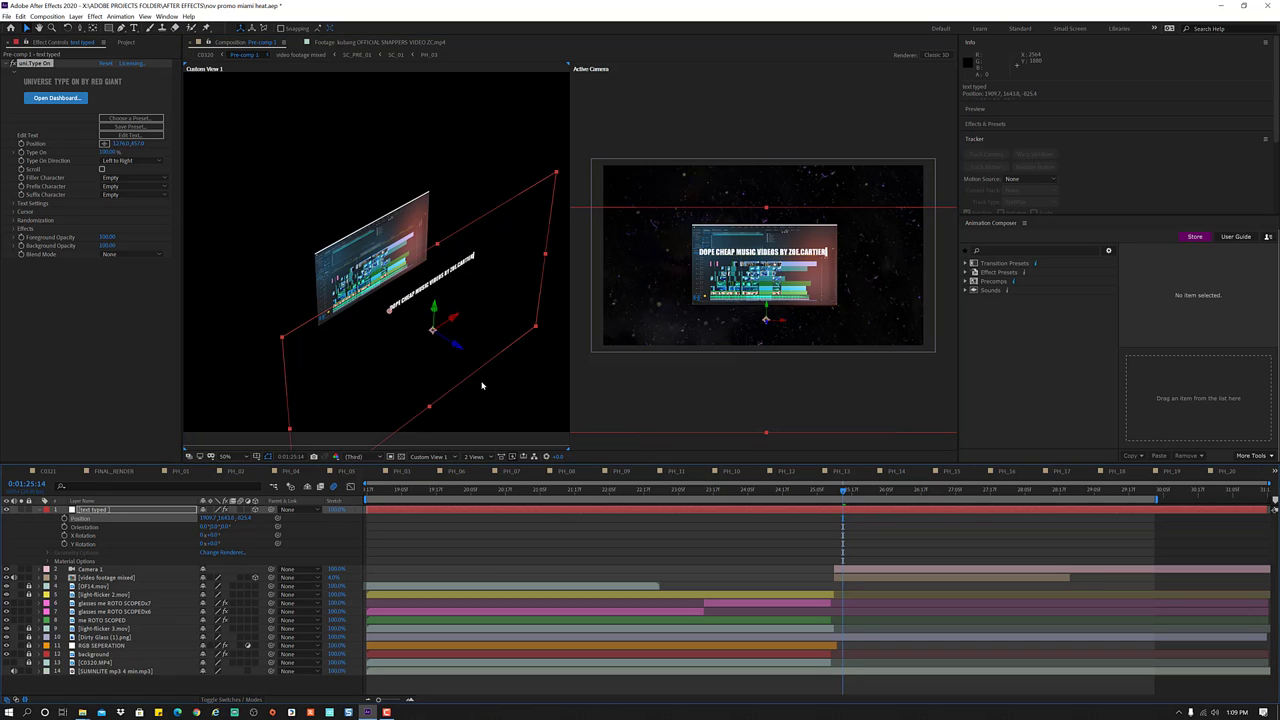
- Toggle the title text's 3D switch off and on, then push it along Z until it overfills the camera frame
{"action": "left_click", "coordinate": [257, 511]}
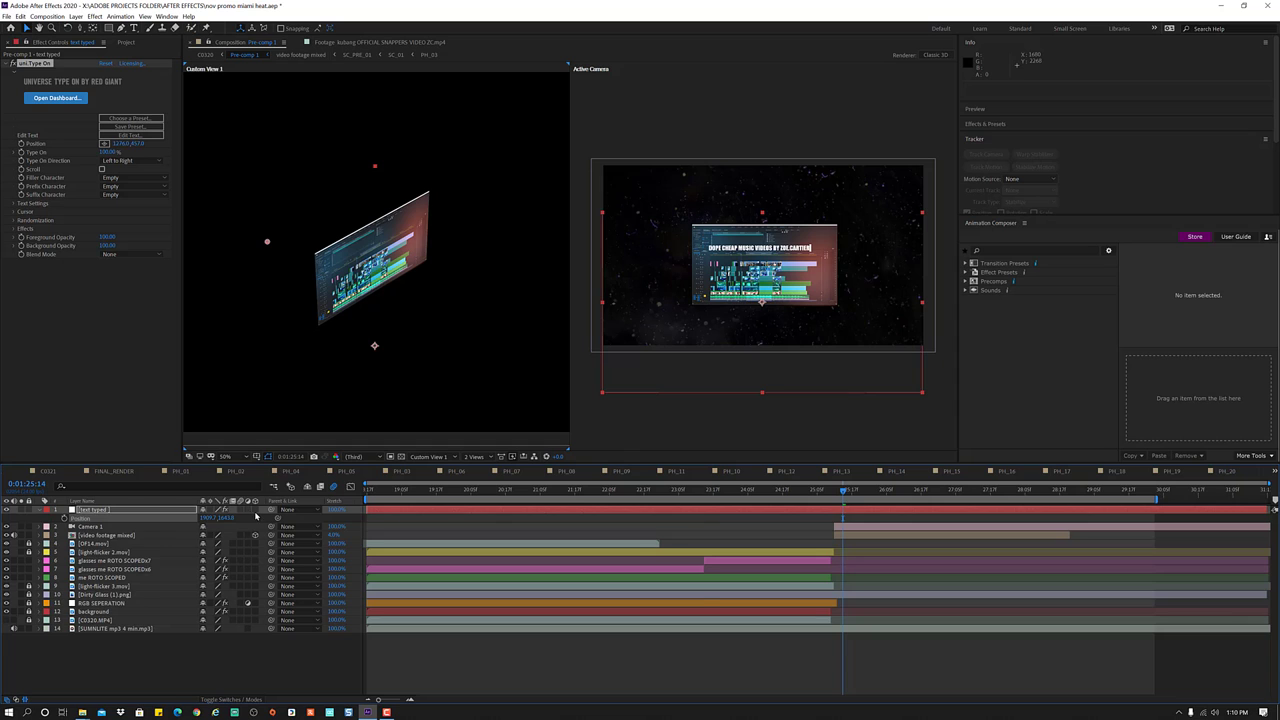
{"action": "left_click", "coordinate": [256, 511]}
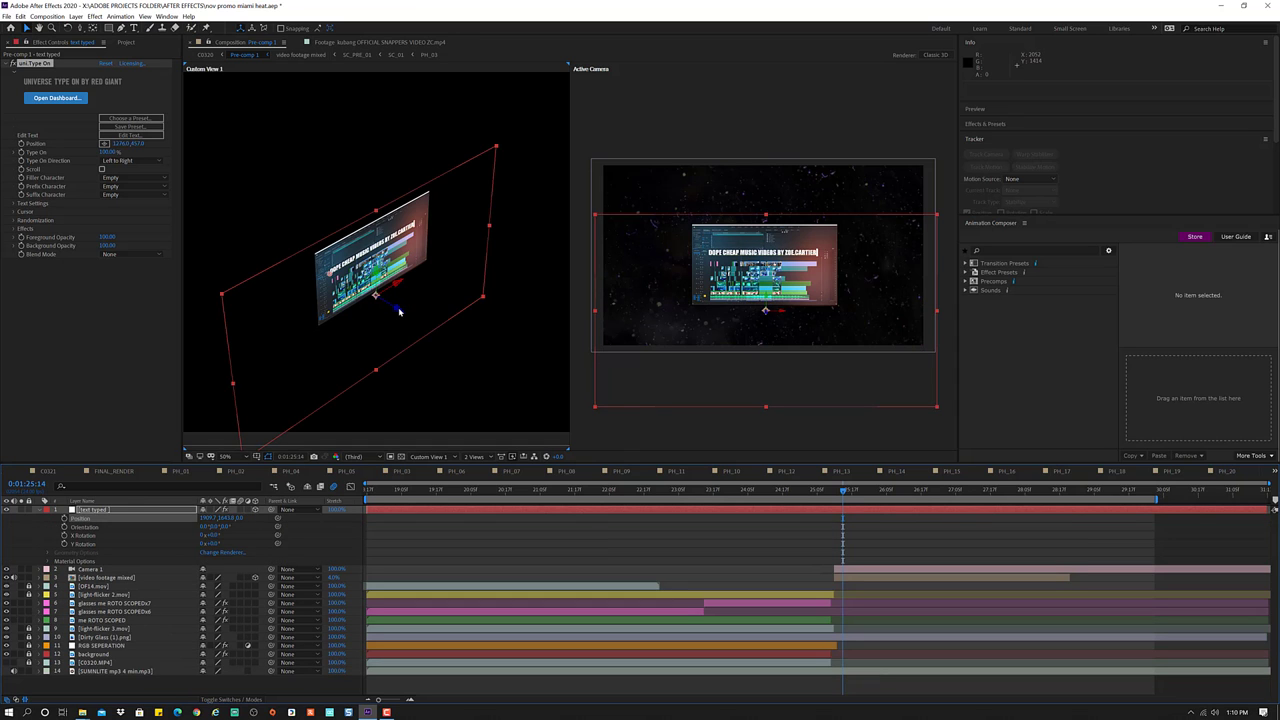
{"action": "mouse_move", "coordinate": [398, 312]}
{"action": "left_mouse_down"}
{"action": "mouse_move", "coordinate": [418, 322]}
{"action": "mouse_move", "coordinate": [410, 307]}
{"action": "left_mouse_up"}
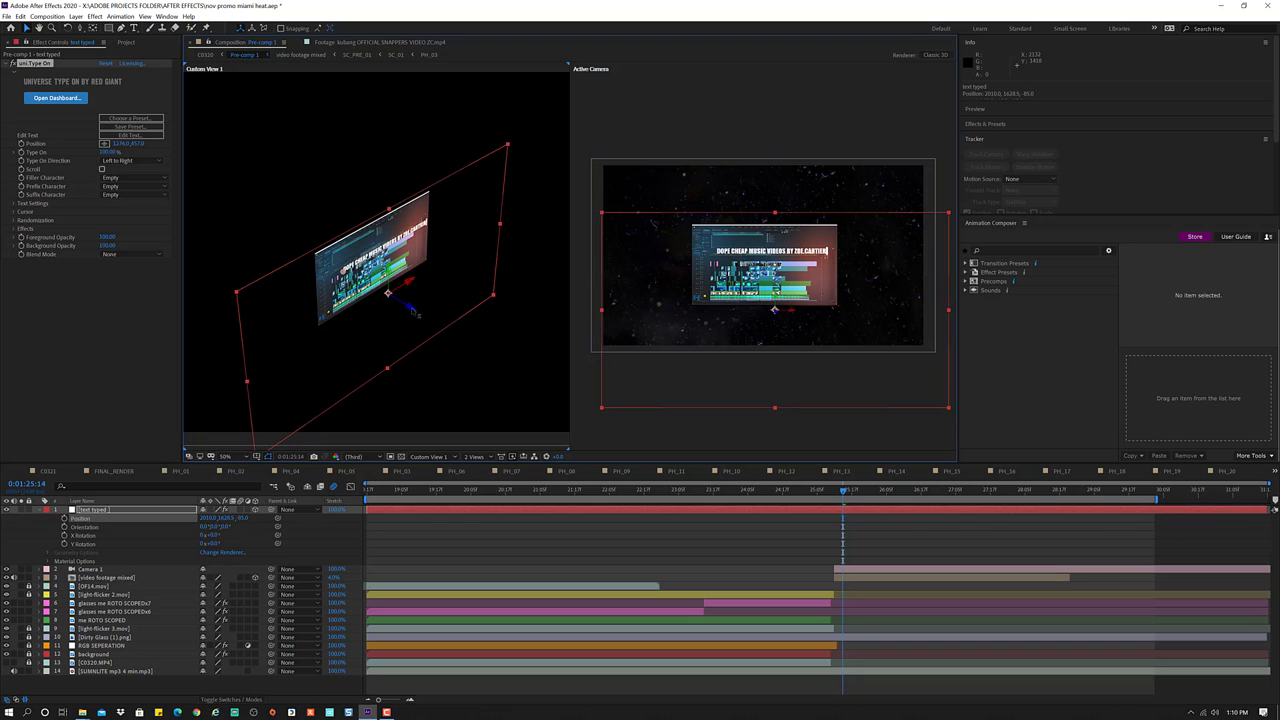
{"action": "mouse_move", "coordinate": [414, 312]}
{"action": "left_mouse_down"}
{"action": "mouse_move", "coordinate": [434, 343]}
{"action": "mouse_move", "coordinate": [622, 378]}
{"action": "left_mouse_up"}
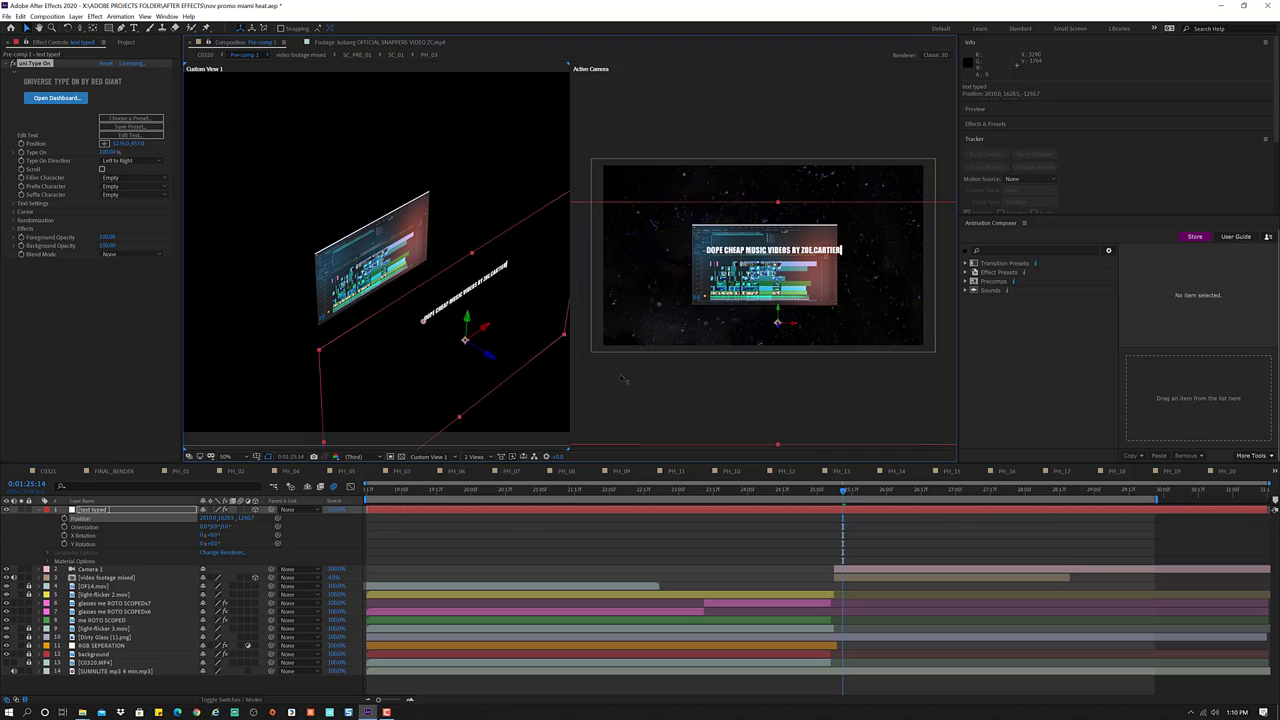
{"action": "mouse_move", "coordinate": [622, 378]}
{"action": "left_mouse_down"}
{"action": "mouse_move", "coordinate": [1059, 524]}
{"action": "mouse_move", "coordinate": [1267, 612]}
{"action": "mouse_move", "coordinate": [1197, 601]}
{"action": "left_mouse_up"}
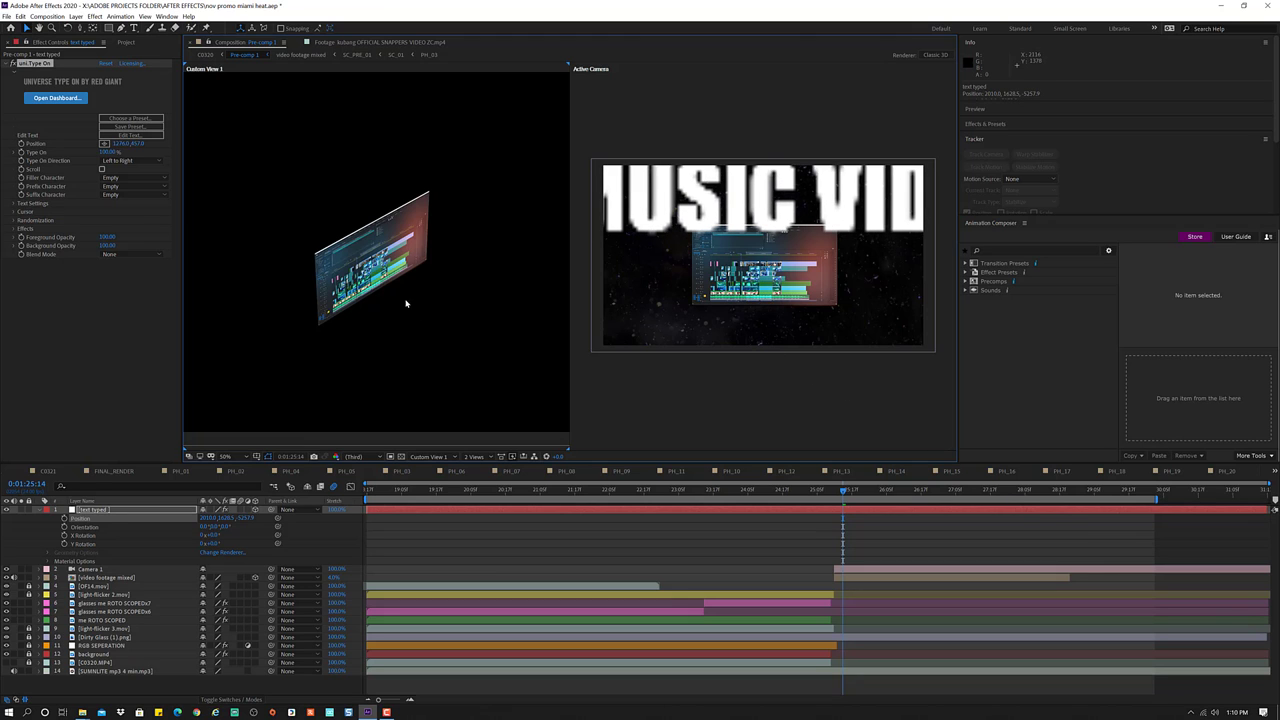
- Zoom Custom View 1 out to 12.5% and back to 25%, then select Camera 1
{"action": "scroll", "coordinate": [418, 322], "scroll_direction": "down", "scroll_amount": 4}
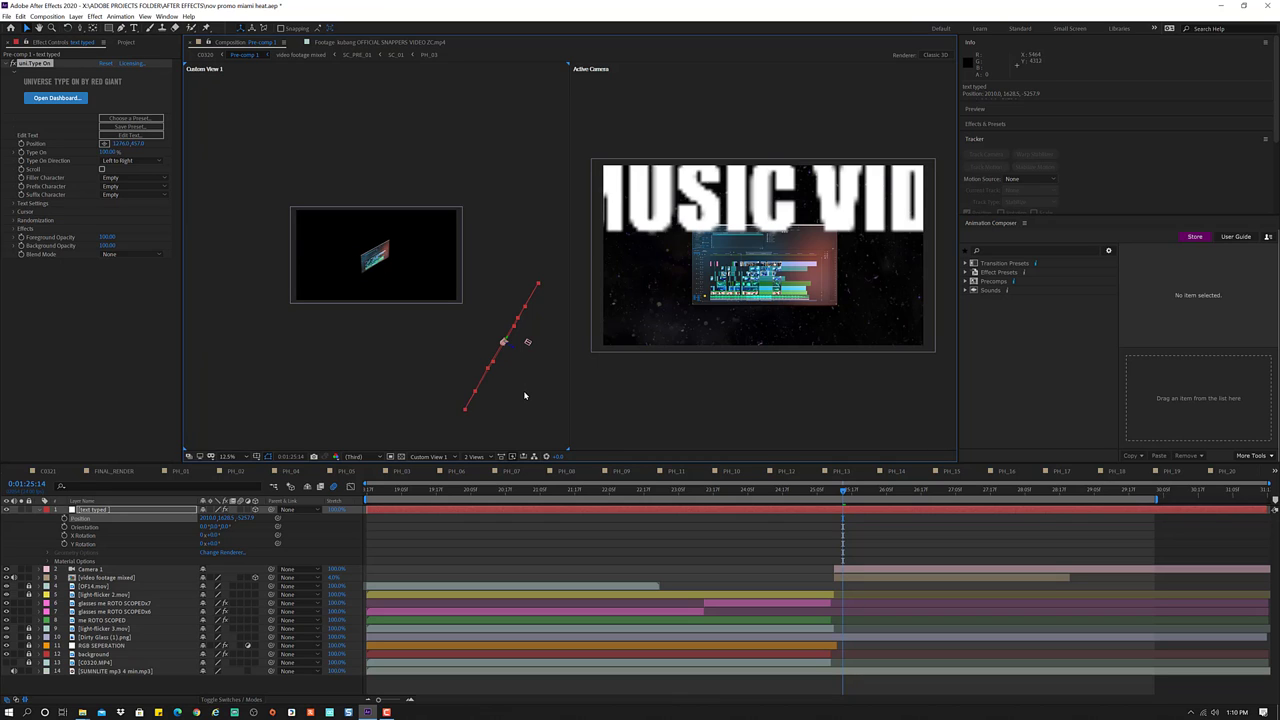
{"action": "scroll", "coordinate": [442, 337], "scroll_direction": "up", "scroll_amount": 2}
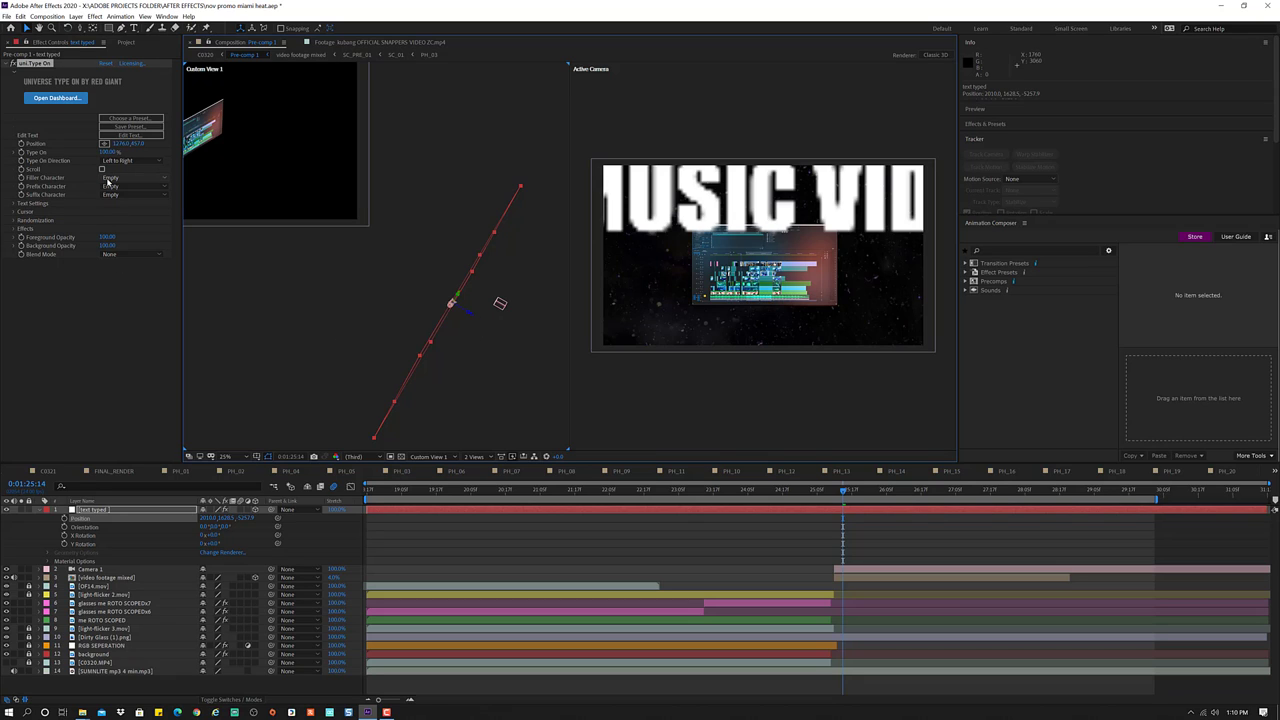
{"action": "left_click", "coordinate": [119, 566]}
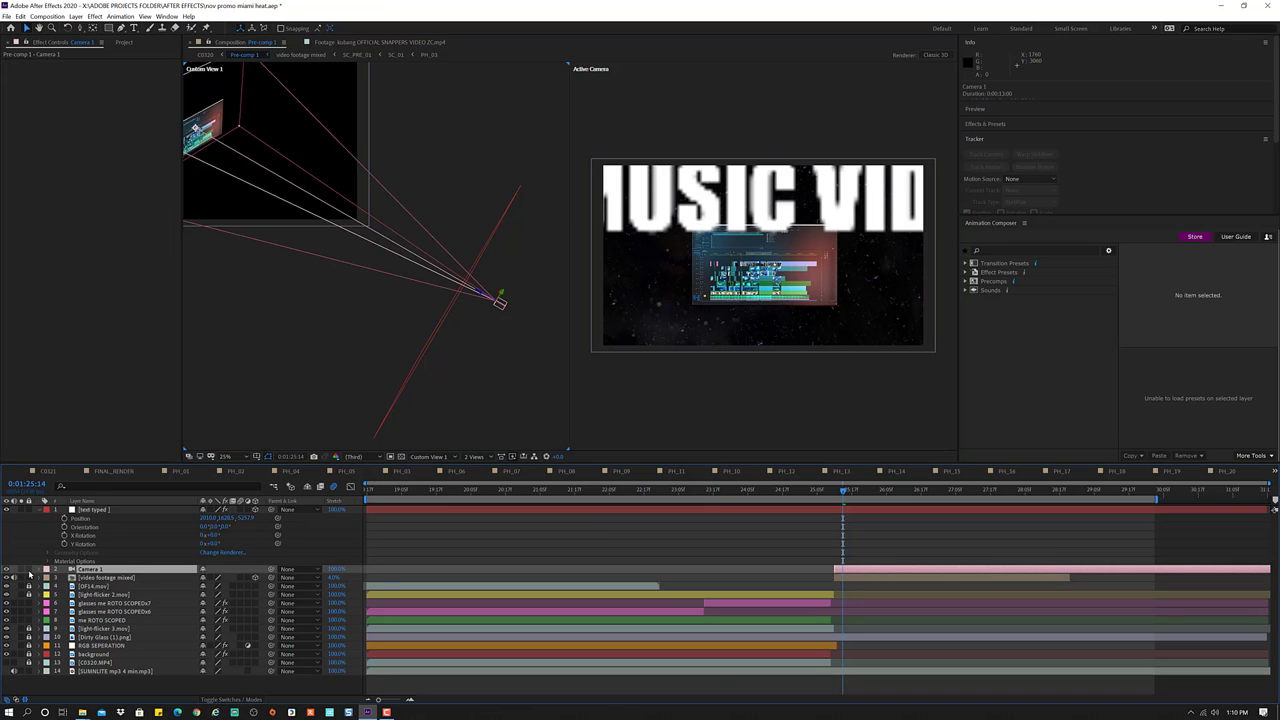
- Try Fuchsia, green and Dark Green as Camera 1's label colour
{"action": "left_click", "coordinate": [44, 570]}
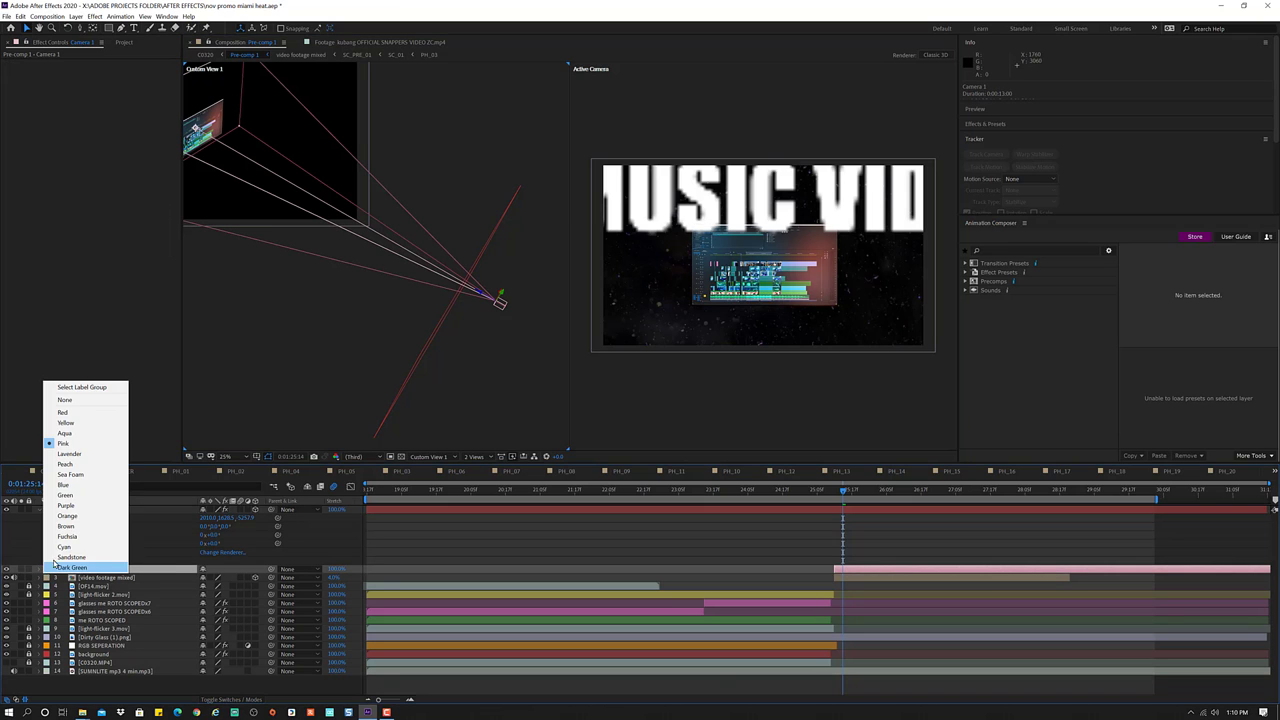
{"action": "left_click", "coordinate": [73, 537]}
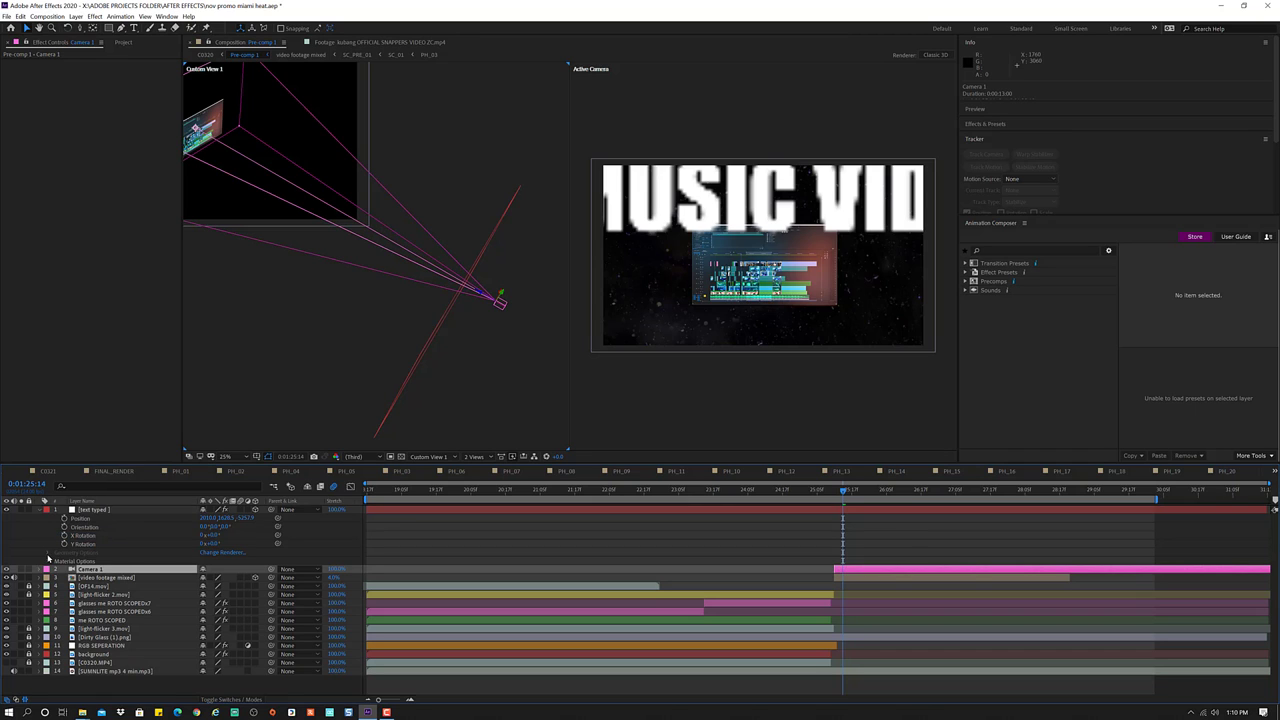
{"action": "left_click", "coordinate": [45, 570]}
{"action": "left_click", "coordinate": [73, 494]}
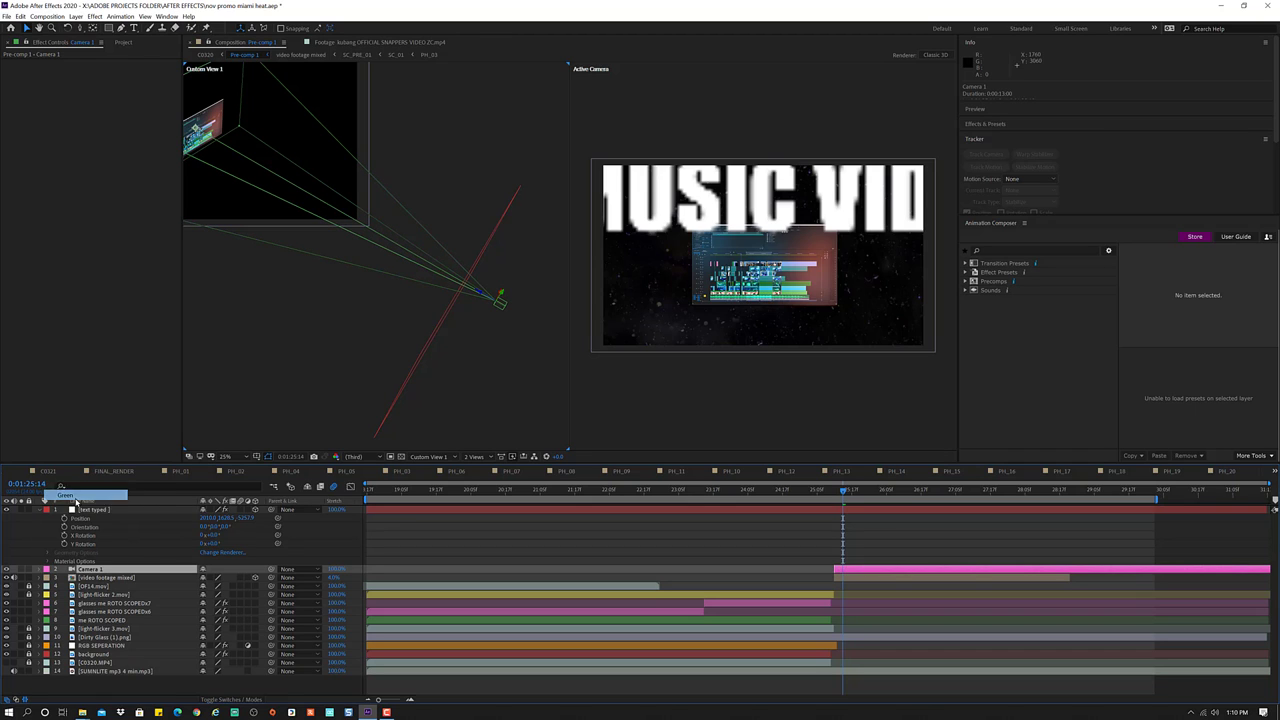
{"action": "left_click", "coordinate": [45, 570]}
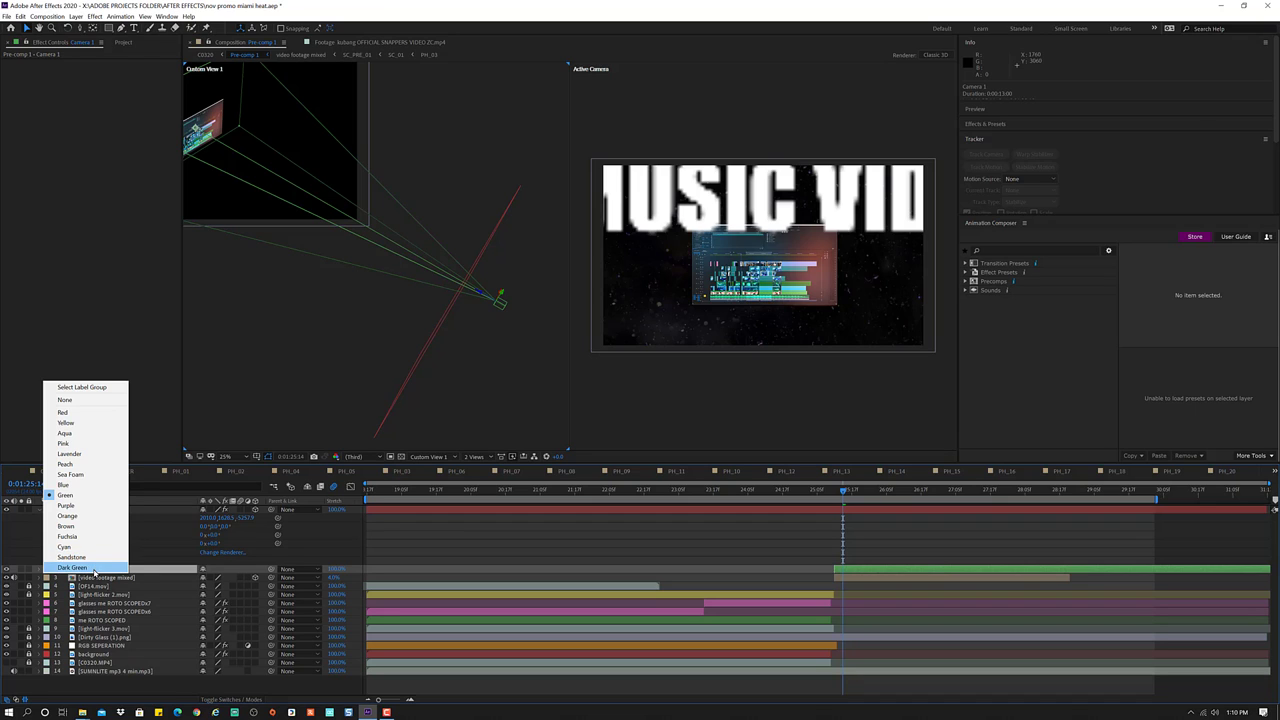
{"action": "left_click", "coordinate": [93, 568]}
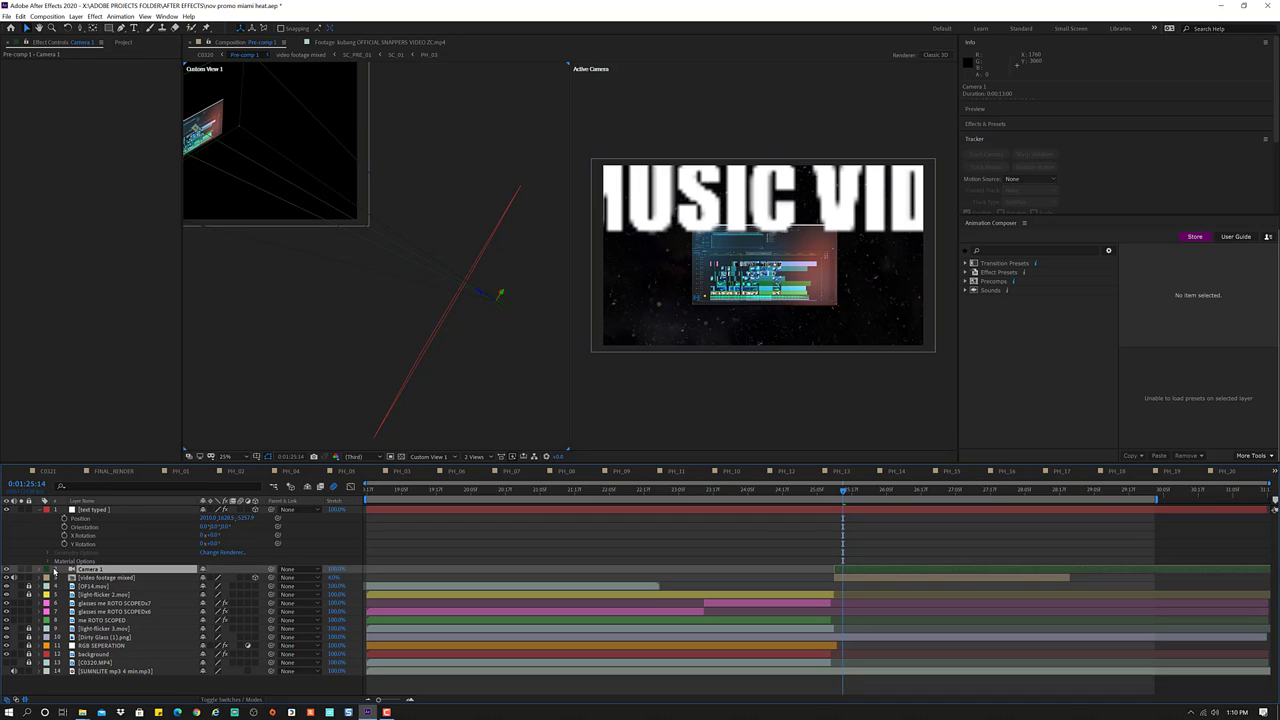
- Clear Camera 1's label, settle on Cyan, and reveal its Camera Options
{"action": "left_click", "coordinate": [49, 570]}
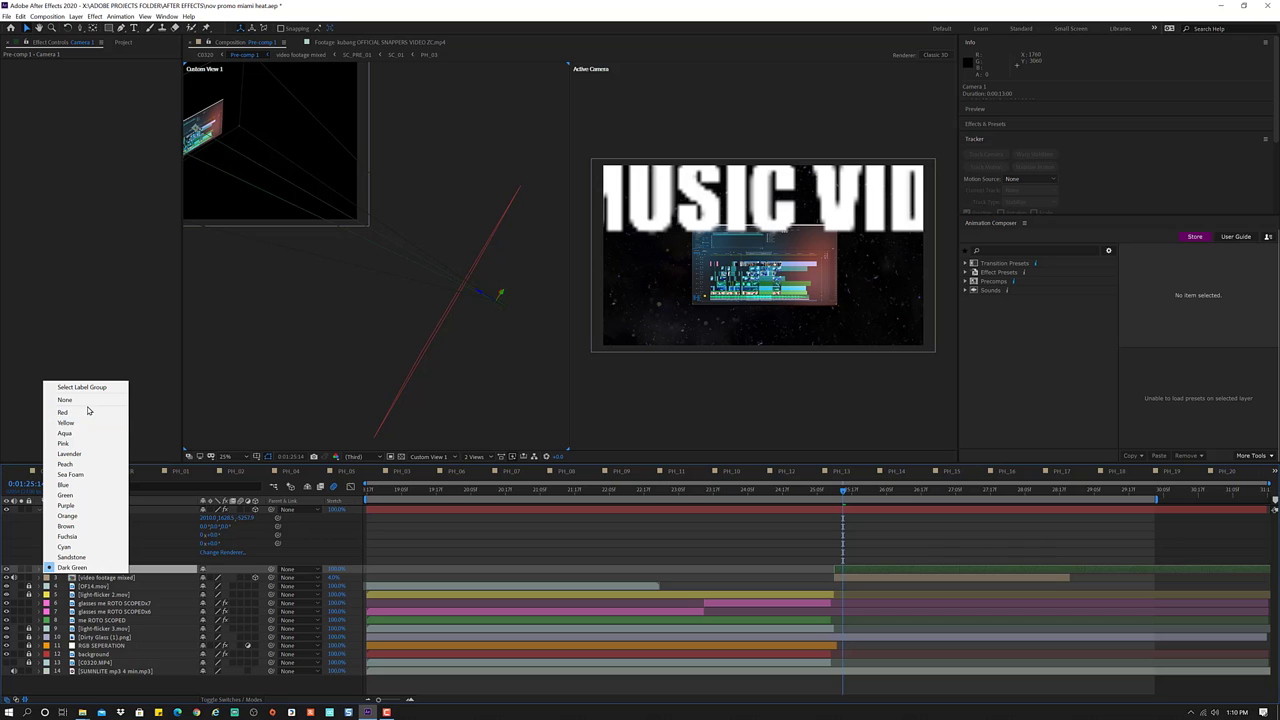
{"action": "left_click", "coordinate": [88, 400]}
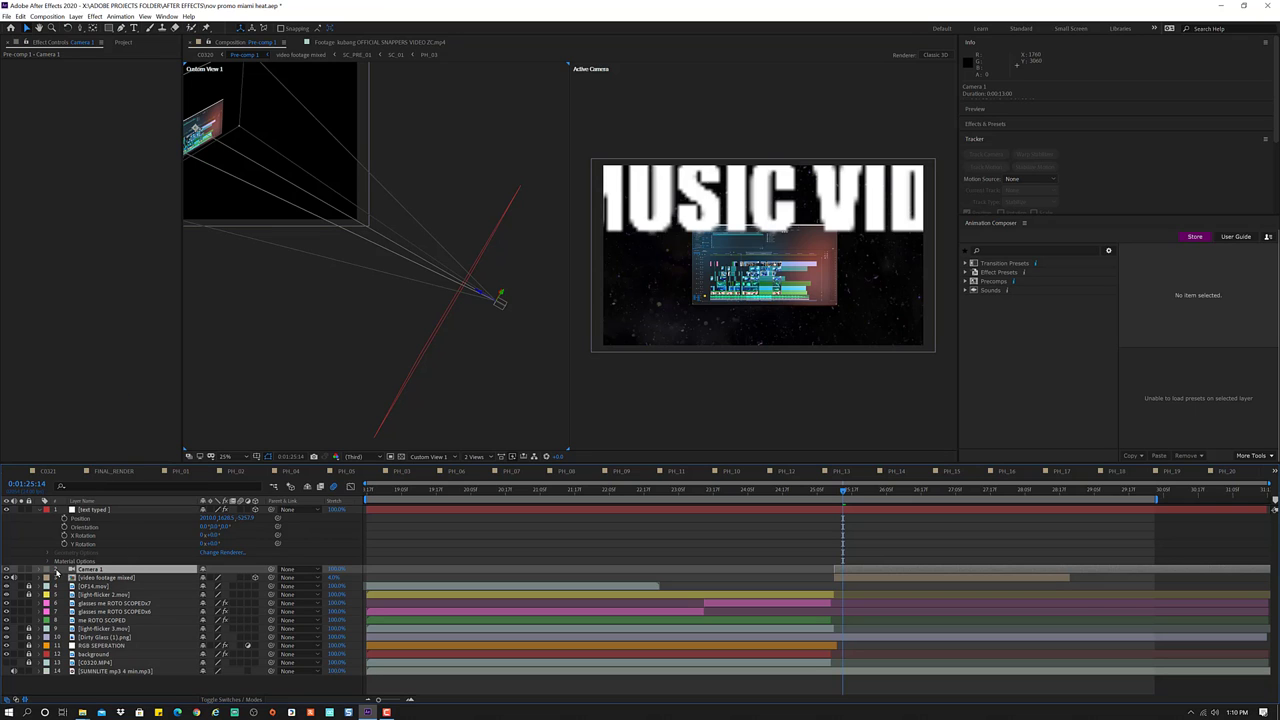
{"action": "left_click", "coordinate": [47, 571]}
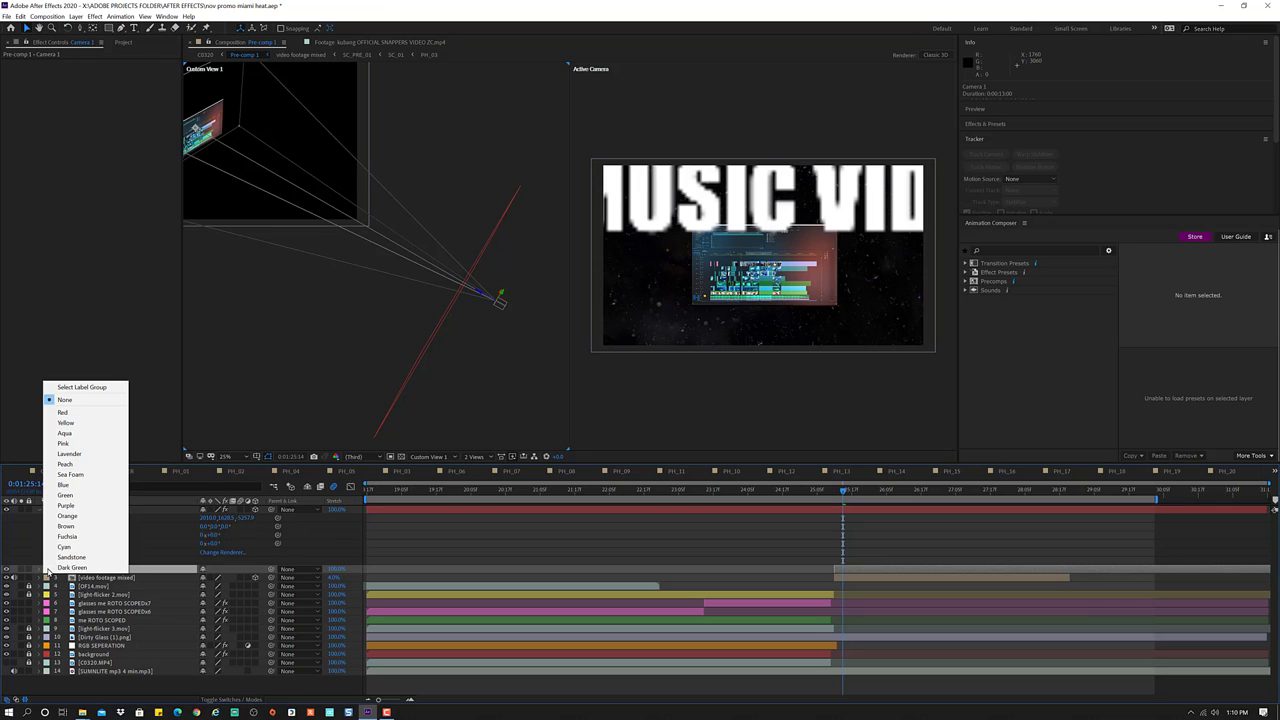
{"action": "left_click", "coordinate": [98, 387]}
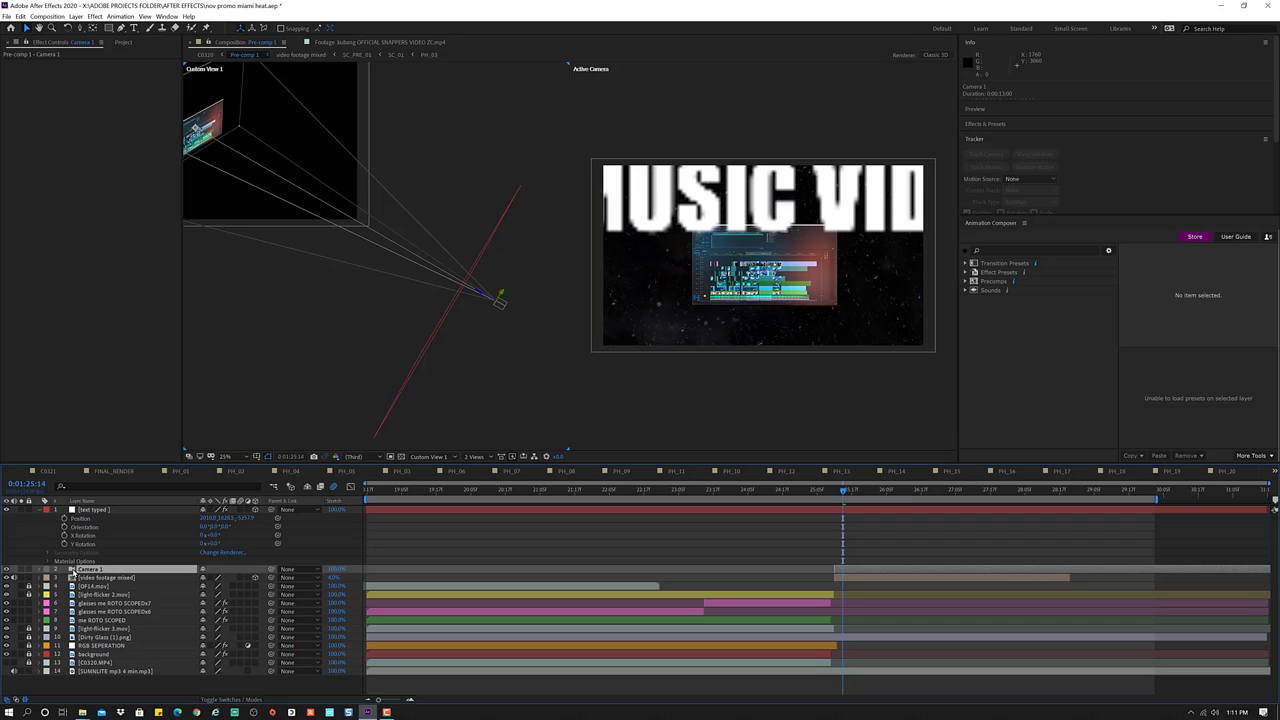
{"action": "left_click", "coordinate": [46, 570]}
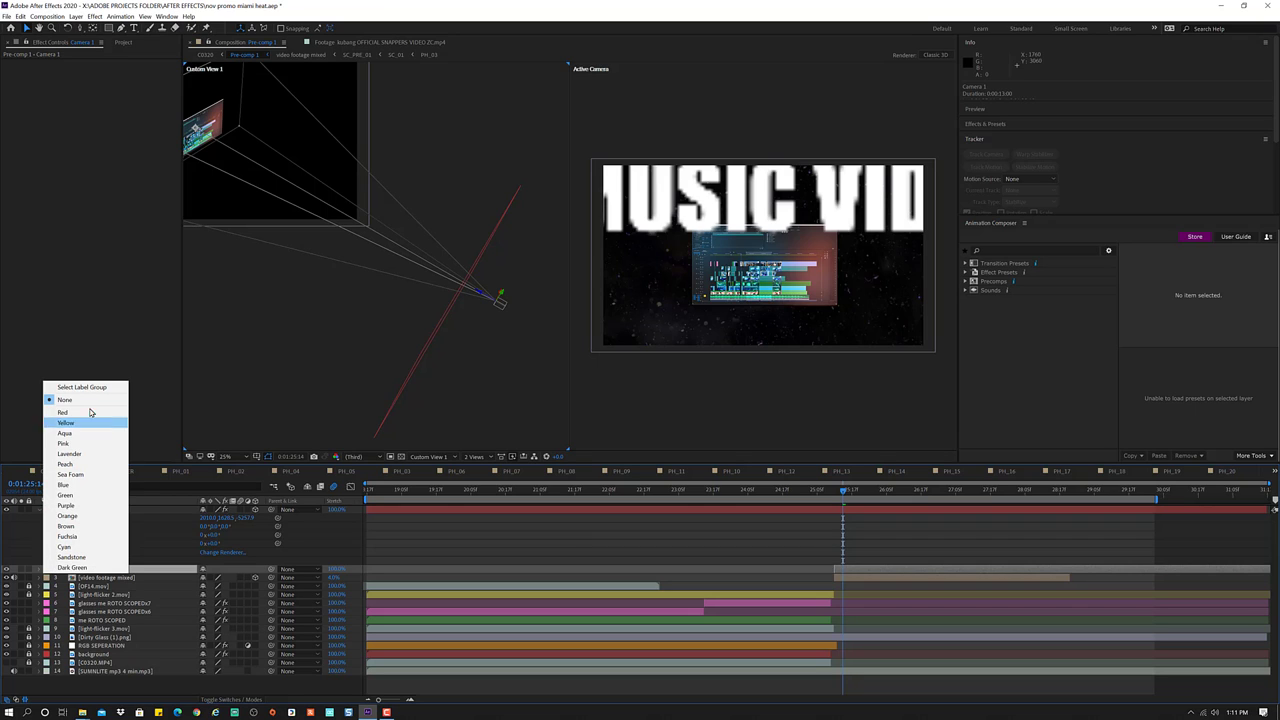
{"action": "left_click", "coordinate": [108, 549]}
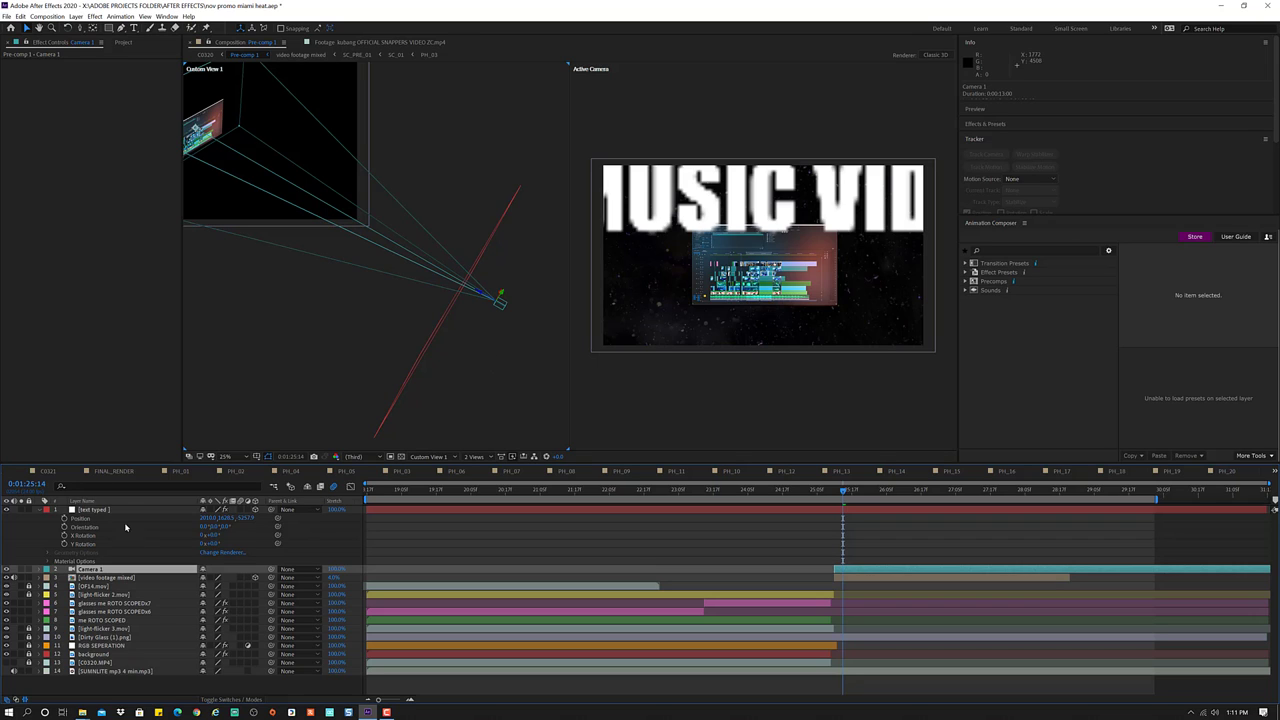
{"action": "left_click", "coordinate": [38, 571]}
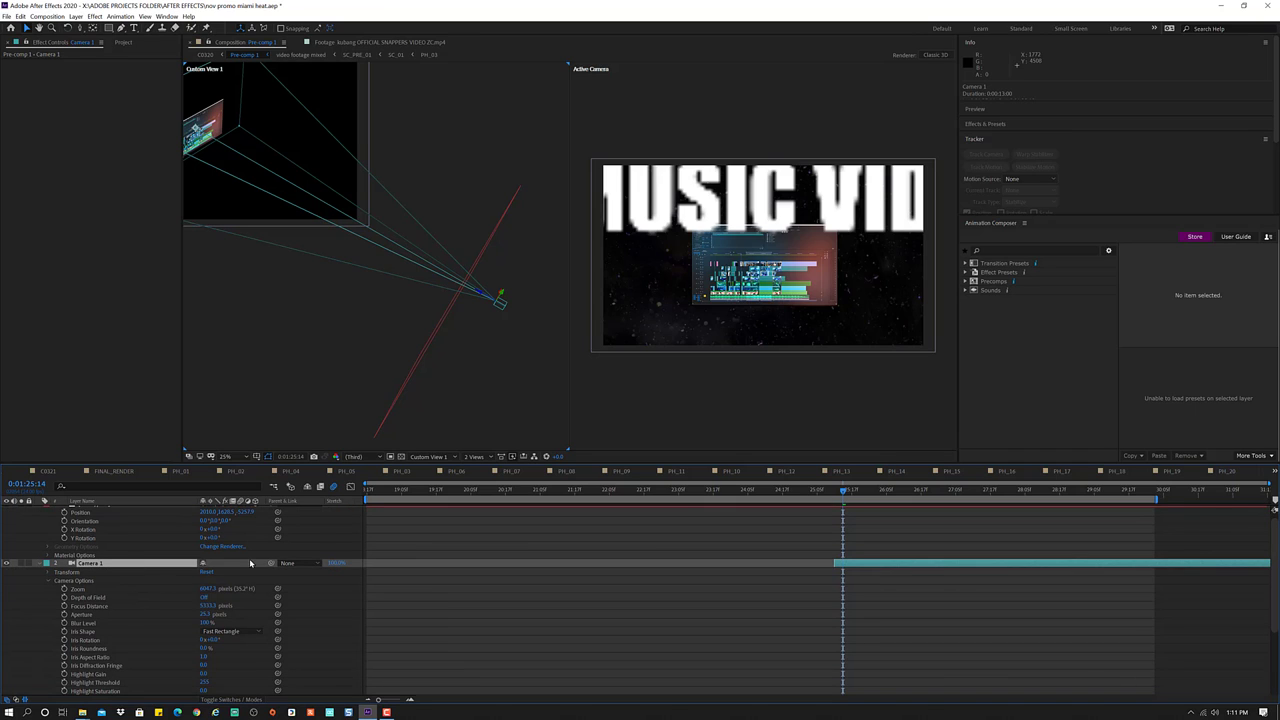
- Turn Camera 1's Depth of Field On and raise Aperture from 51.3 to about 73.3 pixels
{"action": "left_click", "coordinate": [204, 597]}
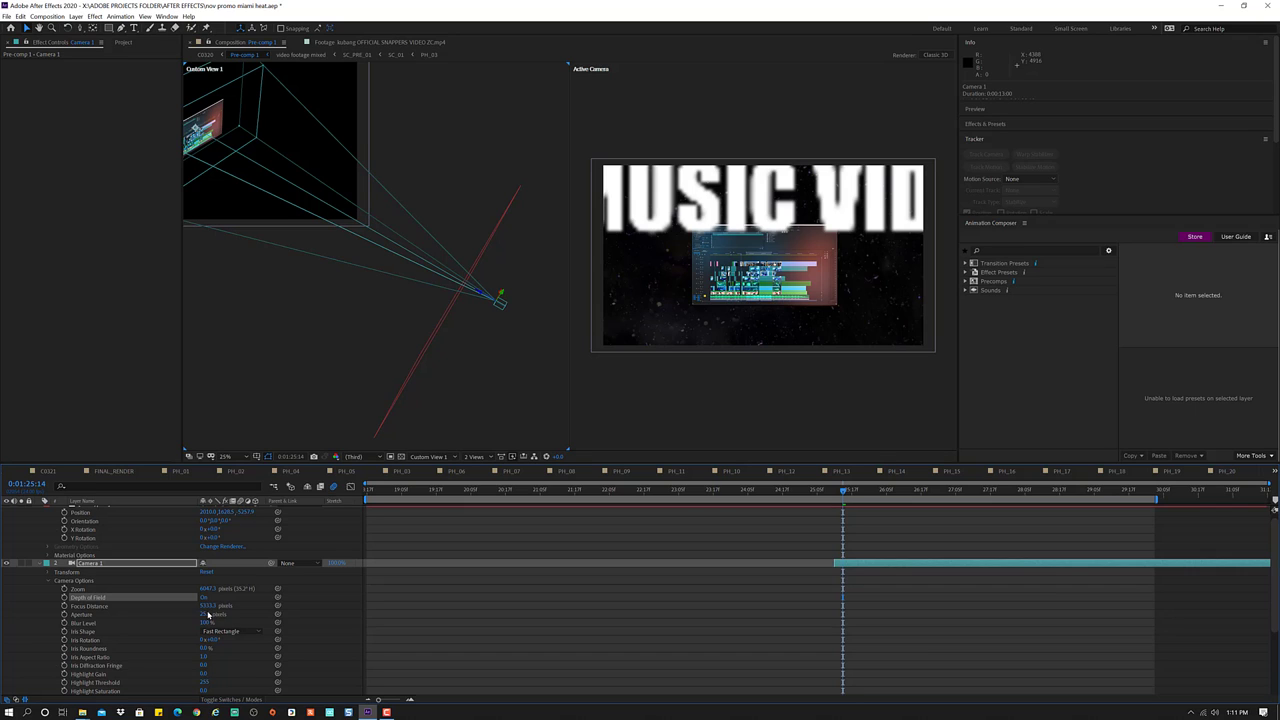
{"action": "left_click_drag", "start_coordinate": [211, 614], "coordinate": [258, 614]}
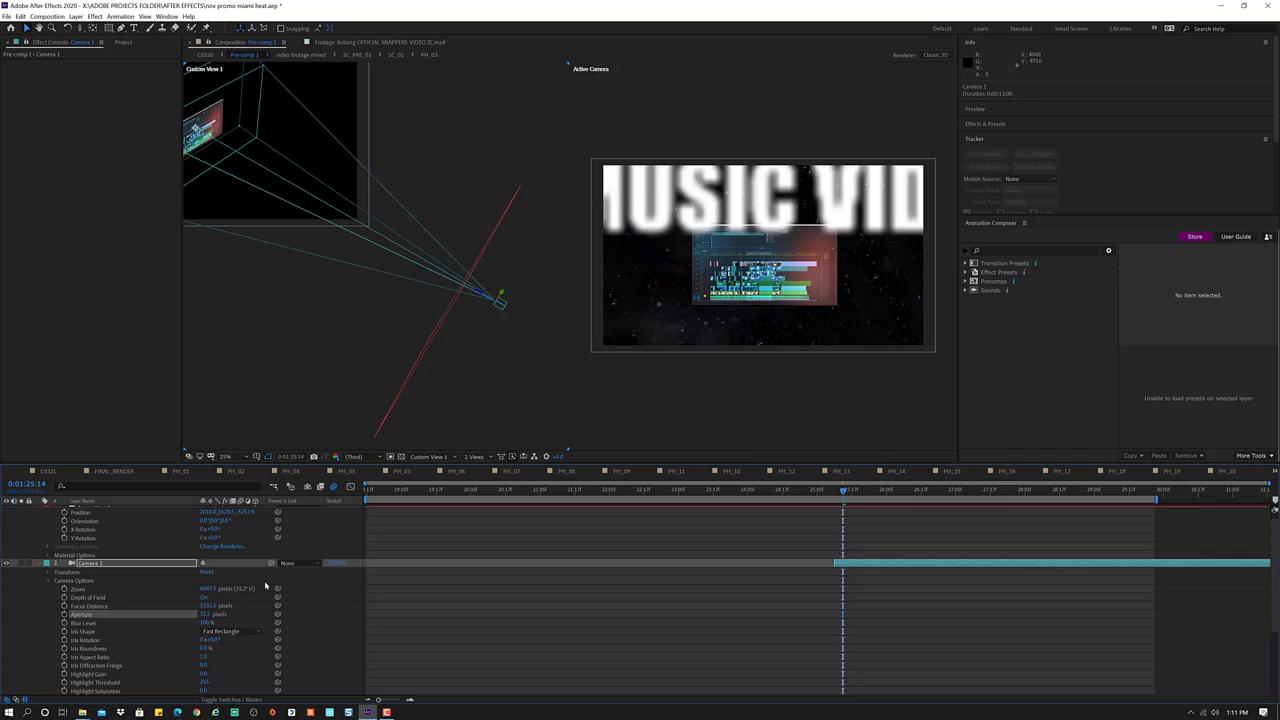
{"action": "left_click", "coordinate": [207, 614]}
{"action": "type", "text": "51.3"}
{"action": "key", "text": "Return"}
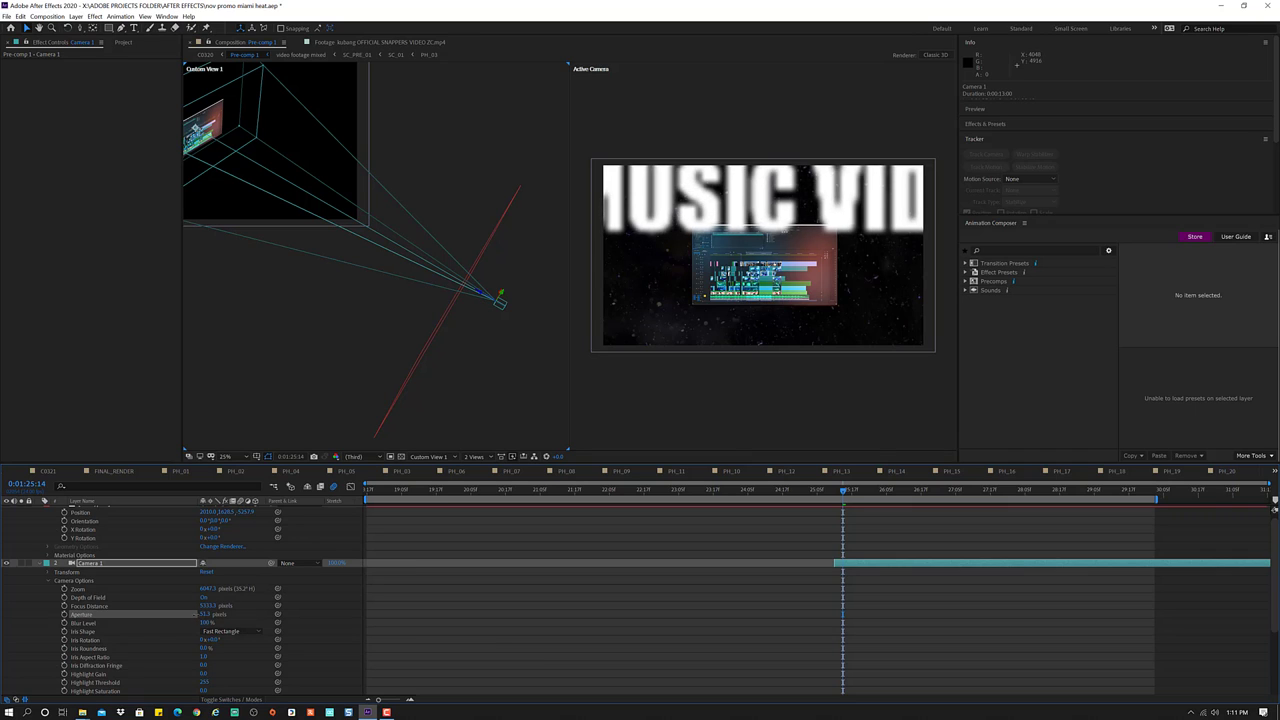
{"action": "key", "text": "comma"}
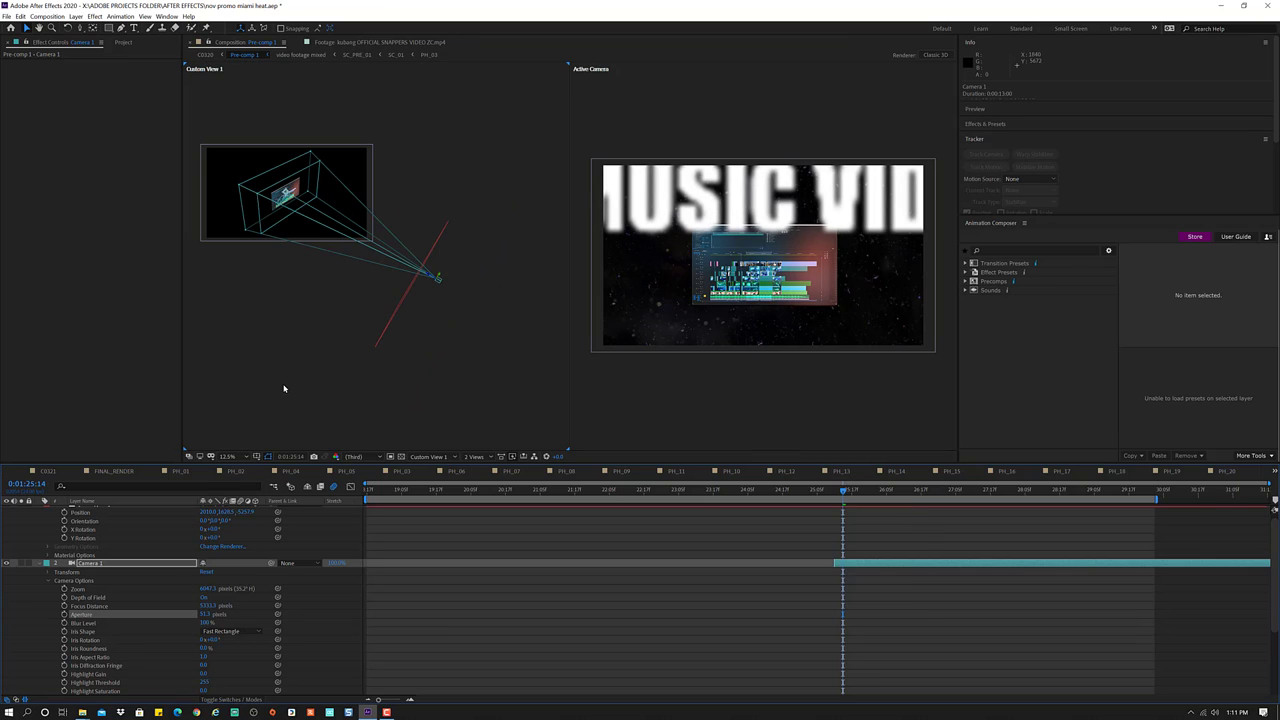
{"action": "left_click", "coordinate": [204, 598]}
{"action": "left_click_drag", "start_coordinate": [204, 616], "coordinate": [214, 614]}
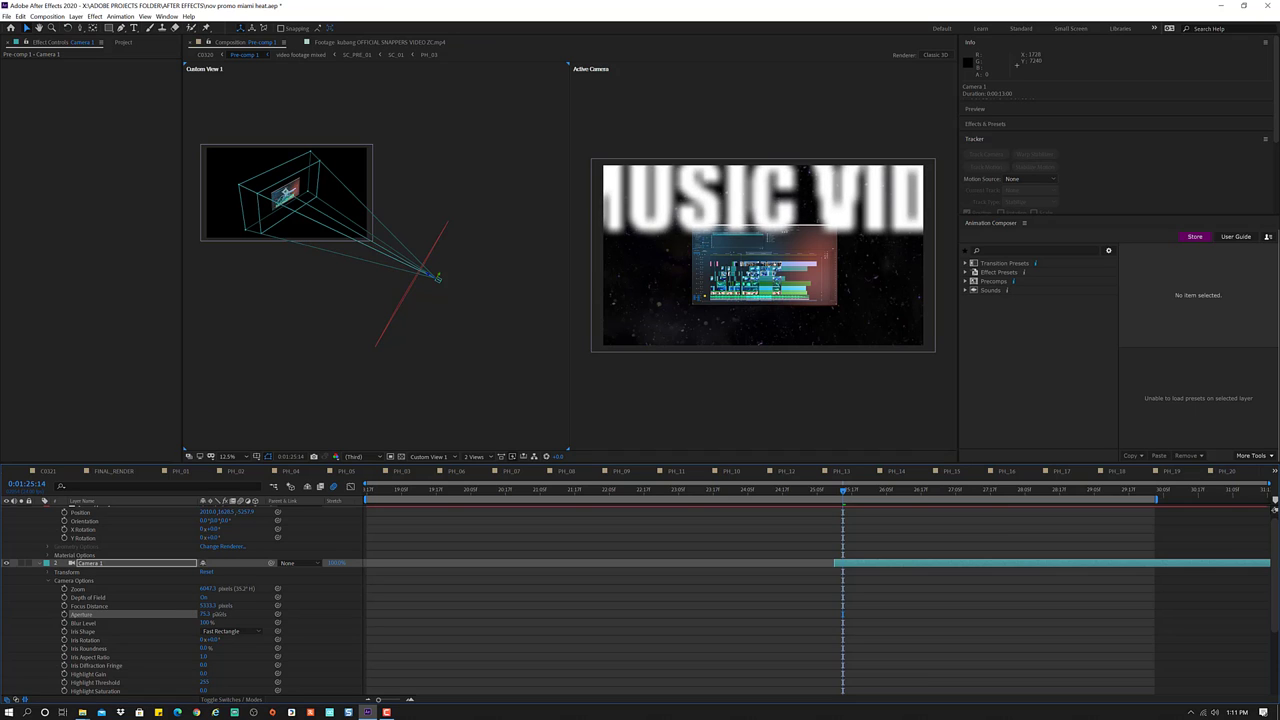
- Save the project and move the title text back along Z so the full line fits the camera view
{"action": "left_click", "coordinate": [405, 295]}
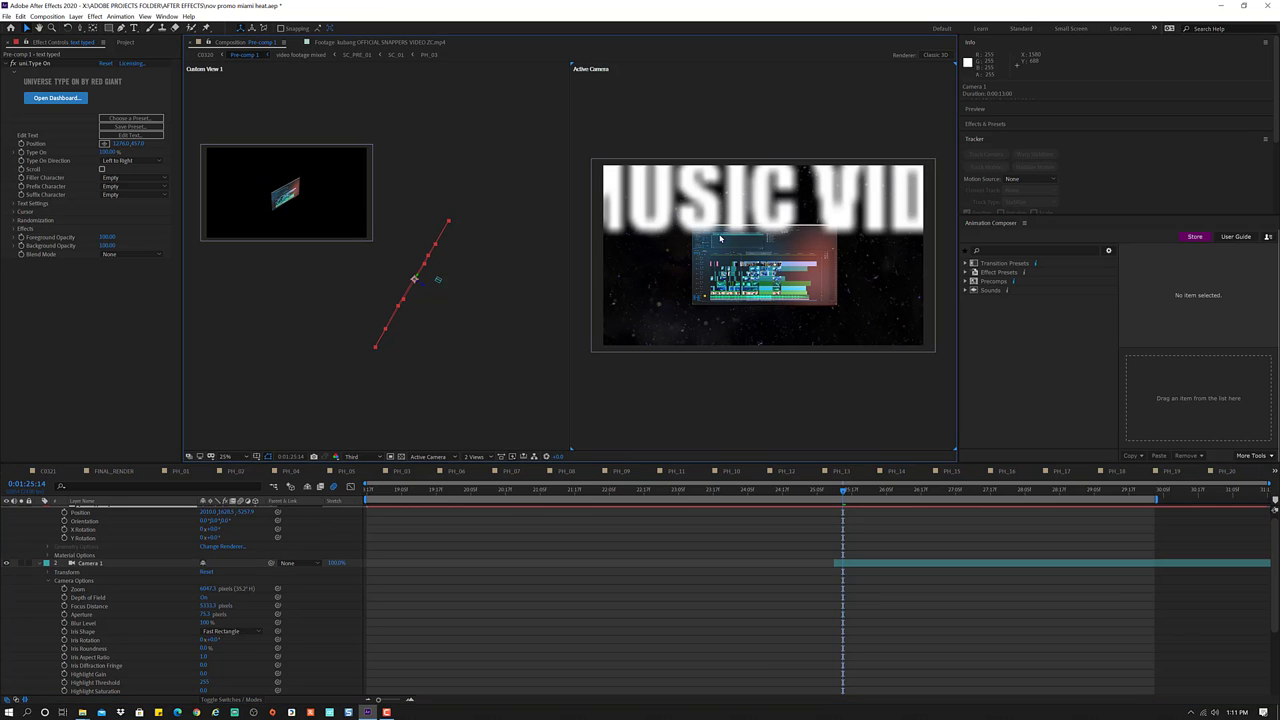
{"action": "key", "text": "ctrl+s"}
{"action": "mouse_move", "coordinate": [427, 288]}
{"action": "left_mouse_down"}
{"action": "mouse_move", "coordinate": [341, 291]}
{"action": "mouse_move", "coordinate": [342, 233]}
{"action": "left_mouse_up"}
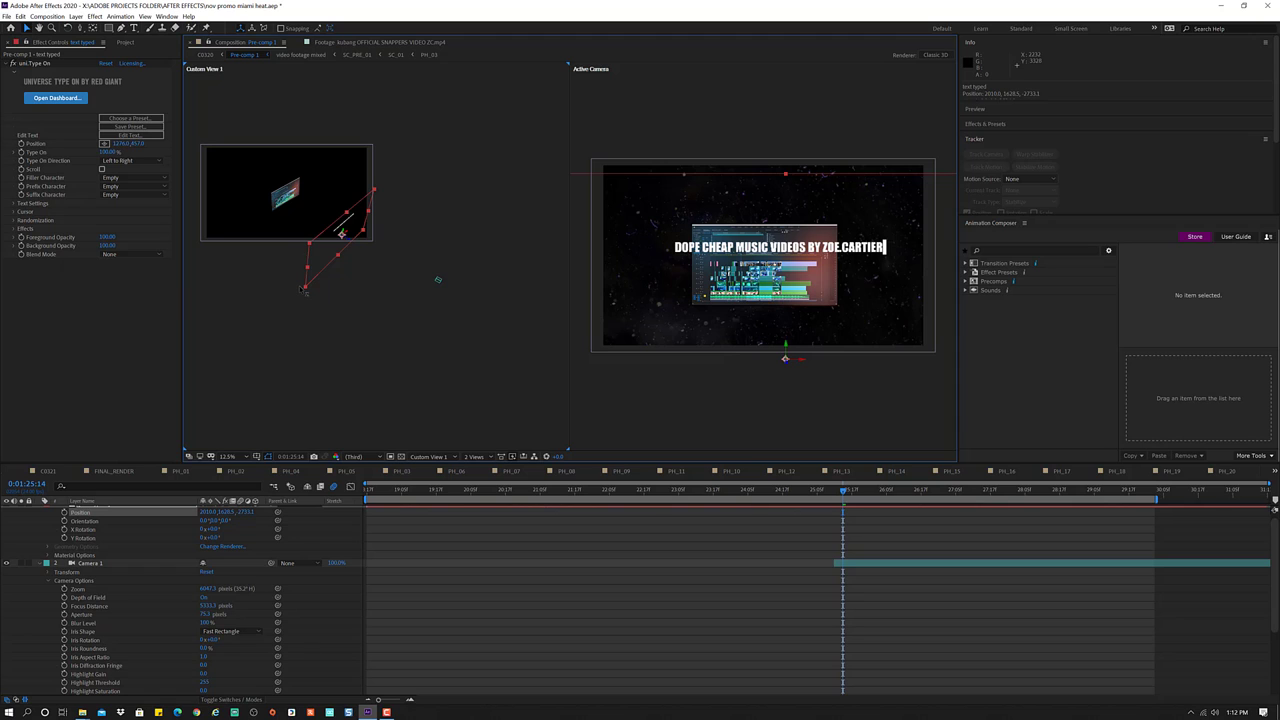
{"action": "left_click_drag", "start_coordinate": [342, 233], "coordinate": [335, 228]}
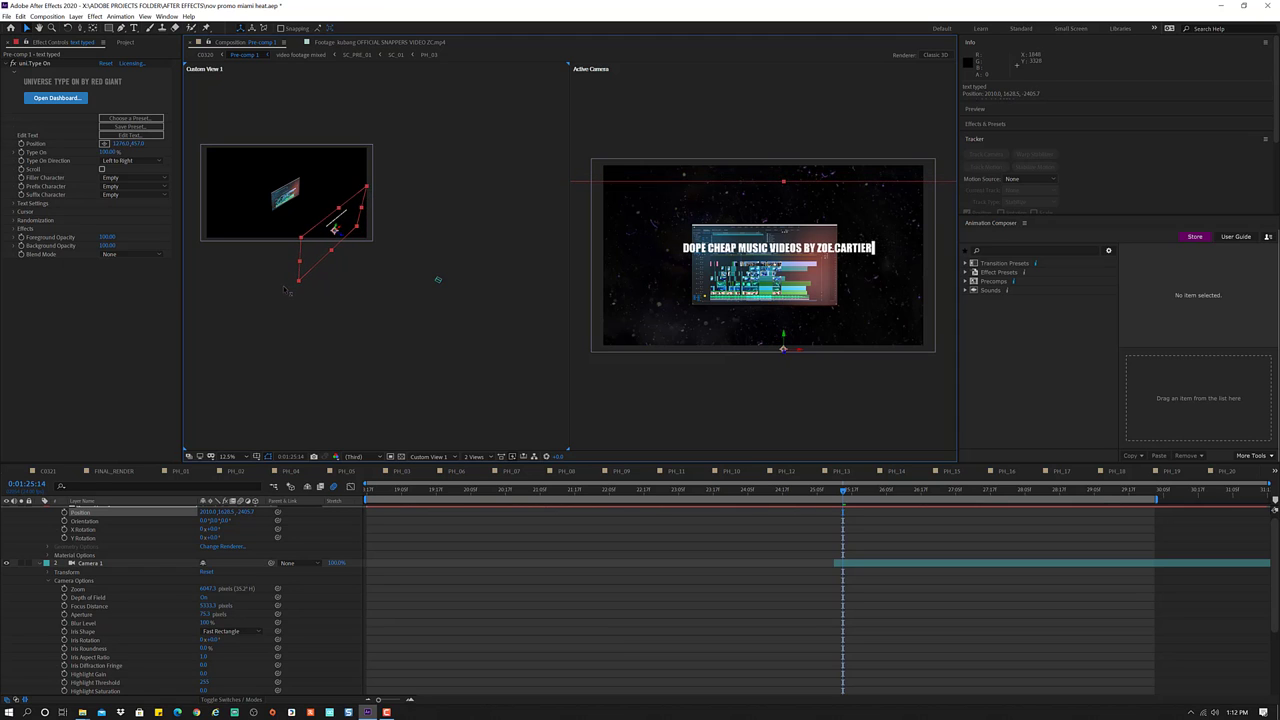
{"action": "left_click_drag", "start_coordinate": [288, 291], "coordinate": [280, 291]}
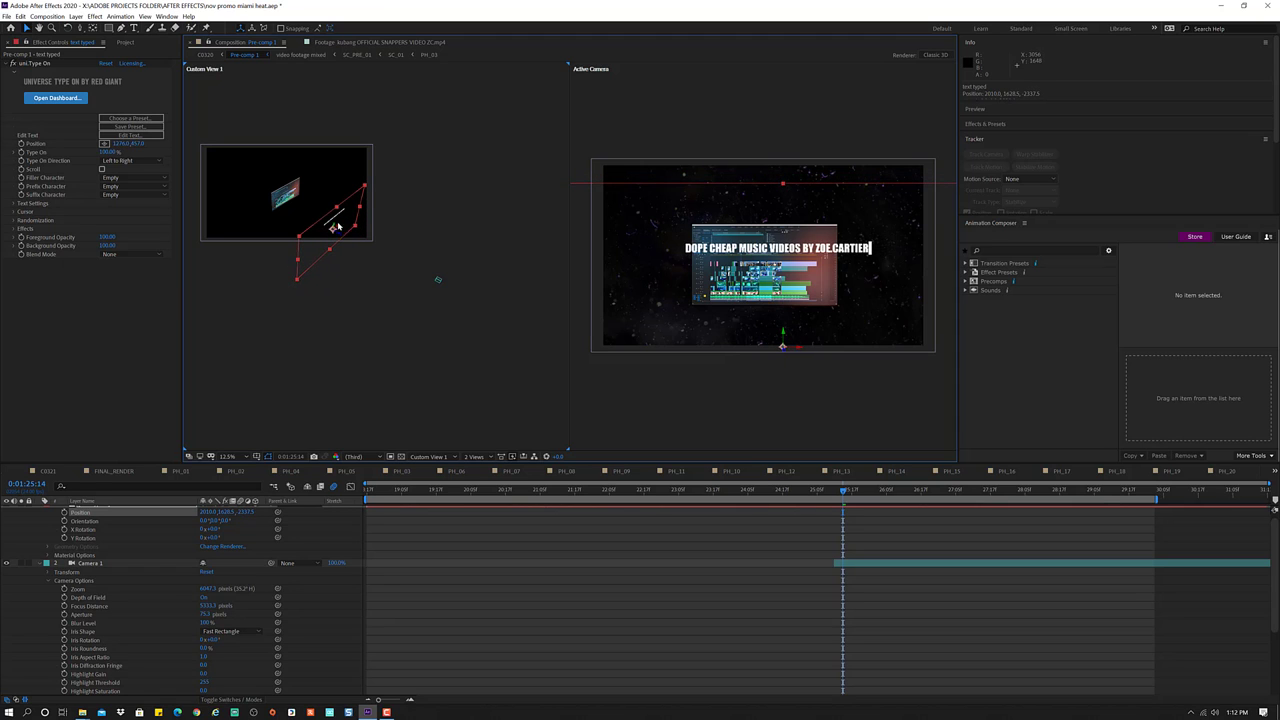
{"action": "left_click_drag", "start_coordinate": [335, 228], "coordinate": [330, 230]}
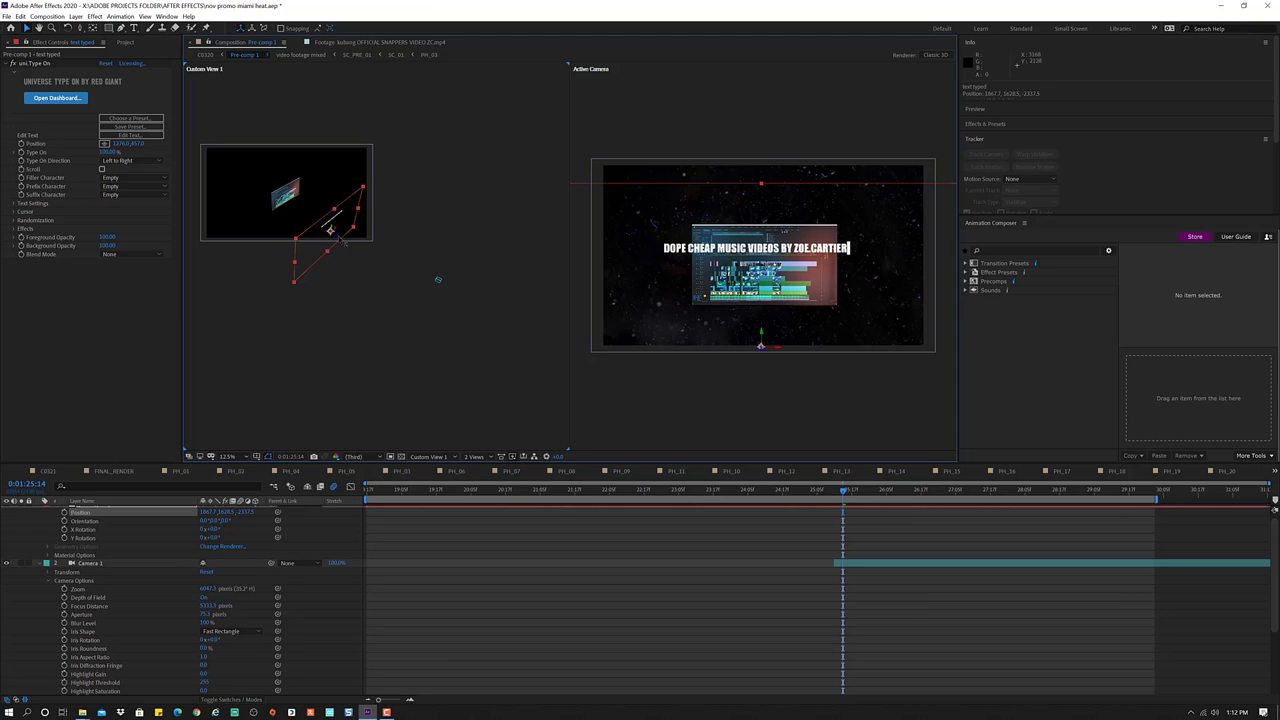
{"action": "mouse_move", "coordinate": [330, 229]}
{"action": "left_mouse_down"}
{"action": "mouse_move", "coordinate": [334, 240]}
{"action": "mouse_move", "coordinate": [322, 226]}
{"action": "mouse_move", "coordinate": [306, 238]}
{"action": "mouse_move", "coordinate": [358, 243]}
{"action": "left_mouse_up"}
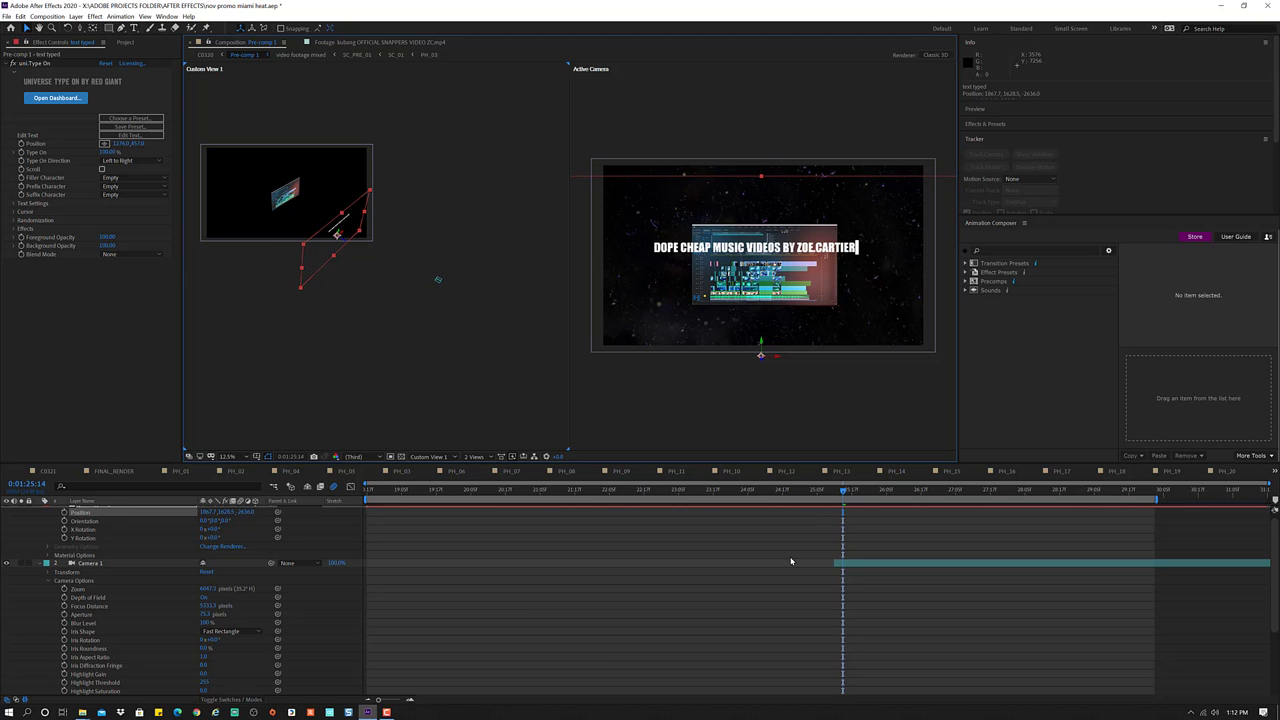
{"action": "scroll", "coordinate": [790, 561], "scroll_direction": "up", "scroll_amount": 1}
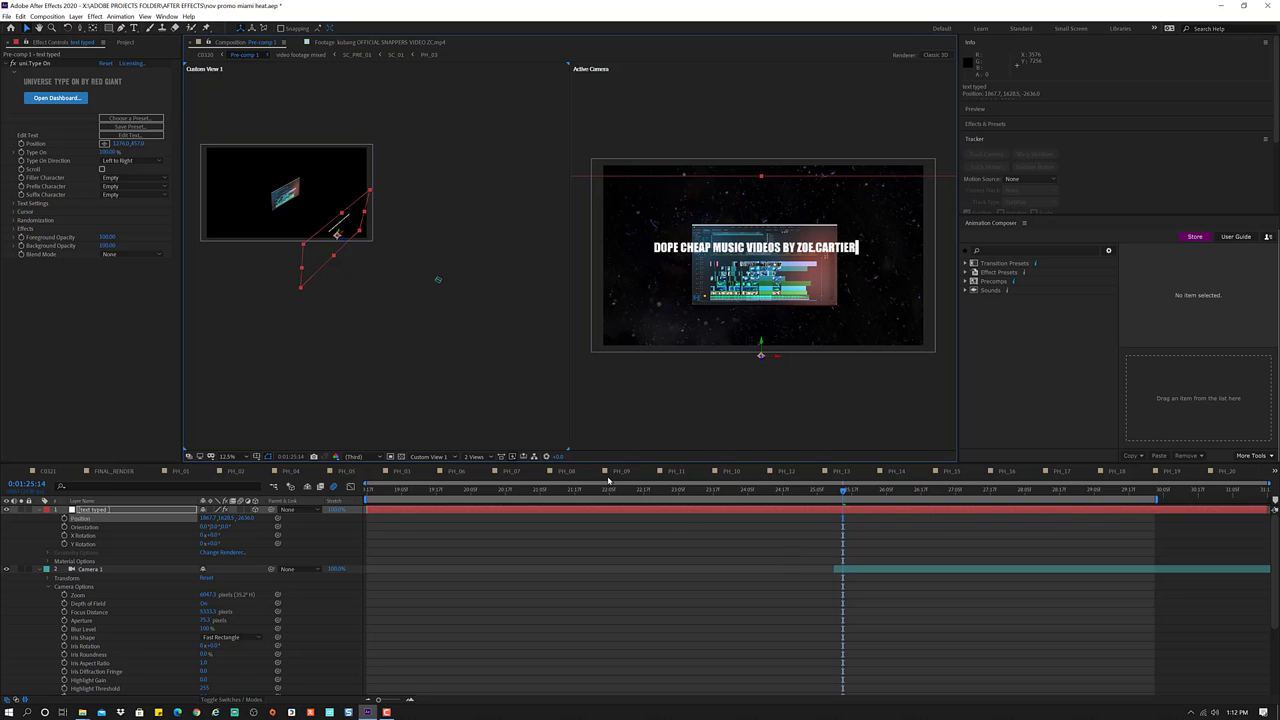
- Align the text layer's in-point with Camera 1's start and scrub the frames around it
{"action": "left_click_drag", "start_coordinate": [372, 510], "coordinate": [834, 509]}
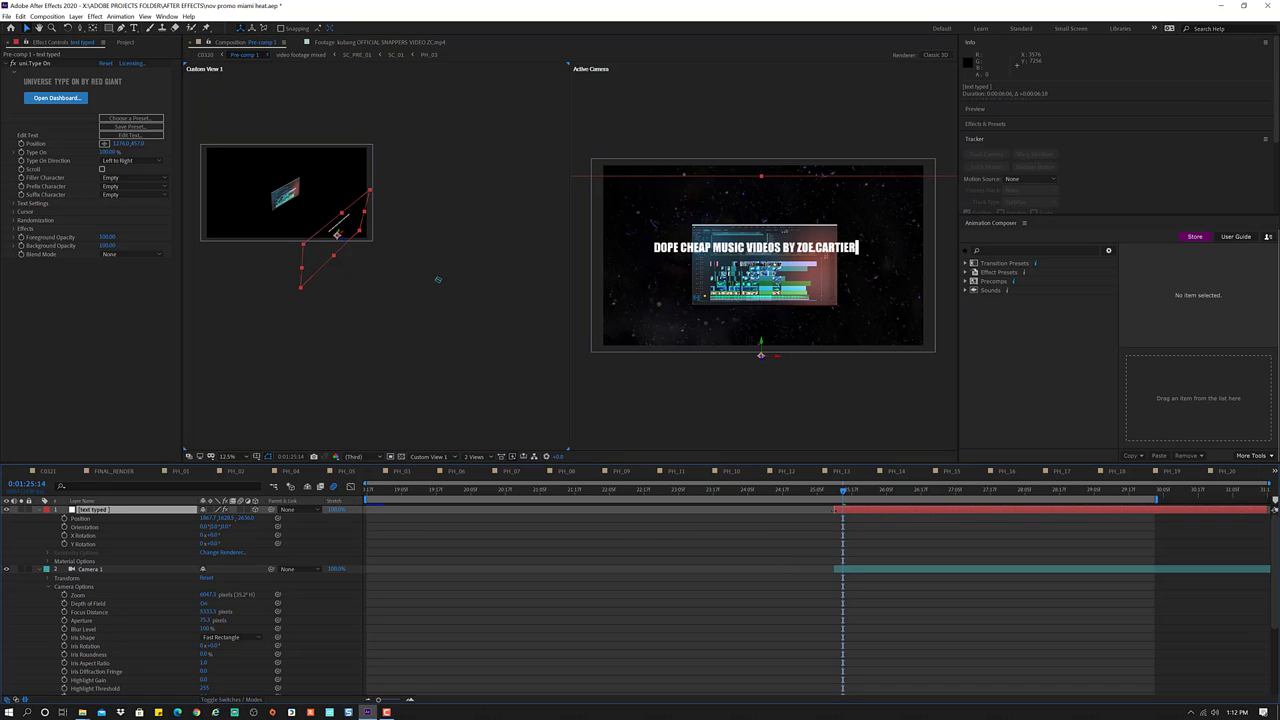
{"action": "left_click_drag", "start_coordinate": [841, 494], "coordinate": [780, 508]}
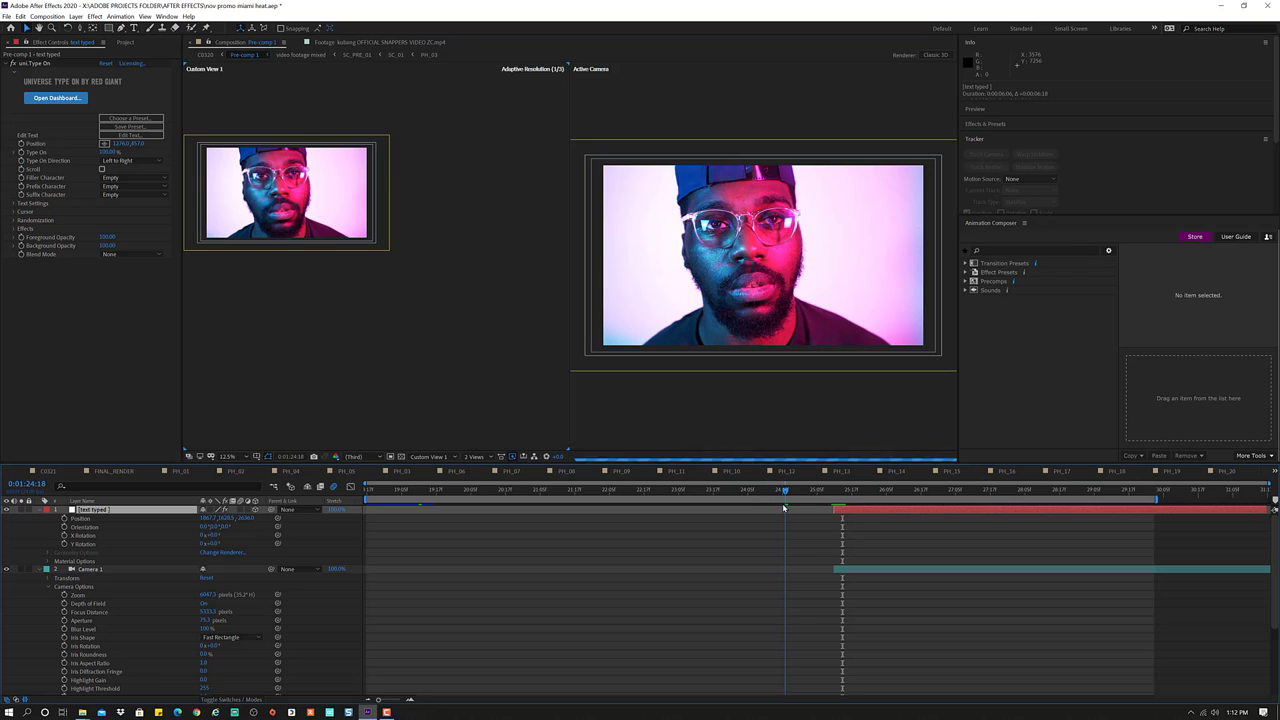
{"action": "left_click_drag", "start_coordinate": [780, 508], "coordinate": [808, 509]}
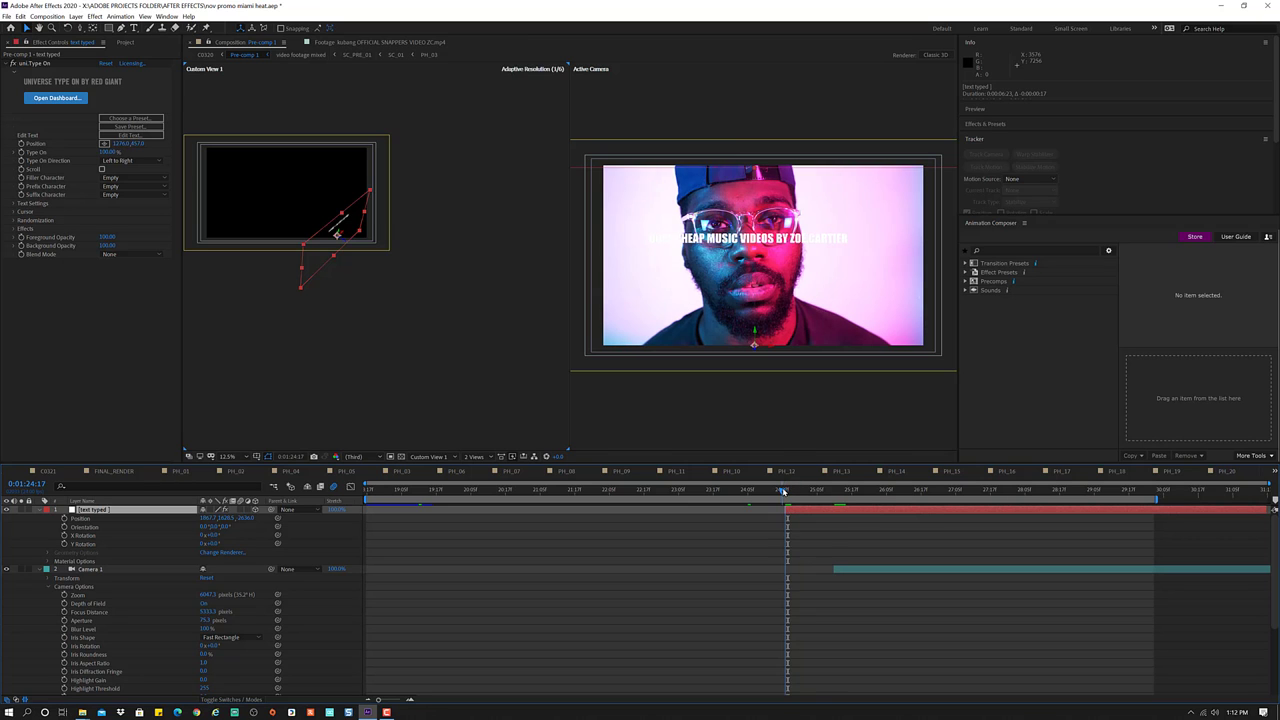
{"action": "left_click_drag", "start_coordinate": [788, 492], "coordinate": [834, 510]}
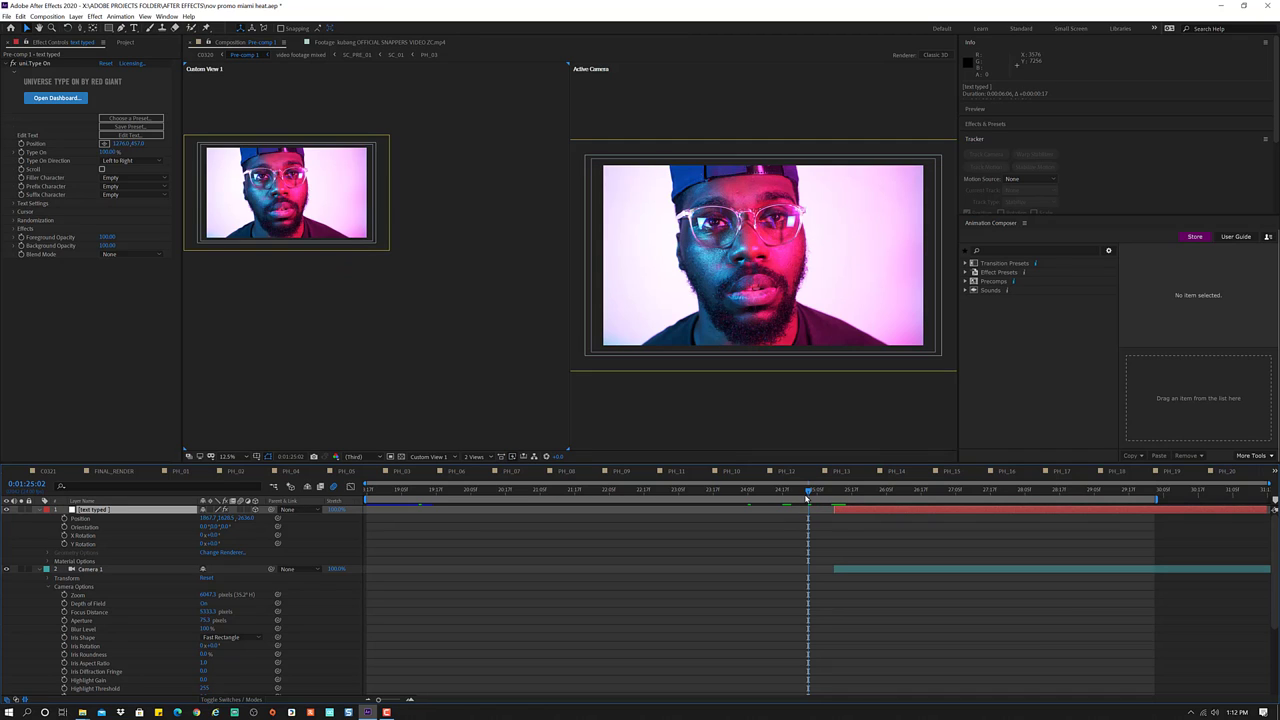
{"action": "left_click_drag", "start_coordinate": [810, 493], "coordinate": [886, 497]}
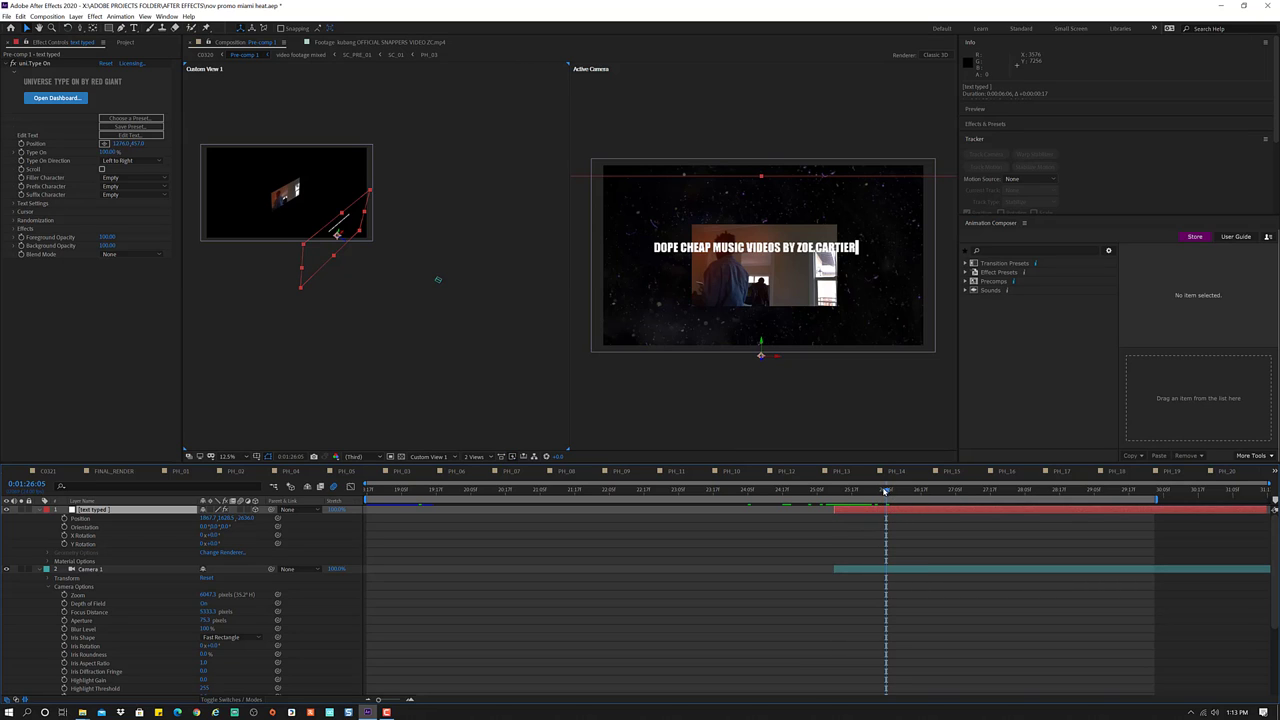
- At 0:01:26:09, drag the title text toward the camera so it appears larger
{"action": "left_click_drag", "start_coordinate": [887, 491], "coordinate": [901, 491]}
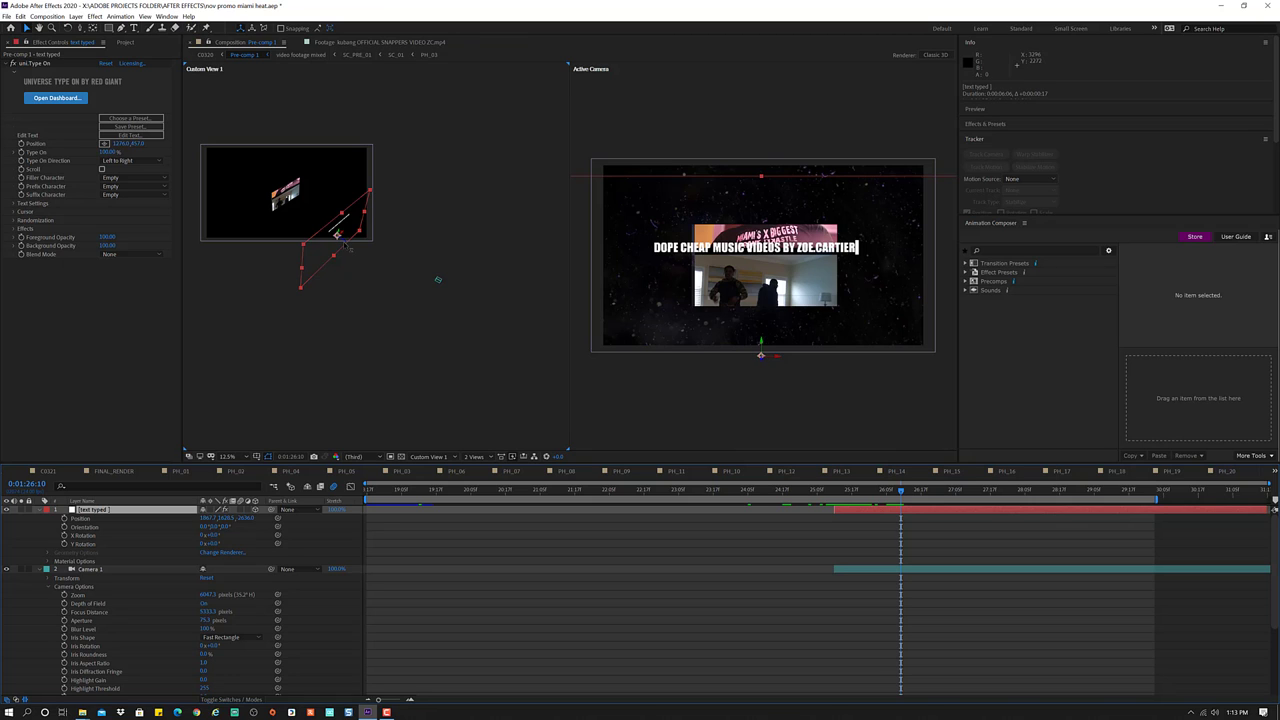
{"action": "left_click_drag", "start_coordinate": [345, 246], "coordinate": [375, 256]}
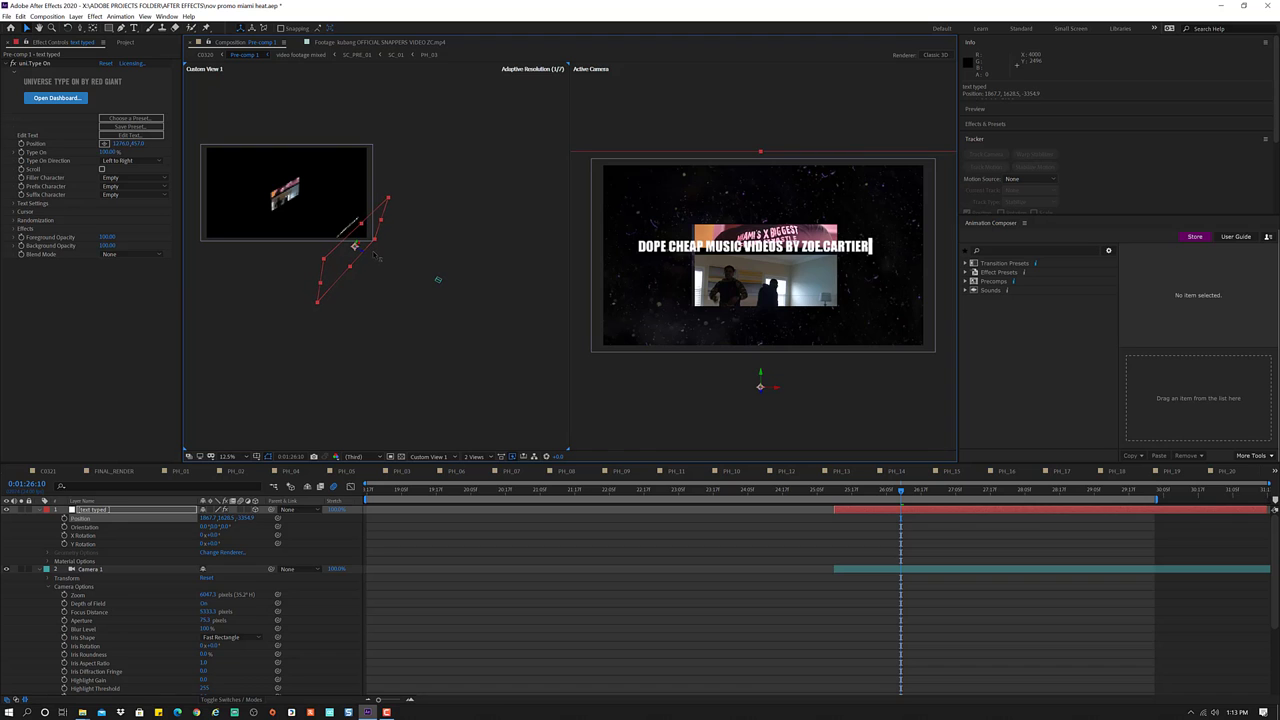
{"action": "mouse_move", "coordinate": [377, 257]}
{"action": "left_mouse_down"}
{"action": "mouse_move", "coordinate": [441, 297]}
{"action": "mouse_move", "coordinate": [371, 296]}
{"action": "mouse_move", "coordinate": [376, 284]}
{"action": "left_mouse_up"}
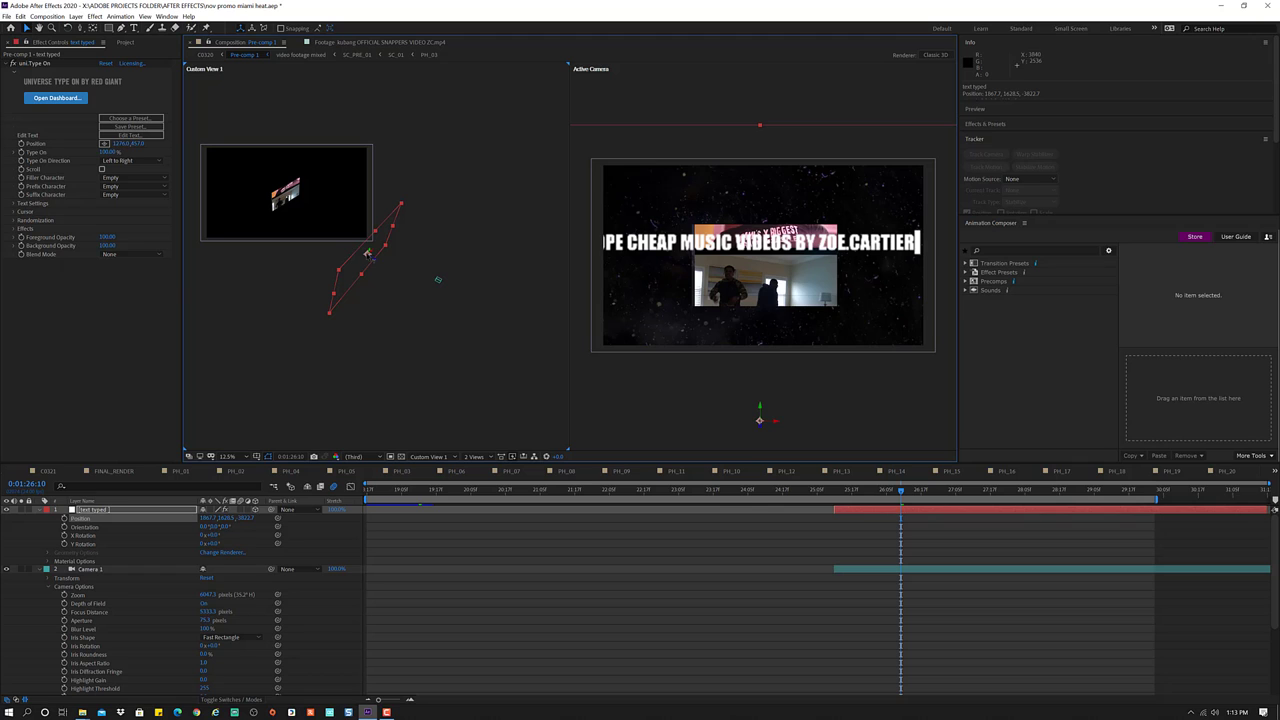
{"action": "left_click", "coordinate": [437, 280]}
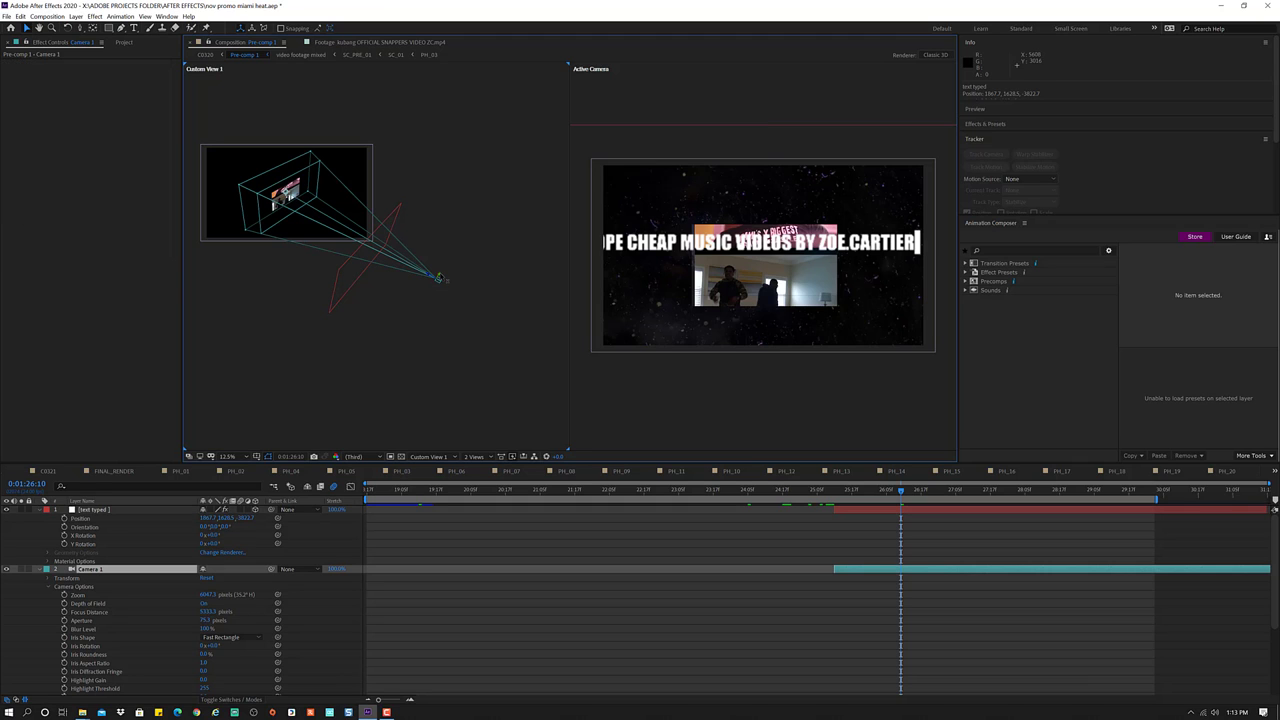
- Pull Camera 1 back in the Custom View until the complete title line fits the frame
{"action": "left_click_drag", "start_coordinate": [438, 277], "coordinate": [437, 277]}
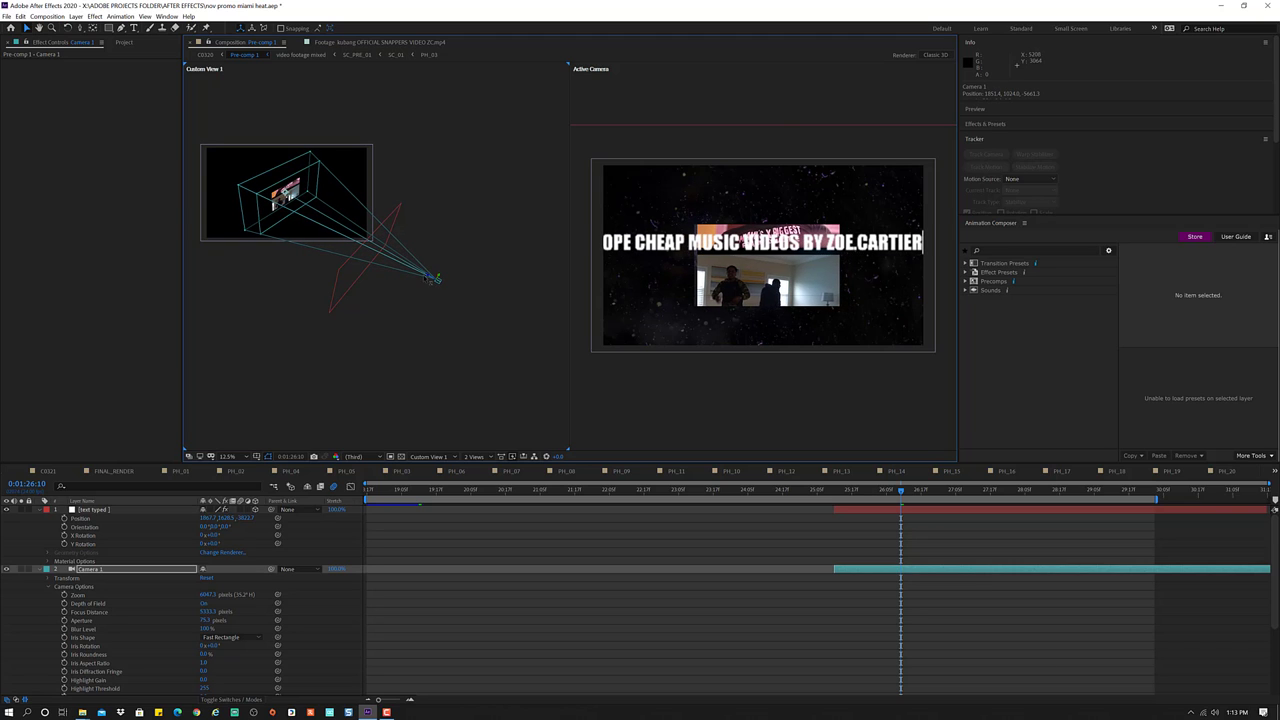
{"action": "left_click", "coordinate": [430, 280]}
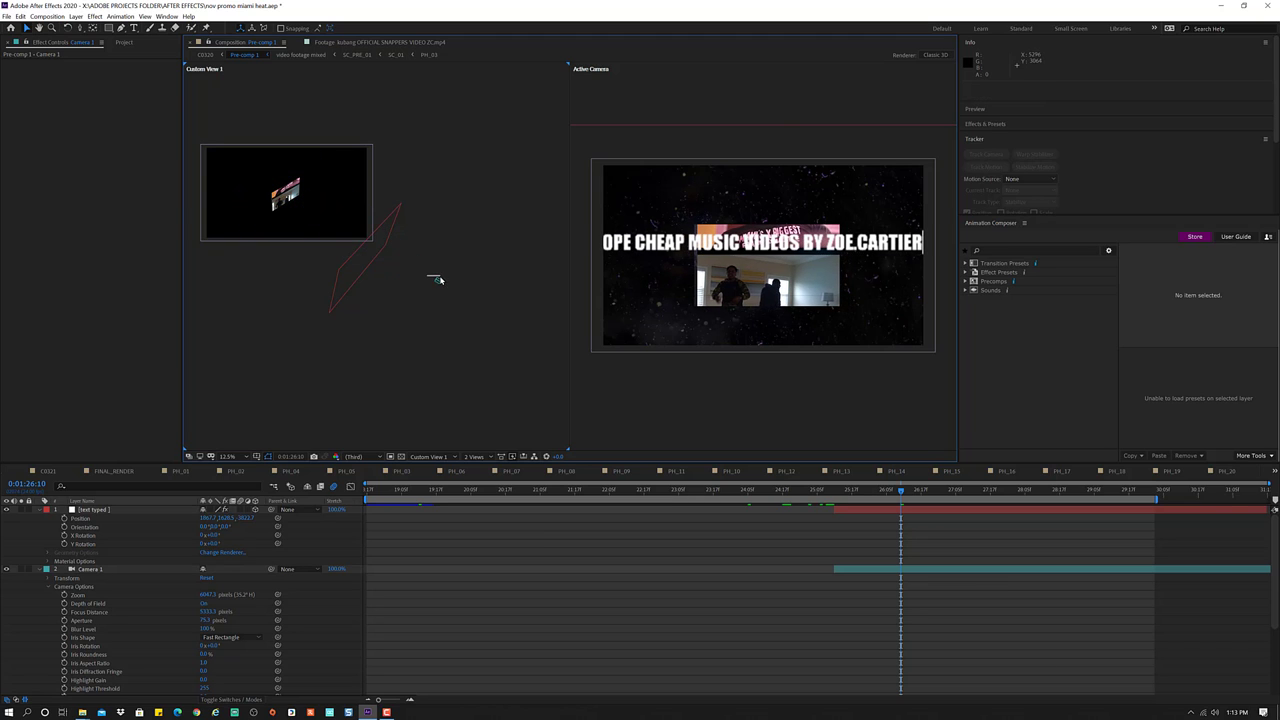
{"action": "left_click", "coordinate": [437, 280]}
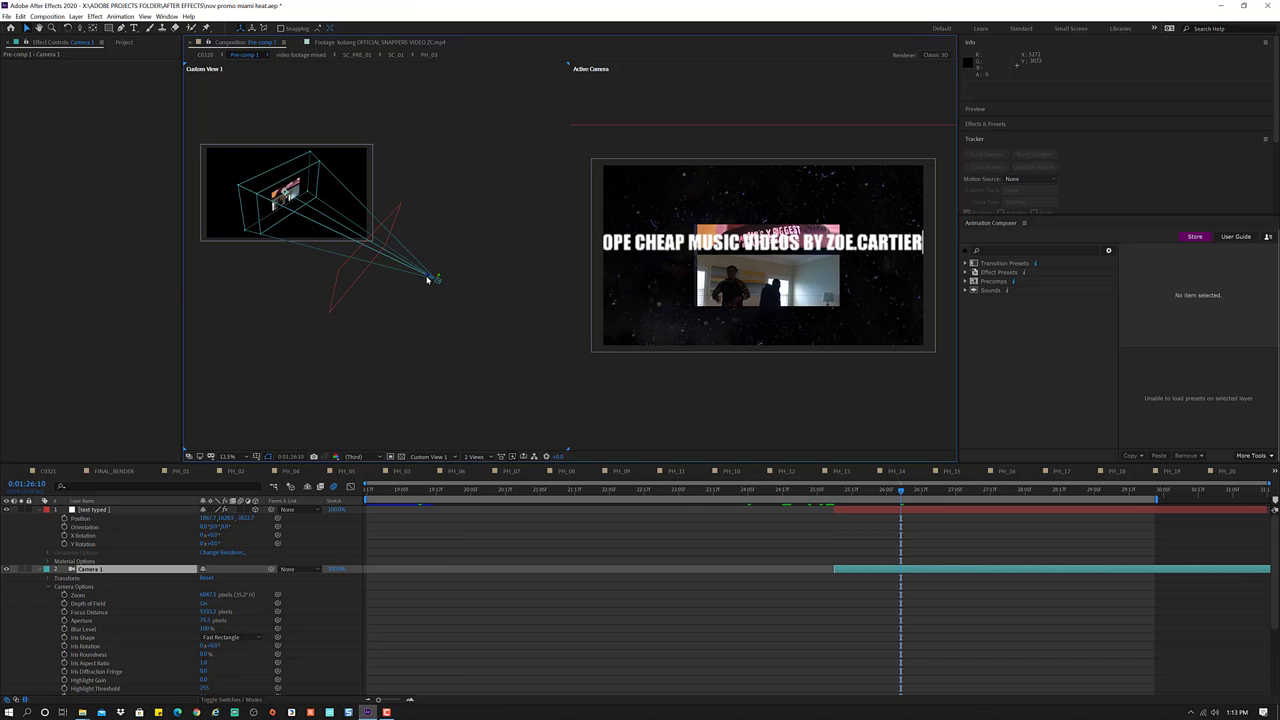
{"action": "left_click_drag", "start_coordinate": [437, 278], "coordinate": [452, 287]}
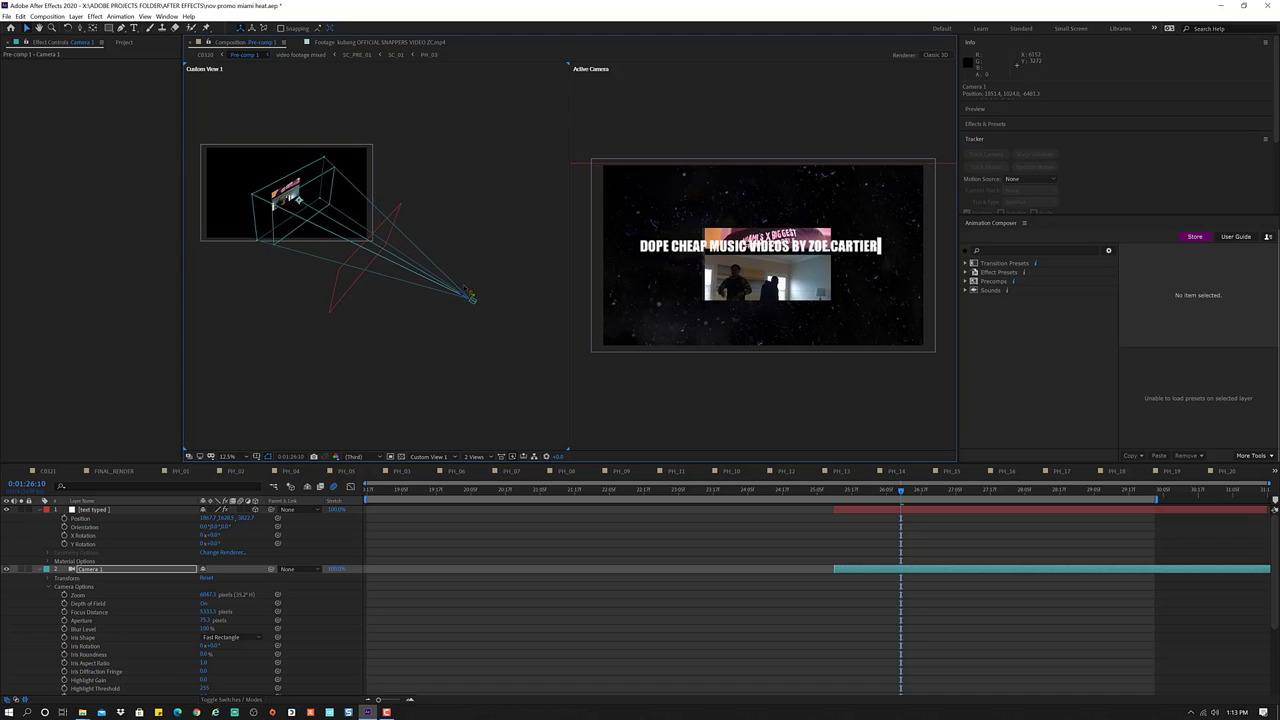
{"action": "left_click_drag", "start_coordinate": [452, 288], "coordinate": [494, 313]}
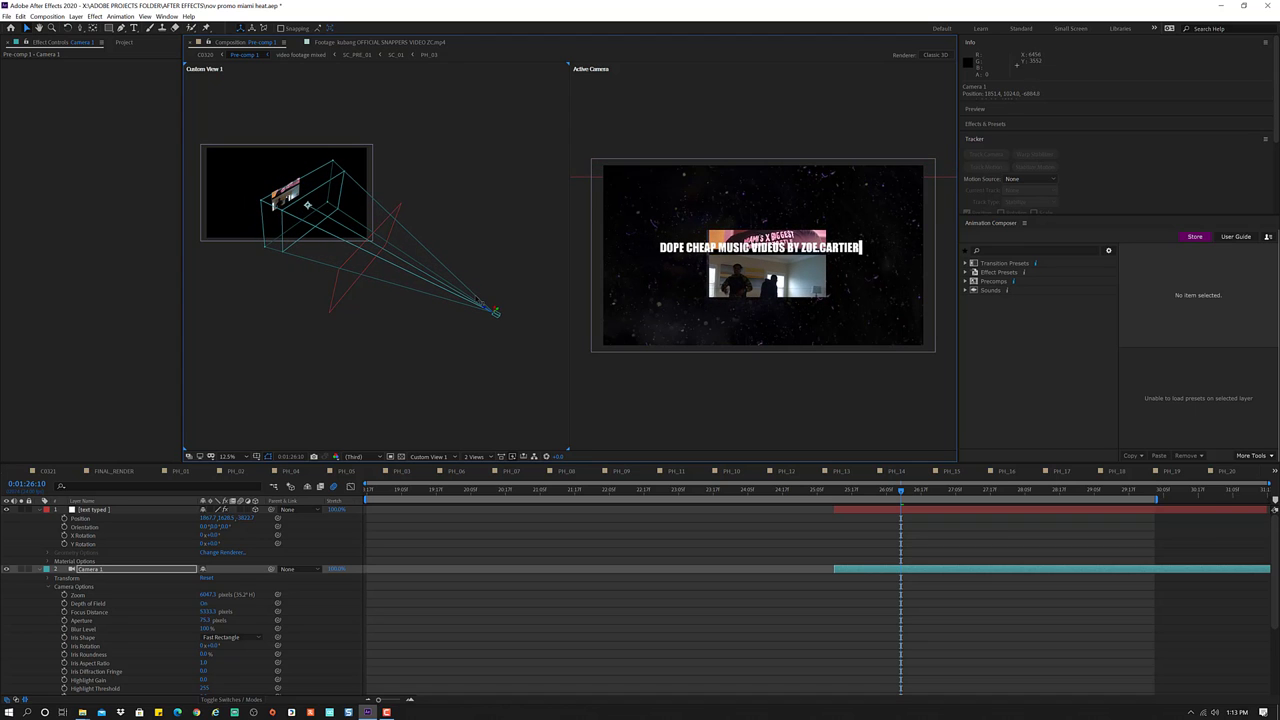
{"action": "left_click", "coordinate": [377, 258]}
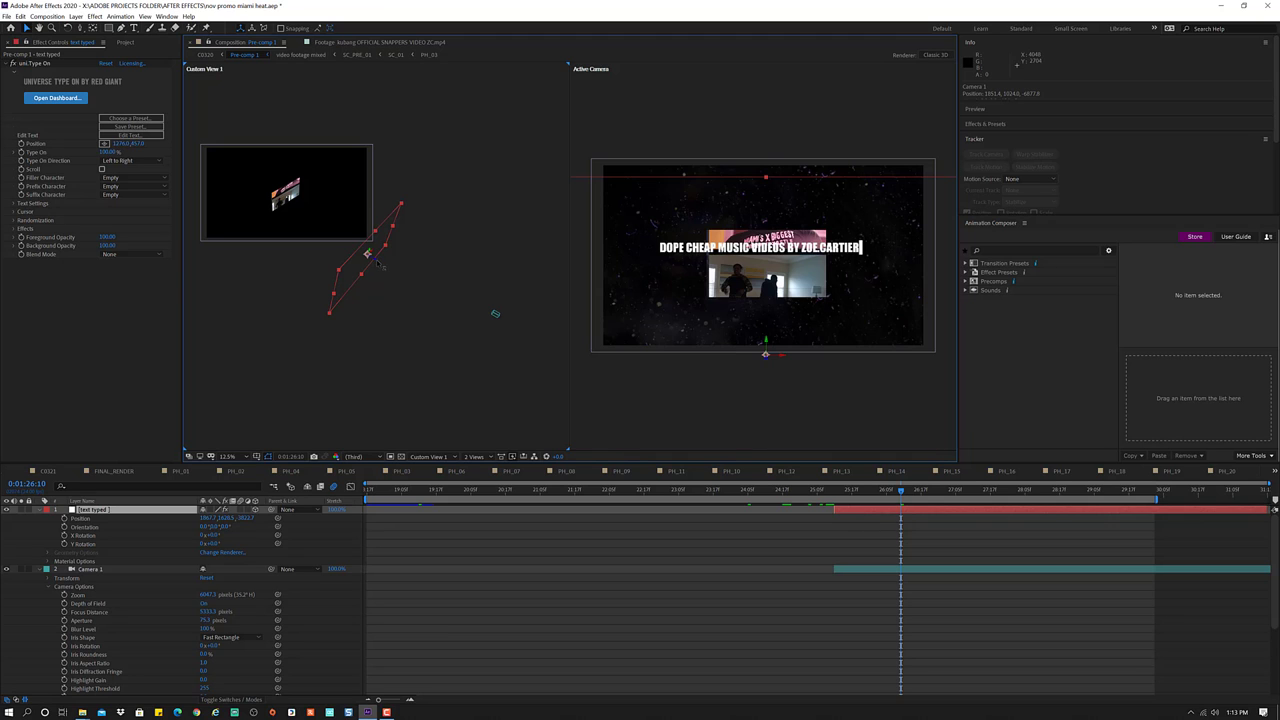
- Nudge the title text right, left and down so it sits lower and centred over the footage
{"action": "left_click_drag", "start_coordinate": [384, 265], "coordinate": [404, 265]}
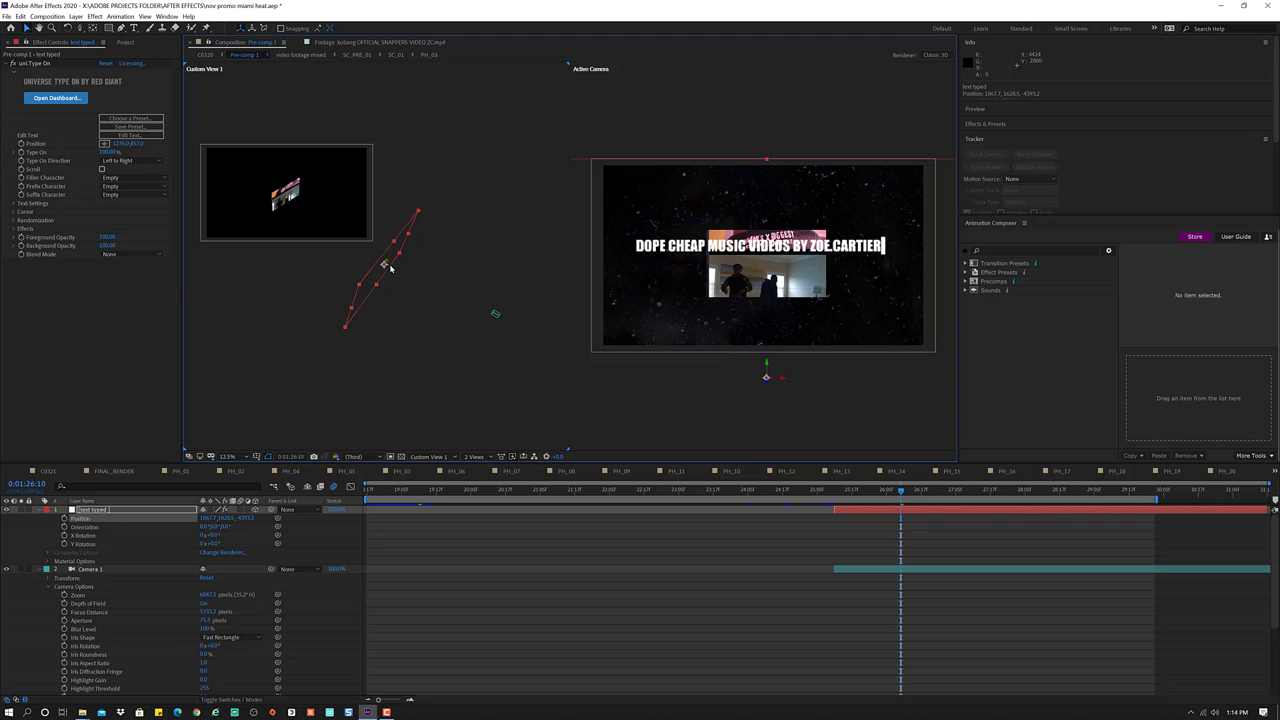
{"action": "left_click_drag", "start_coordinate": [384, 265], "coordinate": [385, 264]}
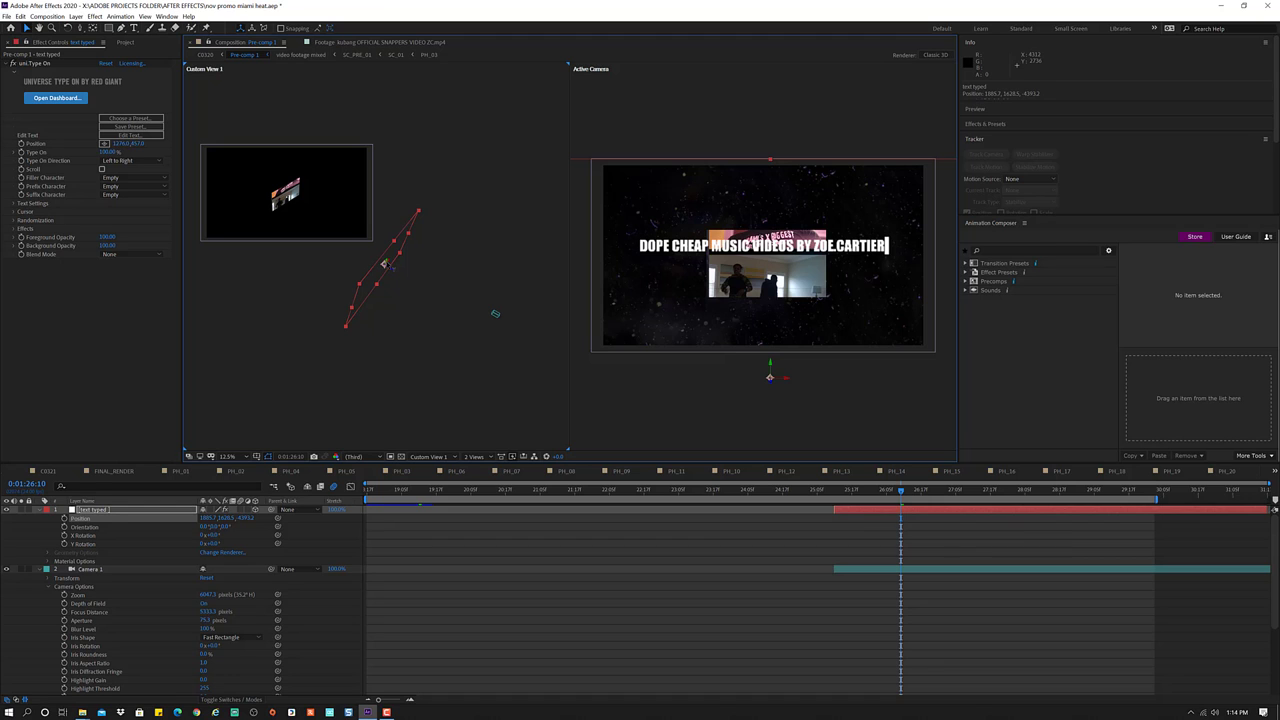
{"action": "left_click_drag", "start_coordinate": [384, 265], "coordinate": [383, 266]}
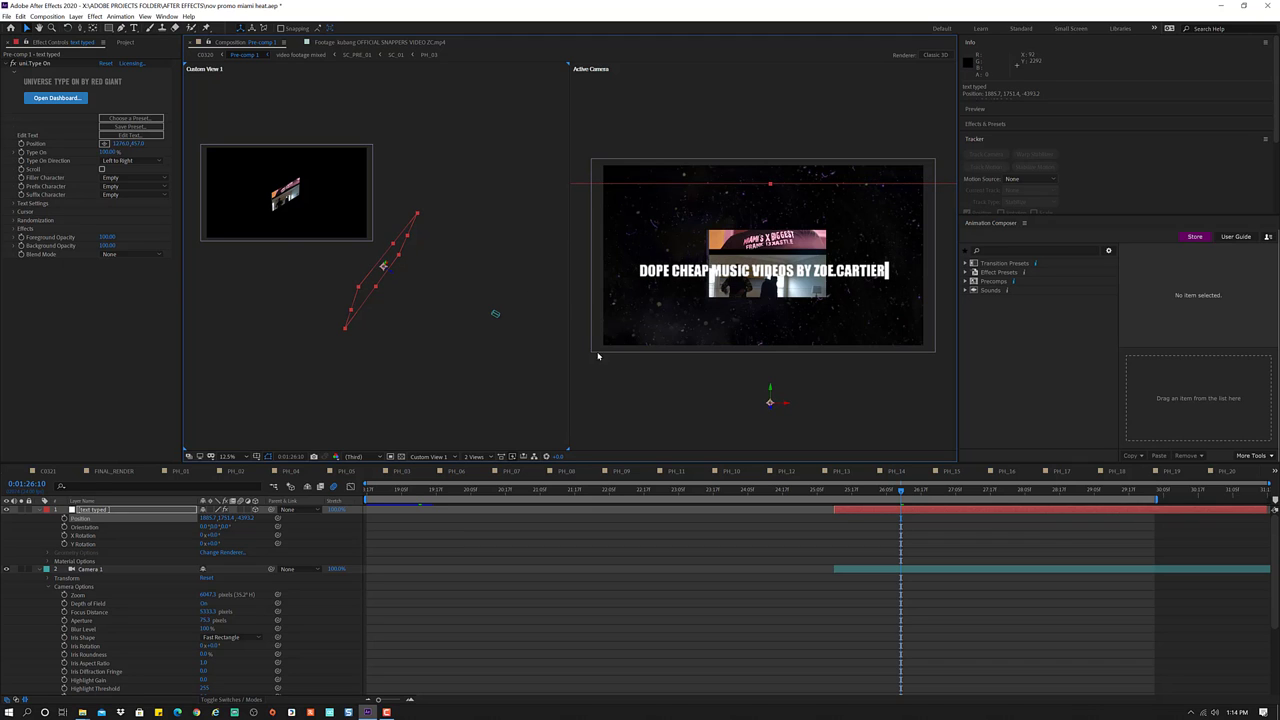
- Test Camera 1 framings, then dolly it far back so small footage and title float in the starfield
{"action": "left_click", "coordinate": [497, 316]}
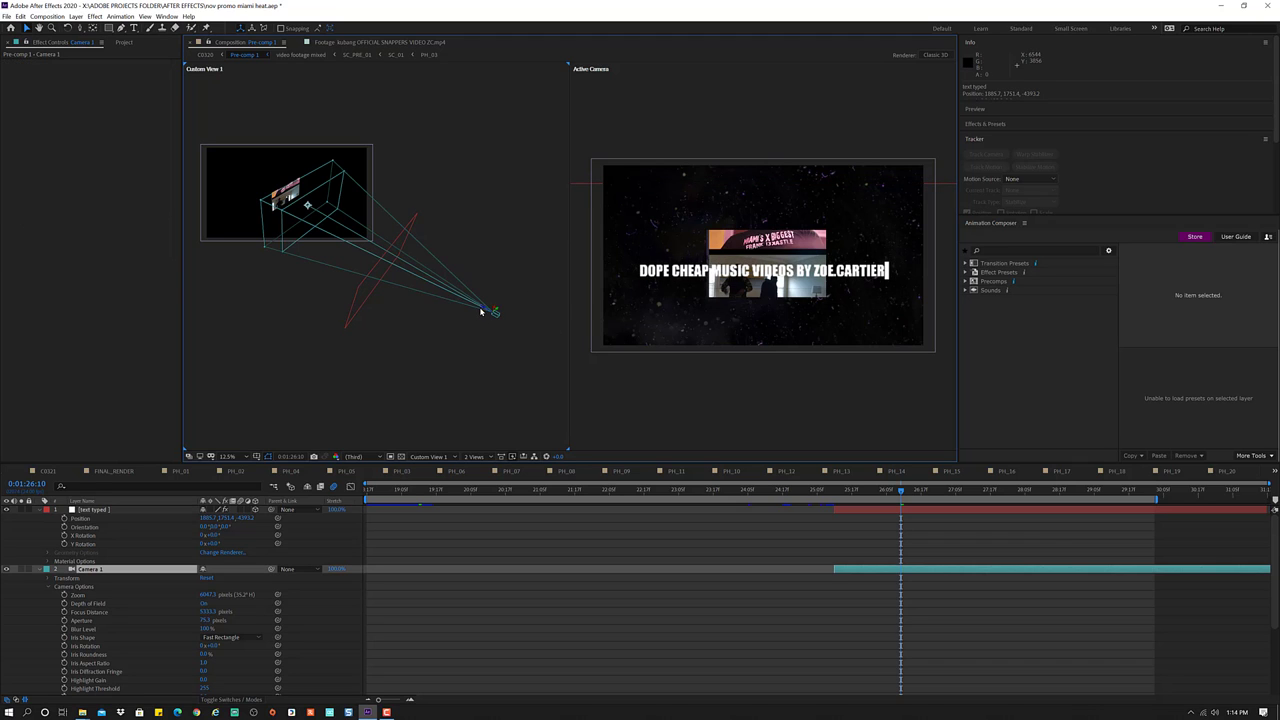
{"action": "left_click_drag", "start_coordinate": [492, 312], "coordinate": [401, 306]}
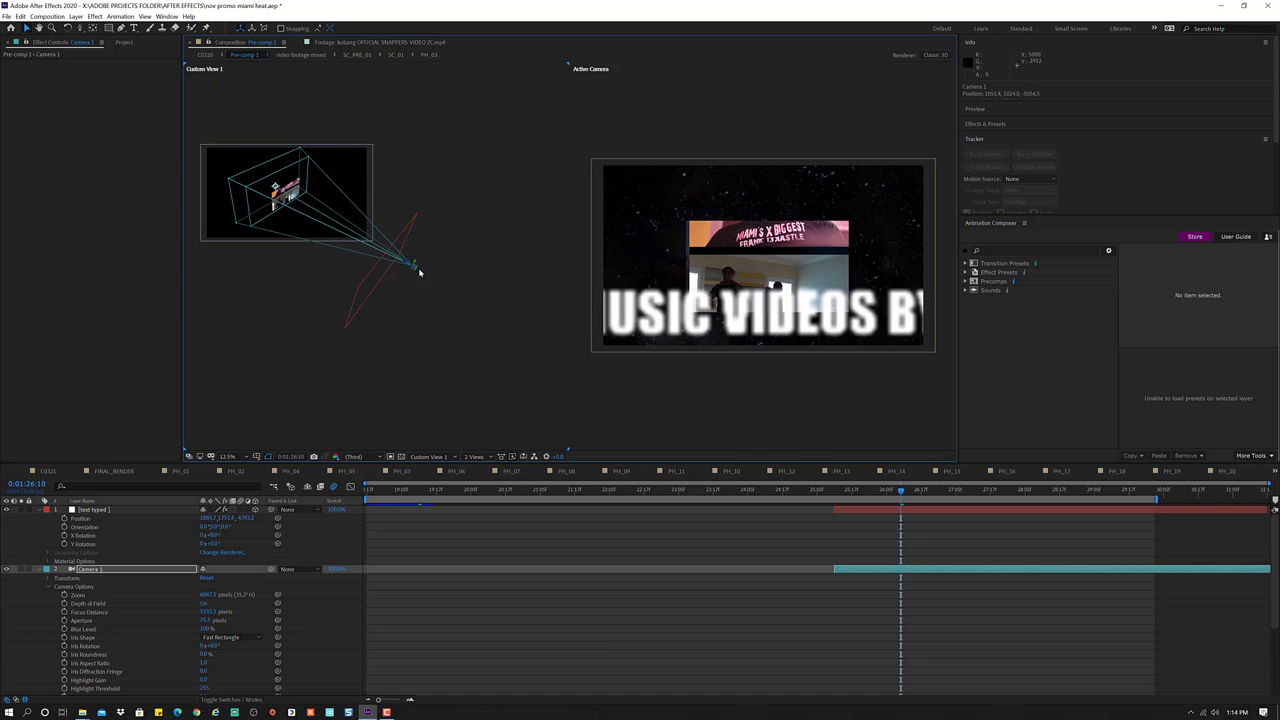
{"action": "left_click_drag", "start_coordinate": [415, 265], "coordinate": [414, 265]}
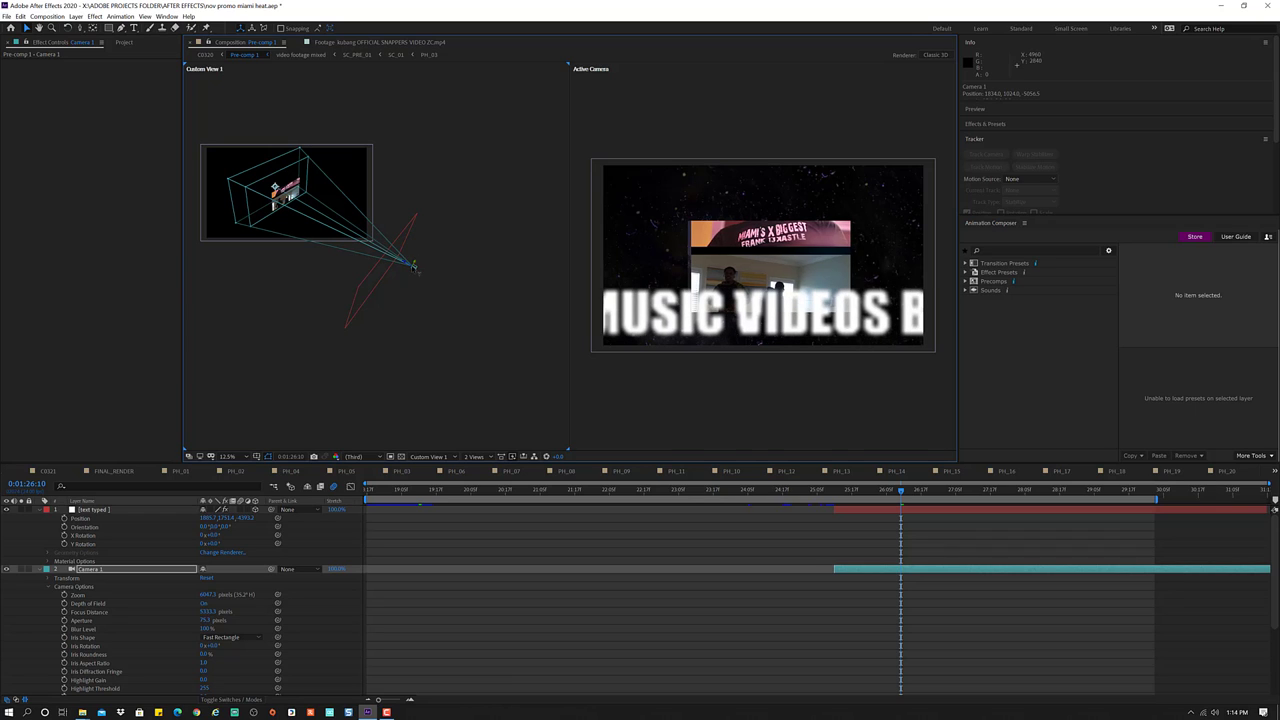
{"action": "left_click_drag", "start_coordinate": [414, 265], "coordinate": [414, 266]}
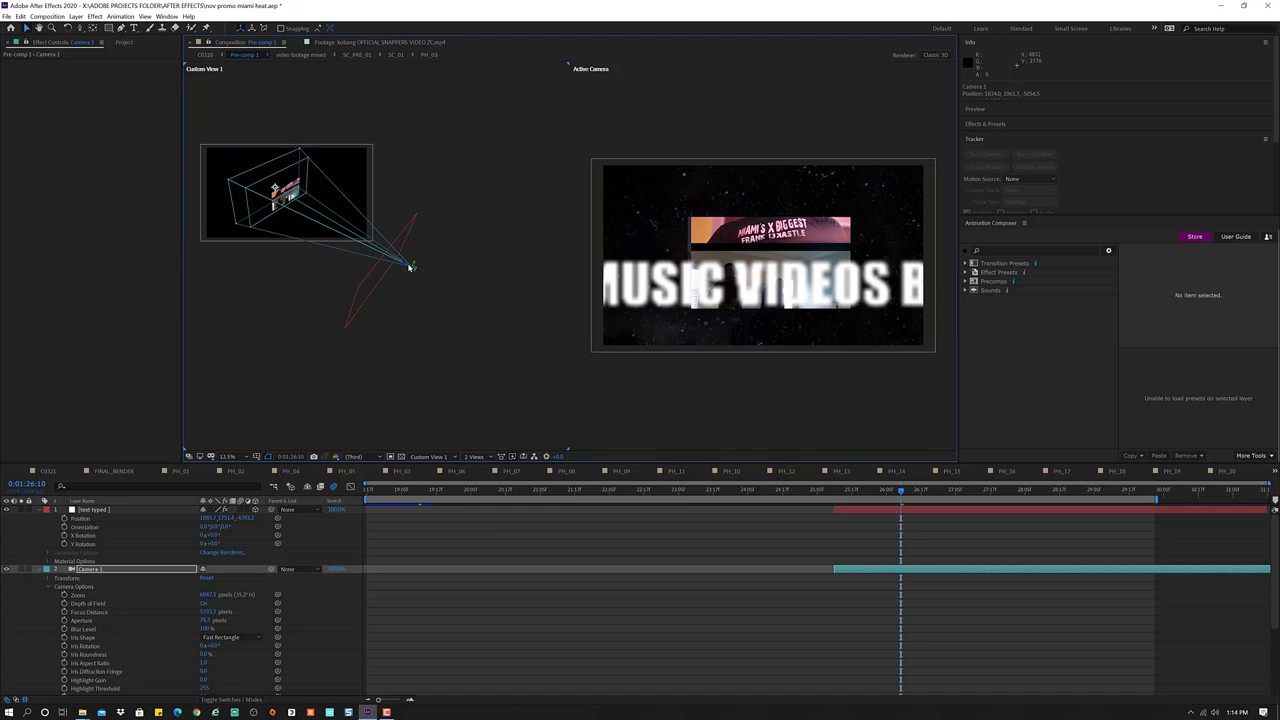
{"action": "mouse_move", "coordinate": [410, 266]}
{"action": "left_mouse_down"}
{"action": "mouse_move", "coordinate": [252, 259]}
{"action": "mouse_move", "coordinate": [281, 259]}
{"action": "left_mouse_up"}
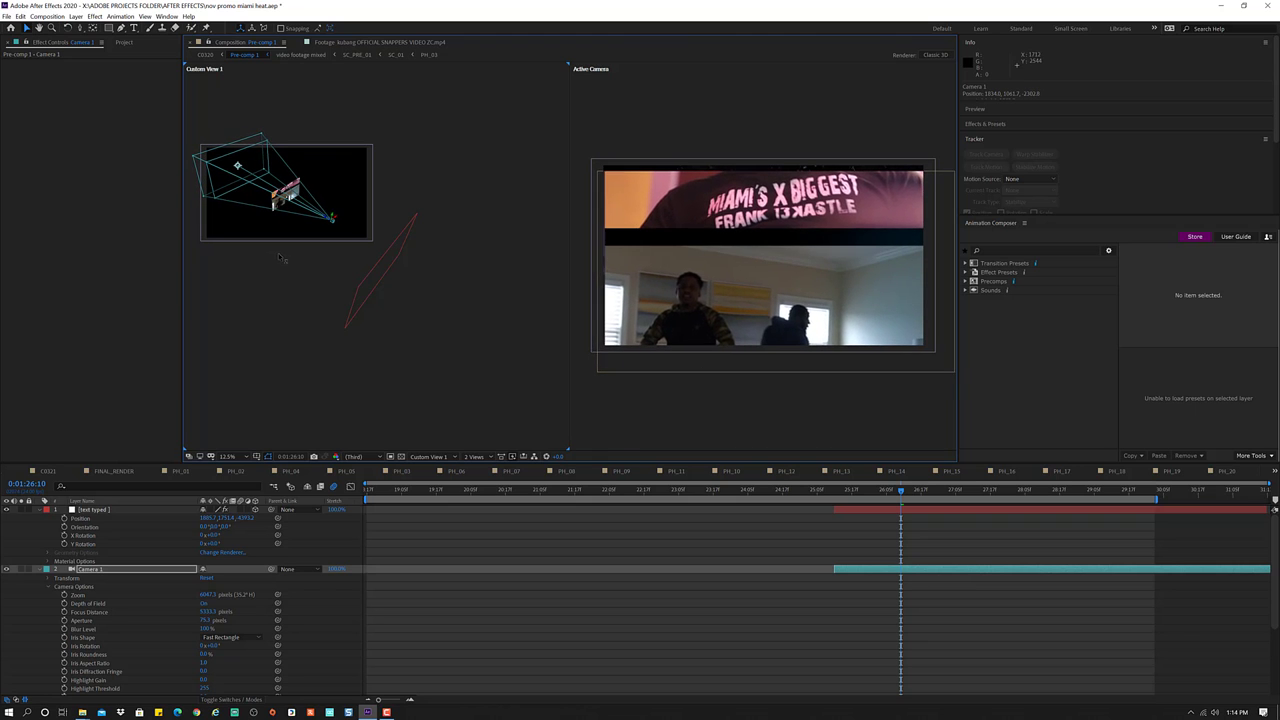
{"action": "mouse_move", "coordinate": [281, 259]}
{"action": "left_mouse_down"}
{"action": "mouse_move", "coordinate": [353, 259]}
{"action": "mouse_move", "coordinate": [503, 299]}
{"action": "mouse_move", "coordinate": [505, 328]}
{"action": "left_mouse_up"}
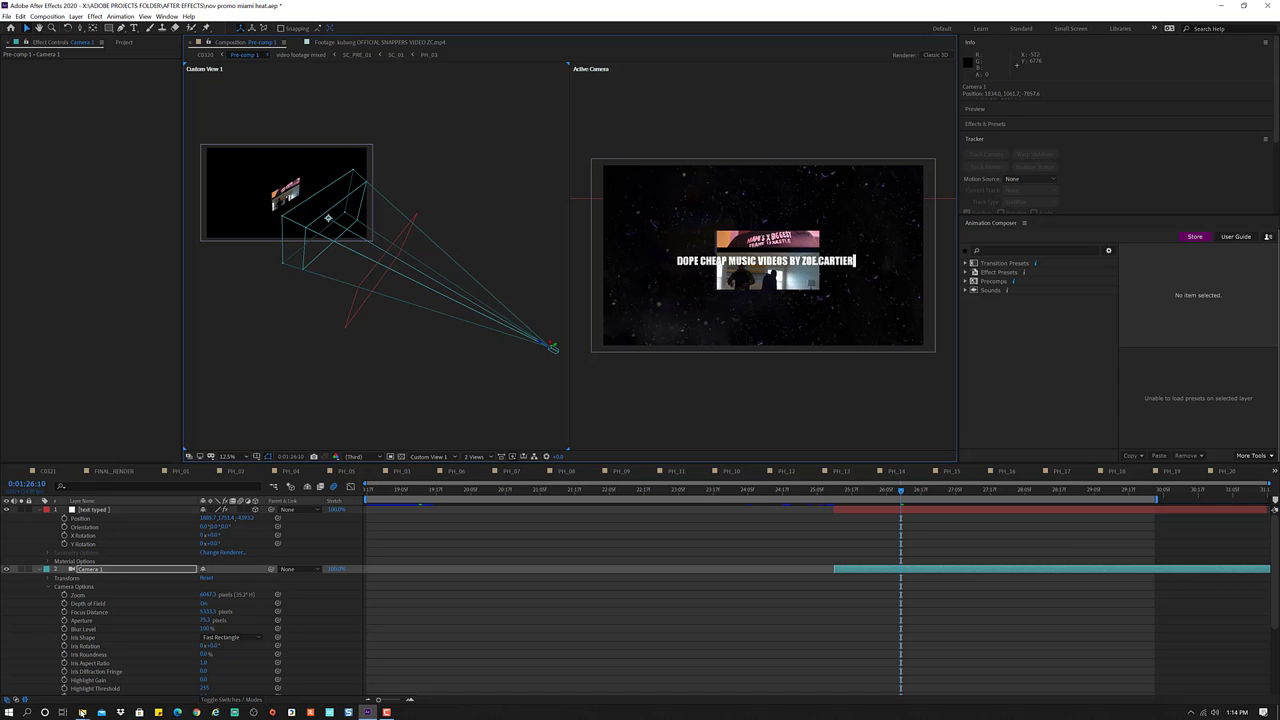
- In the second Explorer window, browse ZCMACBOOKPRO > LaCie 2 > ASSETS > JULY 2019 DESIGN CUTS FILES
{"action": "mouse_move", "coordinate": [82, 712]}
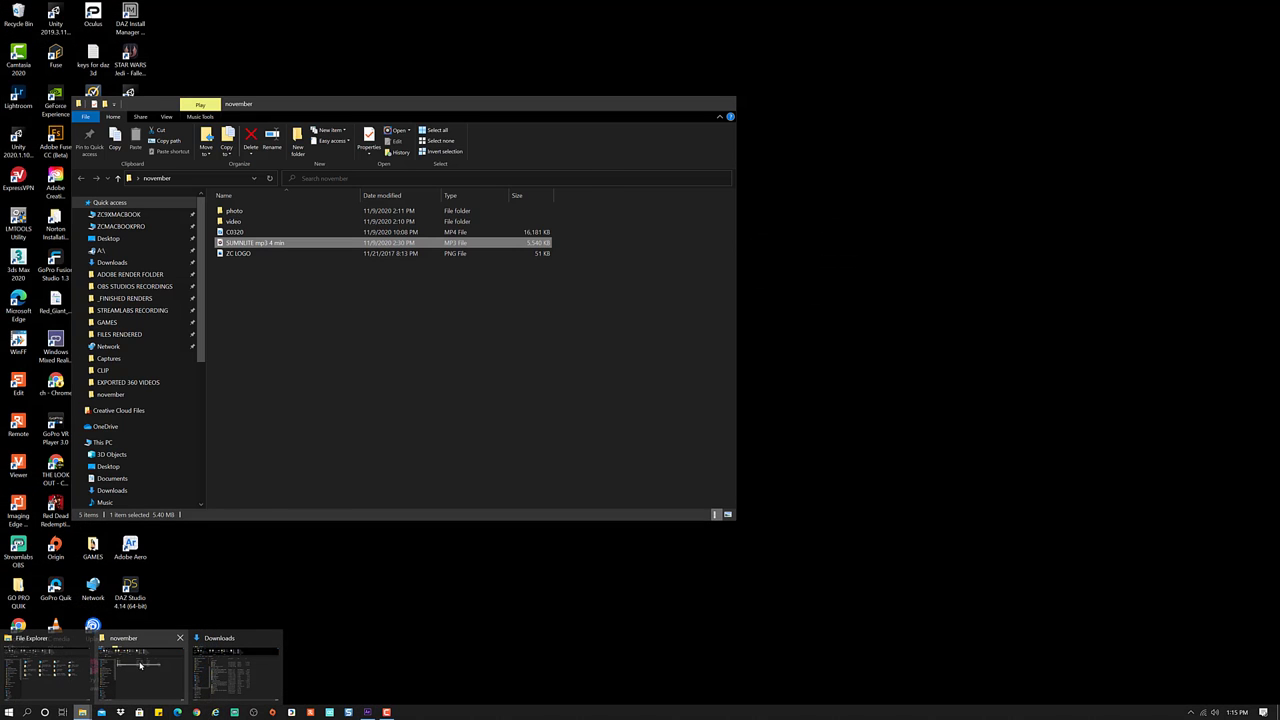
{"action": "left_click", "coordinate": [45, 665]}
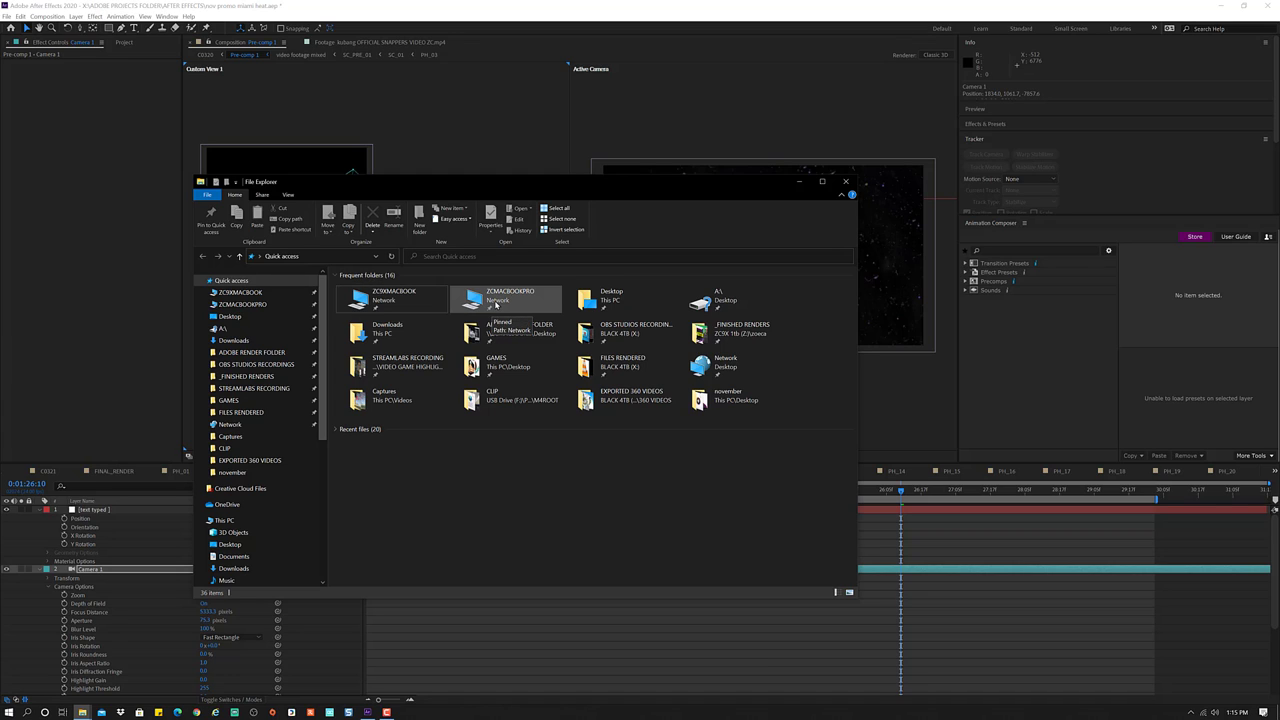
{"action": "double_click", "coordinate": [495, 300]}
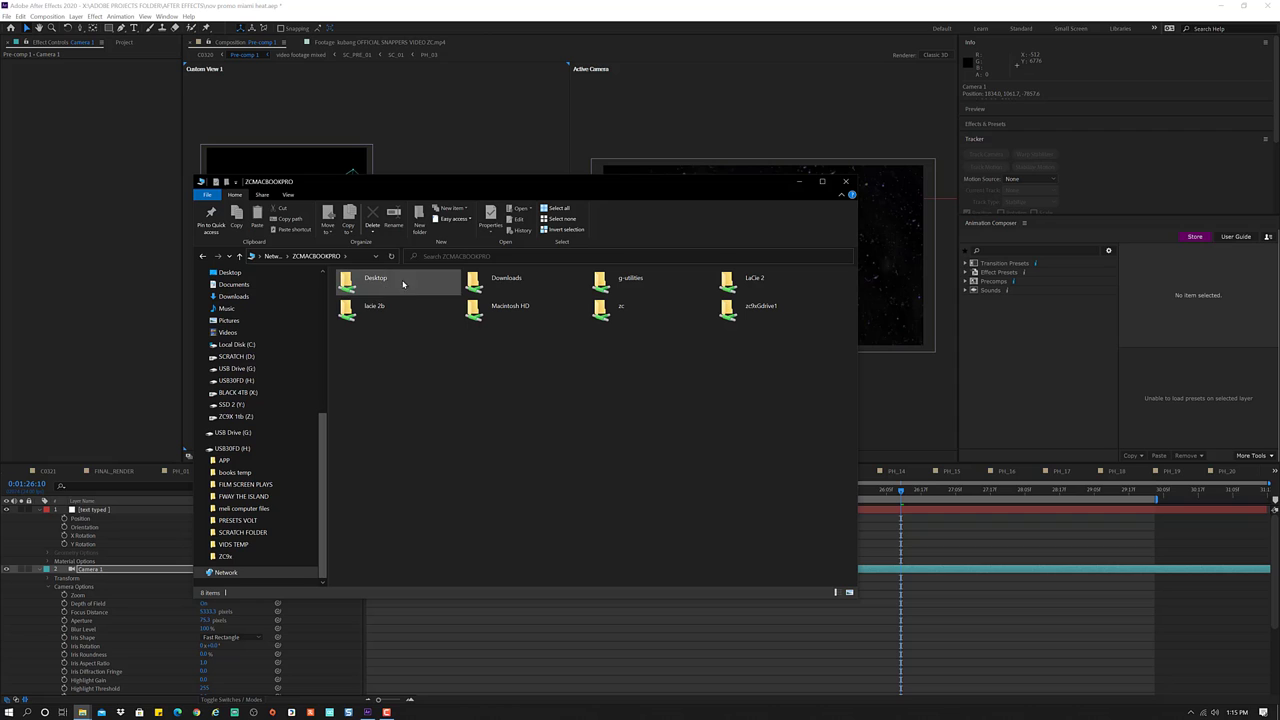
{"action": "double_click", "coordinate": [750, 282]}
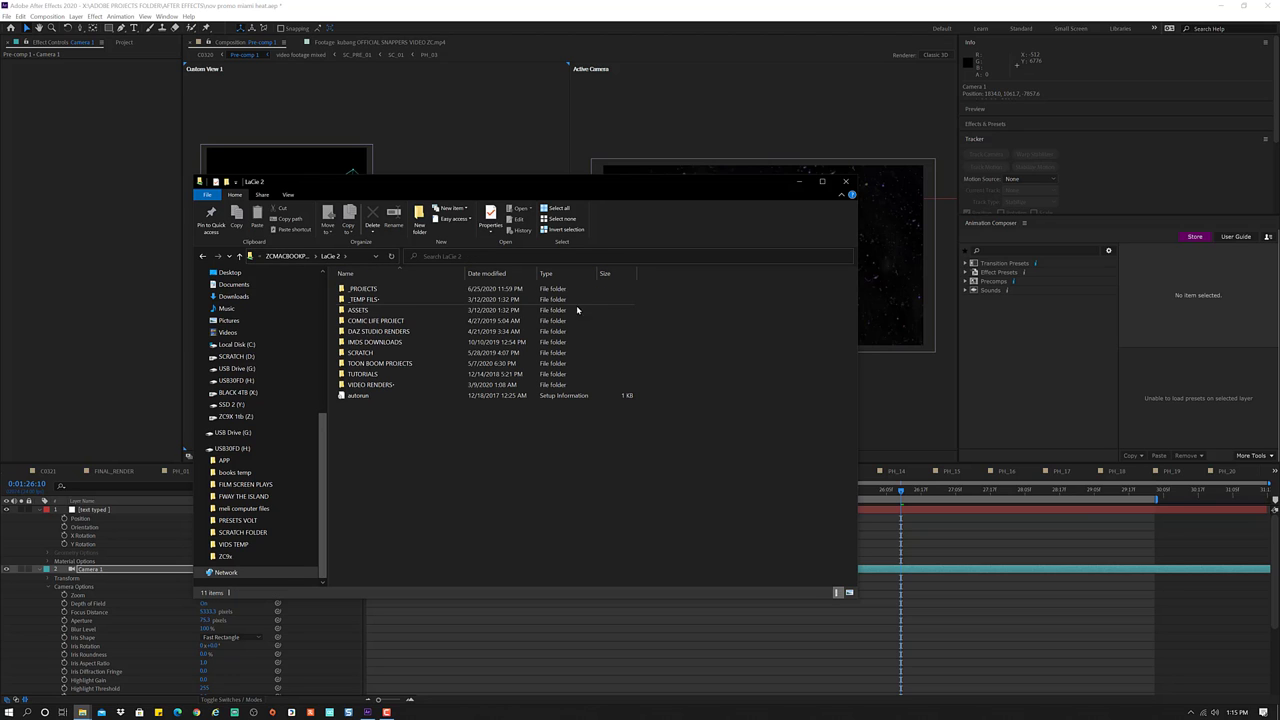
{"action": "left_click", "coordinate": [383, 310]}
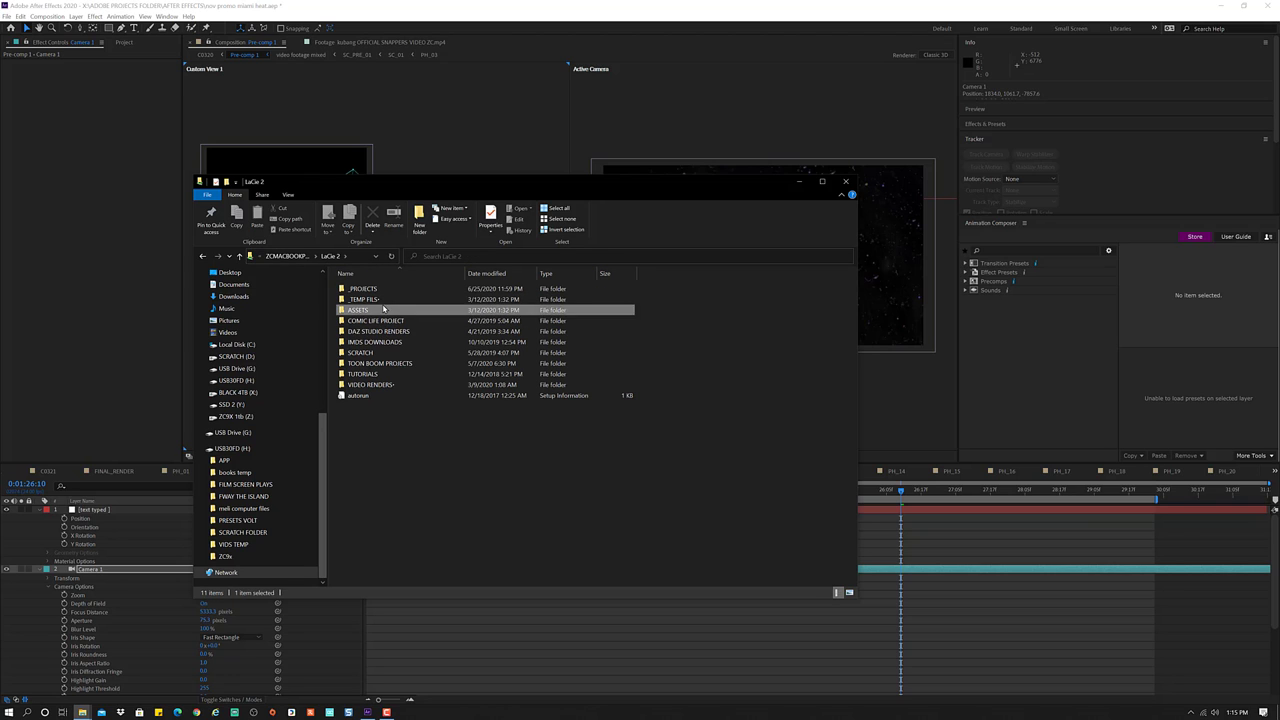
{"action": "double_click", "coordinate": [383, 310]}
{"action": "double_click", "coordinate": [402, 310]}
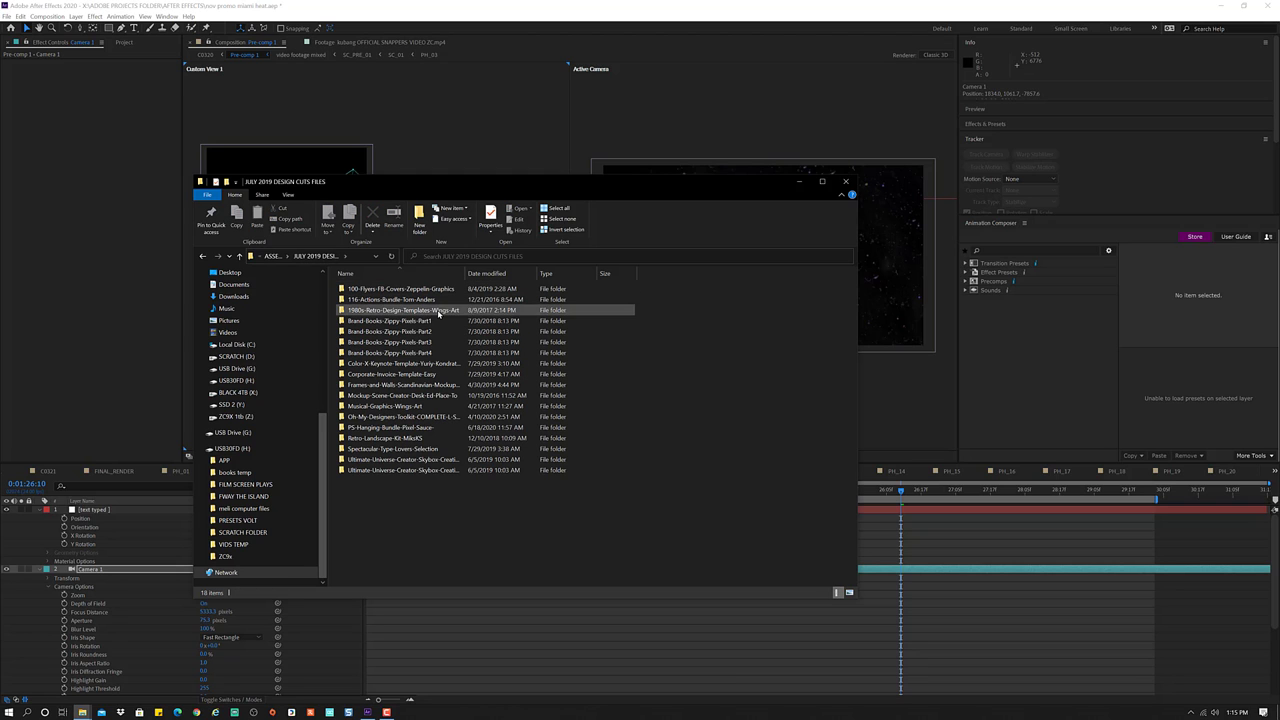
- Look inside the 1980s retro design templates folder, then return to JULY 2019 DESIGN CUTS FILES
{"action": "left_click", "coordinate": [437, 312]}
{"action": "left_click", "coordinate": [437, 312]}
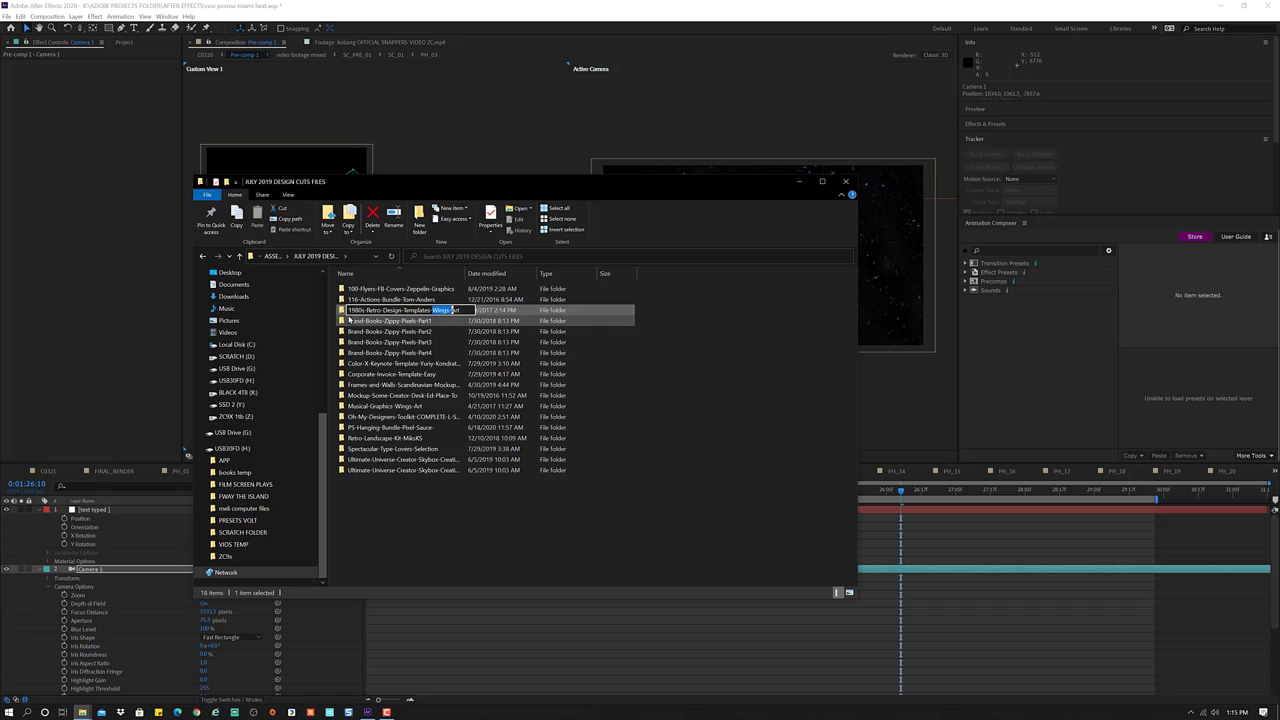
{"action": "key", "text": "Escape"}
{"action": "double_click", "coordinate": [371, 311]}
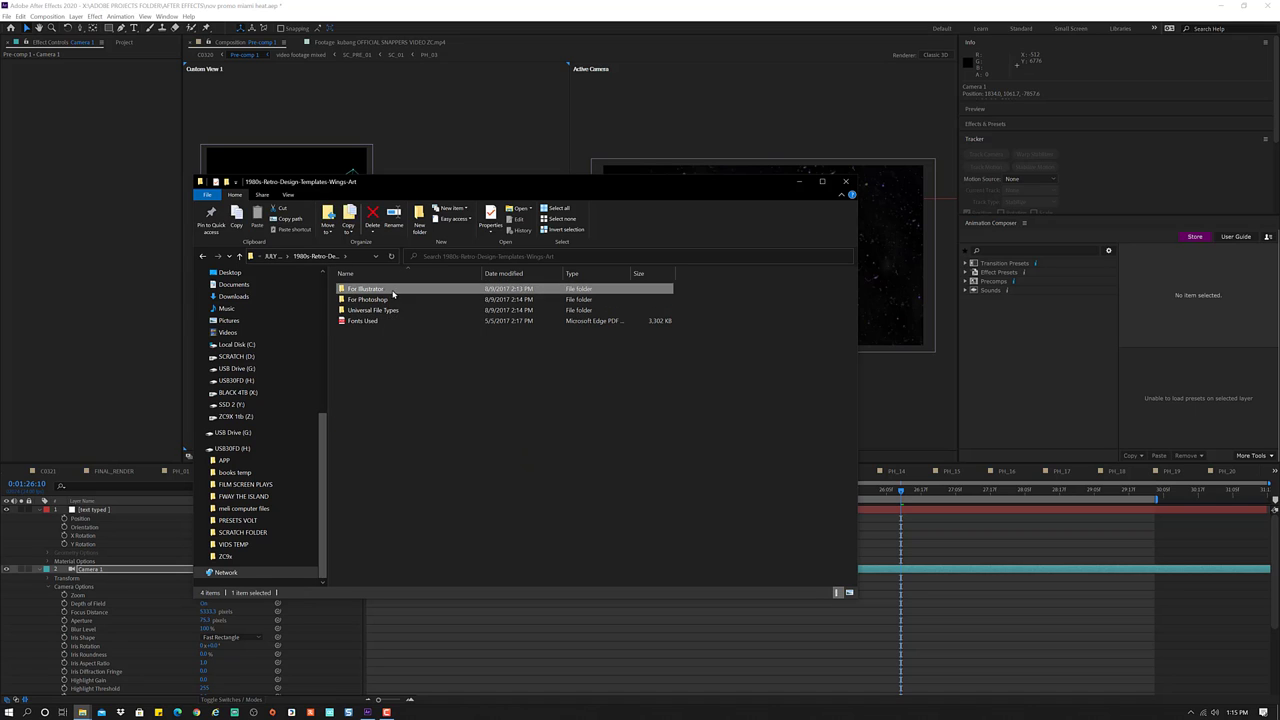
{"action": "double_click", "coordinate": [390, 293]}
{"action": "double_click", "coordinate": [385, 298]}
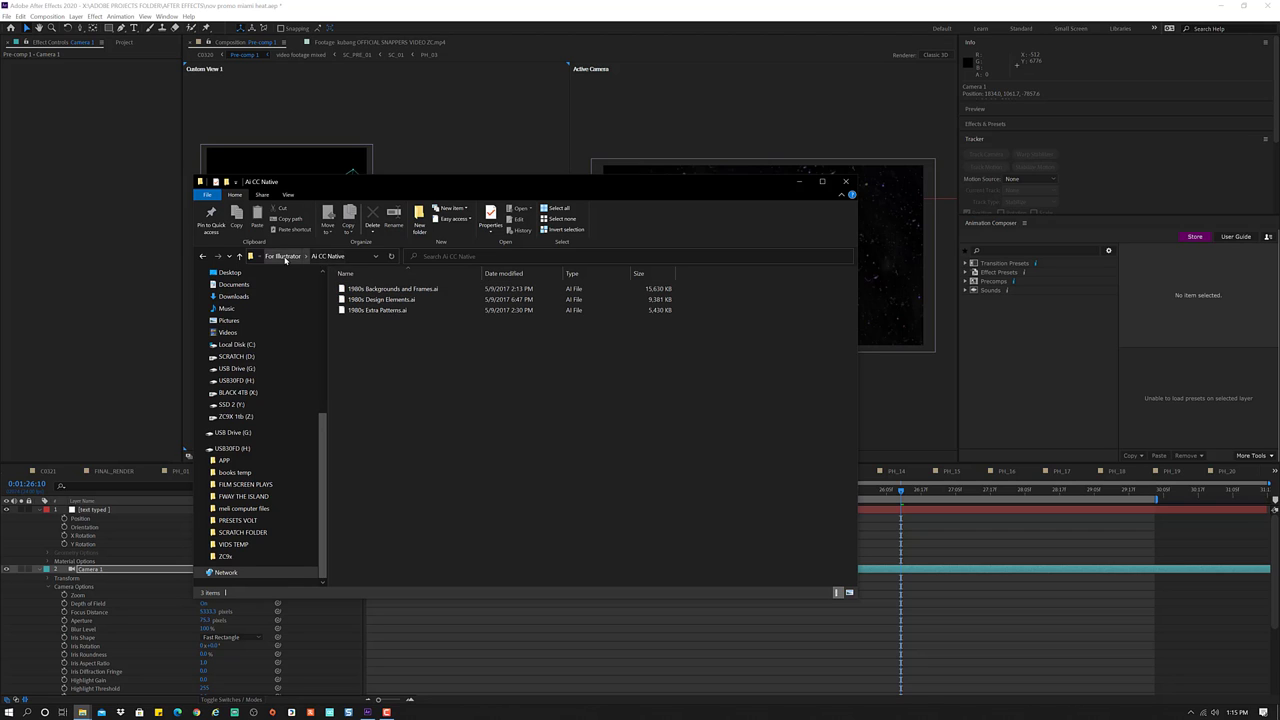
{"action": "left_click", "coordinate": [284, 259]}
{"action": "left_click", "coordinate": [277, 259]}
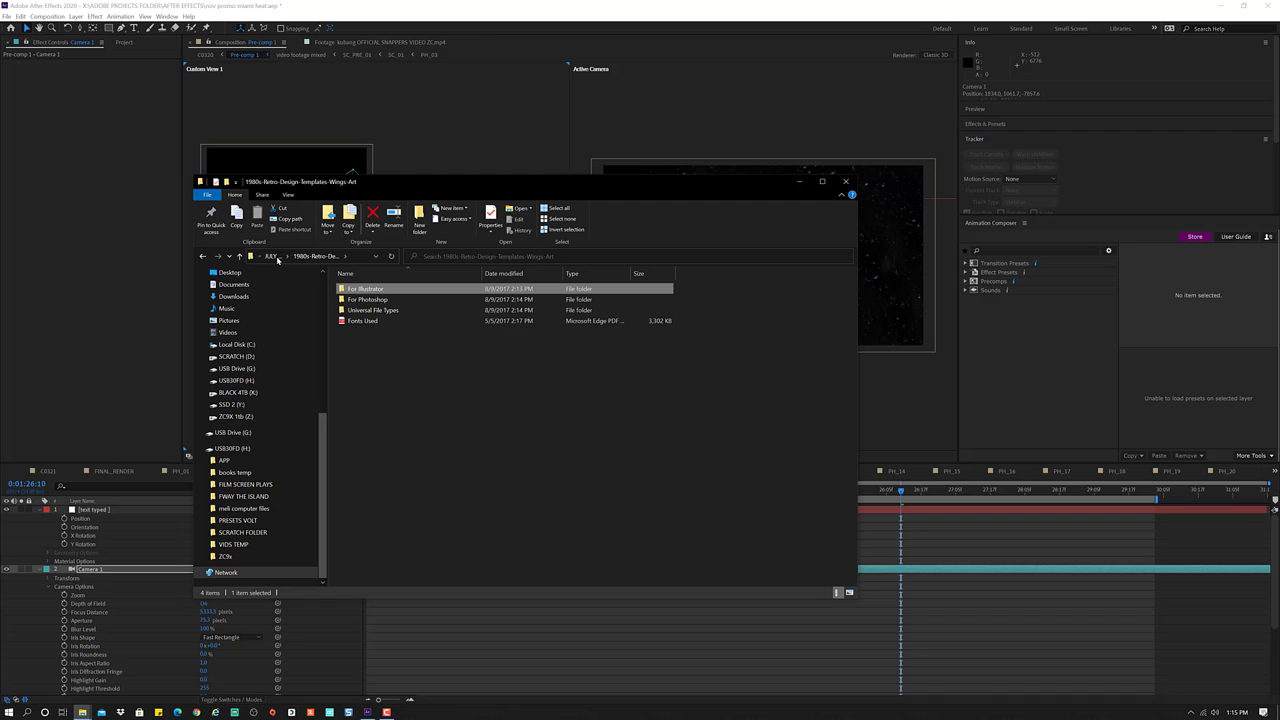
{"action": "left_click", "coordinate": [283, 257]}
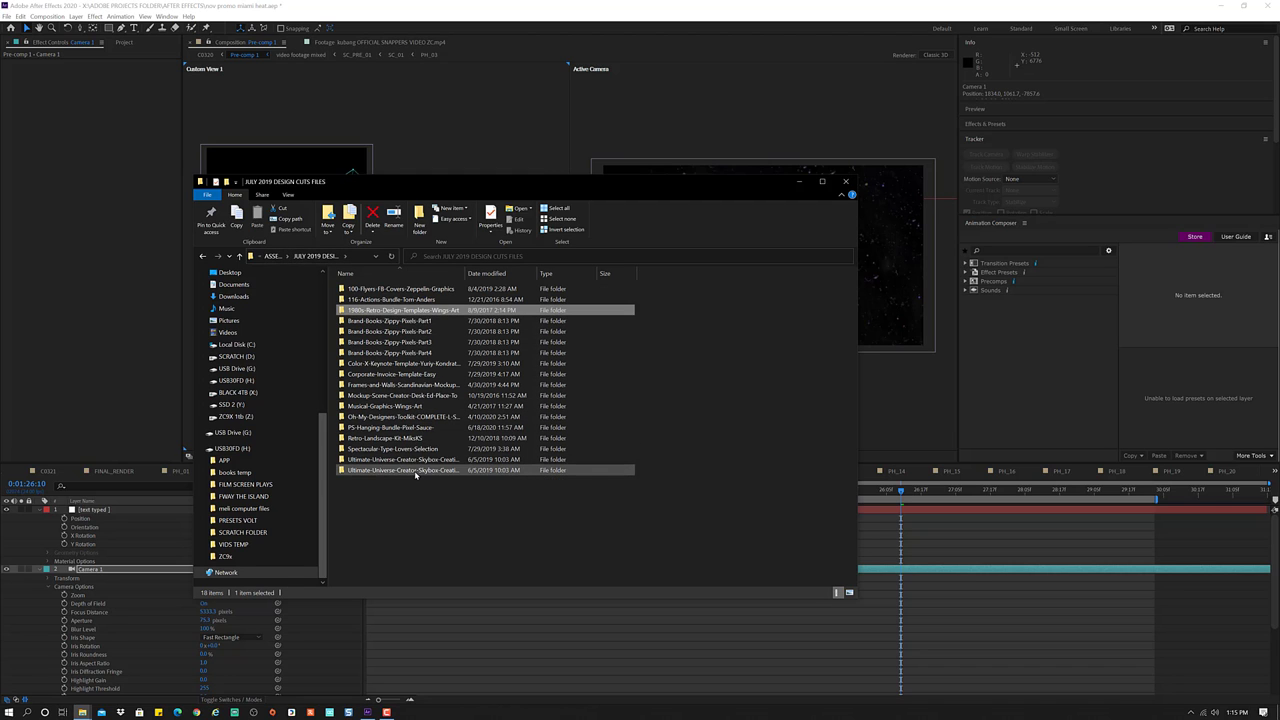
- Open Retro-Landscape-Kit-MiksKS > Elements > Space Backgrounds in Large Icons view and move the window aside
{"action": "double_click", "coordinate": [400, 438]}
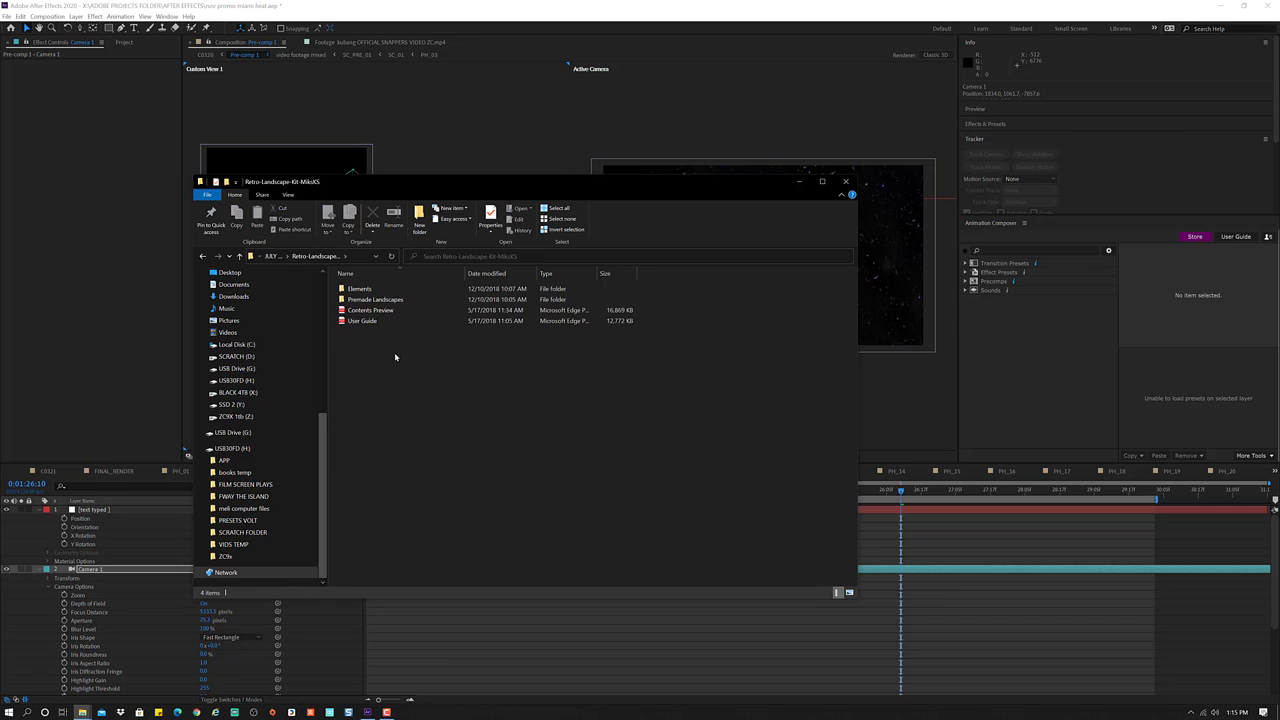
{"action": "left_click", "coordinate": [408, 290]}
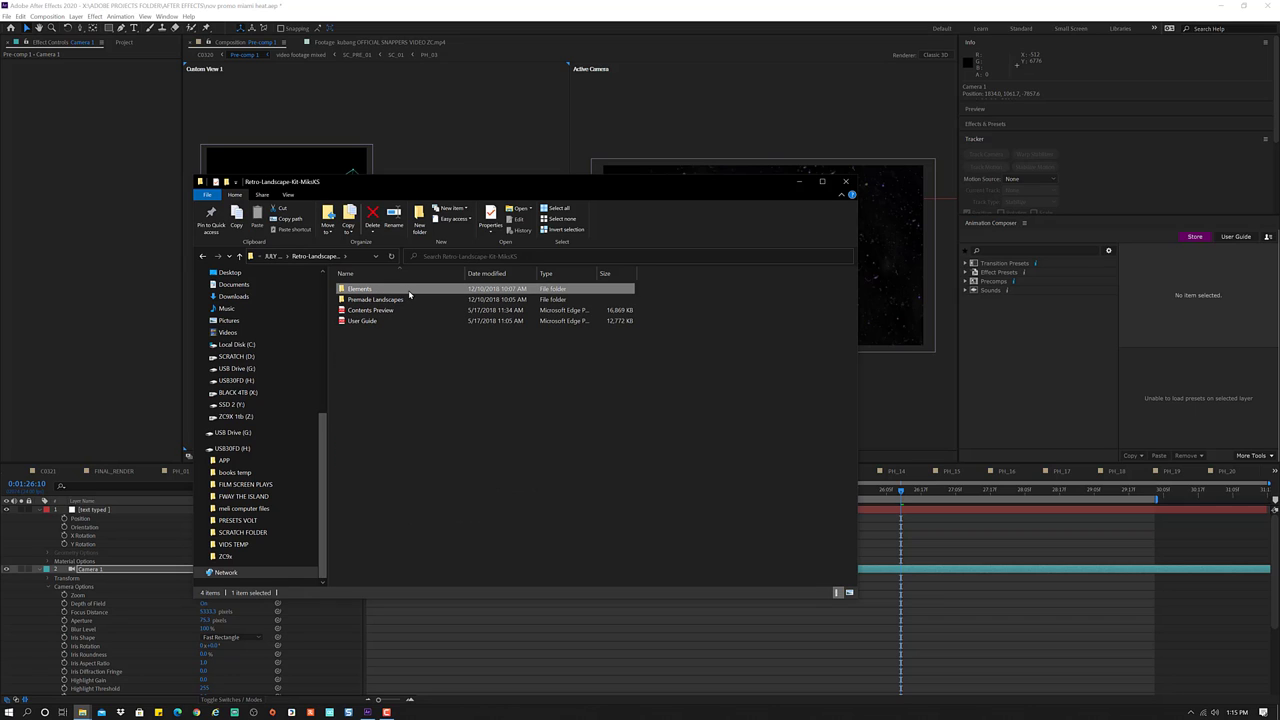
{"action": "double_click", "coordinate": [396, 292]}
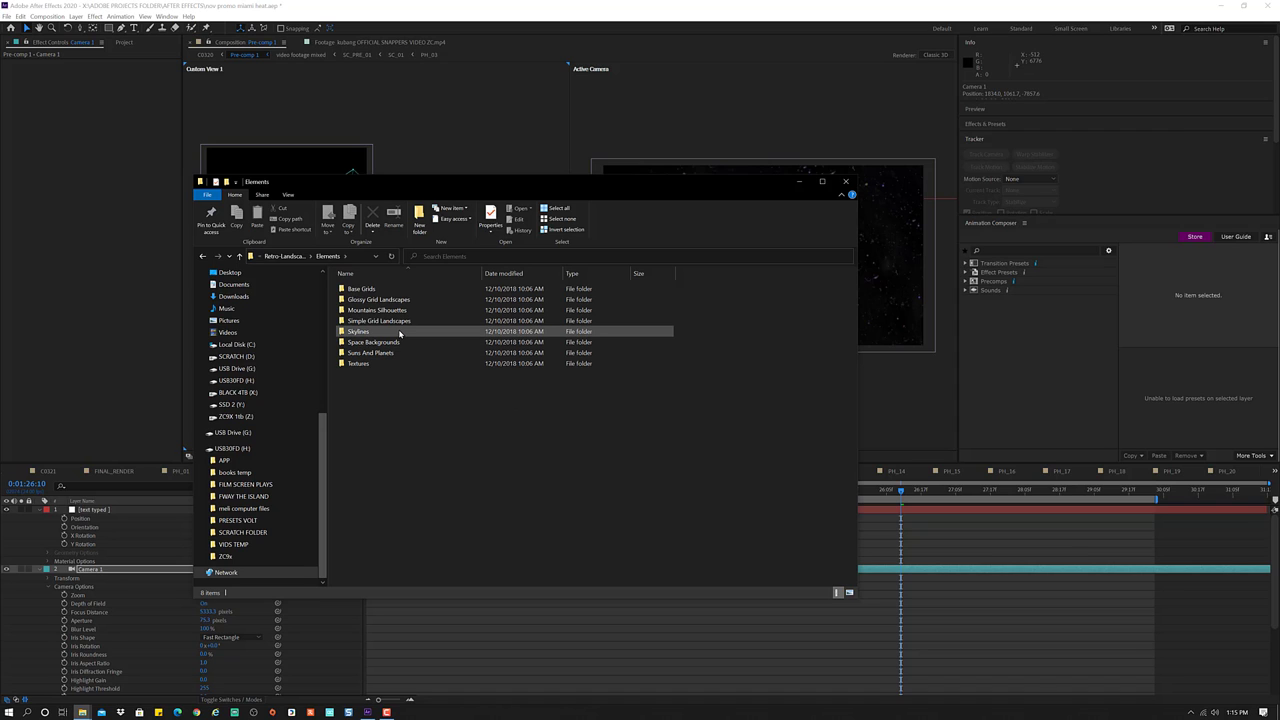
{"action": "double_click", "coordinate": [403, 342]}
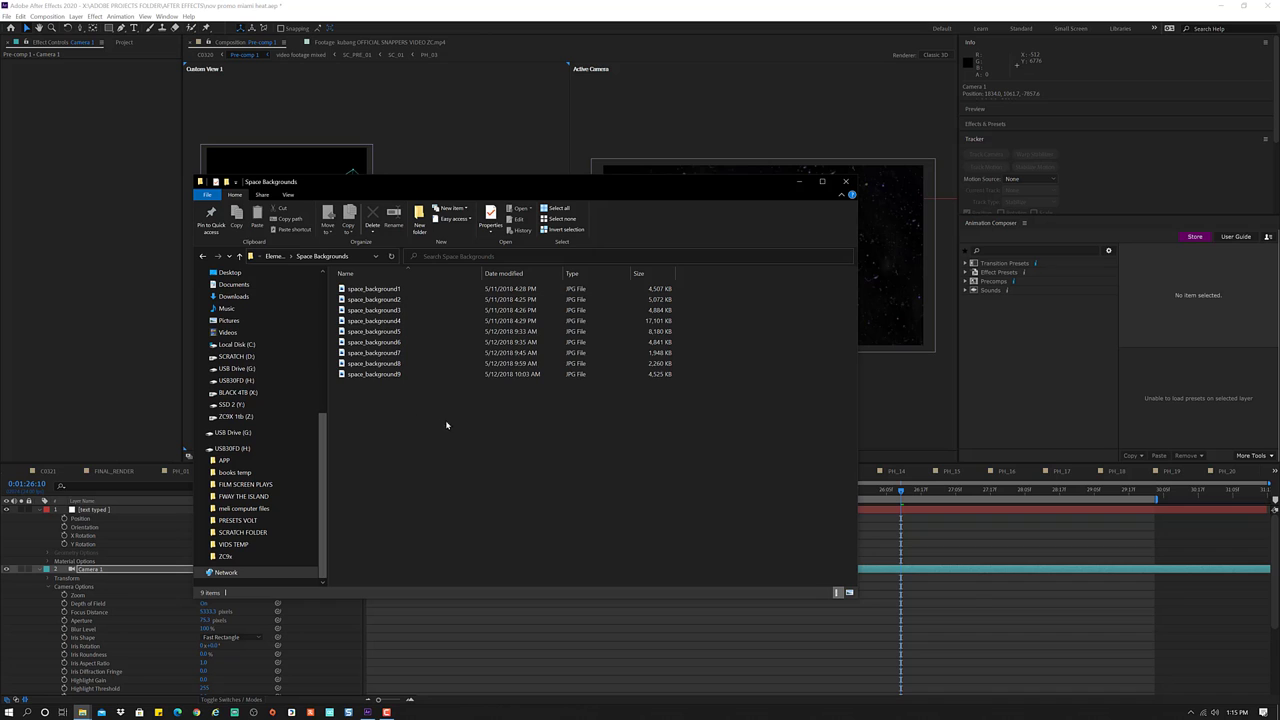
{"action": "left_click", "coordinate": [848, 593]}
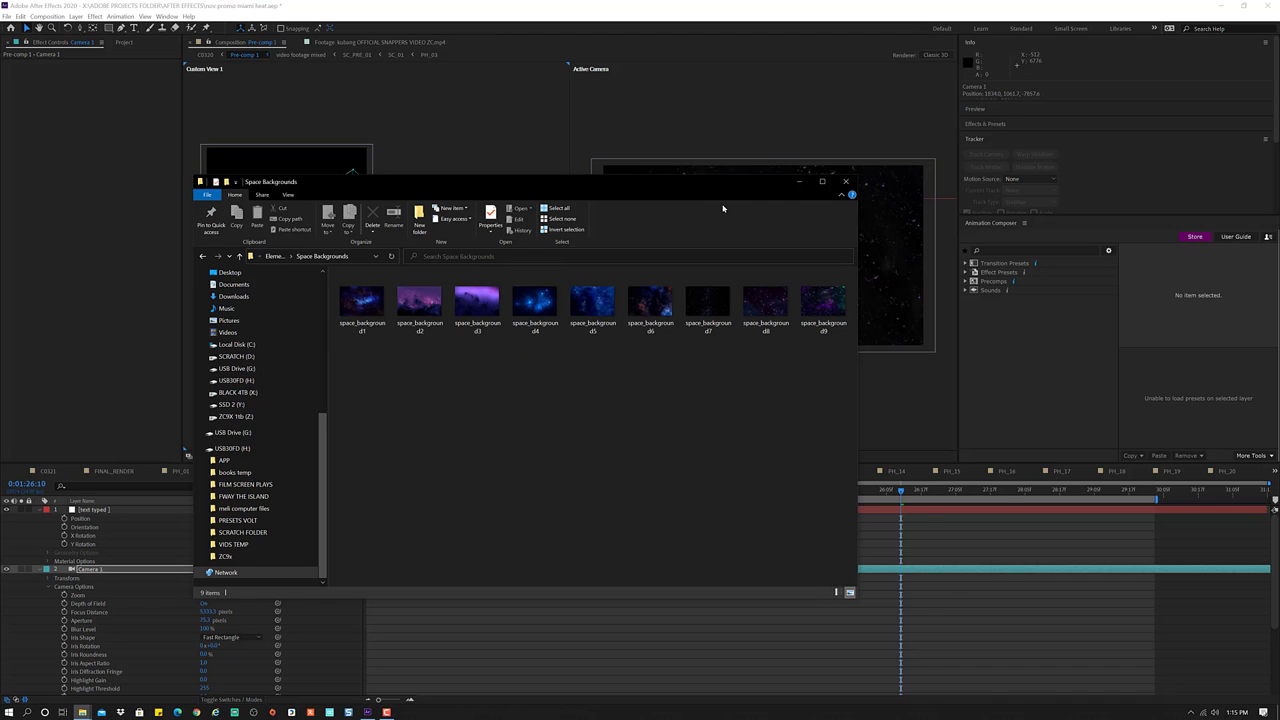
{"action": "mouse_move", "coordinate": [698, 189]}
{"action": "left_mouse_down"}
{"action": "mouse_move", "coordinate": [972, 157]}
{"action": "mouse_move", "coordinate": [966, 328]}
{"action": "mouse_move", "coordinate": [618, 268]}
{"action": "left_mouse_up"}
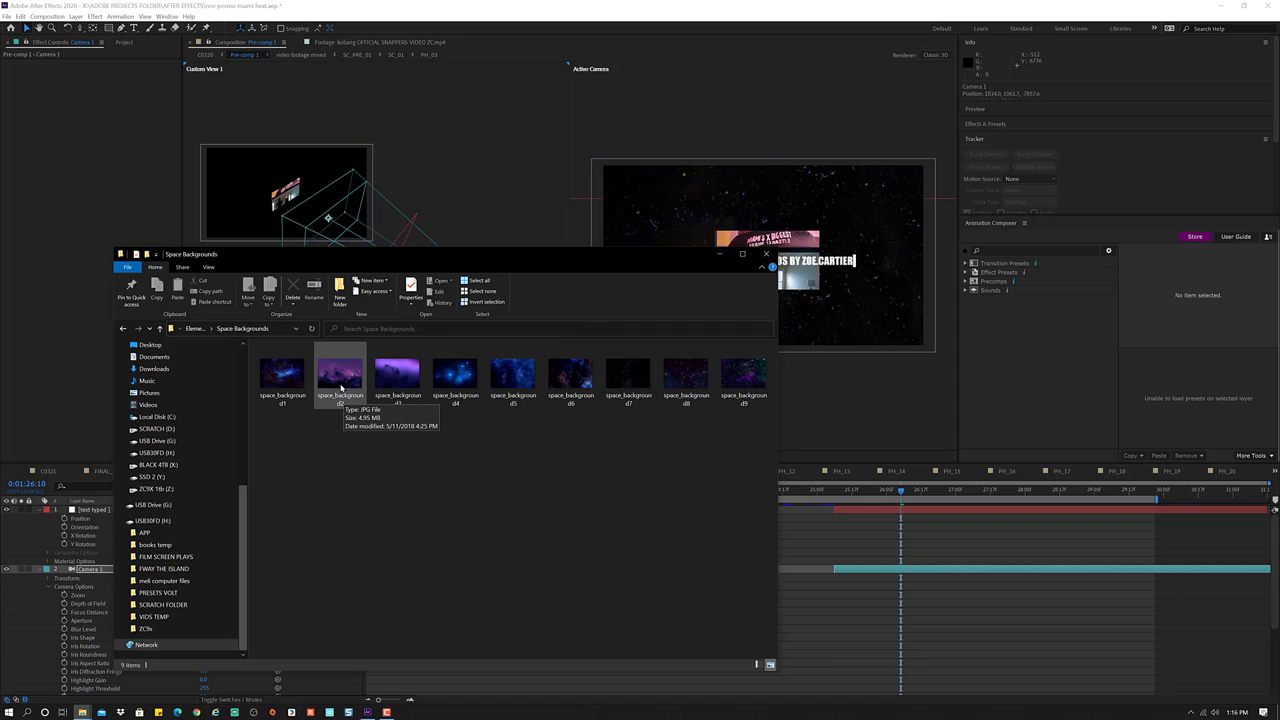
- Import space_background7.jpg from Explorer into the After Effects Project panel
{"action": "mouse_move", "coordinate": [340, 386]}
{"action": "left_mouse_down"}
{"action": "mouse_move", "coordinate": [540, 449]}
{"action": "mouse_move", "coordinate": [345, 375]}
{"action": "left_mouse_up"}
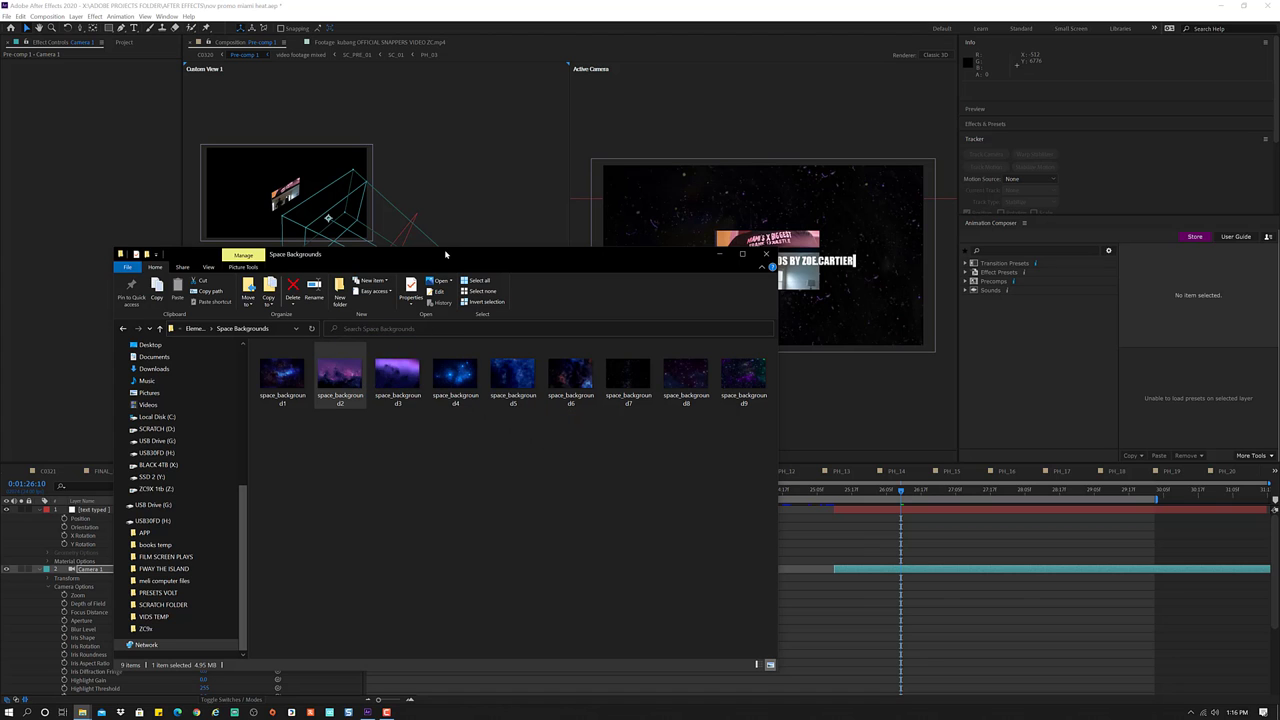
{"action": "left_click_drag", "start_coordinate": [457, 254], "coordinate": [775, 307]}
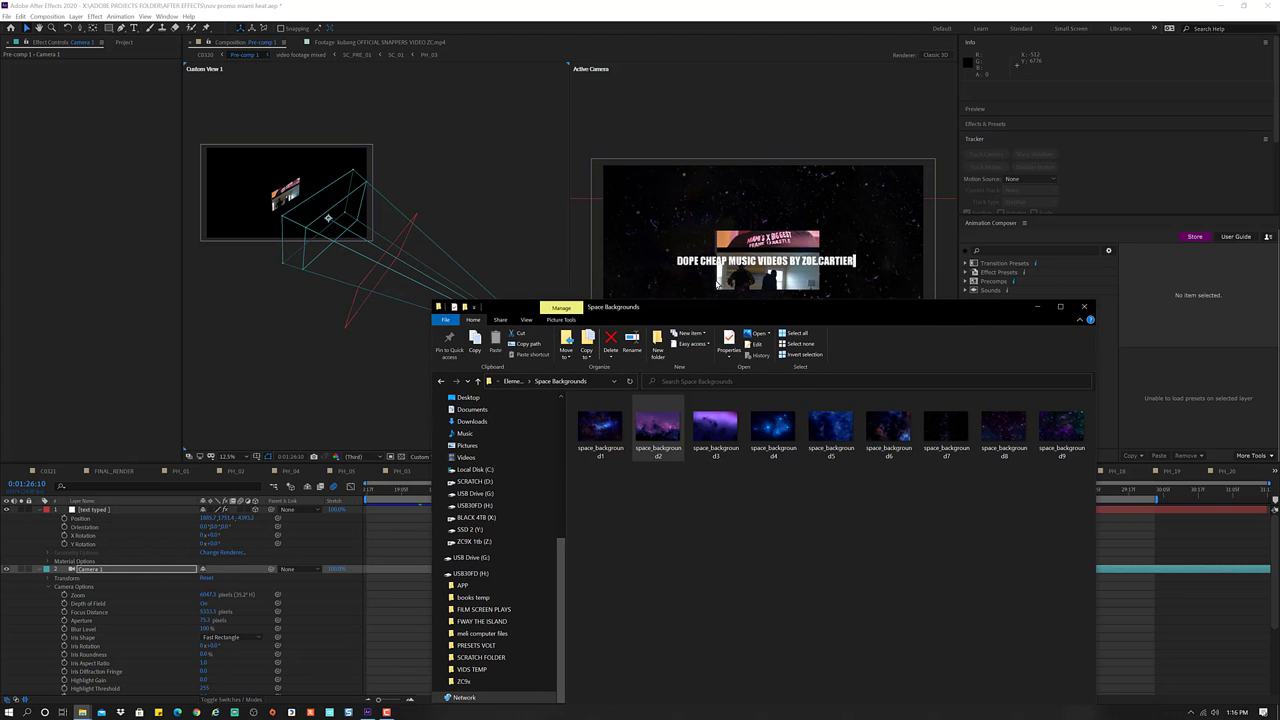
{"action": "left_click", "coordinate": [118, 43]}
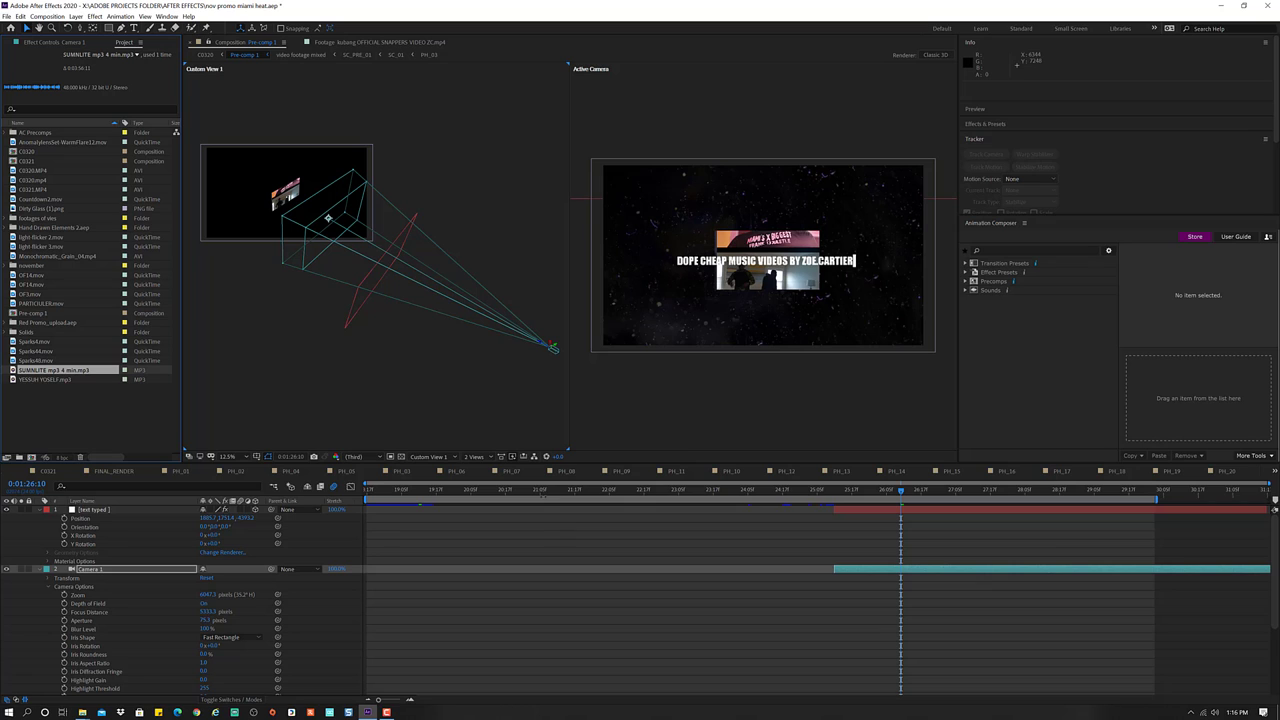
{"action": "key", "text": "alt+Tab"}
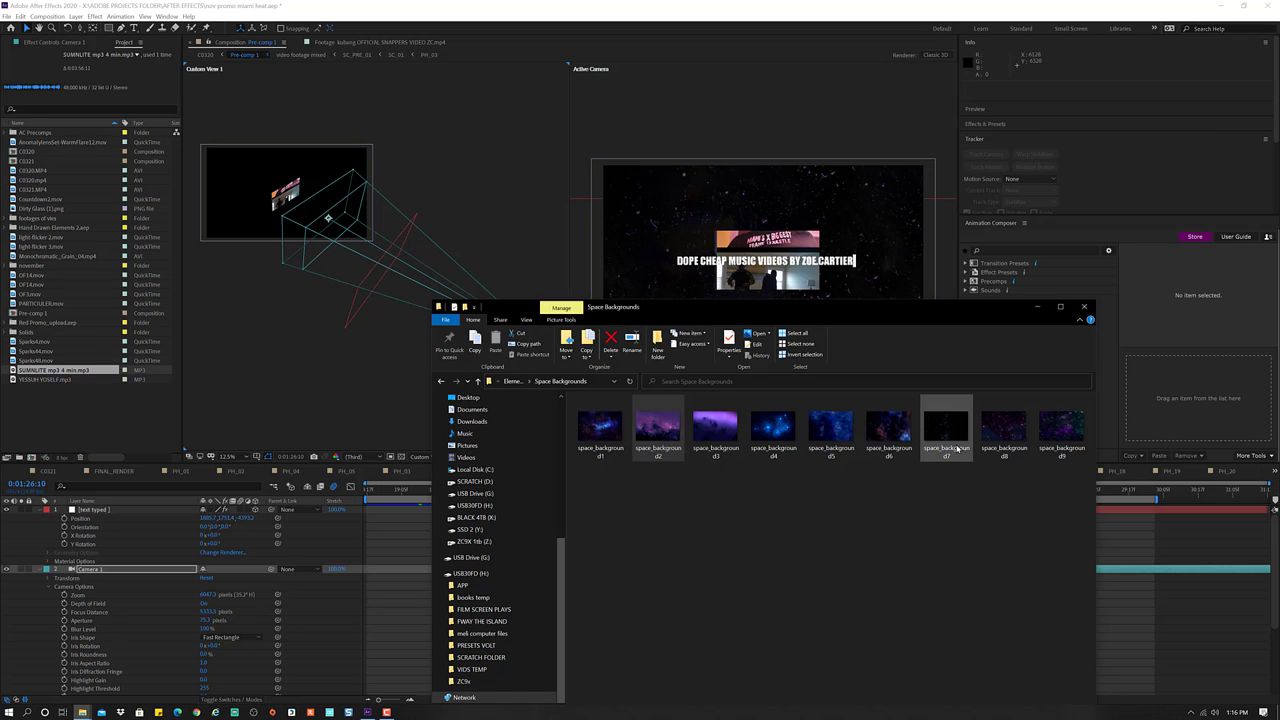
{"action": "left_click_drag", "start_coordinate": [946, 421], "coordinate": [900, 437]}
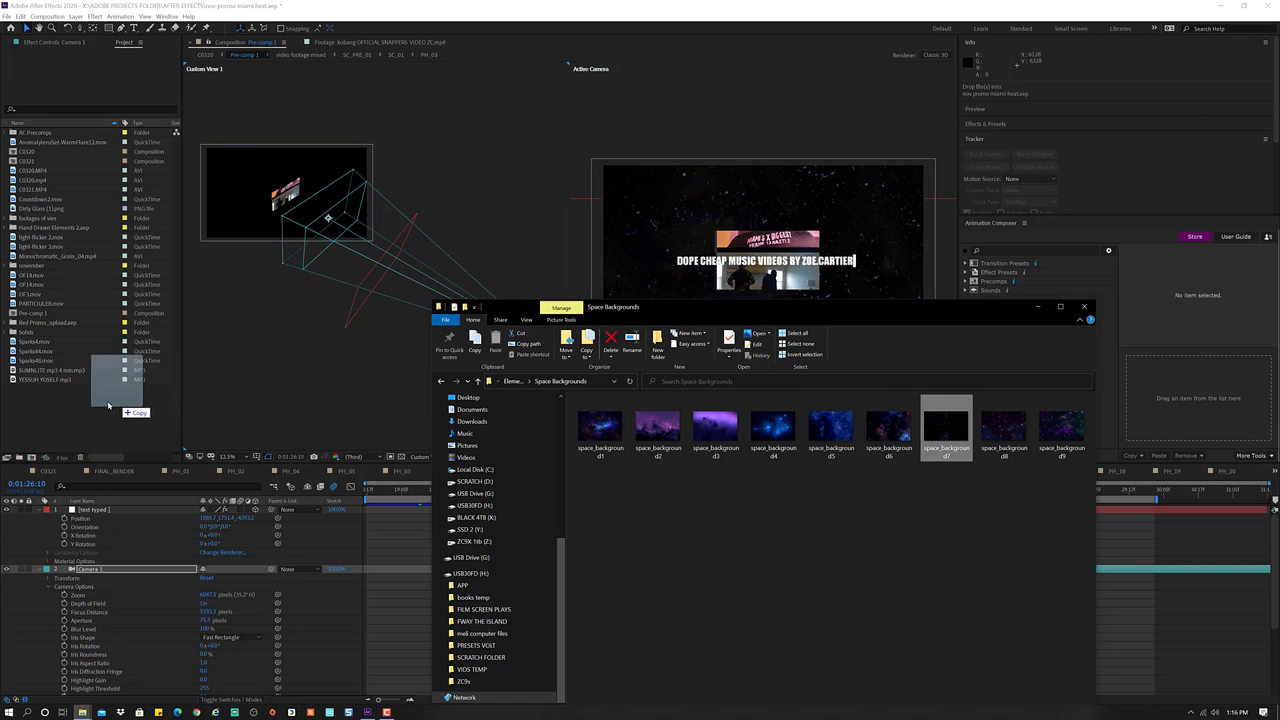
{"action": "left_click", "coordinate": [900, 437]}
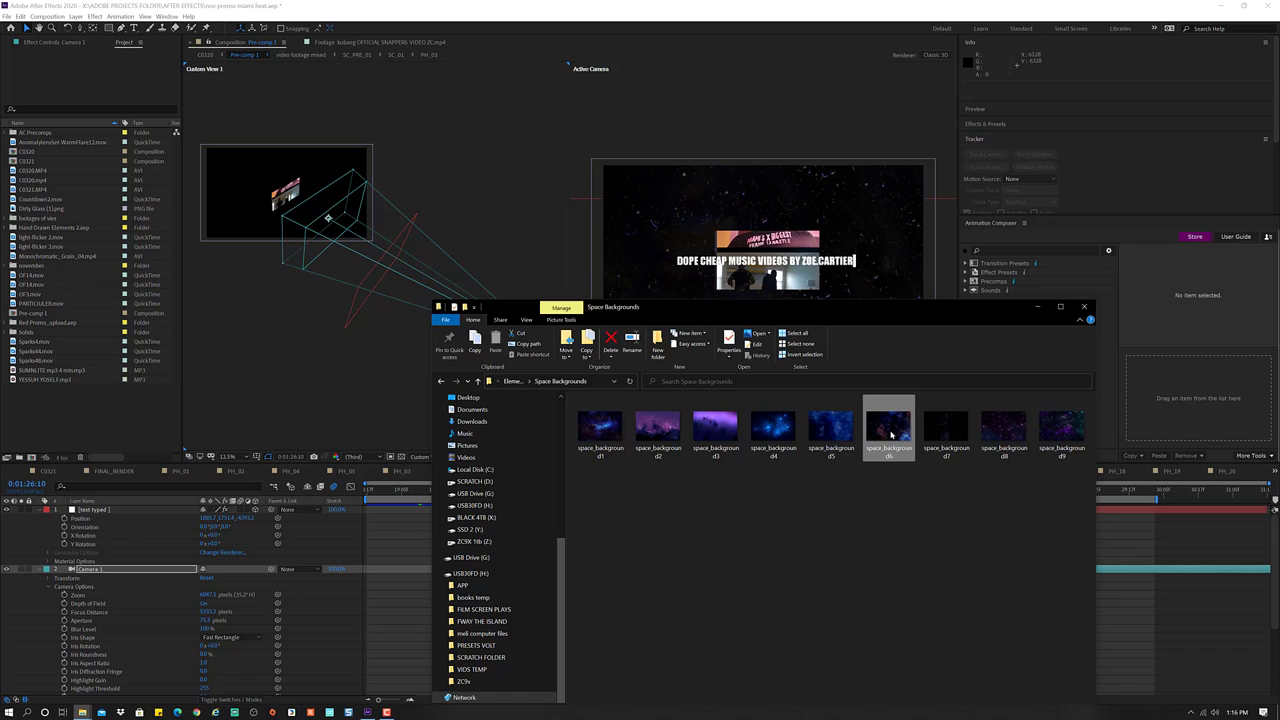
{"action": "left_click", "coordinate": [958, 429]}
{"action": "left_click_drag", "start_coordinate": [946, 430], "coordinate": [54, 421]}
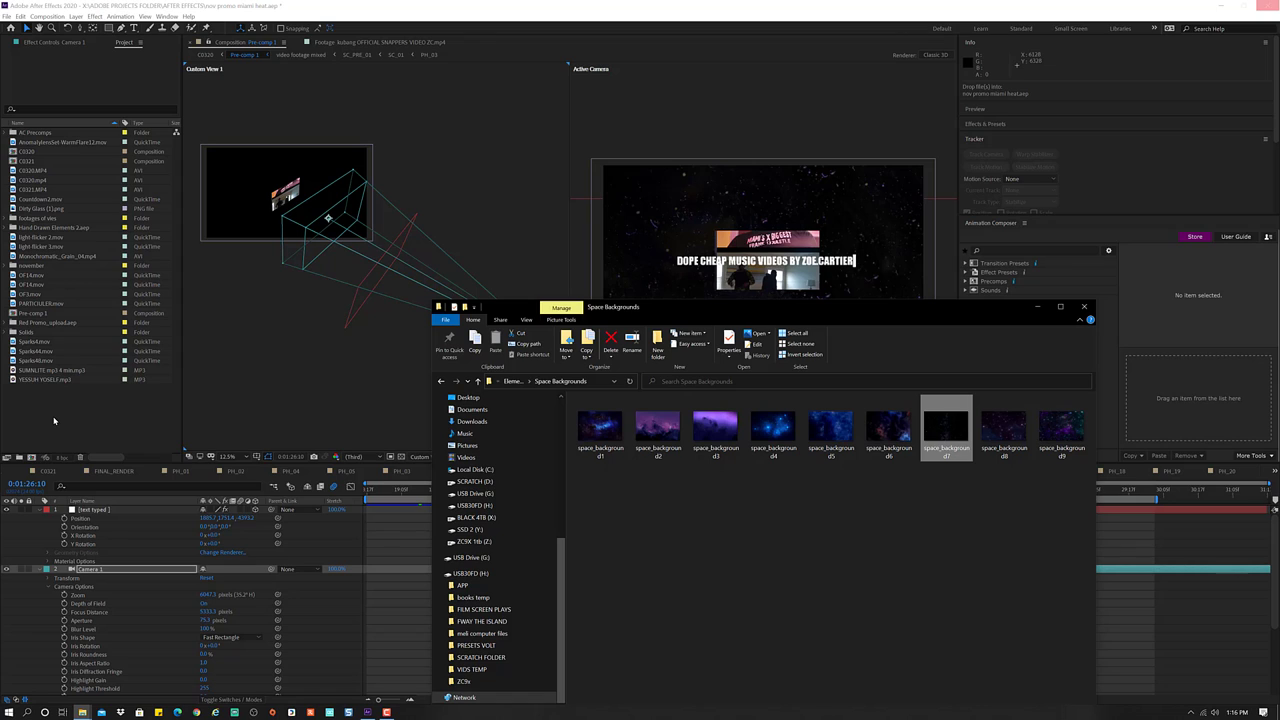
{"action": "left_click", "coordinate": [63, 416]}
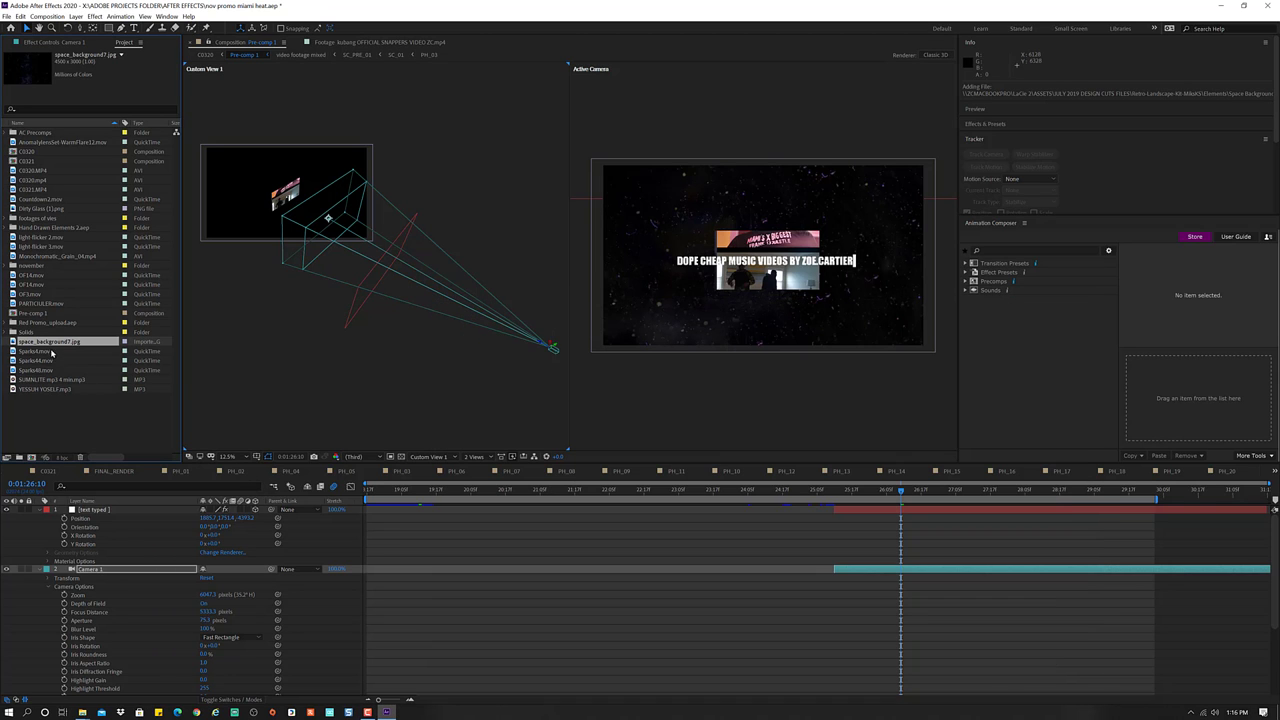
- Add space_background7.jpg to the timeline below video footage mixed and turn off its visibility
{"action": "mouse_move", "coordinate": [40, 341]}
{"action": "left_mouse_down"}
{"action": "mouse_move", "coordinate": [106, 521]}
{"action": "mouse_move", "coordinate": [95, 697]}
{"action": "mouse_move", "coordinate": [108, 679]}
{"action": "mouse_move", "coordinate": [97, 667]}
{"action": "left_mouse_up"}
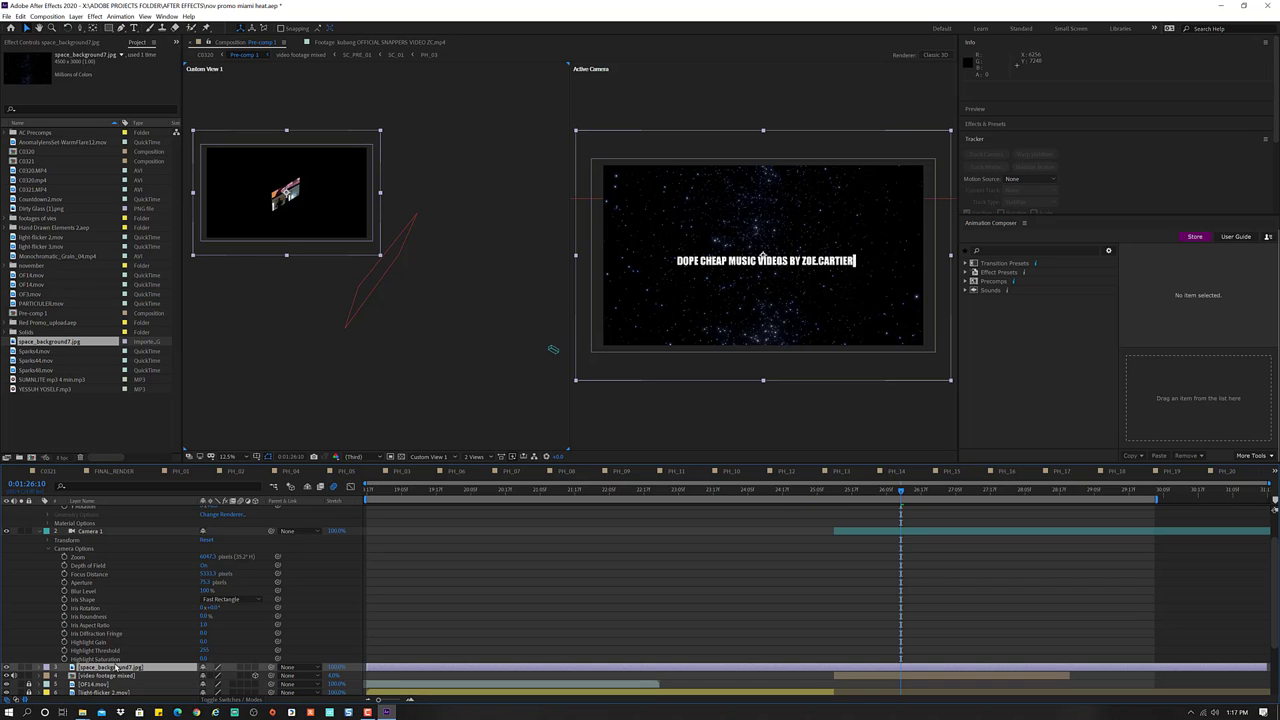
{"action": "left_click_drag", "start_coordinate": [116, 668], "coordinate": [111, 684]}
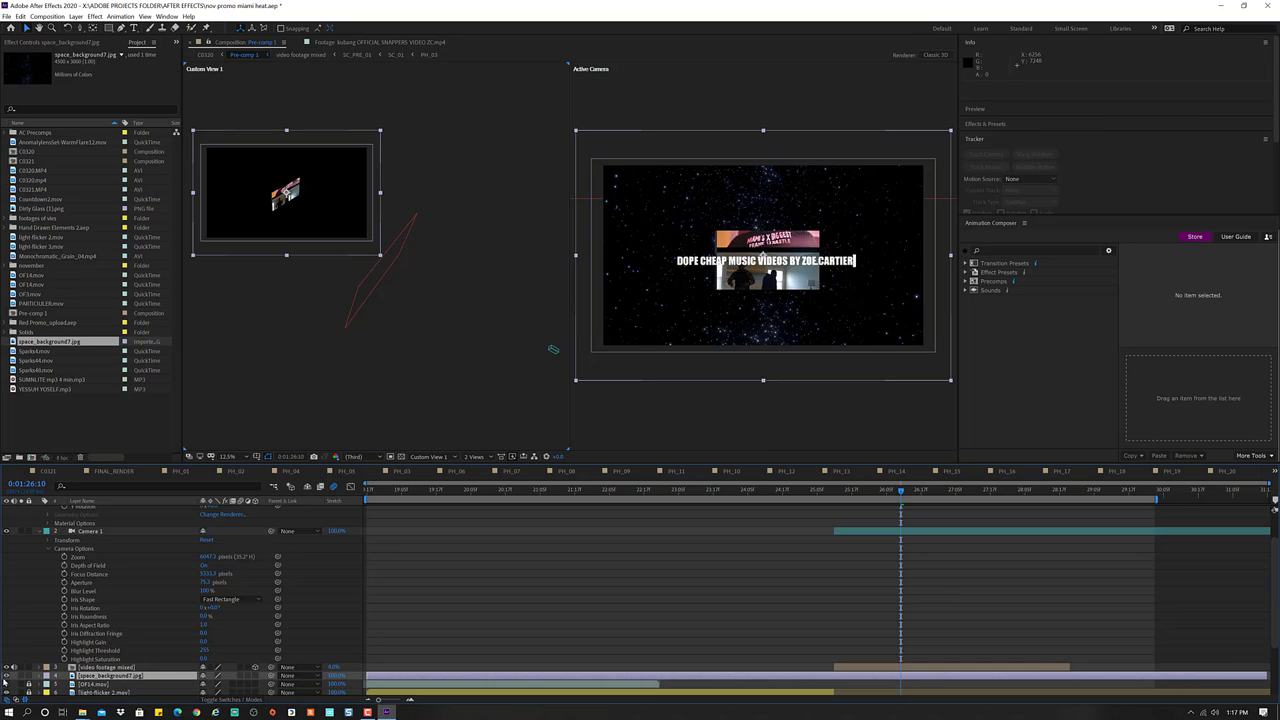
{"action": "left_click", "coordinate": [7, 677]}
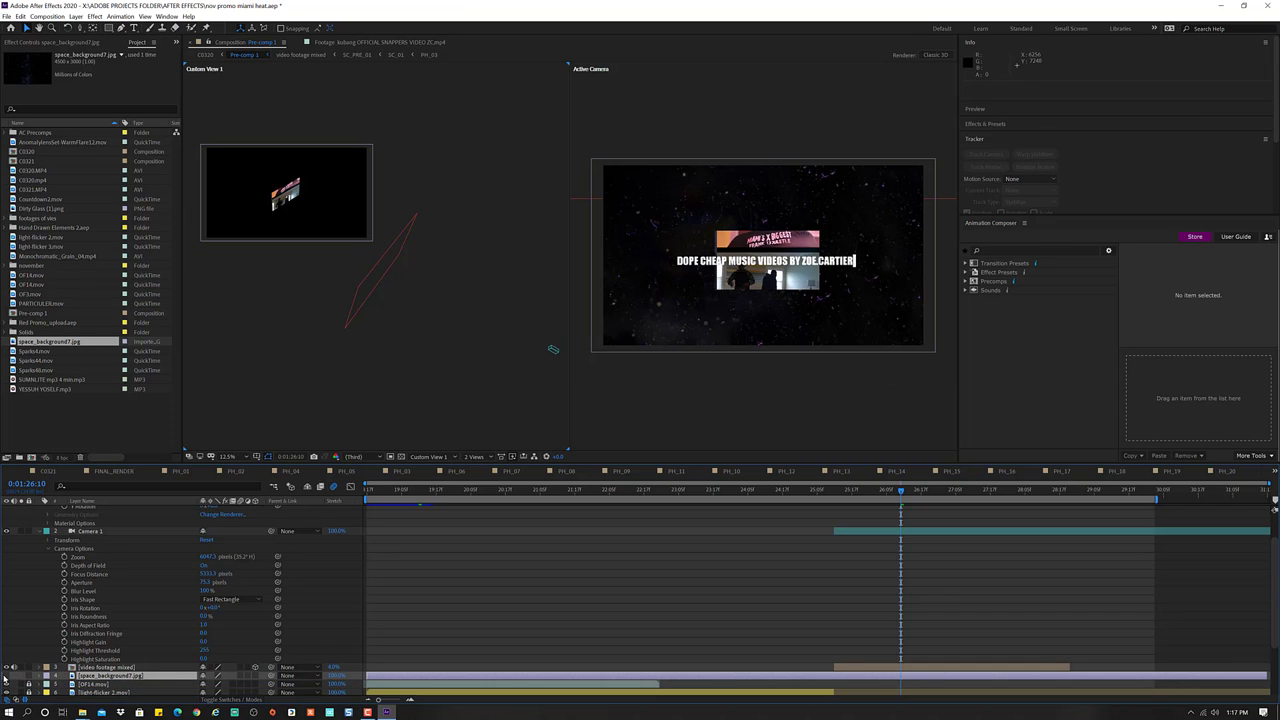
{"action": "left_click", "coordinate": [7, 677]}
{"action": "left_click", "coordinate": [7, 677]}
{"action": "scroll", "coordinate": [92, 663], "scroll_direction": "down", "scroll_amount": 2}
{"action": "scroll", "coordinate": [107, 673], "scroll_direction": "down", "scroll_amount": 1}
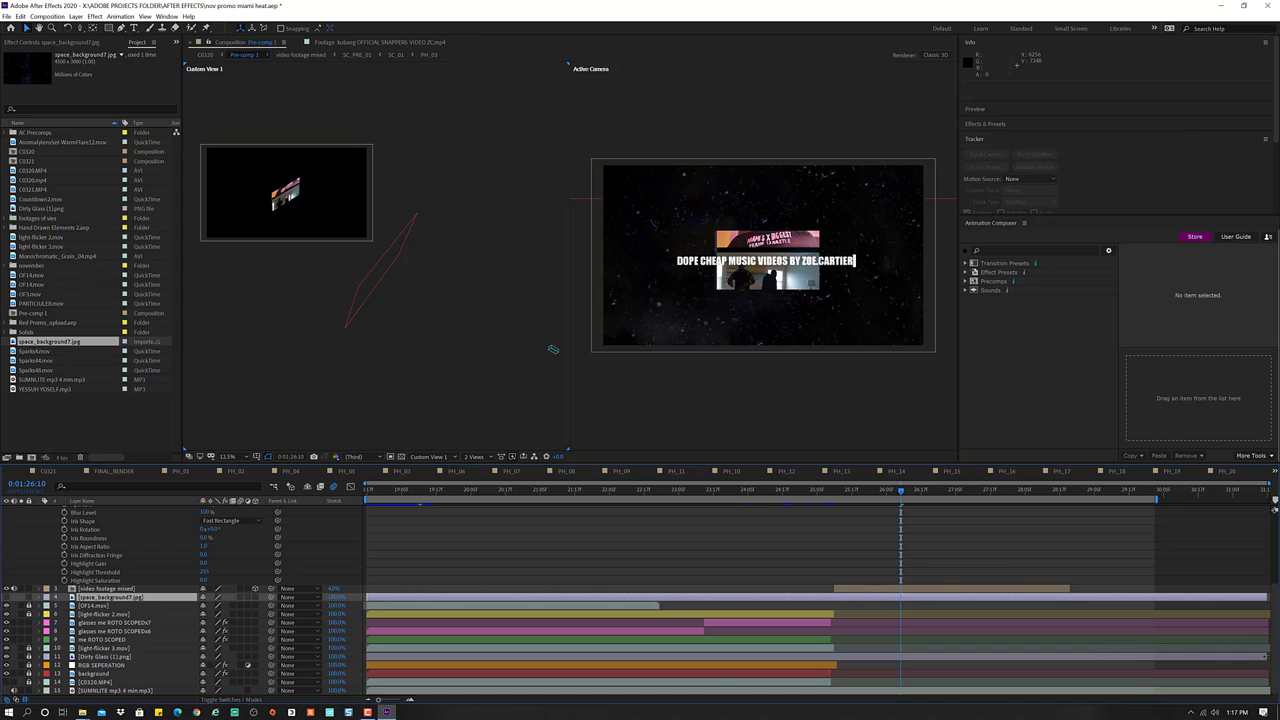
{"action": "left_click", "coordinate": [986, 662]}
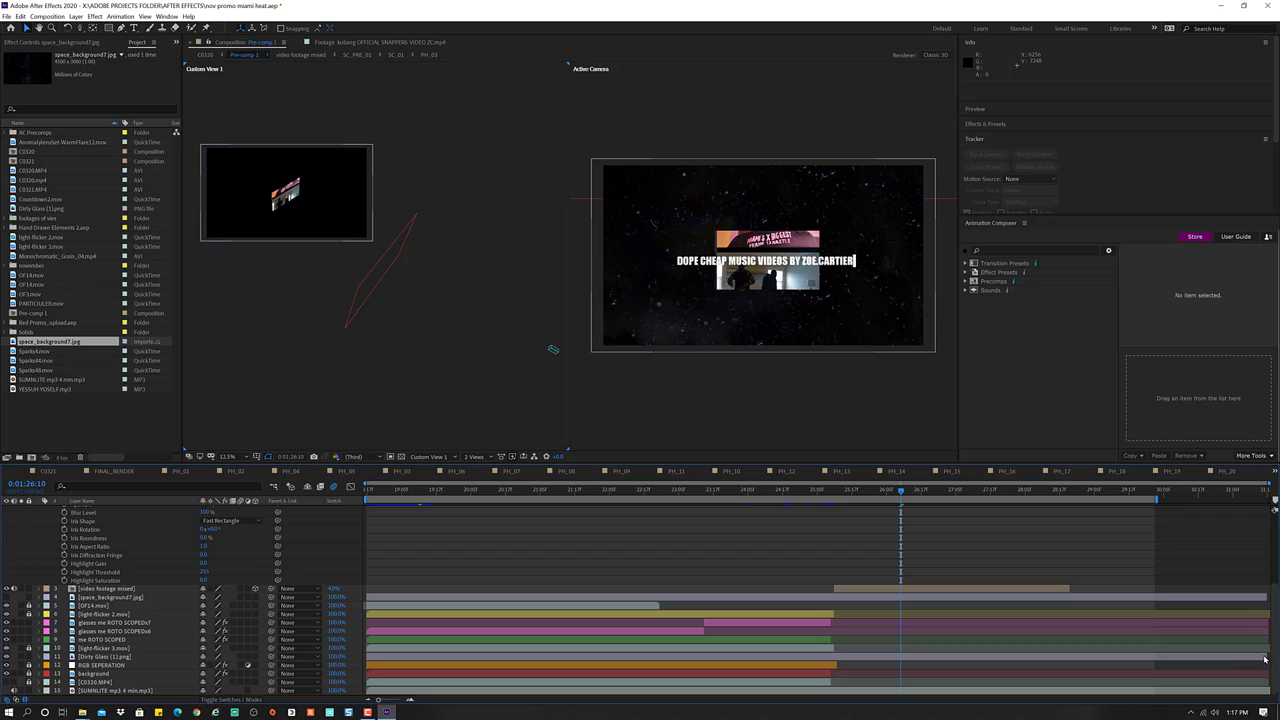
{"action": "left_click", "coordinate": [909, 656]}
- Shorten the Dirty Glass layer so it ends earlier and move the playhead to about 1:25:10
{"action": "left_click_drag", "start_coordinate": [909, 656], "coordinate": [819, 651]}
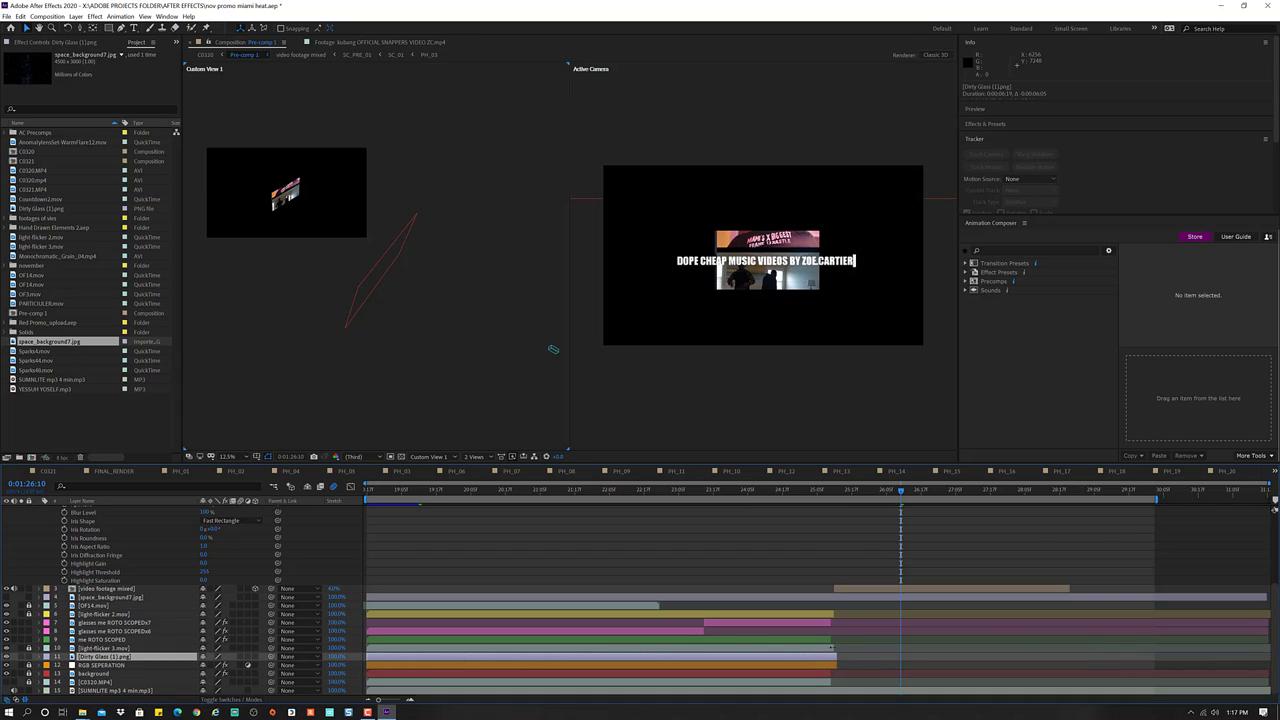
{"action": "left_click_drag", "start_coordinate": [825, 497], "coordinate": [833, 496]}
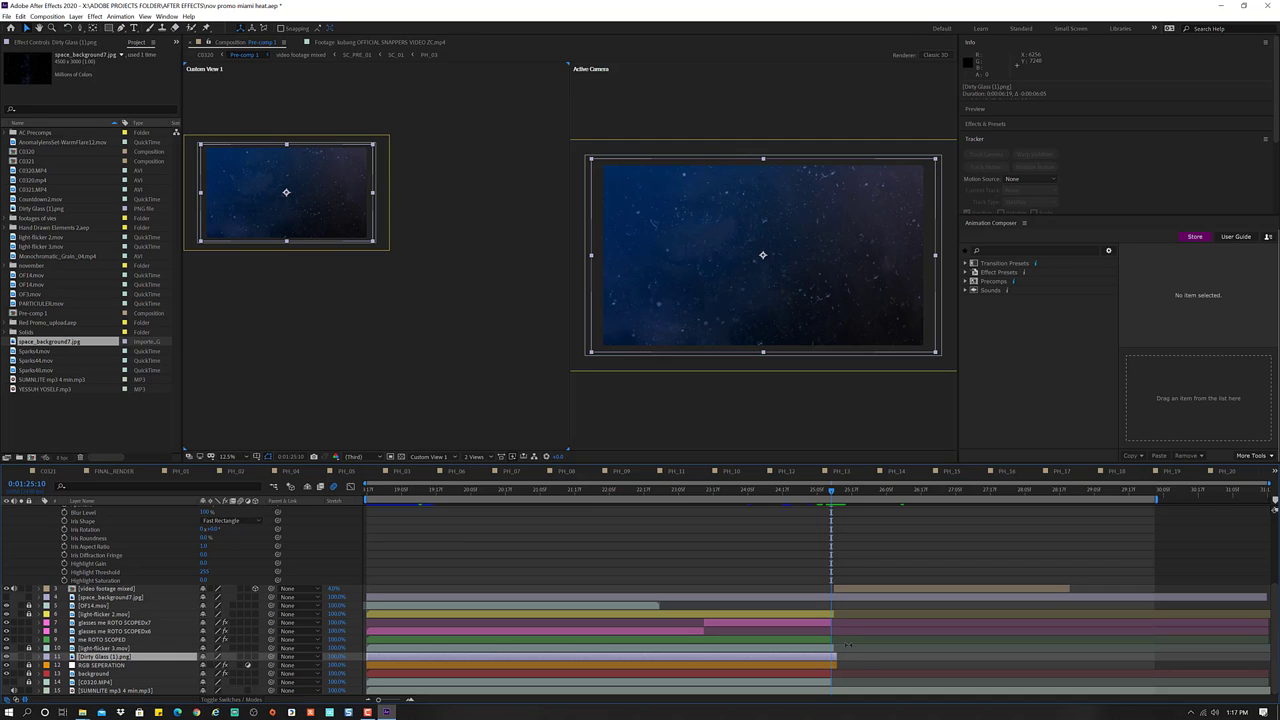
{"action": "scroll", "coordinate": [856, 657], "scroll_direction": "up", "scroll_amount": 3}
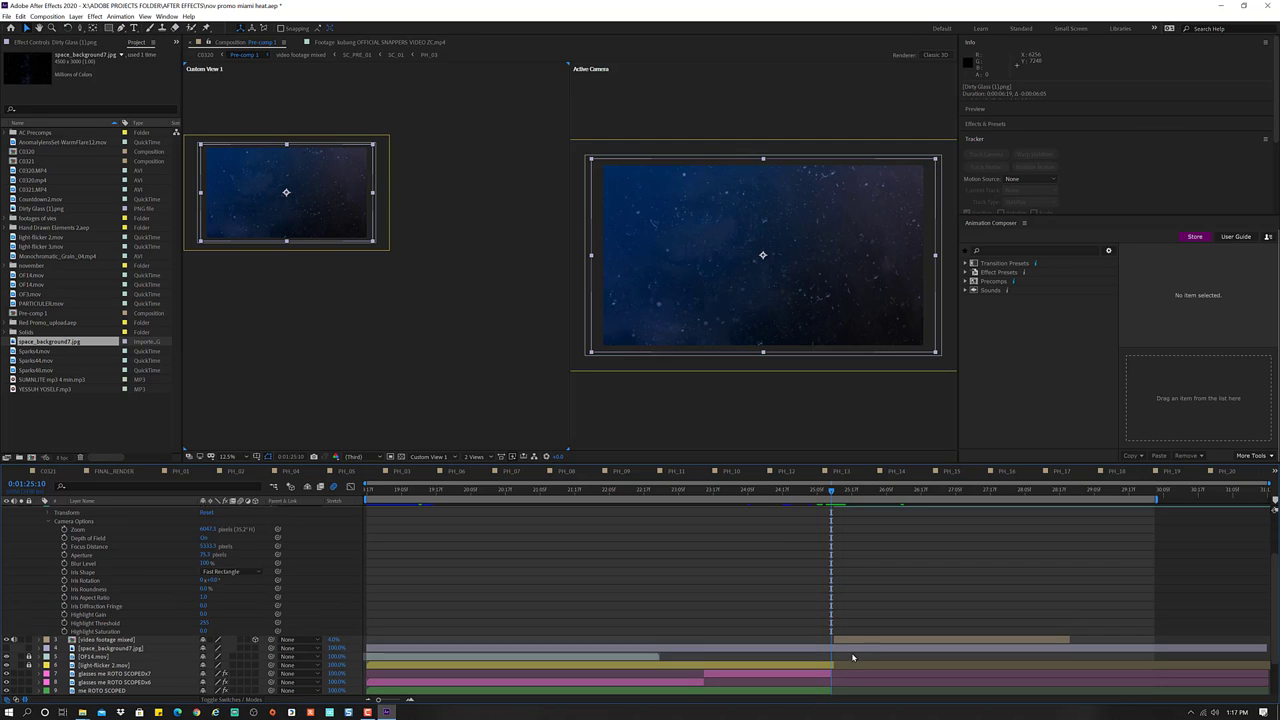
{"action": "scroll", "coordinate": [854, 657], "scroll_direction": "up", "scroll_amount": 3}
{"action": "scroll", "coordinate": [852, 657], "scroll_direction": "up", "scroll_amount": 1}
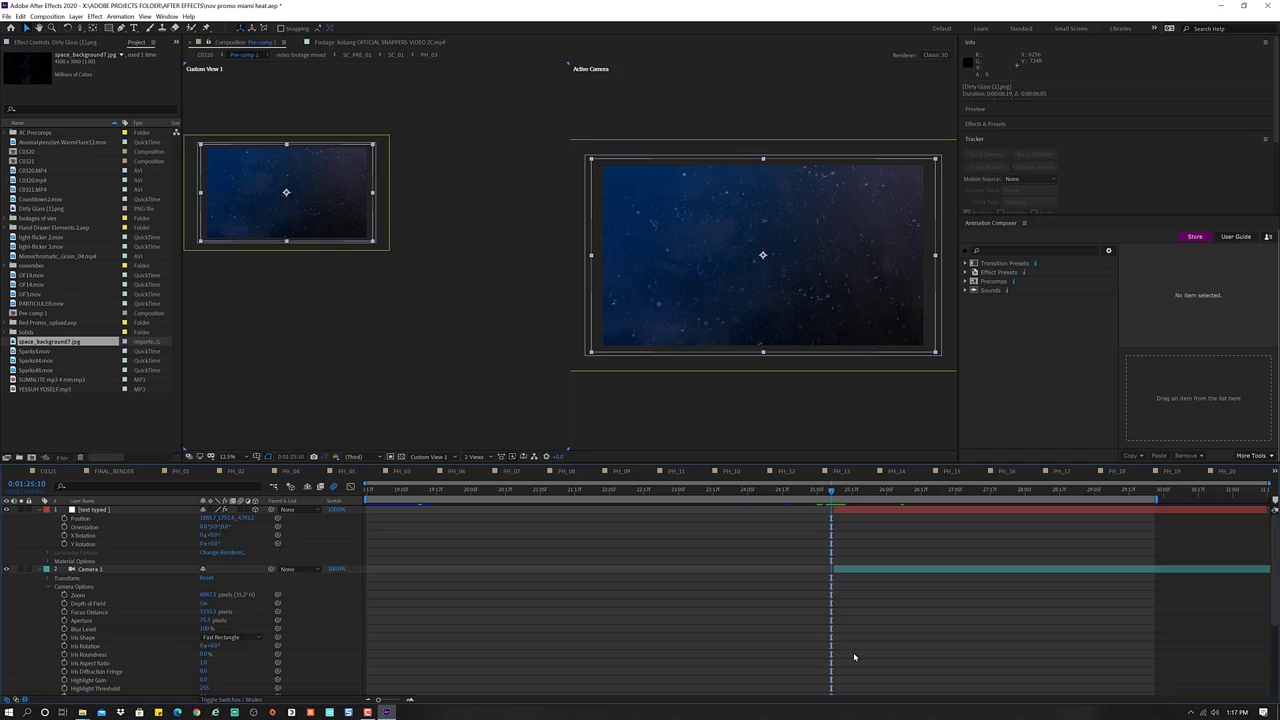
{"action": "scroll", "coordinate": [852, 652], "scroll_direction": "down", "scroll_amount": 4}
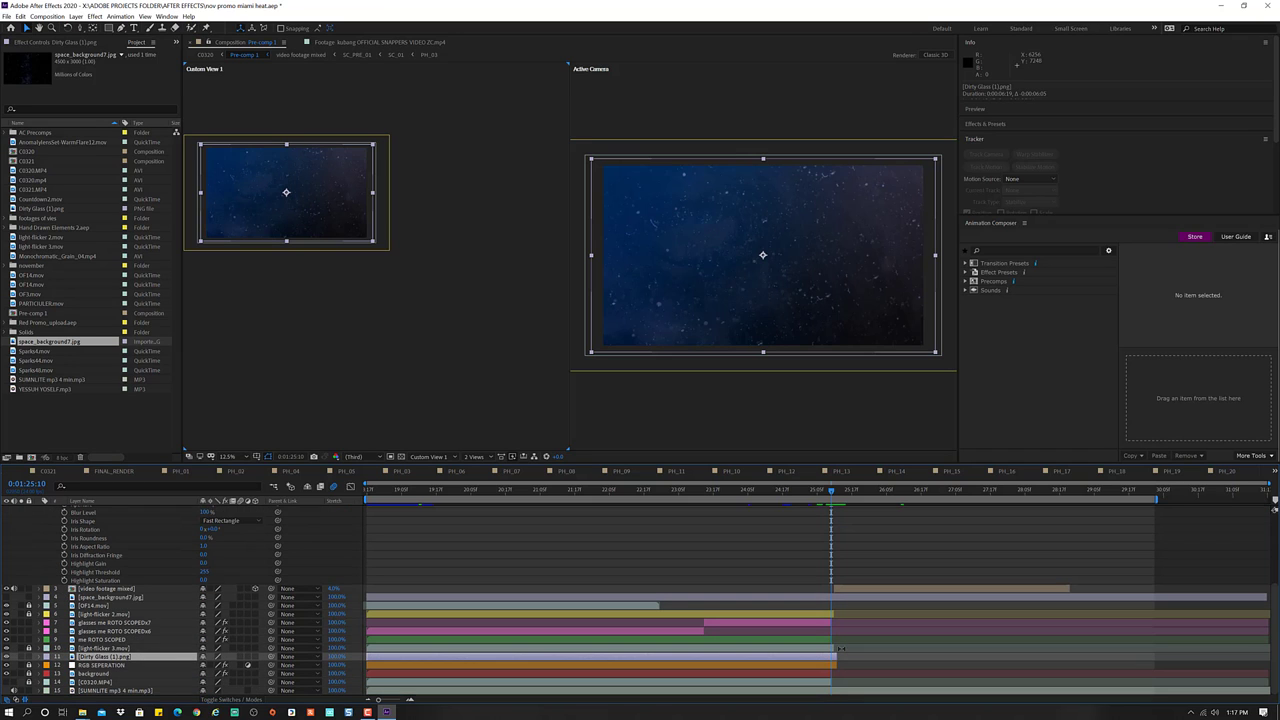
- Set the current time to frame 0:01:25:13 and scroll up to the camera options
{"action": "left_click", "coordinate": [828, 492]}
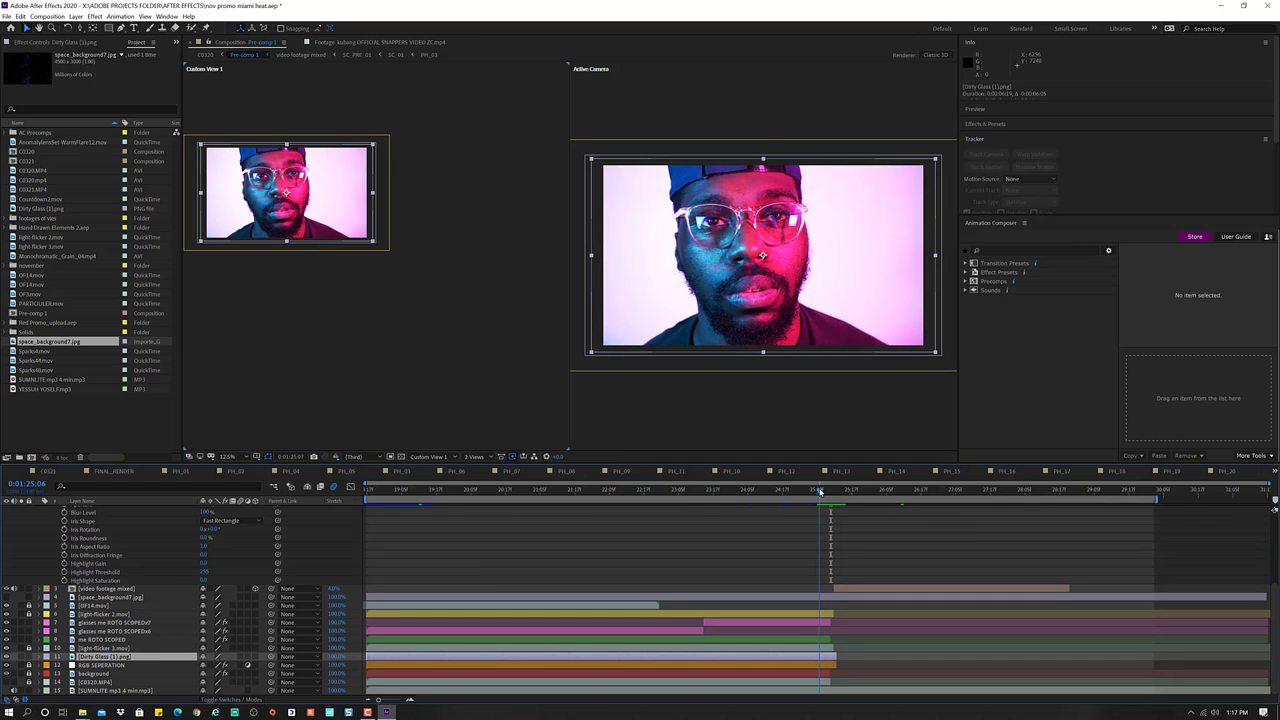
{"action": "left_click_drag", "start_coordinate": [828, 492], "coordinate": [873, 504]}
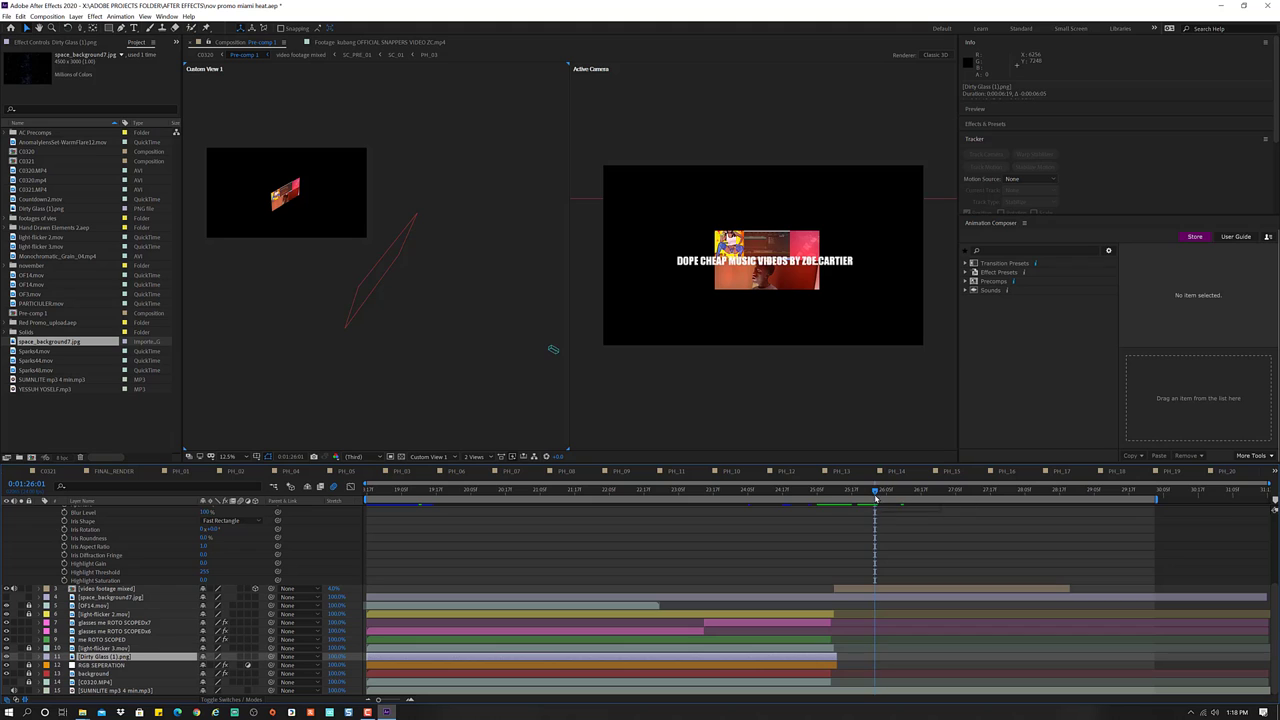
{"action": "left_click_drag", "start_coordinate": [875, 495], "coordinate": [838, 498]}
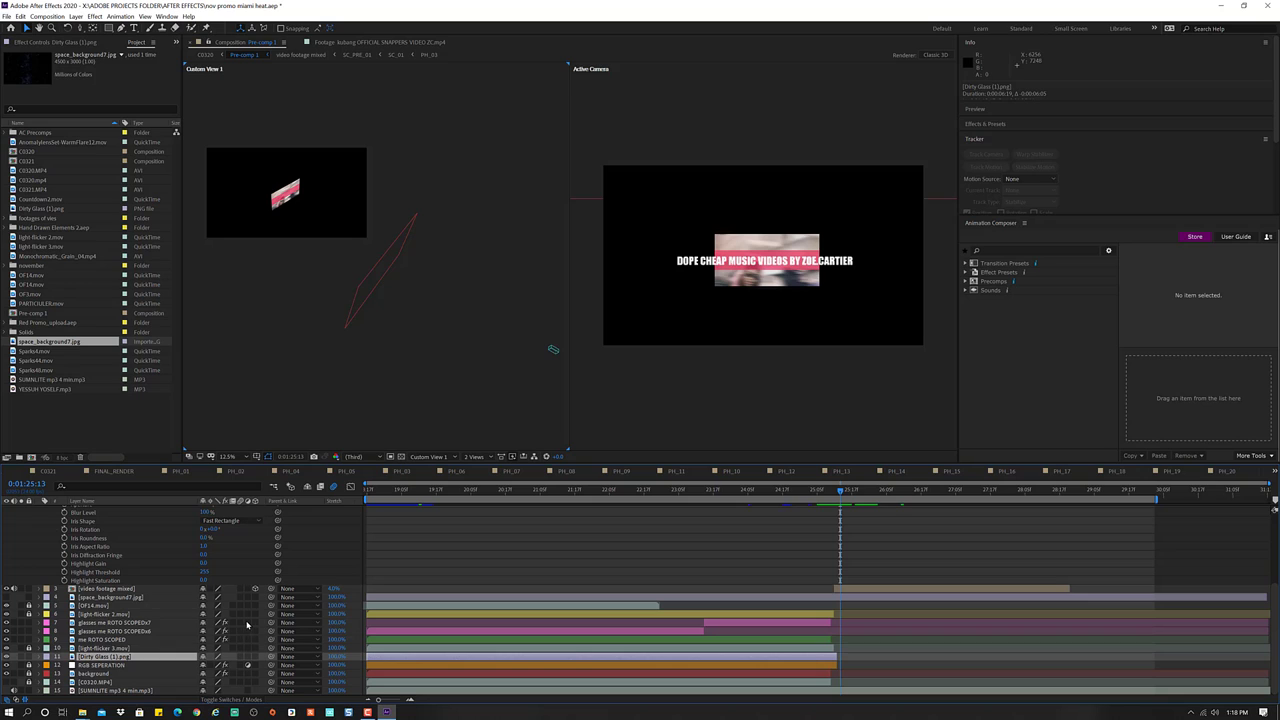
{"action": "scroll", "coordinate": [171, 643], "scroll_direction": "up", "scroll_amount": 2}
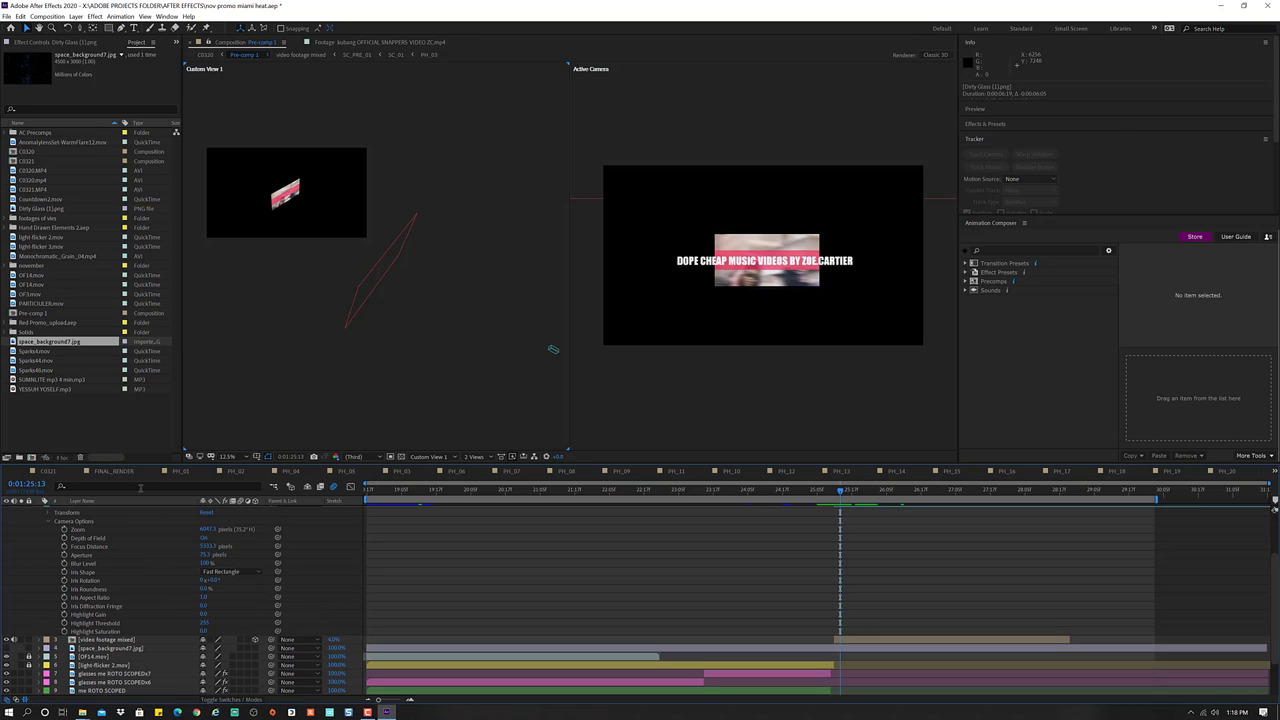
- Drag space_background7.jpg into the timeline and place it directly above the background layer
{"action": "left_click", "coordinate": [77, 343]}
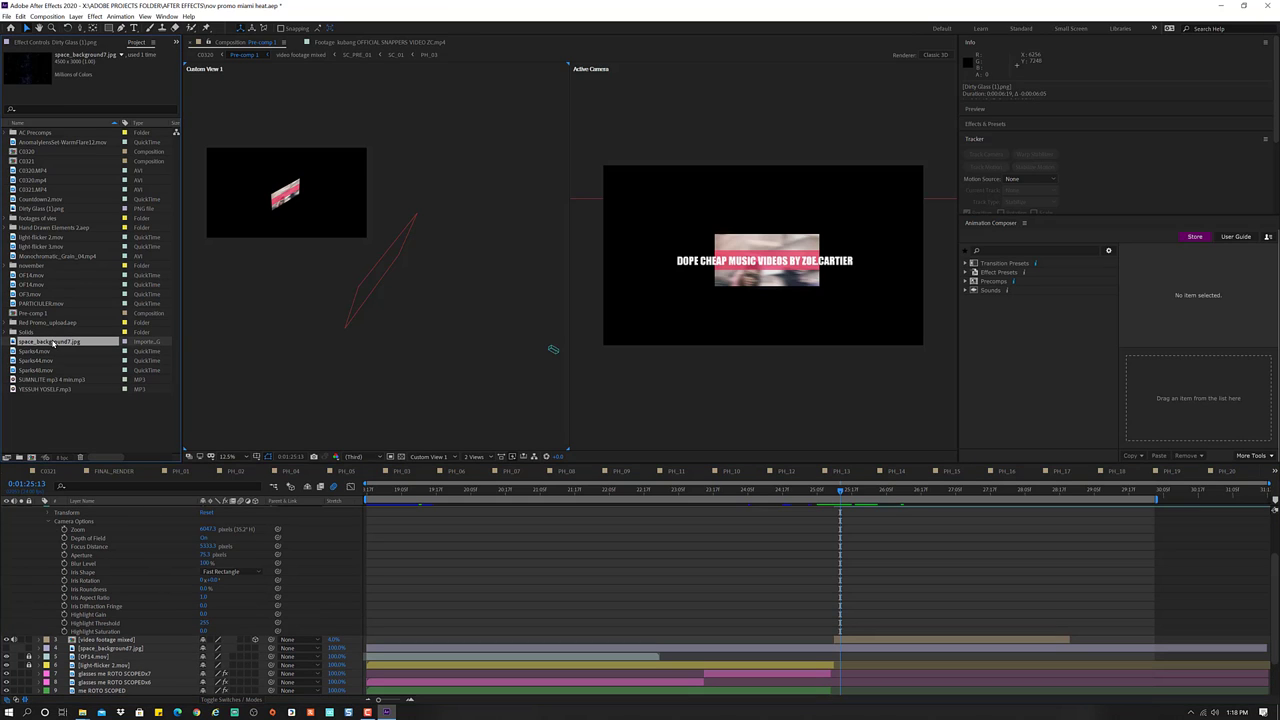
{"action": "left_click_drag", "start_coordinate": [45, 343], "coordinate": [843, 633]}
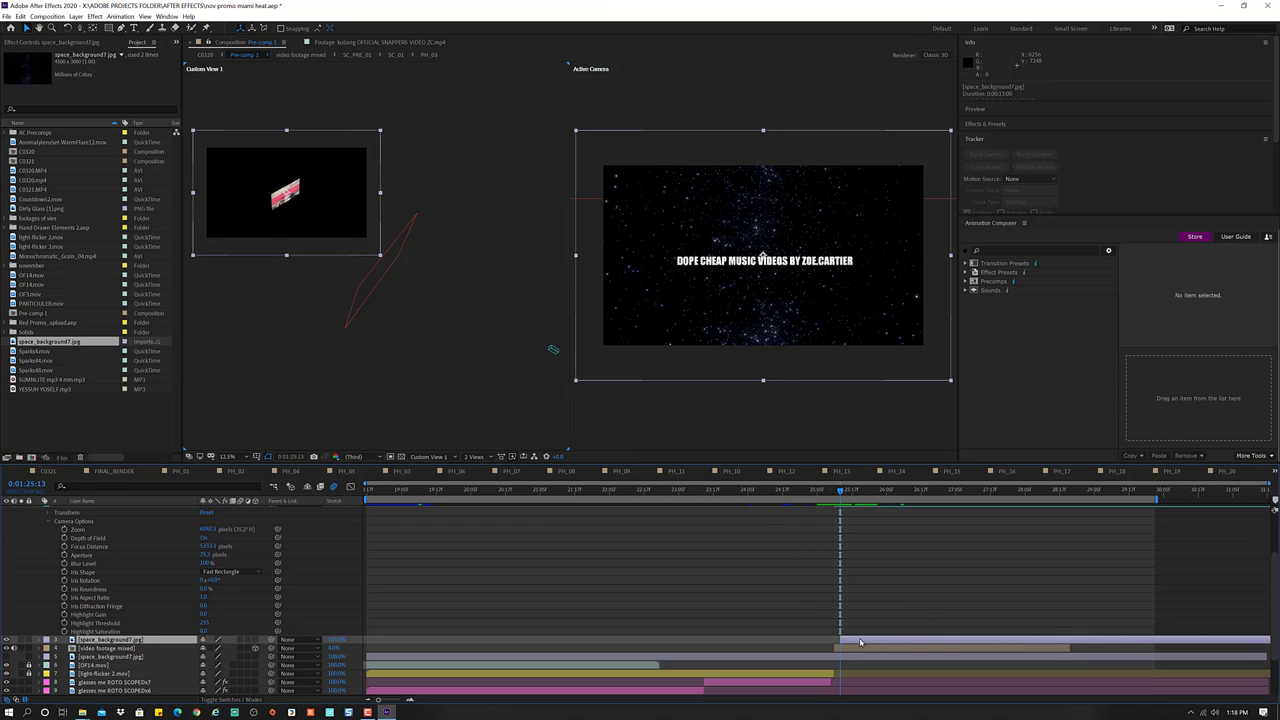
{"action": "scroll", "coordinate": [857, 642], "scroll_direction": "down", "scroll_amount": 2}
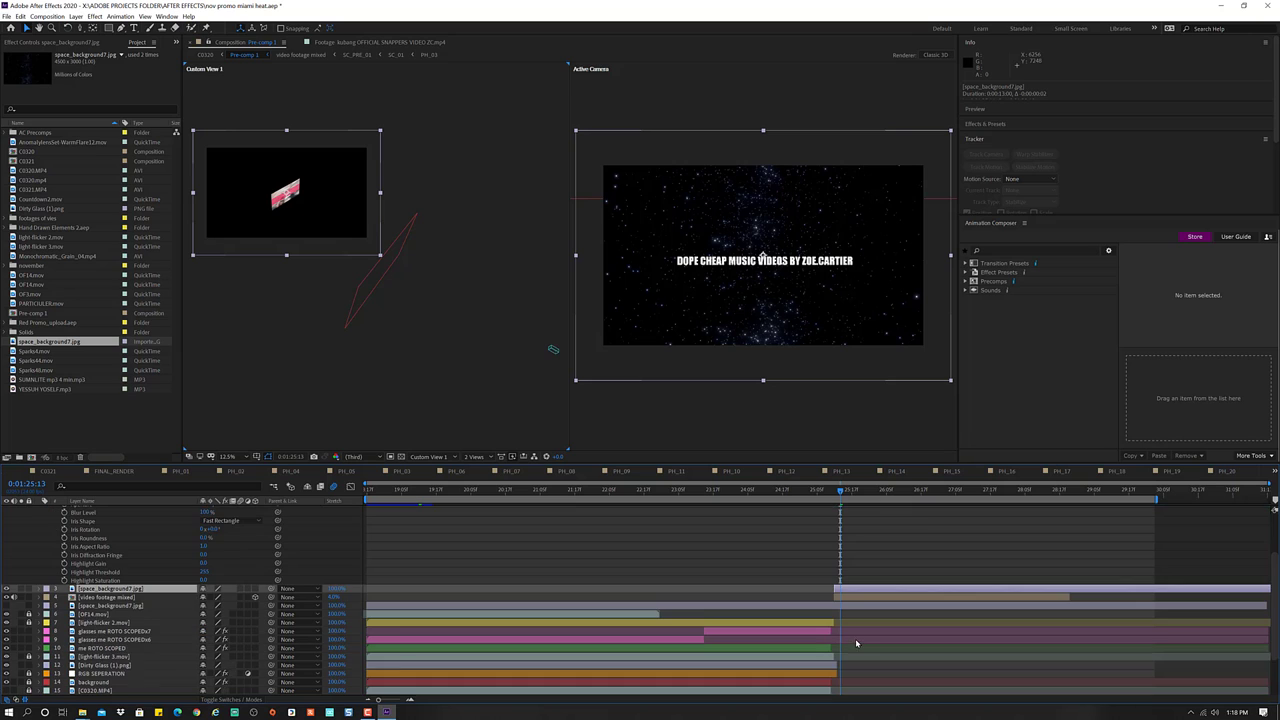
{"action": "scroll", "coordinate": [853, 639], "scroll_direction": "down", "scroll_amount": 1}
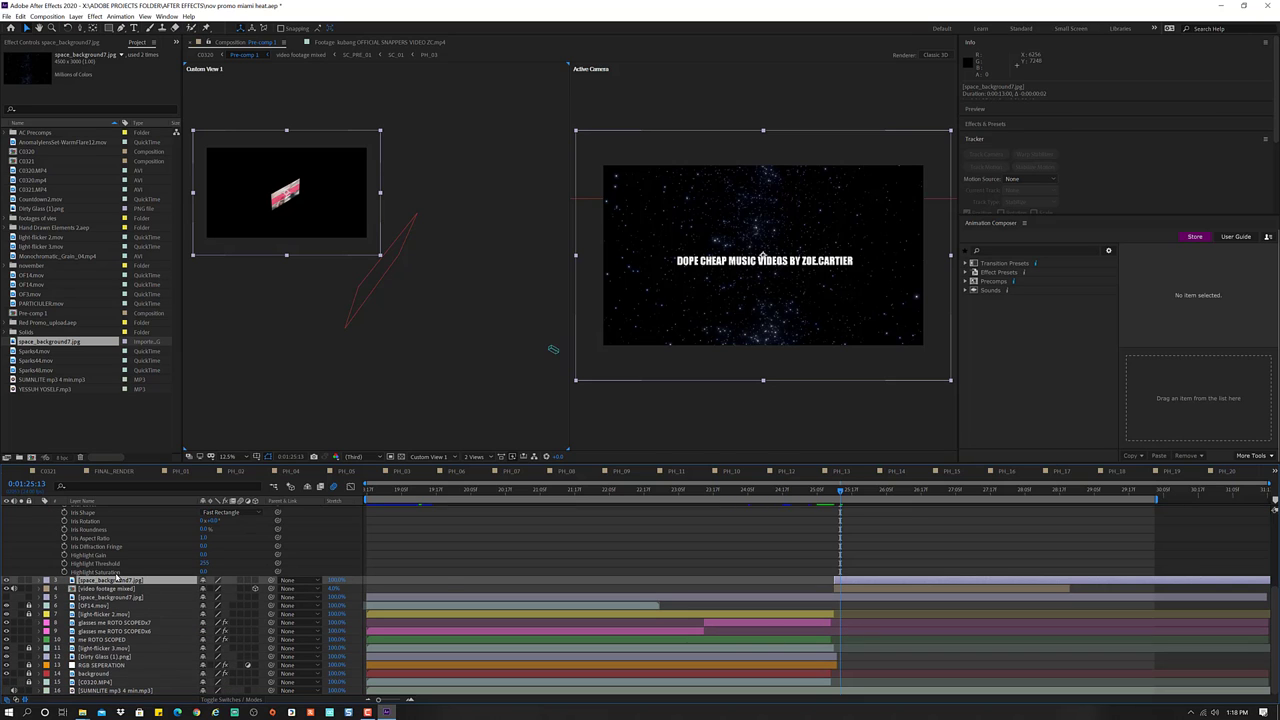
{"action": "left_click_drag", "start_coordinate": [113, 579], "coordinate": [103, 672]}
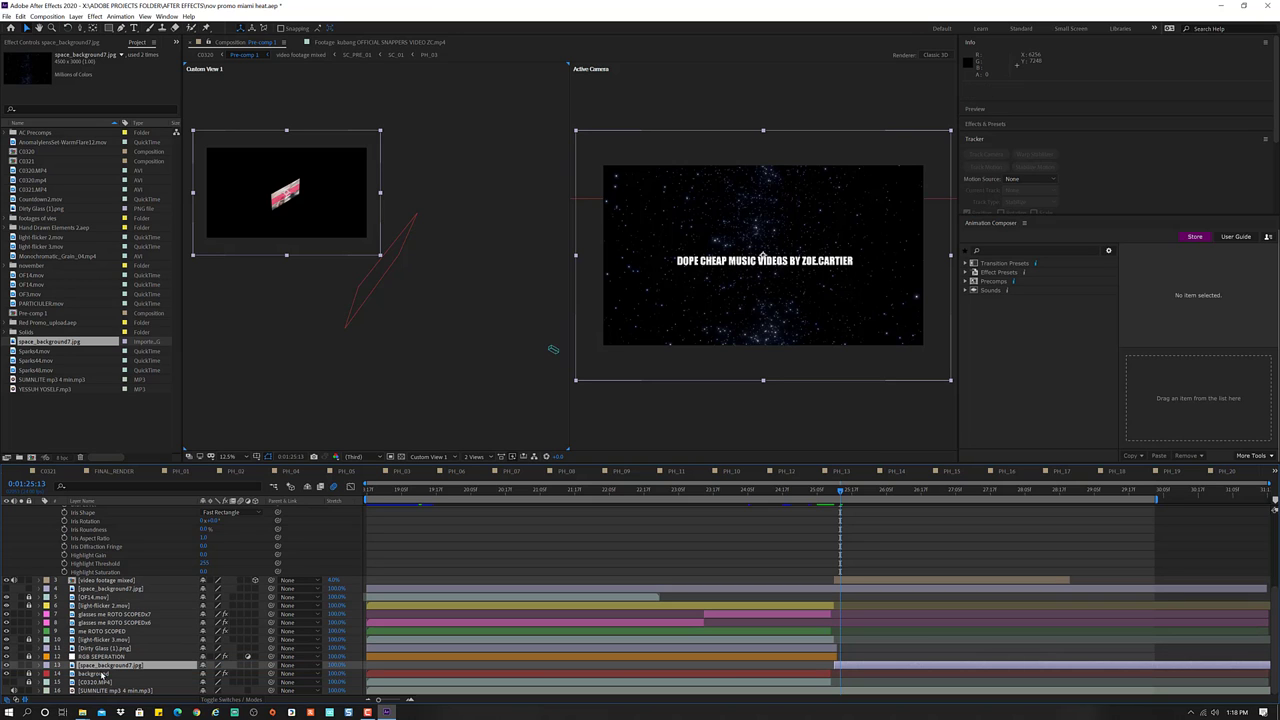
{"action": "left_click_drag", "start_coordinate": [839, 494], "coordinate": [870, 530]}
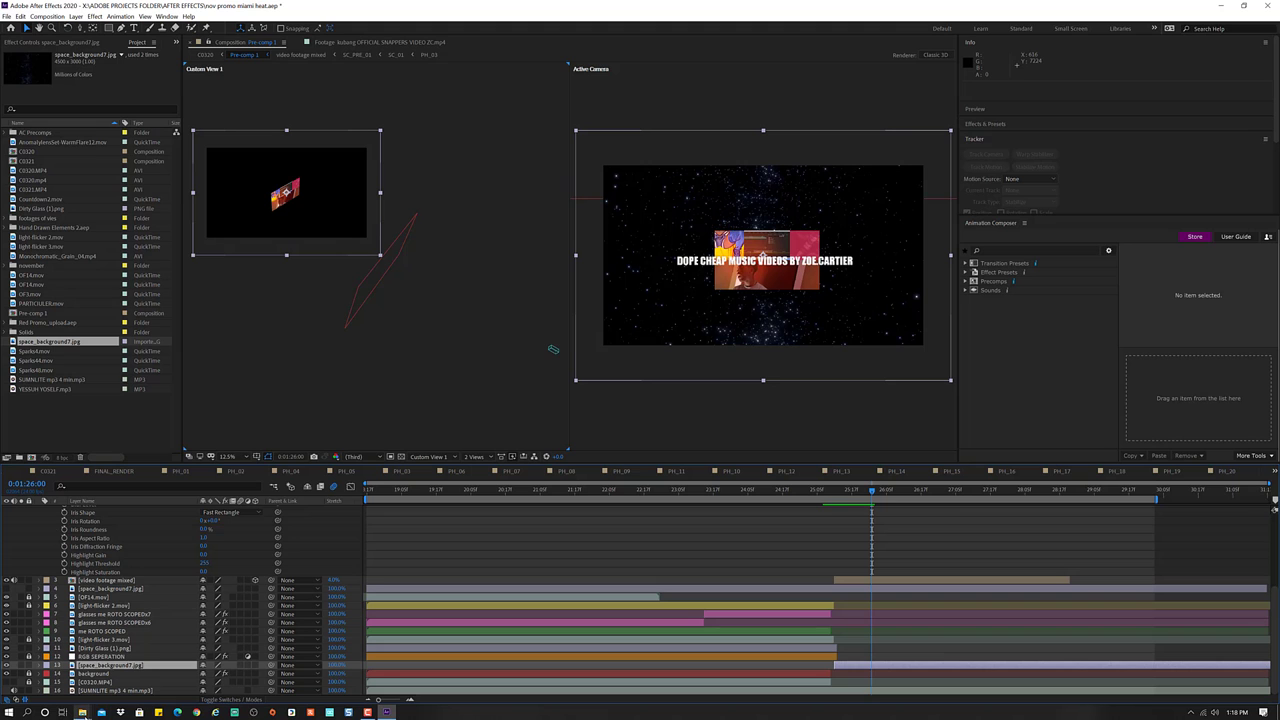
- Open Elements > Simple Grid Landscapes in Large icons view and move the window beside the composition
{"action": "mouse_move", "coordinate": [82, 712]}
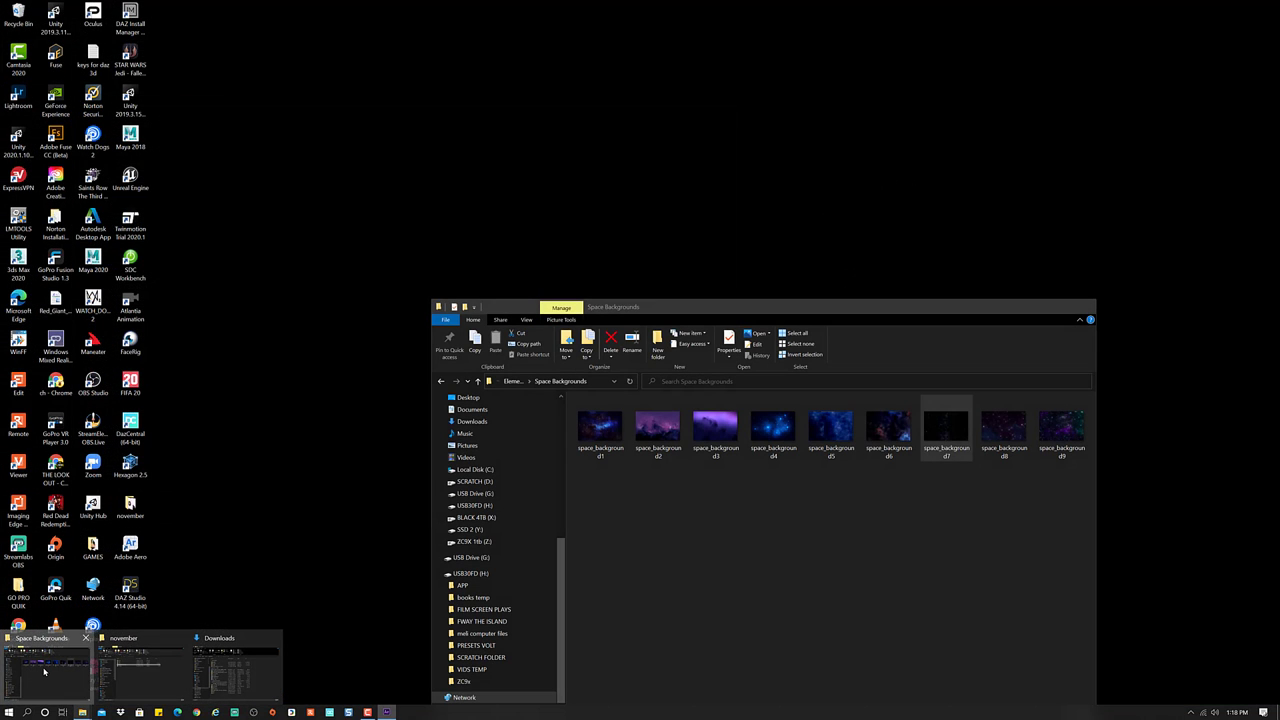
{"action": "left_click", "coordinate": [44, 672]}
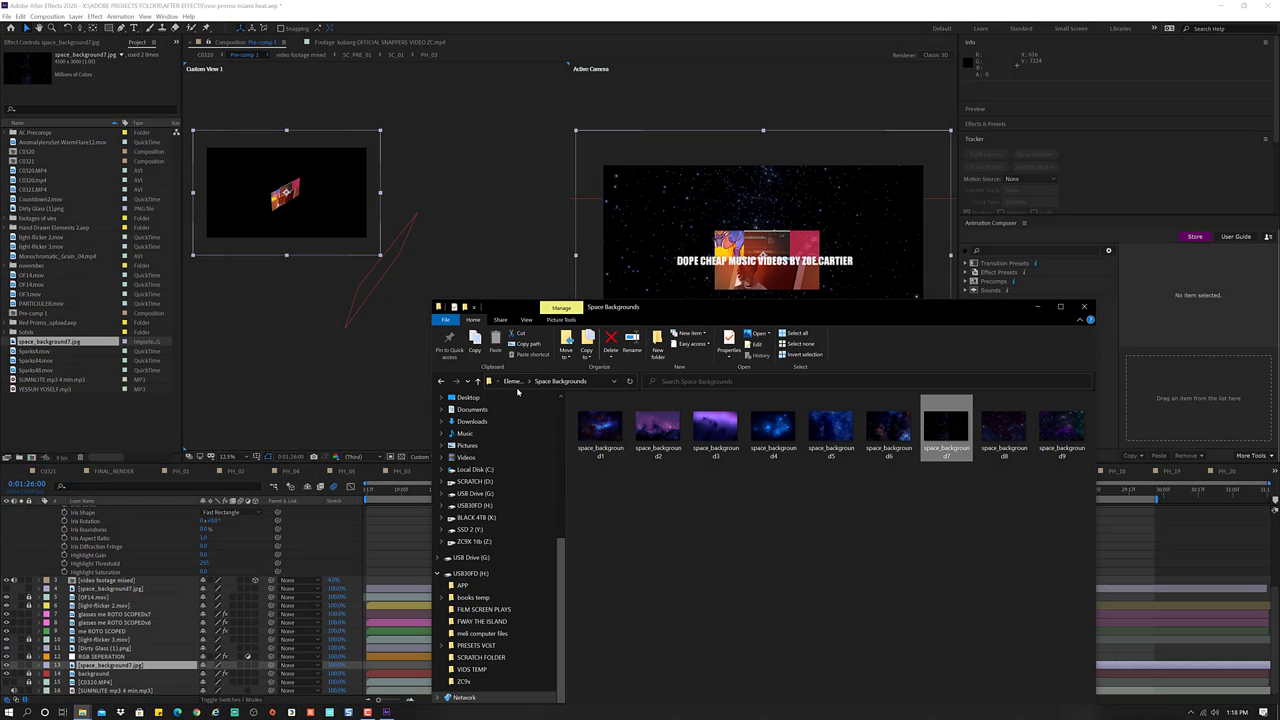
{"action": "left_click", "coordinate": [514, 382]}
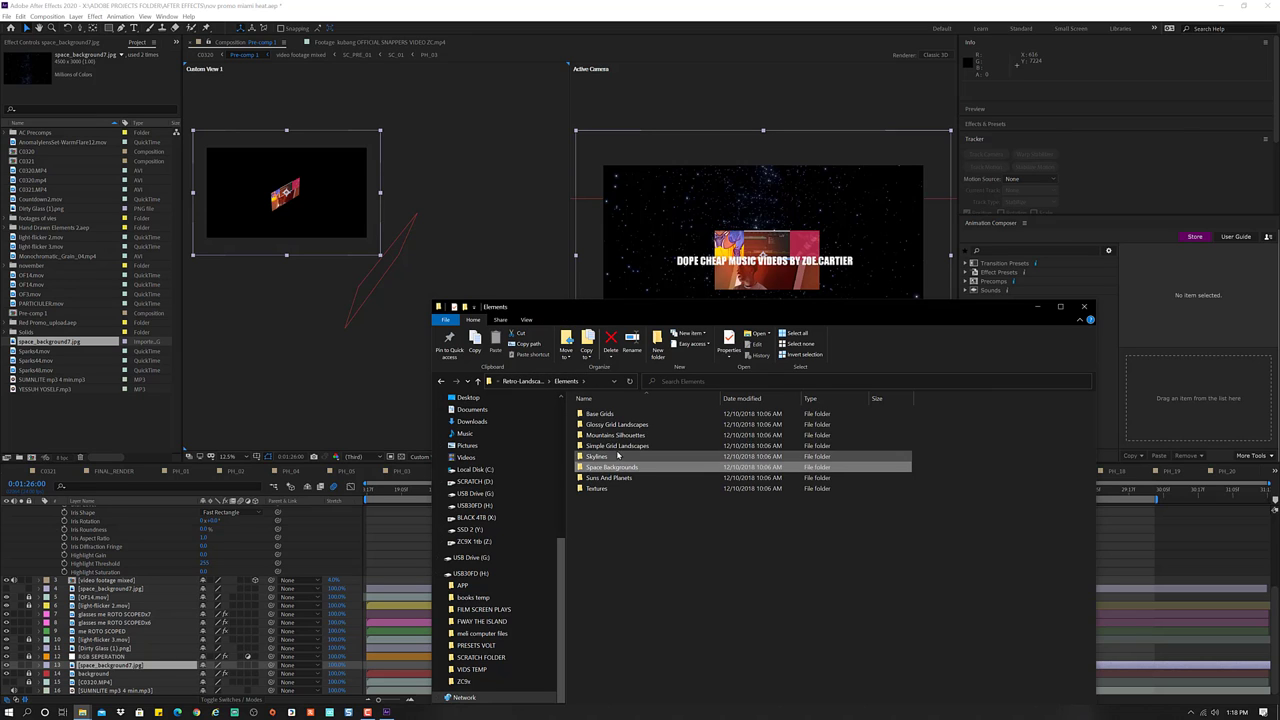
{"action": "left_click", "coordinate": [620, 425]}
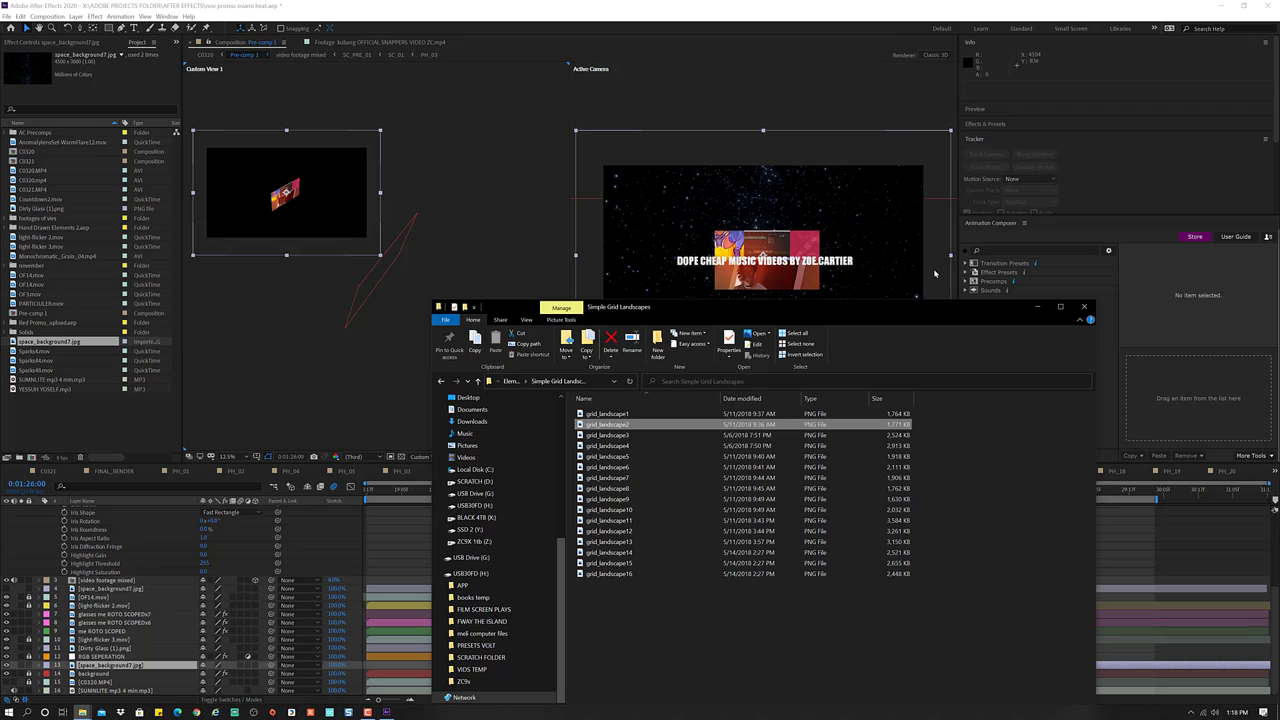
{"action": "left_click_drag", "start_coordinate": [917, 300], "coordinate": [783, 170]}
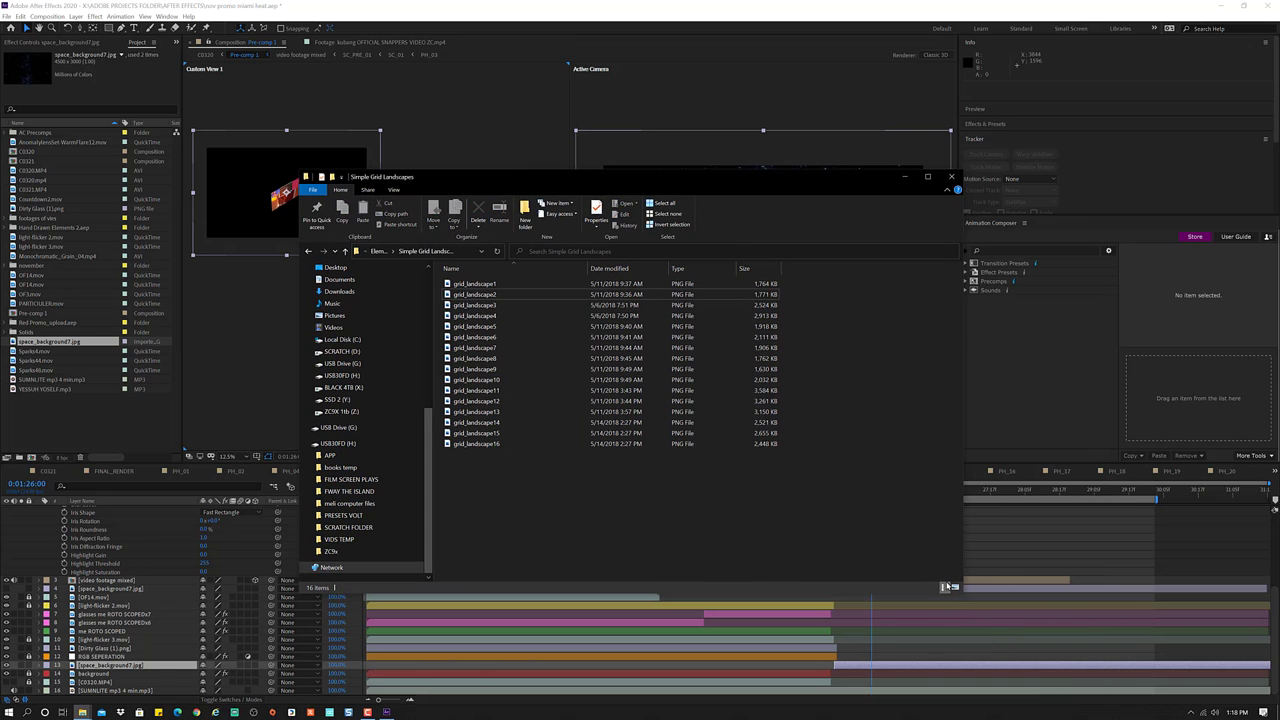
{"action": "left_click", "coordinate": [955, 587]}
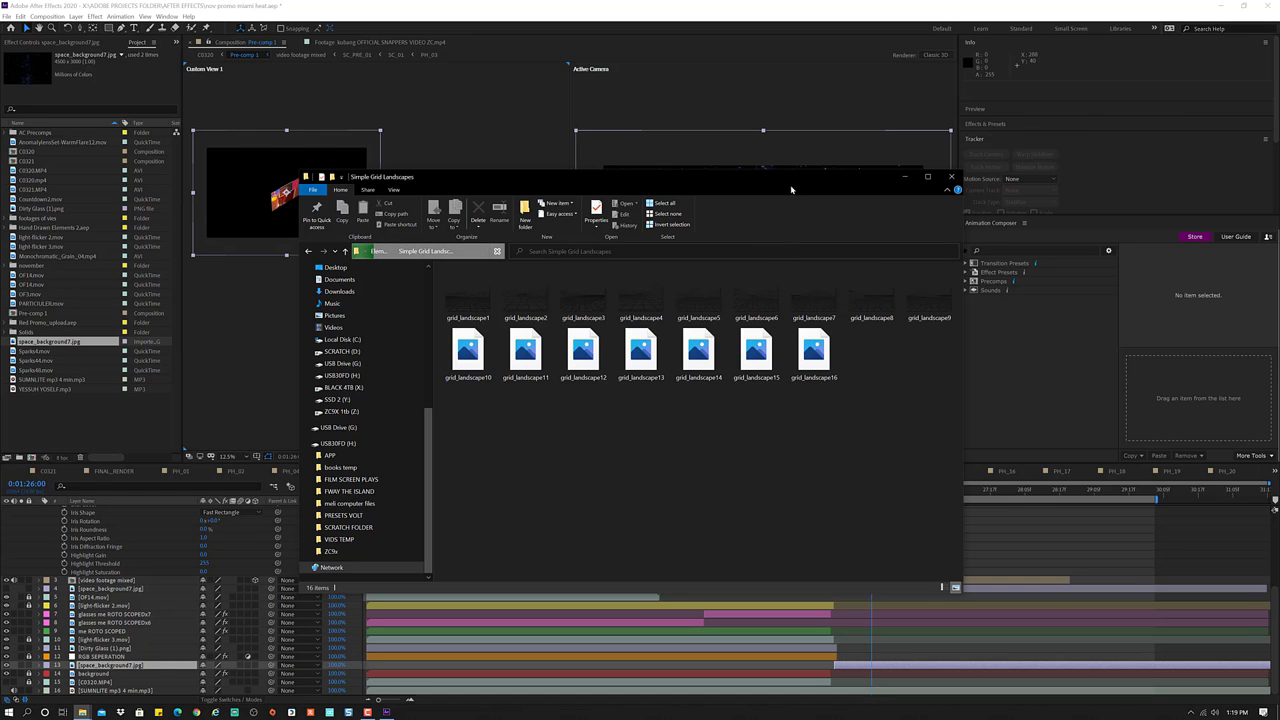
{"action": "mouse_move", "coordinate": [785, 192]}
{"action": "left_mouse_down"}
{"action": "mouse_move", "coordinate": [928, 304]}
{"action": "mouse_move", "coordinate": [886, 250]}
{"action": "left_mouse_up"}
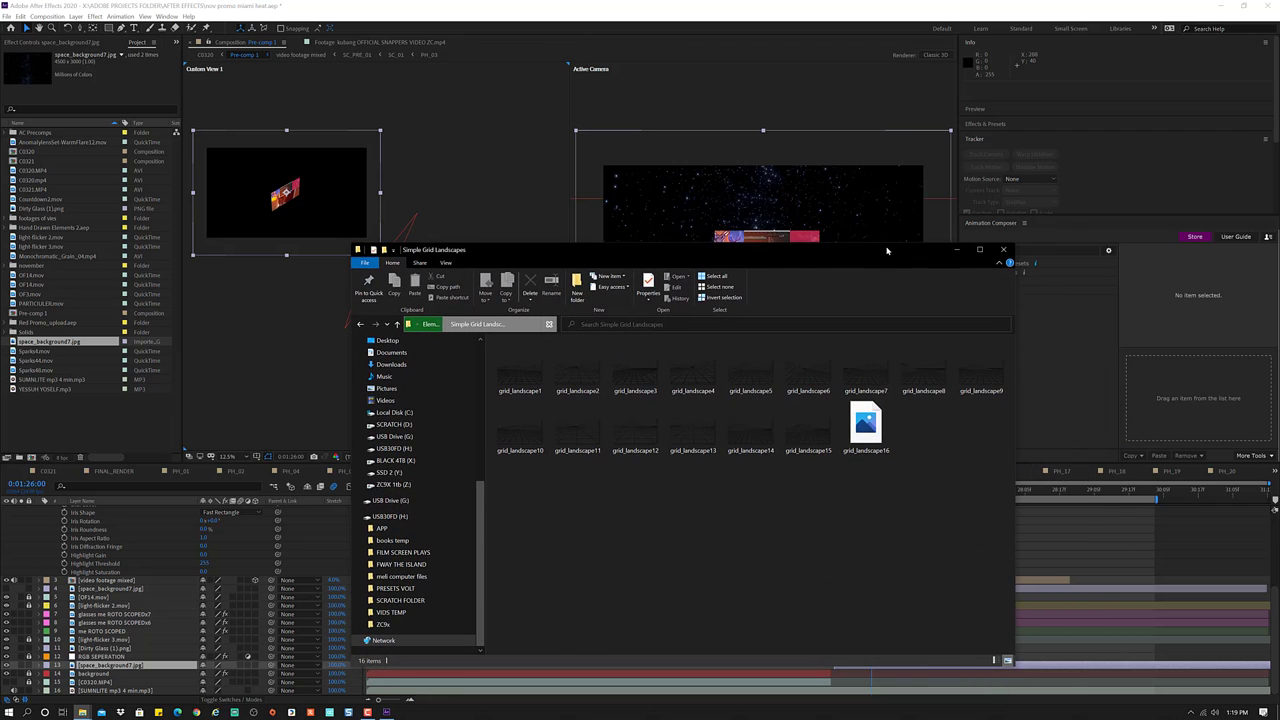
{"action": "left_click_drag", "start_coordinate": [886, 250], "coordinate": [937, 325]}
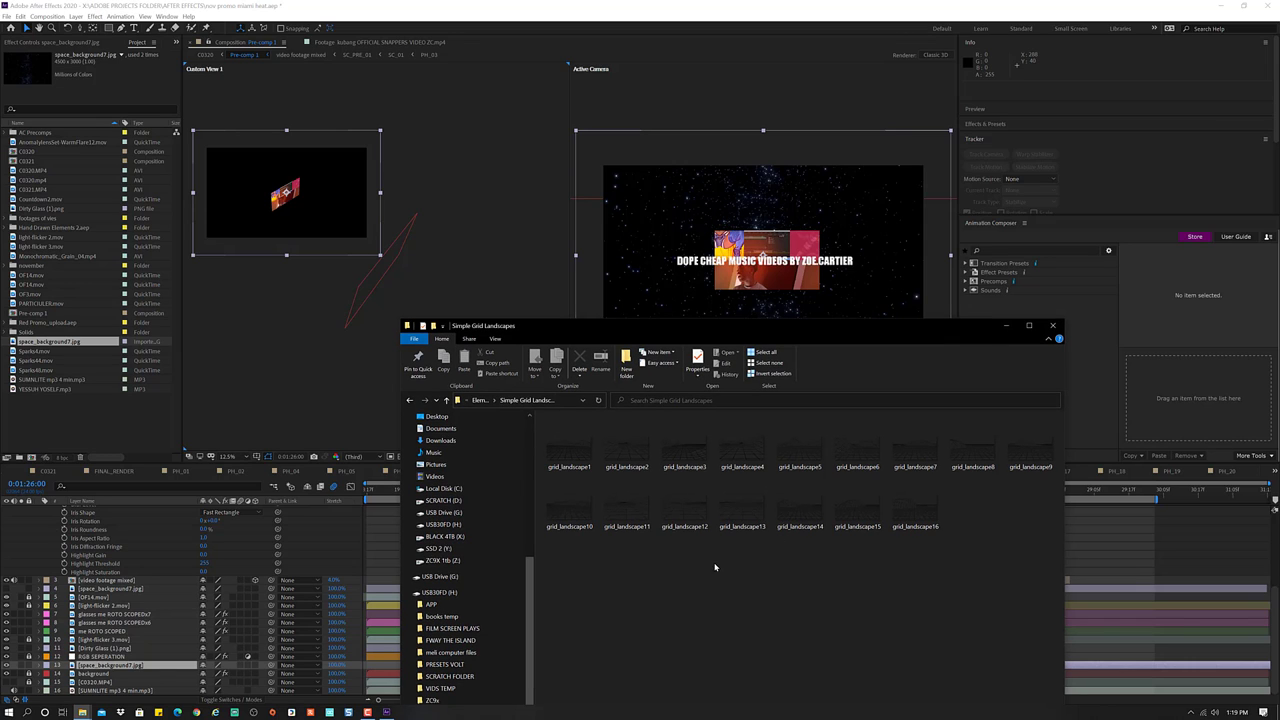
- Drag grid_landscape12 into the After Effects Project panel
{"action": "left_click", "coordinate": [691, 512]}
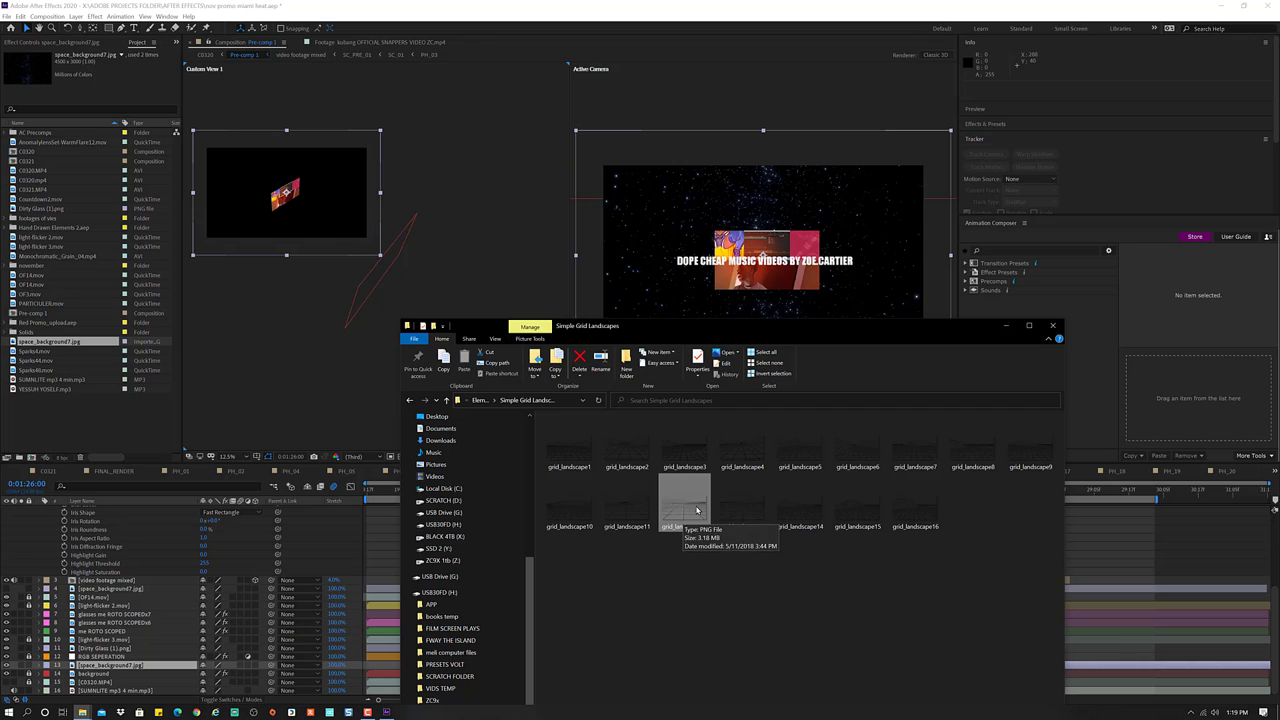
{"action": "left_click_drag", "start_coordinate": [684, 513], "coordinate": [115, 425]}
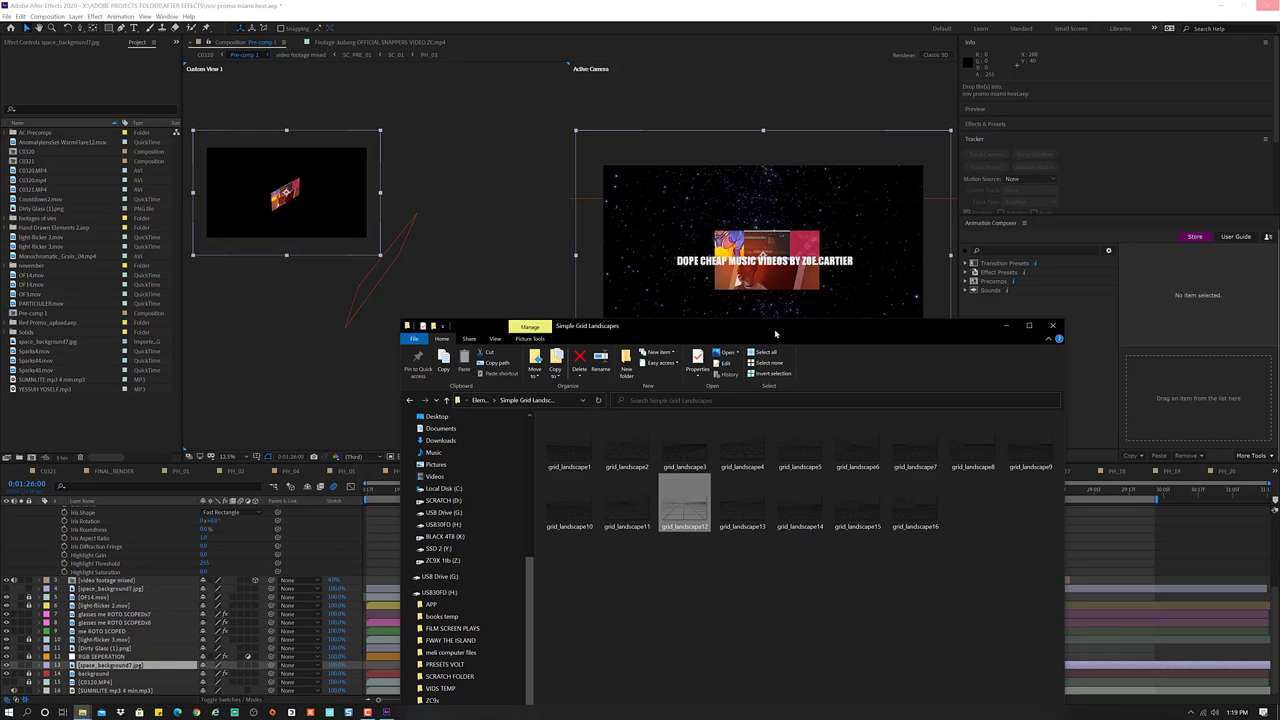
{"action": "left_click_drag", "start_coordinate": [803, 330], "coordinate": [863, 303]}
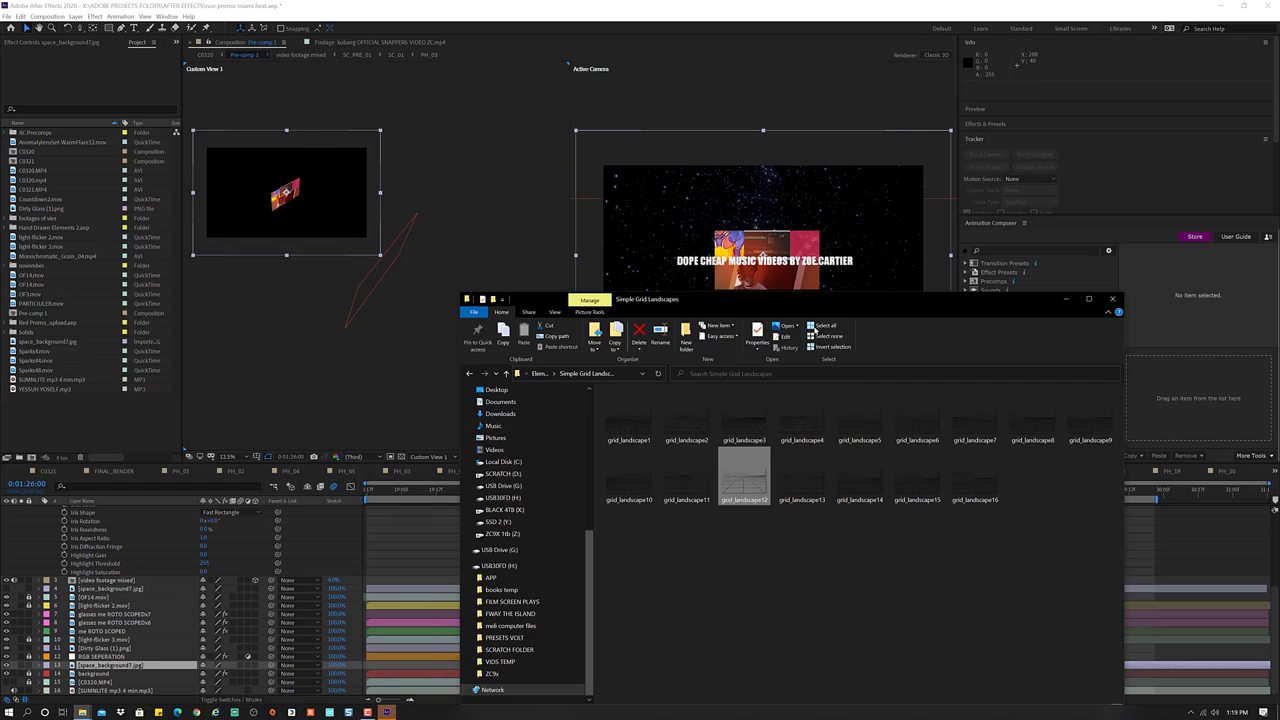
{"action": "left_click", "coordinate": [787, 326]}
{"action": "left_click", "coordinate": [877, 313]}
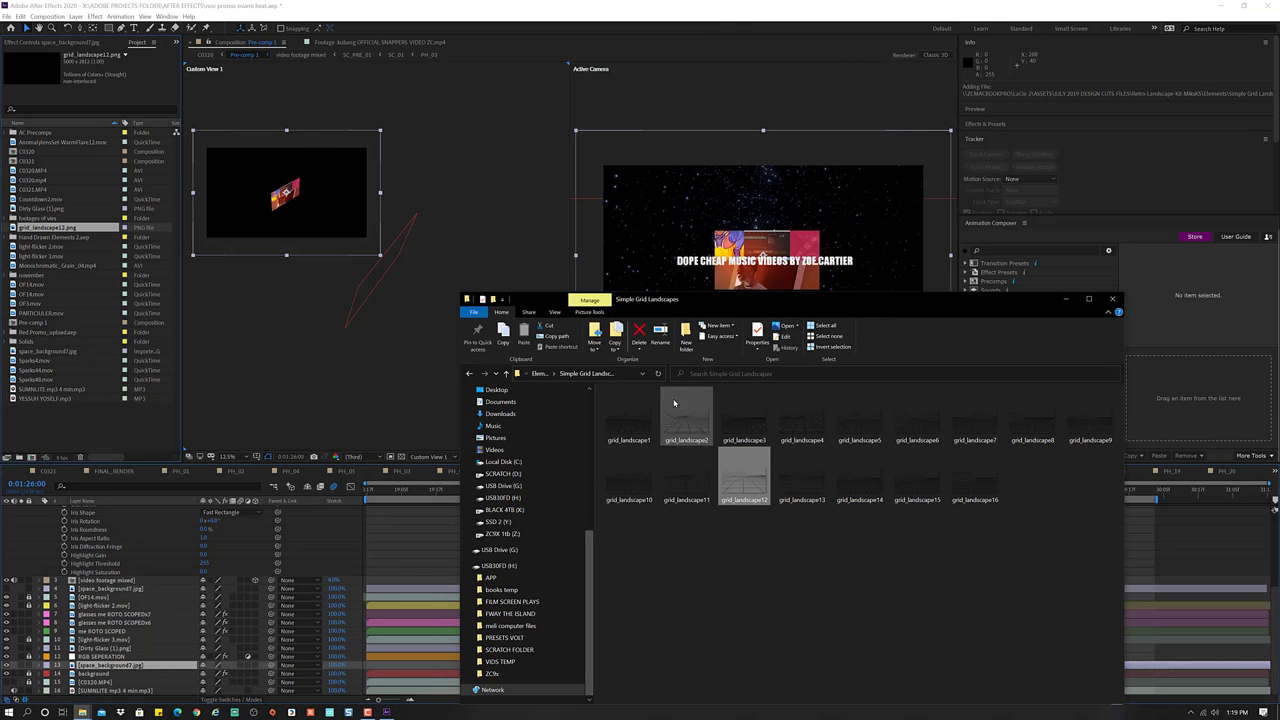
- Import skyline2 from Elements > Skylines into the Project panel, then close the Explorer window
{"action": "left_click", "coordinate": [540, 373]}
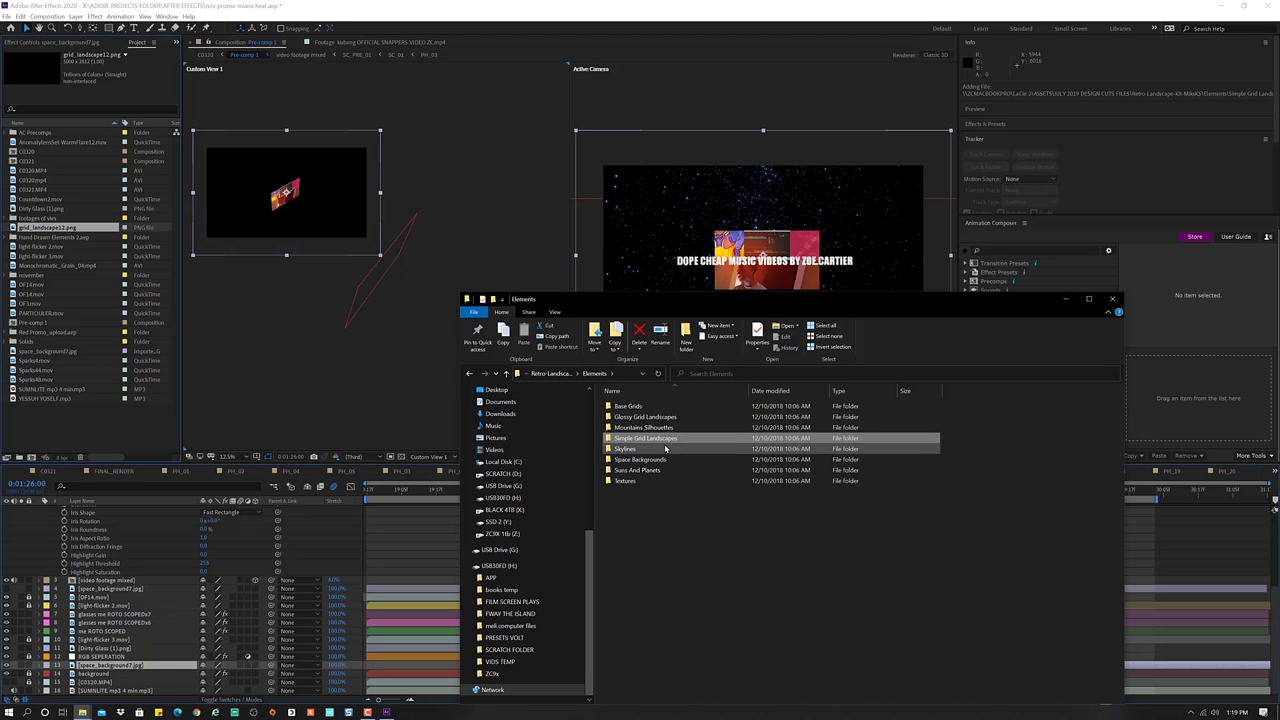
{"action": "double_click", "coordinate": [660, 448]}
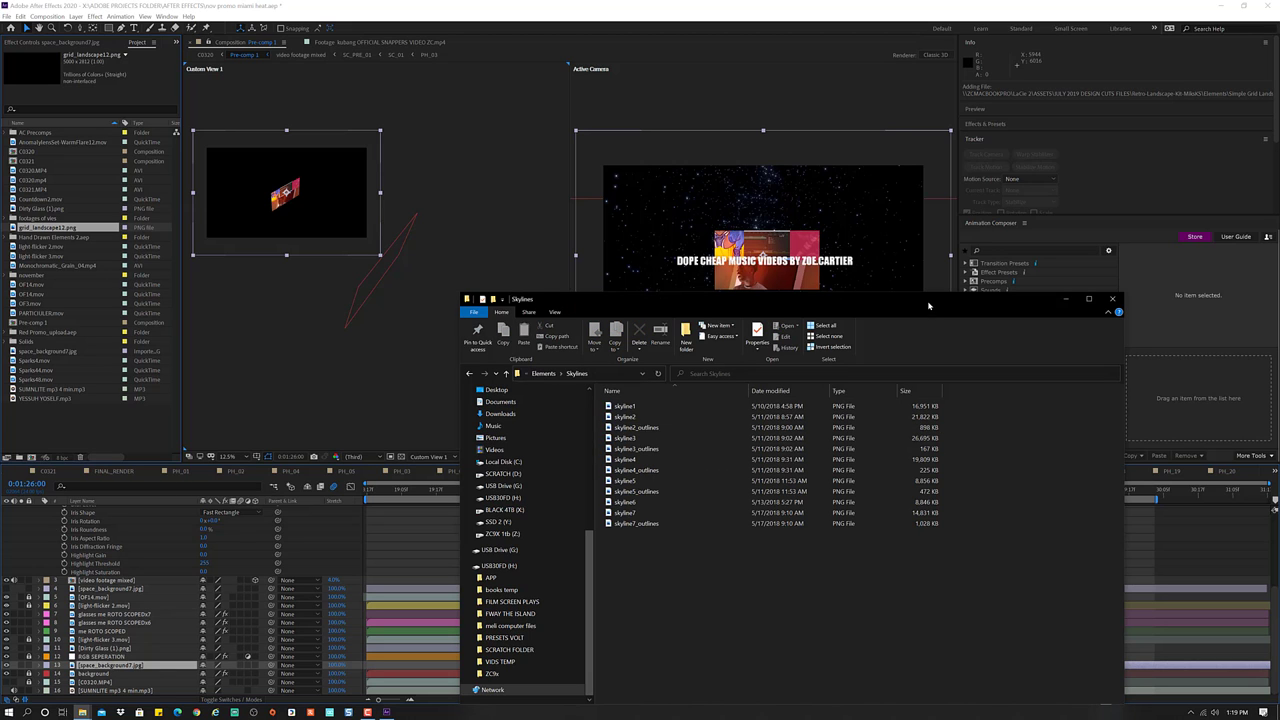
{"action": "left_click_drag", "start_coordinate": [1115, 706], "coordinate": [1010, 580]}
{"action": "left_click", "coordinate": [1011, 582]}
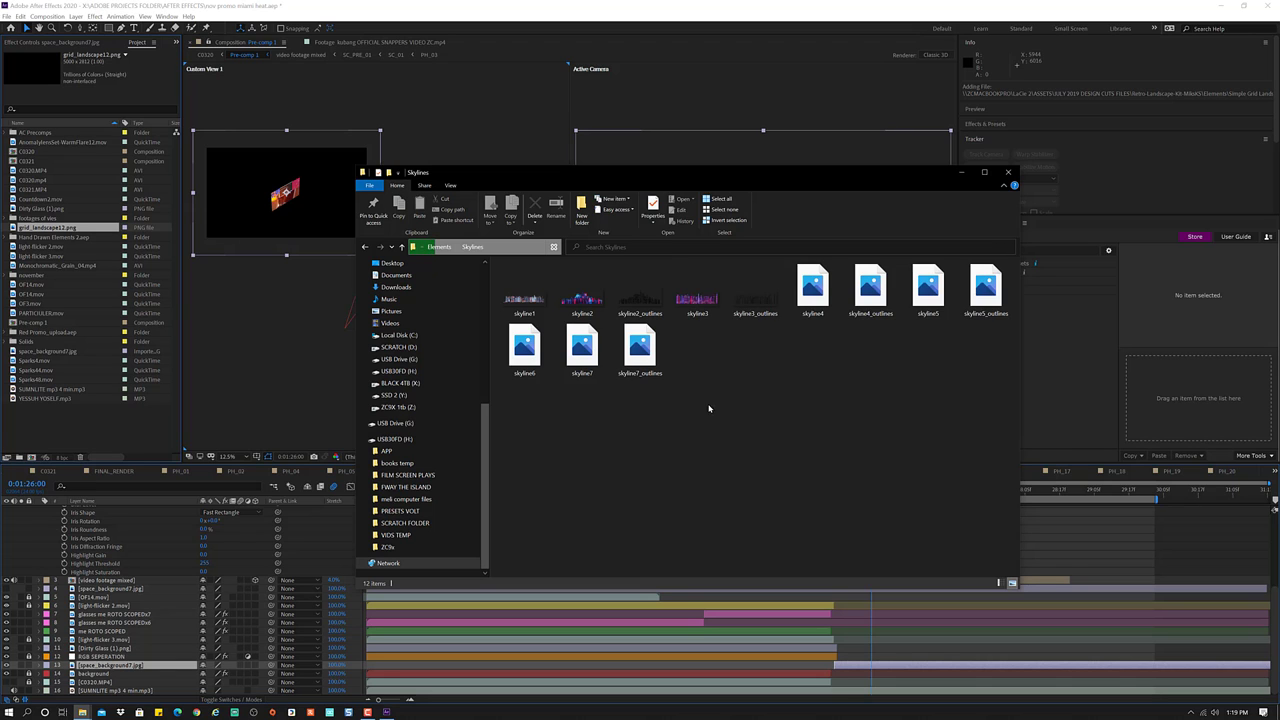
{"action": "left_click_drag", "start_coordinate": [685, 179], "coordinate": [690, 251]}
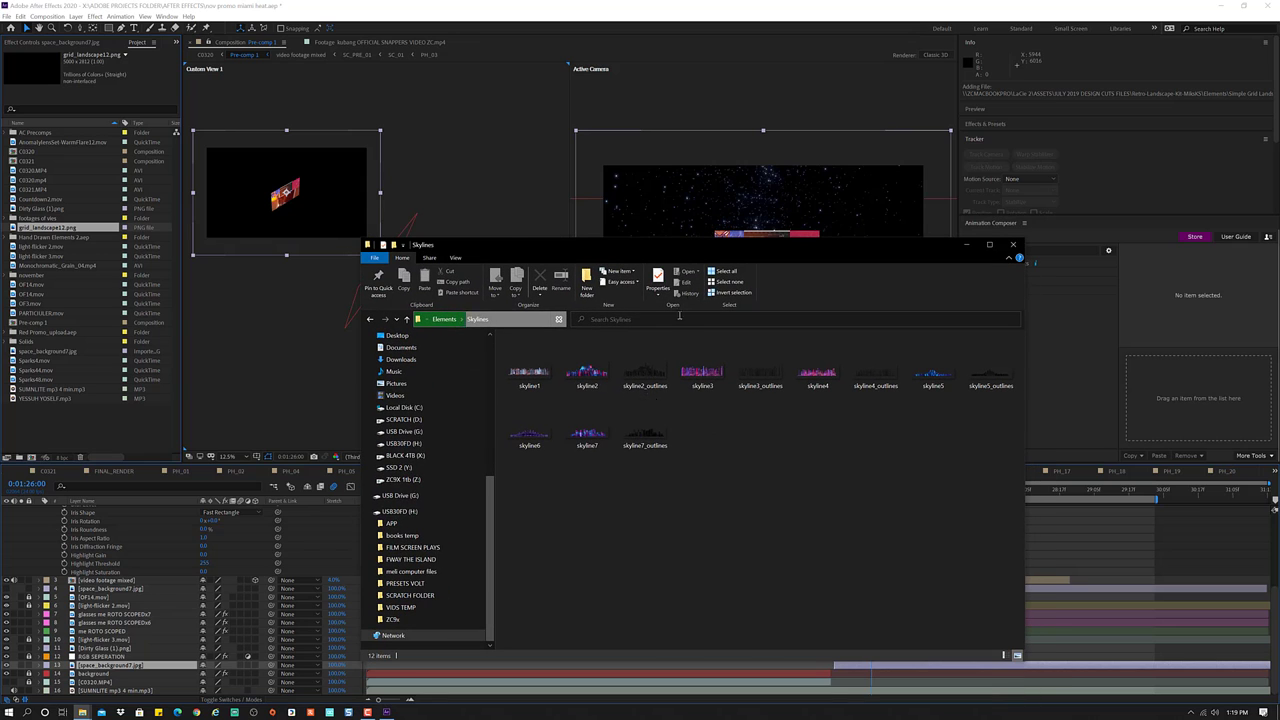
{"action": "left_click", "coordinate": [590, 370]}
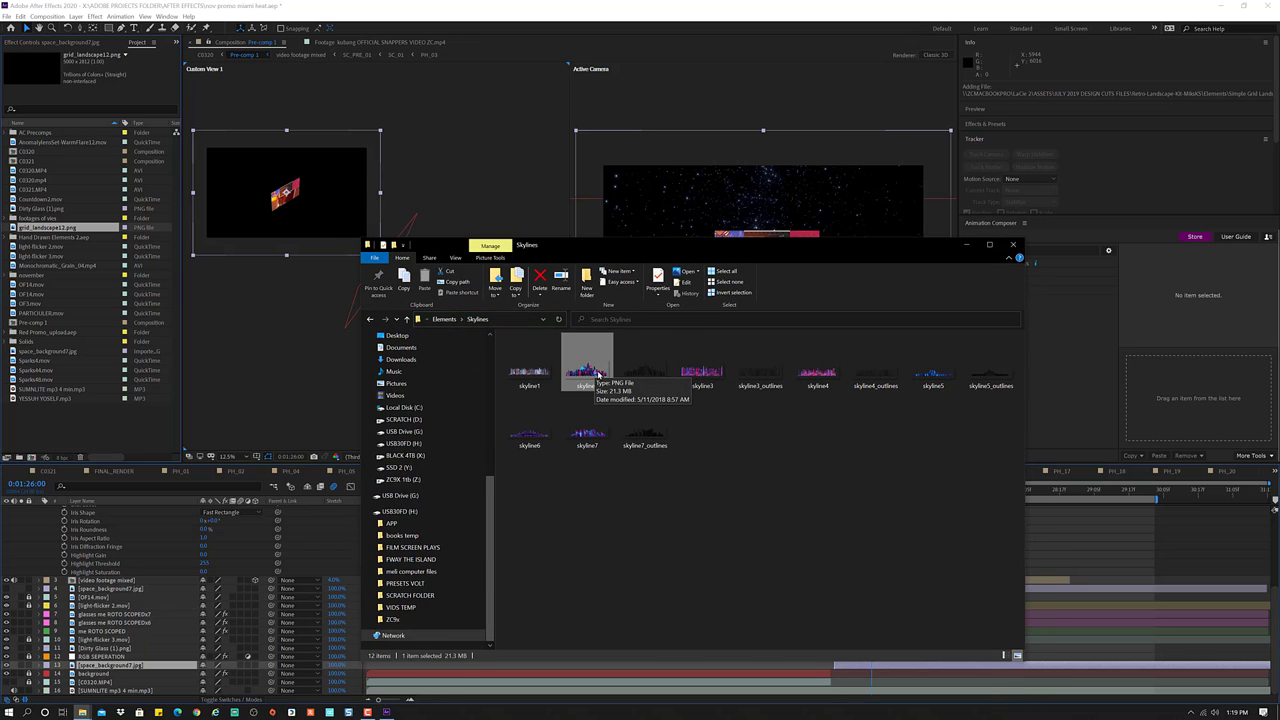
{"action": "mouse_move", "coordinate": [590, 370]}
{"action": "left_mouse_down"}
{"action": "mouse_move", "coordinate": [96, 434]}
{"action": "mouse_move", "coordinate": [571, 410]}
{"action": "left_mouse_up"}
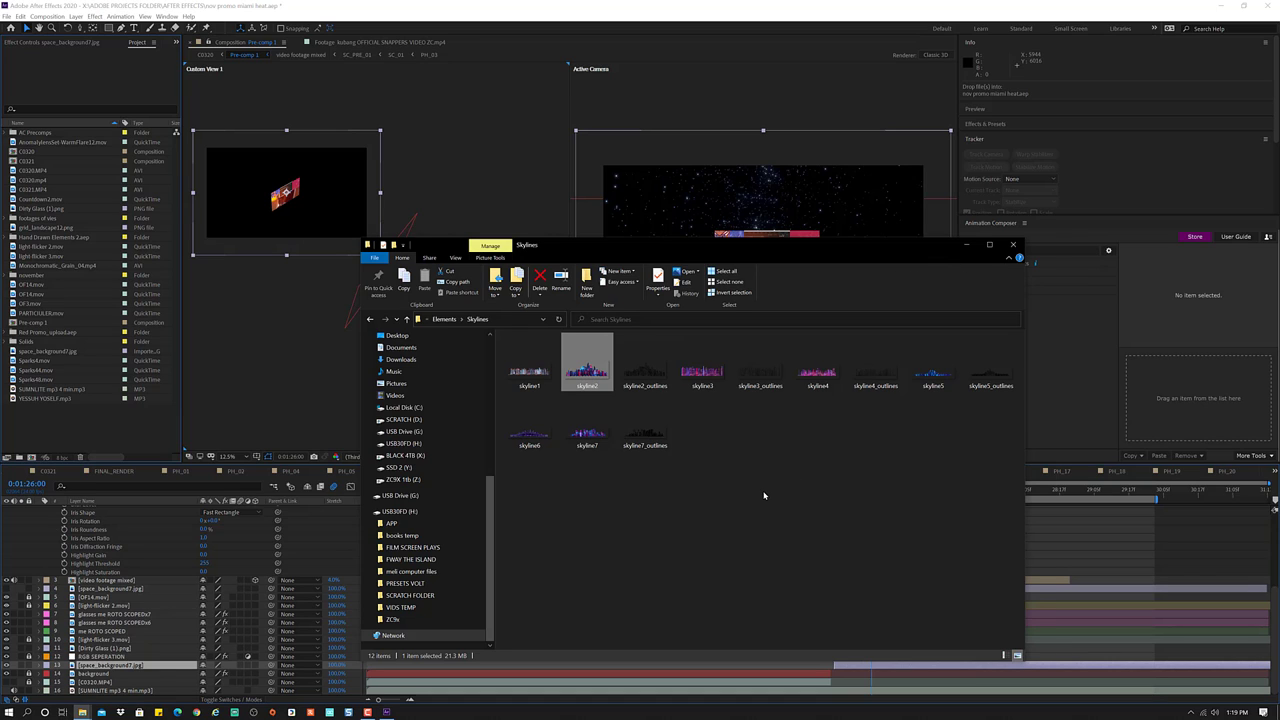
{"action": "key", "text": "alt+Tab"}
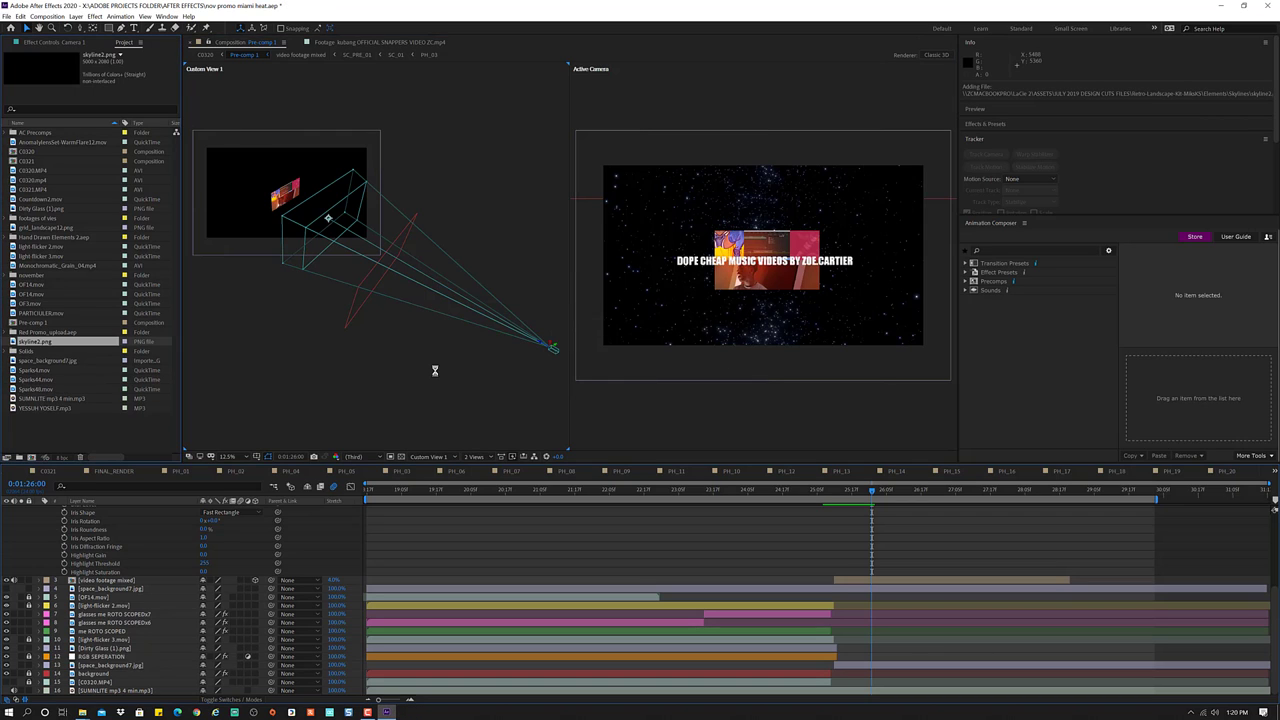
- Select space_background7, skyline2 and then OF3.mov in the Project panel
{"action": "left_click", "coordinate": [40, 361]}
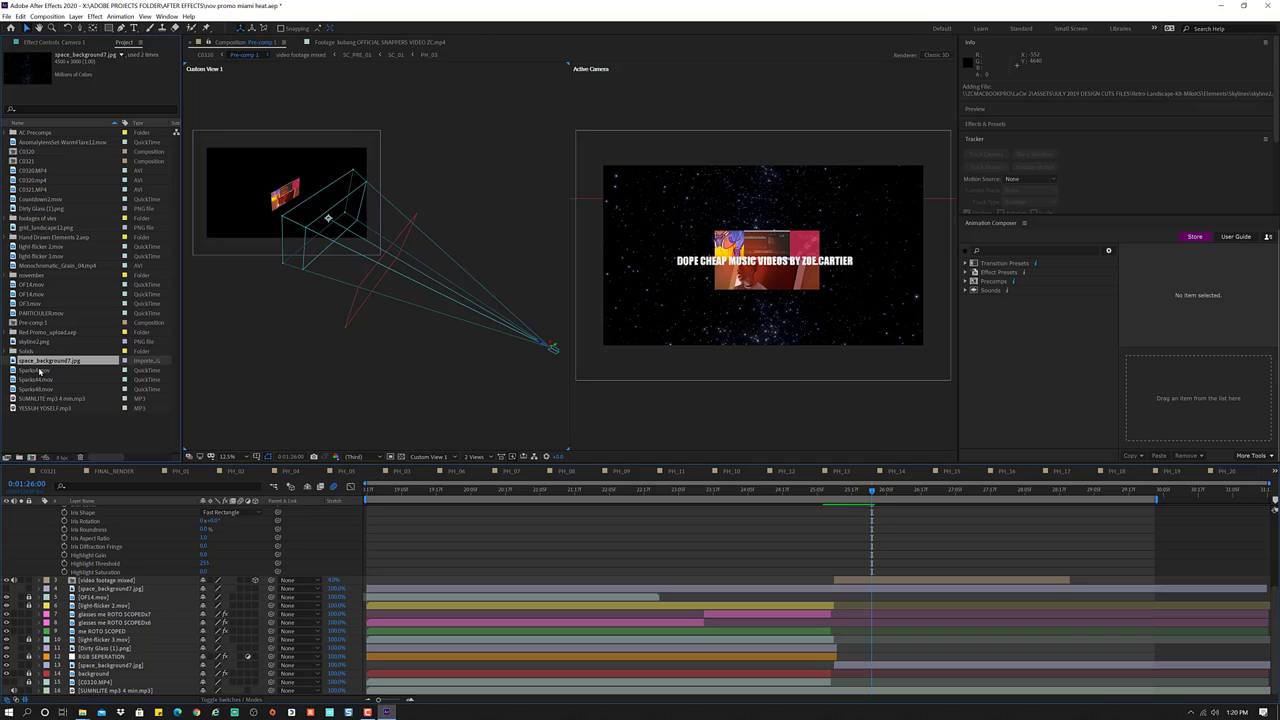
{"action": "left_click", "coordinate": [38, 342]}
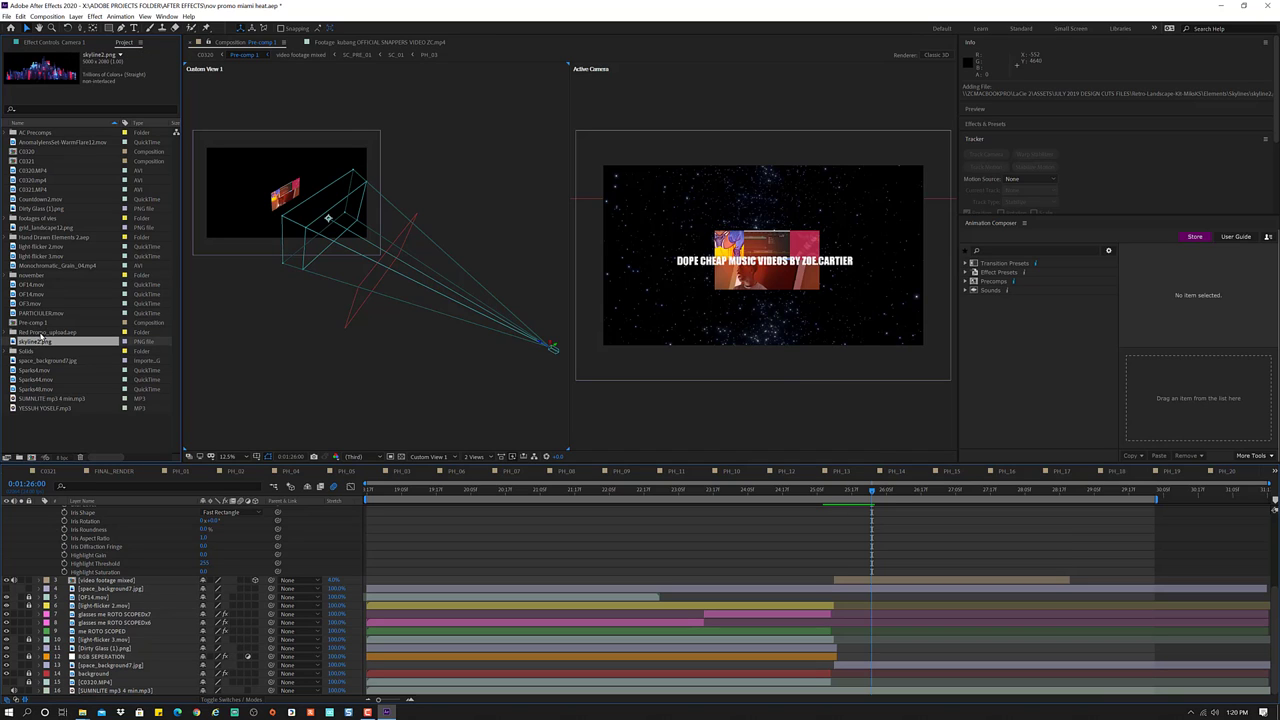
{"action": "left_click", "coordinate": [41, 308]}
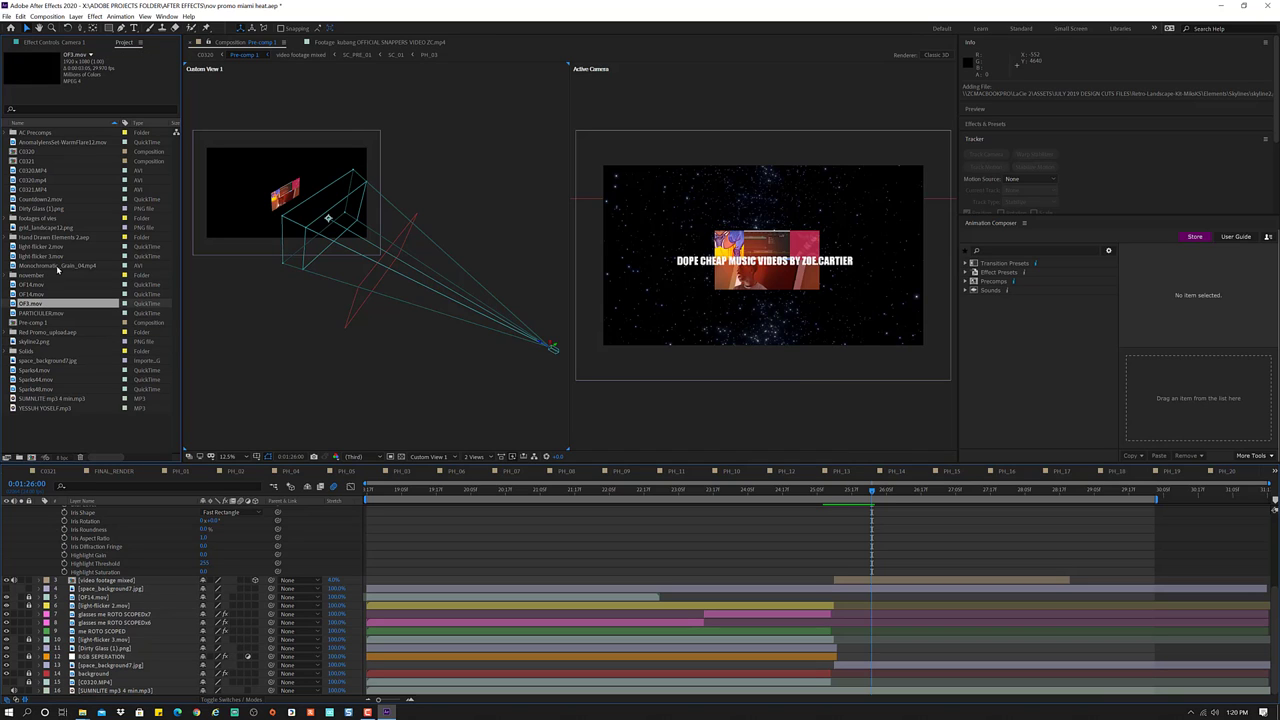
- Drag grid_landscape12.png from the Project panel into the Pre-comp 1 timeline below Camera 1
{"action": "left_click", "coordinate": [58, 264]}
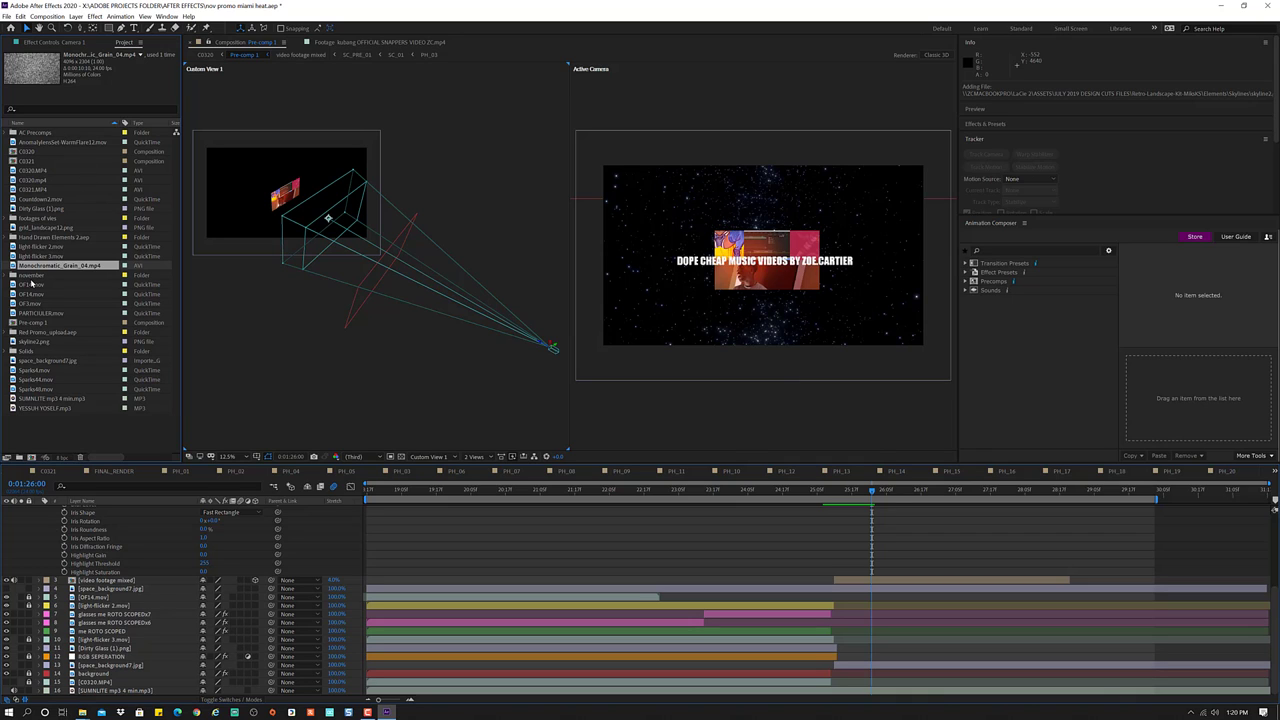
{"action": "left_click", "coordinate": [55, 228]}
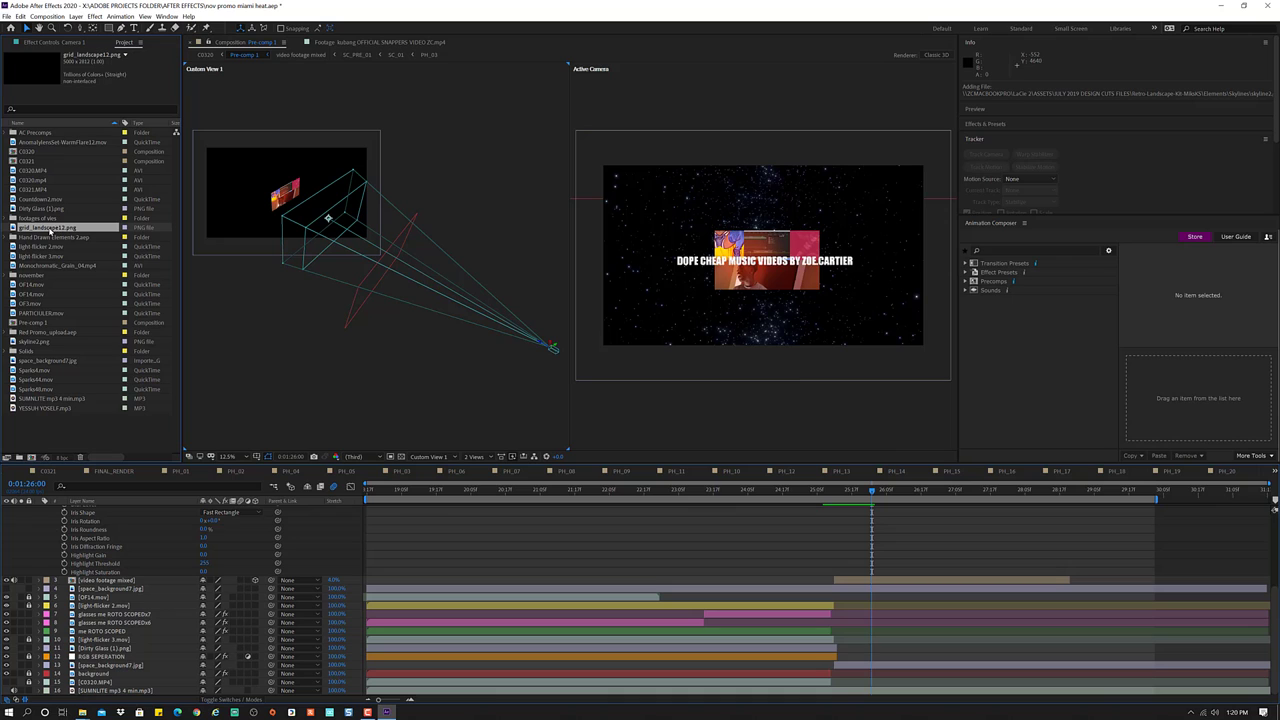
{"action": "left_click_drag", "start_coordinate": [45, 230], "coordinate": [838, 579]}
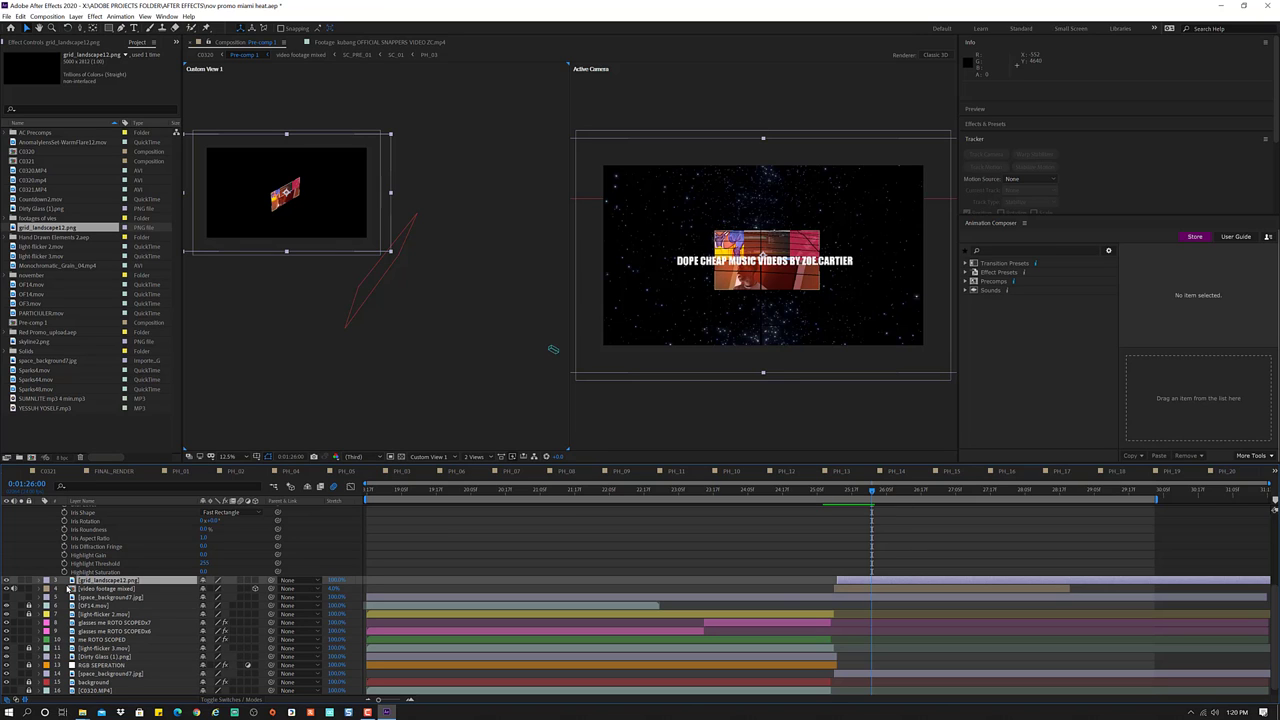
- Apply Color Correction > Change Color to grid_landscape12.png and set Color To Change to yellow E1EE37
{"action": "left_click", "coordinate": [94, 16]}
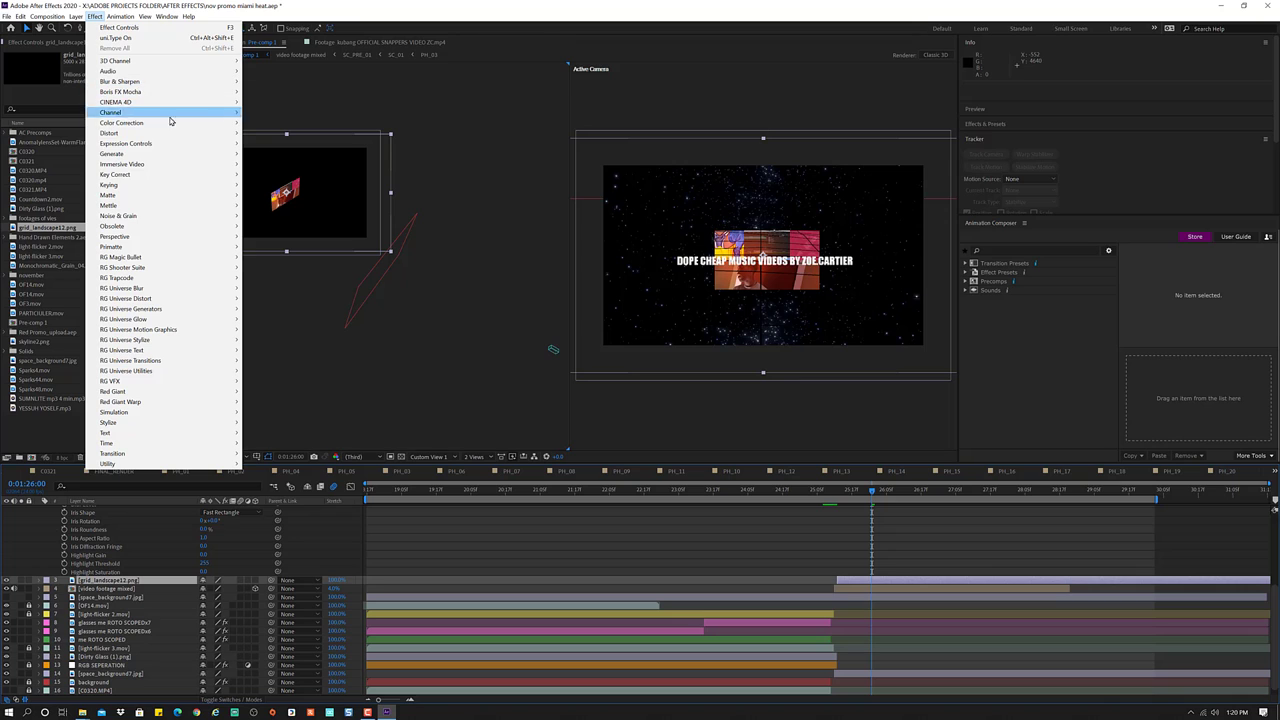
{"action": "mouse_move", "coordinate": [194, 123]}
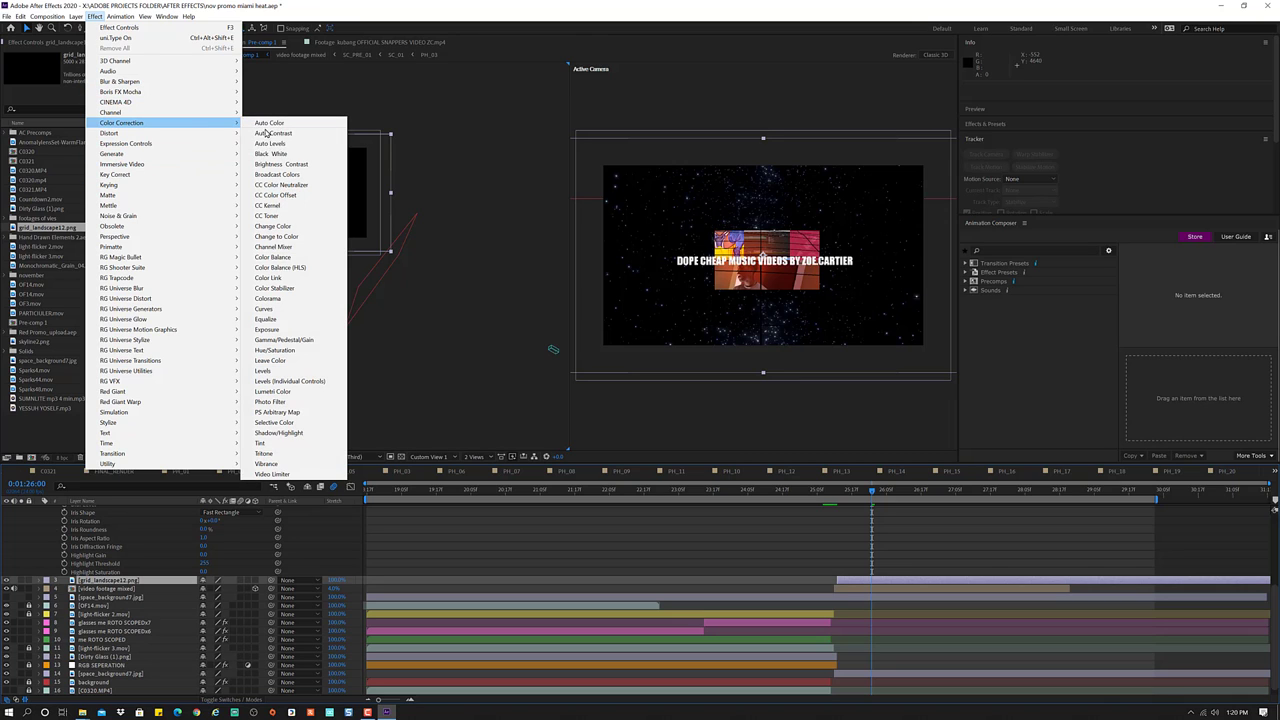
{"action": "left_click", "coordinate": [322, 231]}
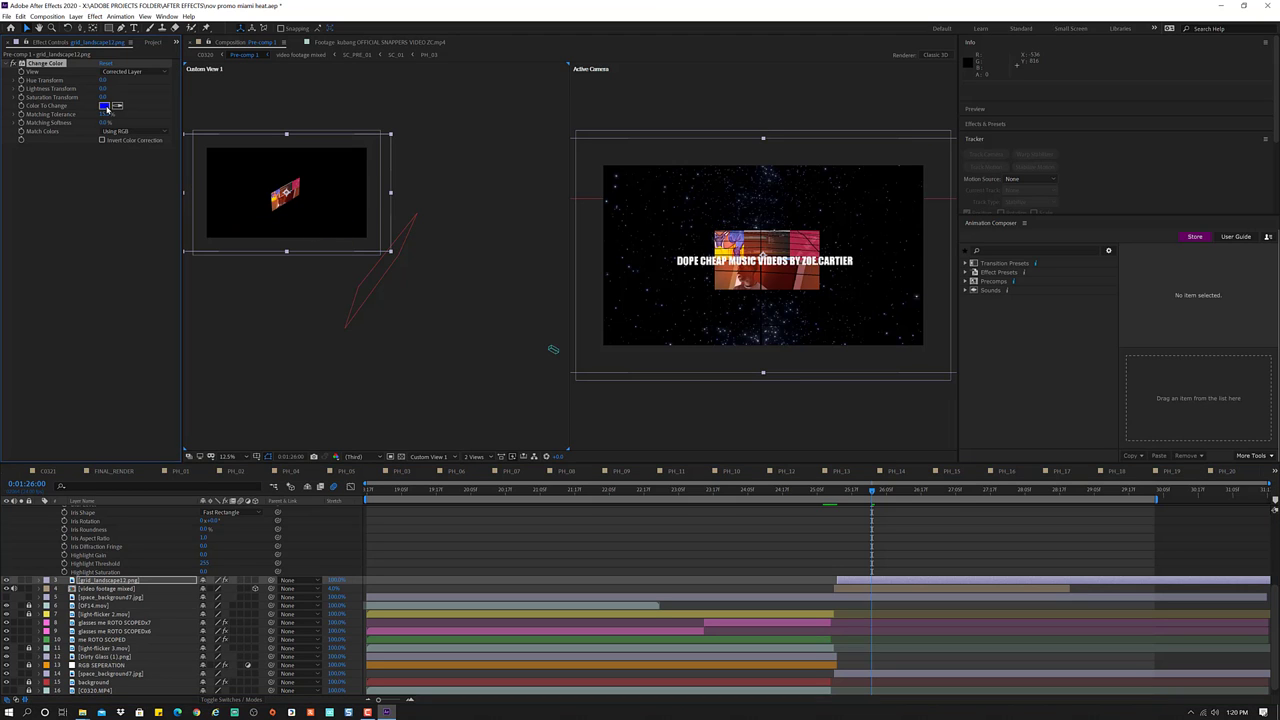
{"action": "left_click", "coordinate": [106, 108]}
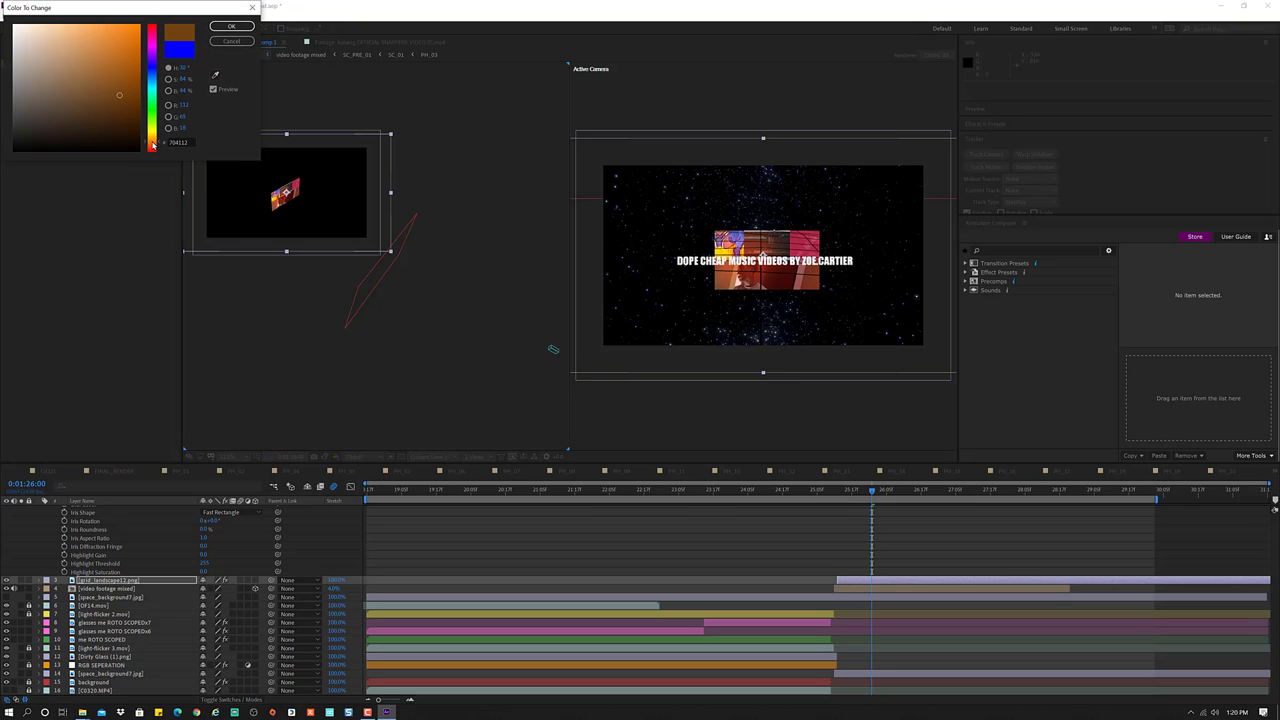
{"action": "left_click_drag", "start_coordinate": [155, 131], "coordinate": [155, 118]}
{"action": "left_click_drag", "start_coordinate": [123, 63], "coordinate": [108, 32]}
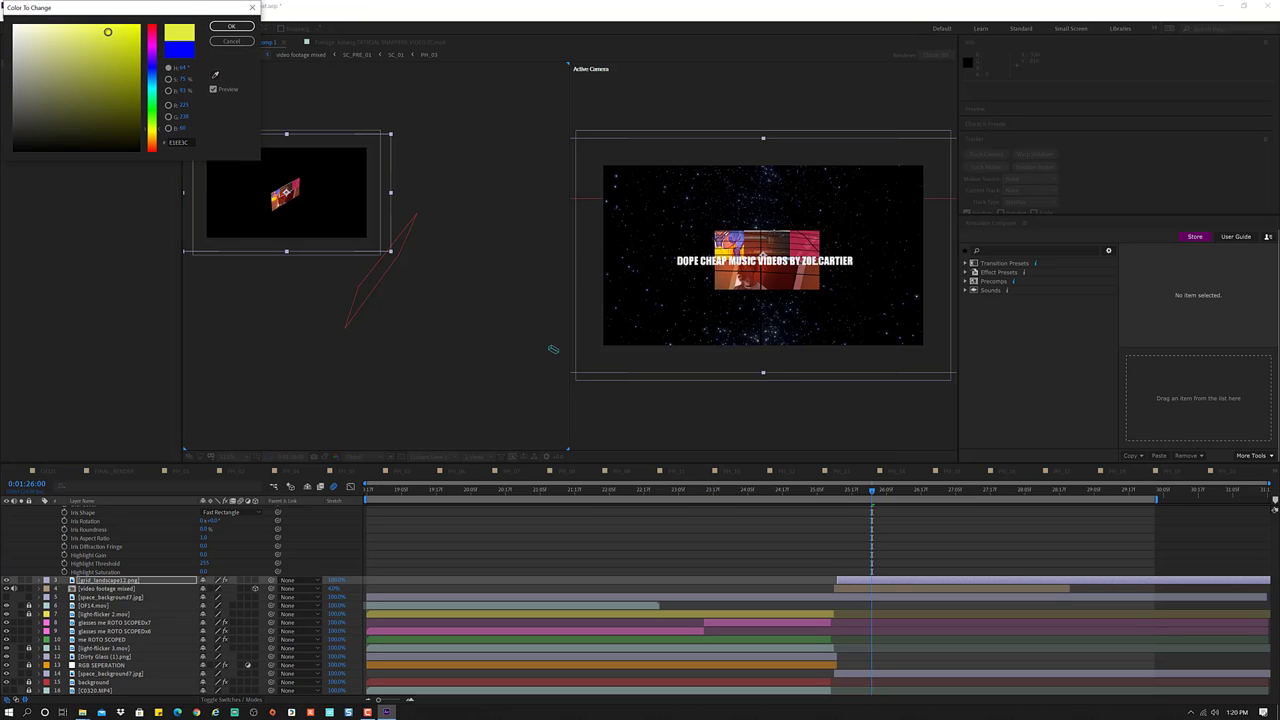
{"action": "left_click", "coordinate": [230, 27]}
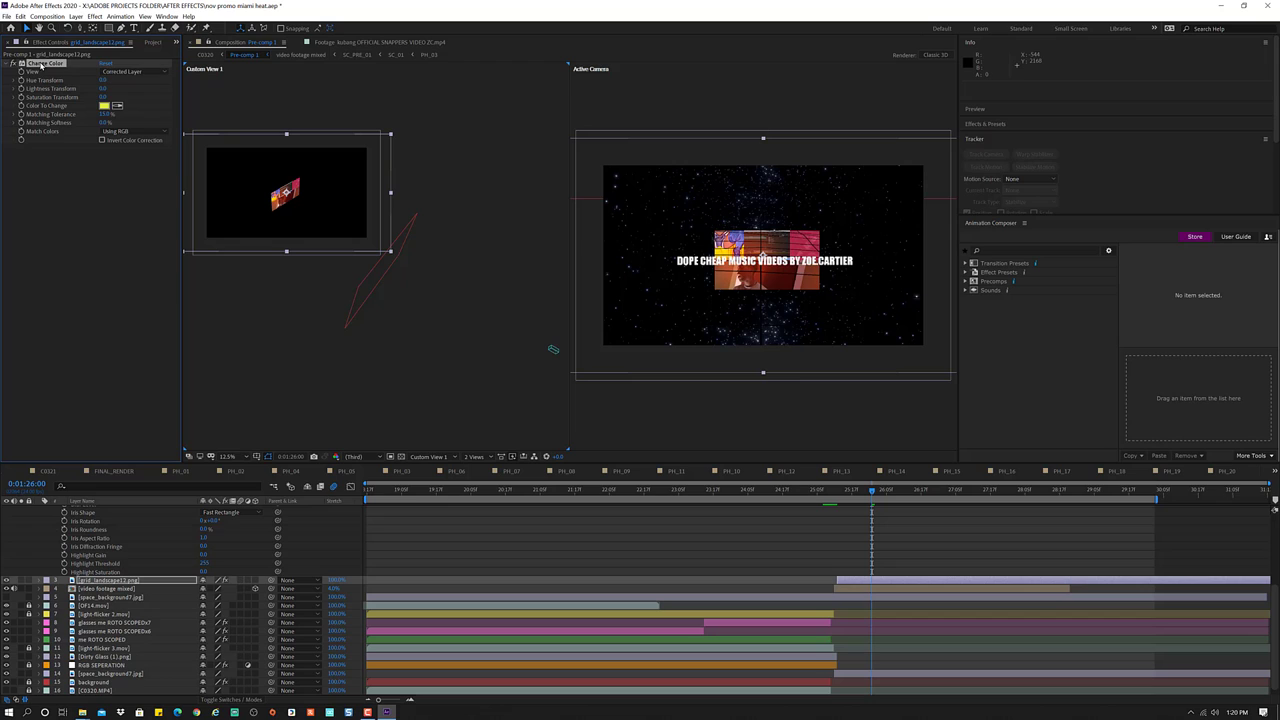
- Replace Change Color with Colorama on the grid layer and drag the red terrain lower in the view
{"action": "key", "text": "Delete"}
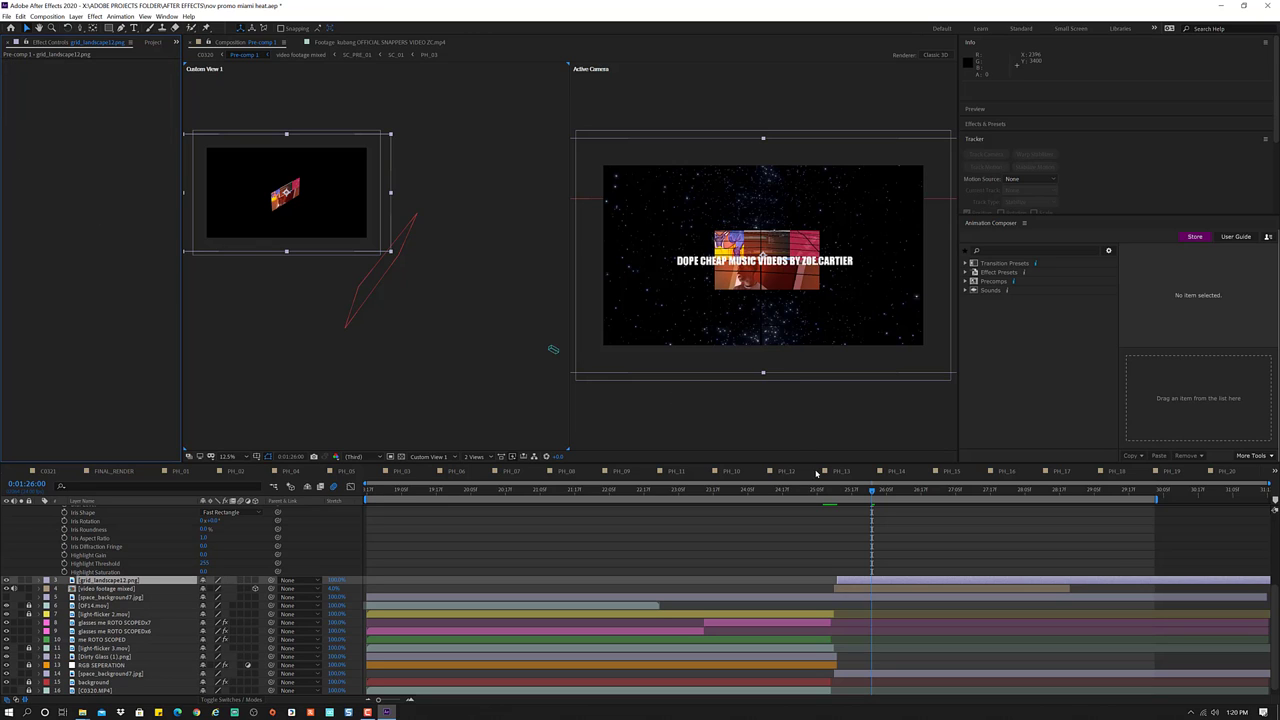
{"action": "right_click", "coordinate": [863, 580]}
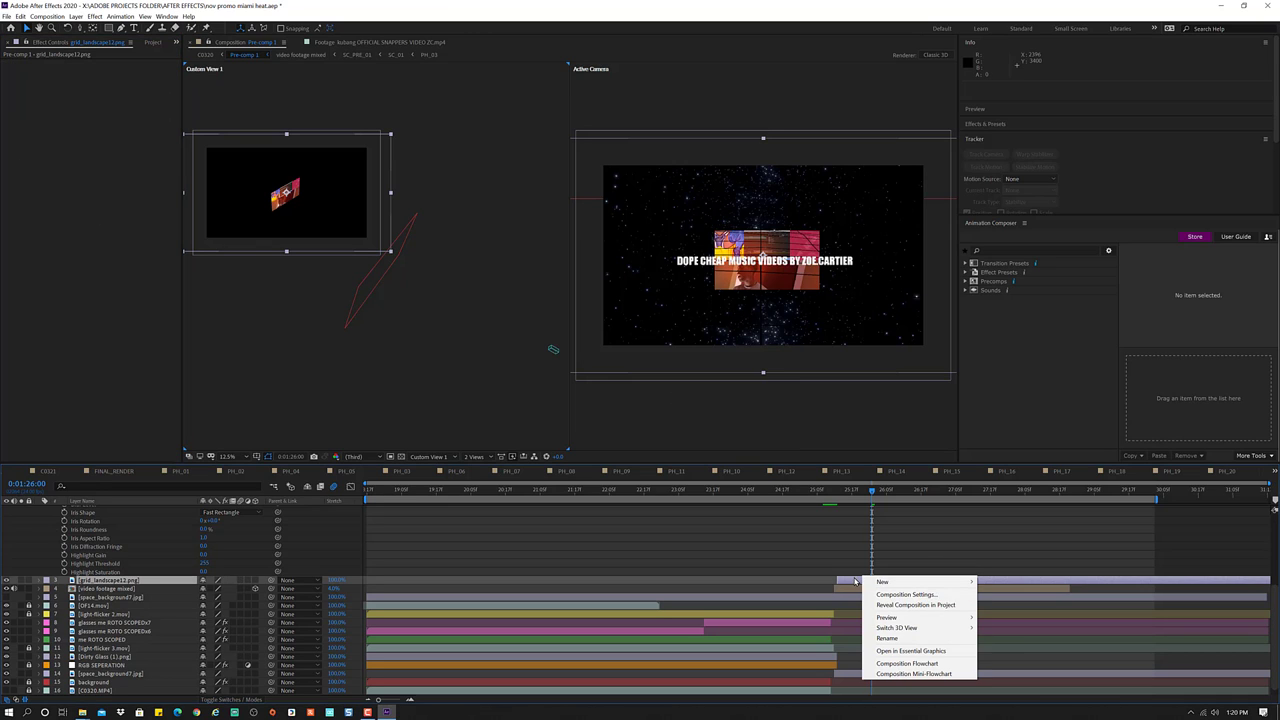
{"action": "left_click", "coordinate": [856, 582]}
{"action": "left_click", "coordinate": [94, 16]}
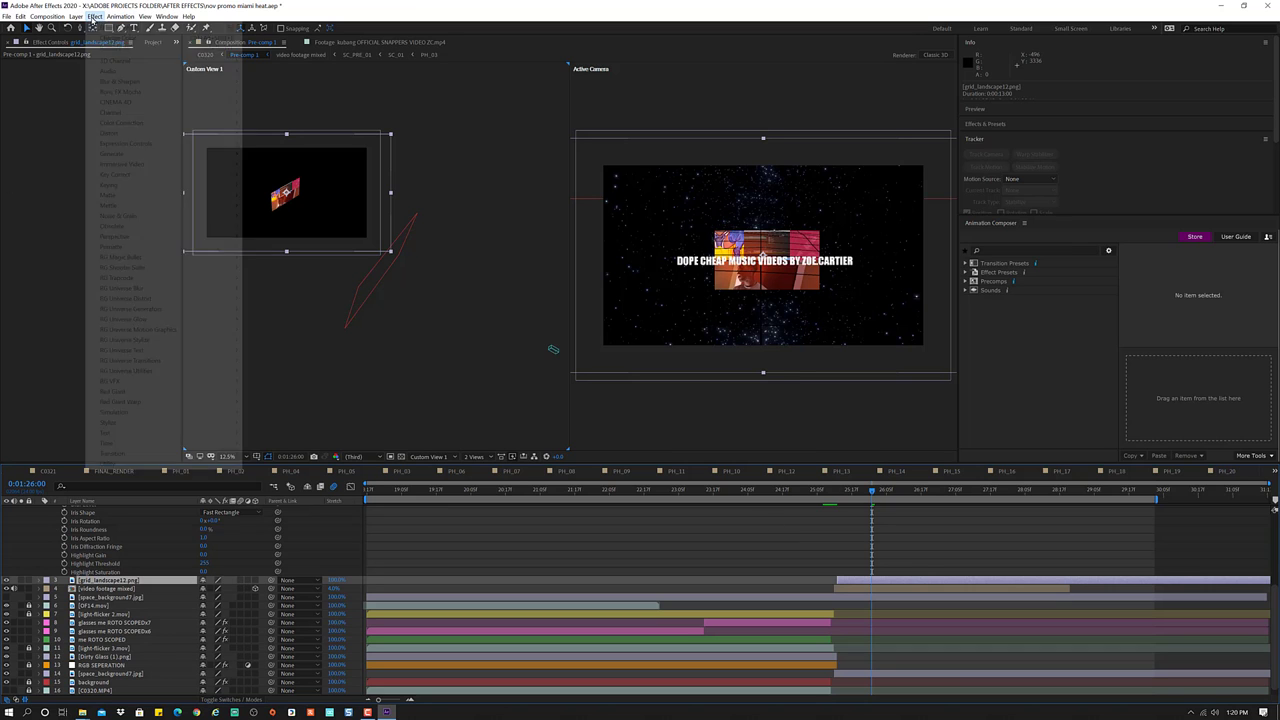
{"action": "mouse_move", "coordinate": [142, 122]}
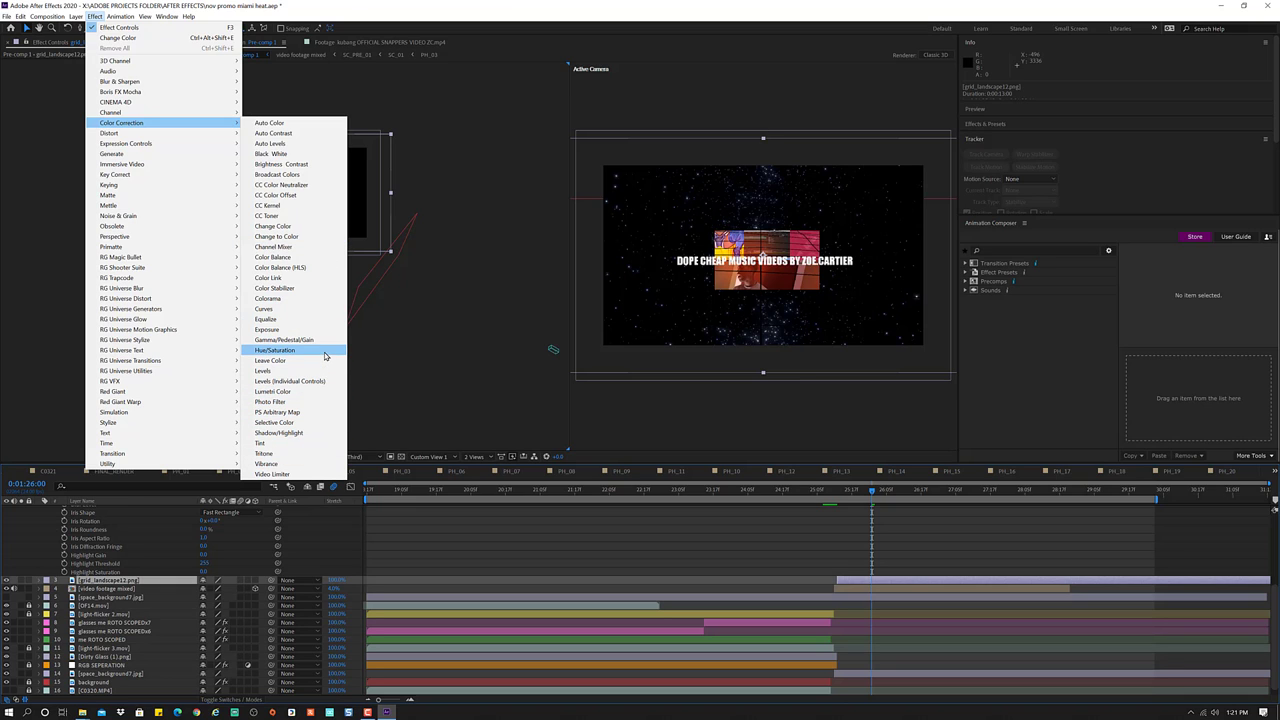
{"action": "left_click", "coordinate": [307, 300]}
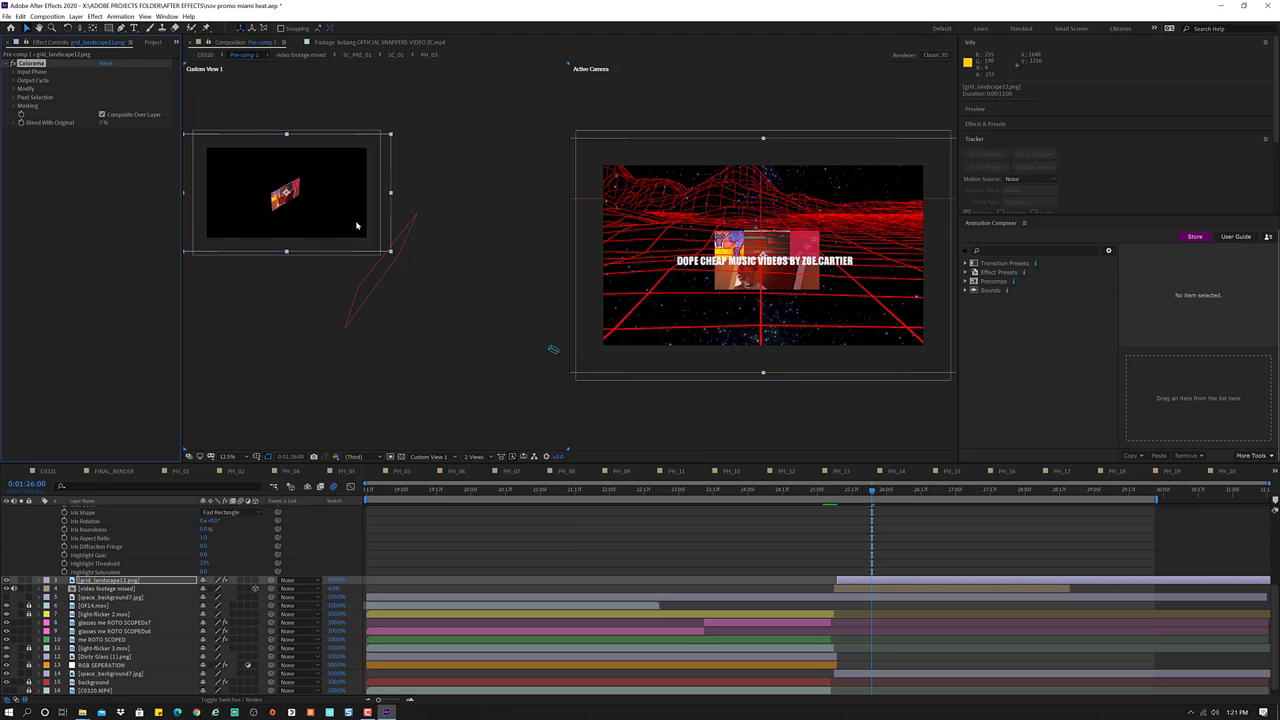
{"action": "mouse_move", "coordinate": [855, 298]}
{"action": "left_mouse_down"}
{"action": "mouse_move", "coordinate": [885, 375]}
{"action": "mouse_move", "coordinate": [874, 327]}
{"action": "left_mouse_up"}
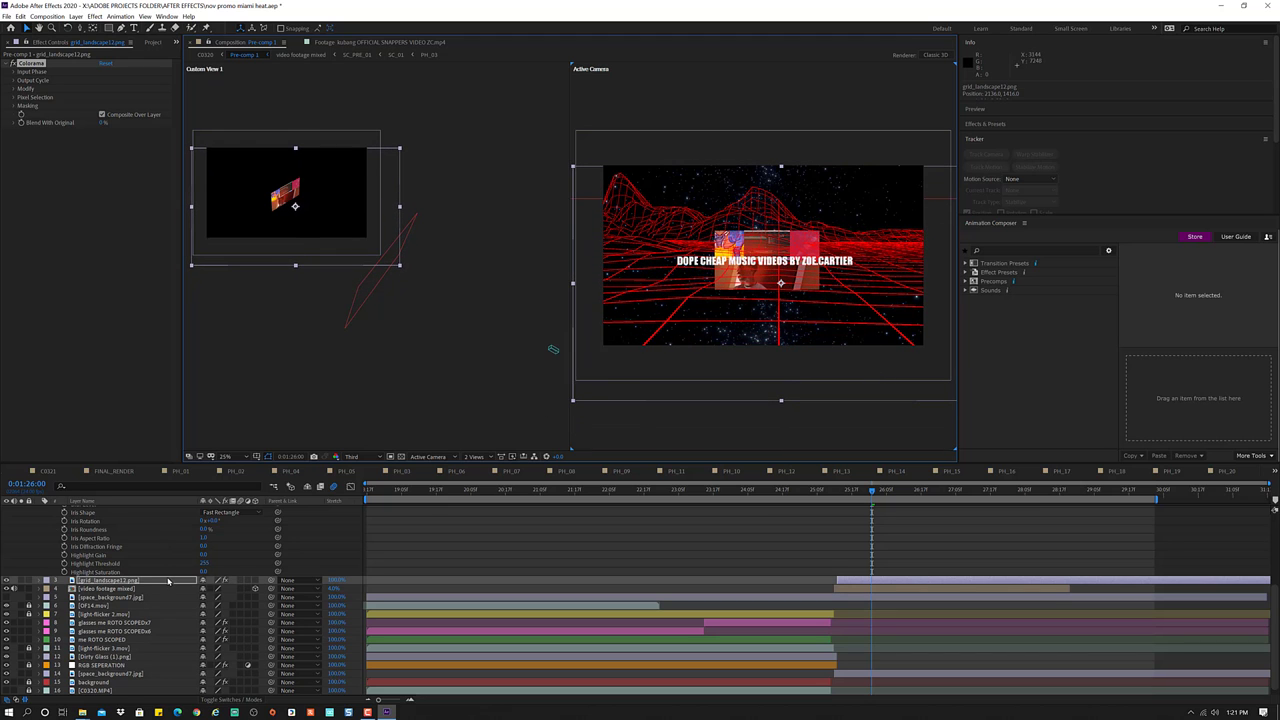
- Move grid_landscape12.png below OF14.mov and nudge the red terrain into place along the frame's bottom
{"action": "mouse_move", "coordinate": [168, 582]}
{"action": "left_mouse_down"}
{"action": "mouse_move", "coordinate": [90, 665]}
{"action": "mouse_move", "coordinate": [120, 604]}
{"action": "left_mouse_up"}
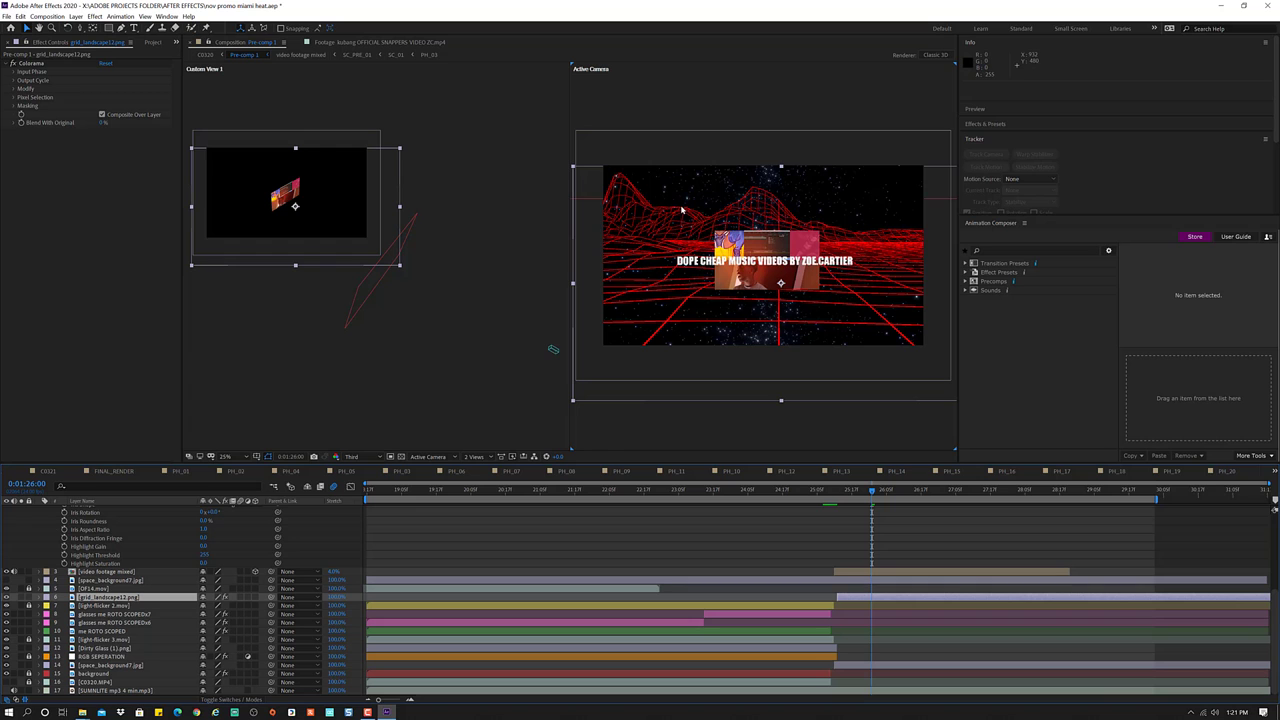
{"action": "key", "text": "shift+Down"}
{"action": "key", "text": "shift+Down"}
{"action": "key", "text": "shift+Down"}
{"action": "key", "text": "shift+Down"}
{"action": "key", "text": "shift+Down"}
{"action": "key", "text": "shift+Down"}
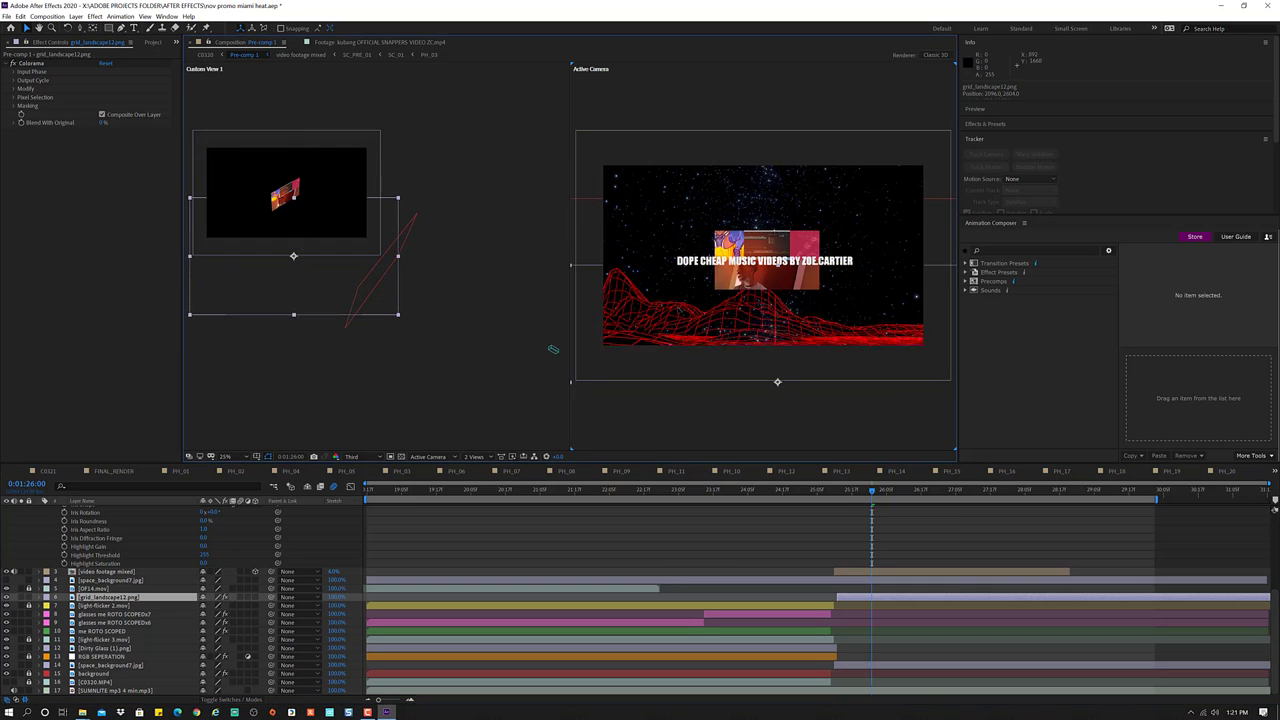
{"action": "key", "text": "shift+Down"}
{"action": "key", "text": "shift+Up"}
{"action": "key", "text": "shift+Left"}
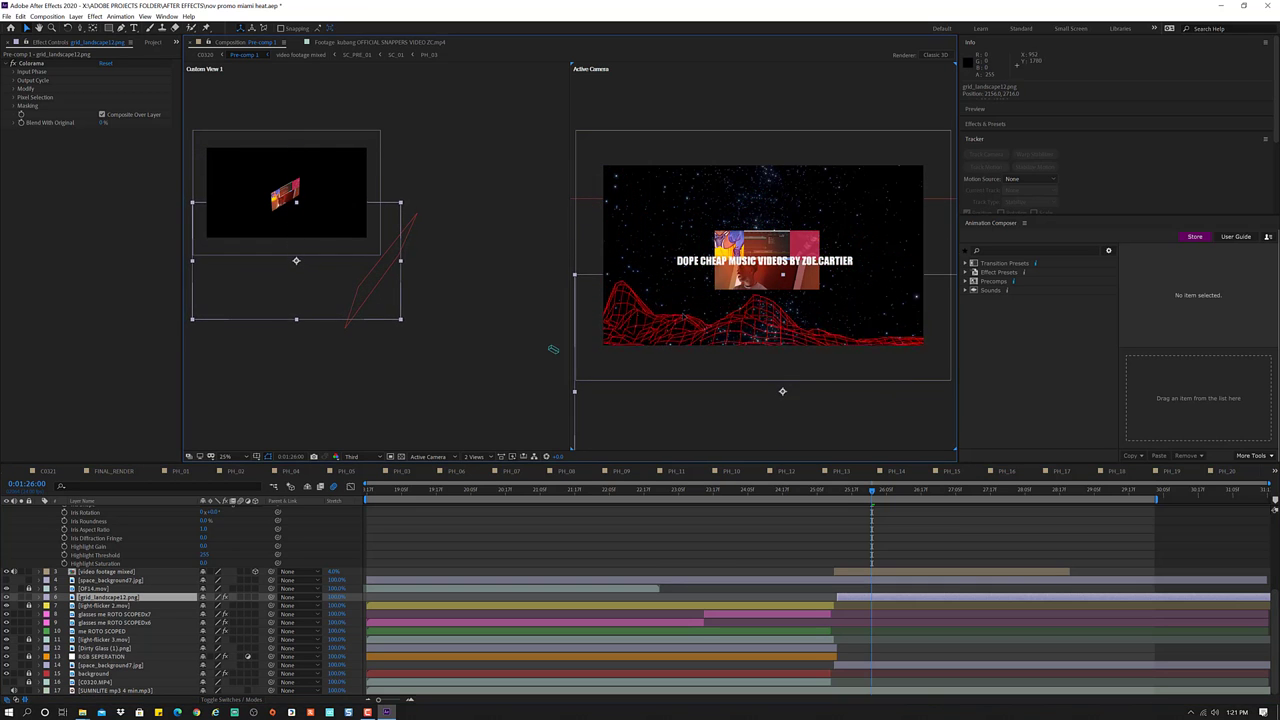
{"action": "key", "text": "shift+Up"}
{"action": "key", "text": "shift+Up"}
{"action": "key", "text": "shift+Left"}
{"action": "key", "text": "shift+Up"}
{"action": "key", "text": "shift+Down"}
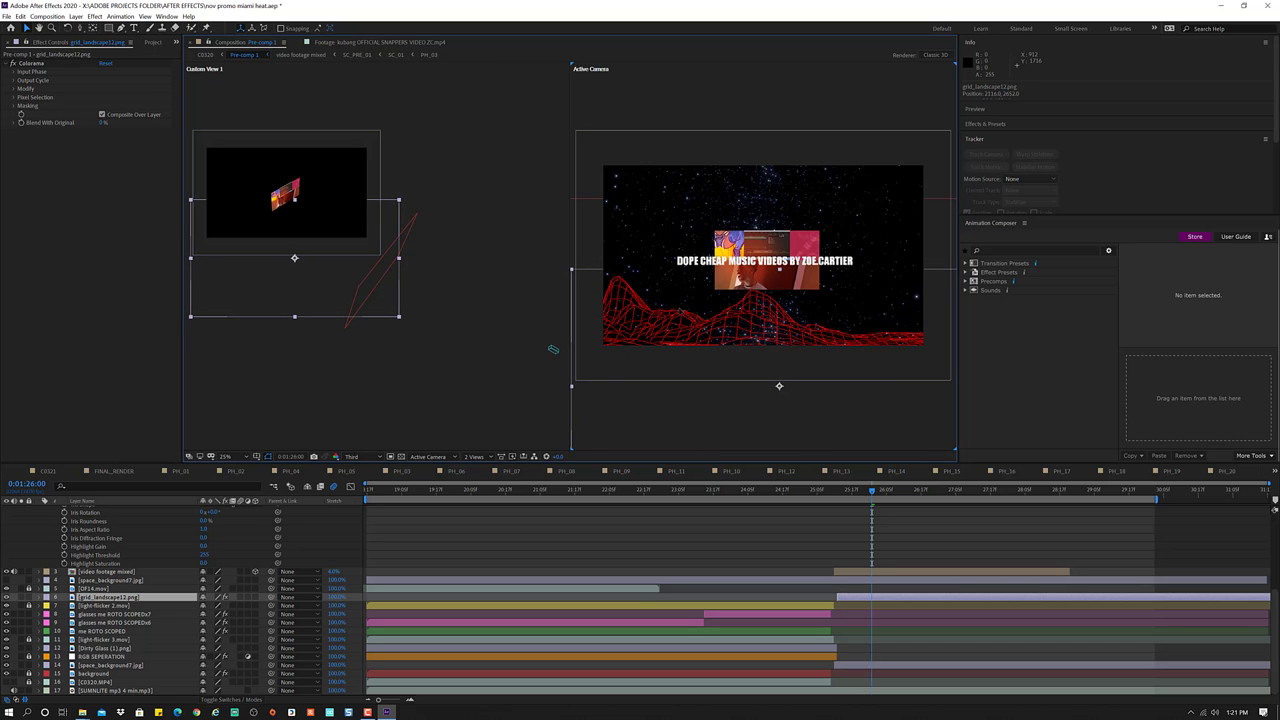
{"action": "left_click_drag", "start_coordinate": [670, 291], "coordinate": [683, 284]}
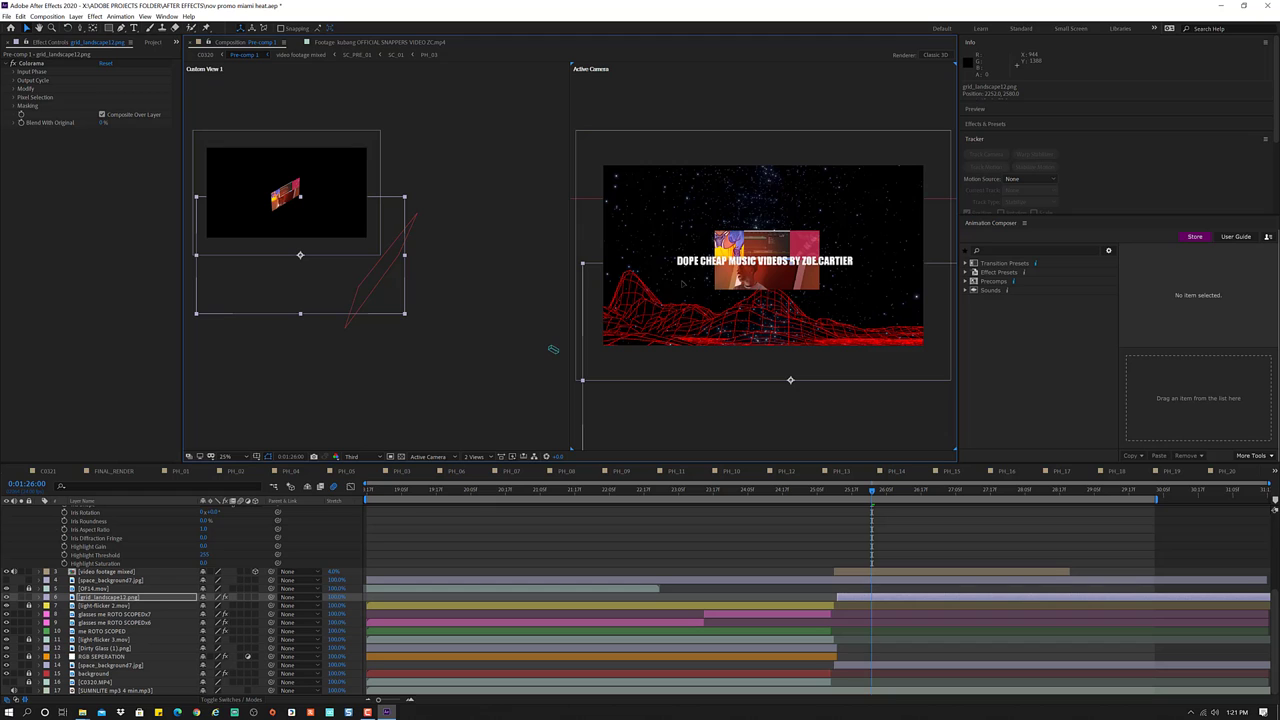
- Apply Simulation > Wave World to grid_landscape12.png for a white-and-green wireframe preview
{"action": "left_click", "coordinate": [94, 16]}
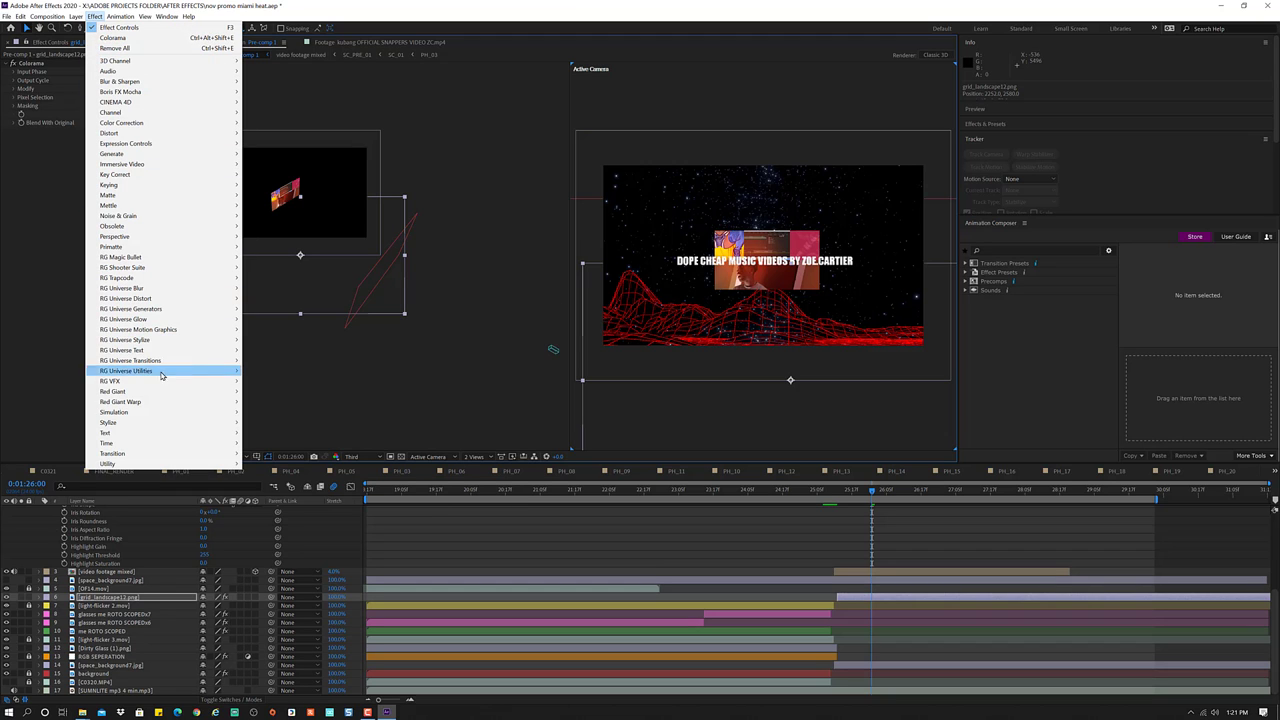
{"action": "mouse_move", "coordinate": [176, 311]}
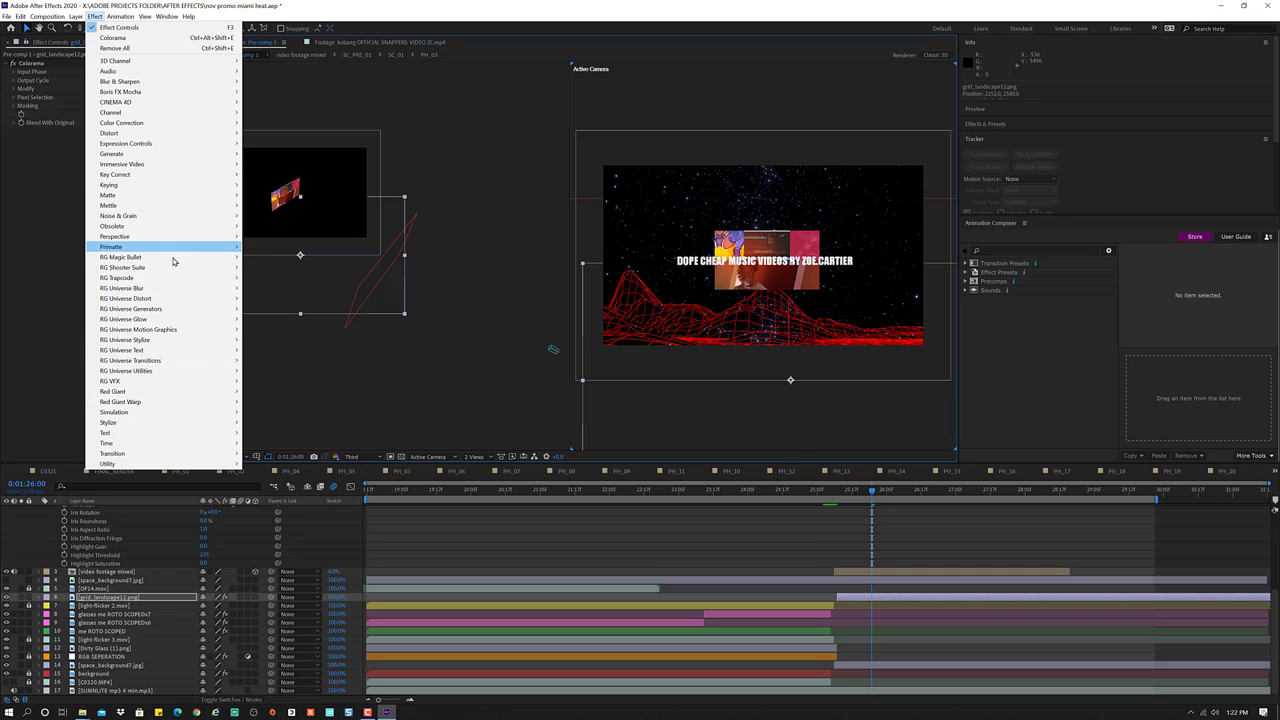
{"action": "mouse_move", "coordinate": [186, 443]}
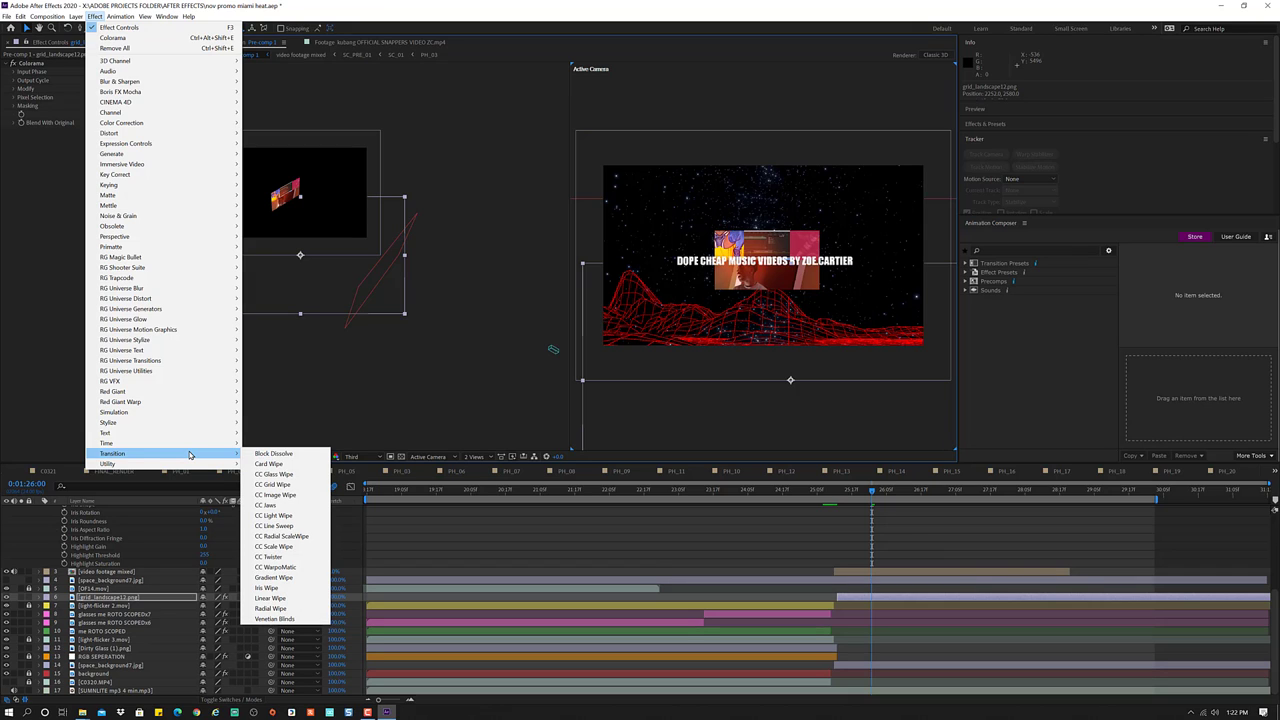
{"action": "mouse_move", "coordinate": [184, 420]}
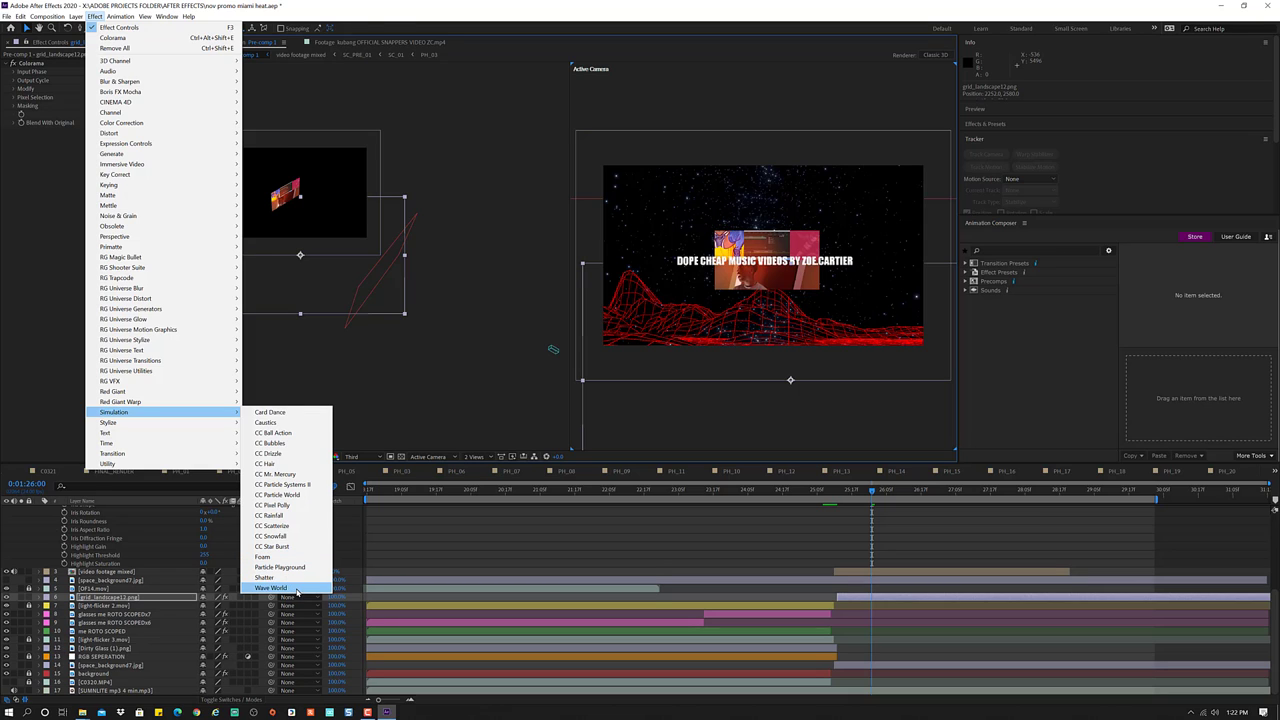
{"action": "left_click", "coordinate": [296, 589]}
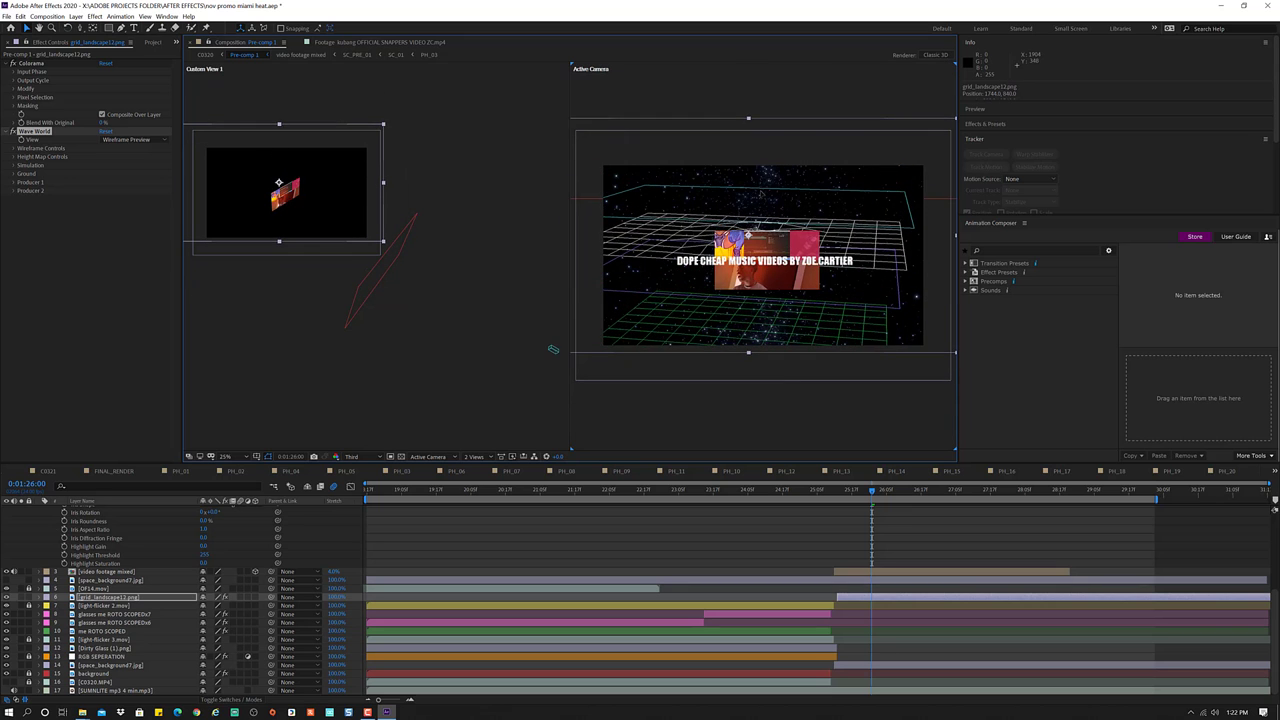
- Try Wave World's wireframe rotation, tilt and simulation downsampling, then delete the effect
{"action": "left_click", "coordinate": [15, 148]}
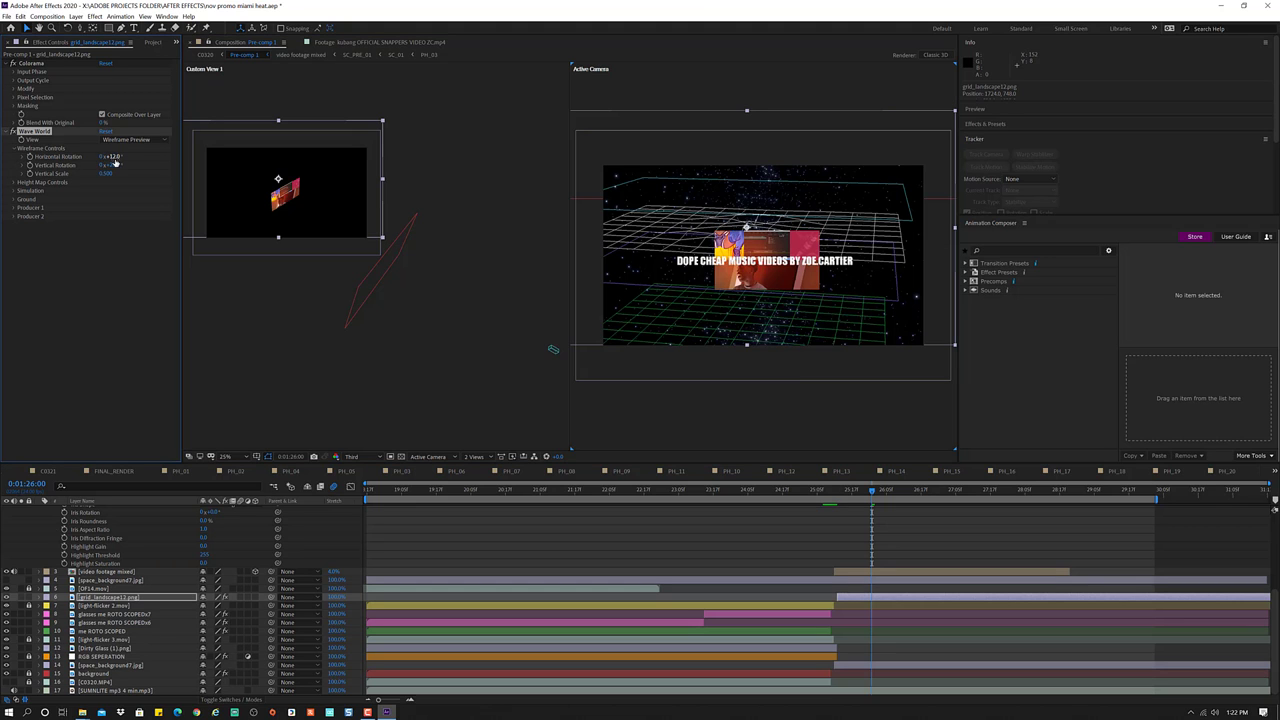
{"action": "mouse_move", "coordinate": [114, 156]}
{"action": "left_mouse_down"}
{"action": "mouse_move", "coordinate": [147, 158]}
{"action": "mouse_move", "coordinate": [131, 177]}
{"action": "left_mouse_up"}
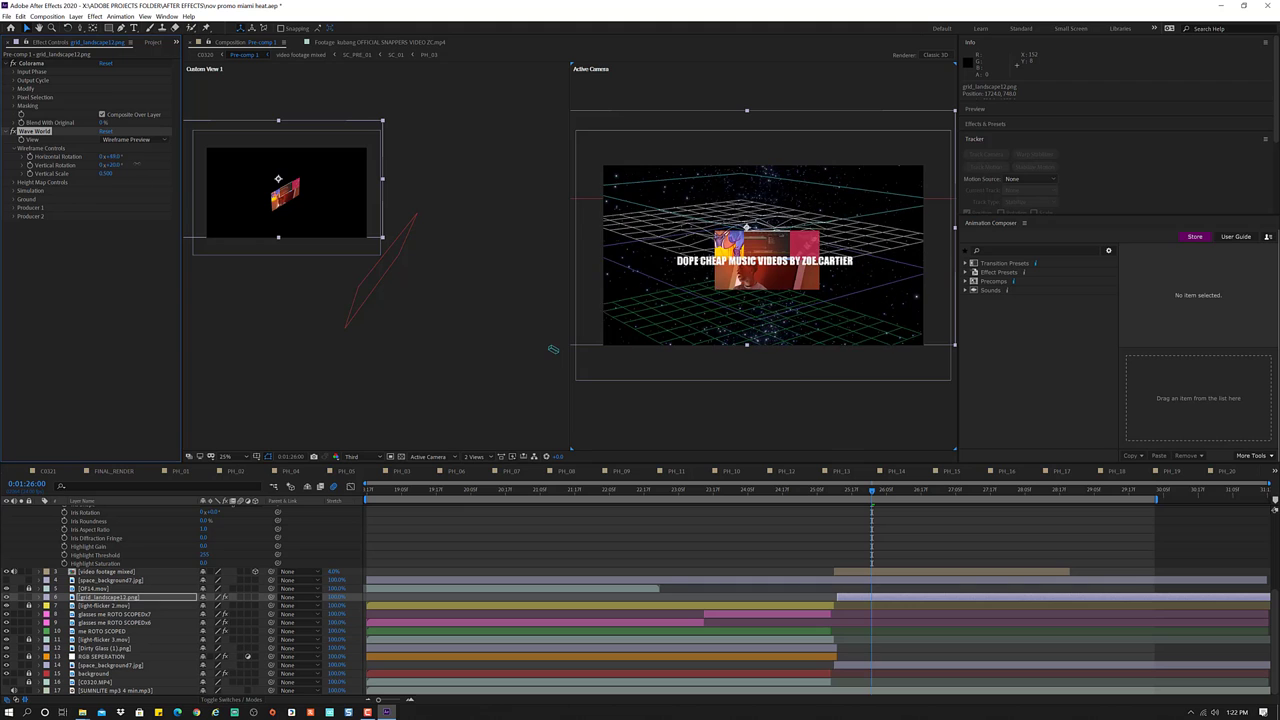
{"action": "left_click", "coordinate": [113, 174]}
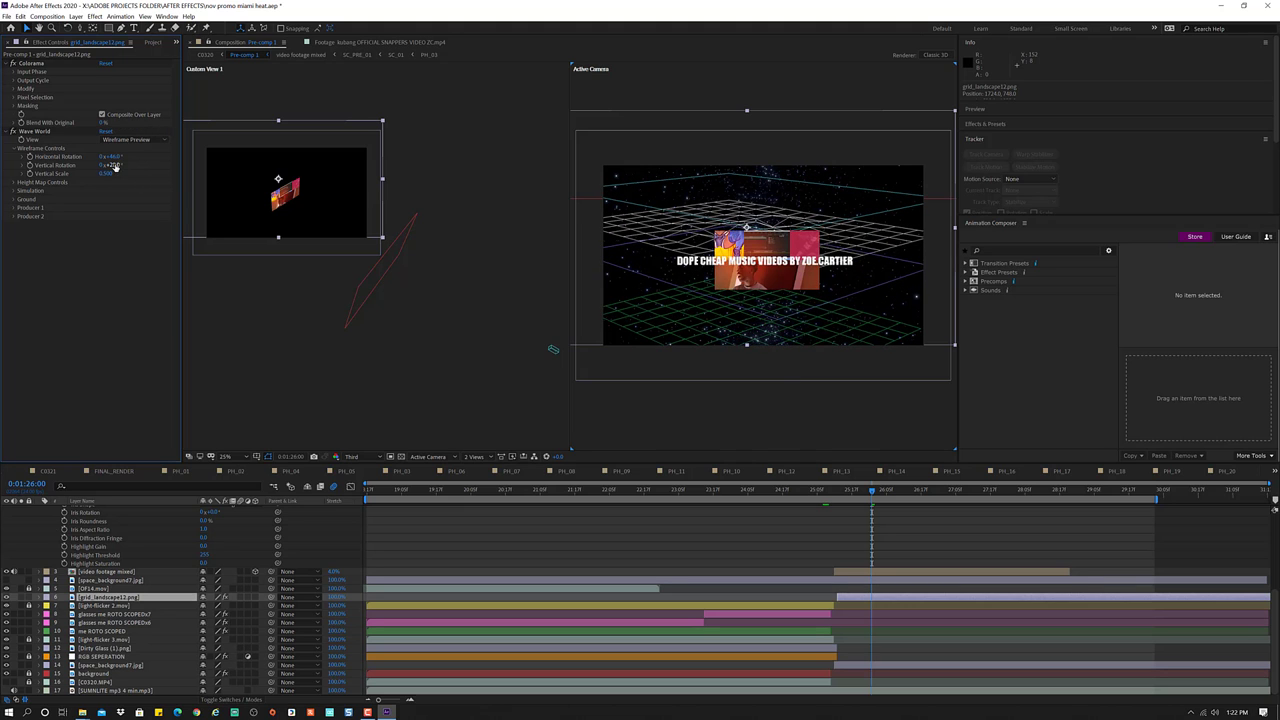
{"action": "mouse_move", "coordinate": [108, 165]}
{"action": "left_mouse_down"}
{"action": "mouse_move", "coordinate": [177, 161]}
{"action": "mouse_move", "coordinate": [124, 170]}
{"action": "left_mouse_up"}
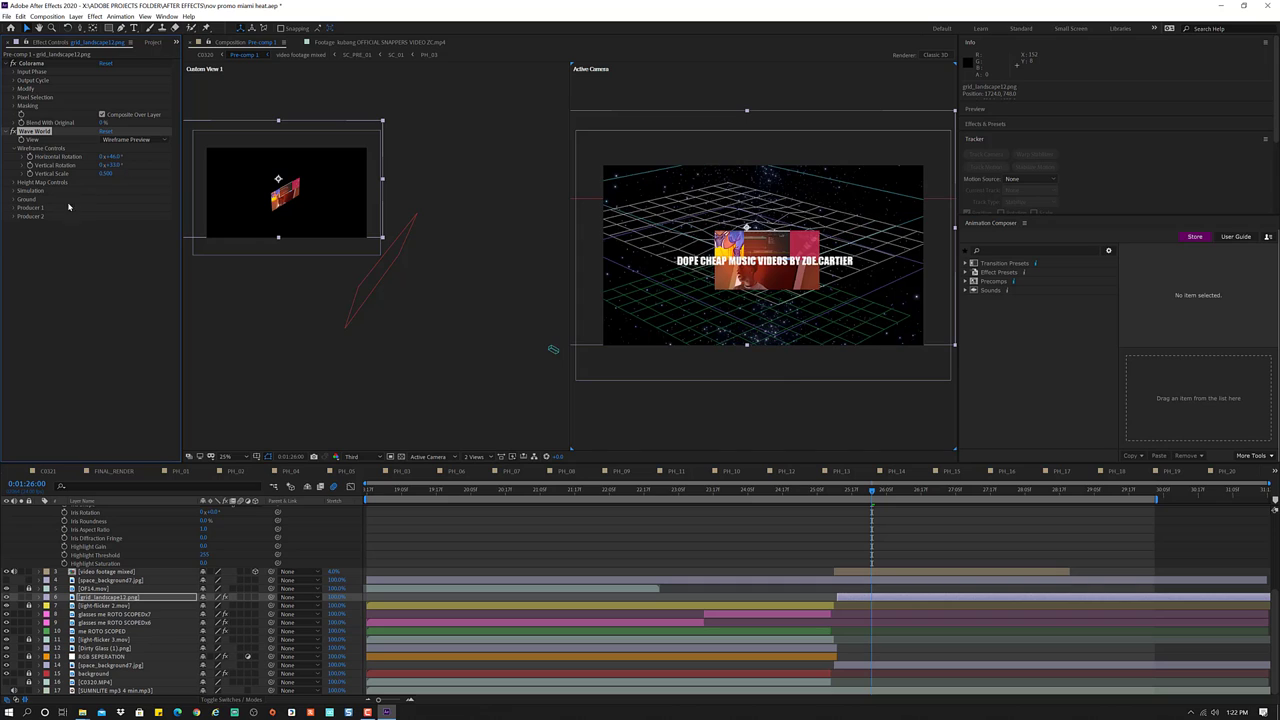
{"action": "left_click", "coordinate": [13, 190]}
{"action": "left_click", "coordinate": [102, 207]}
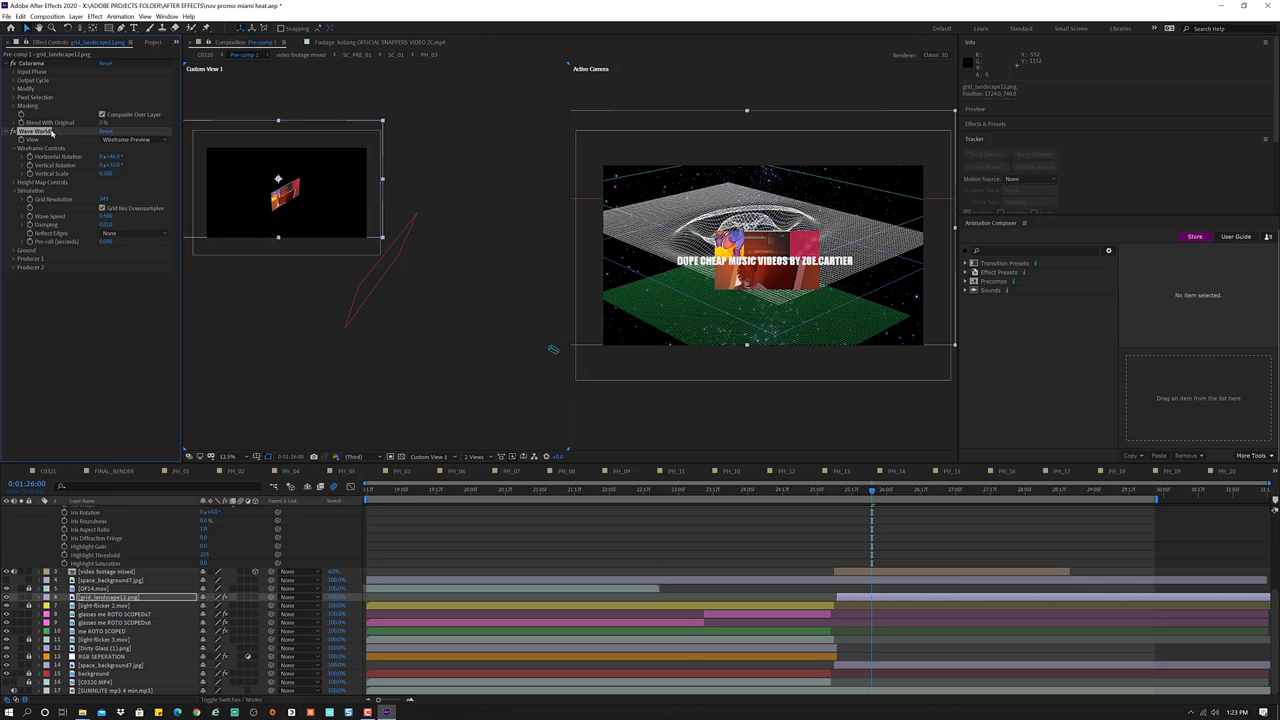
{"action": "key", "text": "Delete"}
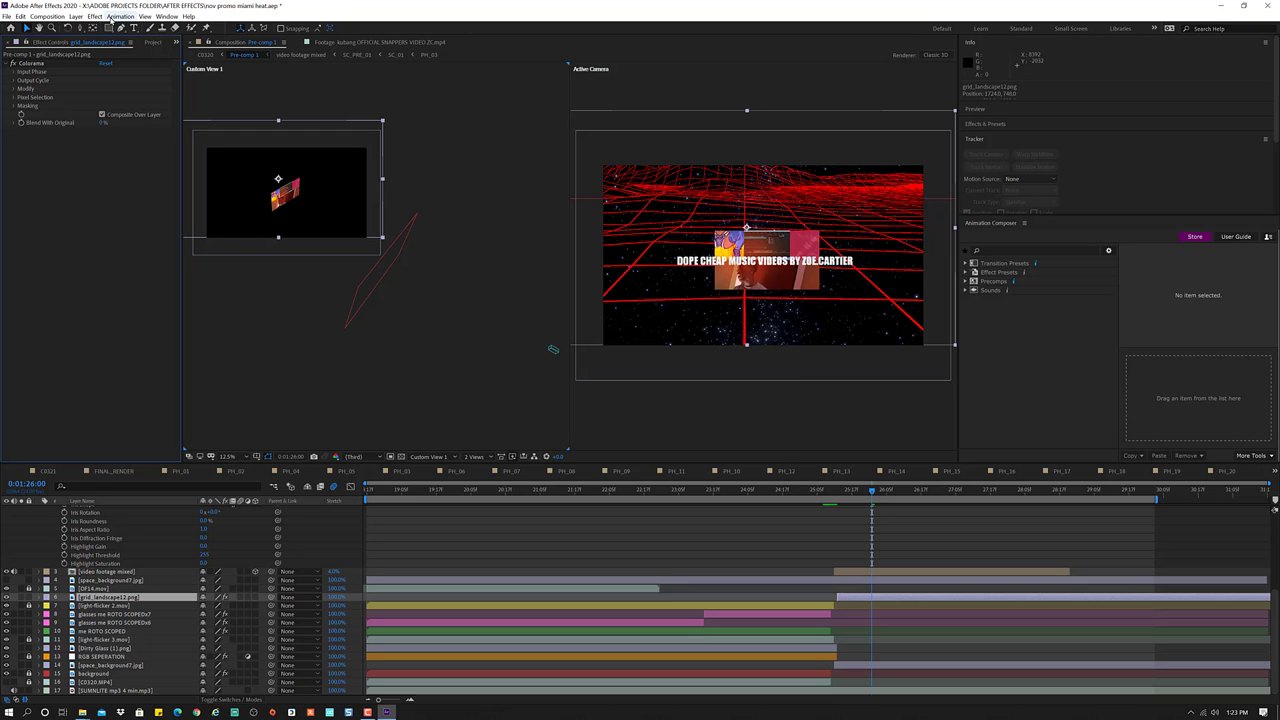
- Add a Generate > Paint Bucket effect to the grid layer, then undo it
{"action": "left_click", "coordinate": [116, 17]}
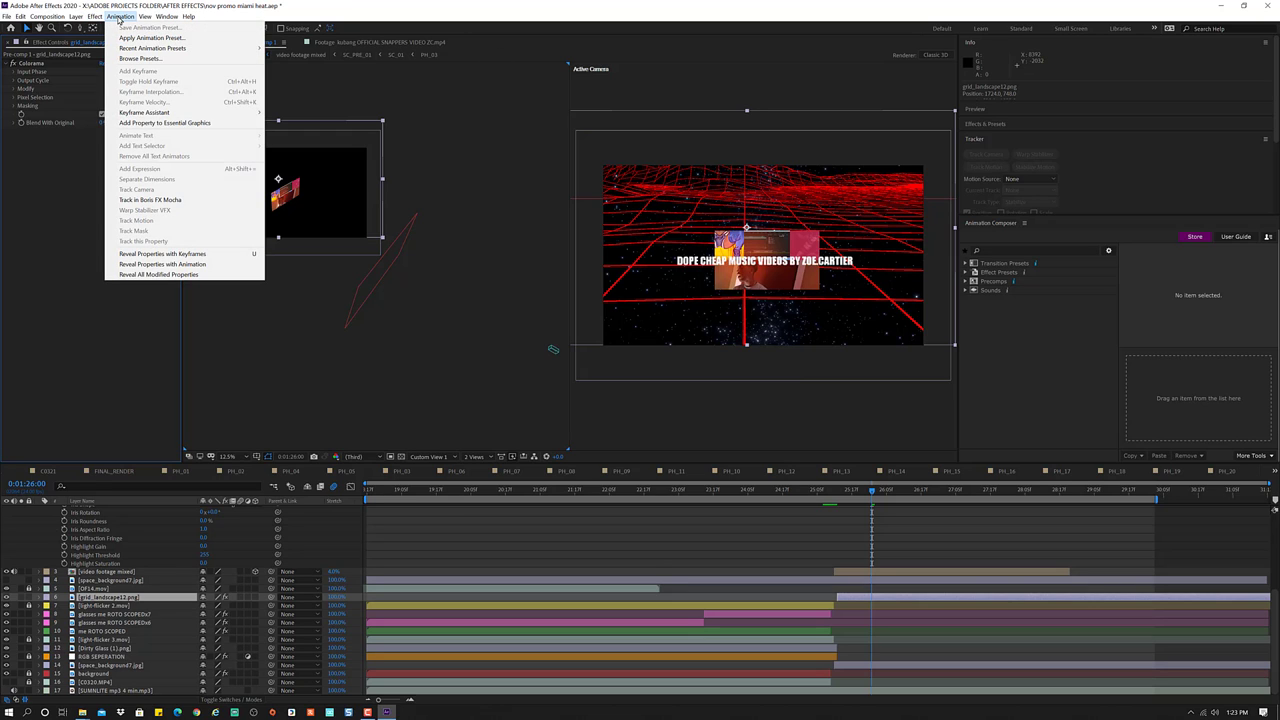
{"action": "left_click", "coordinate": [118, 17]}
{"action": "left_click", "coordinate": [145, 17]}
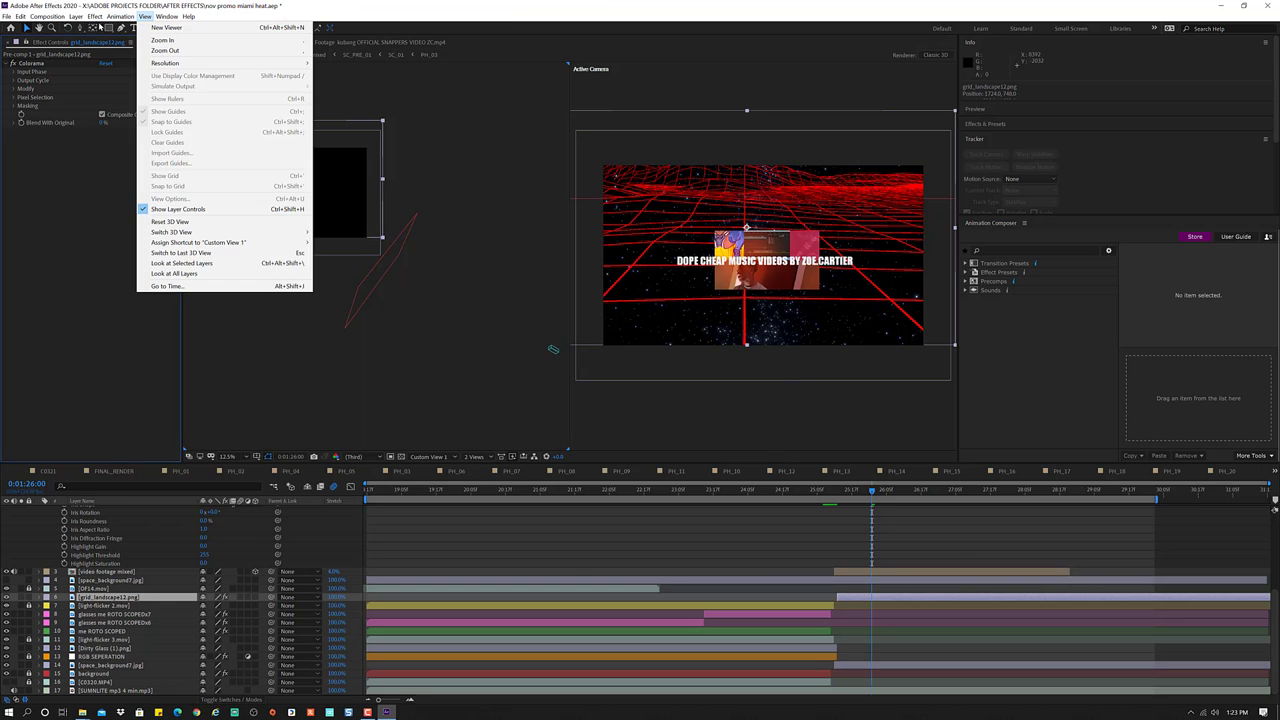
{"action": "left_click", "coordinate": [95, 17]}
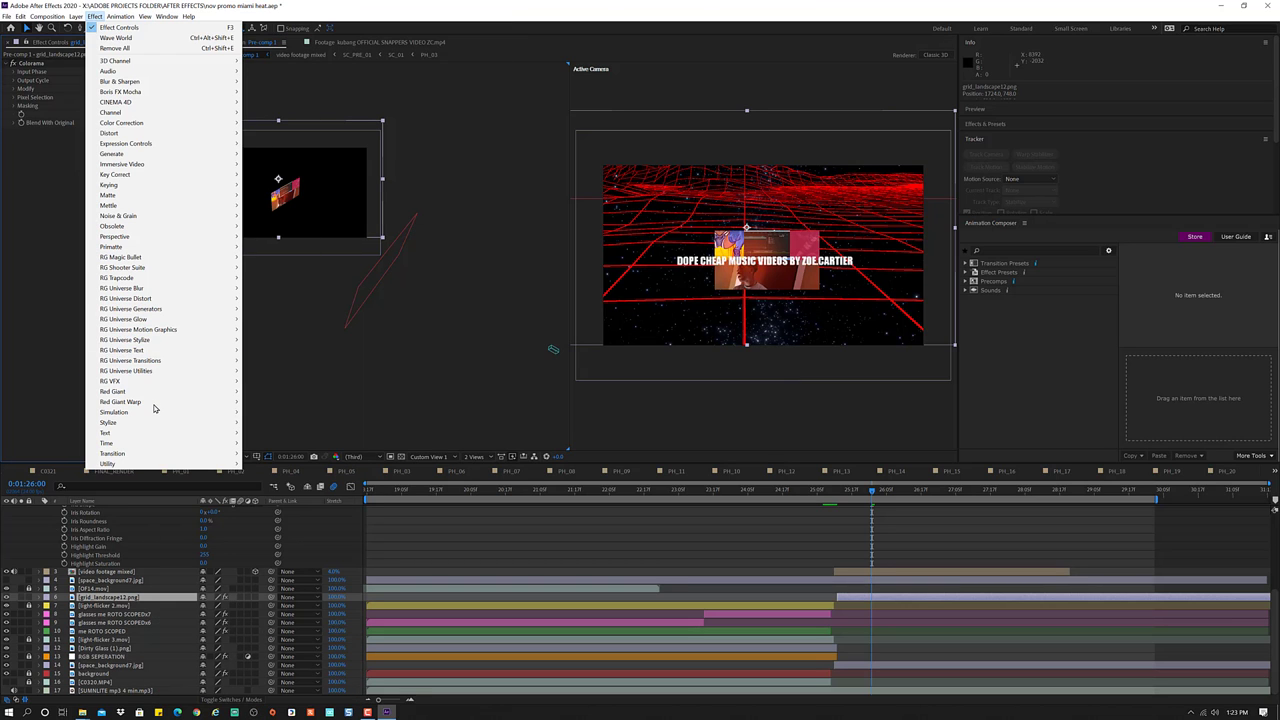
{"action": "mouse_move", "coordinate": [232, 154]}
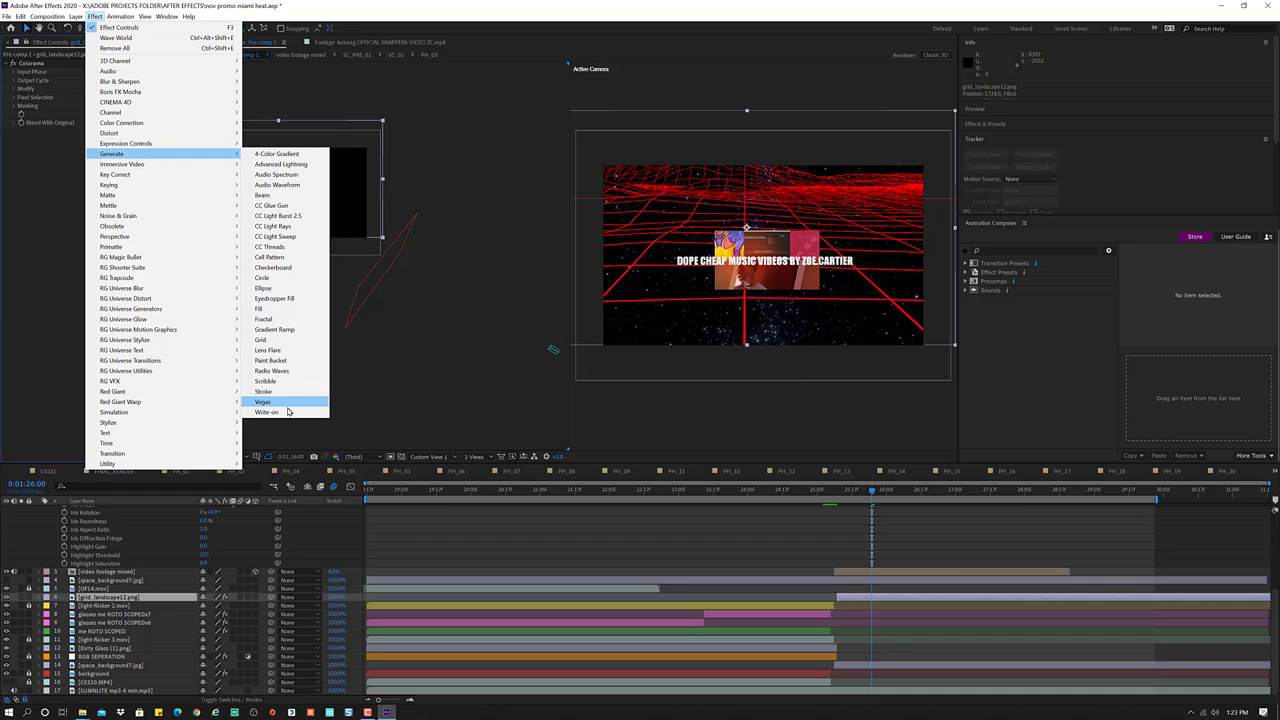
{"action": "left_click", "coordinate": [300, 361]}
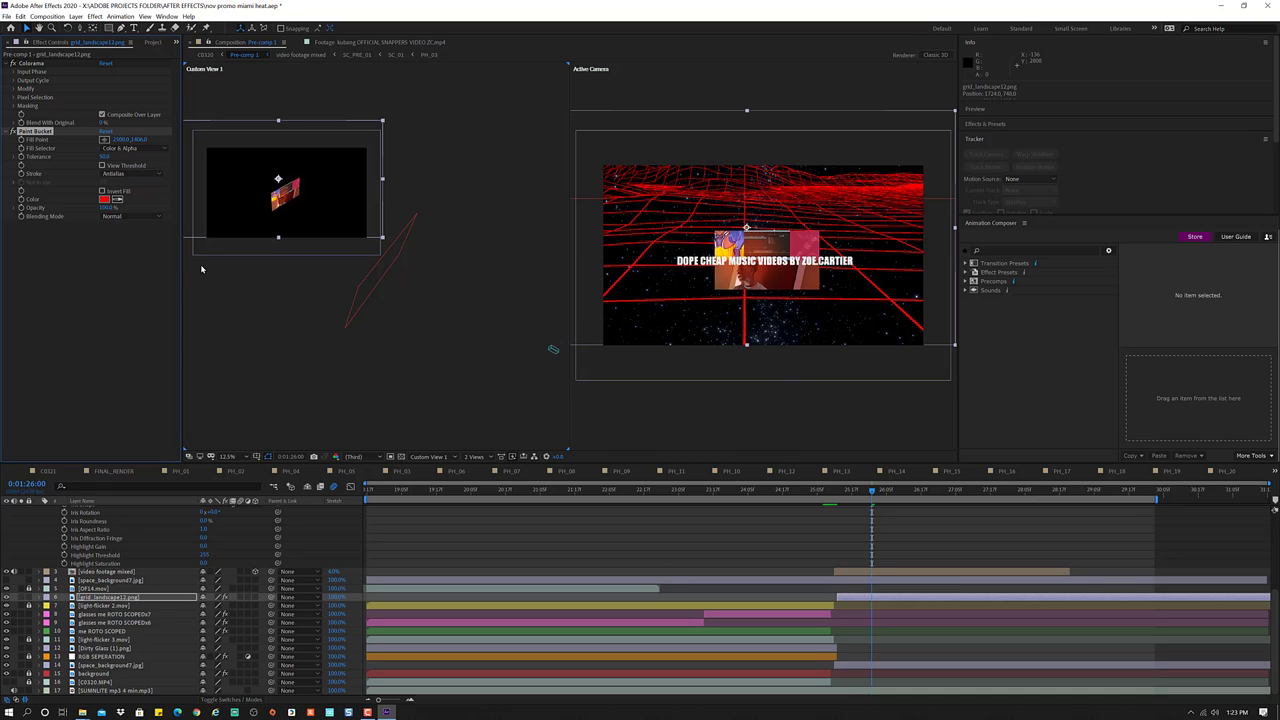
{"action": "key", "text": "ctrl+z"}
- Add a Distort > Offset effect to grid_landscape12.png
{"action": "left_click", "coordinate": [94, 16]}
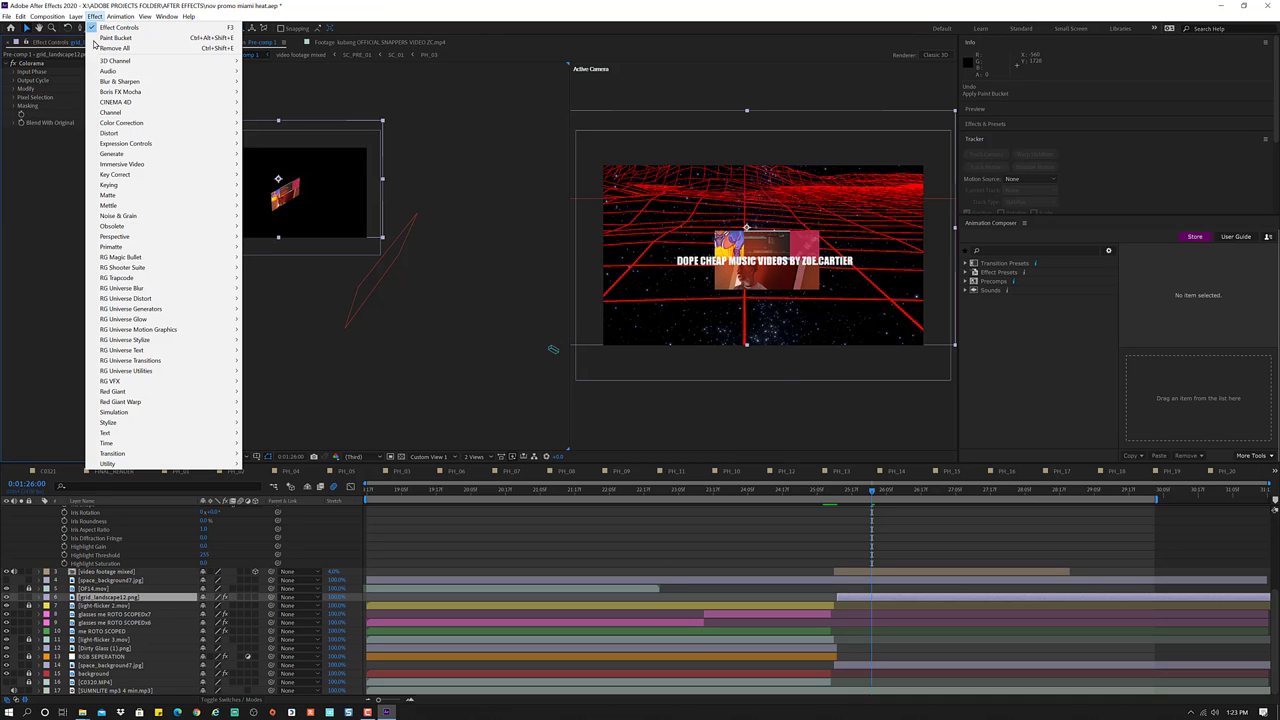
{"action": "mouse_move", "coordinate": [140, 112]}
{"action": "mouse_move", "coordinate": [163, 134]}
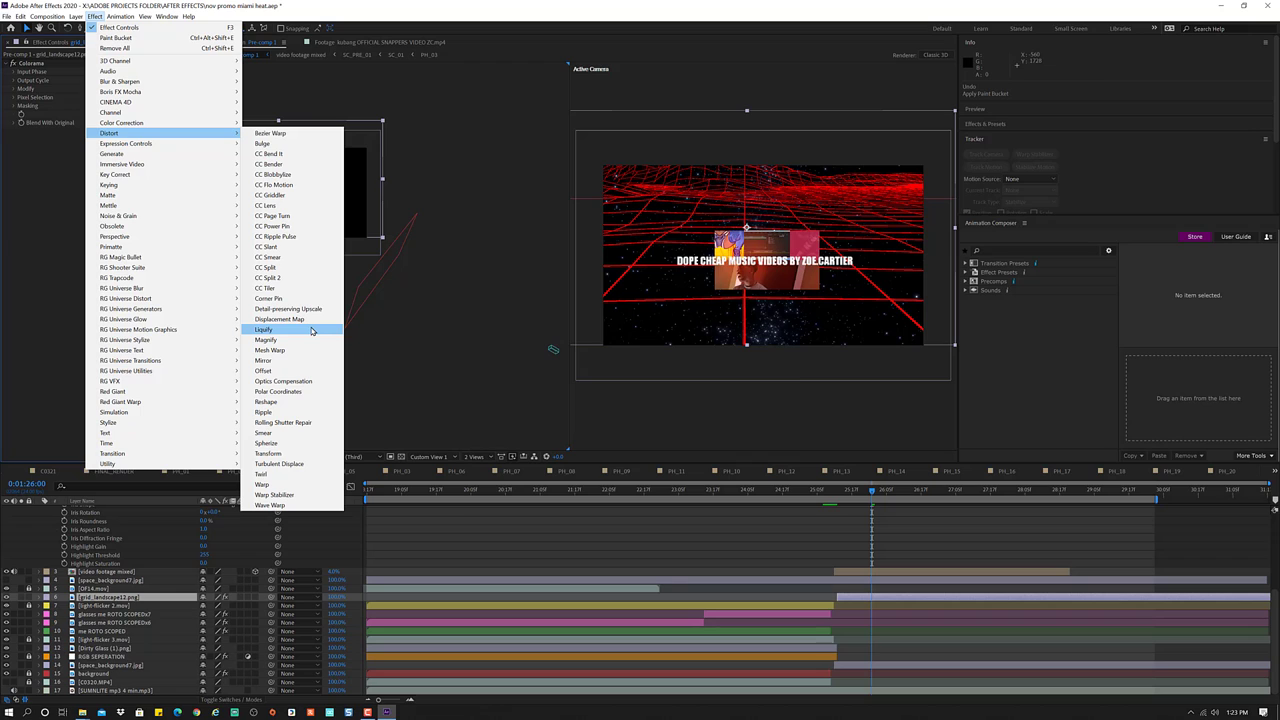
{"action": "left_click", "coordinate": [300, 372]}
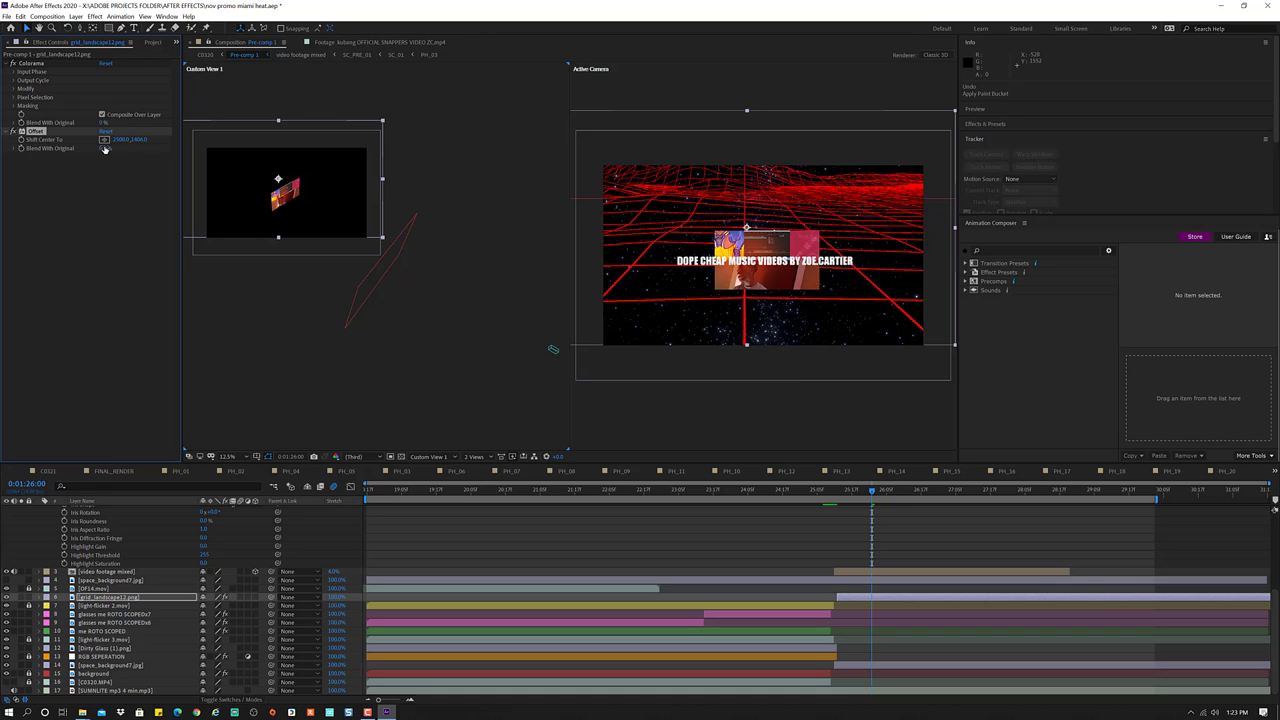
- Scrub Offset's Shift Center To and Colorama's Blend With Original, sliding the red grid sideways
{"action": "left_click_drag", "start_coordinate": [105, 148], "coordinate": [140, 139]}
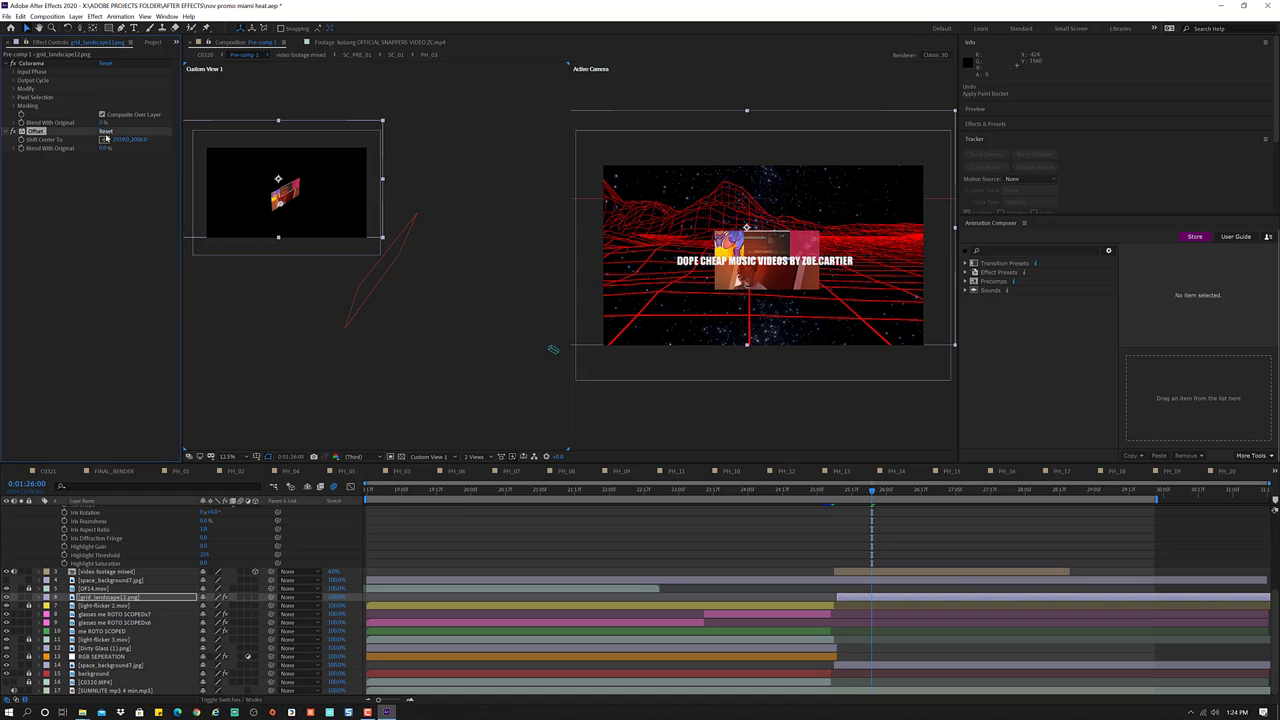
{"action": "left_click", "coordinate": [31, 63]}
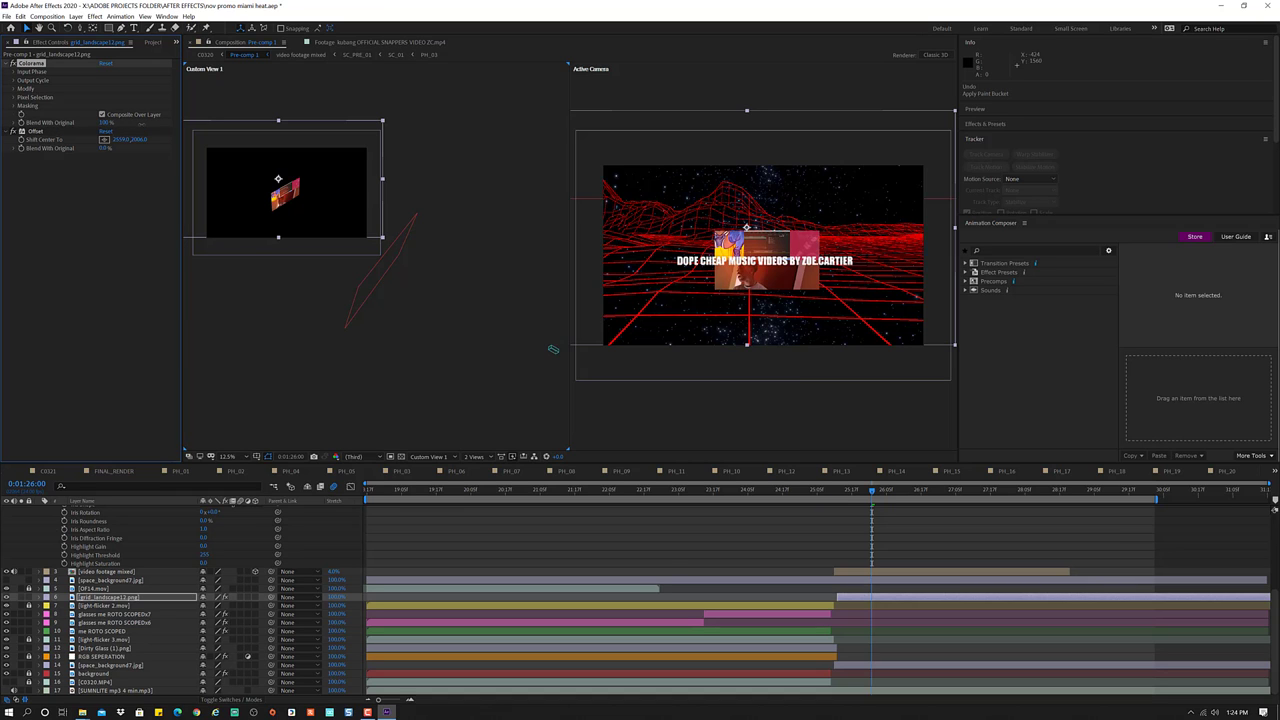
{"action": "left_click_drag", "start_coordinate": [106, 122], "coordinate": [112, 122]}
{"action": "left_click", "coordinate": [35, 131]}
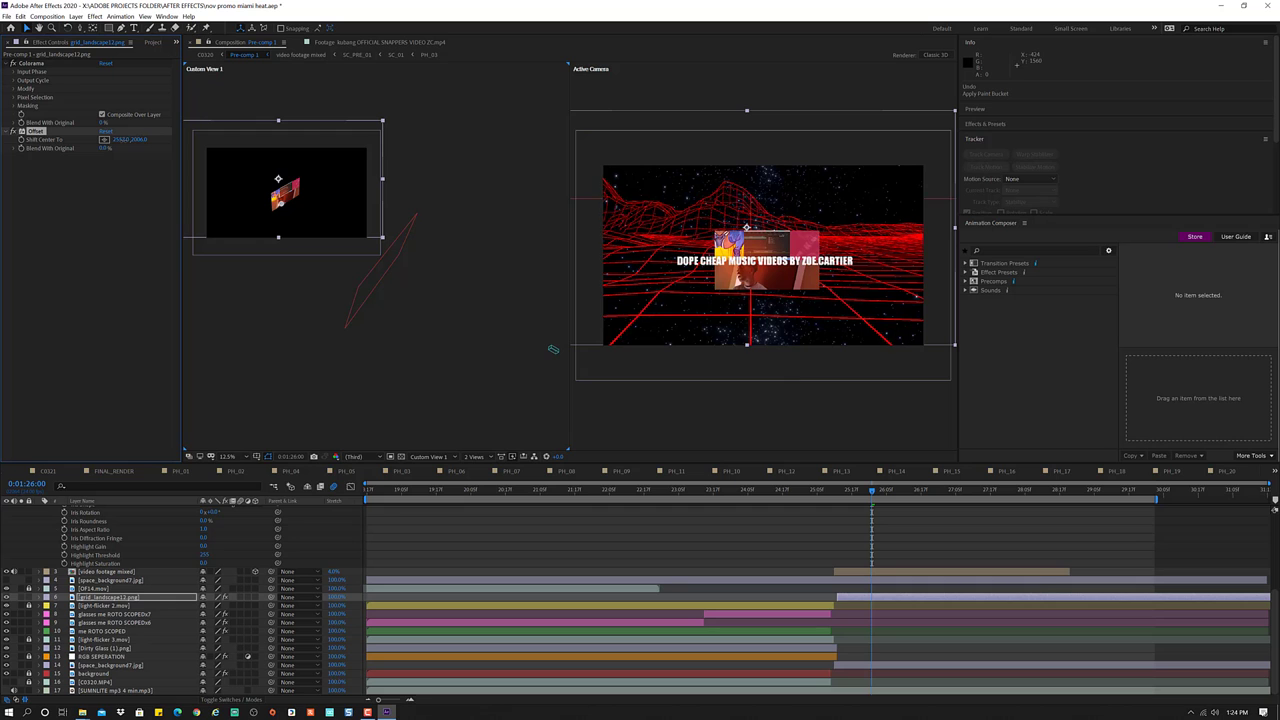
{"action": "left_click_drag", "start_coordinate": [118, 139], "coordinate": [130, 139]}
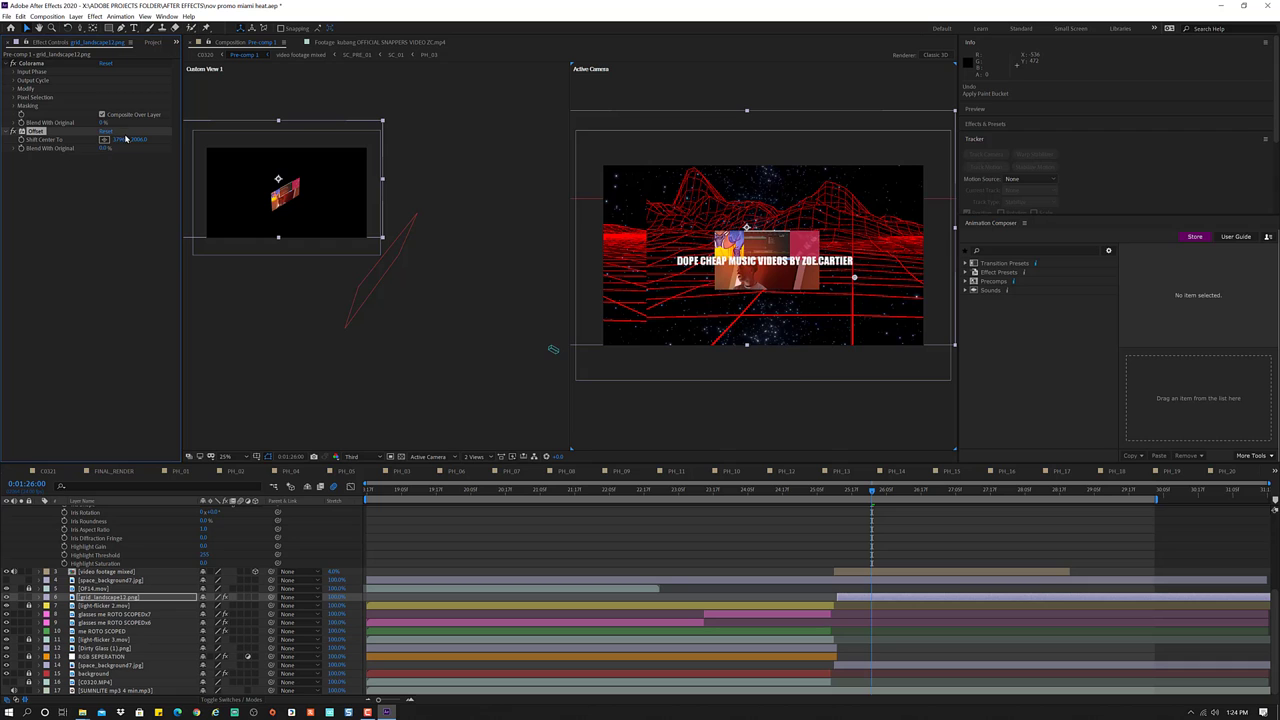
{"action": "mouse_move", "coordinate": [122, 140]}
{"action": "left_mouse_down"}
{"action": "mouse_move", "coordinate": [110, 140]}
{"action": "mouse_move", "coordinate": [140, 140]}
{"action": "left_mouse_up"}
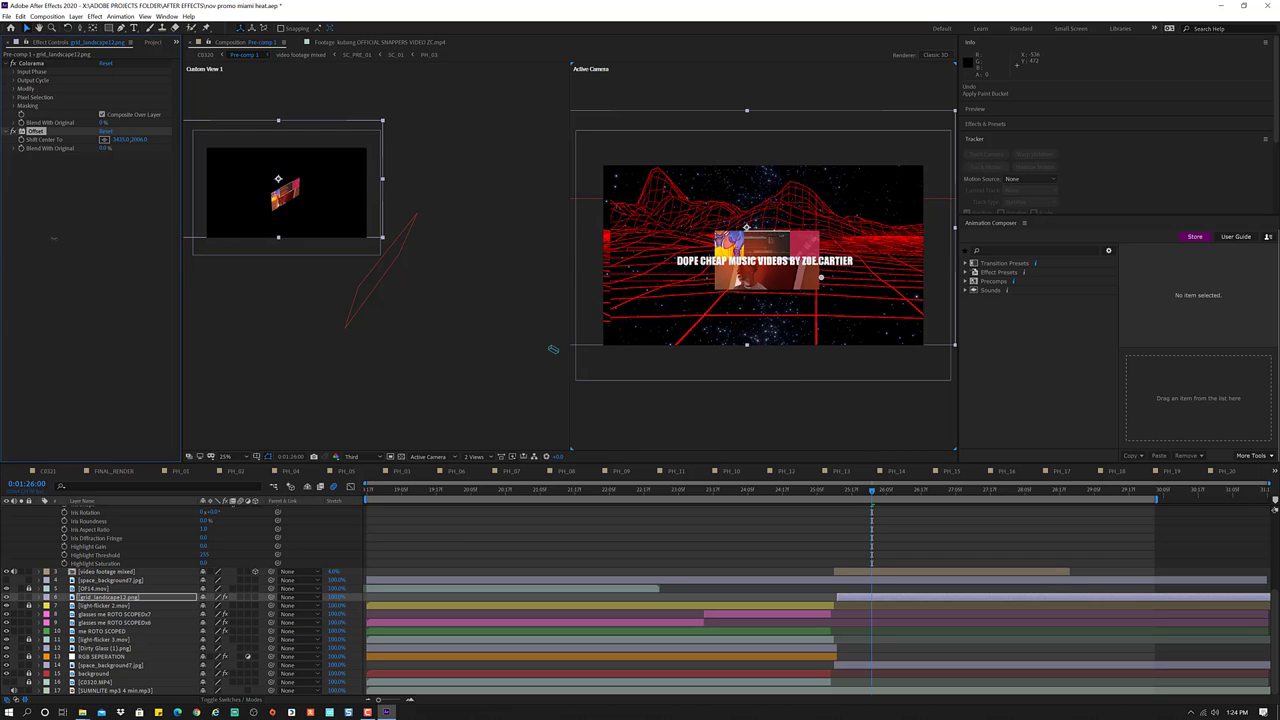
{"action": "mouse_move", "coordinate": [122, 140]}
{"action": "left_mouse_down"}
{"action": "mouse_move", "coordinate": [101, 171]}
{"action": "mouse_move", "coordinate": [160, 140]}
{"action": "left_mouse_up"}
- Refine the Shift Center To values until mountain peaks rise on both sides of the title
{"action": "left_click", "coordinate": [144, 140]}
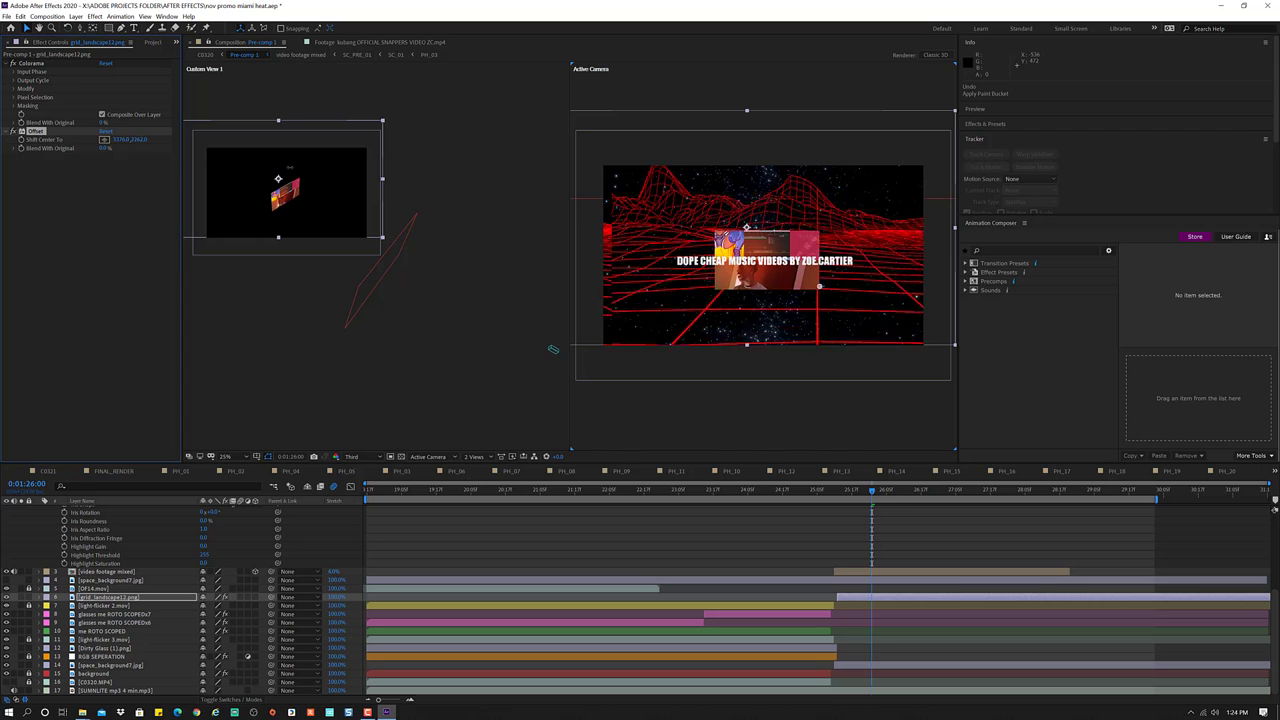
{"action": "left_click", "coordinate": [195, 180]}
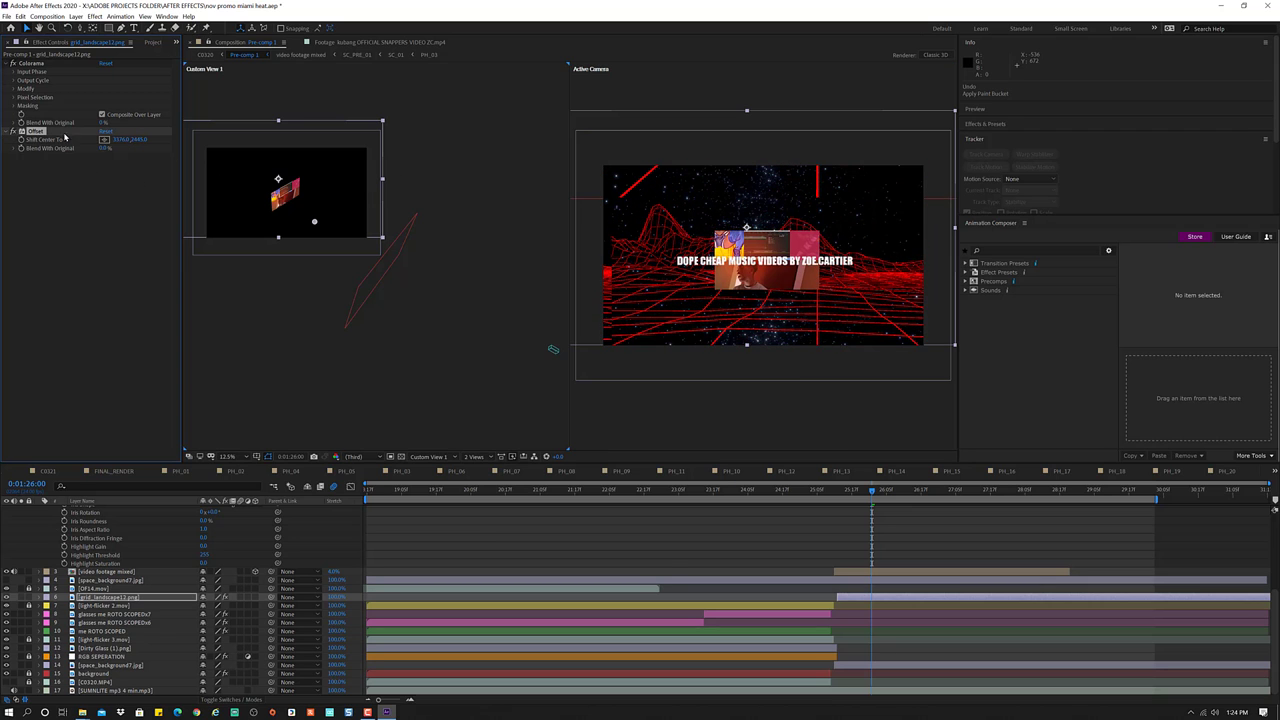
{"action": "mouse_move", "coordinate": [117, 139]}
{"action": "left_mouse_down"}
{"action": "mouse_move", "coordinate": [95, 139]}
{"action": "mouse_move", "coordinate": [150, 139]}
{"action": "left_mouse_up"}
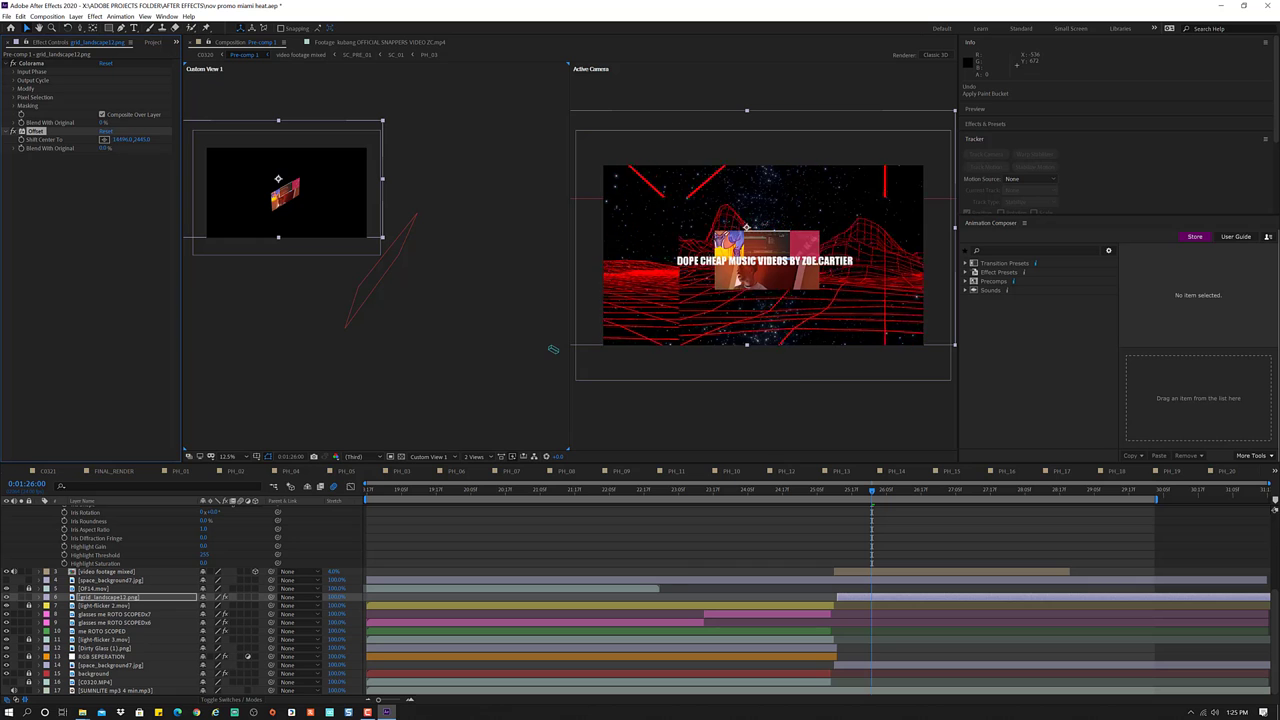
{"action": "left_click_drag", "start_coordinate": [150, 139], "coordinate": [178, 139]}
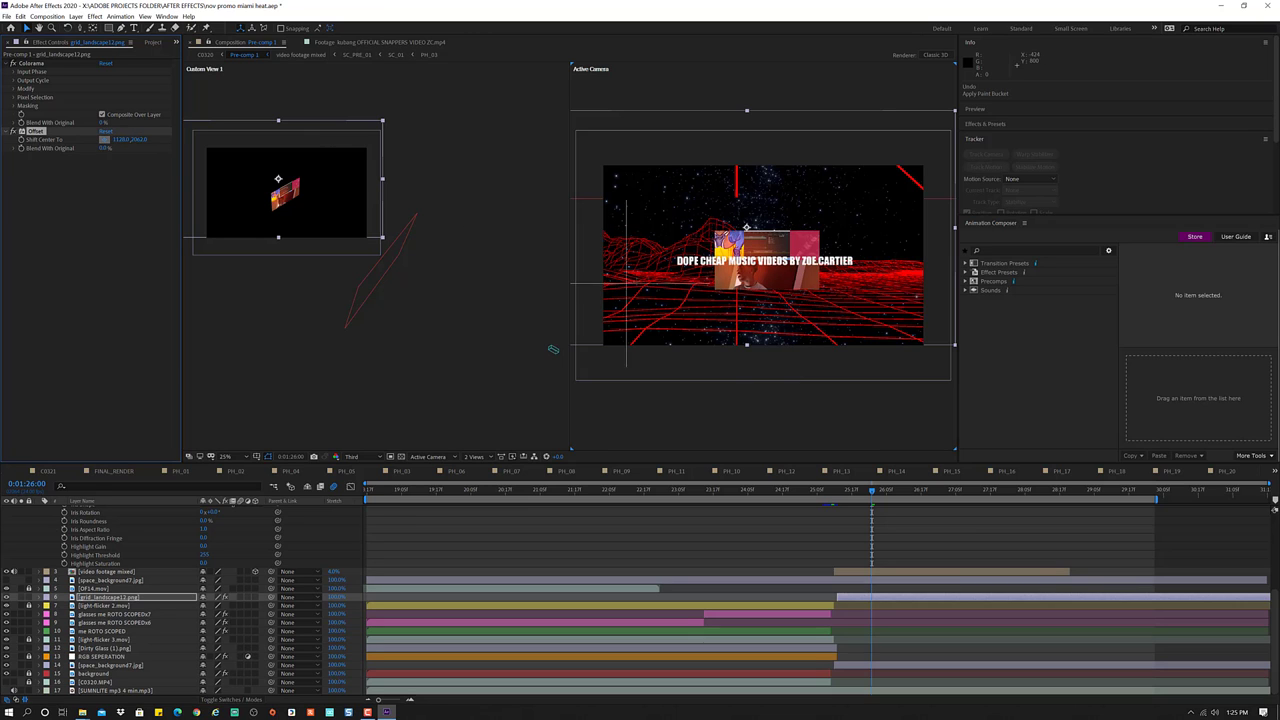
{"action": "left_click", "coordinate": [638, 282]}
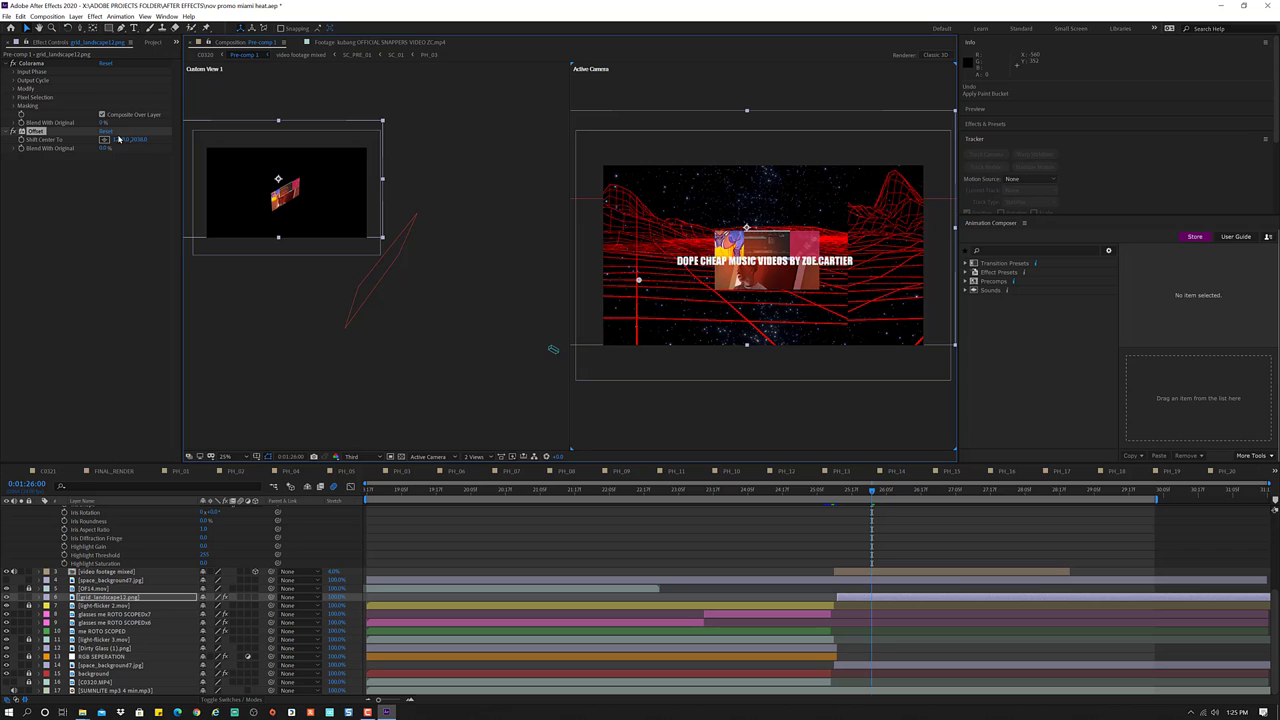
{"action": "left_click_drag", "start_coordinate": [119, 142], "coordinate": [170, 139]}
{"action": "left_click", "coordinate": [411, 169]}
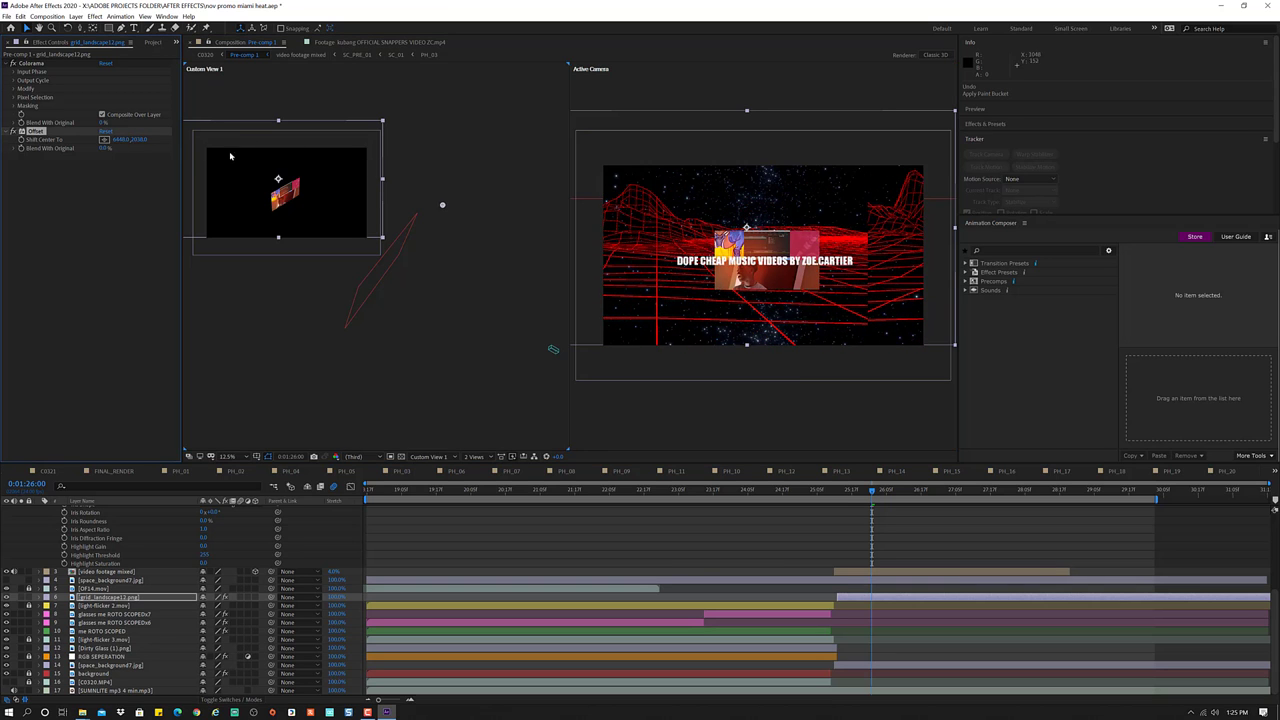
{"action": "left_click", "coordinate": [104, 140]}
{"action": "left_click", "coordinate": [655, 245]}
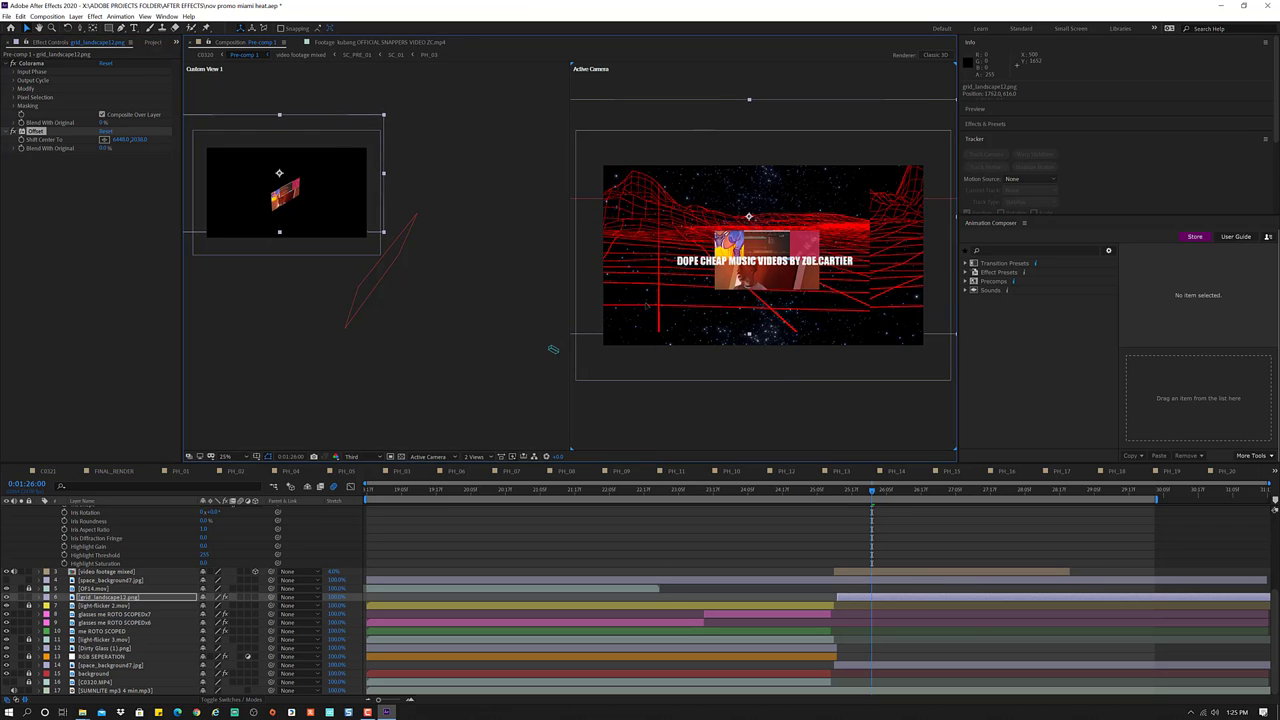
- Lower the grid layer slightly and re-pick Offset's shift centre, dragging its X value right
{"action": "left_click_drag", "start_coordinate": [641, 318], "coordinate": [643, 319]}
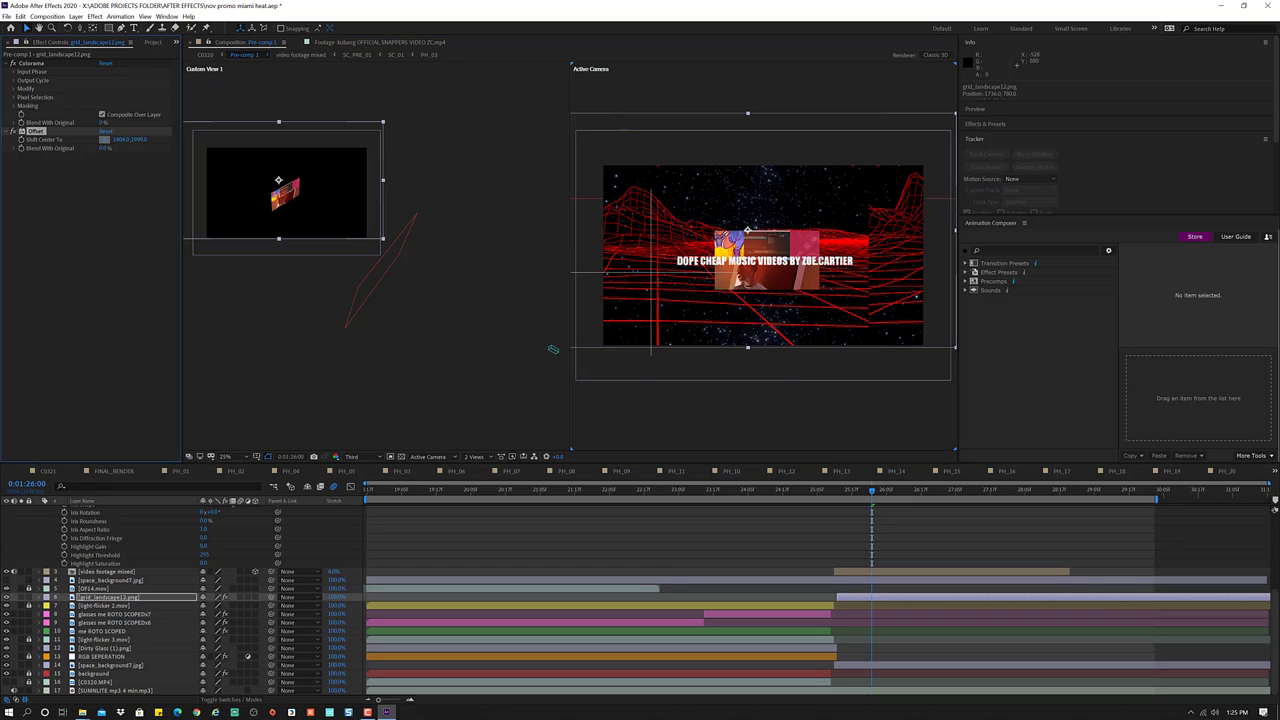
{"action": "left_click", "coordinate": [646, 321]}
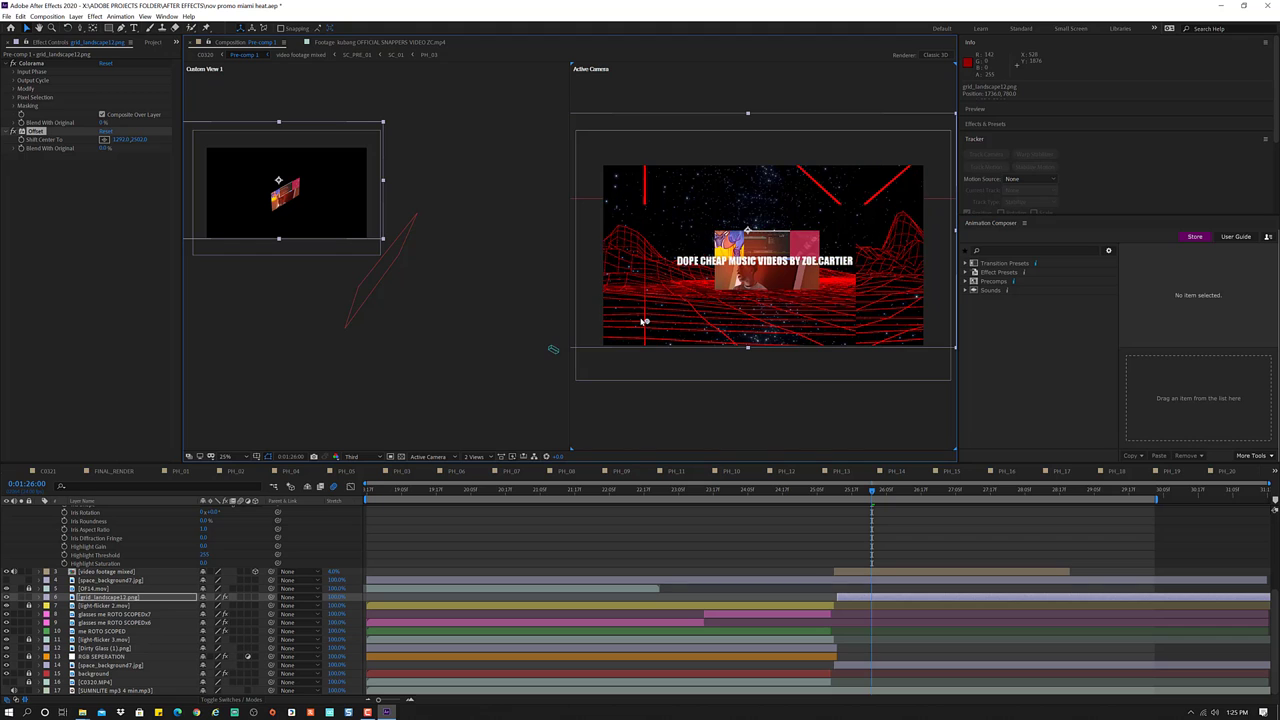
{"action": "mouse_move", "coordinate": [108, 139]}
{"action": "left_mouse_down"}
{"action": "mouse_move", "coordinate": [140, 143]}
{"action": "mouse_move", "coordinate": [63, 148]}
{"action": "mouse_move", "coordinate": [245, 153]}
{"action": "mouse_move", "coordinate": [220, 163]}
{"action": "left_mouse_up"}
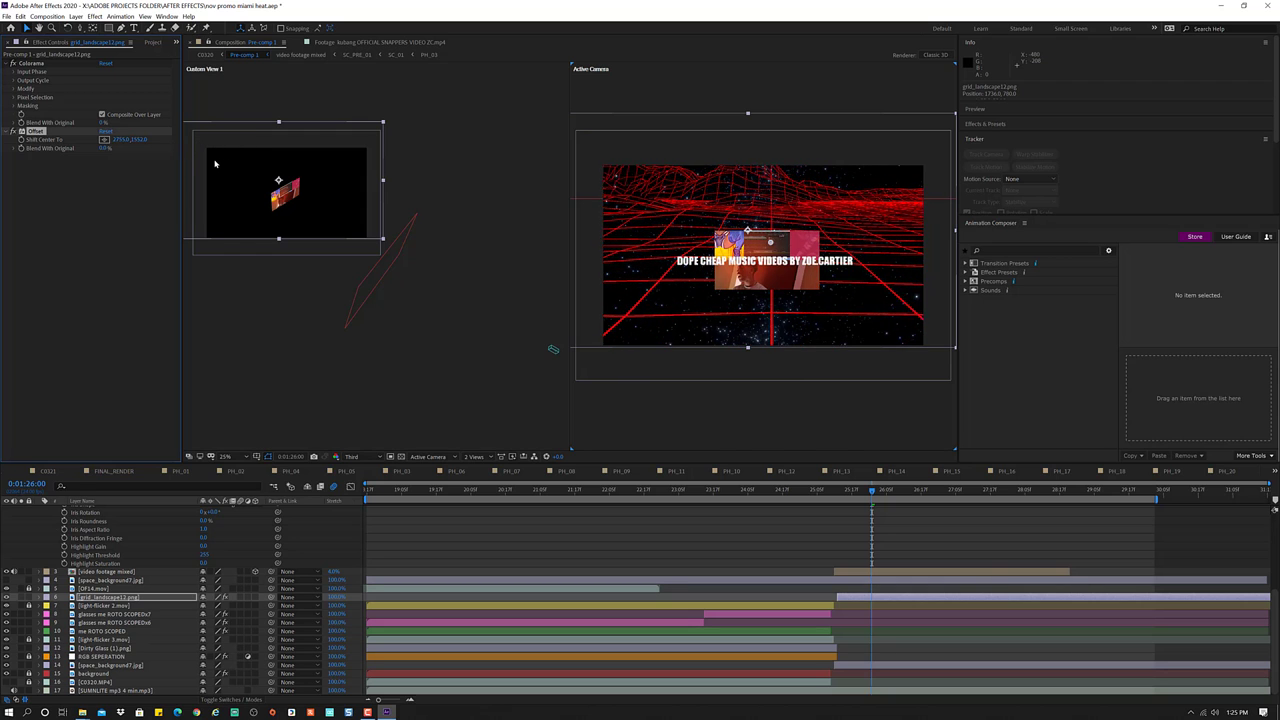
{"action": "left_click", "coordinate": [220, 163]}
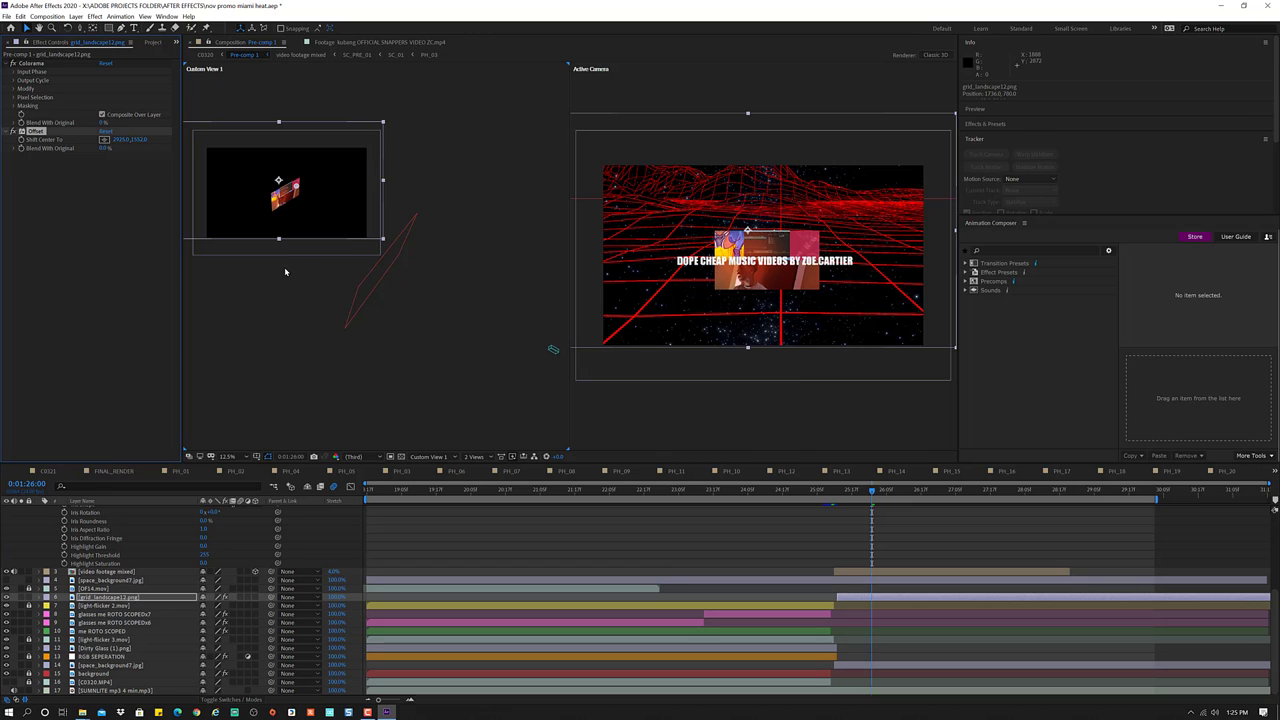
- Delete the Offset effect and the grid_landscape12.png layer
{"action": "key", "text": "Delete"}
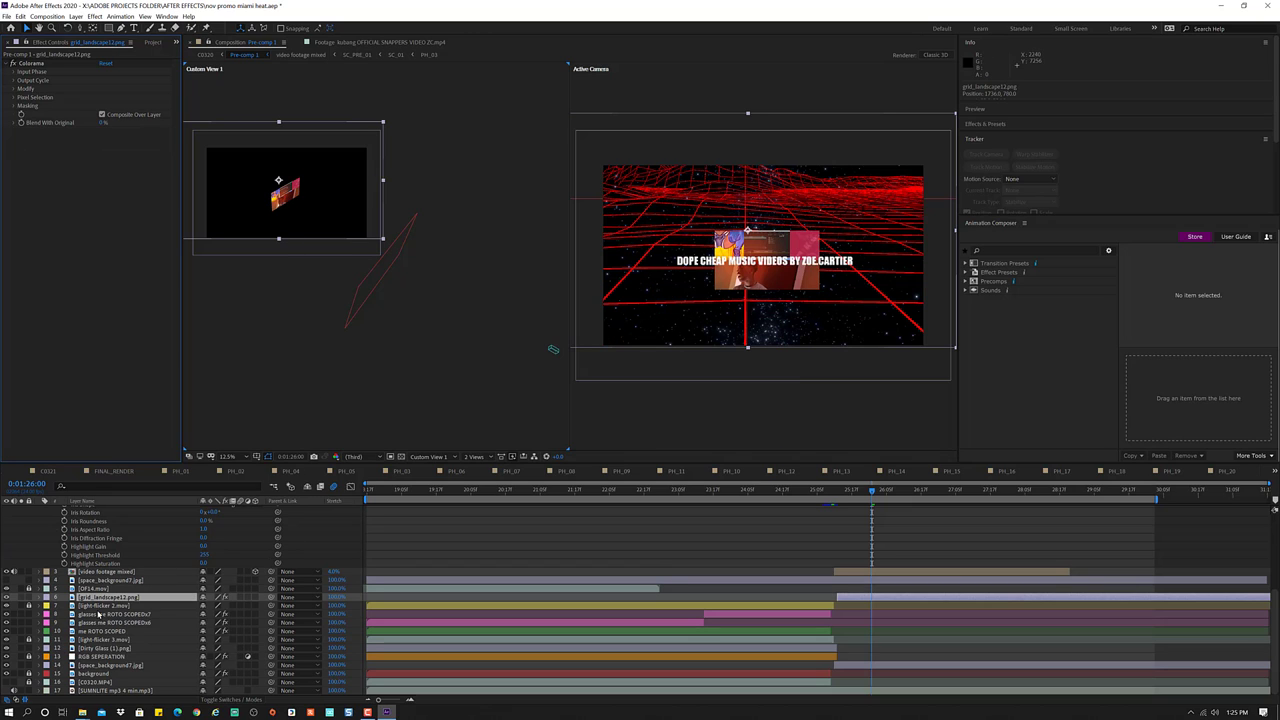
{"action": "left_click", "coordinate": [112, 598]}
{"action": "key", "text": "Delete"}
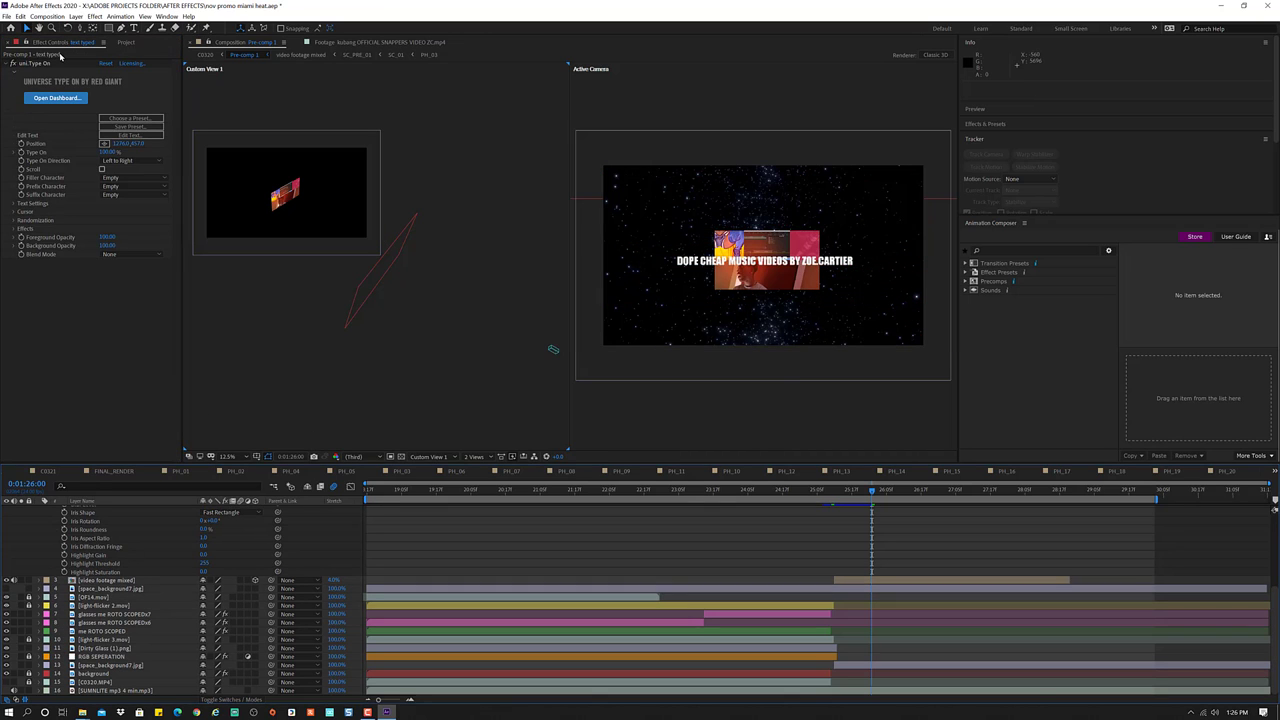
- Place skyline2.png into the composition and nudge its Position down, then back up
{"action": "left_click", "coordinate": [119, 43]}
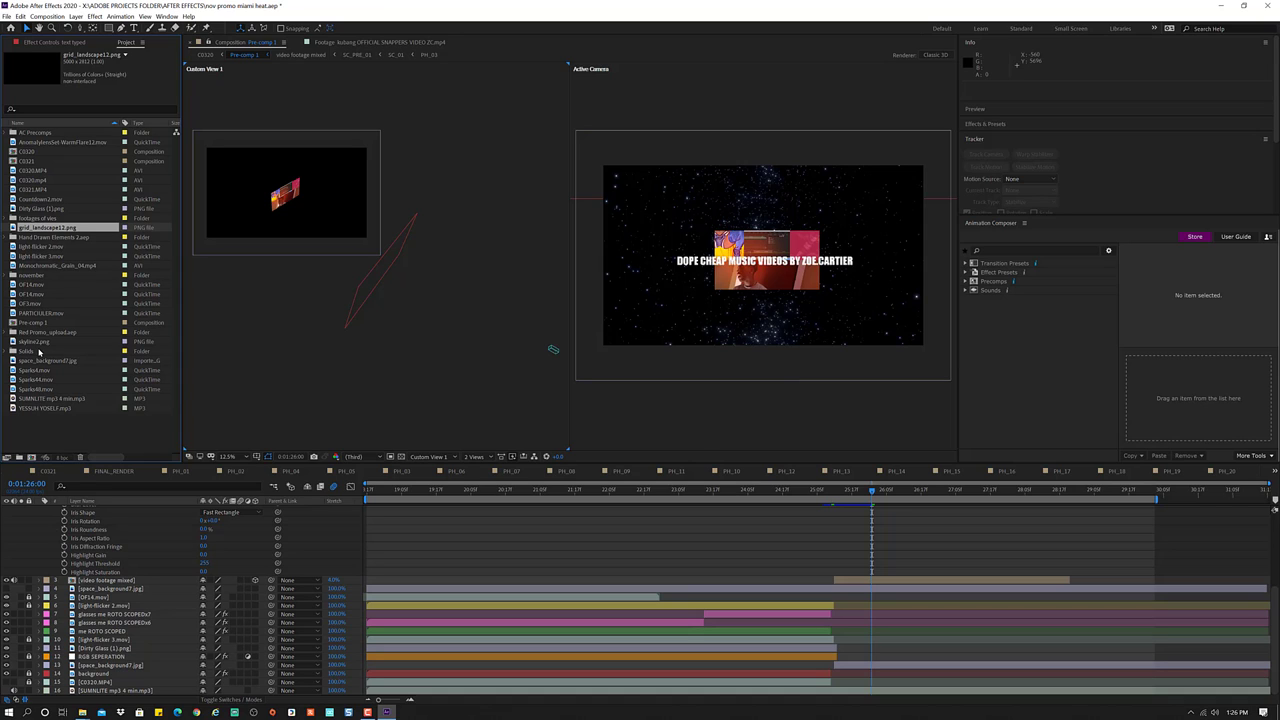
{"action": "mouse_move", "coordinate": [39, 344]}
{"action": "left_mouse_down"}
{"action": "mouse_move", "coordinate": [337, 633]}
{"action": "mouse_move", "coordinate": [835, 605]}
{"action": "left_mouse_up"}
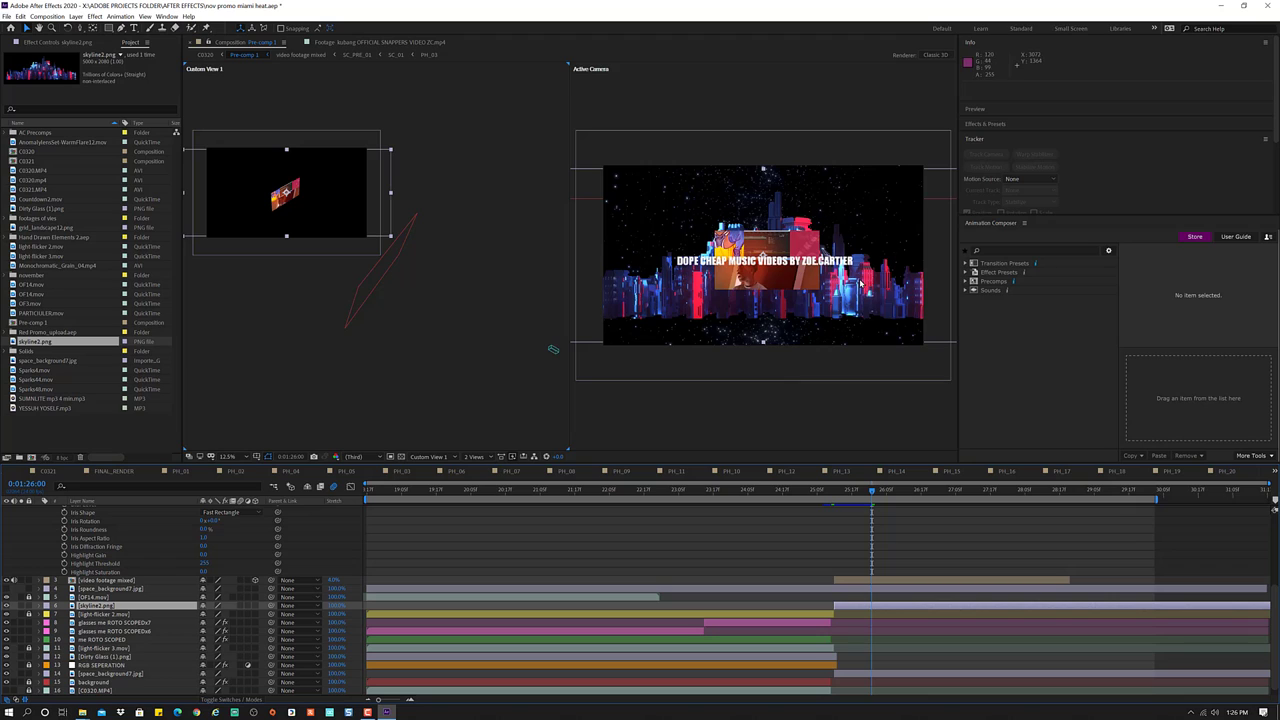
{"action": "left_click", "coordinate": [862, 284]}
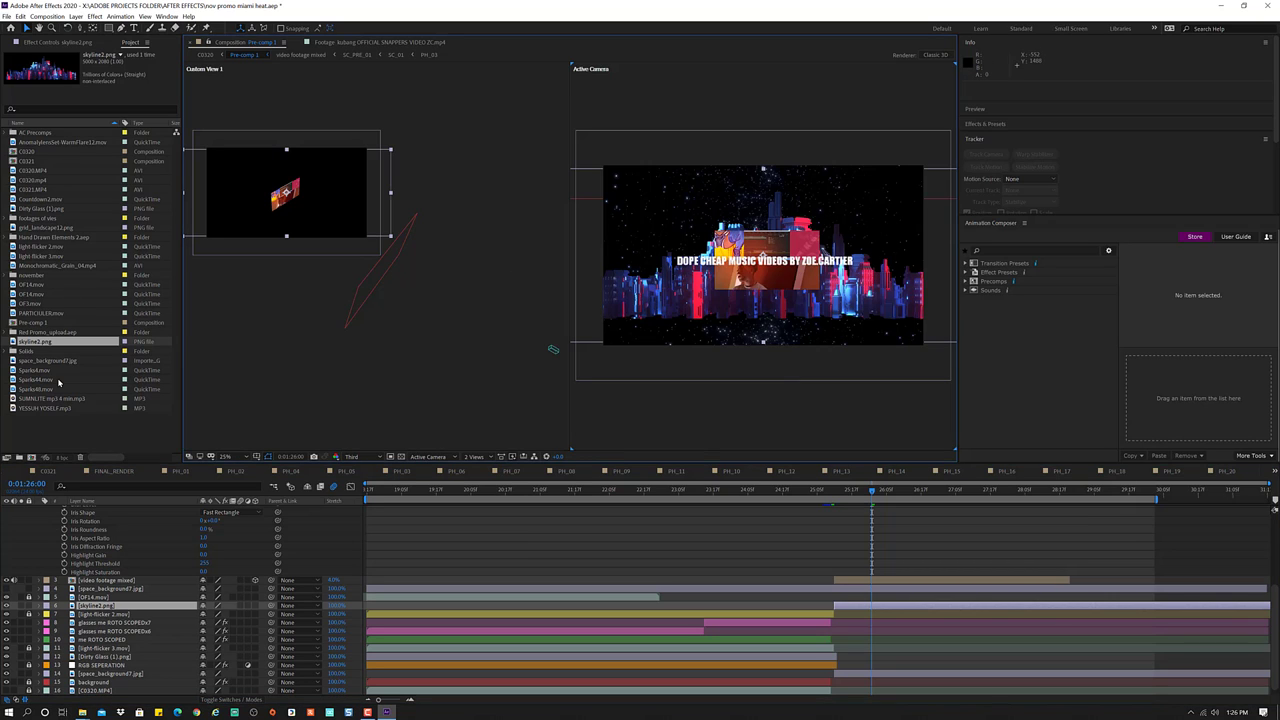
{"action": "key", "text": "p"}
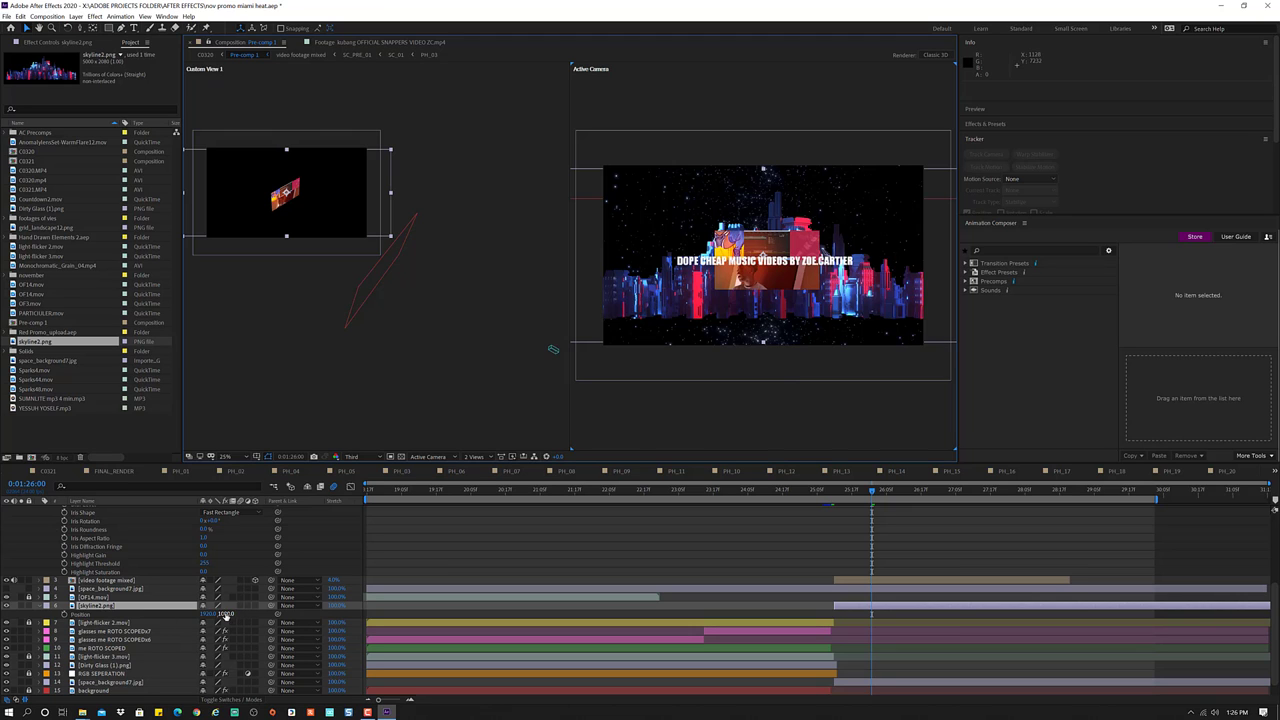
{"action": "key", "text": "shift+Down"}
{"action": "key", "text": "shift+Down"}
{"action": "key", "text": "shift+Down"}
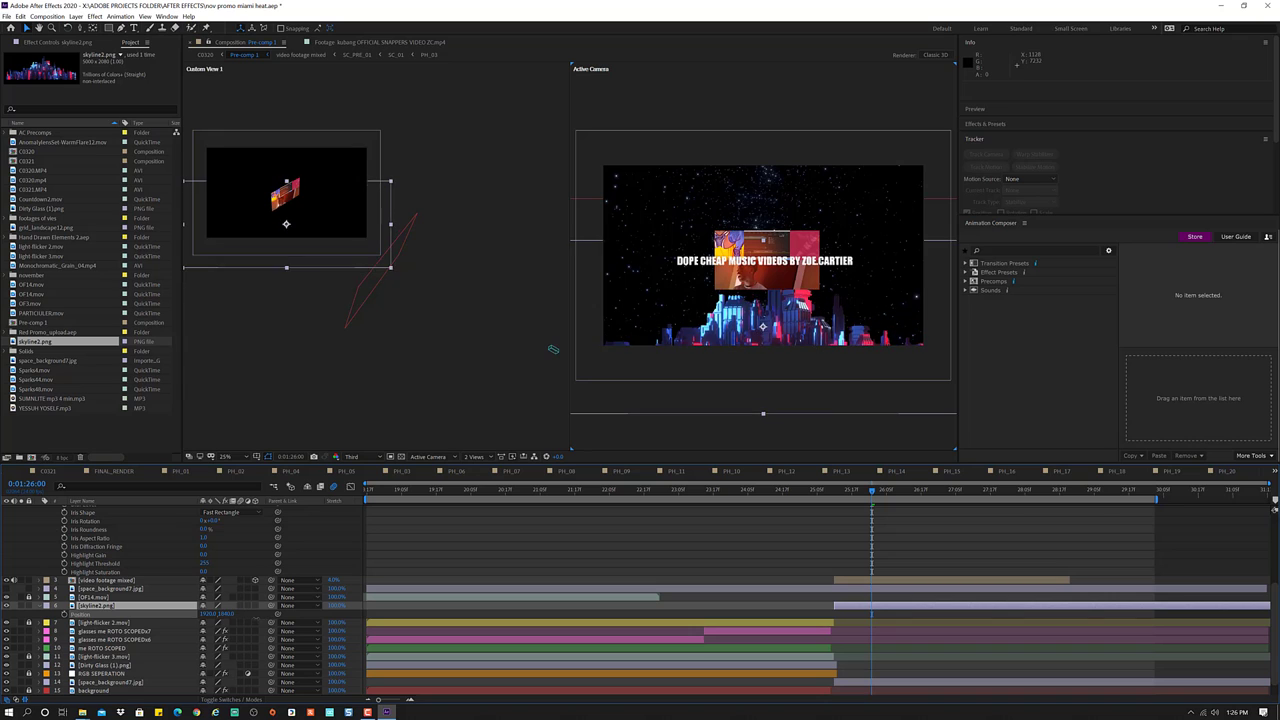
{"action": "key", "text": "shift+Down"}
{"action": "key", "text": "shift+Down"}
{"action": "key", "text": "shift+Down"}
{"action": "key", "text": "shift+Up"}
{"action": "key", "text": "shift+Up"}
{"action": "key", "text": "shift+Up"}
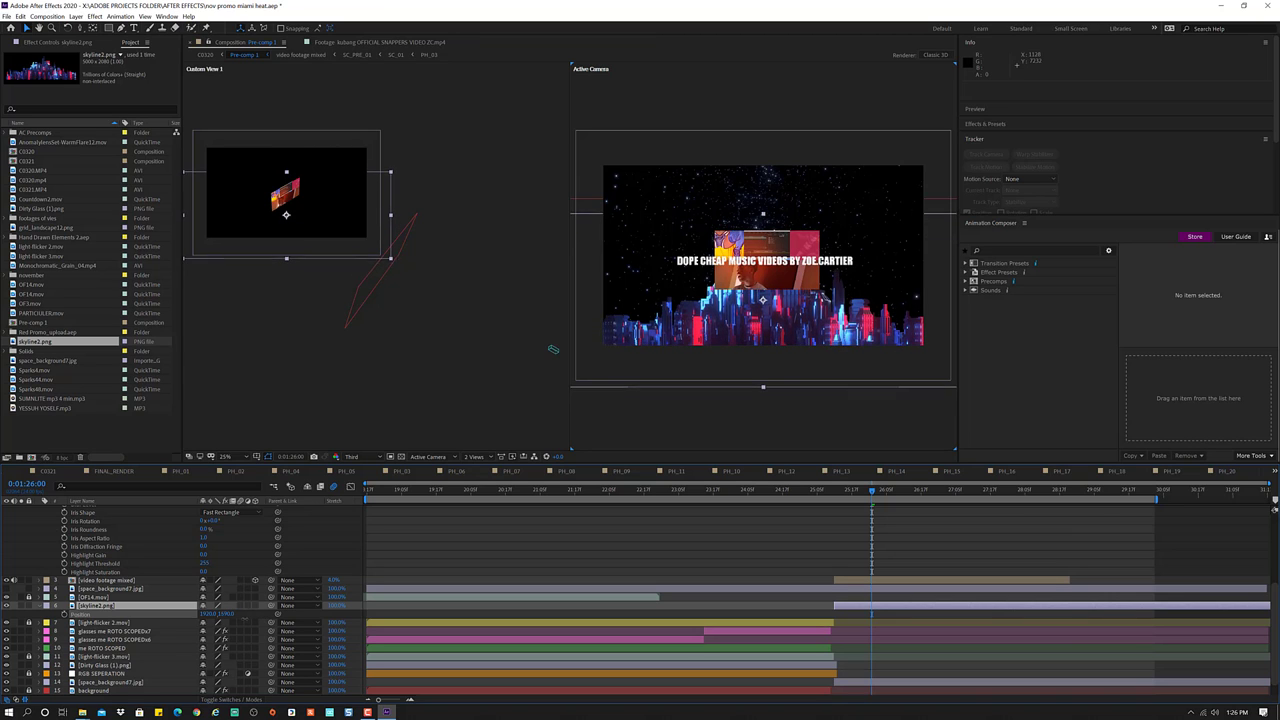
{"action": "key", "text": "shift+Up"}
{"action": "key", "text": "shift+Up"}
{"action": "key", "text": "shift+Up"}
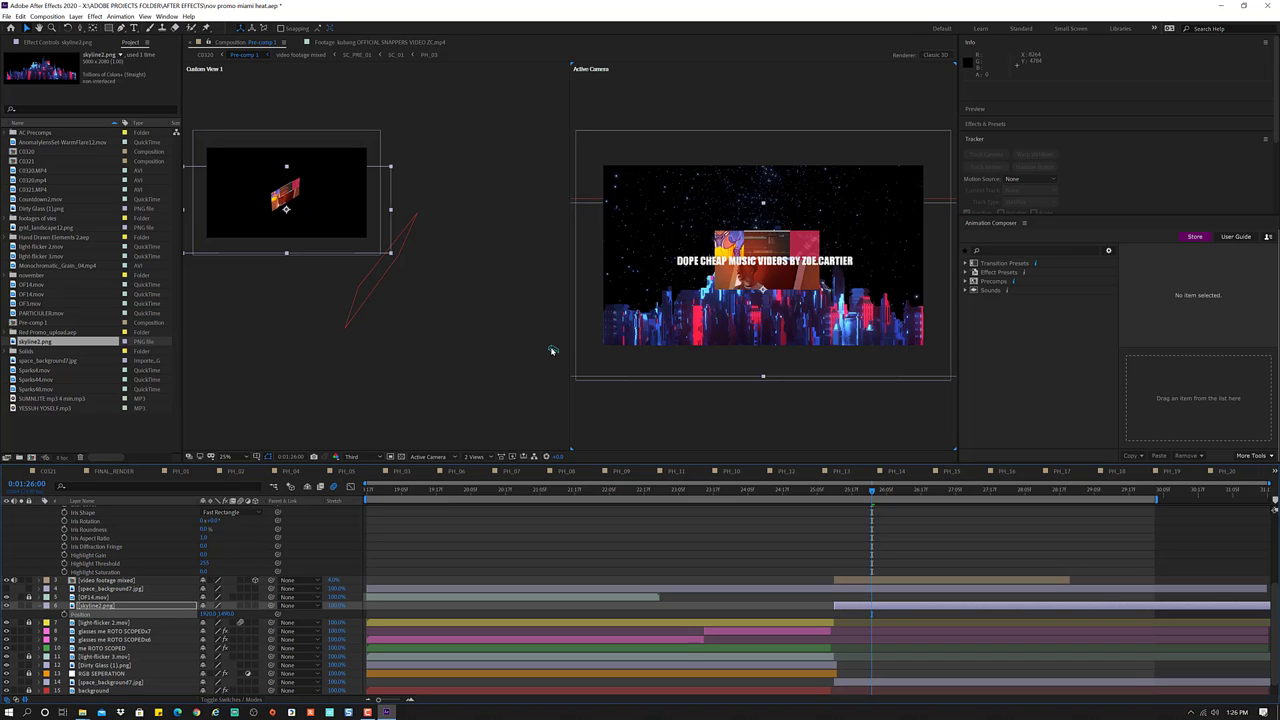
- Drag Camera 1 in Custom View 1 closer to the layers to reframe title and skyline
{"action": "left_click", "coordinate": [551, 351]}
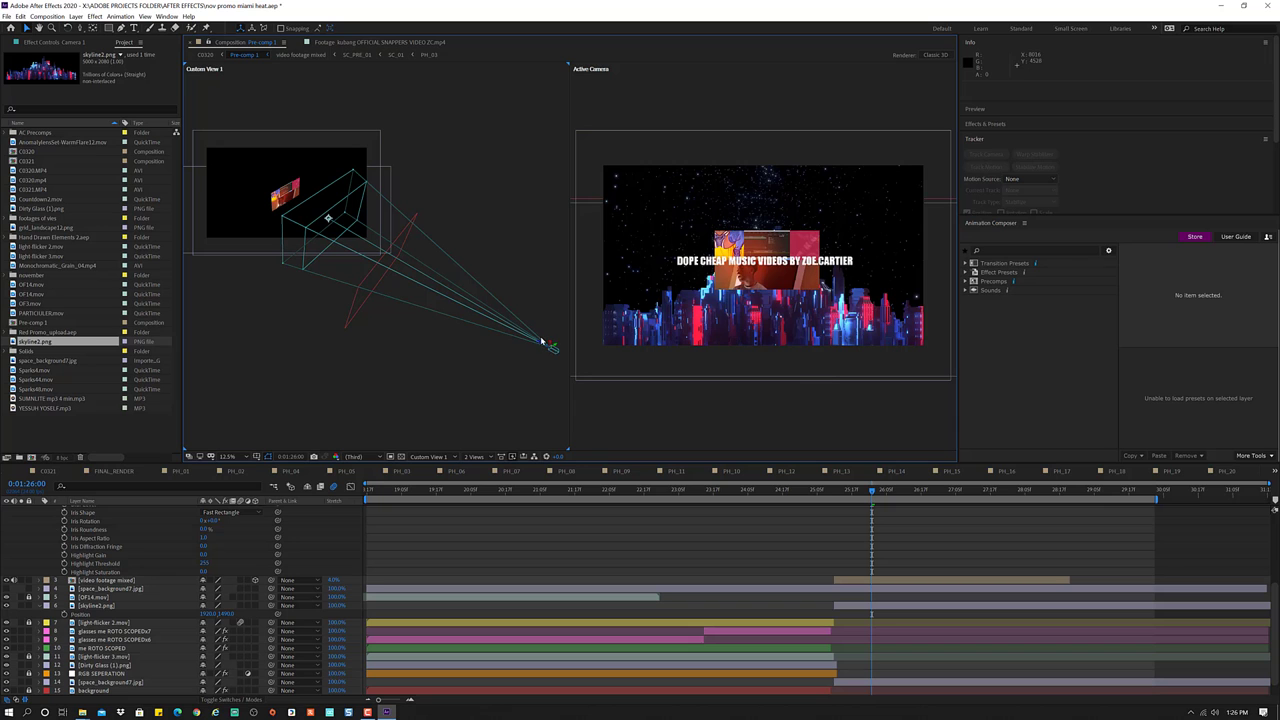
{"action": "mouse_move", "coordinate": [551, 347]}
{"action": "left_mouse_down"}
{"action": "mouse_move", "coordinate": [190, 320]}
{"action": "mouse_move", "coordinate": [617, 380]}
{"action": "left_mouse_up"}
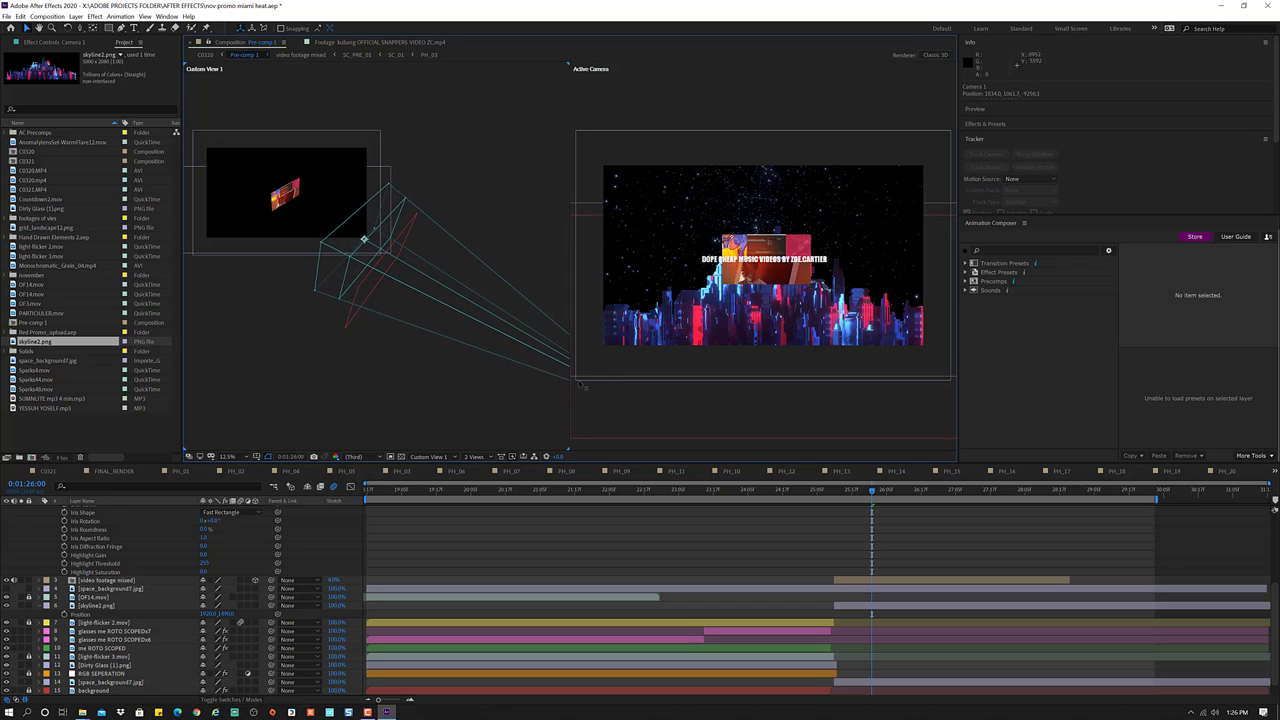
{"action": "left_click_drag", "start_coordinate": [617, 380], "coordinate": [575, 380]}
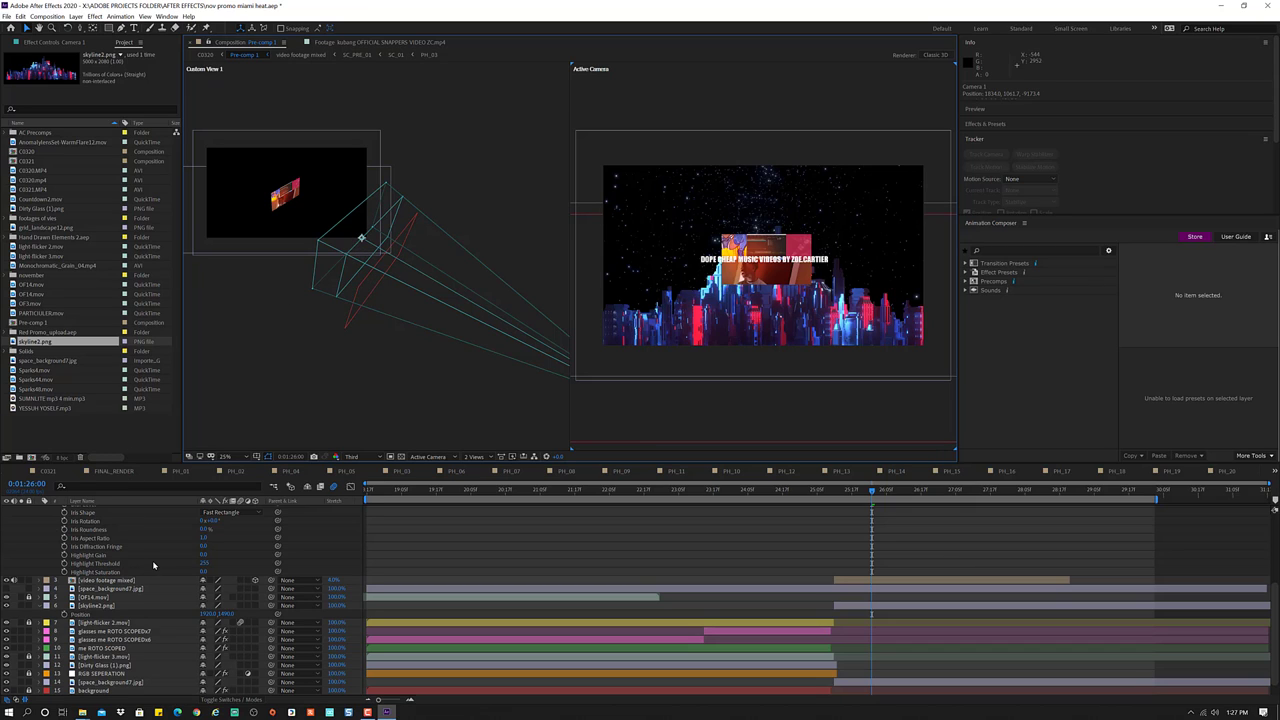
{"action": "scroll", "coordinate": [153, 567], "scroll_direction": "down", "scroll_amount": 1}
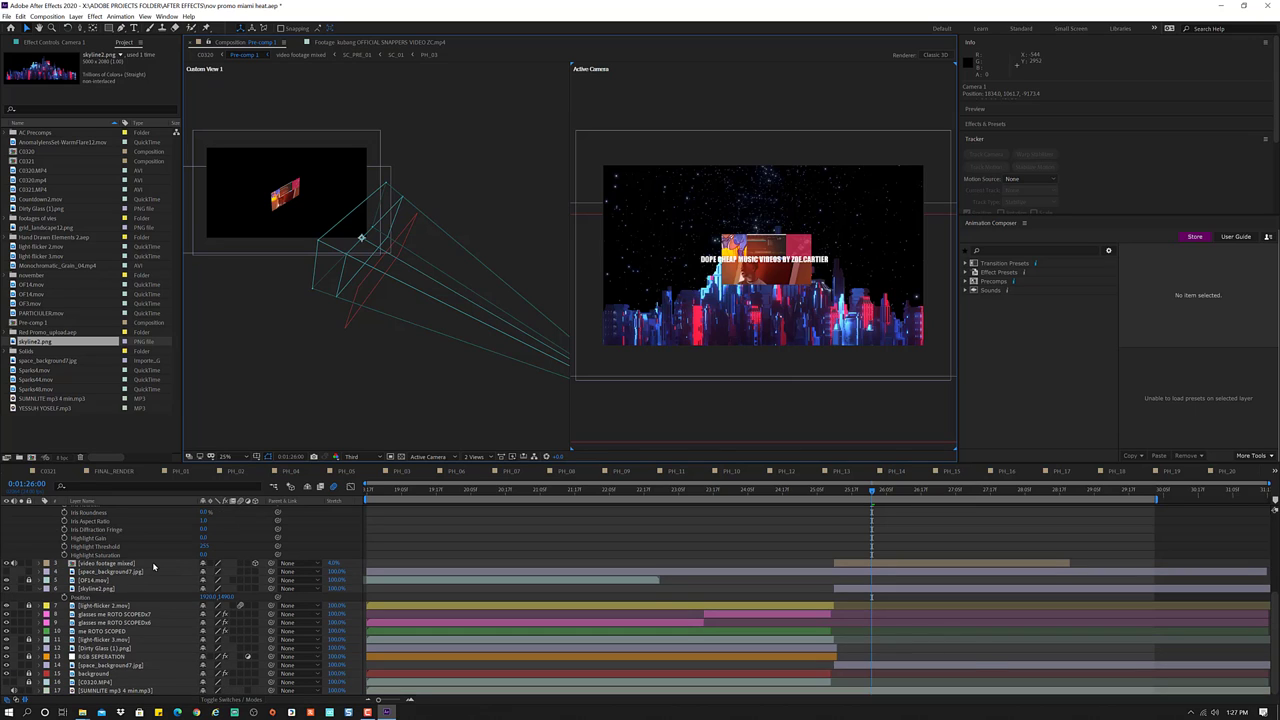
{"action": "scroll", "coordinate": [153, 567], "scroll_direction": "up", "scroll_amount": 3}
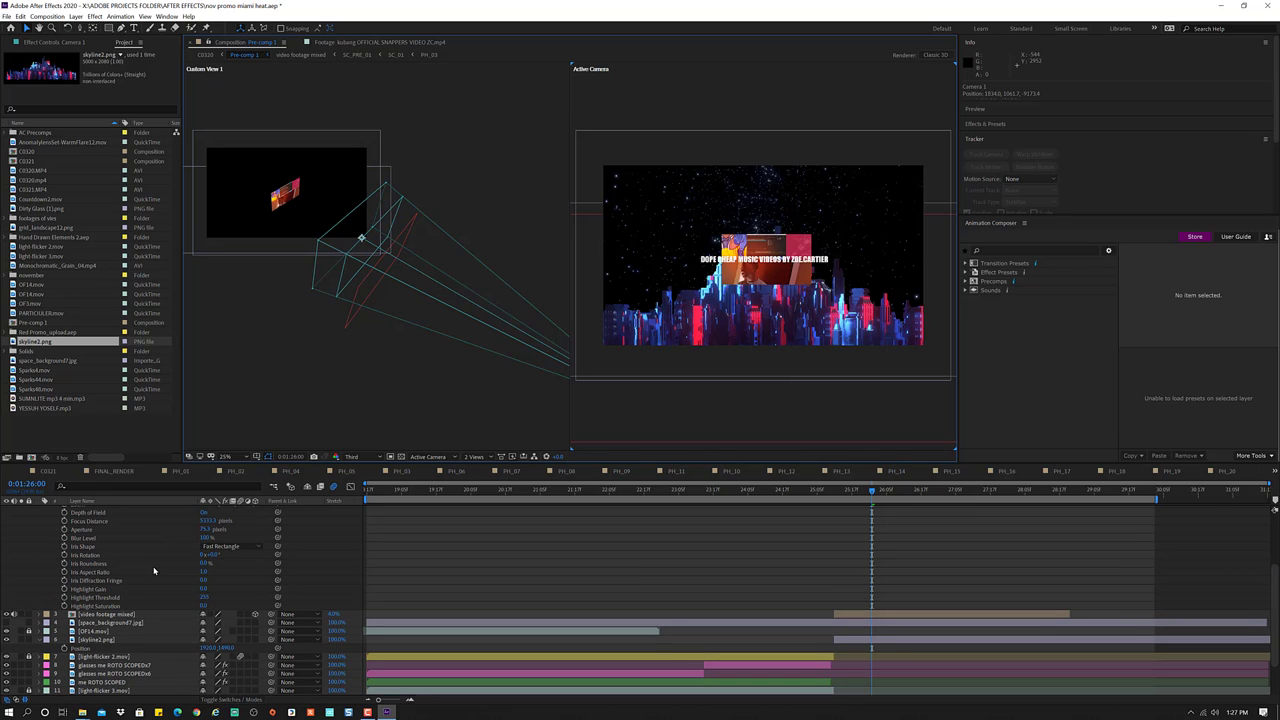
- Reposition the video footage mixed layer in depth, pushing it back so it shrinks
{"action": "left_click", "coordinate": [287, 188]}
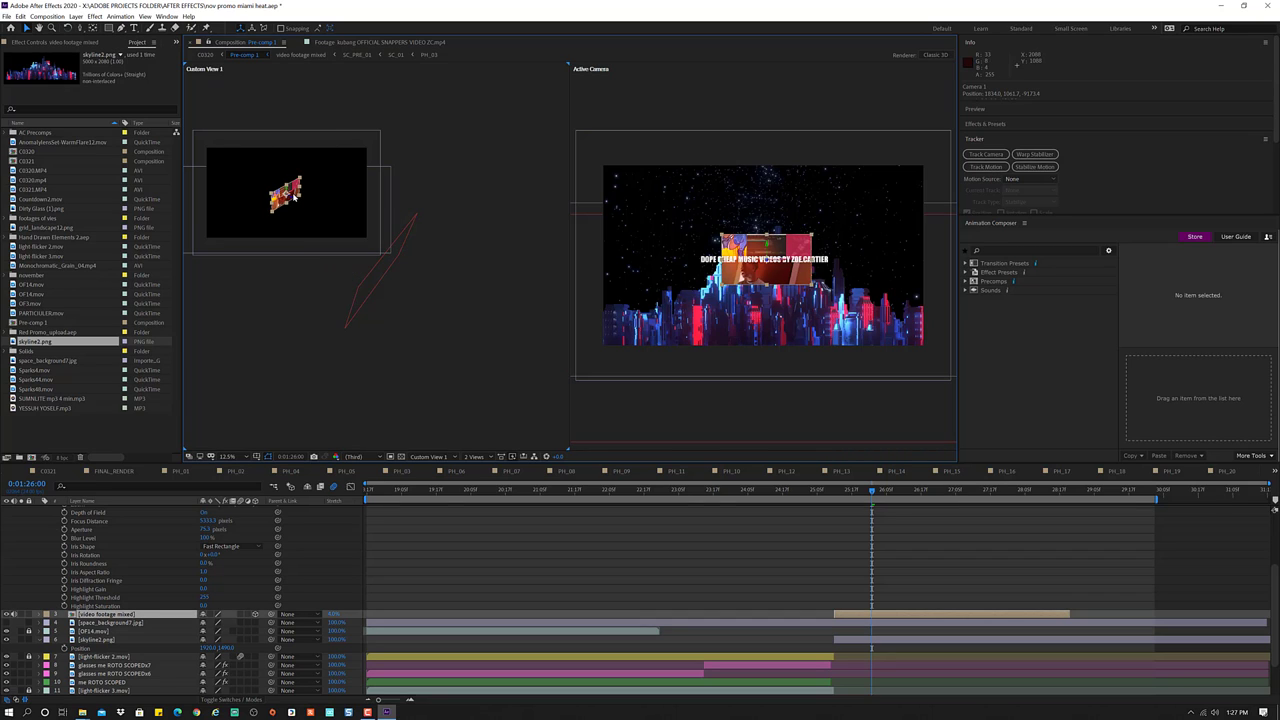
{"action": "mouse_move", "coordinate": [290, 198]}
{"action": "left_mouse_down"}
{"action": "mouse_move", "coordinate": [583, 245]}
{"action": "mouse_move", "coordinate": [528, 254]}
{"action": "left_mouse_up"}
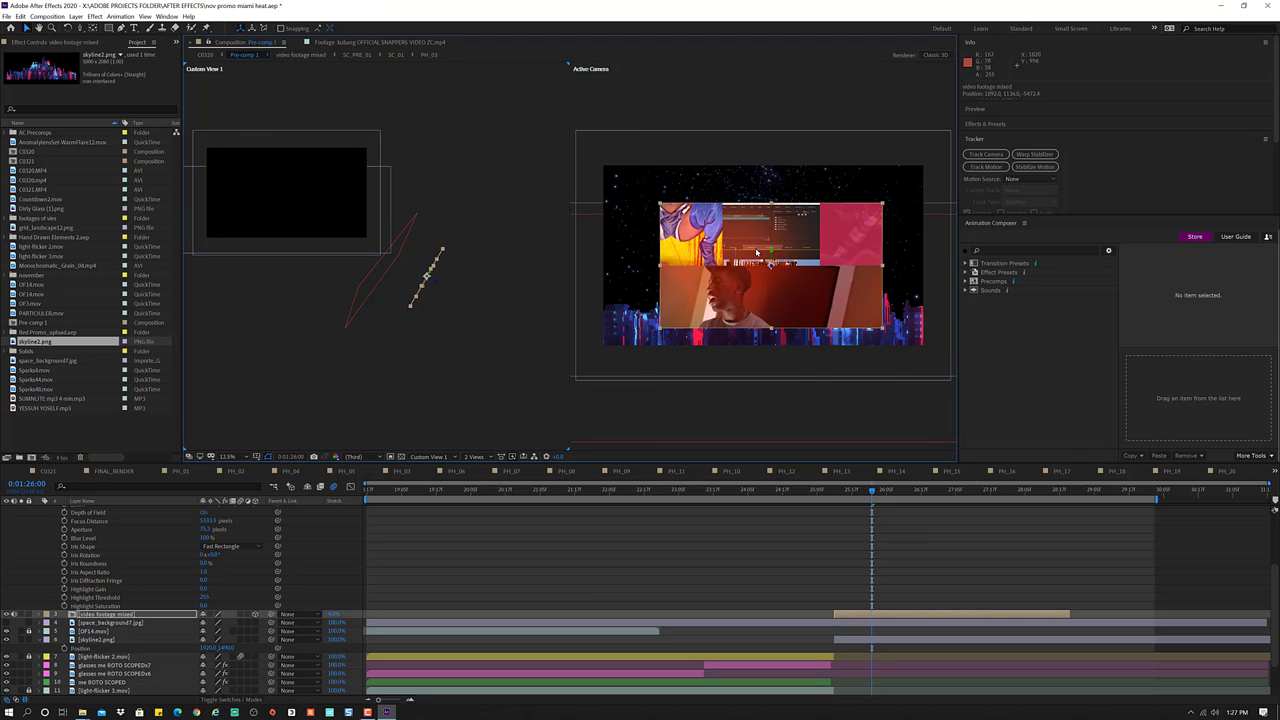
{"action": "left_click_drag", "start_coordinate": [788, 270], "coordinate": [766, 246]}
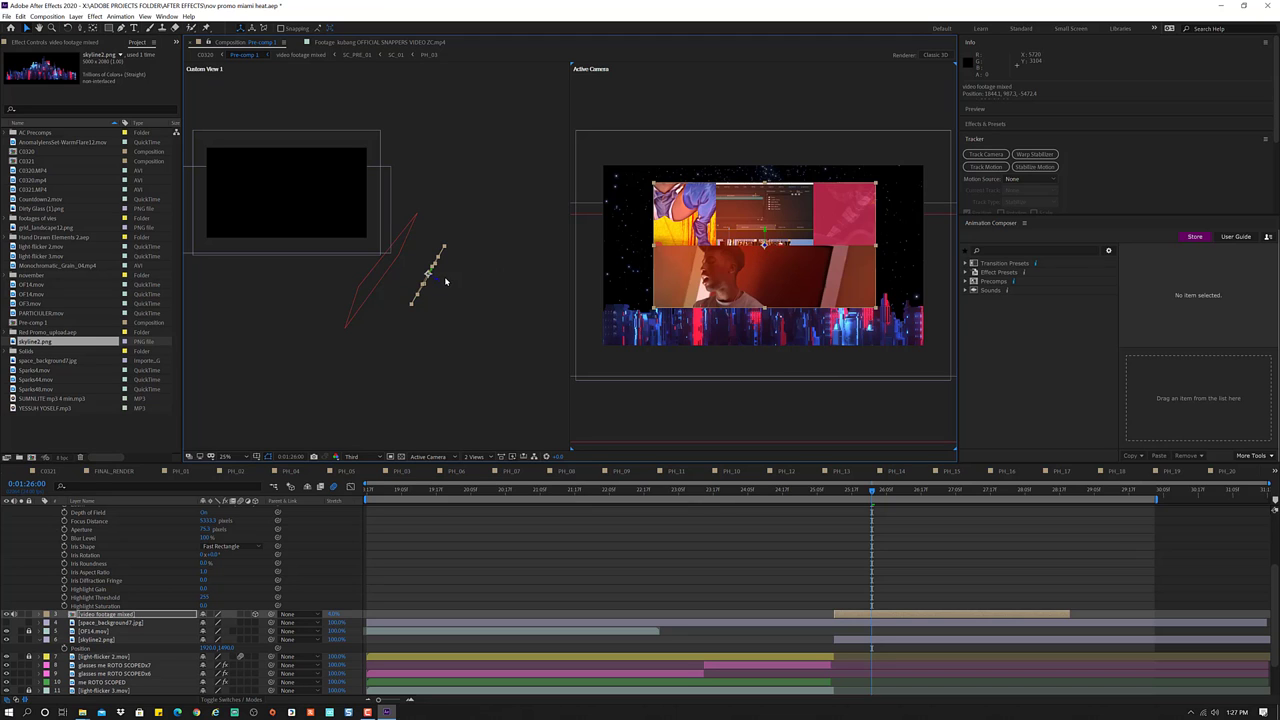
{"action": "left_click_drag", "start_coordinate": [441, 284], "coordinate": [353, 297]}
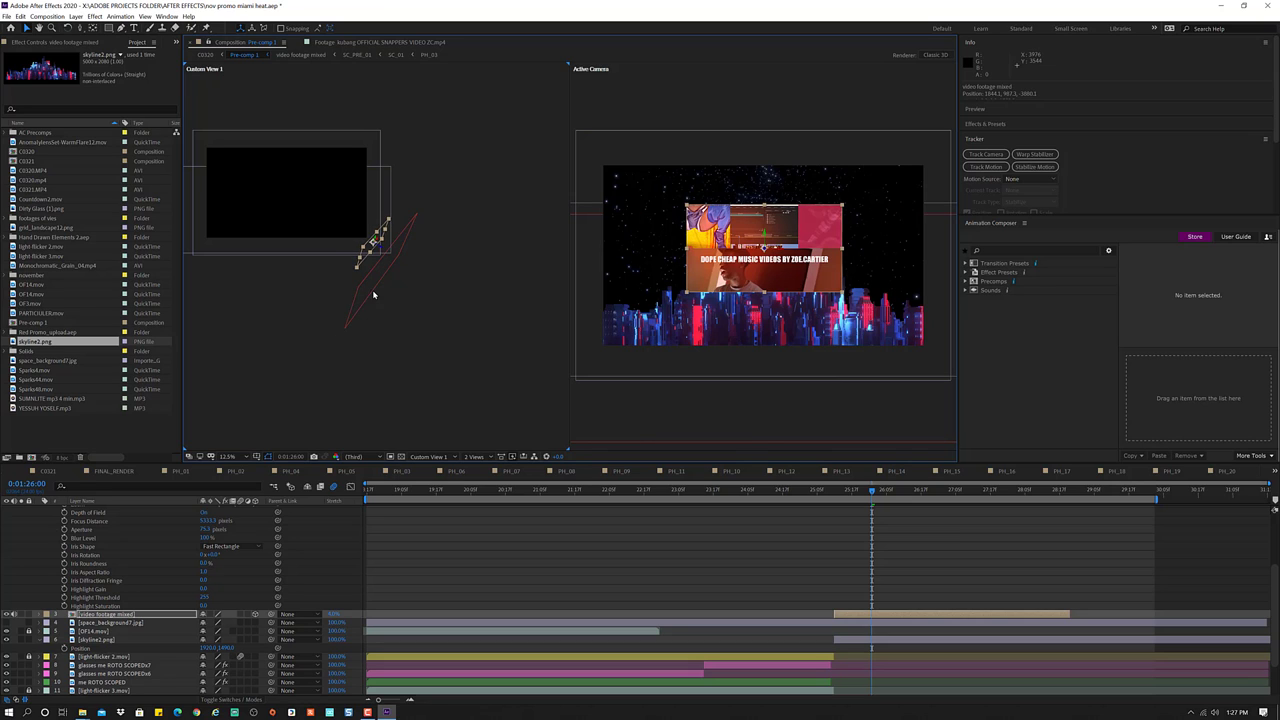
- Move the title text layer forward toward the camera so it reads larger
{"action": "left_click", "coordinate": [373, 295]}
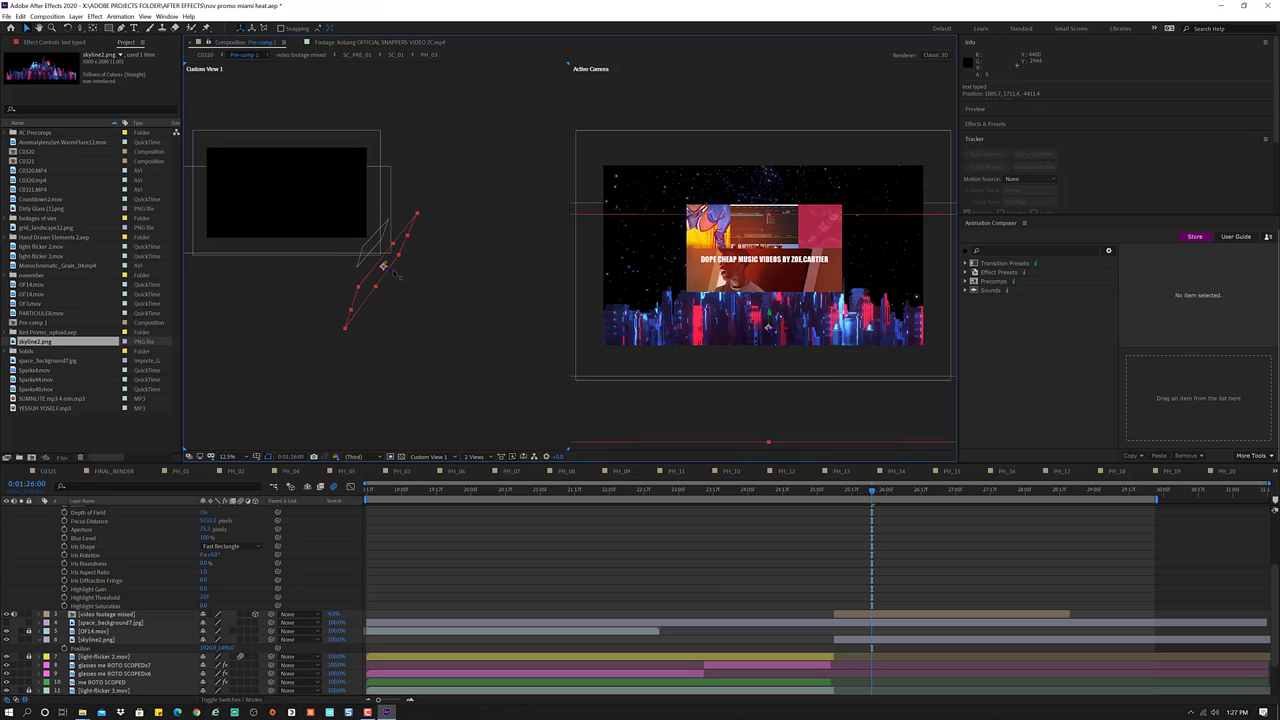
{"action": "mouse_move", "coordinate": [396, 276]}
{"action": "left_mouse_down"}
{"action": "mouse_move", "coordinate": [495, 277]}
{"action": "mouse_move", "coordinate": [483, 279]}
{"action": "left_mouse_up"}
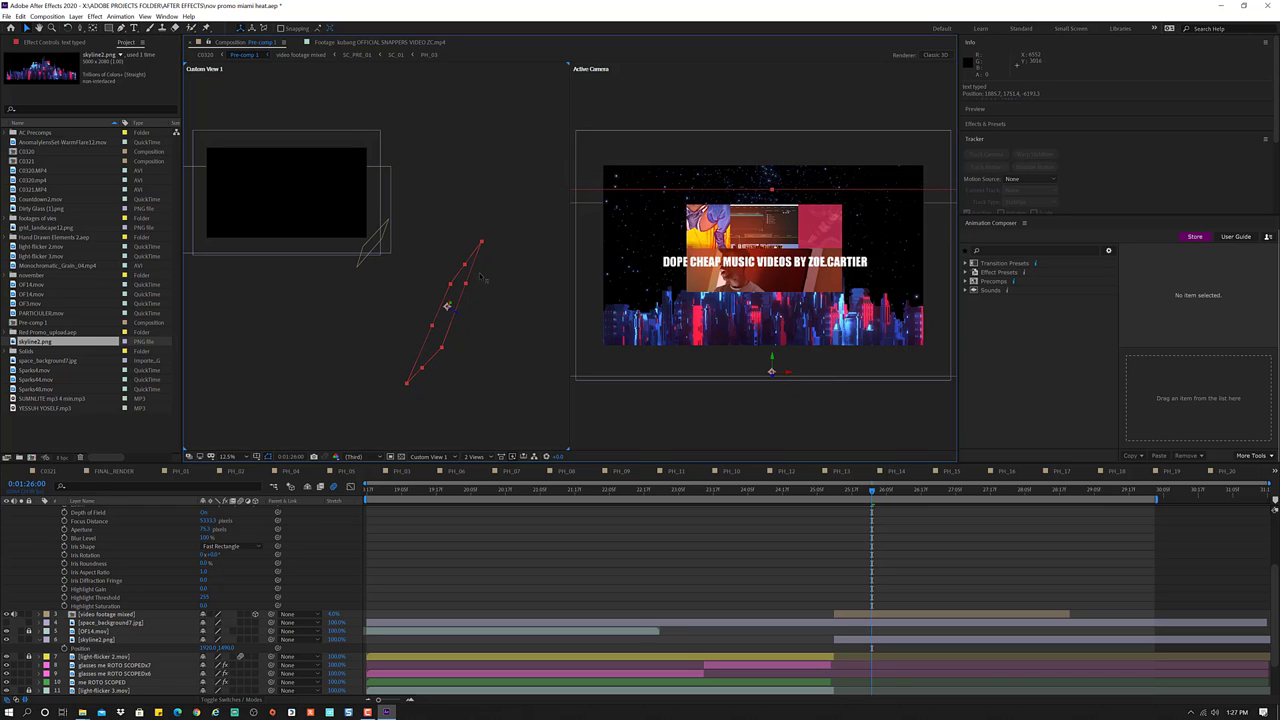
{"action": "scroll", "coordinate": [507, 369], "scroll_direction": "up", "scroll_amount": 2}
- Set Camera 1's depth-of-field Highlight Gain to 16
{"action": "scroll", "coordinate": [507, 369], "scroll_direction": "down", "scroll_amount": 2}
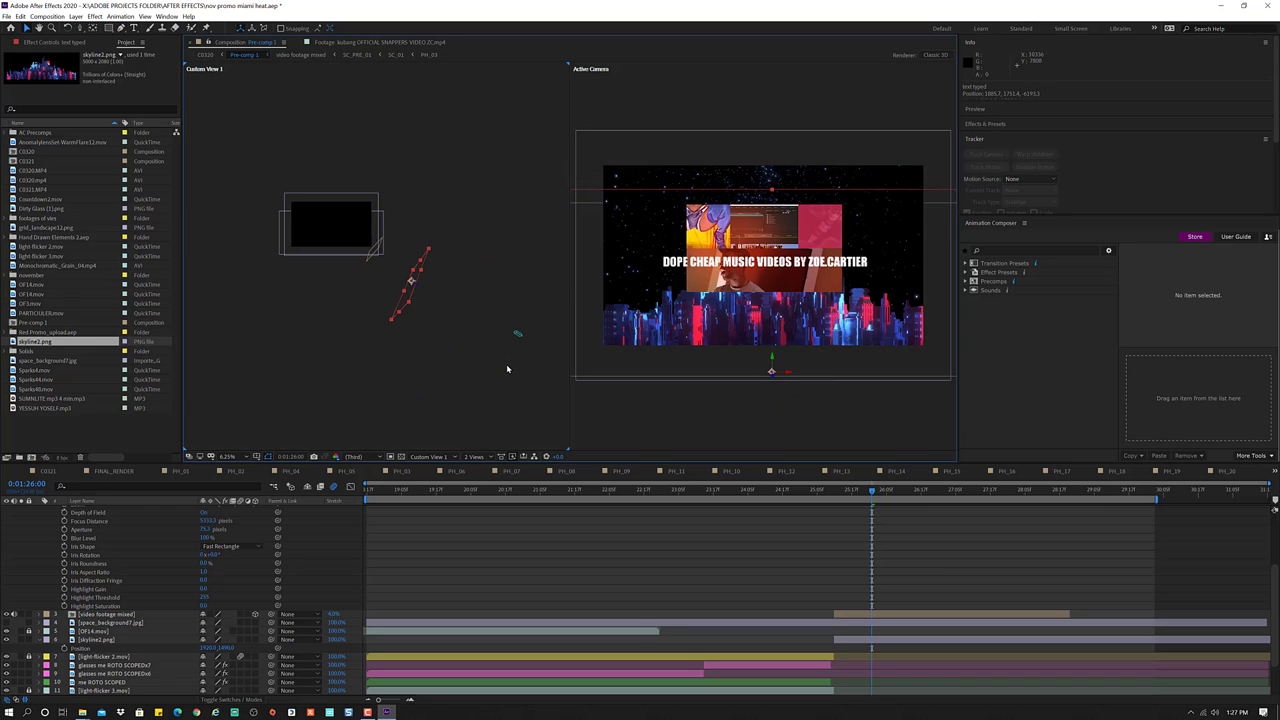
{"action": "left_click", "coordinate": [517, 334]}
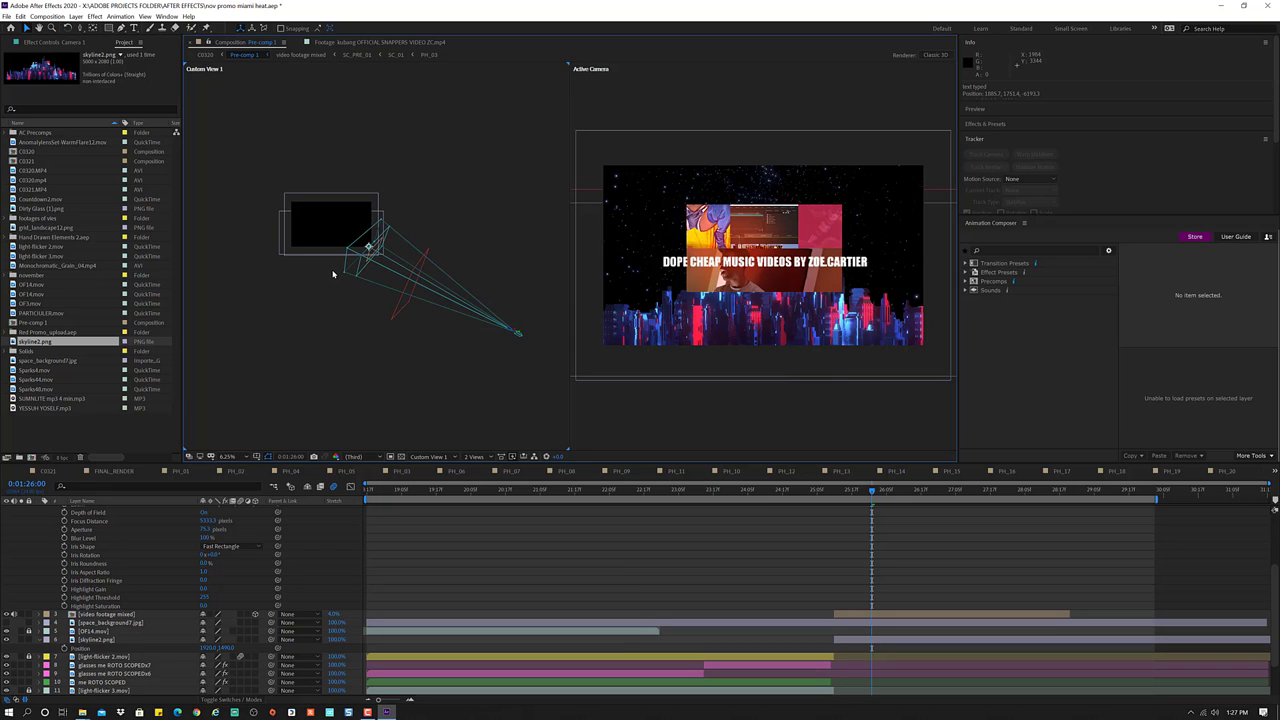
{"action": "scroll", "coordinate": [98, 629], "scroll_direction": "down", "scroll_amount": 1}
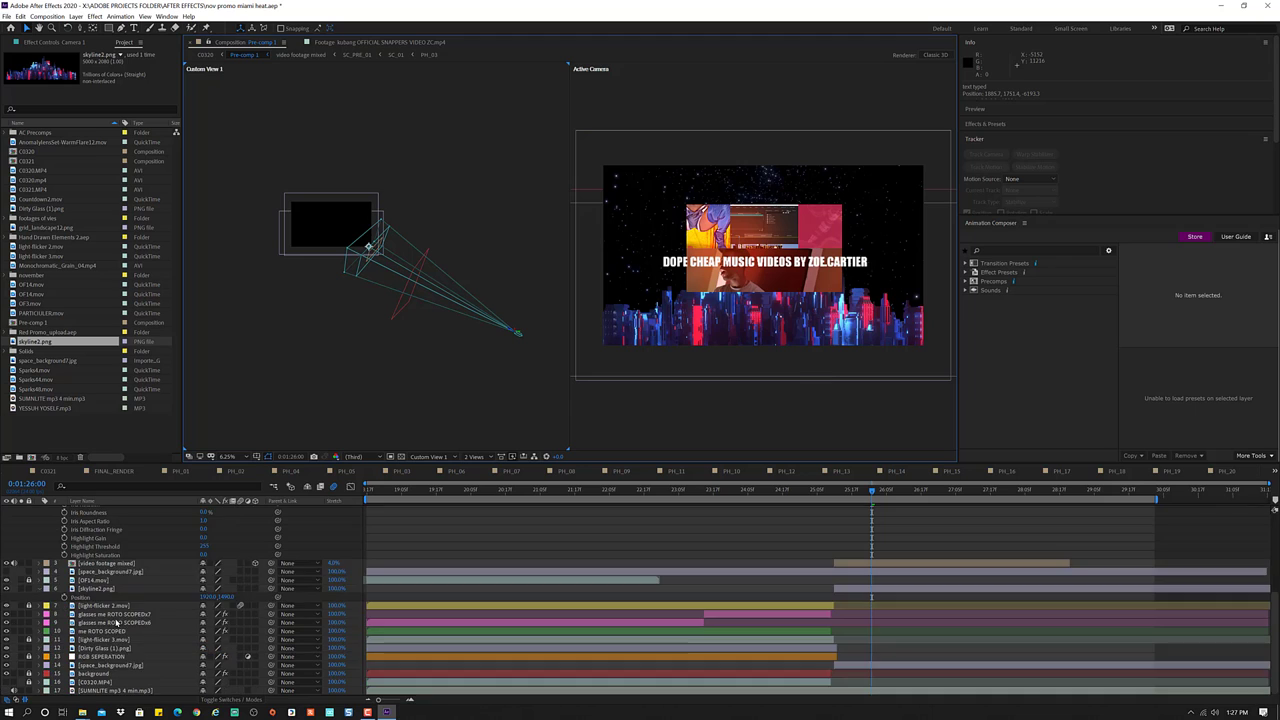
{"action": "scroll", "coordinate": [120, 609], "scroll_direction": "up", "scroll_amount": 3}
{"action": "scroll", "coordinate": [121, 646], "scroll_direction": "down", "scroll_amount": 1}
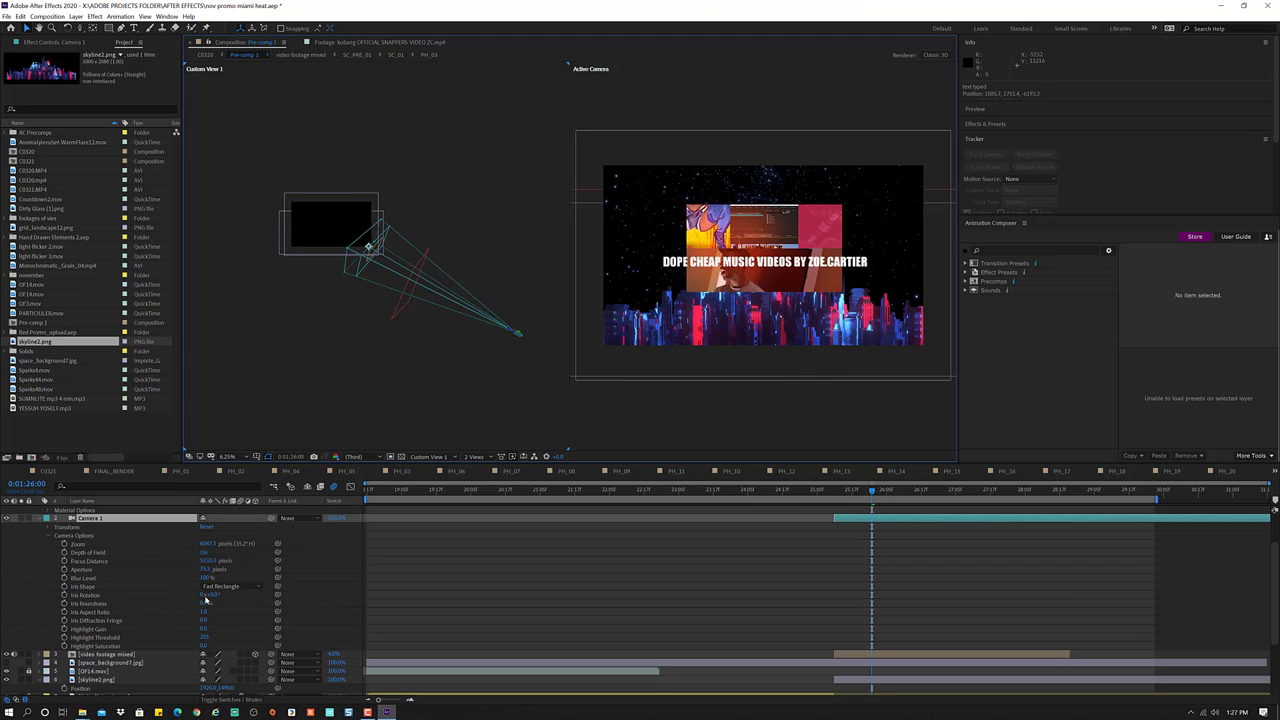
{"action": "left_click", "coordinate": [206, 603]}
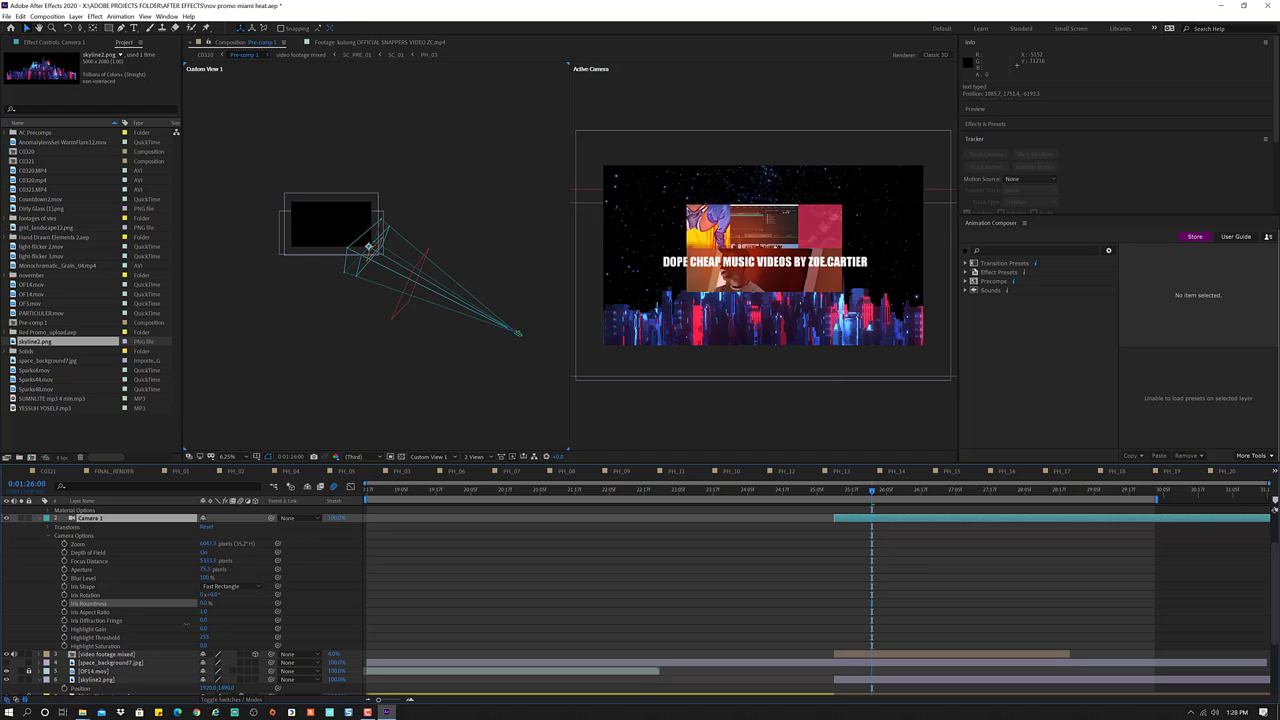
{"action": "key", "text": "Return"}
{"action": "left_click", "coordinate": [205, 630]}
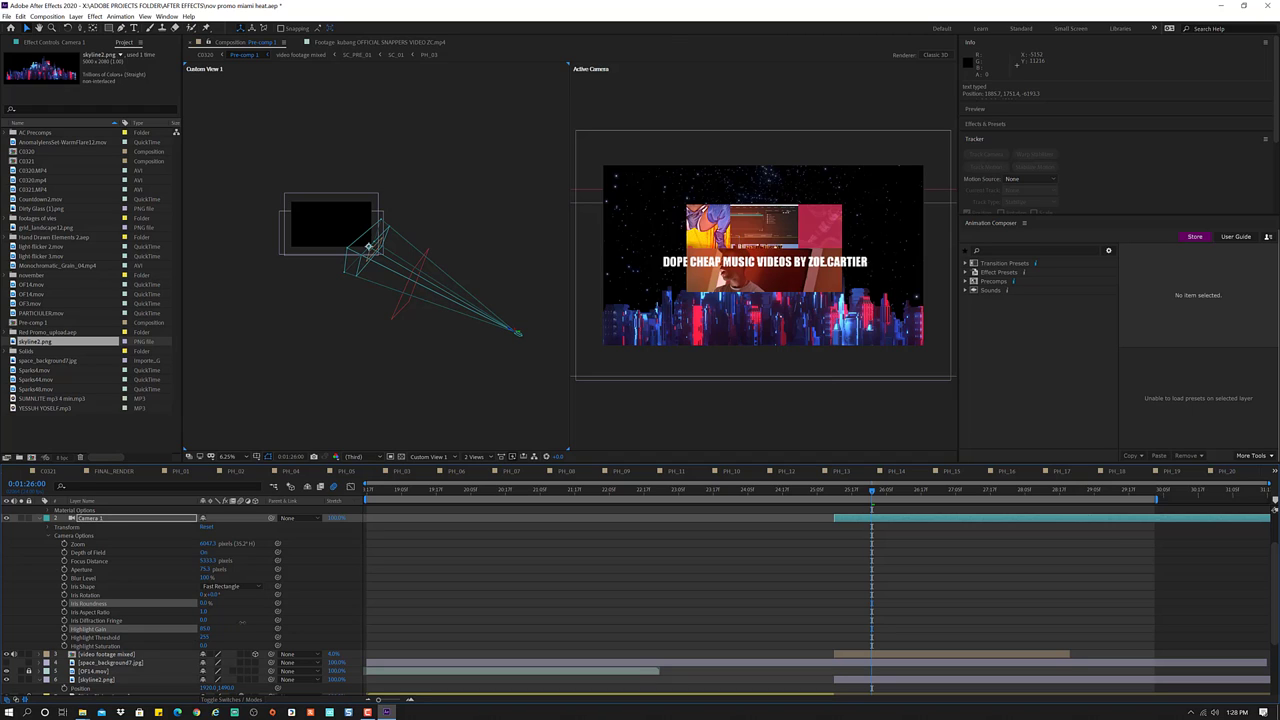
{"action": "type", "text": "16"}
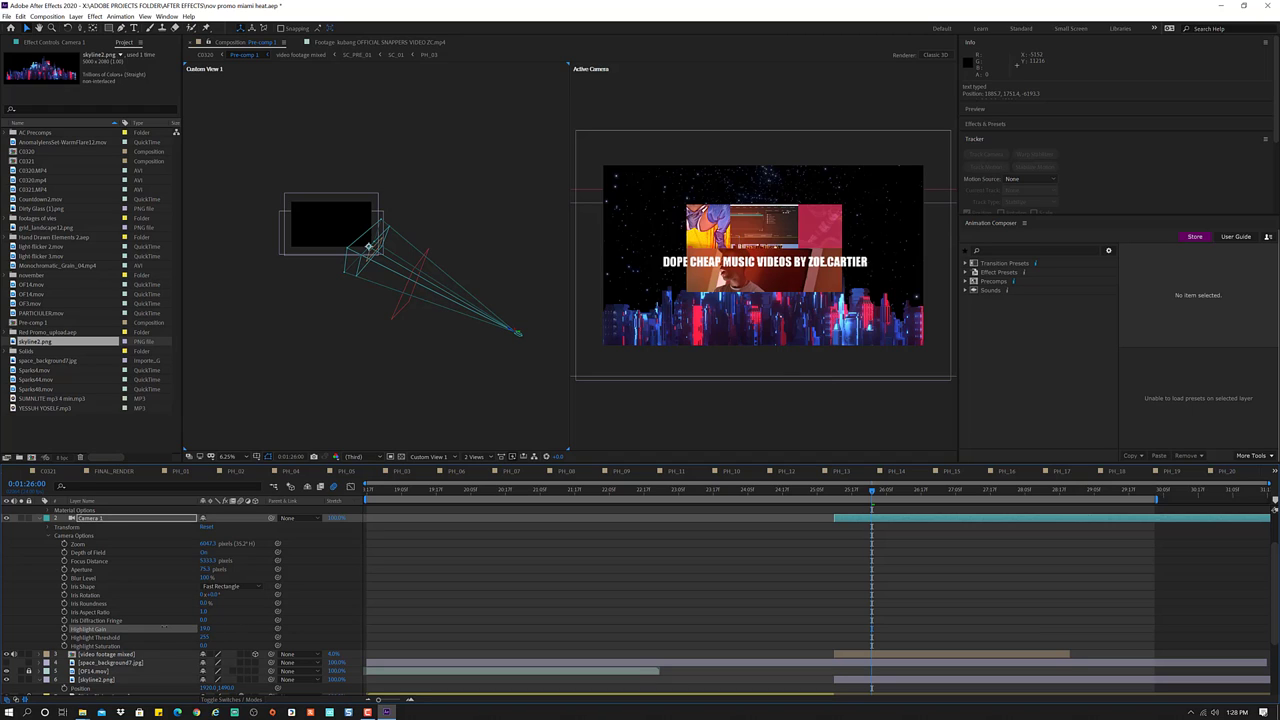
{"action": "key", "text": "Return"}
- Try a Pentagon iris, revert to Fast Rectangle, and raise Blur Level to about 133%
{"action": "left_click", "coordinate": [222, 586]}
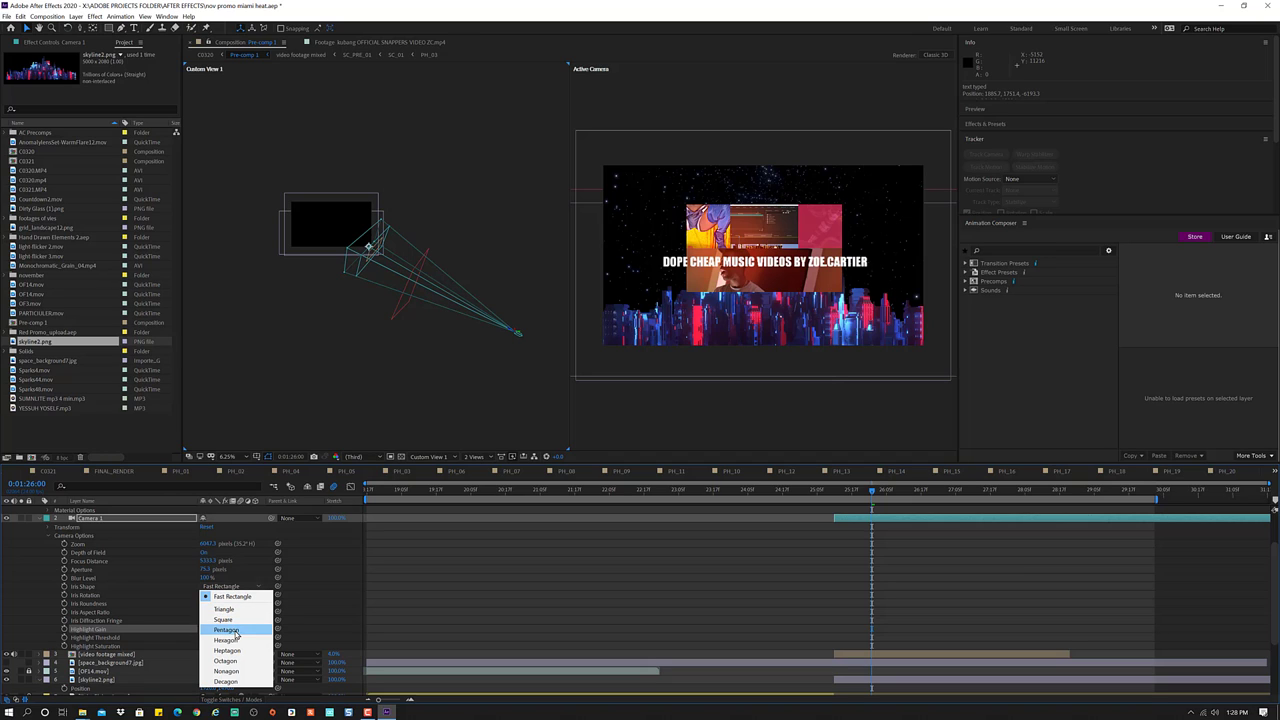
{"action": "left_click", "coordinate": [227, 630]}
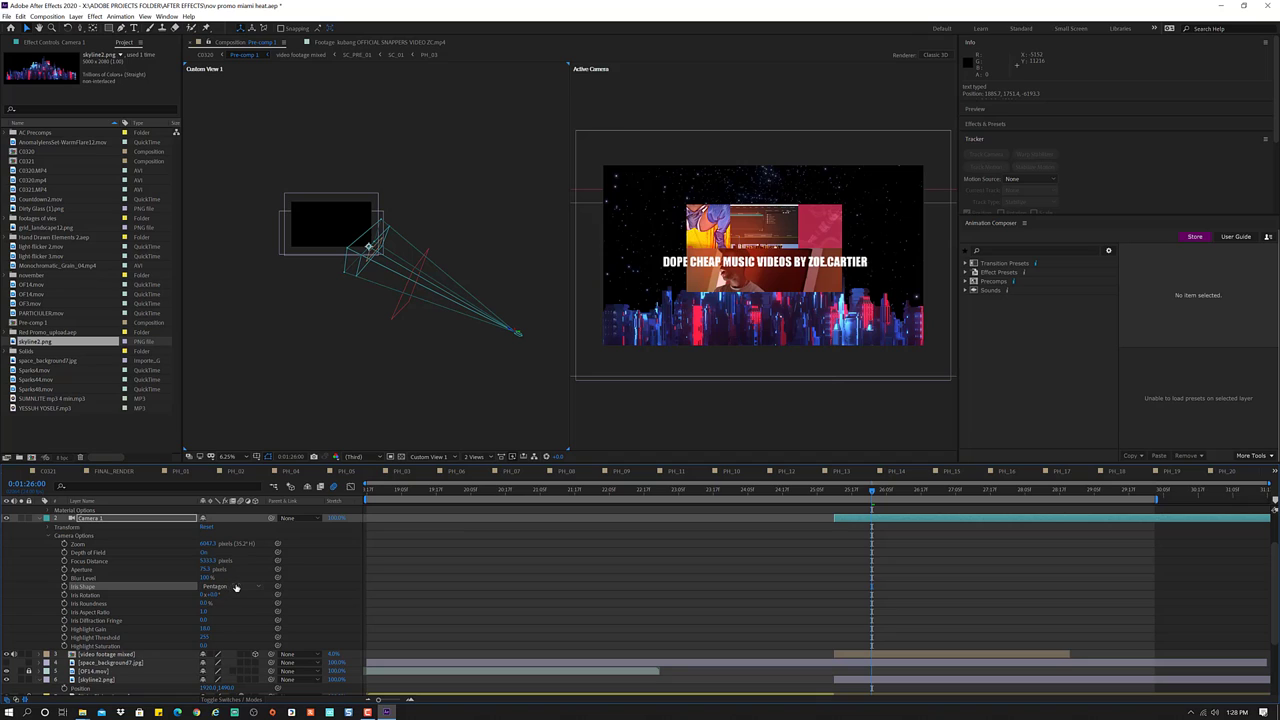
{"action": "left_click", "coordinate": [230, 587]}
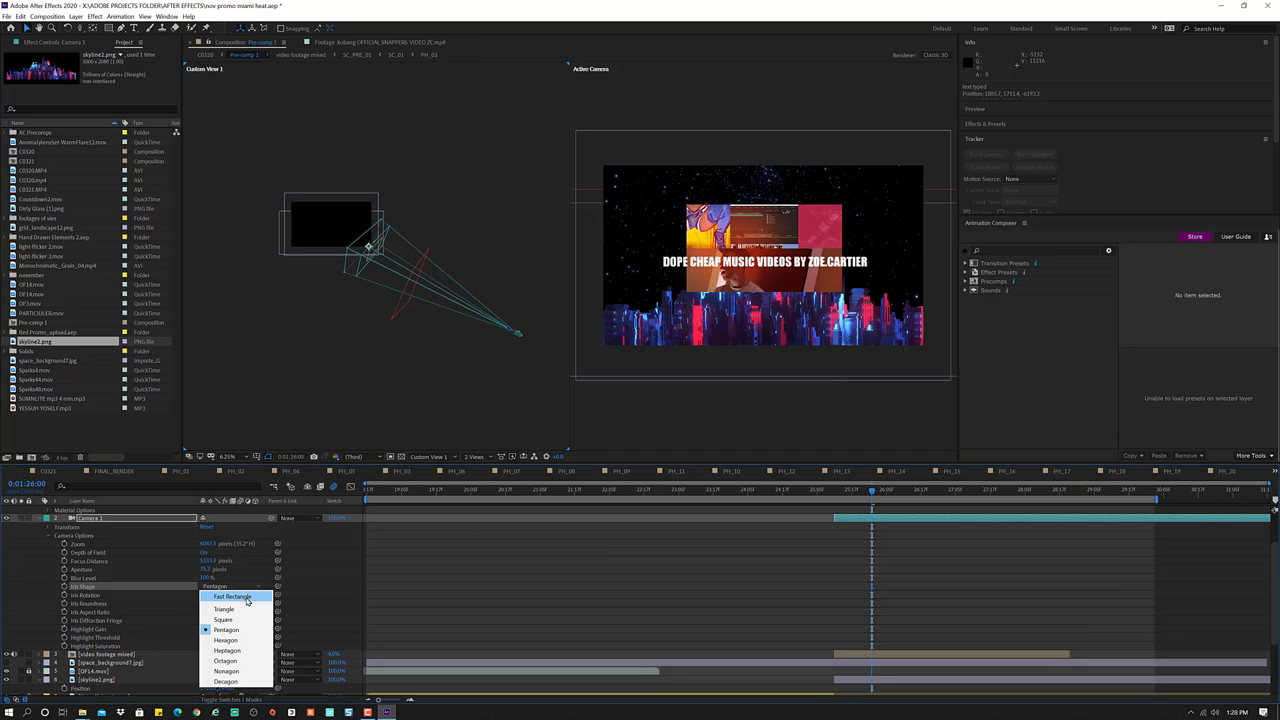
{"action": "left_click", "coordinate": [247, 598]}
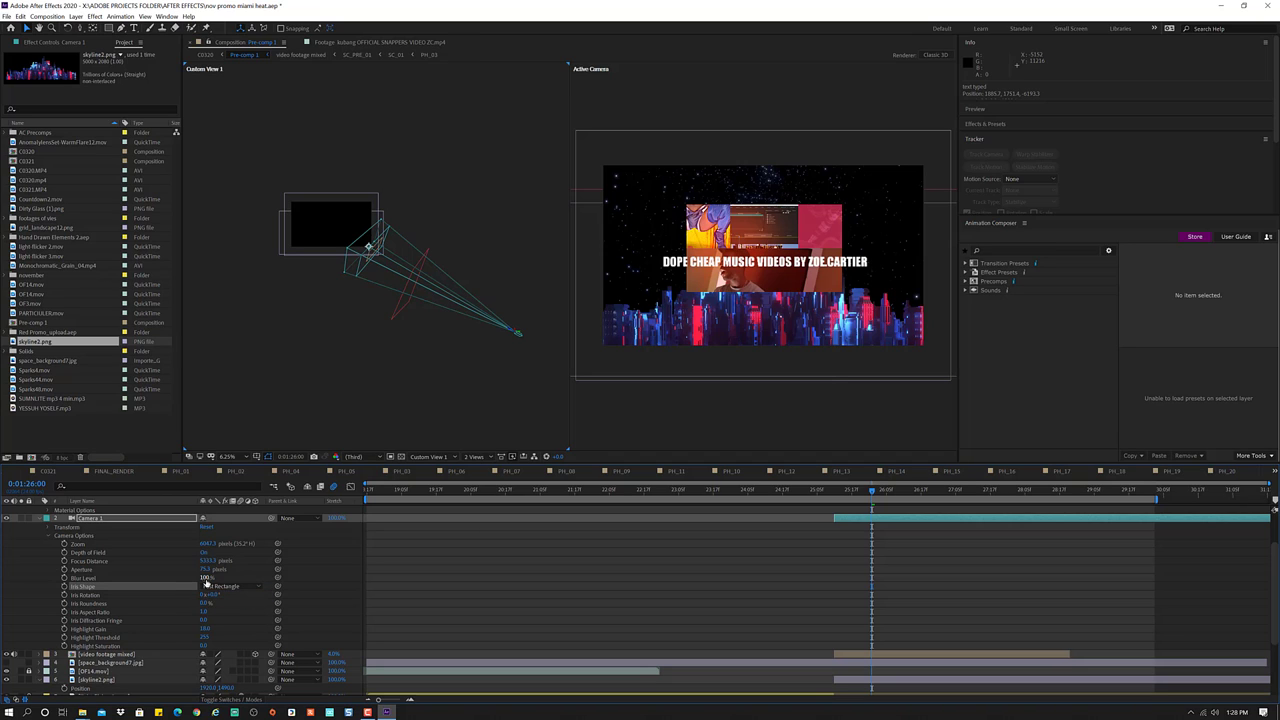
{"action": "left_click_drag", "start_coordinate": [209, 576], "coordinate": [222, 576]}
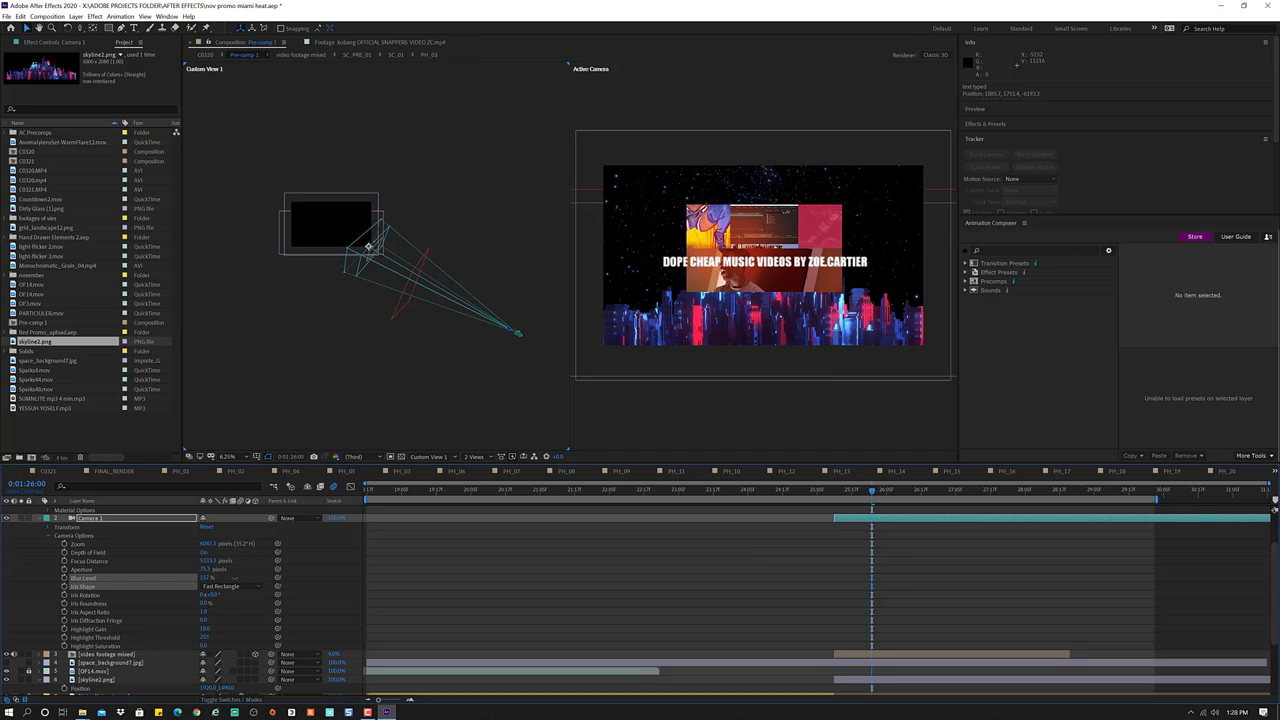
{"action": "mouse_move", "coordinate": [209, 576]}
{"action": "left_mouse_down"}
{"action": "mouse_move", "coordinate": [215, 562]}
{"action": "mouse_move", "coordinate": [195, 561]}
{"action": "mouse_move", "coordinate": [215, 561]}
{"action": "left_mouse_up"}
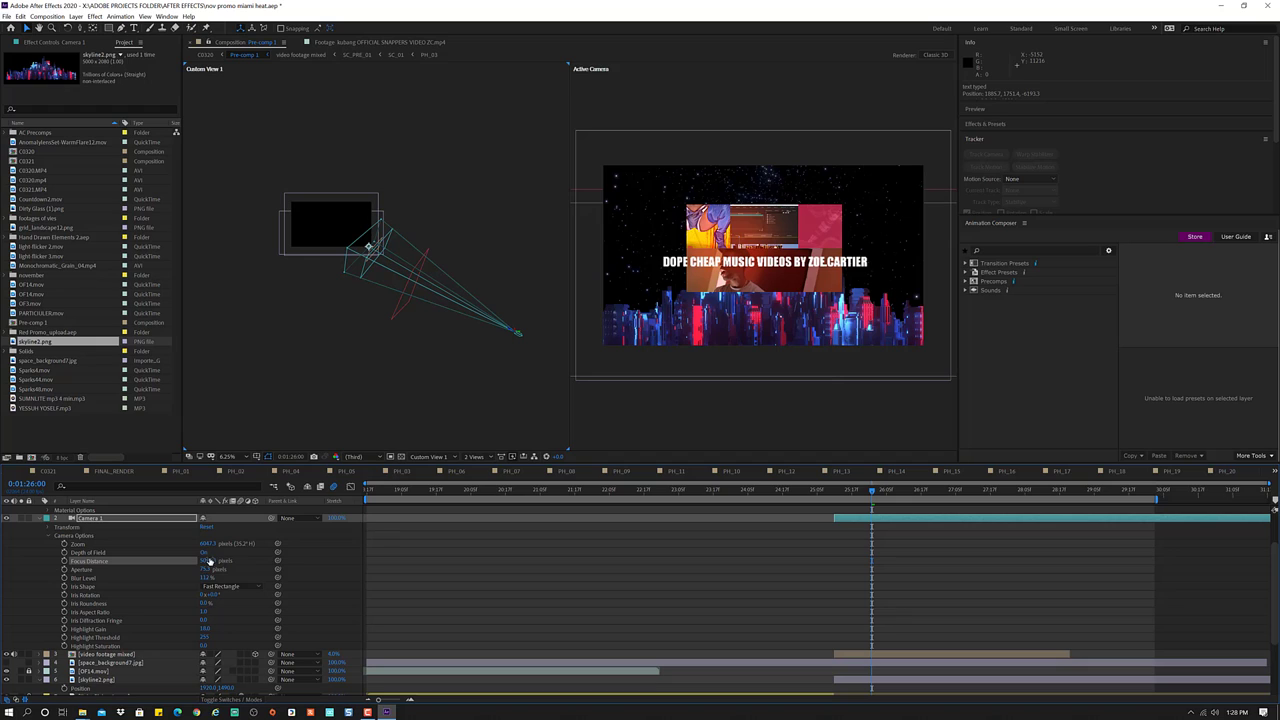
- Move Camera 1 close to the title and raise Focus Distance to about 3593 px
{"action": "left_click", "coordinate": [211, 561]}
{"action": "mouse_move", "coordinate": [196, 561]}
{"action": "left_mouse_down"}
{"action": "mouse_move", "coordinate": [167, 561]}
{"action": "mouse_move", "coordinate": [225, 561]}
{"action": "left_mouse_up"}
{"action": "mouse_move", "coordinate": [516, 332]}
{"action": "left_mouse_down"}
{"action": "mouse_move", "coordinate": [428, 348]}
{"action": "mouse_move", "coordinate": [455, 348]}
{"action": "left_mouse_up"}
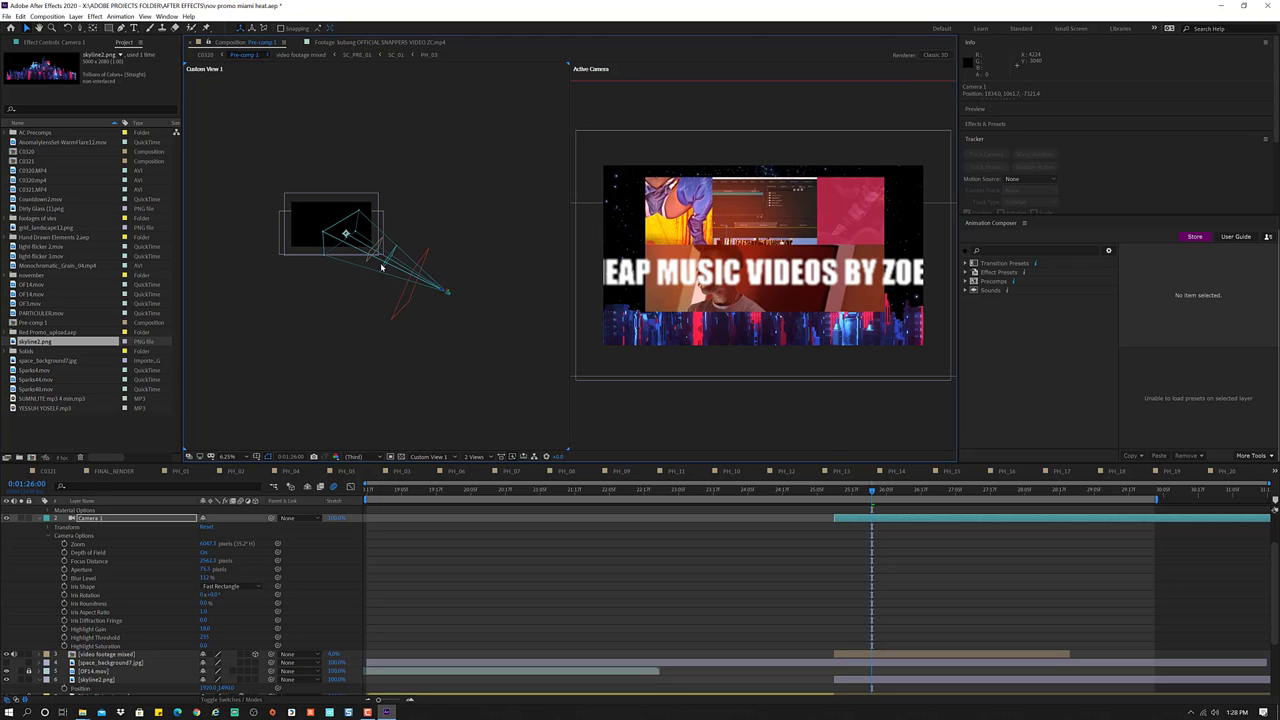
{"action": "left_click", "coordinate": [385, 268]}
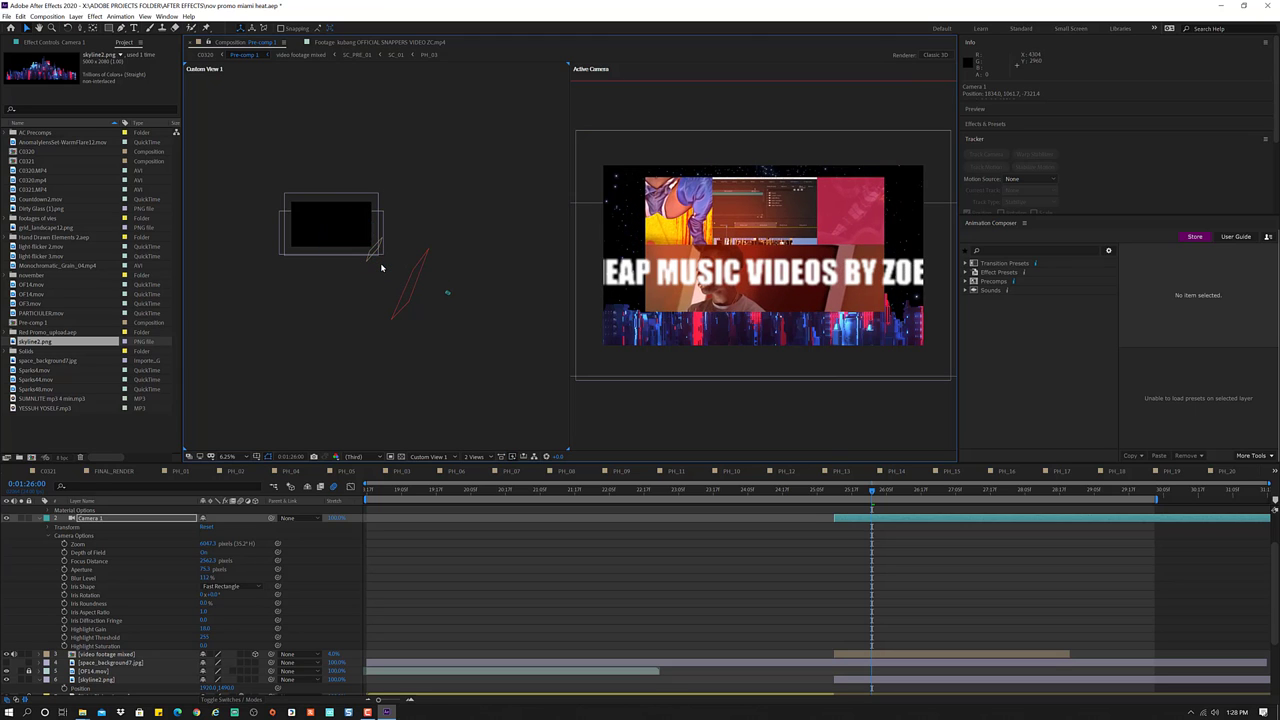
{"action": "left_click", "coordinate": [447, 293]}
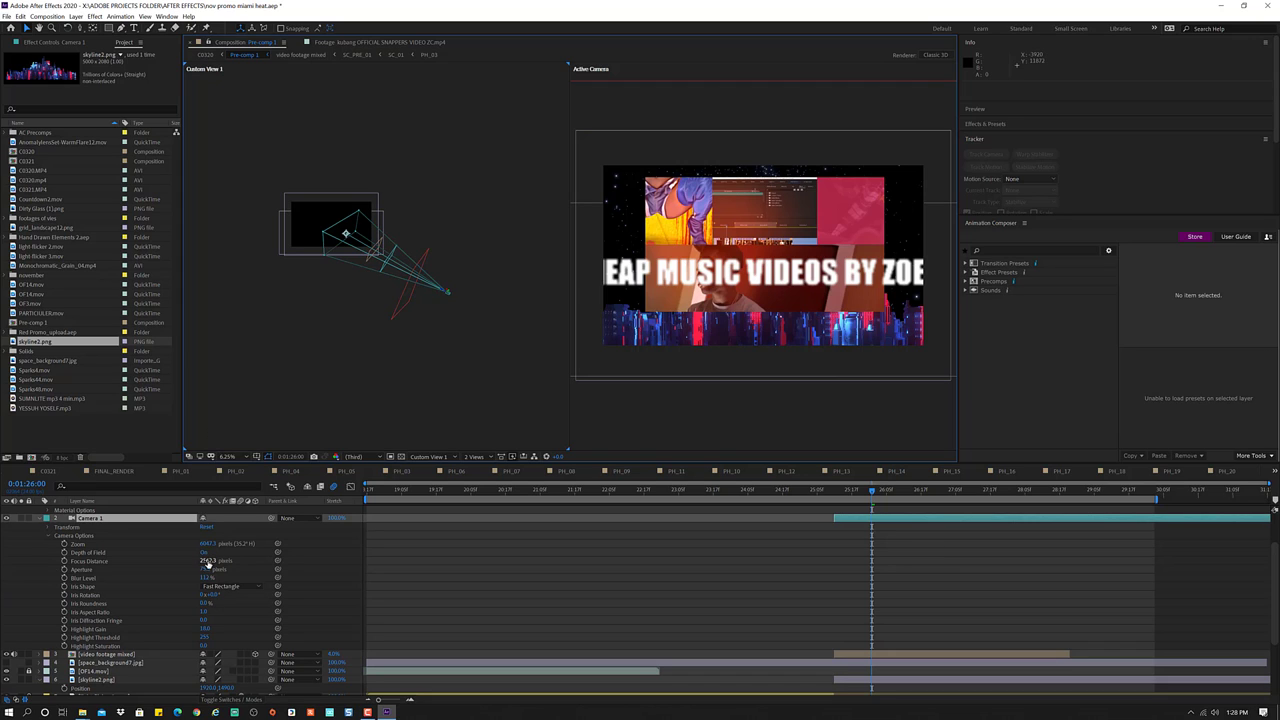
{"action": "mouse_move", "coordinate": [207, 562]}
{"action": "left_mouse_down"}
{"action": "mouse_move", "coordinate": [280, 561]}
{"action": "mouse_move", "coordinate": [180, 561]}
{"action": "mouse_move", "coordinate": [240, 561]}
{"action": "mouse_move", "coordinate": [228, 561]}
{"action": "left_mouse_up"}
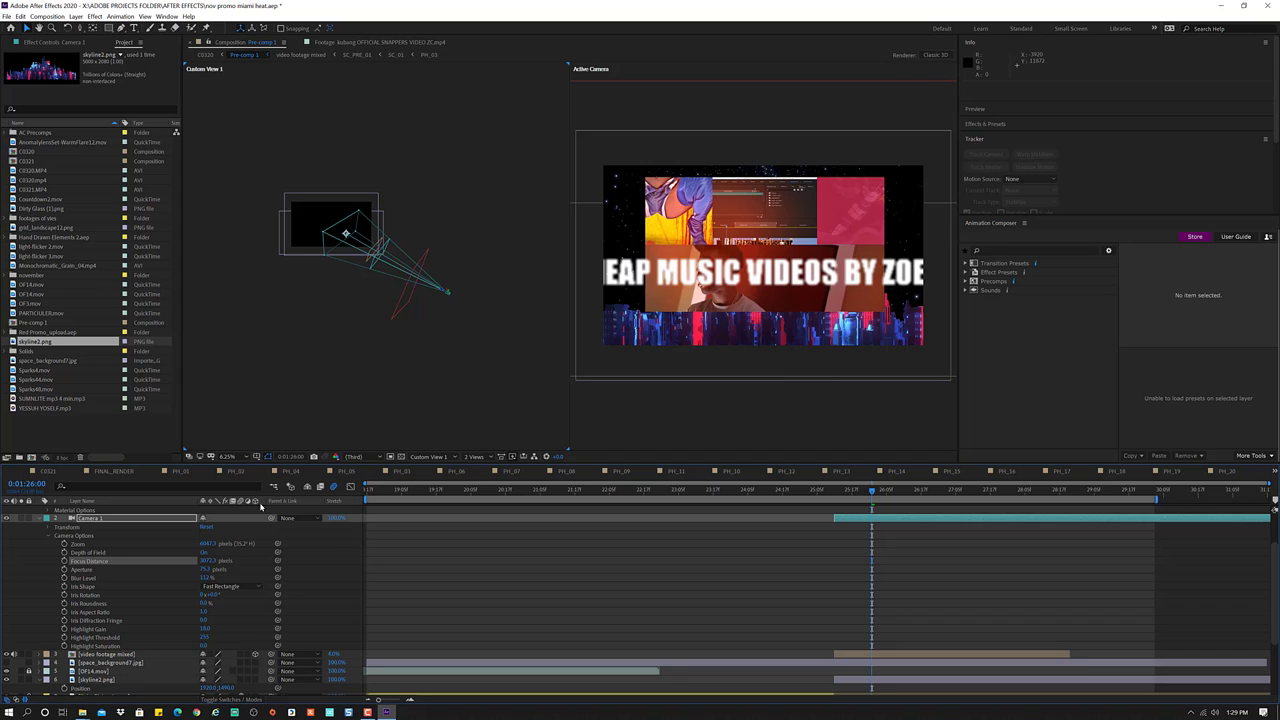
- Nudge the title text, then drag Camera 1 back in Custom View 1 until the whole title fits
{"action": "left_click", "coordinate": [412, 286]}
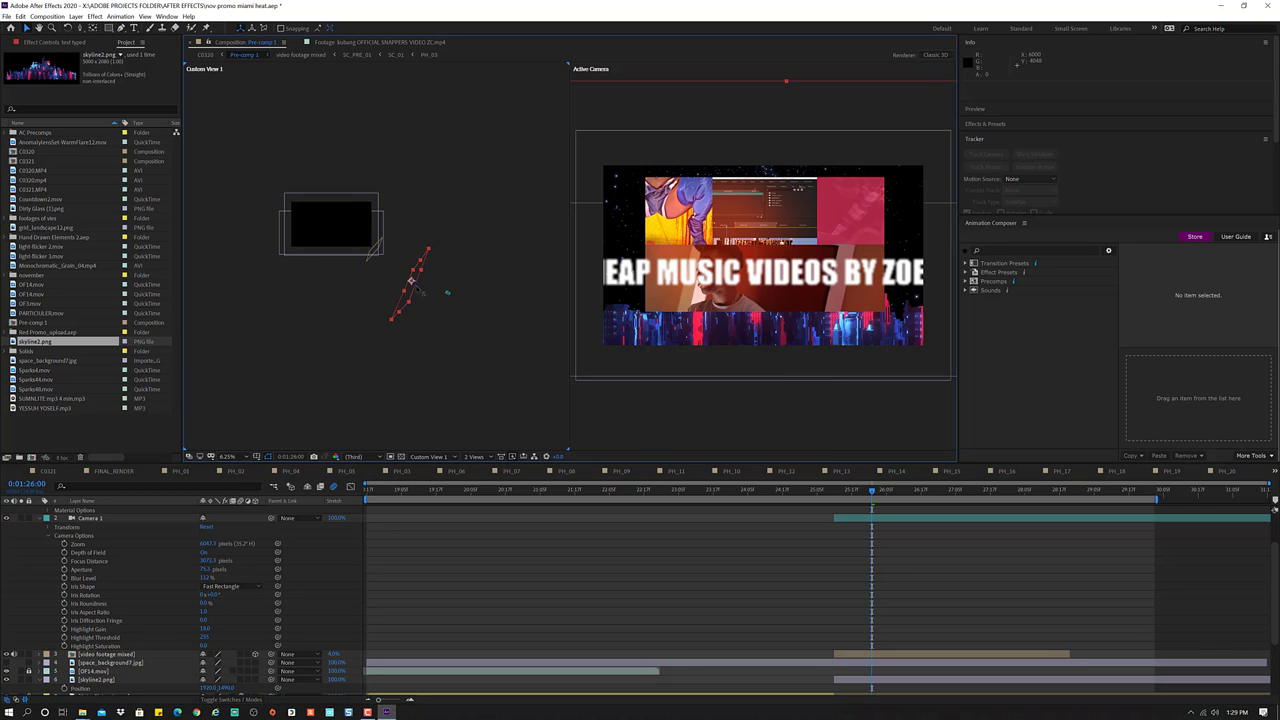
{"action": "left_click_drag", "start_coordinate": [412, 281], "coordinate": [421, 287]}
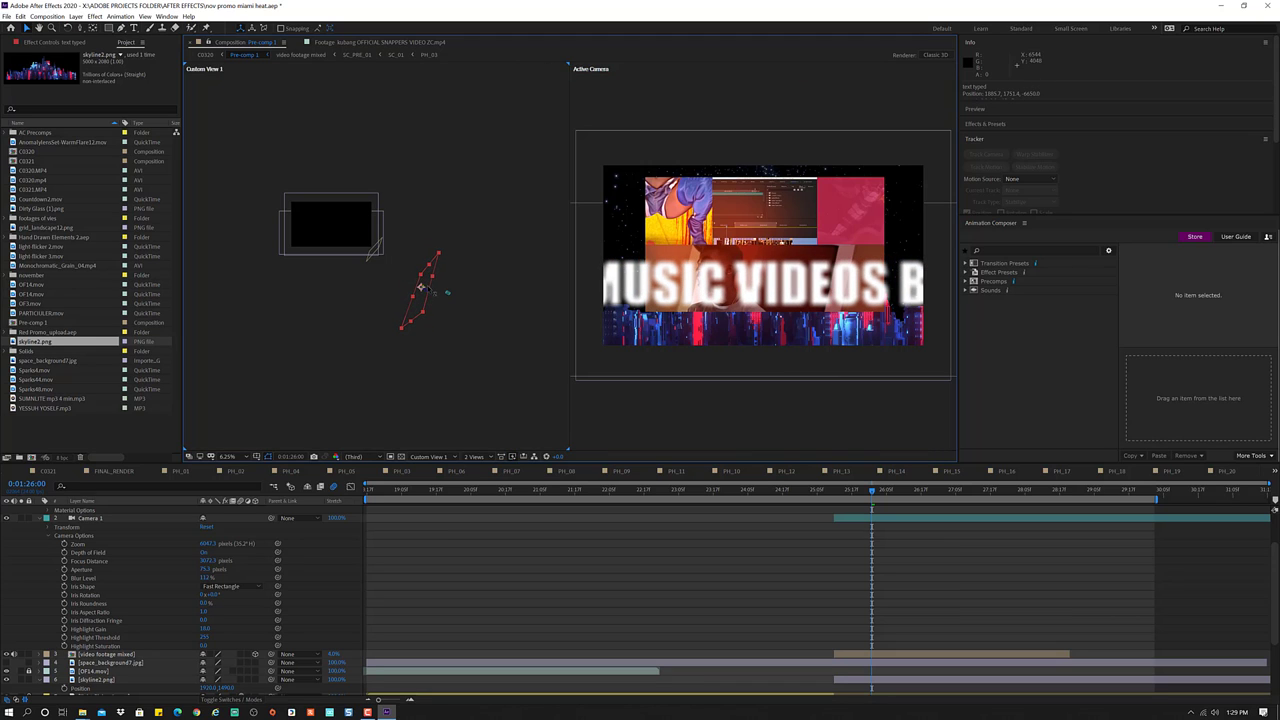
{"action": "left_click", "coordinate": [448, 294]}
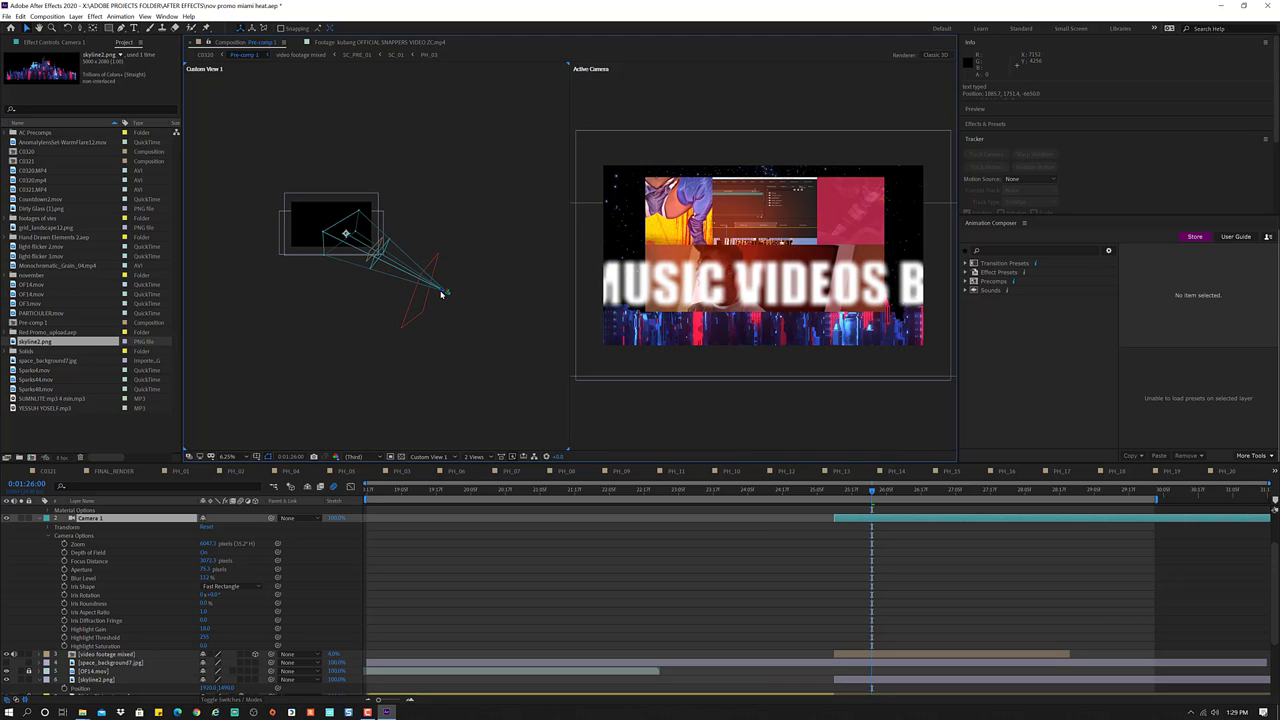
{"action": "mouse_move", "coordinate": [448, 294]}
{"action": "left_mouse_down"}
{"action": "mouse_move", "coordinate": [474, 294]}
{"action": "mouse_move", "coordinate": [450, 290]}
{"action": "left_mouse_up"}
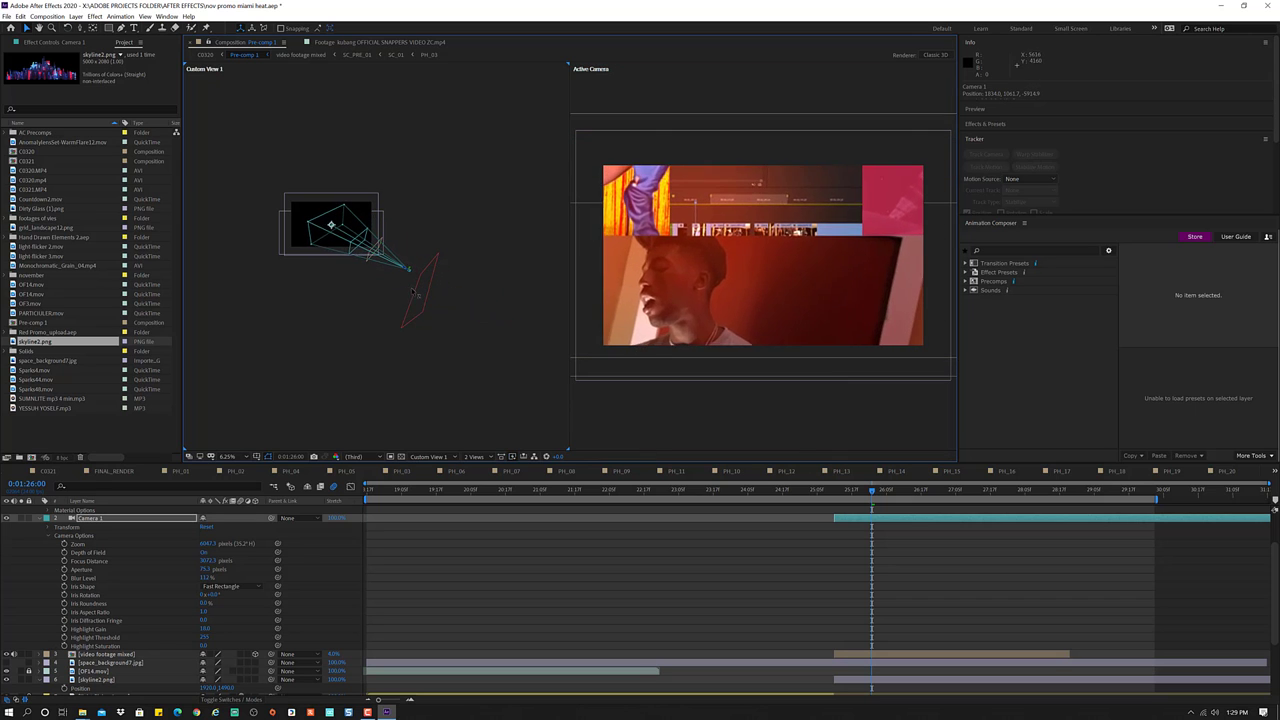
{"action": "mouse_move", "coordinate": [462, 299]}
{"action": "left_mouse_down"}
{"action": "mouse_move", "coordinate": [438, 288]}
{"action": "mouse_move", "coordinate": [484, 314]}
{"action": "mouse_move", "coordinate": [416, 272]}
{"action": "left_mouse_up"}
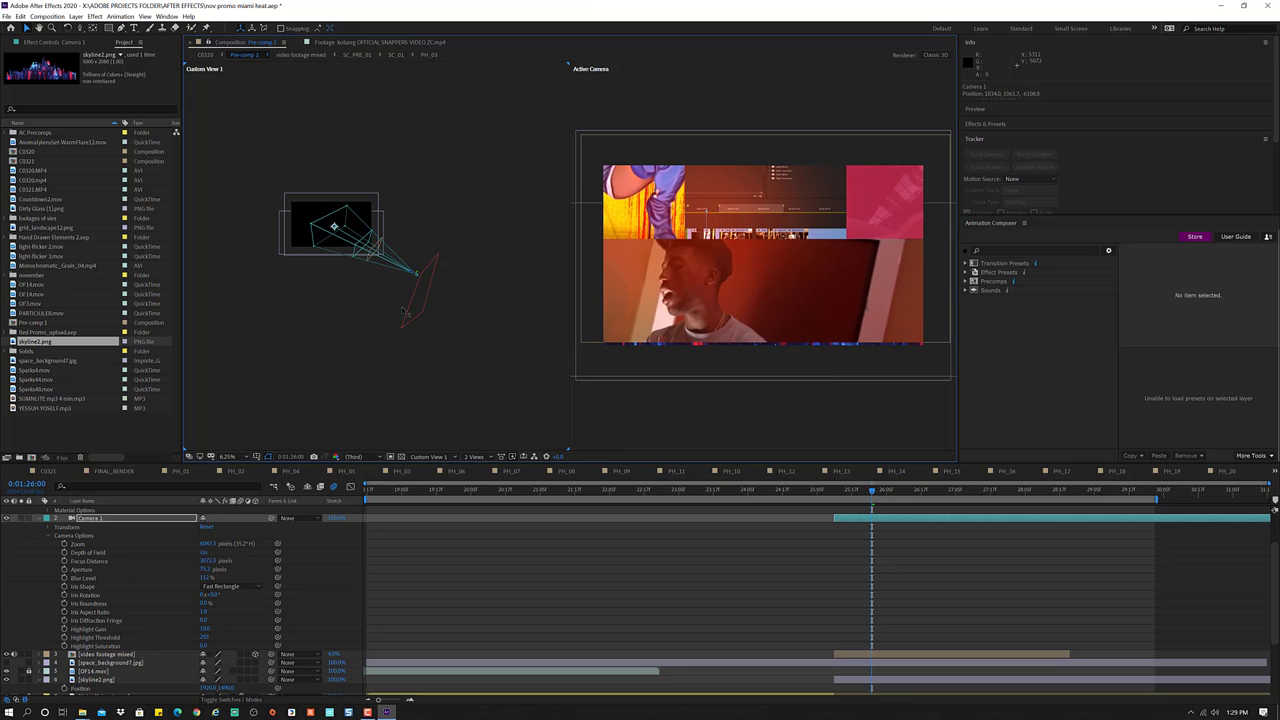
{"action": "left_click_drag", "start_coordinate": [405, 313], "coordinate": [469, 312]}
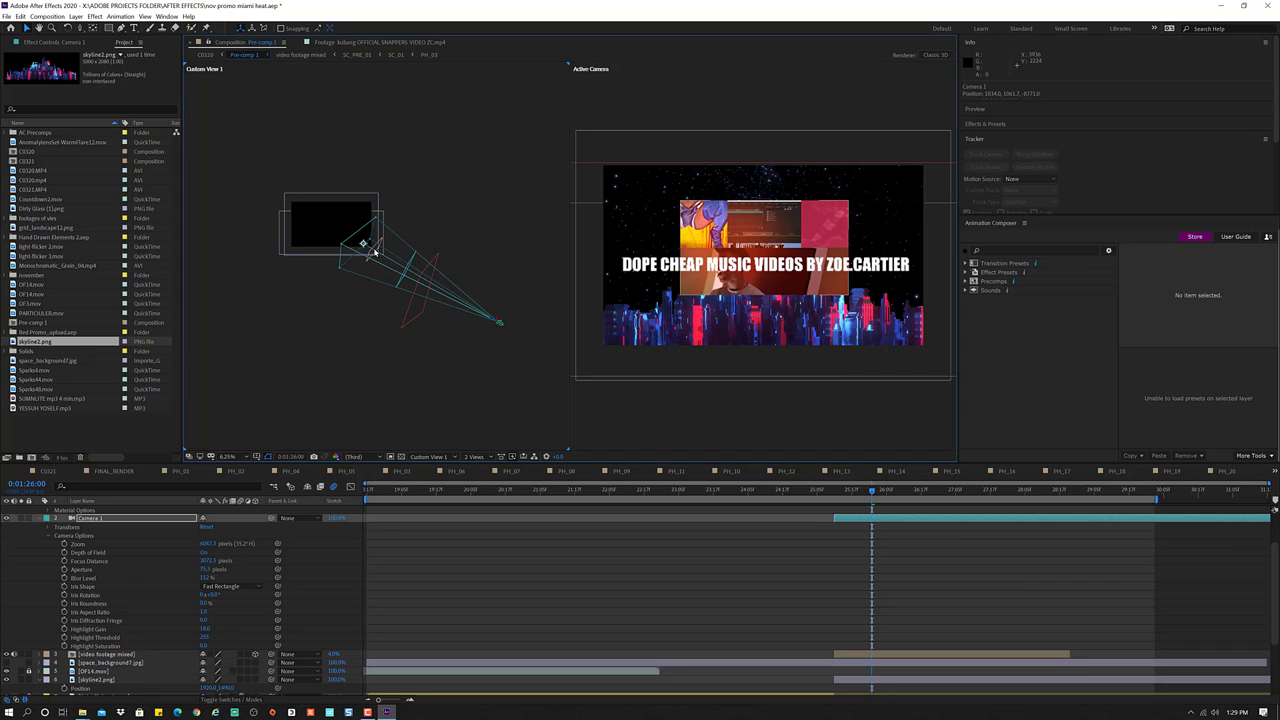
- Move the 'video footage mixed' layer higher in the Active Camera frame
{"action": "left_click", "coordinate": [768, 237]}
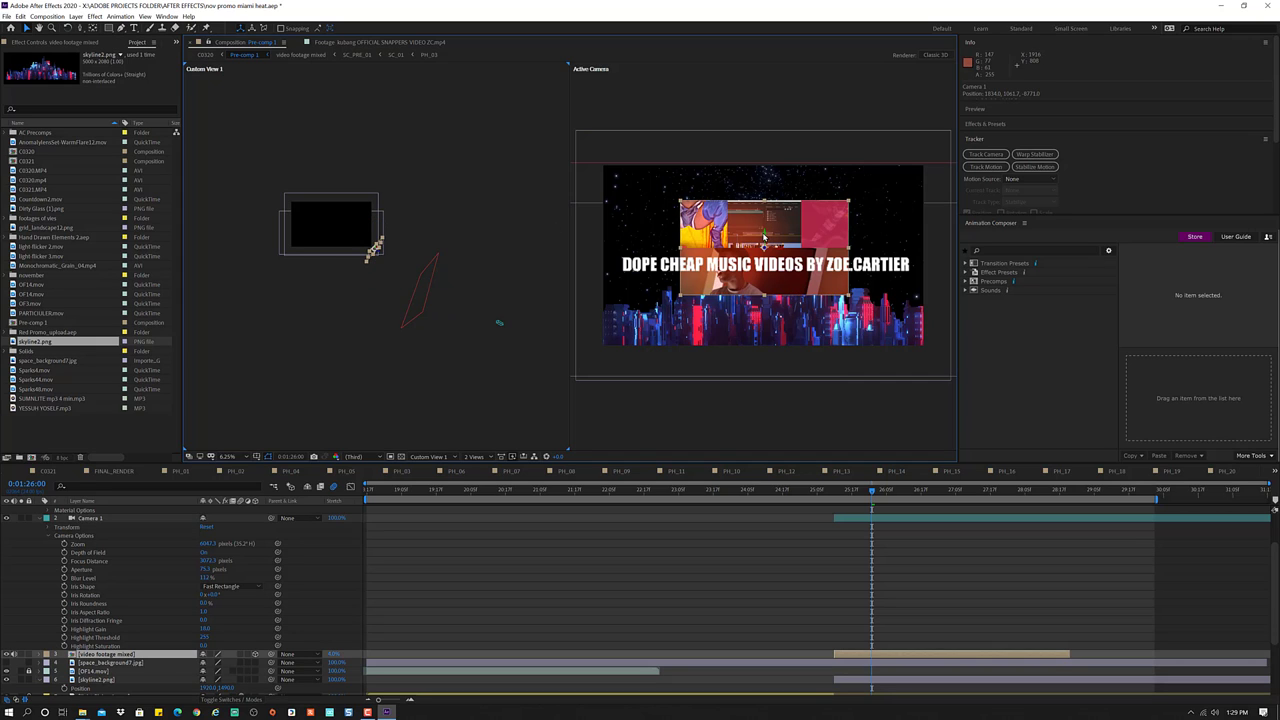
{"action": "mouse_move", "coordinate": [762, 233]}
{"action": "left_mouse_down"}
{"action": "mouse_move", "coordinate": [780, 265]}
{"action": "mouse_move", "coordinate": [767, 247]}
{"action": "left_mouse_up"}
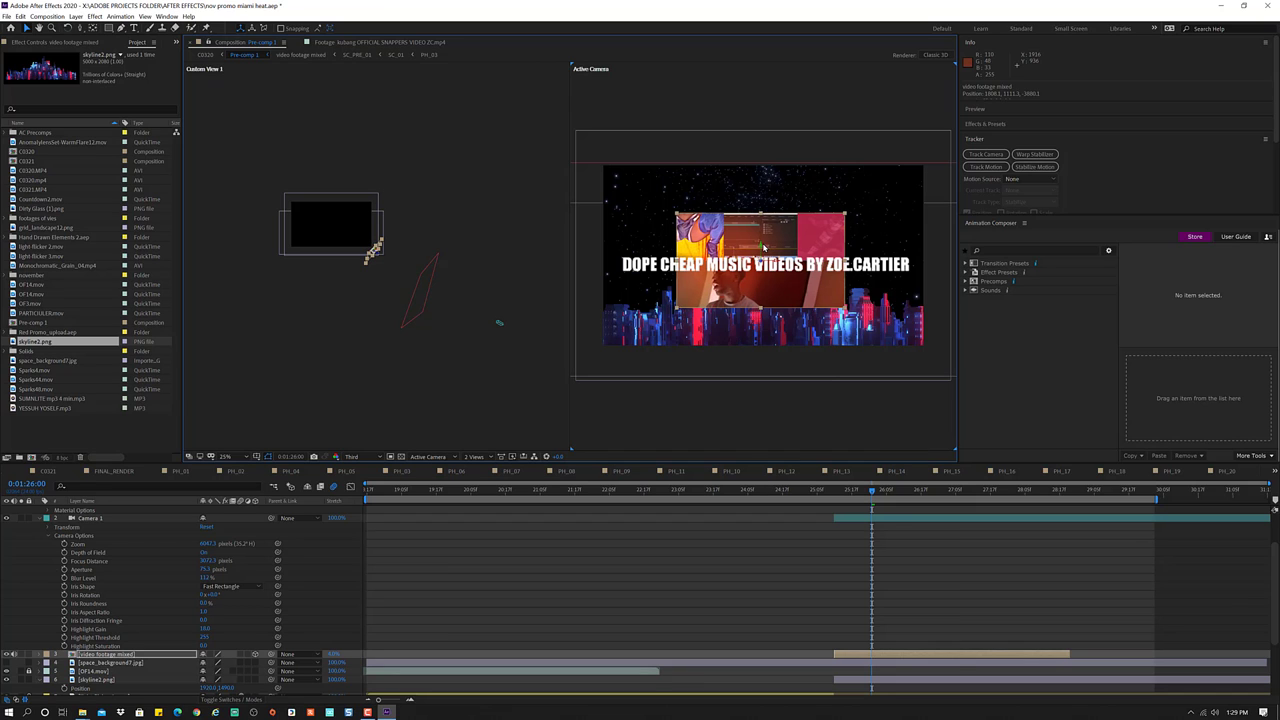
{"action": "left_click_drag", "start_coordinate": [756, 235], "coordinate": [763, 232]}
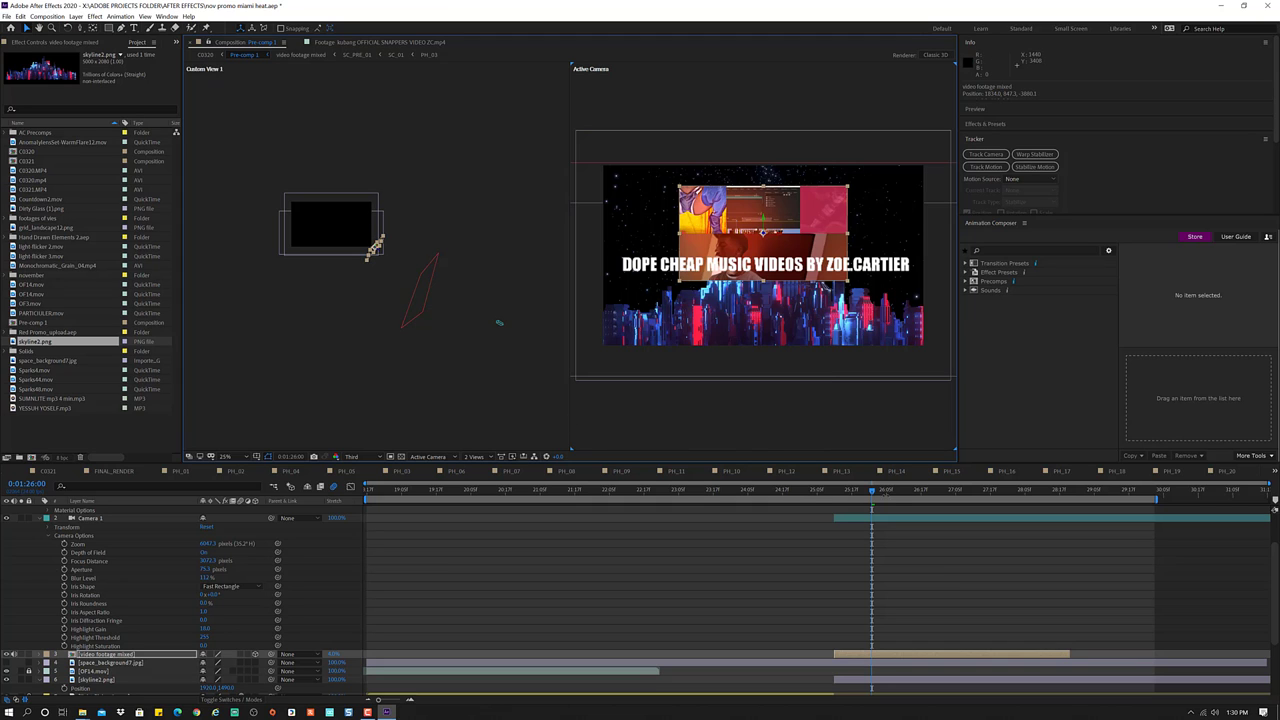
{"action": "mouse_move", "coordinate": [872, 490]}
{"action": "left_mouse_down"}
{"action": "mouse_move", "coordinate": [728, 505]}
{"action": "mouse_move", "coordinate": [912, 524]}
{"action": "left_mouse_up"}
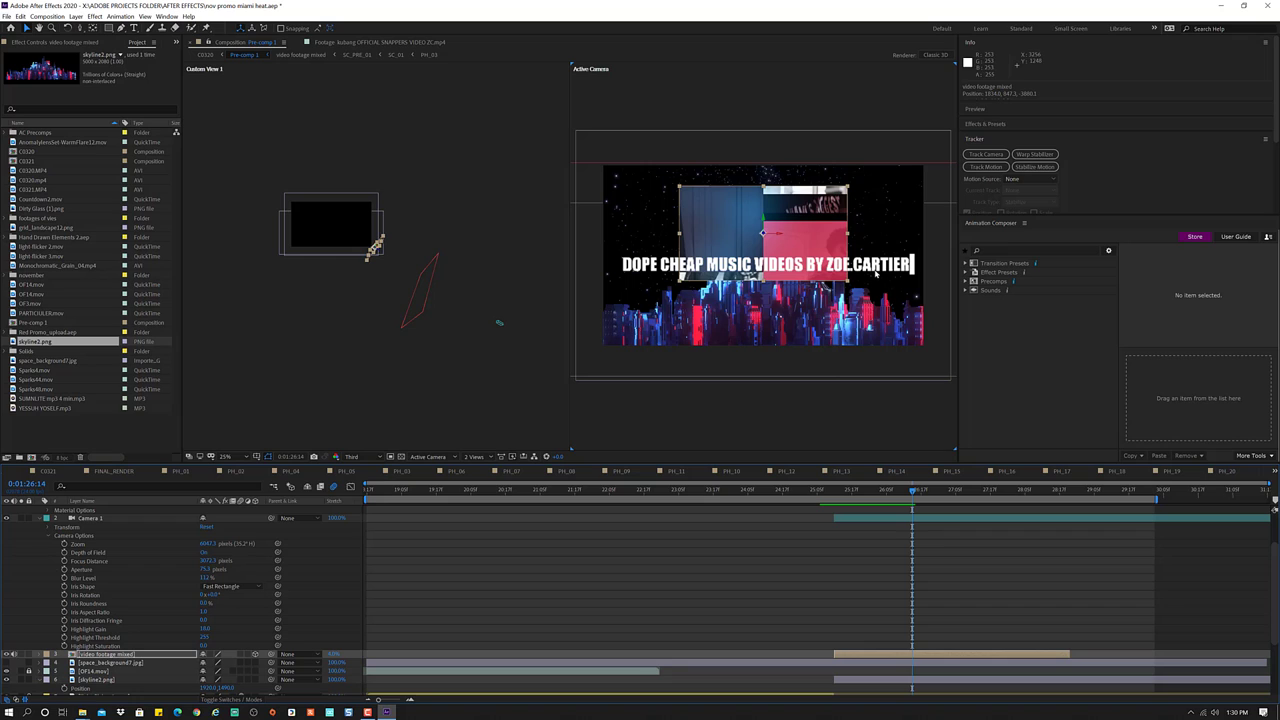
- Shift the camera so the title sits lower, then scrub back to about 1:25:15
{"action": "left_click", "coordinate": [826, 285]}
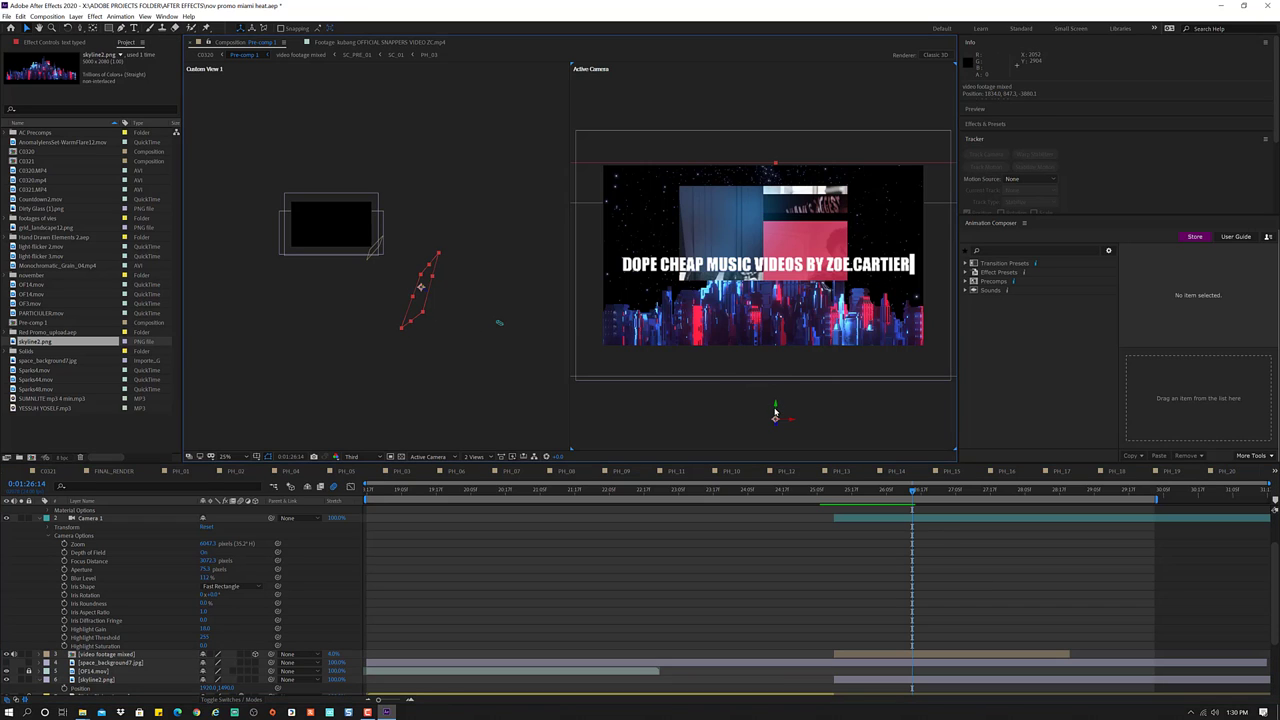
{"action": "left_click_drag", "start_coordinate": [778, 409], "coordinate": [771, 414]}
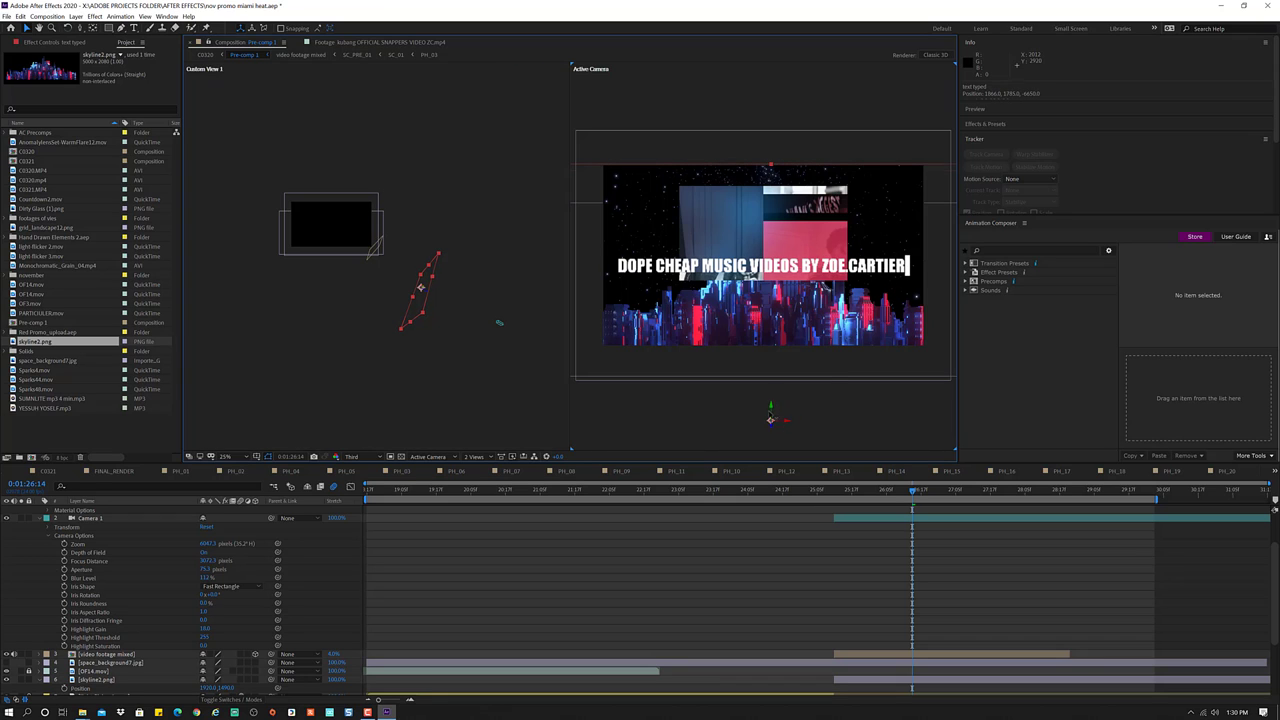
{"action": "left_click_drag", "start_coordinate": [770, 412], "coordinate": [770, 423]}
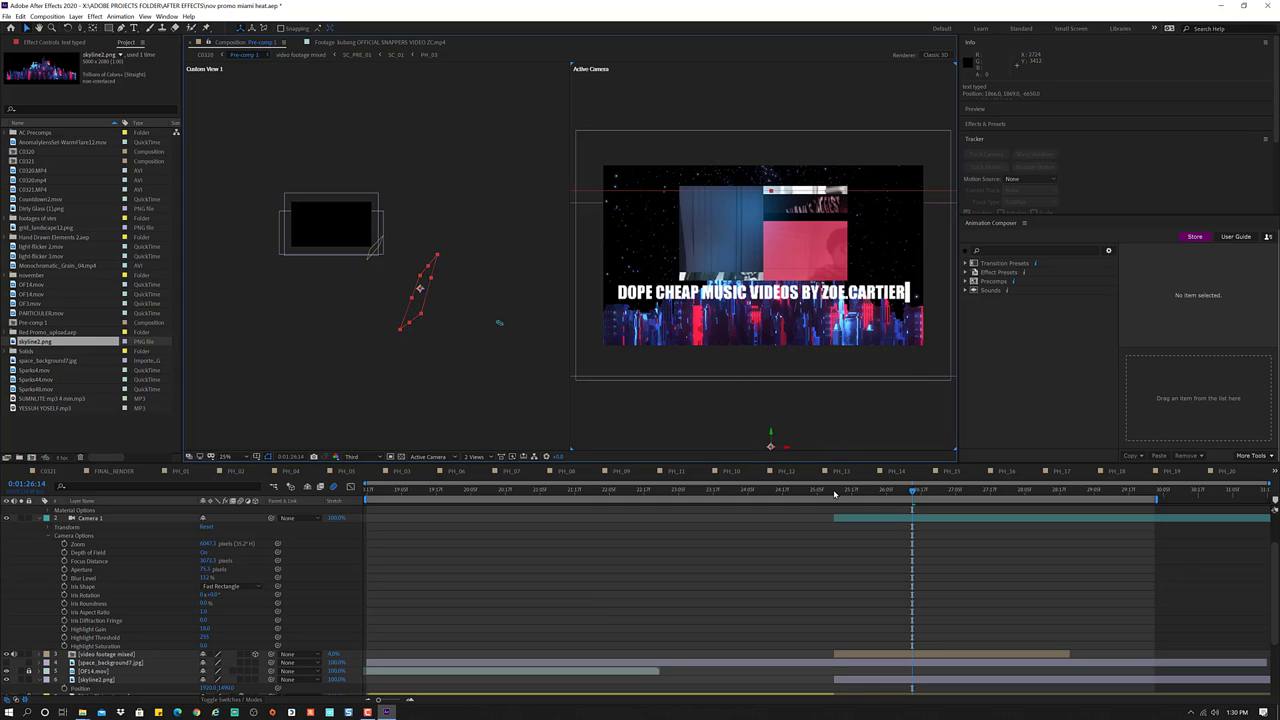
{"action": "left_click_drag", "start_coordinate": [834, 493], "coordinate": [857, 495]}
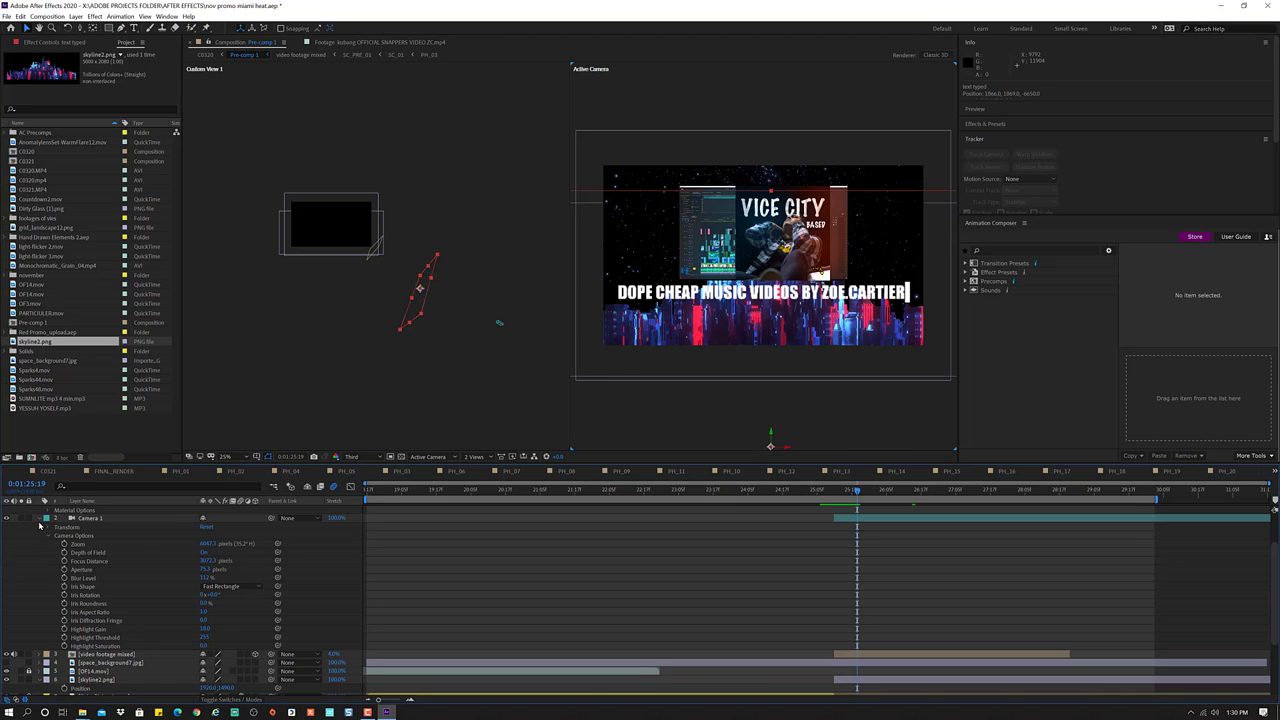
- Twirl up Camera 1's properties and select layer 14, space_background7.jpg
{"action": "left_click", "coordinate": [46, 527]}
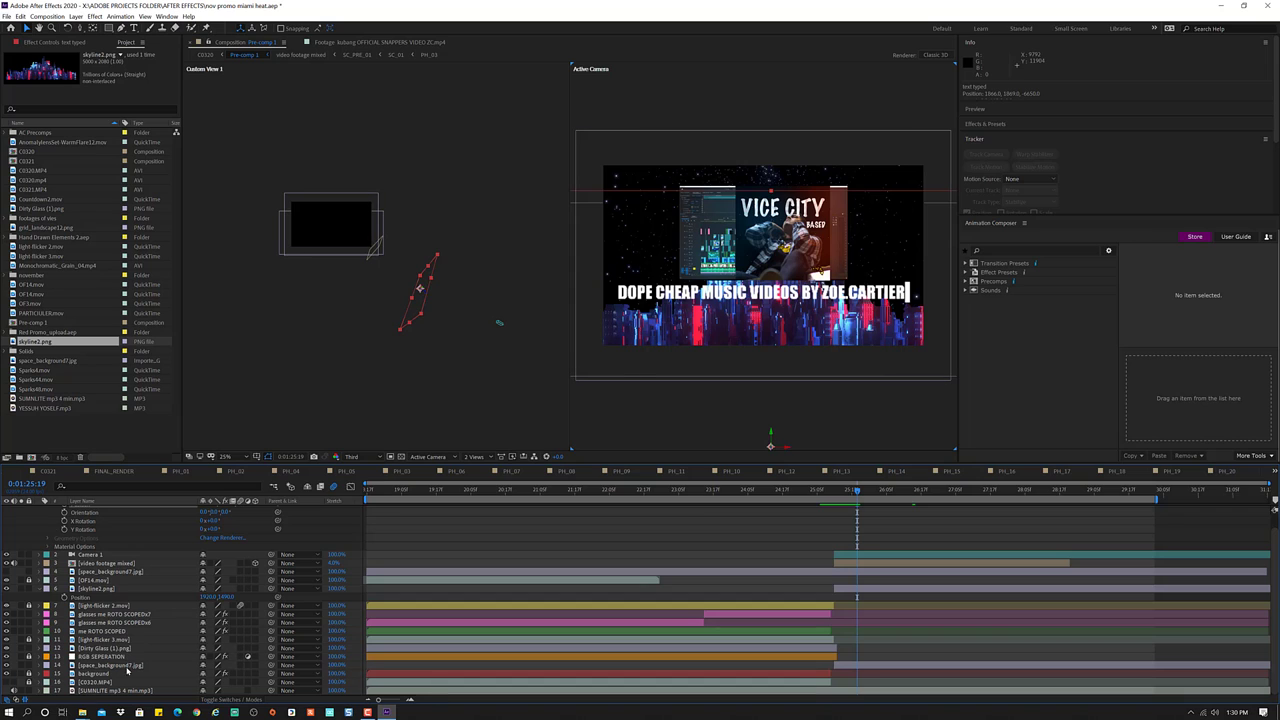
{"action": "left_click", "coordinate": [128, 666]}
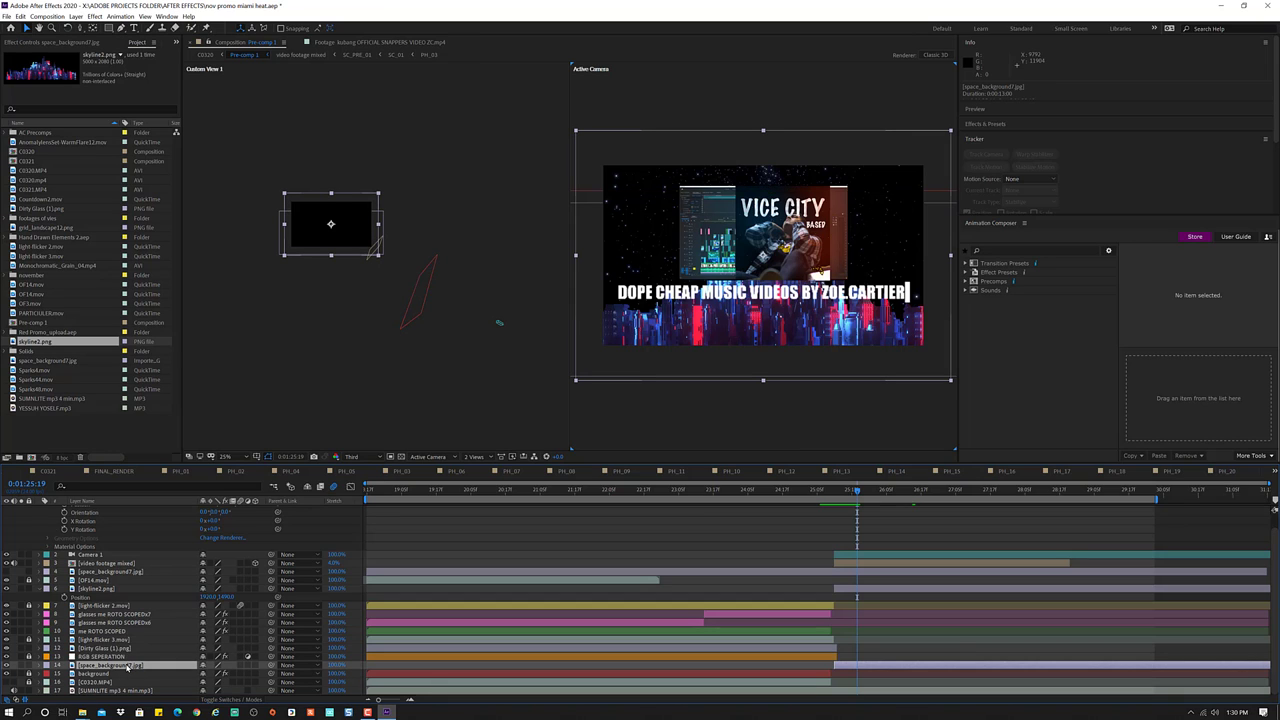
- Add Effect > RG Universe Blur > uni.Blur to the space_background7.jpg layer
{"action": "right_click", "coordinate": [128, 666]}
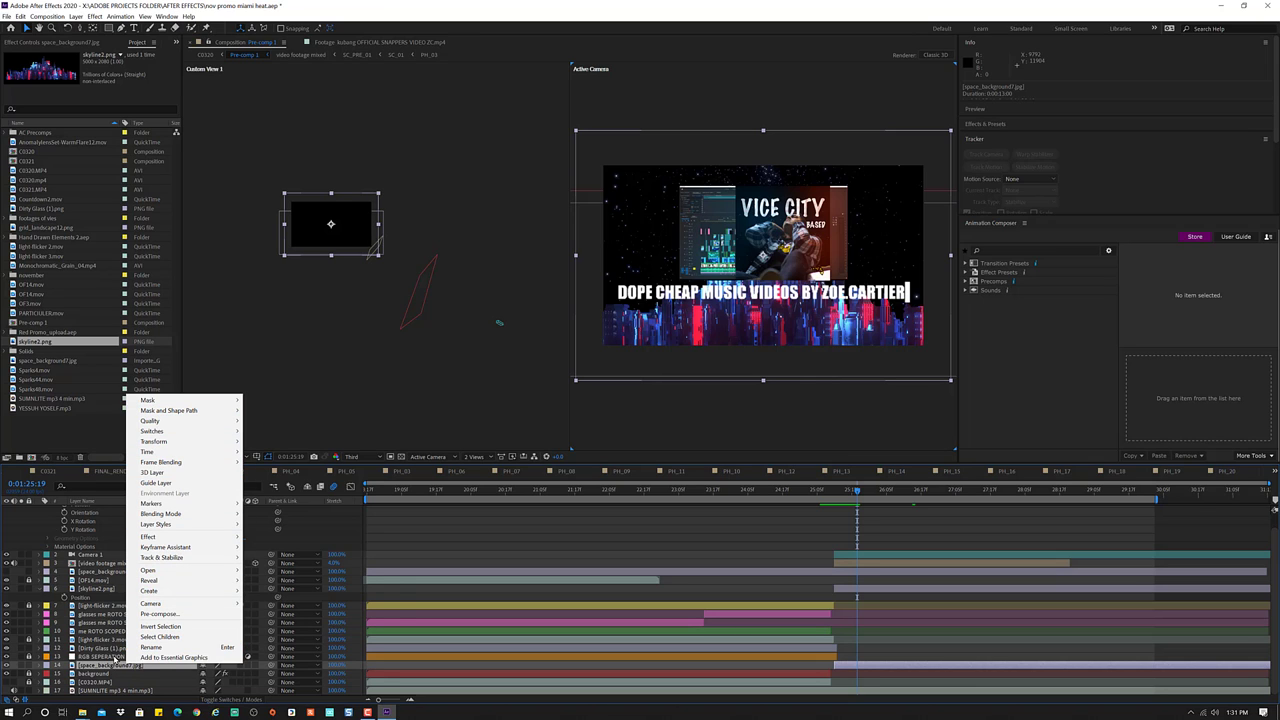
{"action": "mouse_move", "coordinate": [189, 545]}
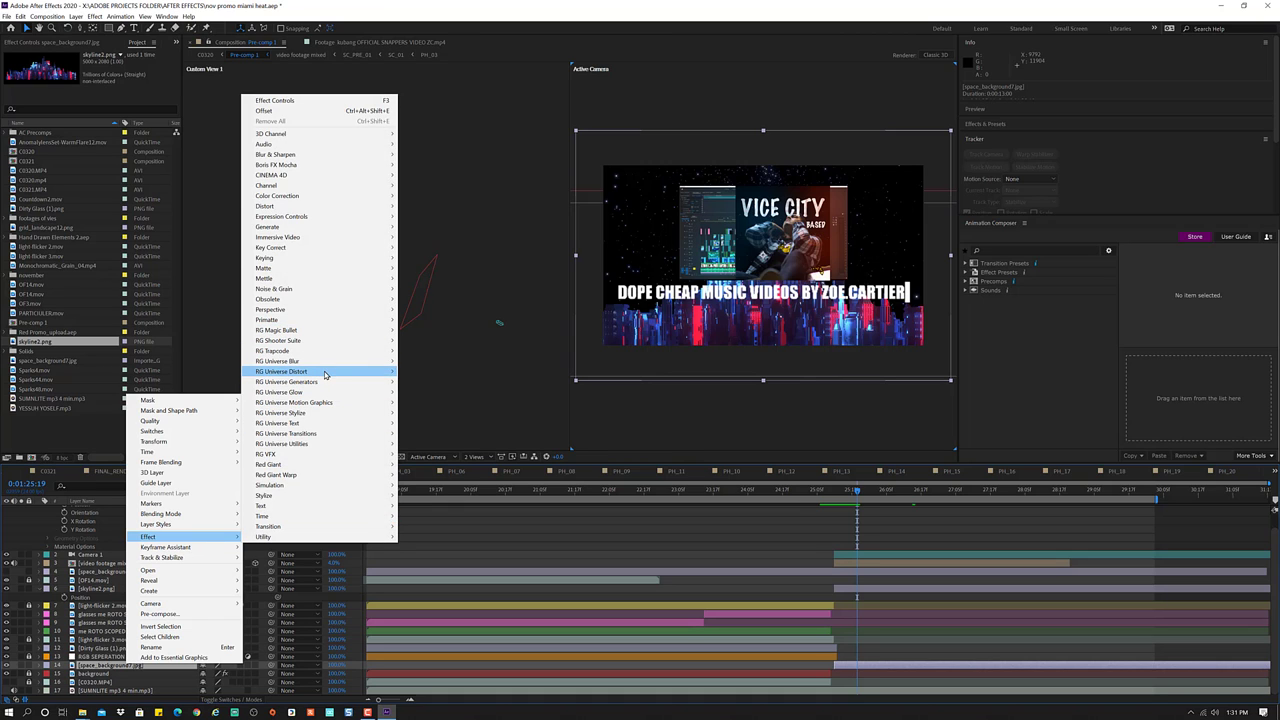
{"action": "mouse_move", "coordinate": [326, 371]}
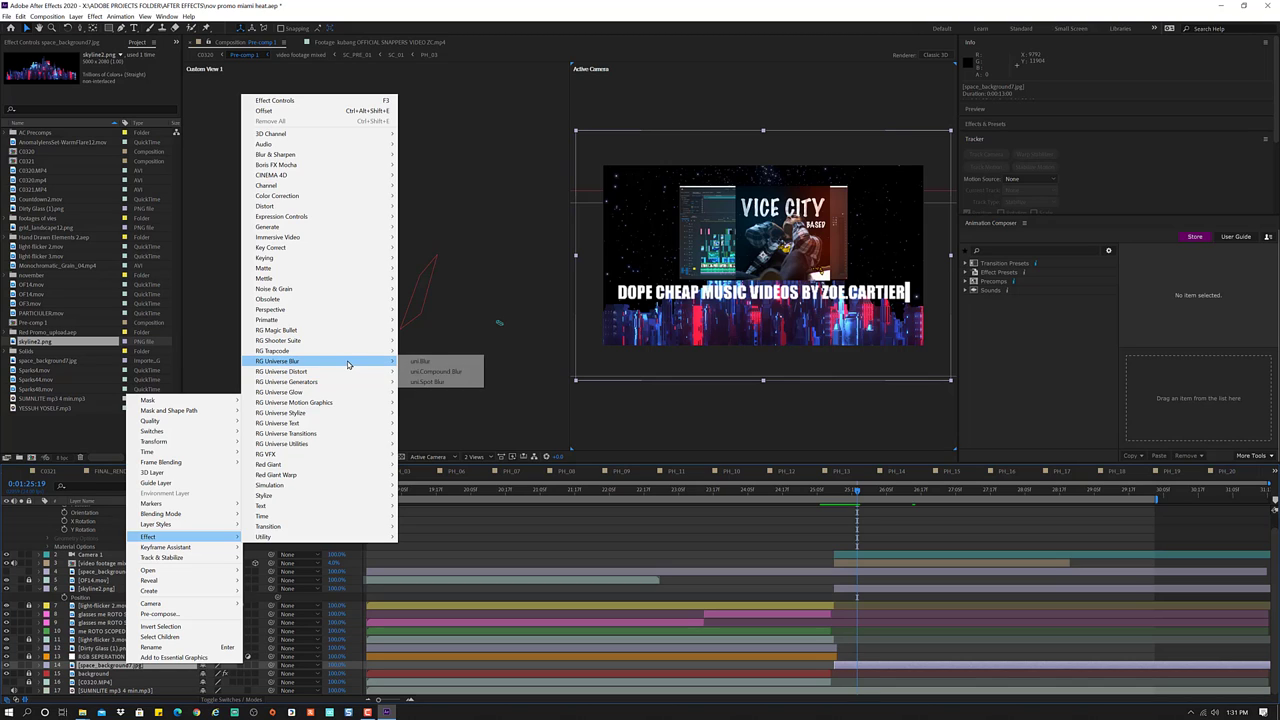
{"action": "left_click", "coordinate": [453, 363]}
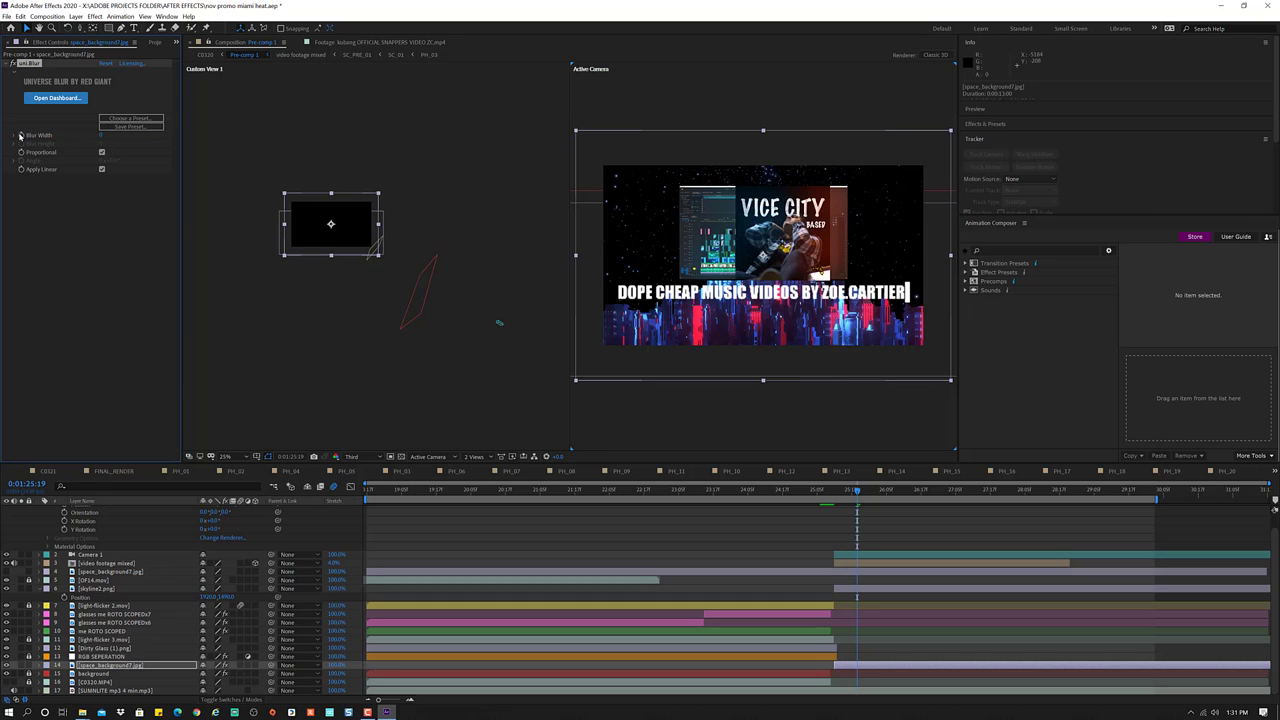
- Add an expression to uni.Blur's Blur Width and browse to Random Numbers > random(maxValOrArray)
{"action": "left_click", "coordinate": [20, 135], "text": "alt"}
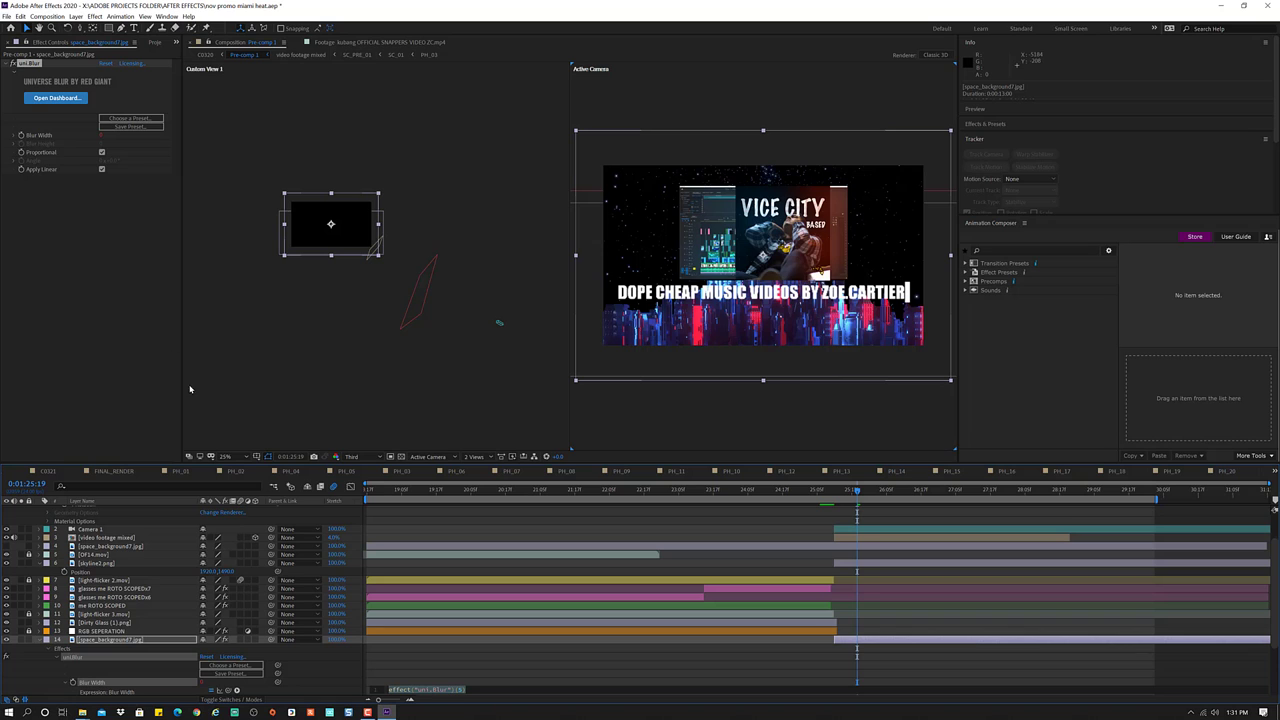
{"action": "scroll", "coordinate": [310, 662], "scroll_direction": "down", "scroll_amount": 2}
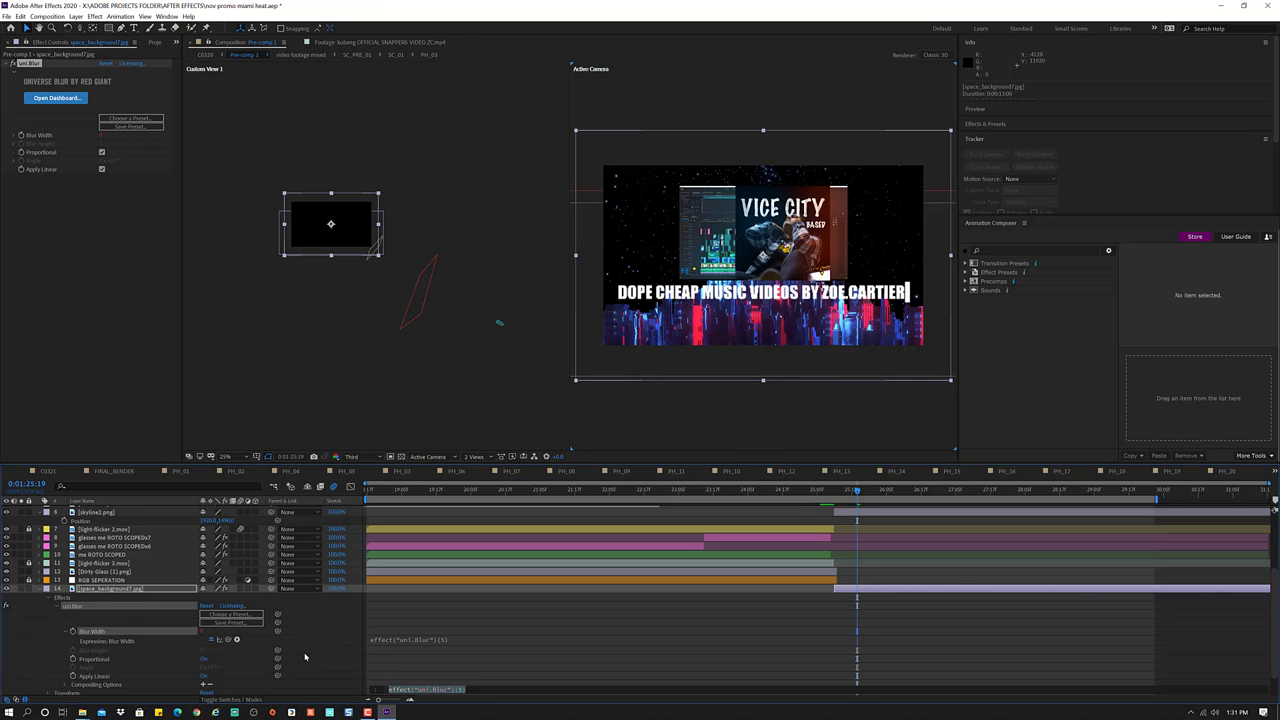
{"action": "scroll", "coordinate": [300, 655], "scroll_direction": "down", "scroll_amount": 1}
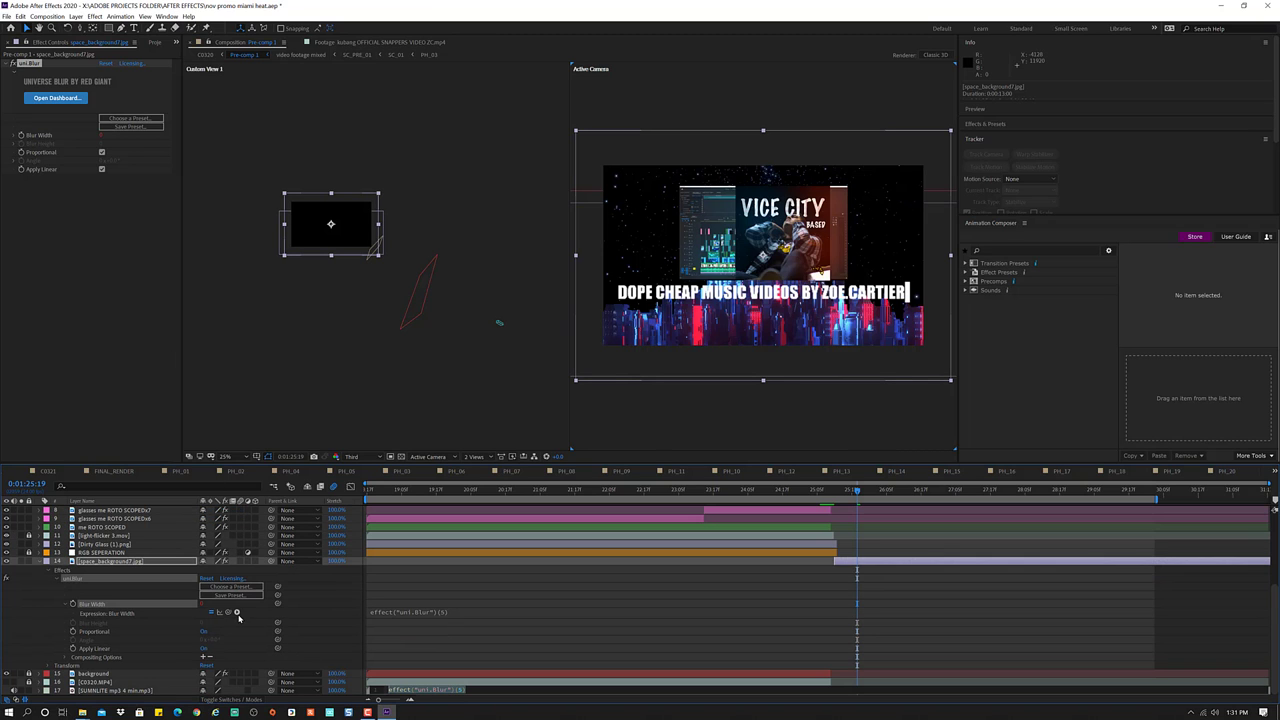
{"action": "left_click", "coordinate": [236, 612]}
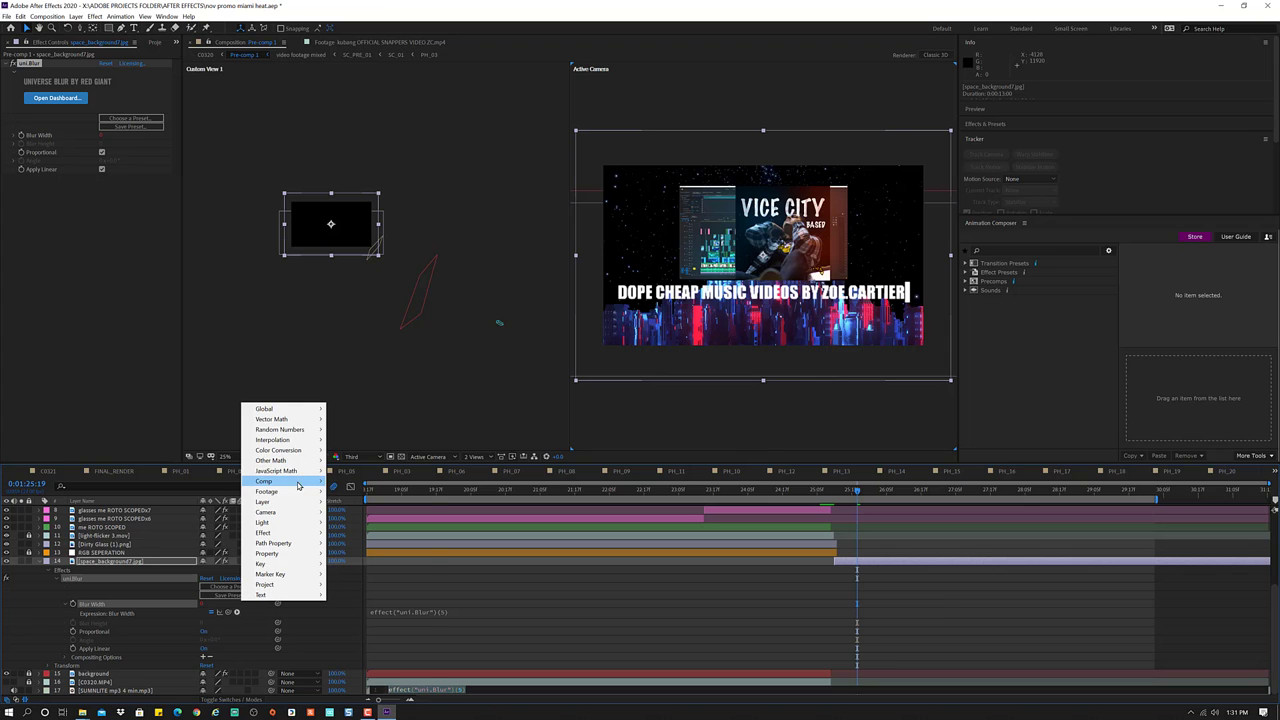
{"action": "mouse_move", "coordinate": [300, 476]}
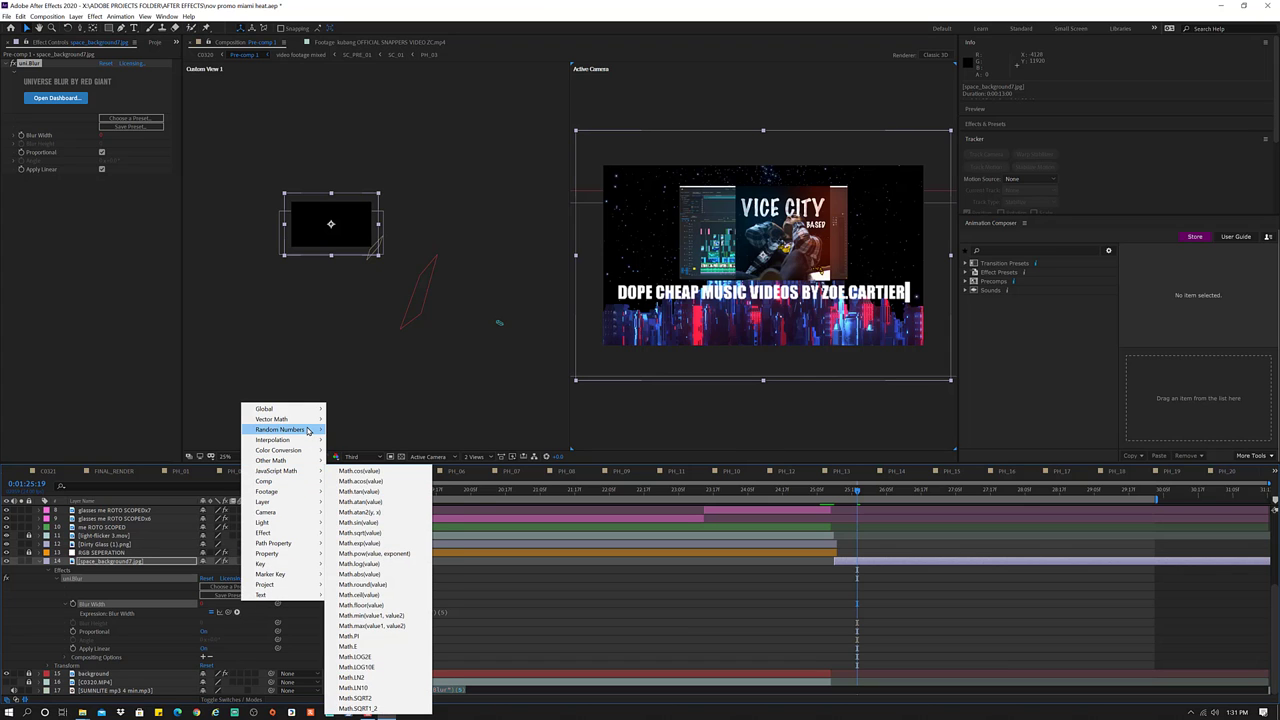
{"action": "mouse_move", "coordinate": [300, 430]}
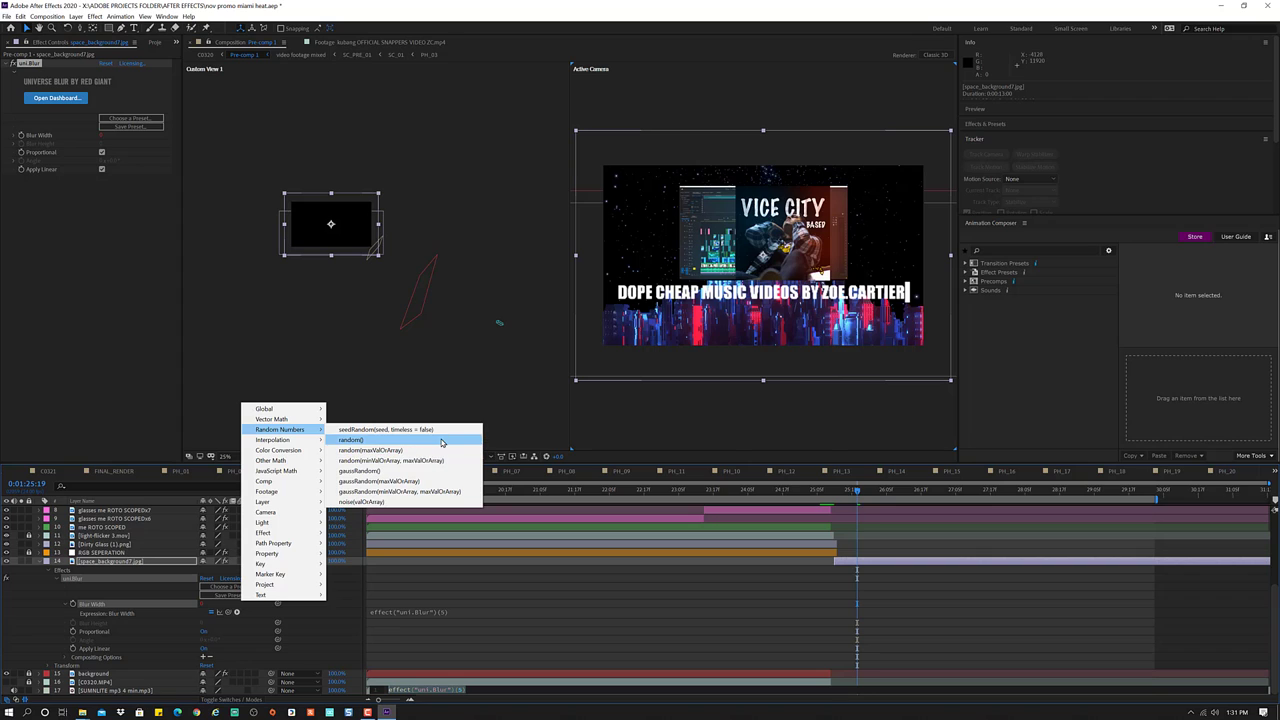
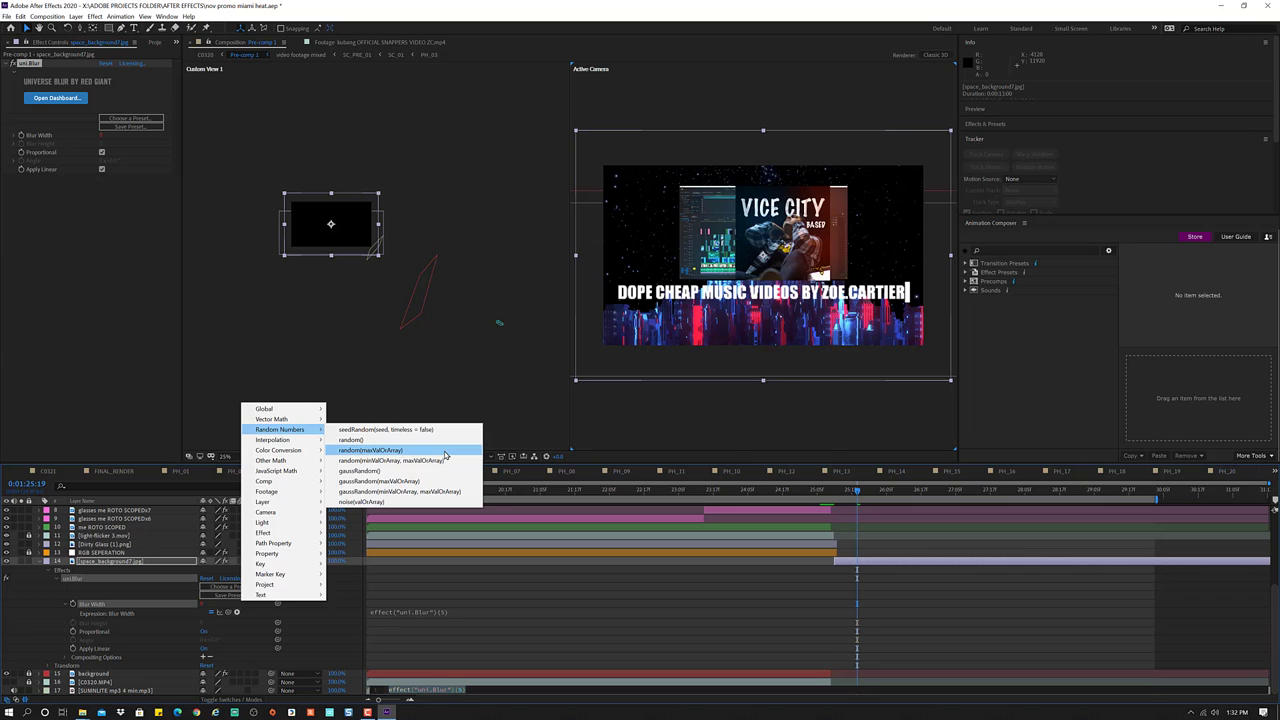
- Drive the uniBlur Blur Width with random(25, 5), then check the blur at a later frame
{"action": "left_click", "coordinate": [445, 455]}
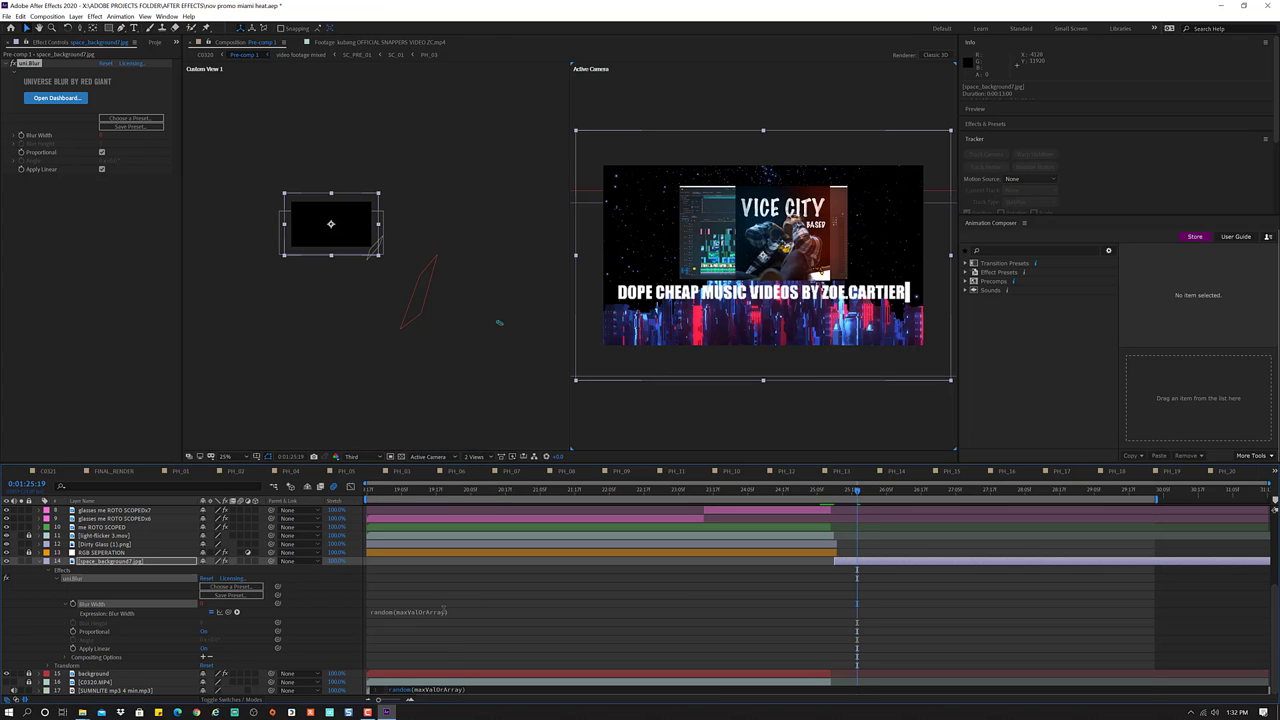
{"action": "key", "text": "KP_Enter"}
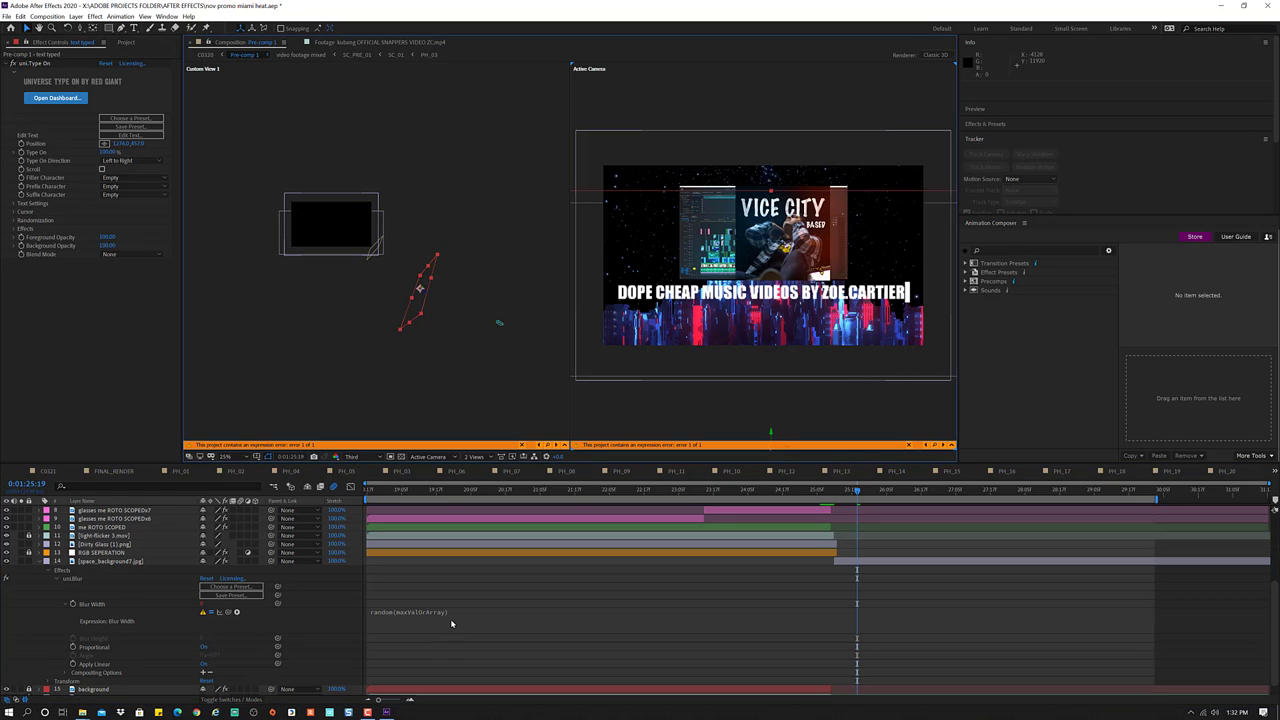
{"action": "left_click", "coordinate": [452, 620]}
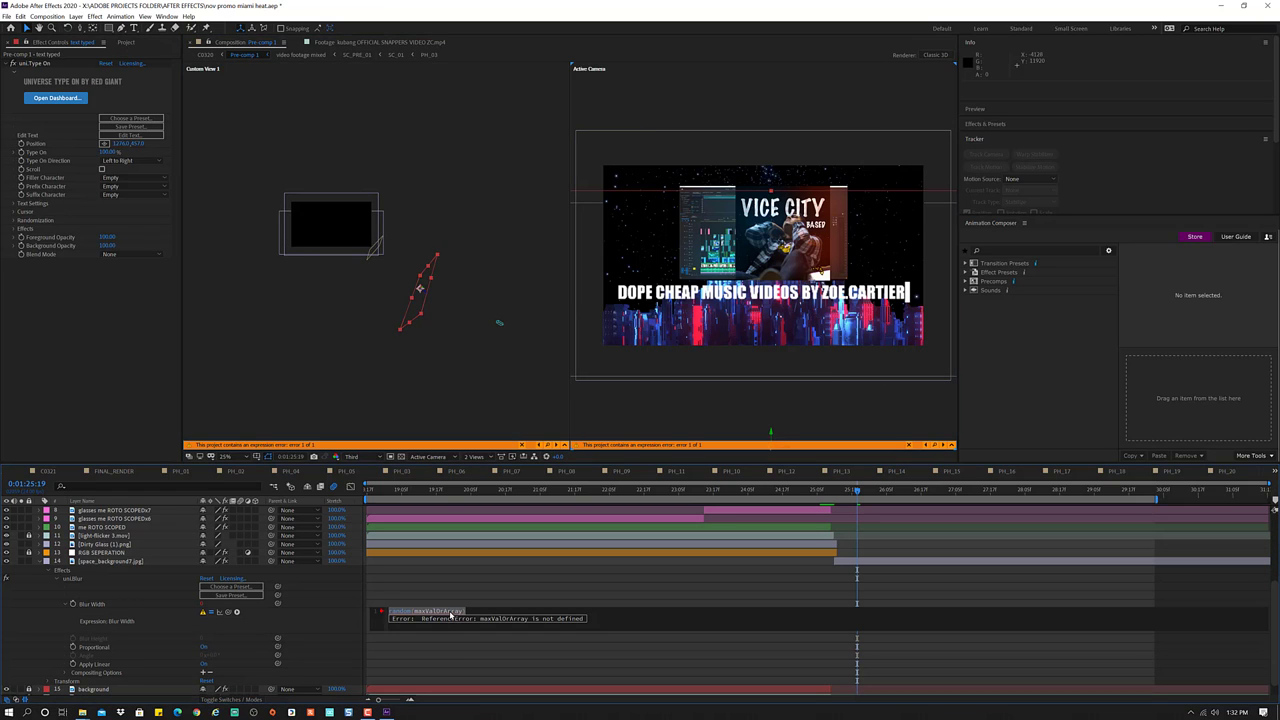
{"action": "left_click", "coordinate": [447, 610]}
{"action": "double_click", "coordinate": [447, 610]}
{"action": "type", "text": "25, 5"}
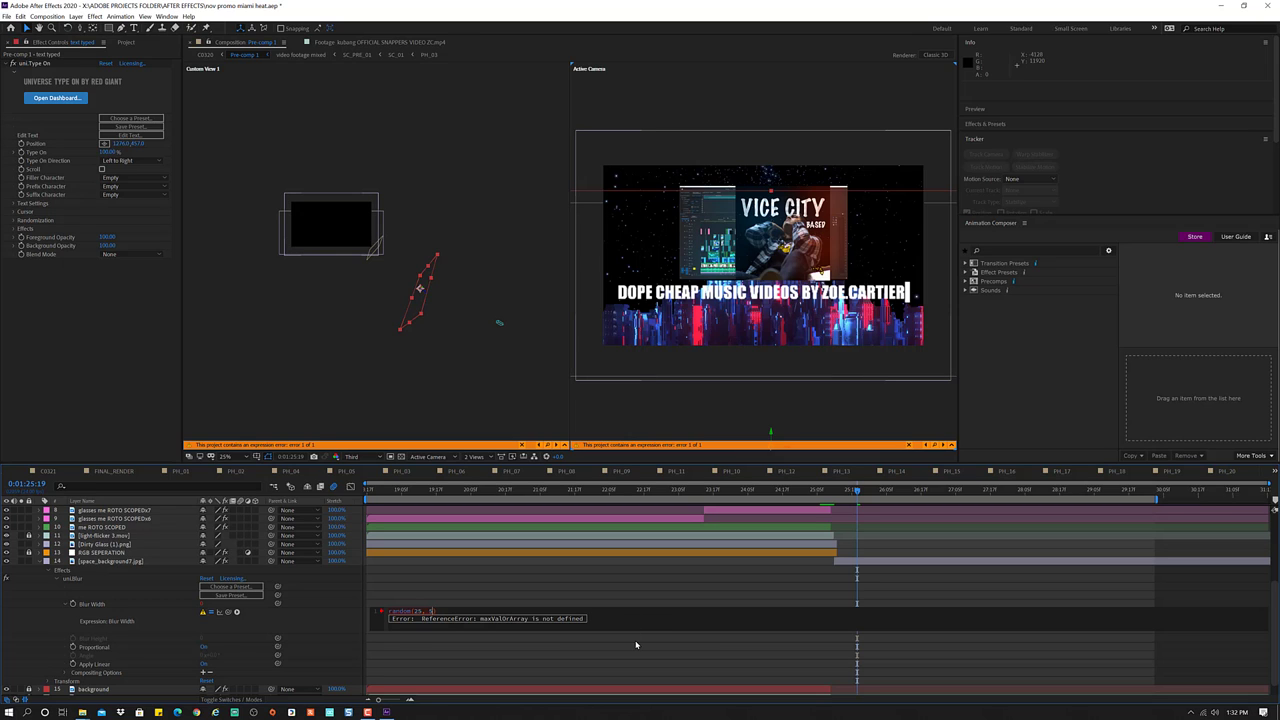
{"action": "left_click", "coordinate": [568, 605]}
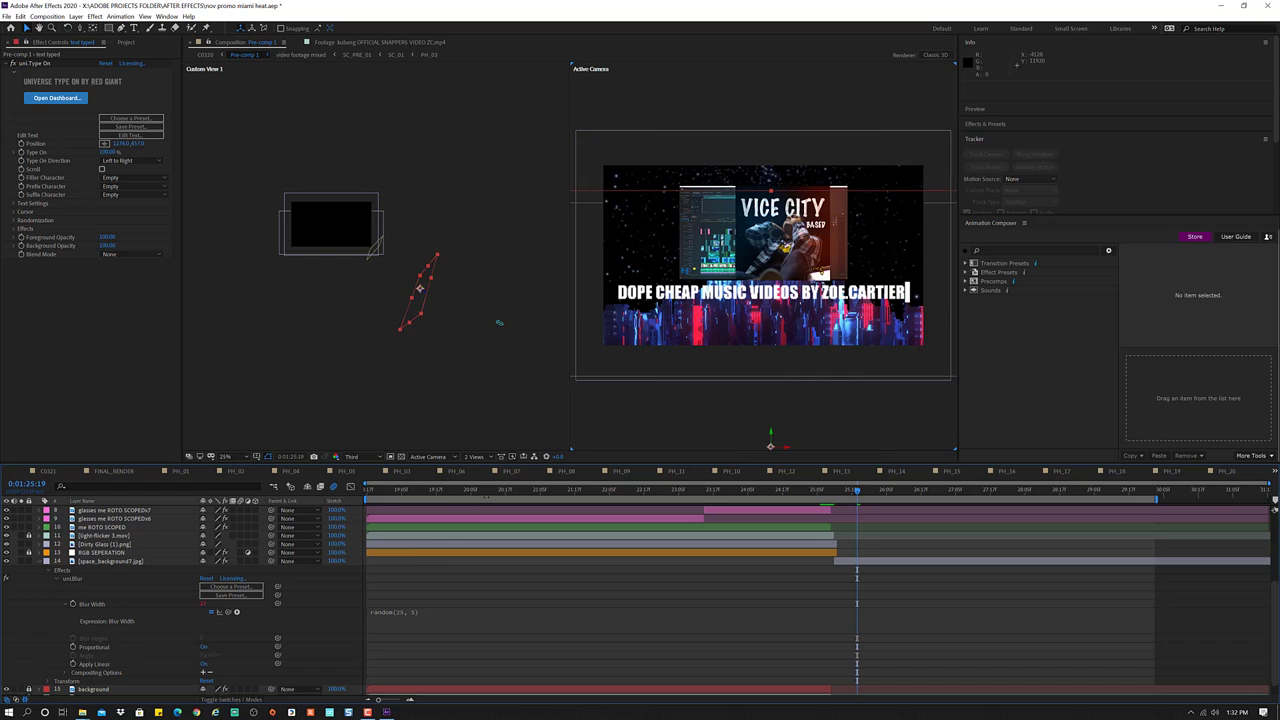
{"action": "mouse_move", "coordinate": [850, 490]}
{"action": "left_mouse_down"}
{"action": "mouse_move", "coordinate": [876, 490]}
{"action": "mouse_move", "coordinate": [880, 513]}
{"action": "mouse_move", "coordinate": [982, 516]}
{"action": "mouse_move", "coordinate": [846, 531]}
{"action": "left_mouse_up"}
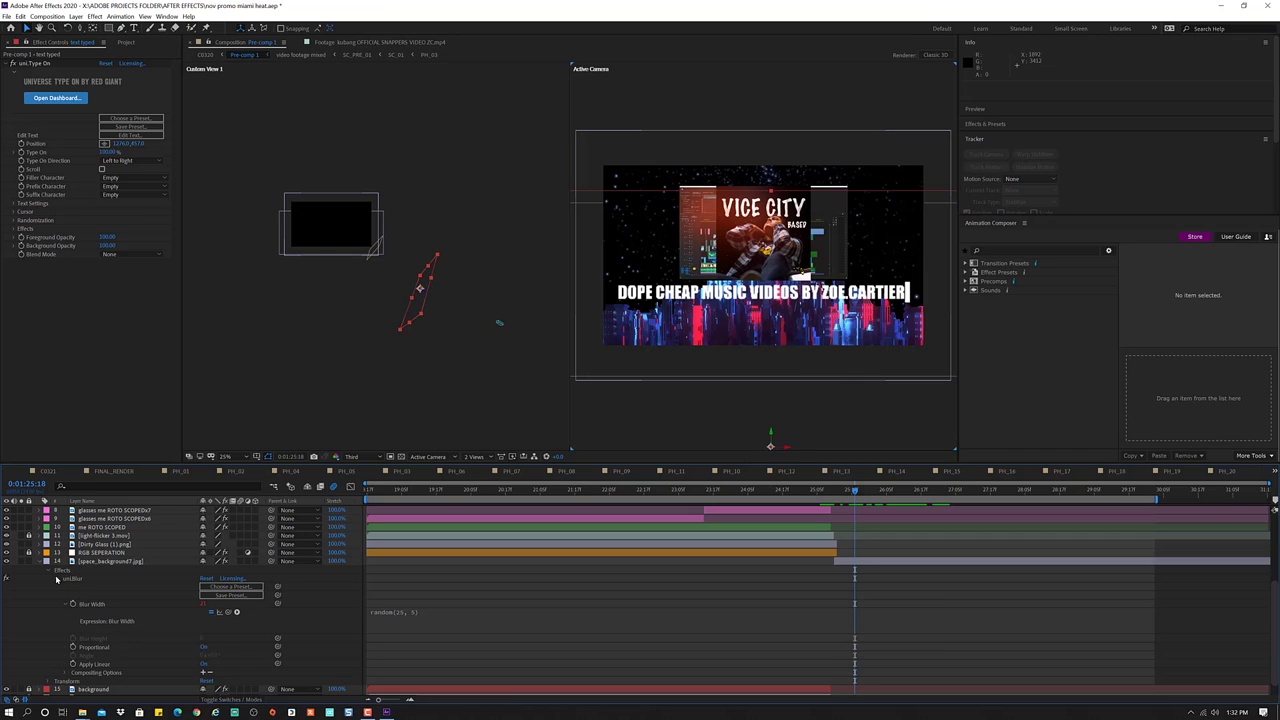
- Collapse the uniBlur and background layer properties and RAM-preview the random blur
{"action": "left_click", "coordinate": [57, 579]}
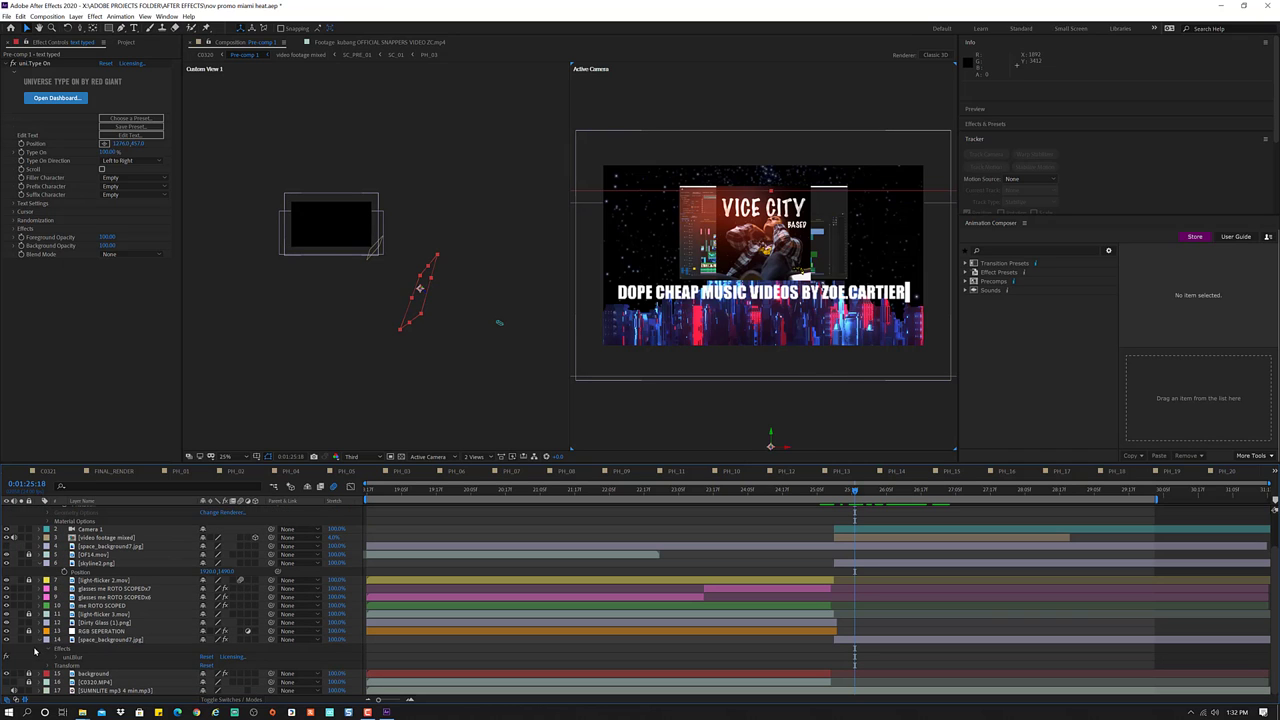
{"action": "left_click", "coordinate": [40, 641]}
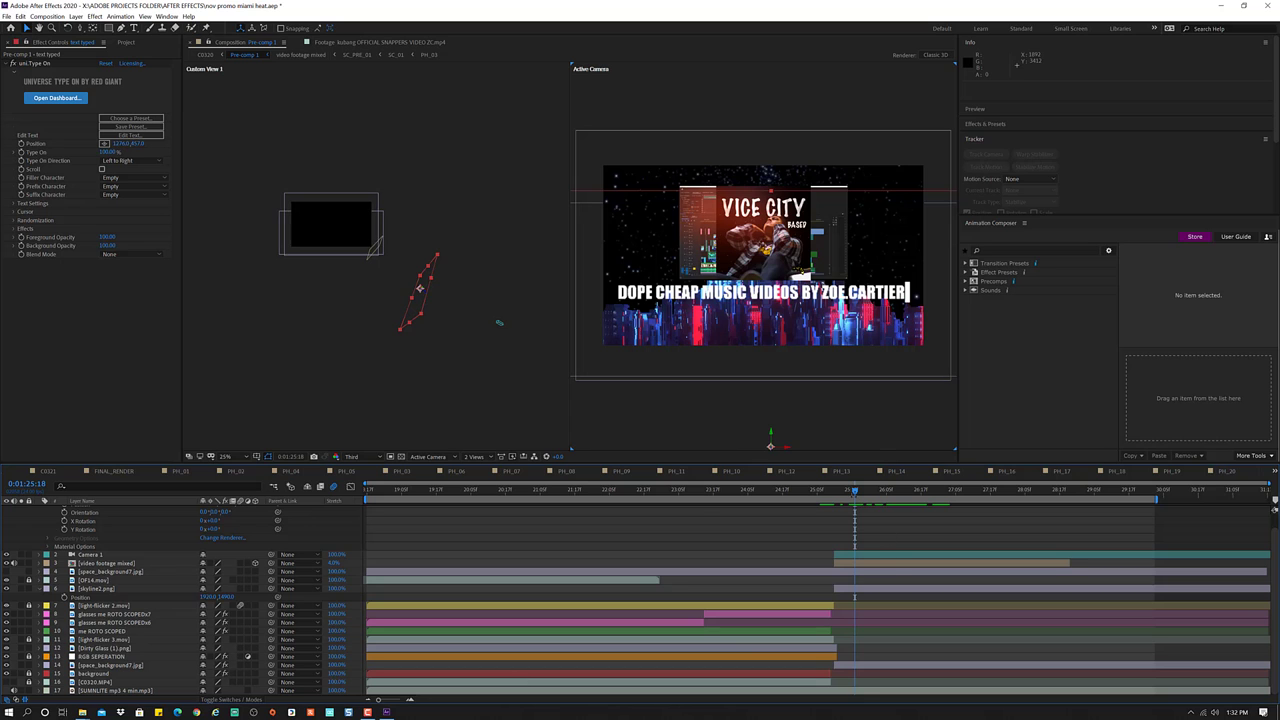
{"action": "left_click", "coordinate": [825, 492]}
{"action": "key", "text": "space"}
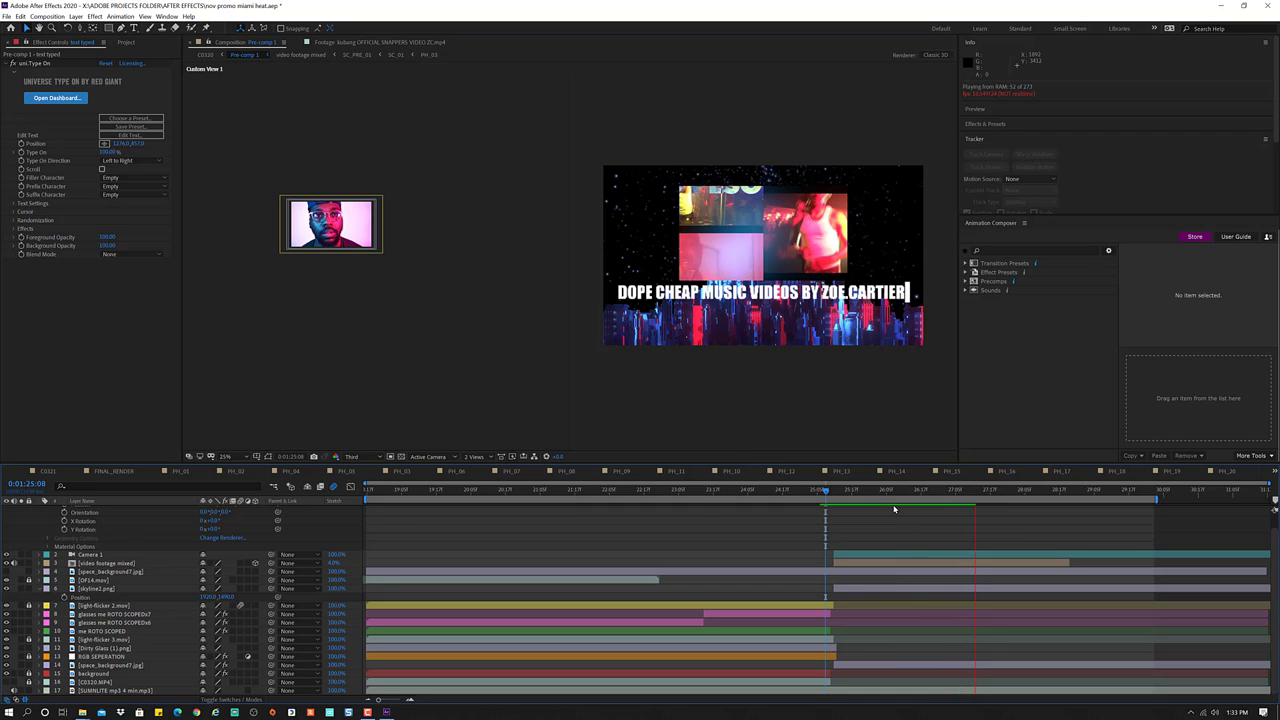
{"action": "key", "text": "space"}
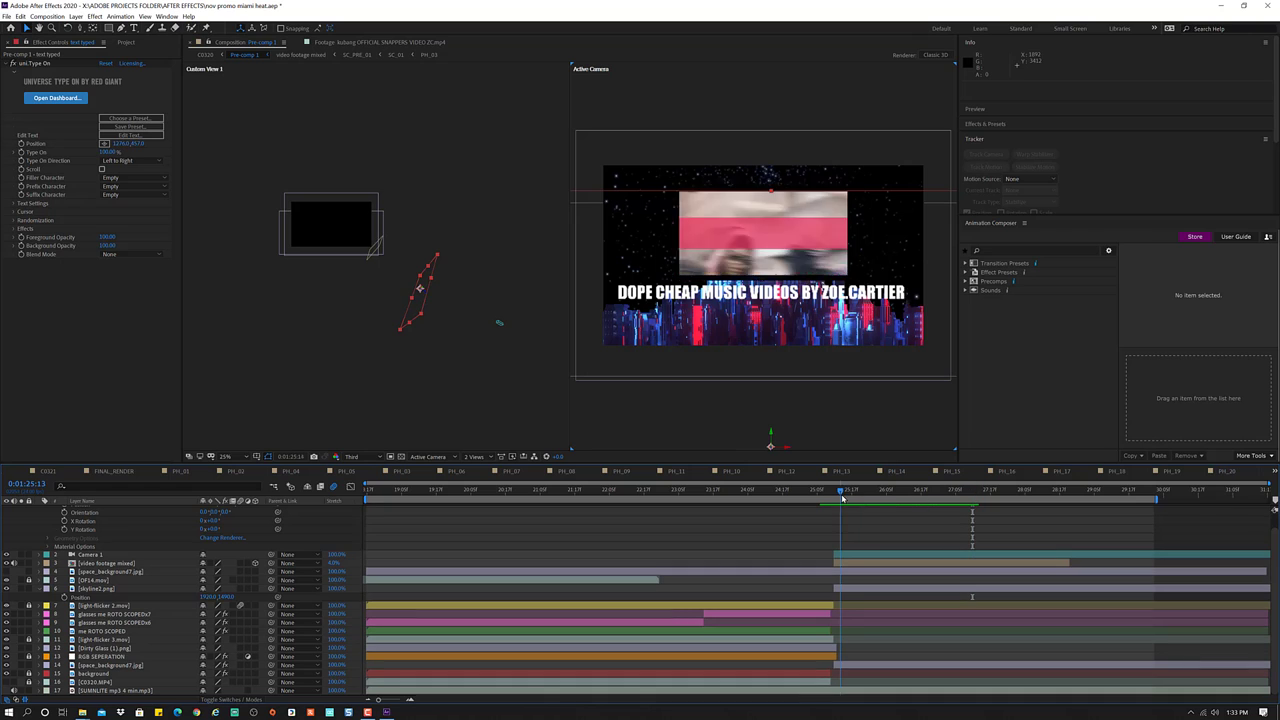
- Return the playhead to 1:25:23 and collapse the text typed layer's properties
{"action": "left_click_drag", "start_coordinate": [850, 490], "coordinate": [868, 490]}
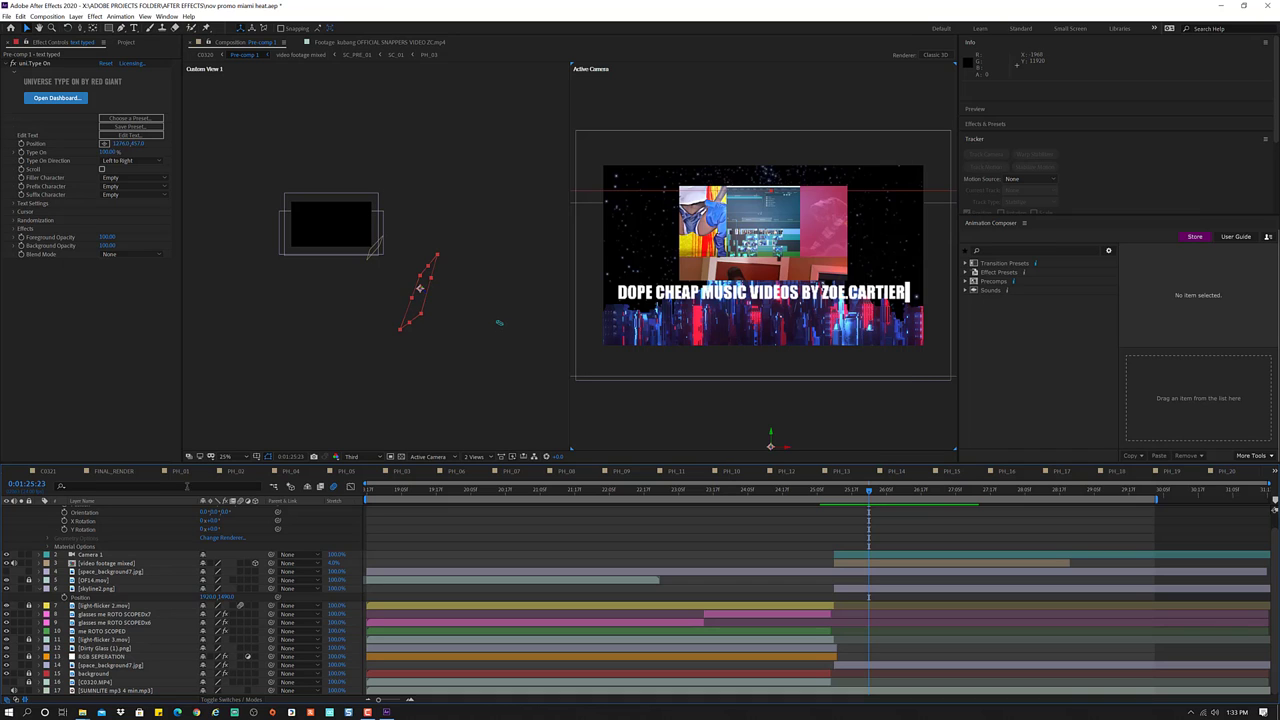
{"action": "scroll", "coordinate": [42, 531], "scroll_direction": "up", "scroll_amount": 1}
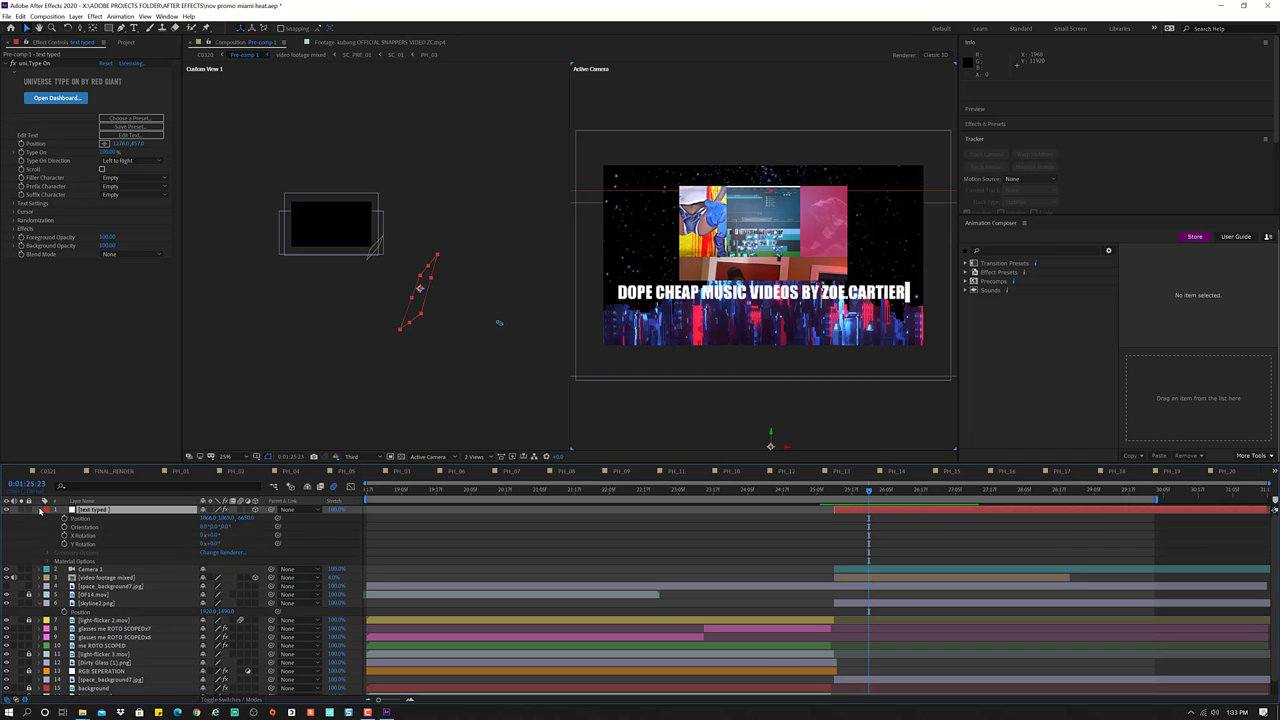
{"action": "left_click", "coordinate": [39, 510]}
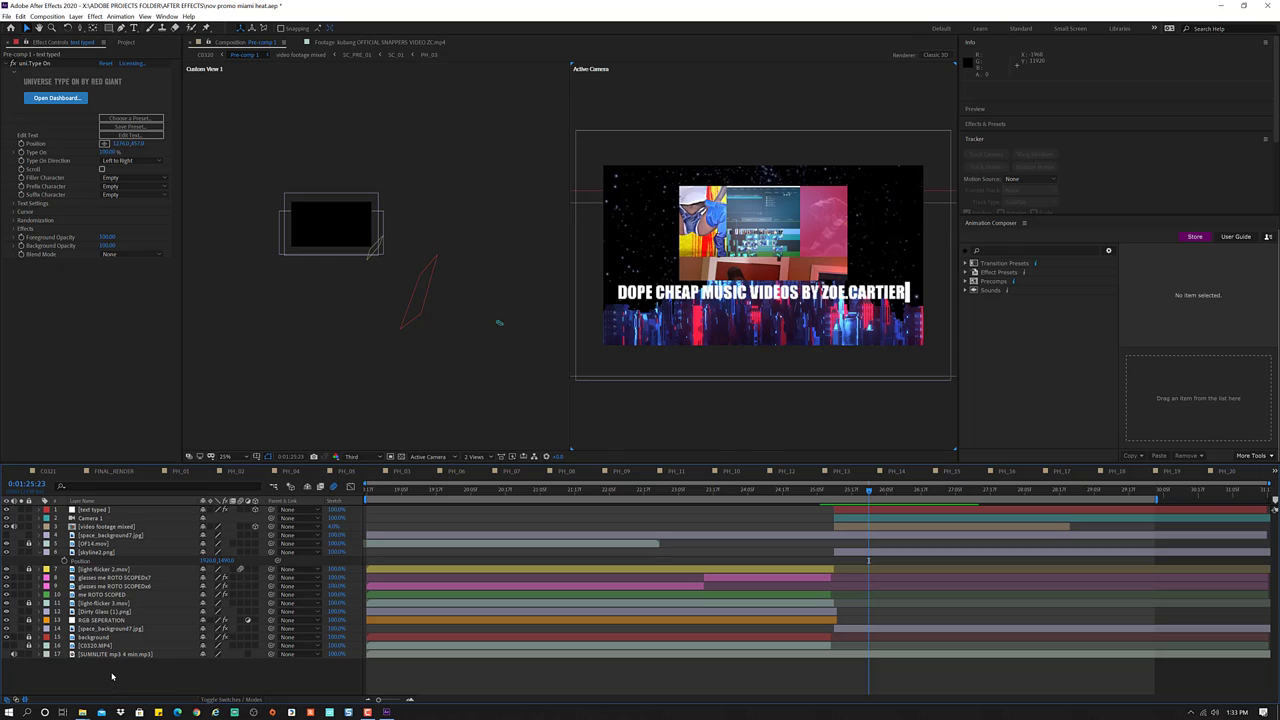
- Add a new Null Object layer named 'camera shake controle'
{"action": "right_click", "coordinate": [112, 677]}
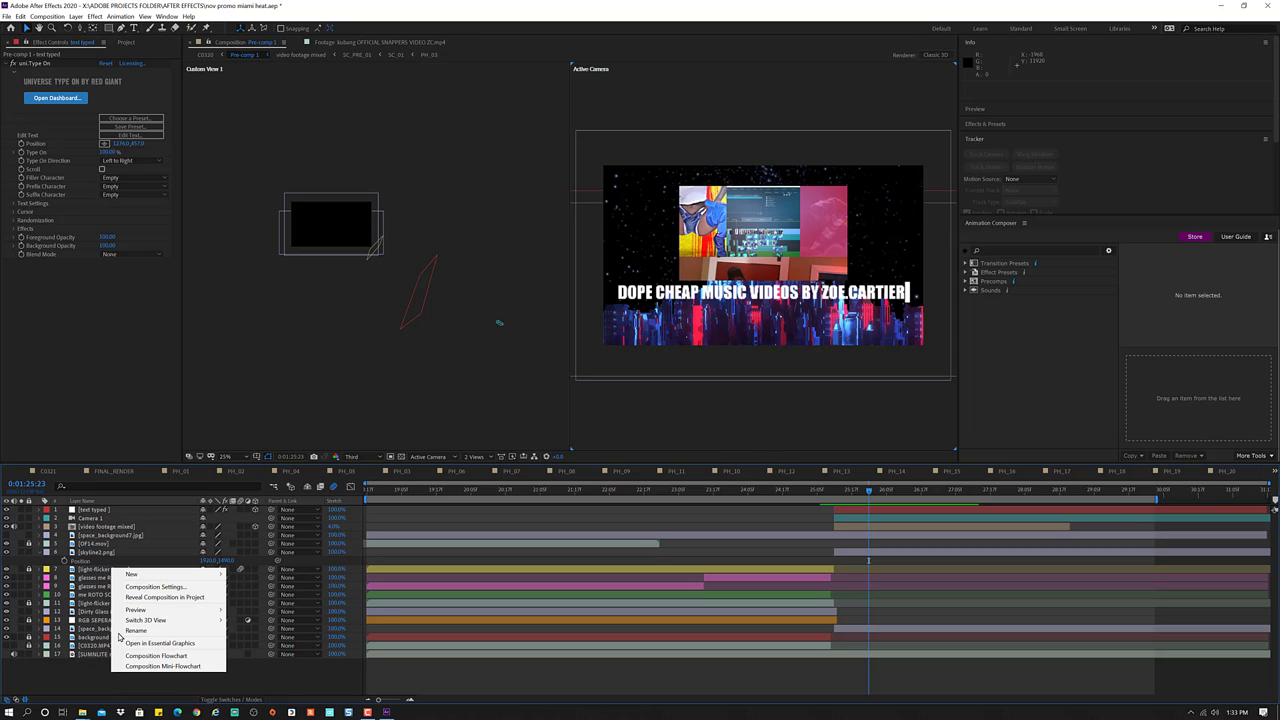
{"action": "mouse_move", "coordinate": [140, 574]}
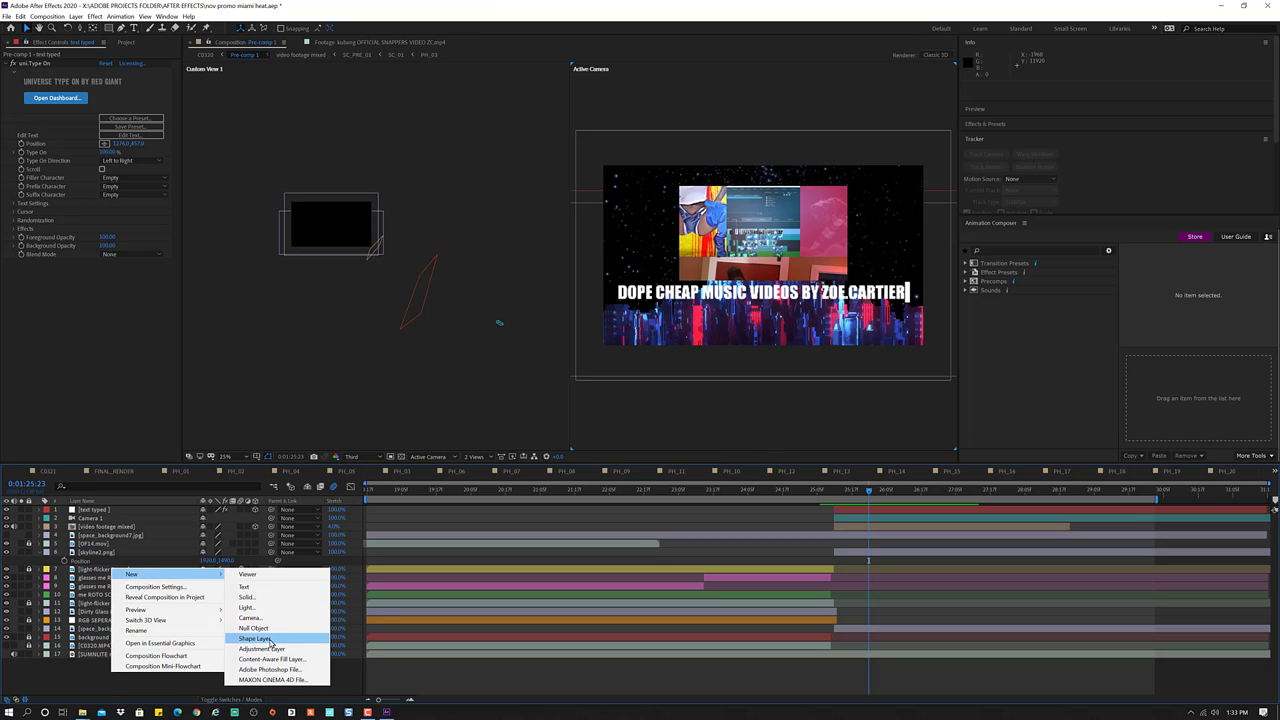
{"action": "left_click", "coordinate": [278, 629]}
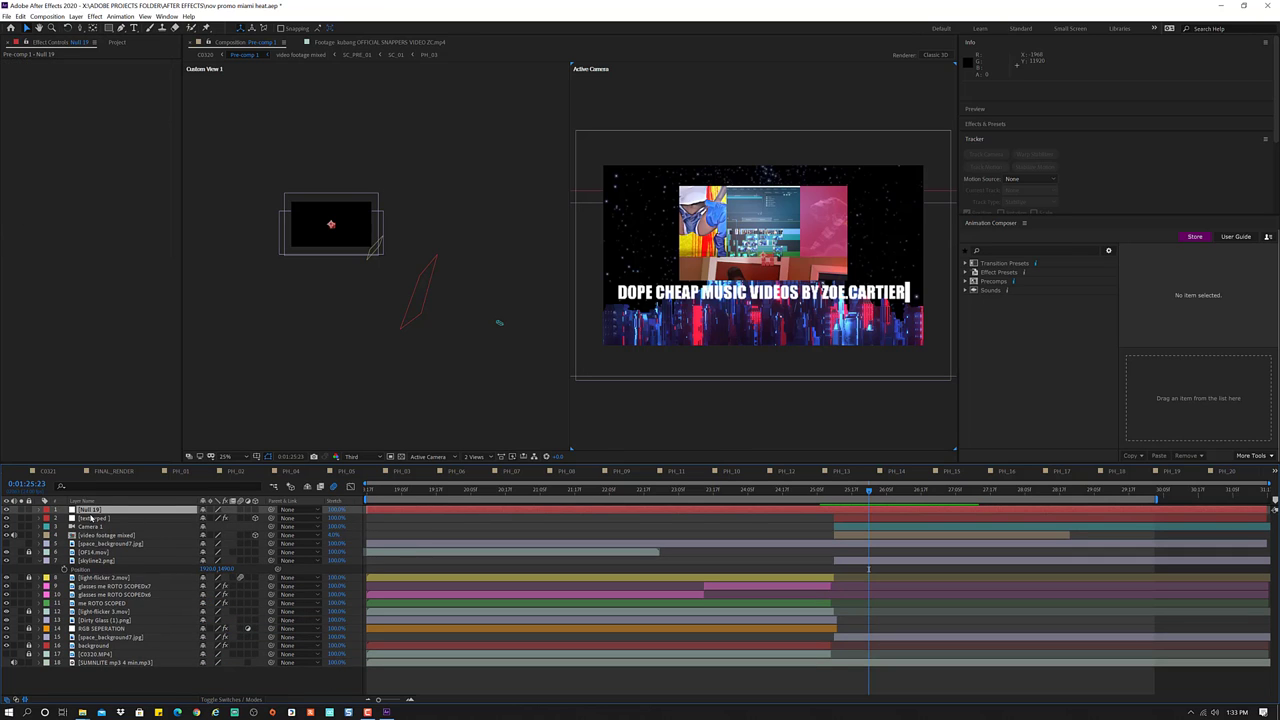
{"action": "key", "text": "Return"}
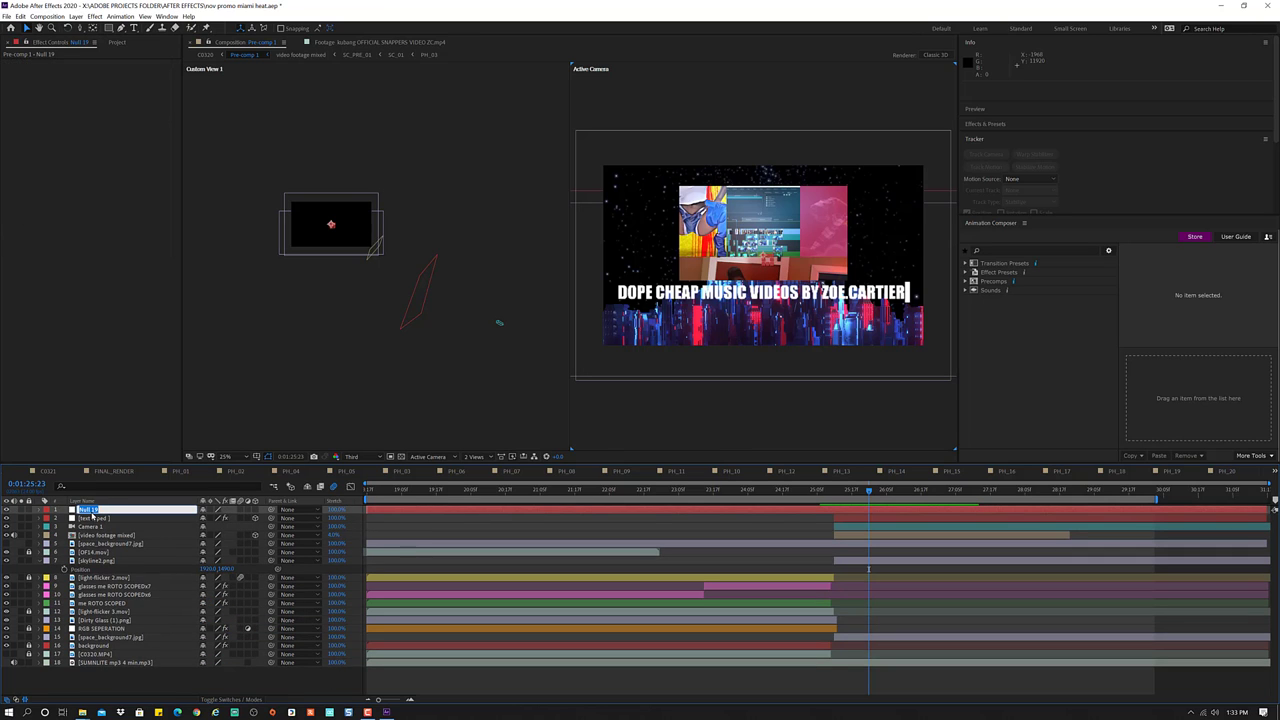
{"action": "type", "text": "camera"}
{"action": "type", "text": " shake contr"}
{"action": "type", "text": "ole"}
{"action": "key", "text": "Return"}
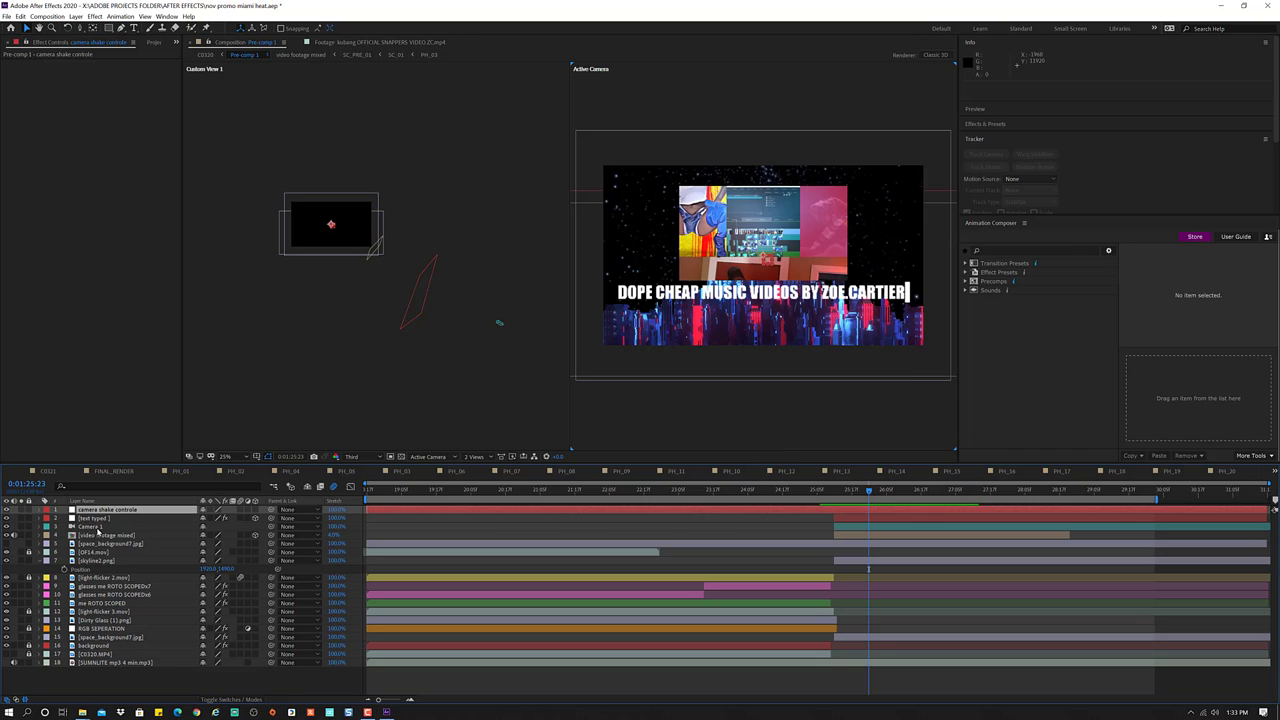
- Parent Camera 1 to the camera shake controle null
{"action": "left_click", "coordinate": [100, 527]}
{"action": "left_click_drag", "start_coordinate": [270, 526], "coordinate": [98, 513]}
{"action": "left_click", "coordinate": [104, 511]}
- Apply RG Universe Utilities > uni.Camera Shake to the control layer
{"action": "left_click", "coordinate": [95, 16]}
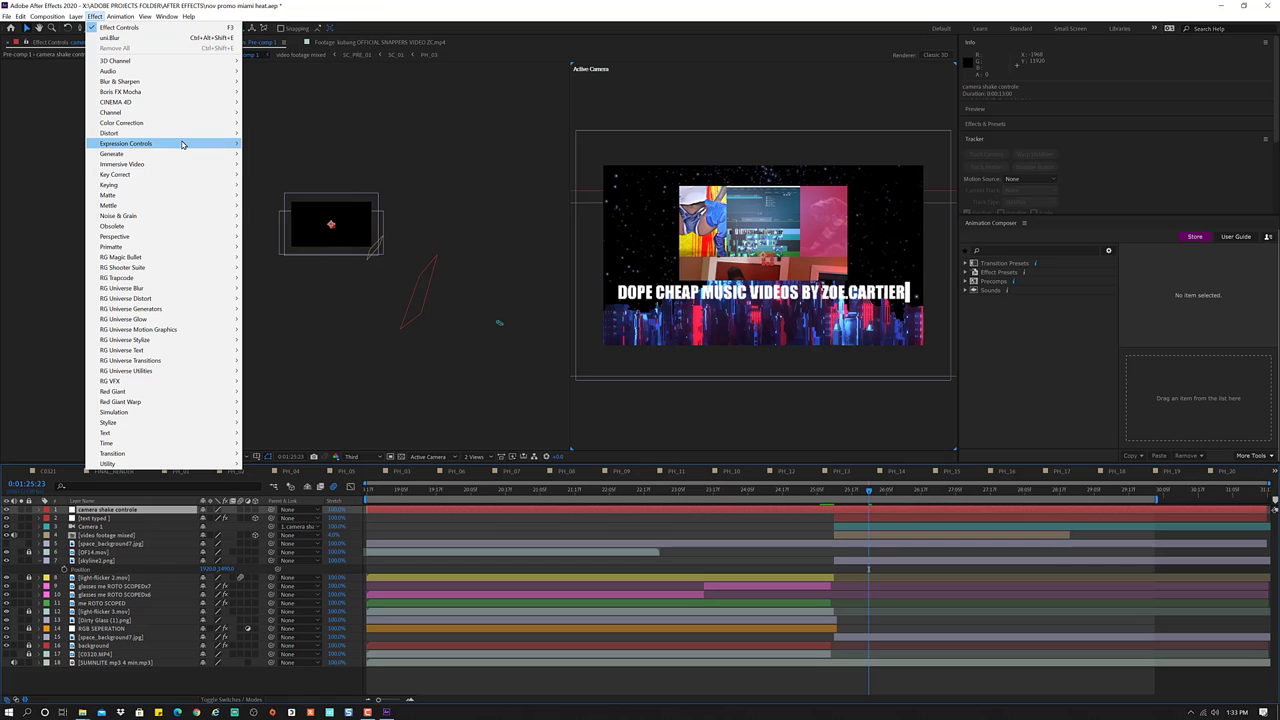
{"action": "mouse_move", "coordinate": [183, 145]}
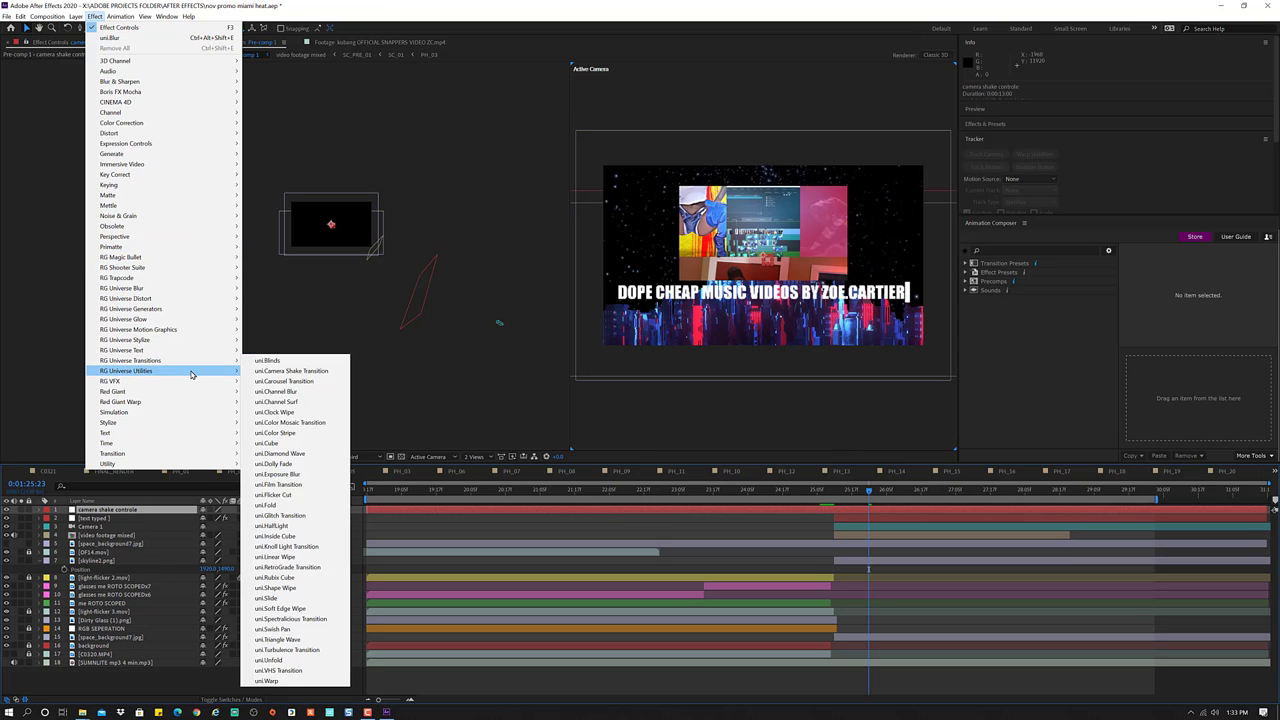
{"action": "mouse_move", "coordinate": [191, 374]}
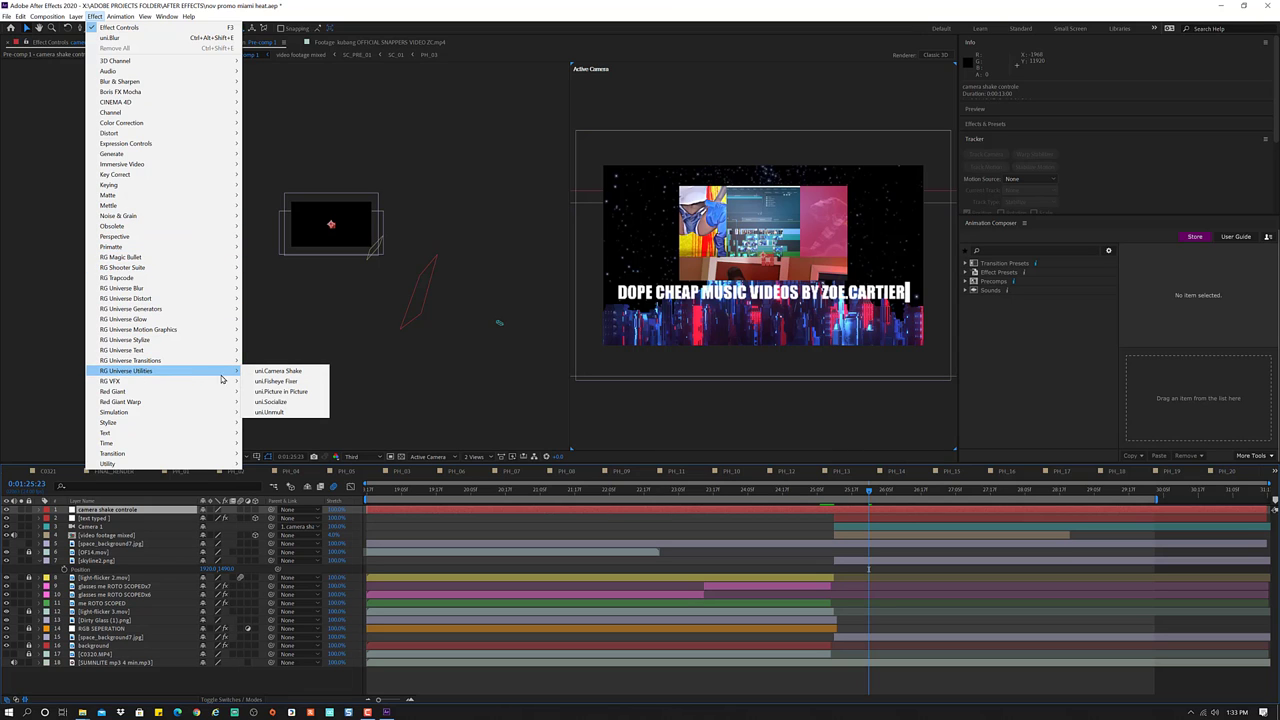
{"action": "left_click", "coordinate": [290, 371]}
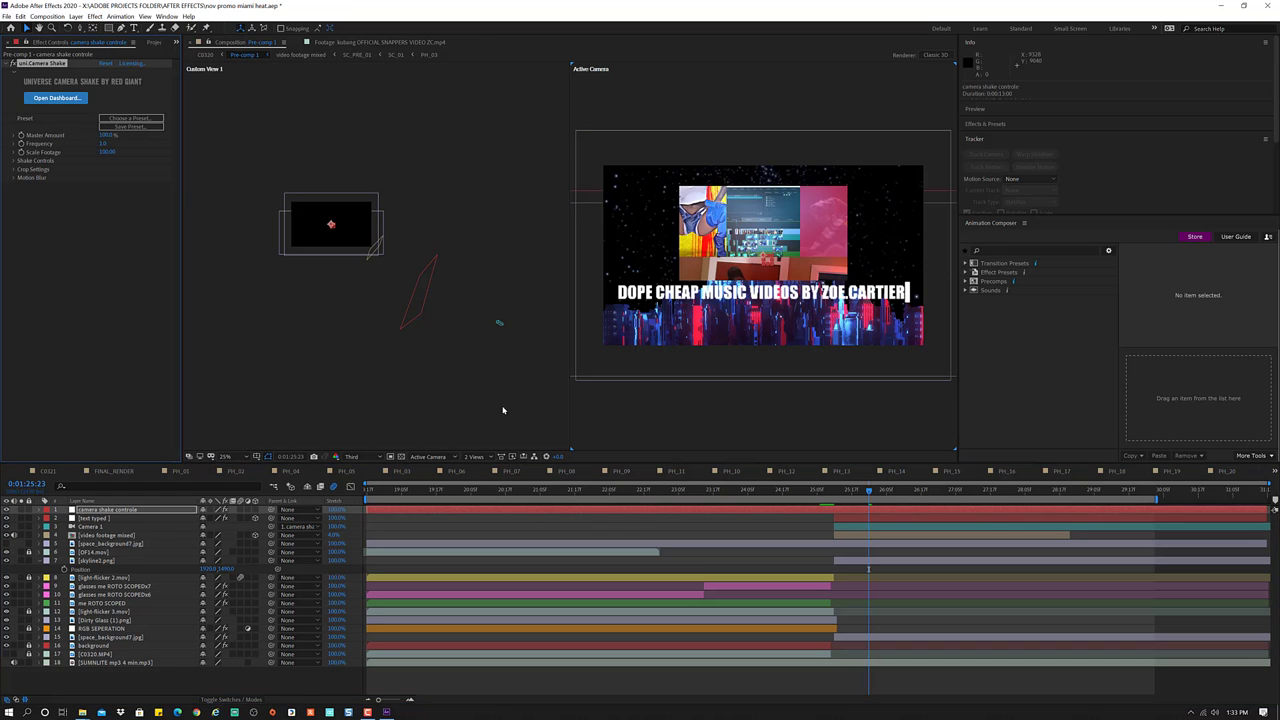
- Trim the camera shake controle layer's in-point to start with the camera clips
{"action": "left_click_drag", "start_coordinate": [835, 498], "coordinate": [846, 492]}
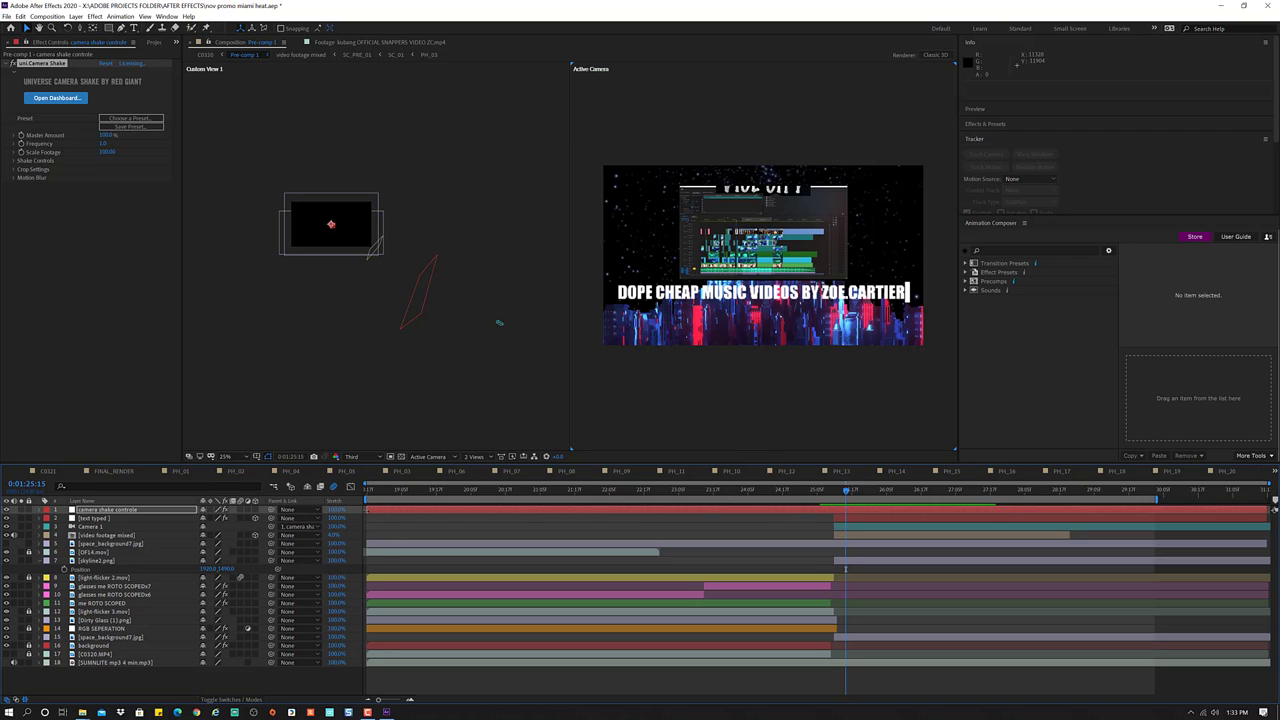
{"action": "left_click_drag", "start_coordinate": [367, 510], "coordinate": [834, 510]}
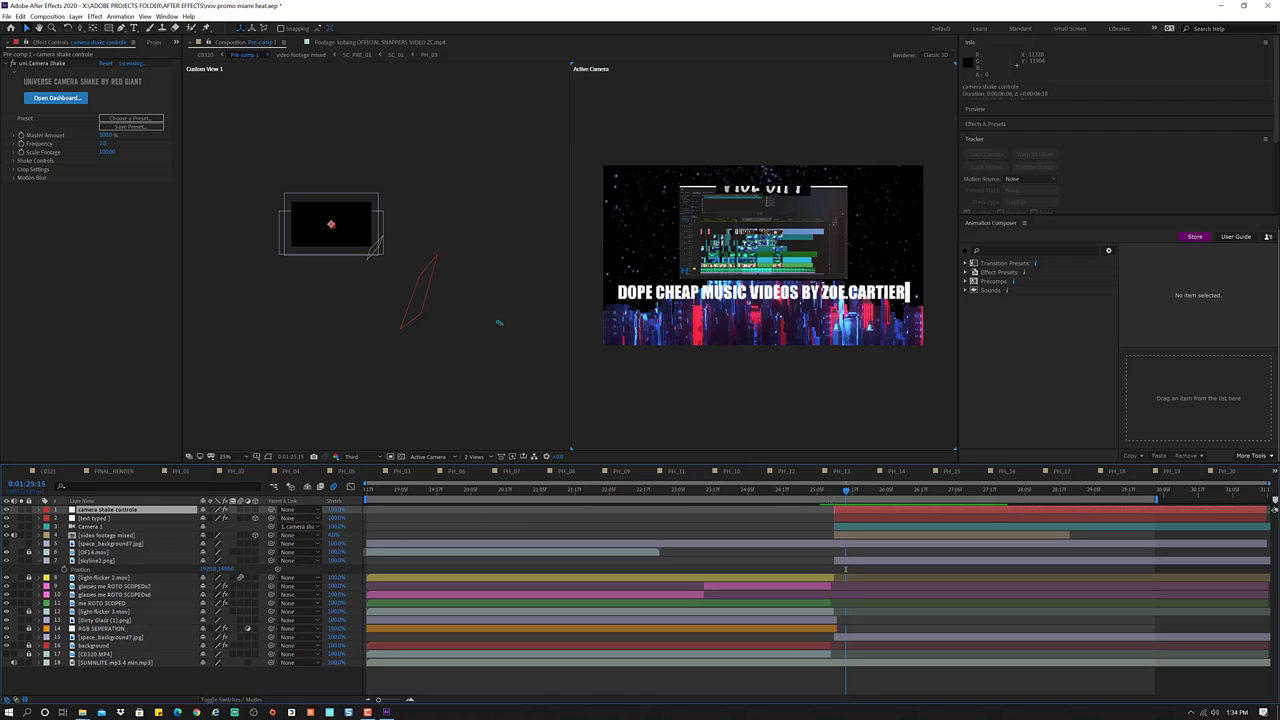
{"action": "left_click_drag", "start_coordinate": [848, 497], "coordinate": [882, 494]}
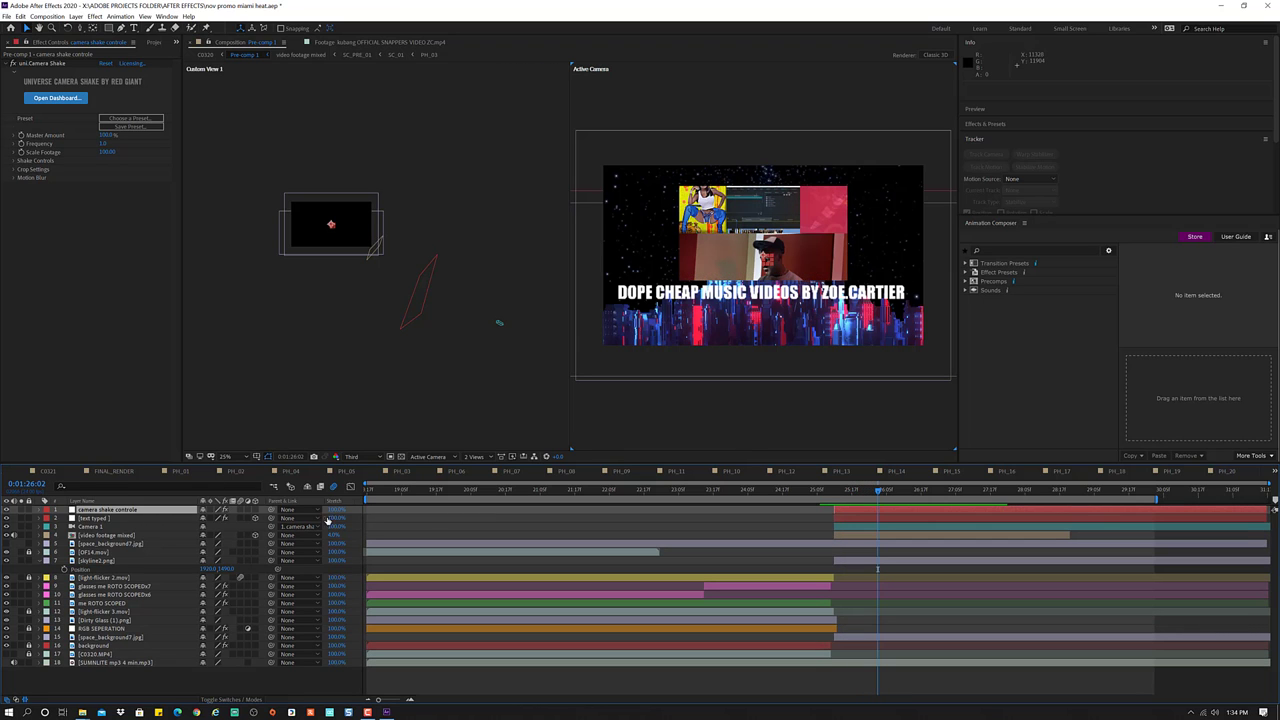
{"action": "left_click", "coordinate": [255, 518]}
- Twirl open the camera shake controle layer and its Transform properties
{"action": "left_click", "coordinate": [40, 511]}
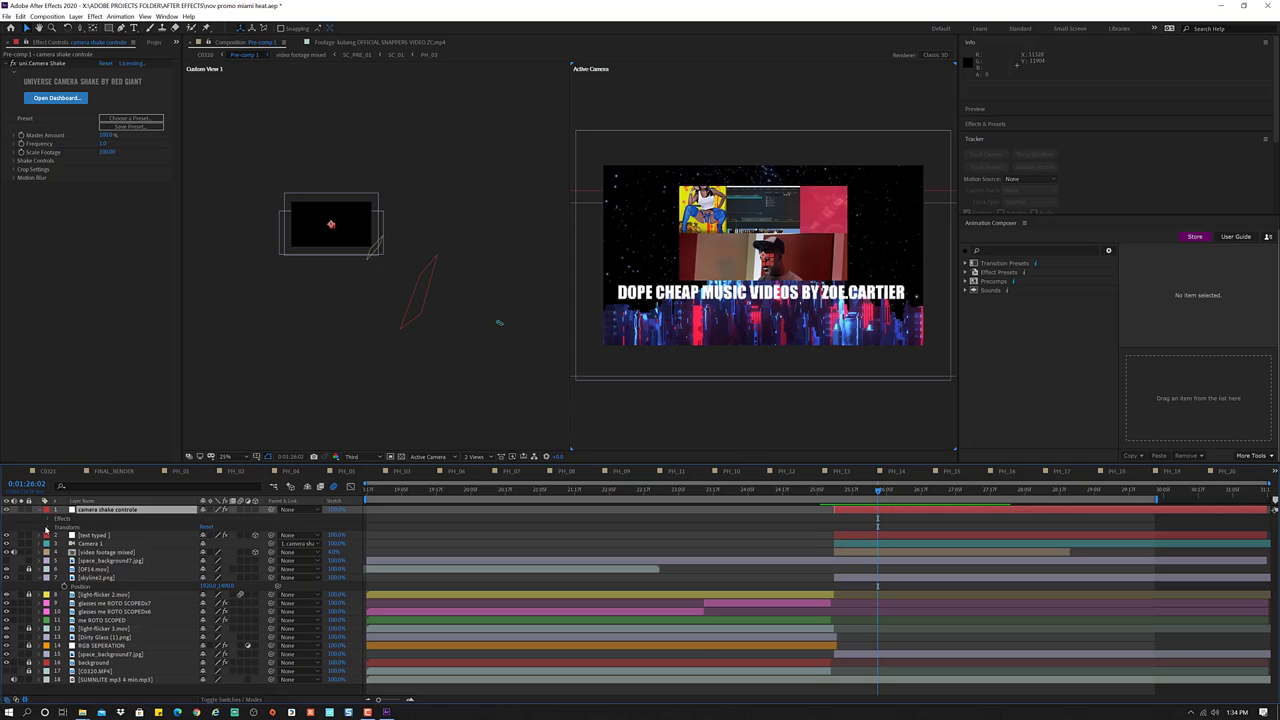
{"action": "left_click", "coordinate": [45, 528]}
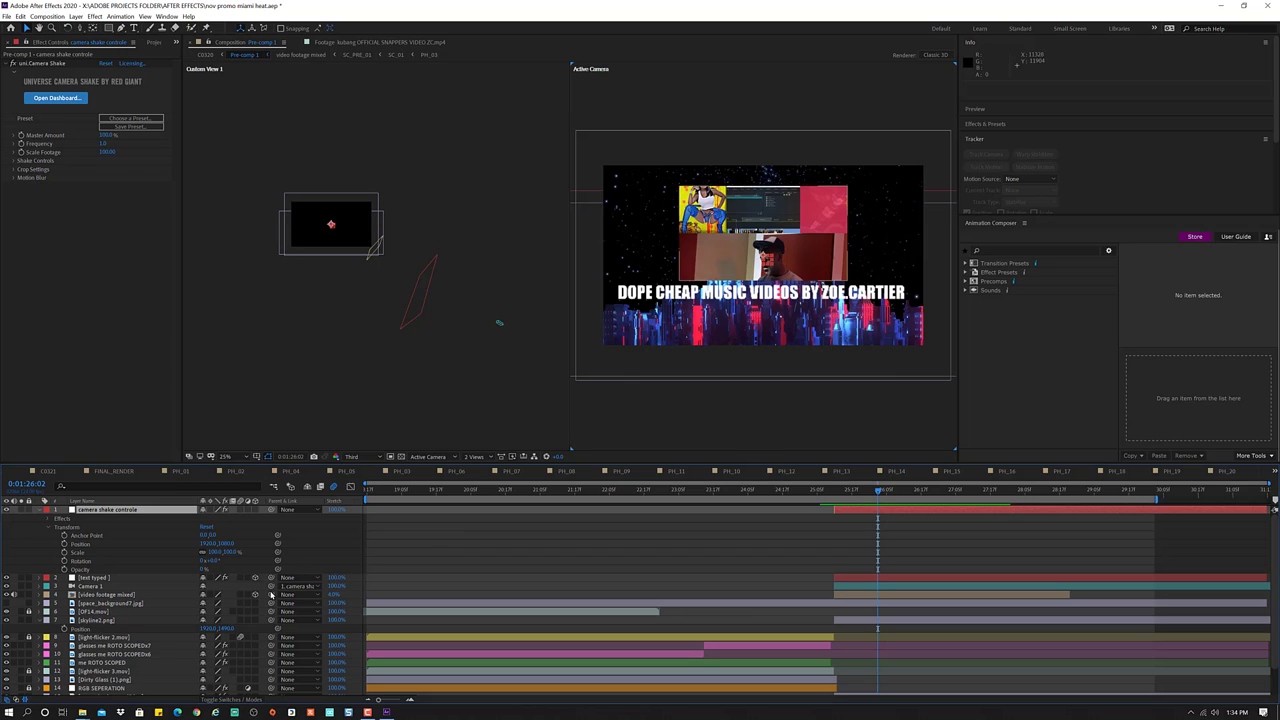
{"action": "mouse_move", "coordinate": [271, 586]}
{"action": "left_mouse_down"}
{"action": "mouse_move", "coordinate": [81, 555]}
{"action": "mouse_move", "coordinate": [278, 546]}
{"action": "left_mouse_up"}
- Unparent Camera 1, then re-link it to the camera shake controle null
{"action": "left_click", "coordinate": [283, 586]}
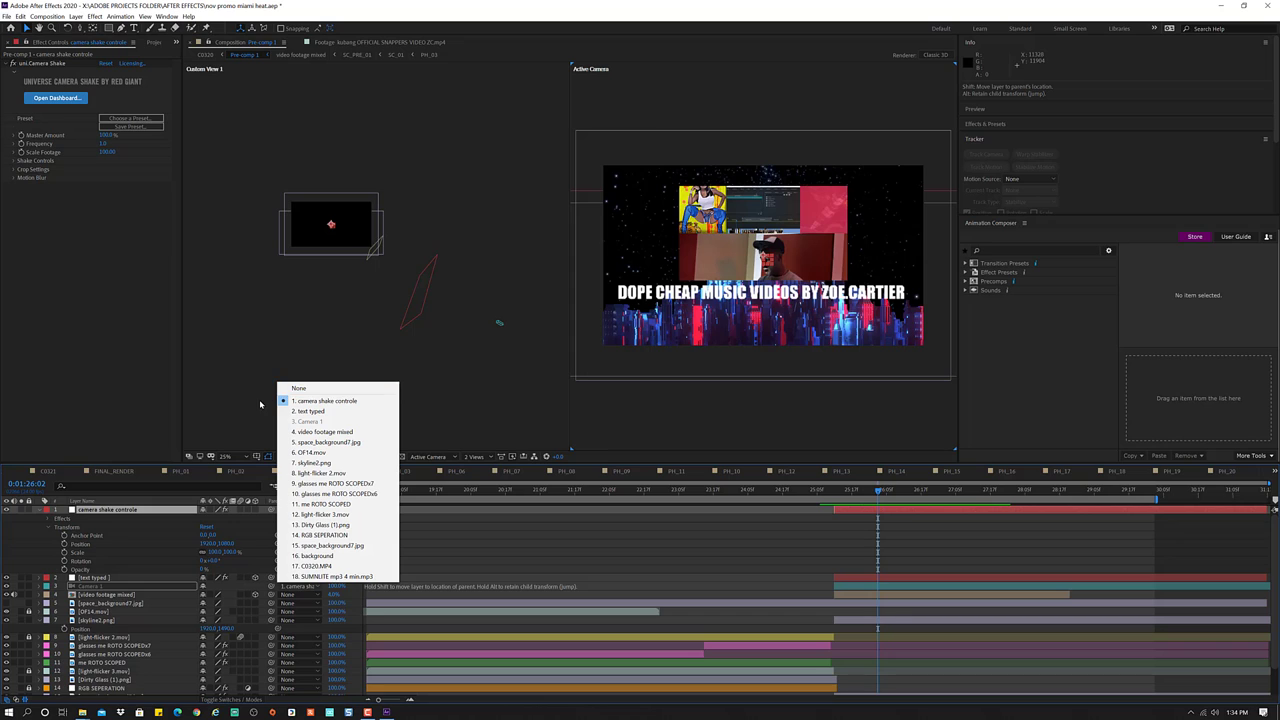
{"action": "left_click", "coordinate": [330, 387]}
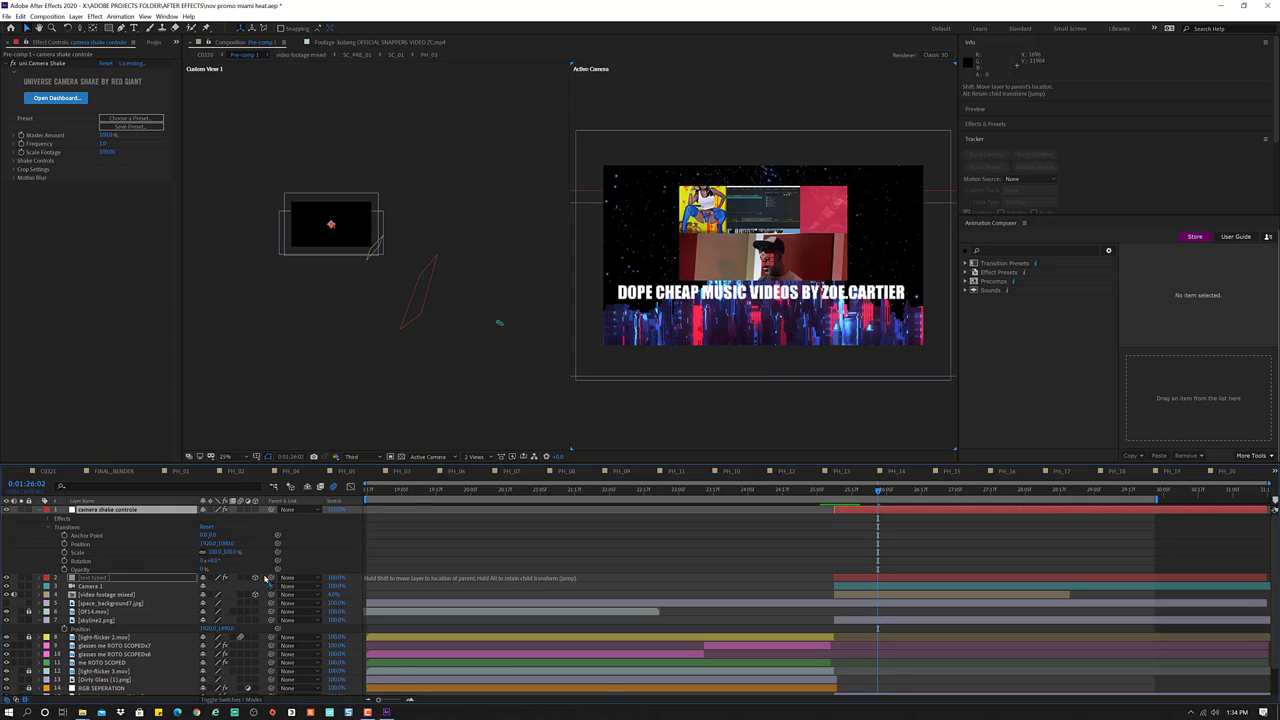
{"action": "left_click_drag", "start_coordinate": [270, 587], "coordinate": [271, 541]}
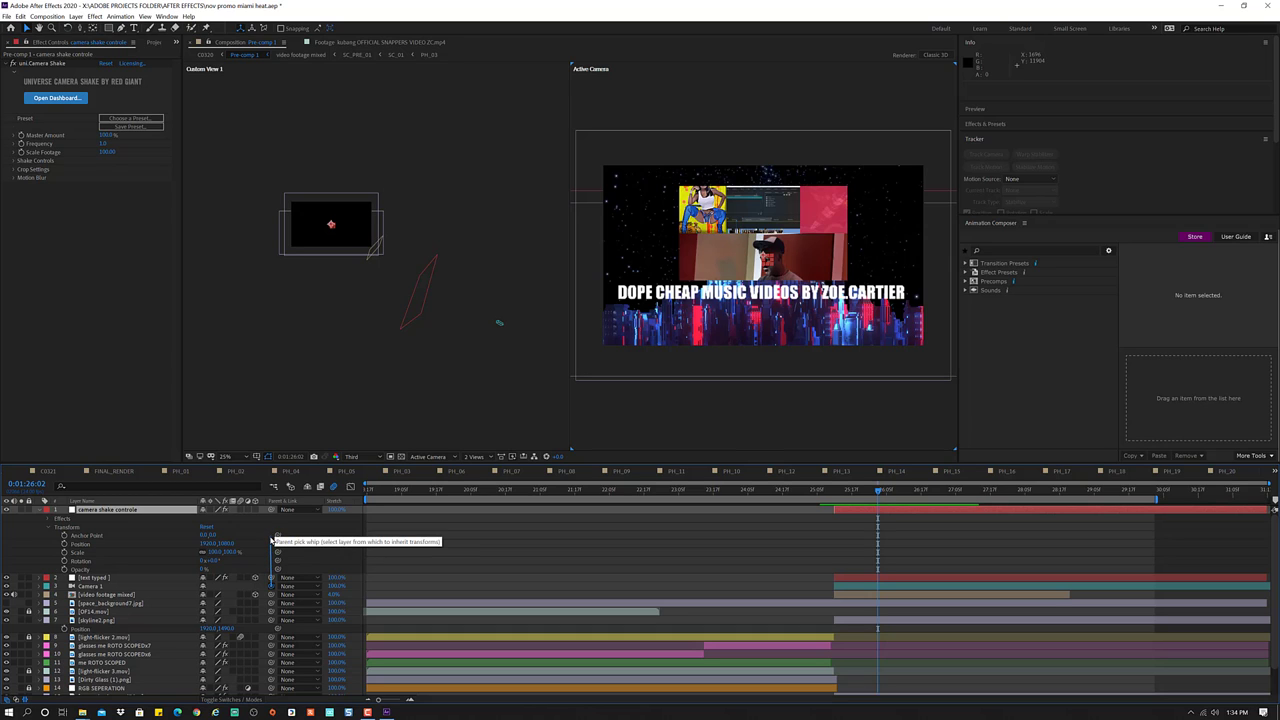
{"action": "mouse_move", "coordinate": [271, 541]}
{"action": "left_mouse_down"}
{"action": "mouse_move", "coordinate": [238, 560]}
{"action": "mouse_move", "coordinate": [80, 545]}
{"action": "left_mouse_up"}
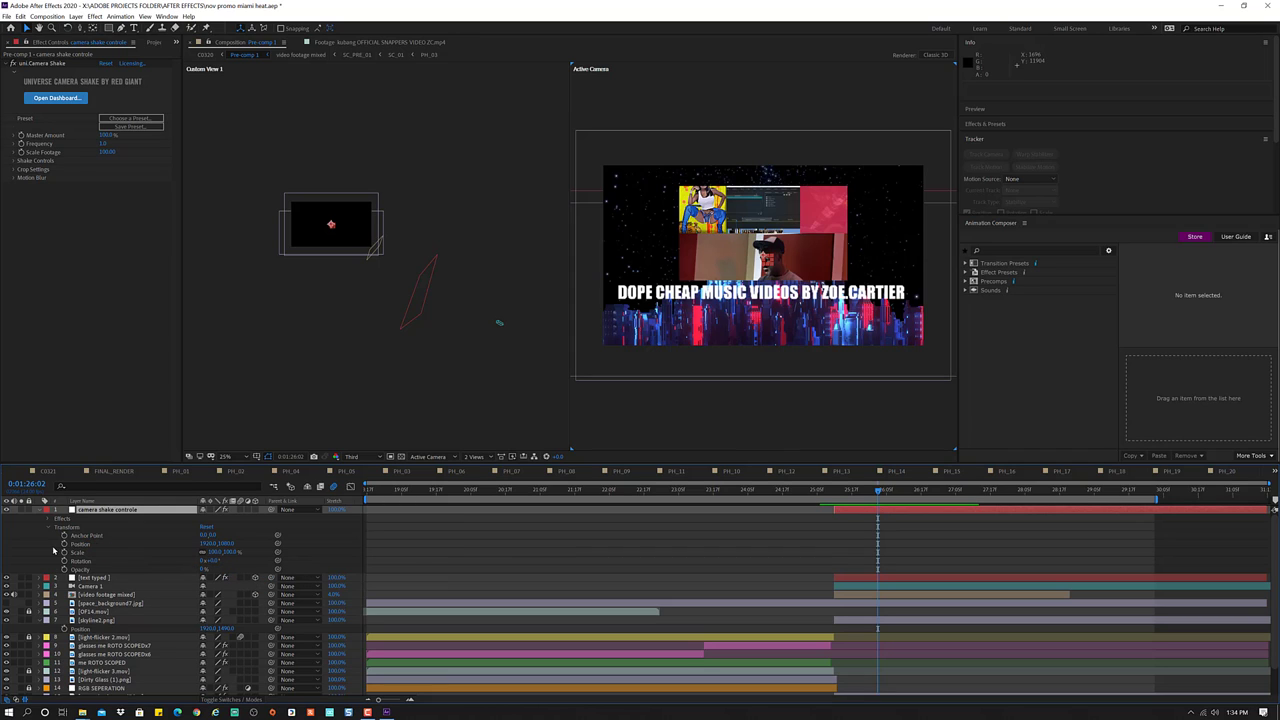
- Link the control layer's Position to Camera 1 by expression, then disable that expression
{"action": "left_click", "coordinate": [76, 544]}
{"action": "right_click", "coordinate": [76, 546]}
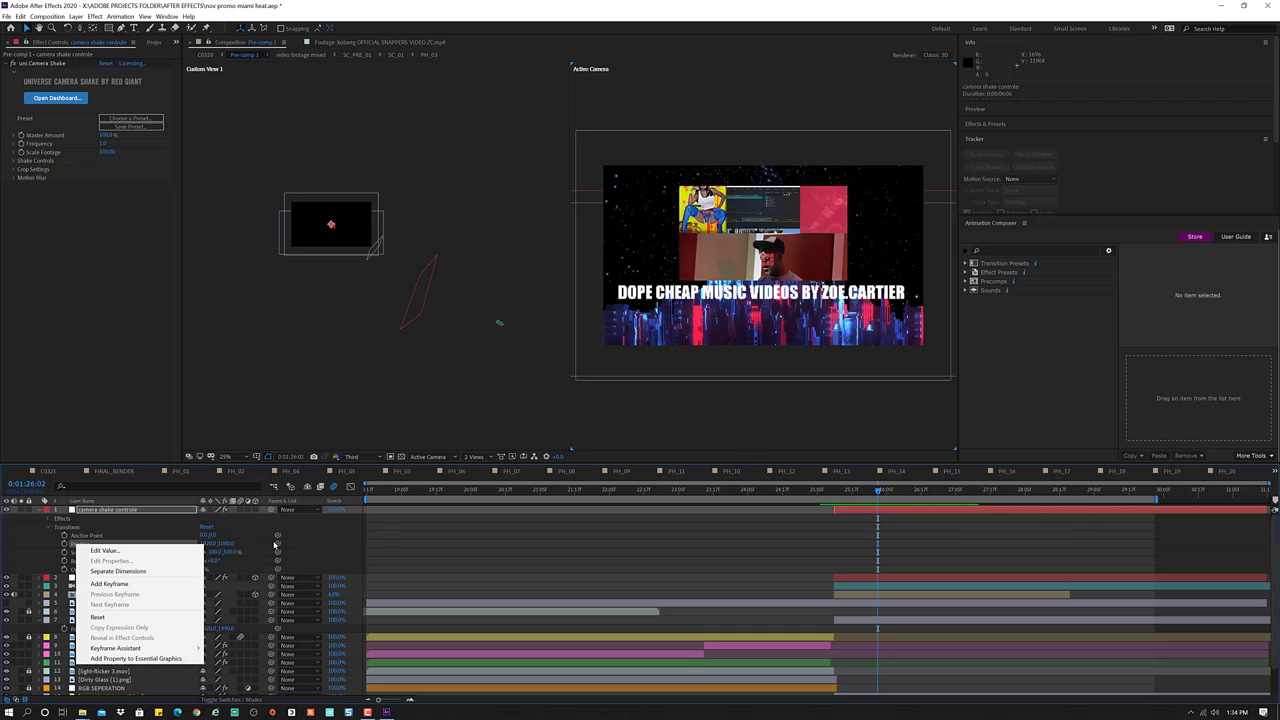
{"action": "left_click_drag", "start_coordinate": [277, 543], "coordinate": [153, 592]}
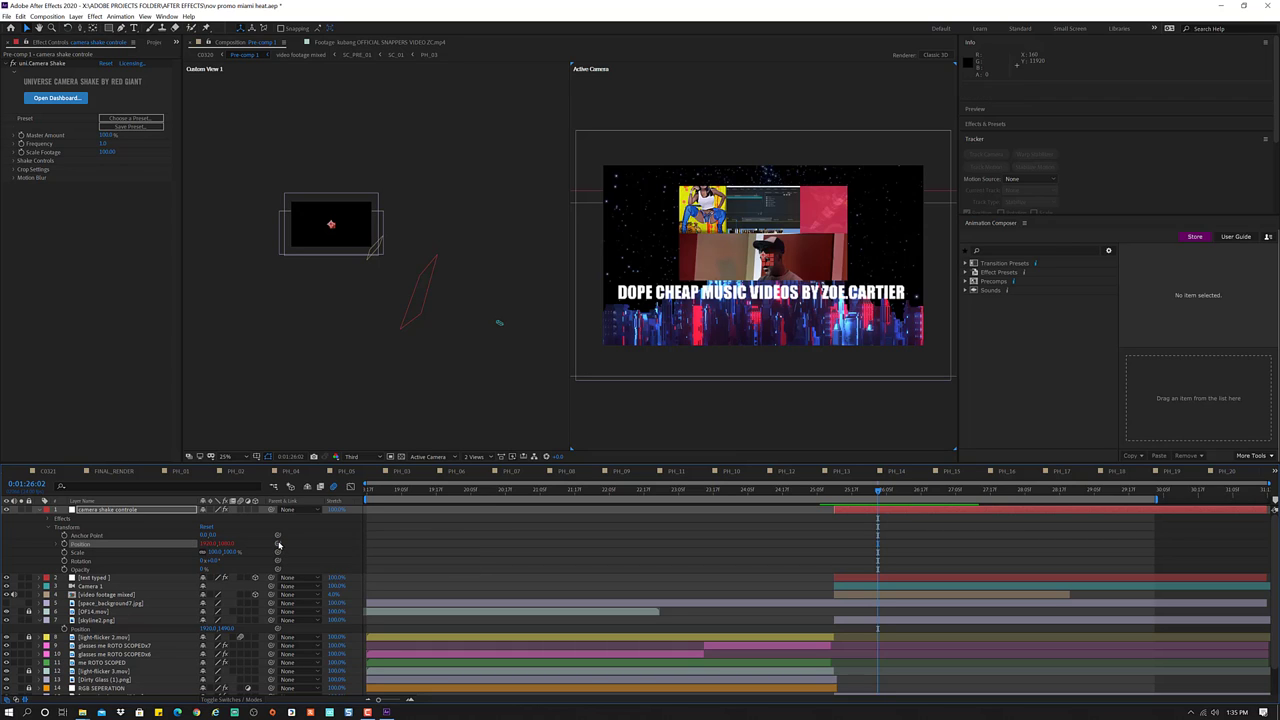
{"action": "left_click", "coordinate": [278, 545], "text": "alt"}
- Set uni.Camera Shake Master Amount to 112%, then raise it to 127%
{"action": "left_click", "coordinate": [51, 519]}
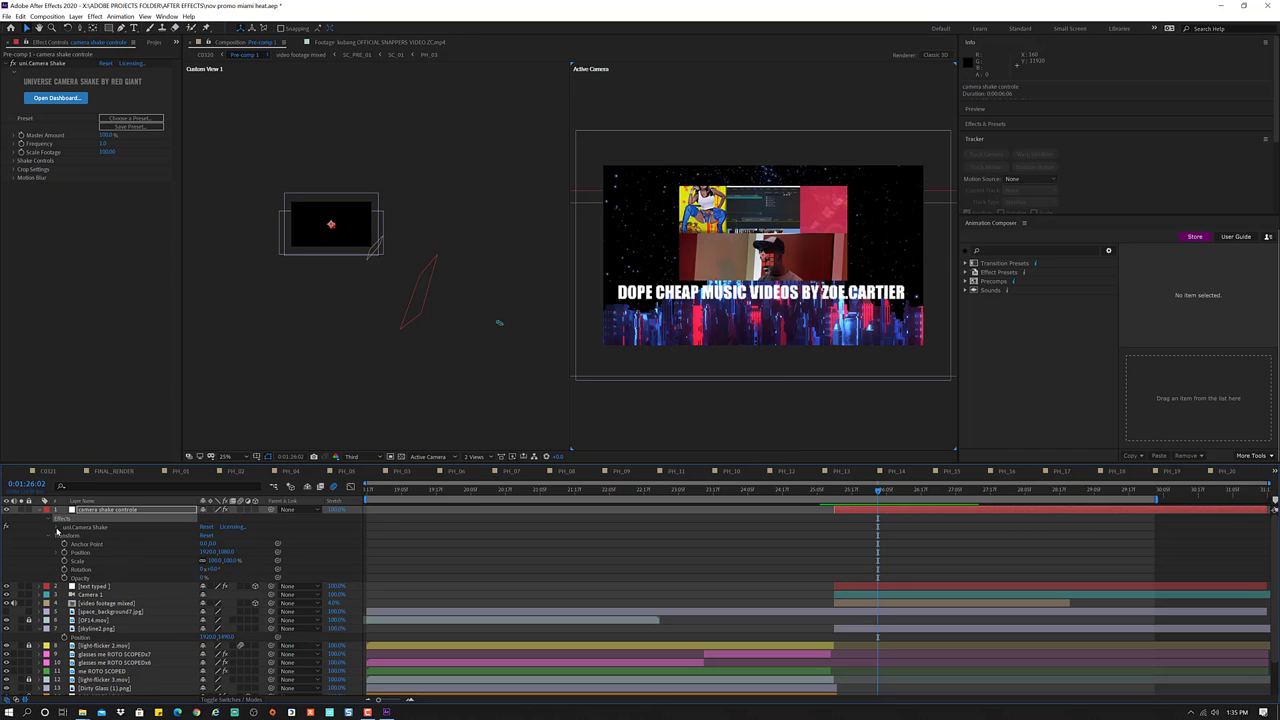
{"action": "left_click", "coordinate": [57, 528]}
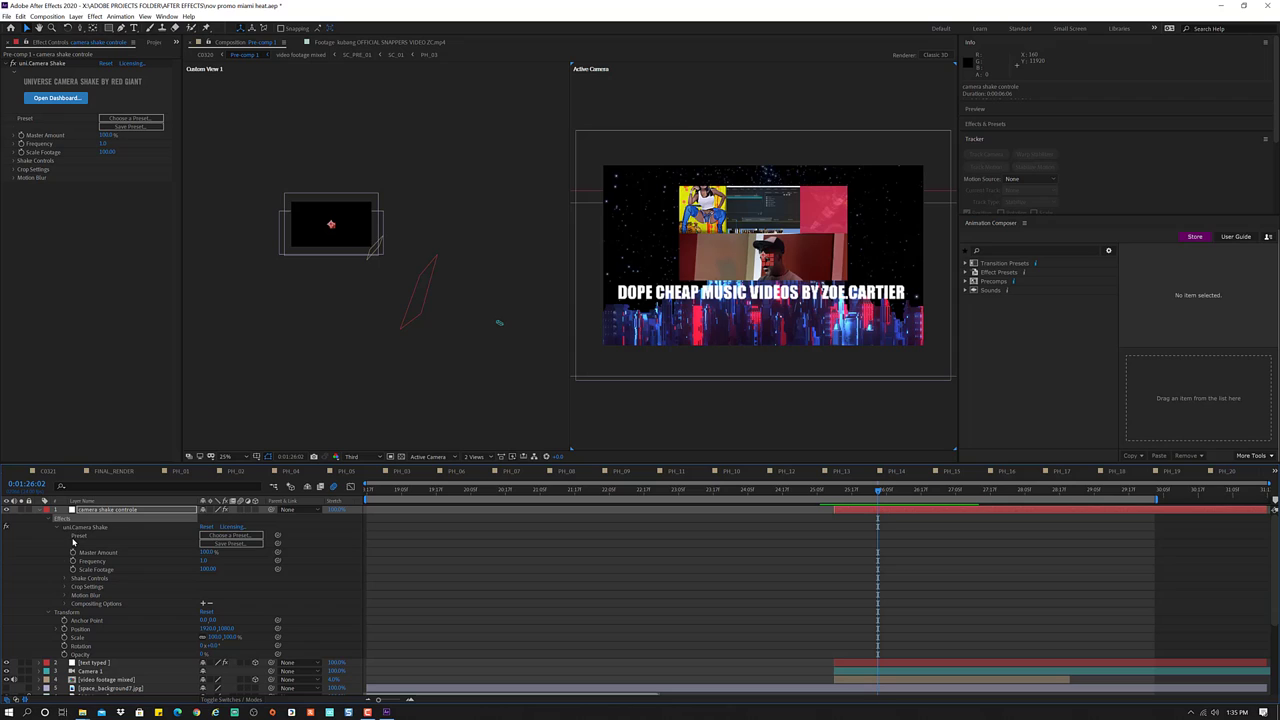
{"action": "left_click", "coordinate": [205, 554]}
{"action": "type", "text": "112"}
{"action": "key", "text": "Return"}
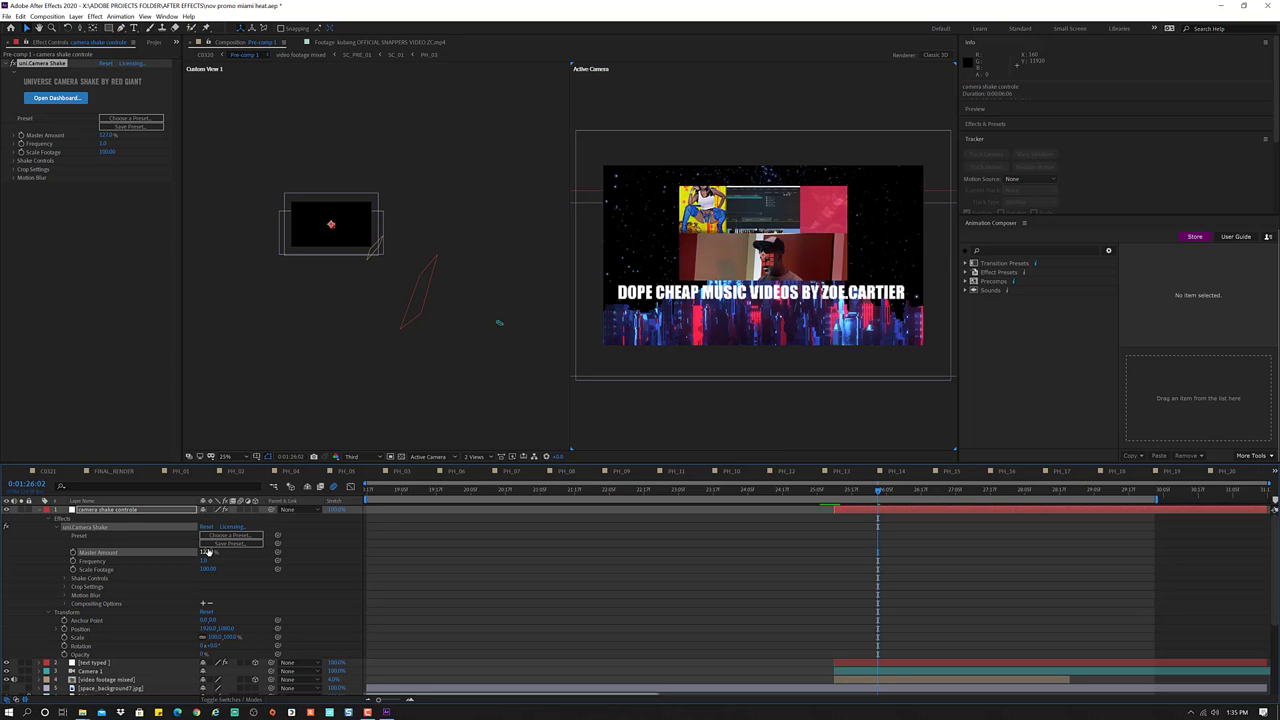
{"action": "left_click_drag", "start_coordinate": [208, 552], "coordinate": [215, 552]}
- Raise the uni.Camera Shake Frequency to 14
{"action": "left_click", "coordinate": [38, 511]}
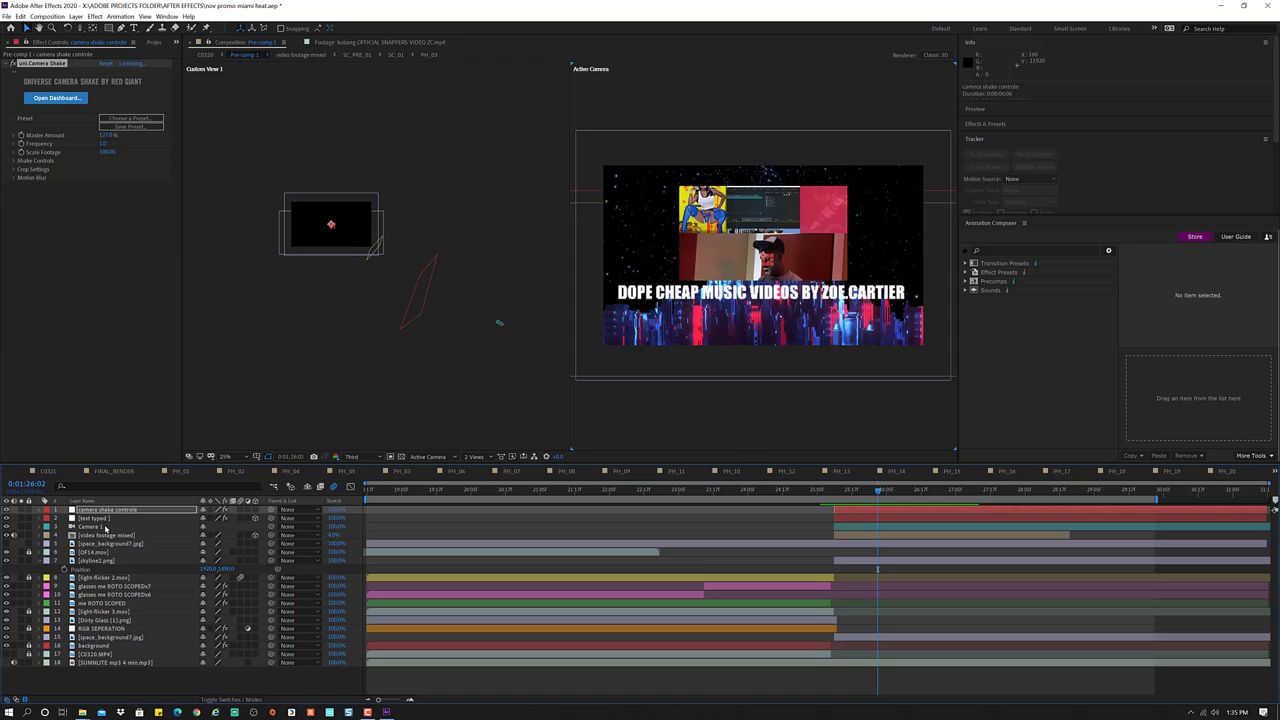
{"action": "left_click", "coordinate": [104, 528]}
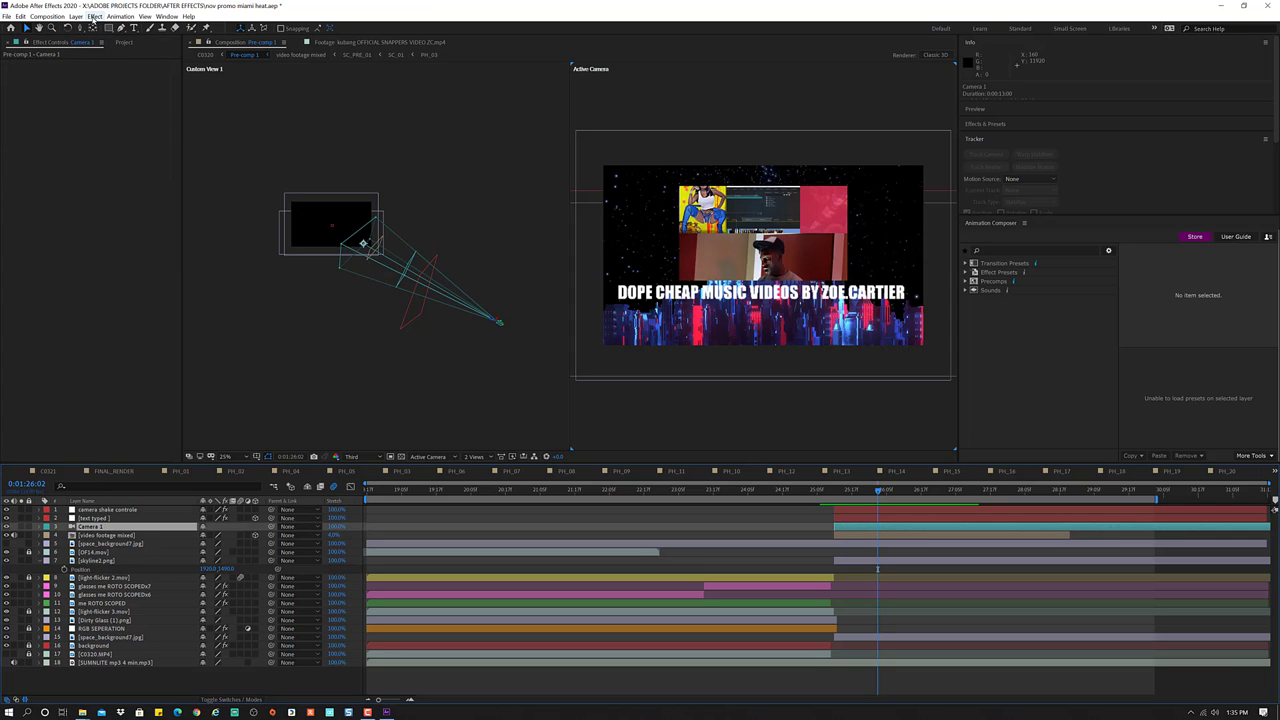
{"action": "left_click", "coordinate": [94, 17]}
{"action": "left_click", "coordinate": [86, 597]}
{"action": "left_click", "coordinate": [91, 519]}
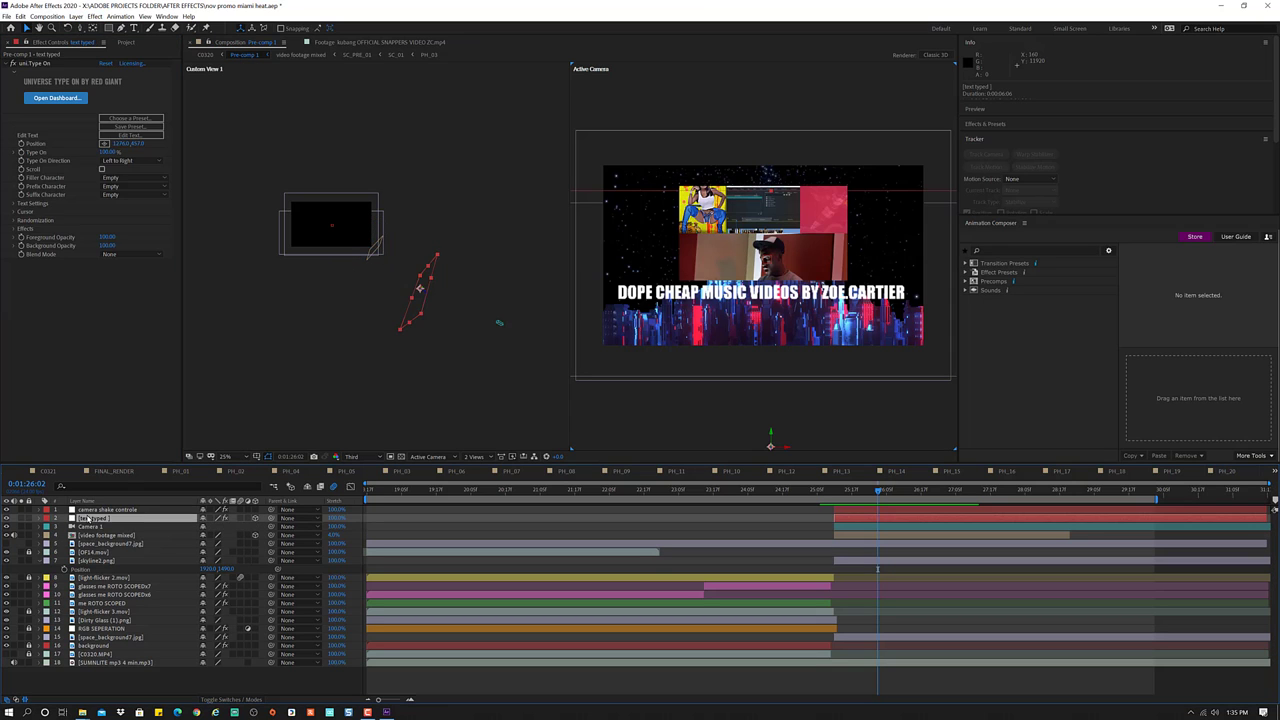
{"action": "left_click", "coordinate": [90, 510]}
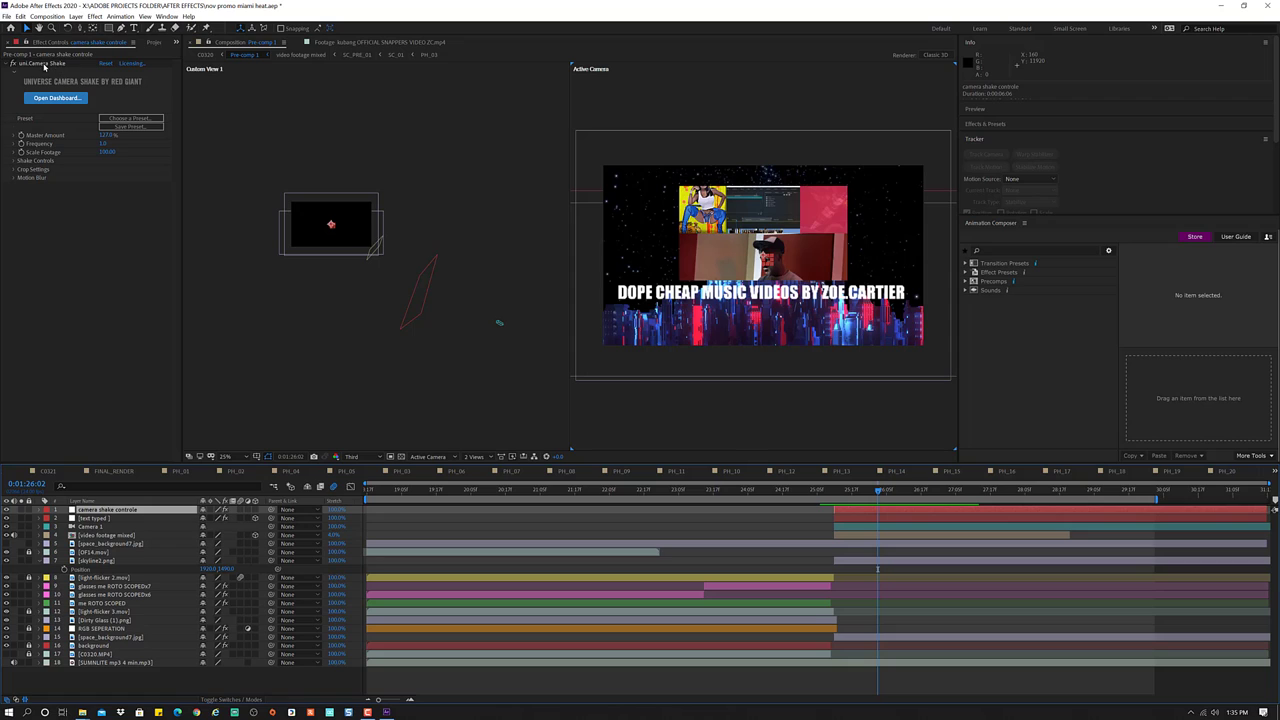
{"action": "left_click", "coordinate": [44, 64]}
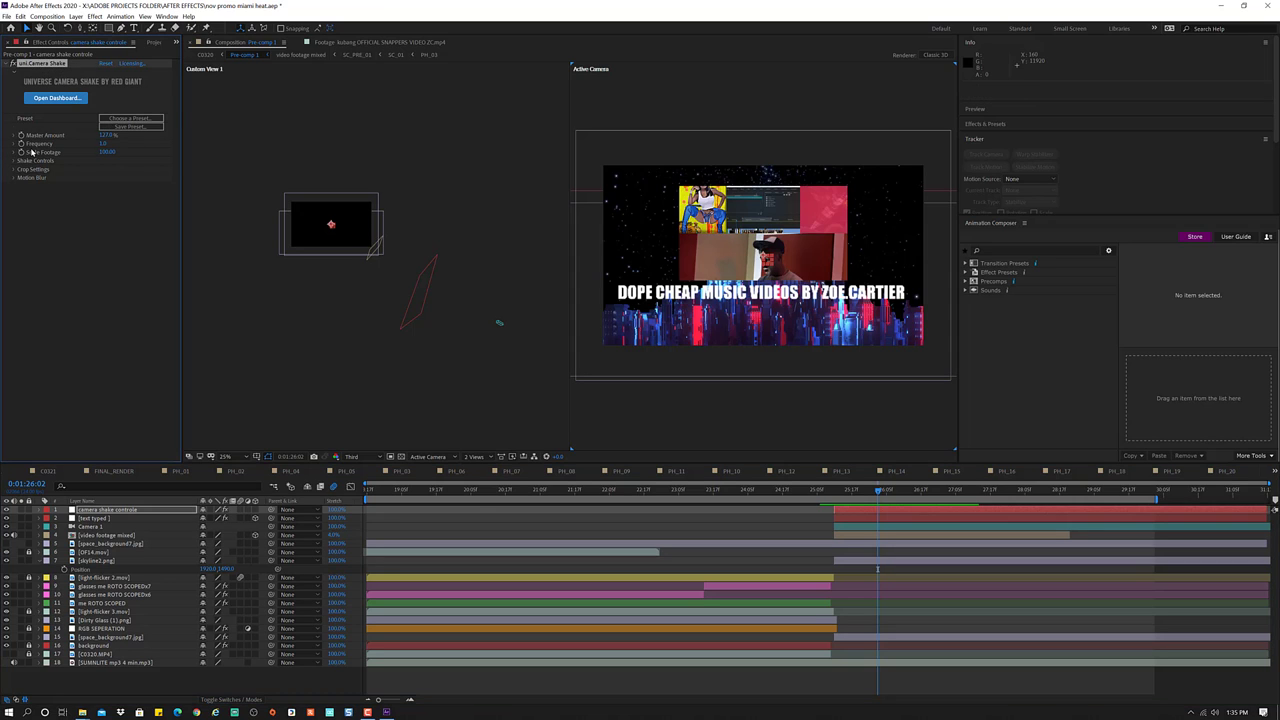
{"action": "left_click_drag", "start_coordinate": [104, 145], "coordinate": [112, 145]}
- Delete the uni.Camera Shake effect from the camera shake controle layer
{"action": "left_click_drag", "start_coordinate": [878, 490], "coordinate": [875, 490]}
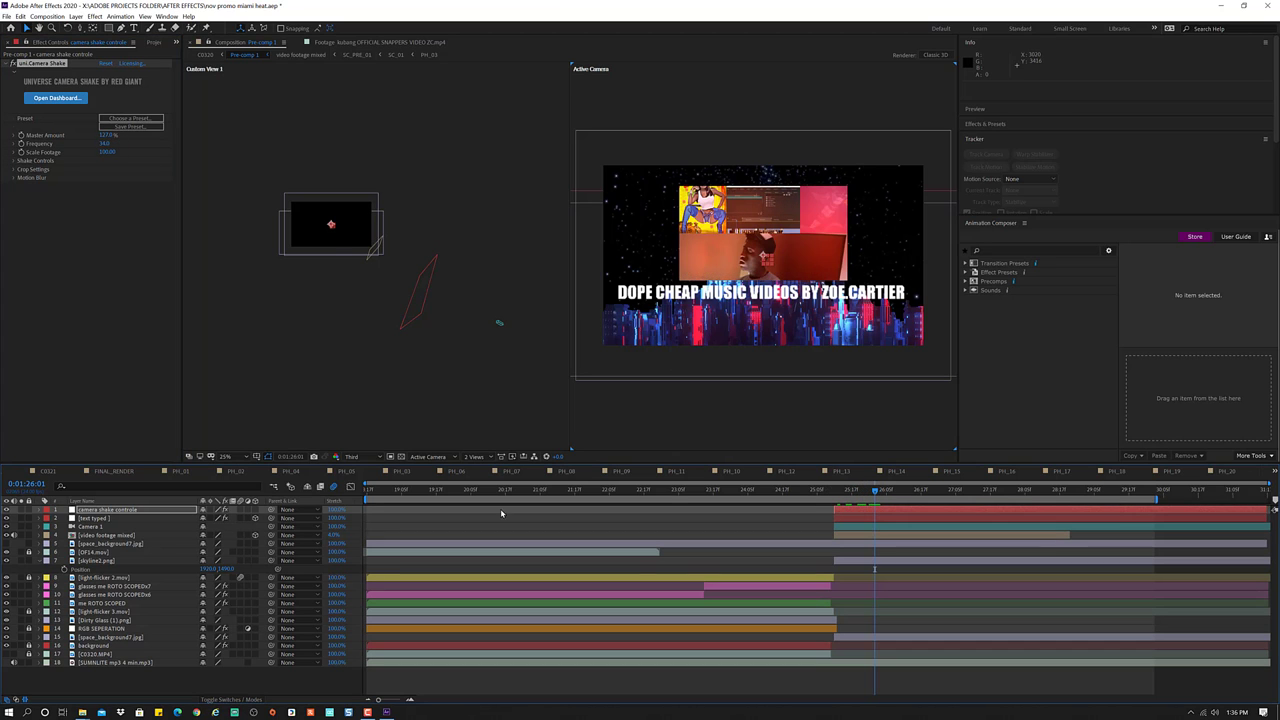
{"action": "left_click", "coordinate": [104, 526]}
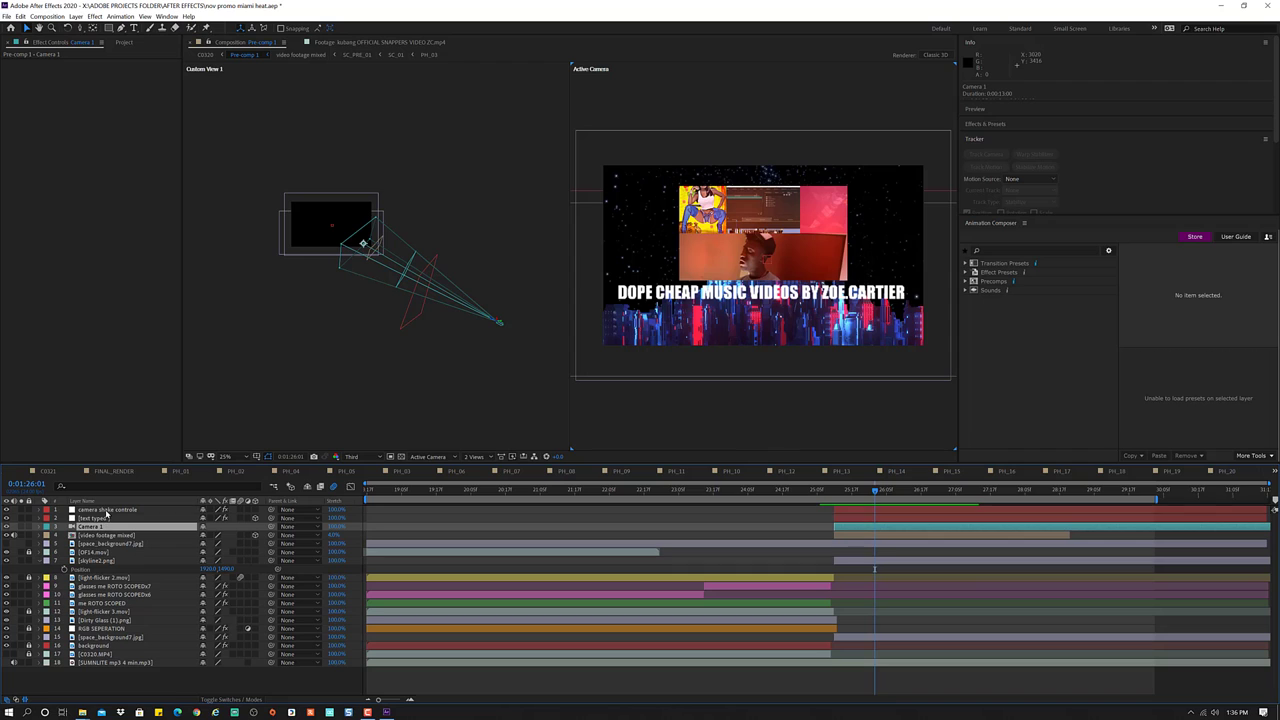
{"action": "left_click", "coordinate": [106, 510]}
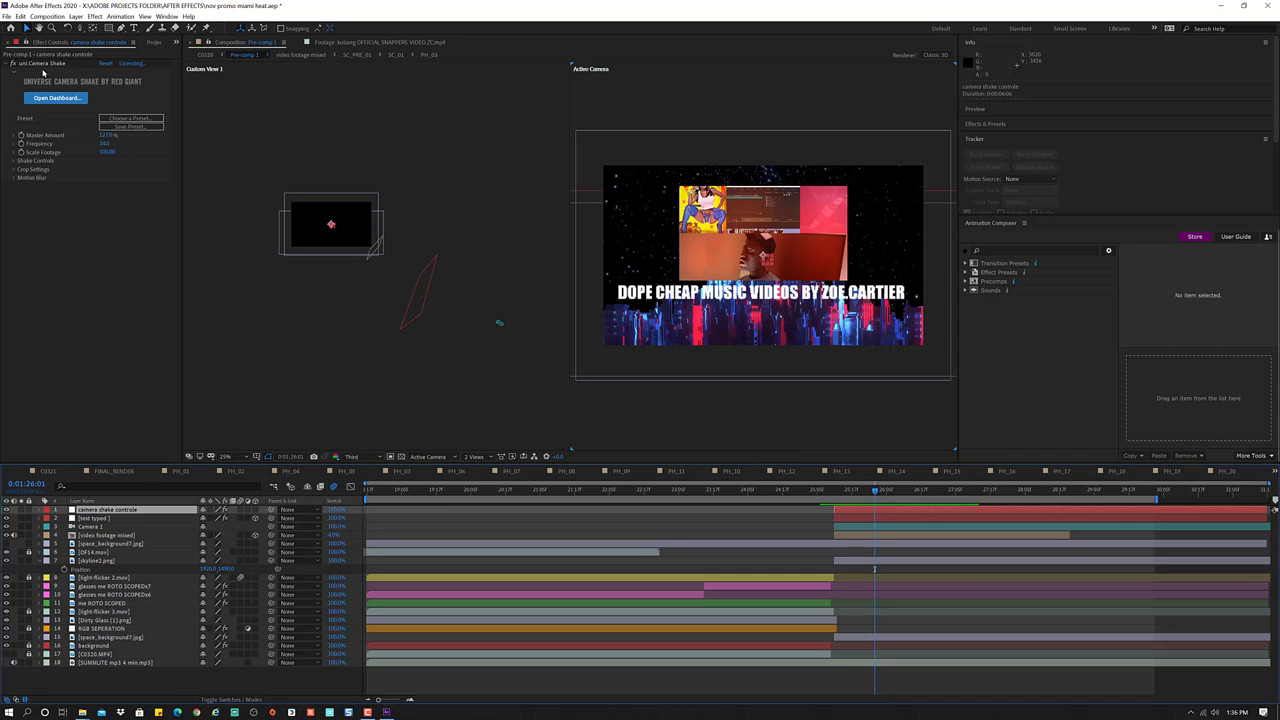
{"action": "left_click", "coordinate": [43, 70]}
{"action": "key", "text": "Delete"}
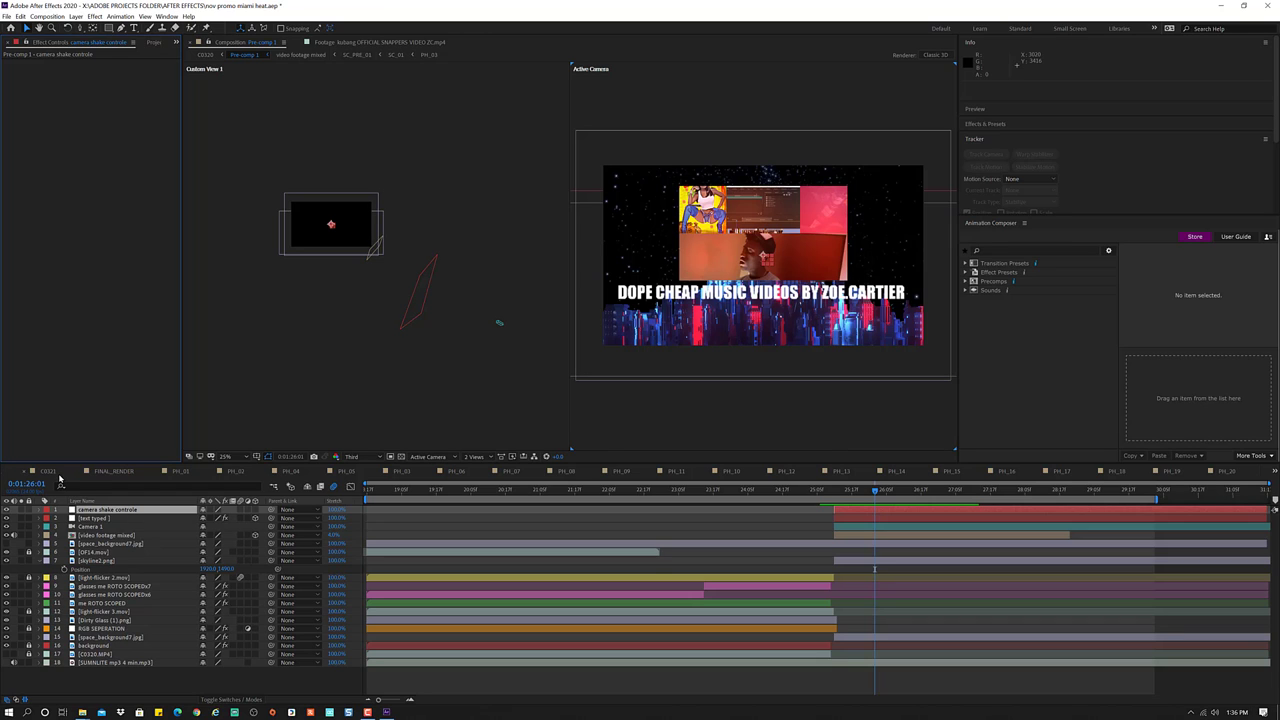
- Add a transform.position expression to the null's Position and browse the Property expression functions
{"action": "key", "text": "p"}
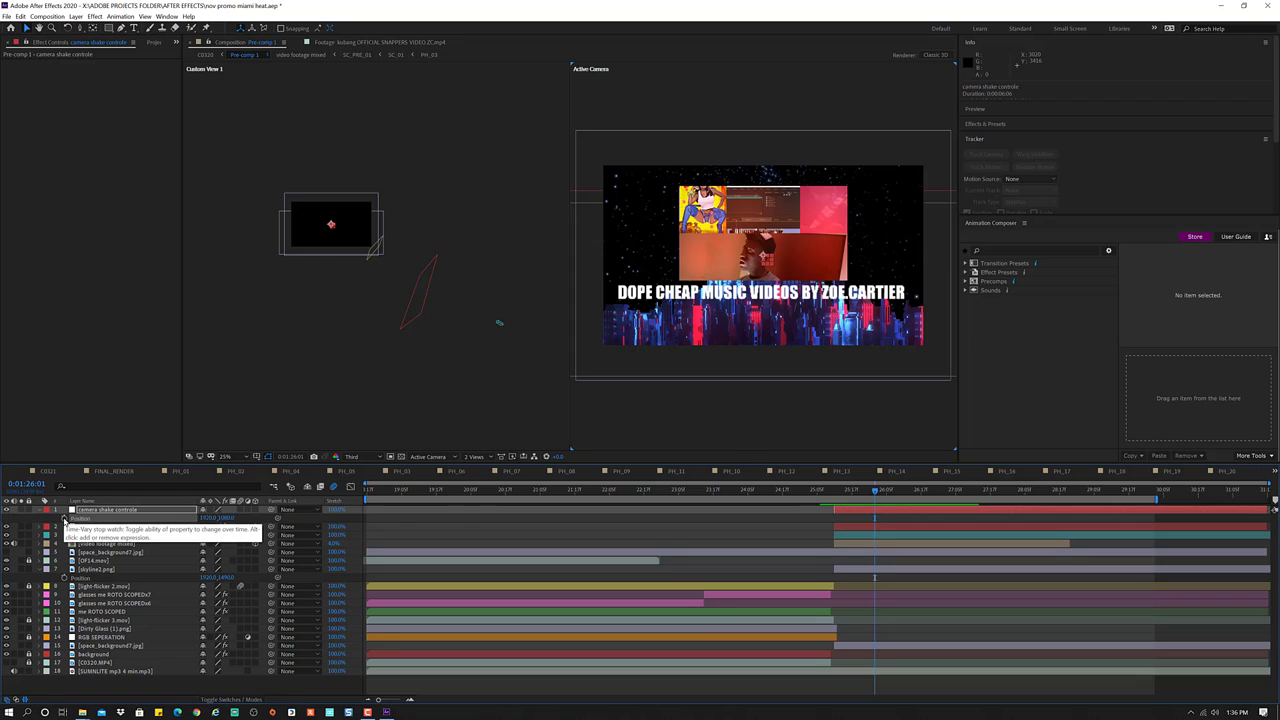
{"action": "left_click", "coordinate": [65, 520], "text": "alt"}
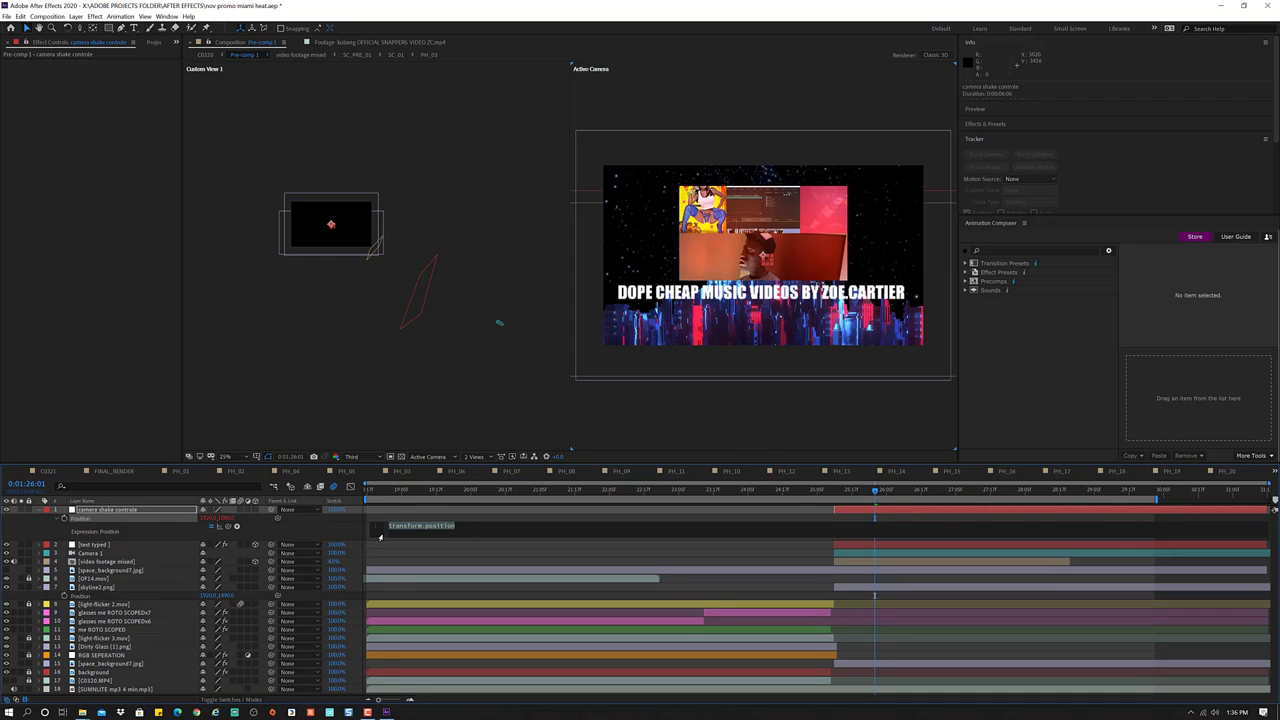
{"action": "left_click", "coordinate": [464, 525]}
{"action": "left_click", "coordinate": [238, 528]}
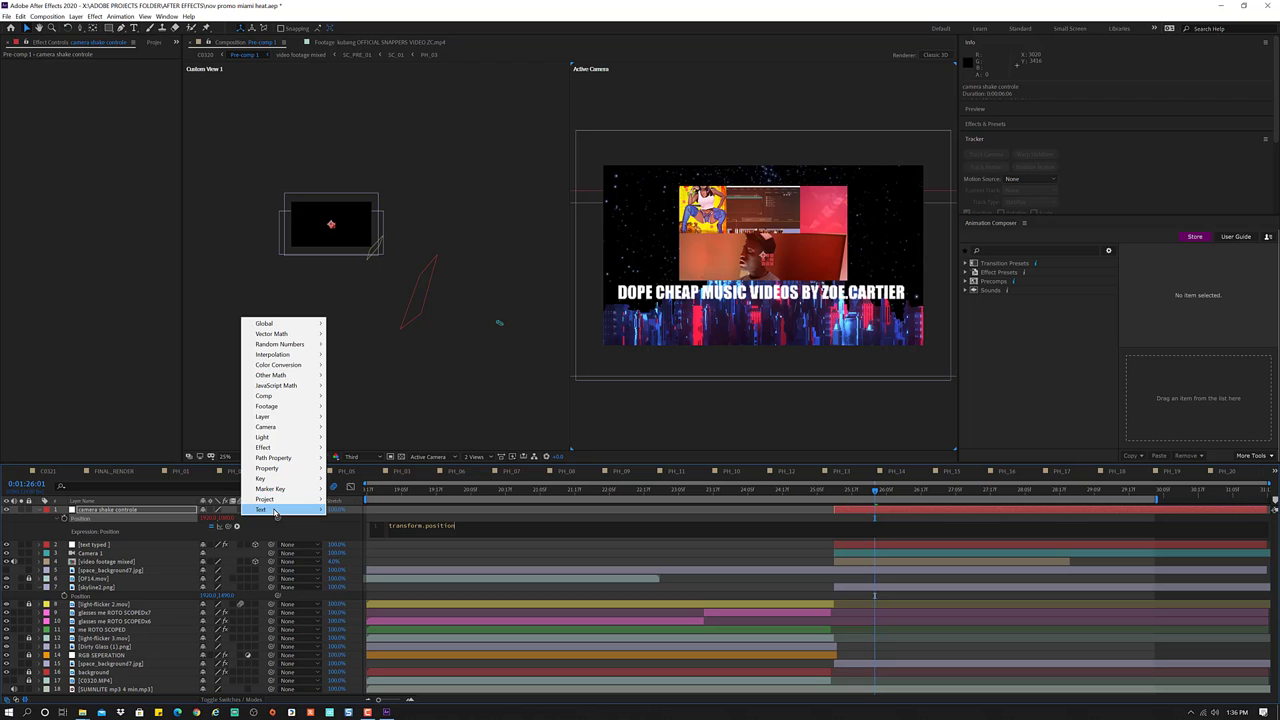
{"action": "mouse_move", "coordinate": [276, 510]}
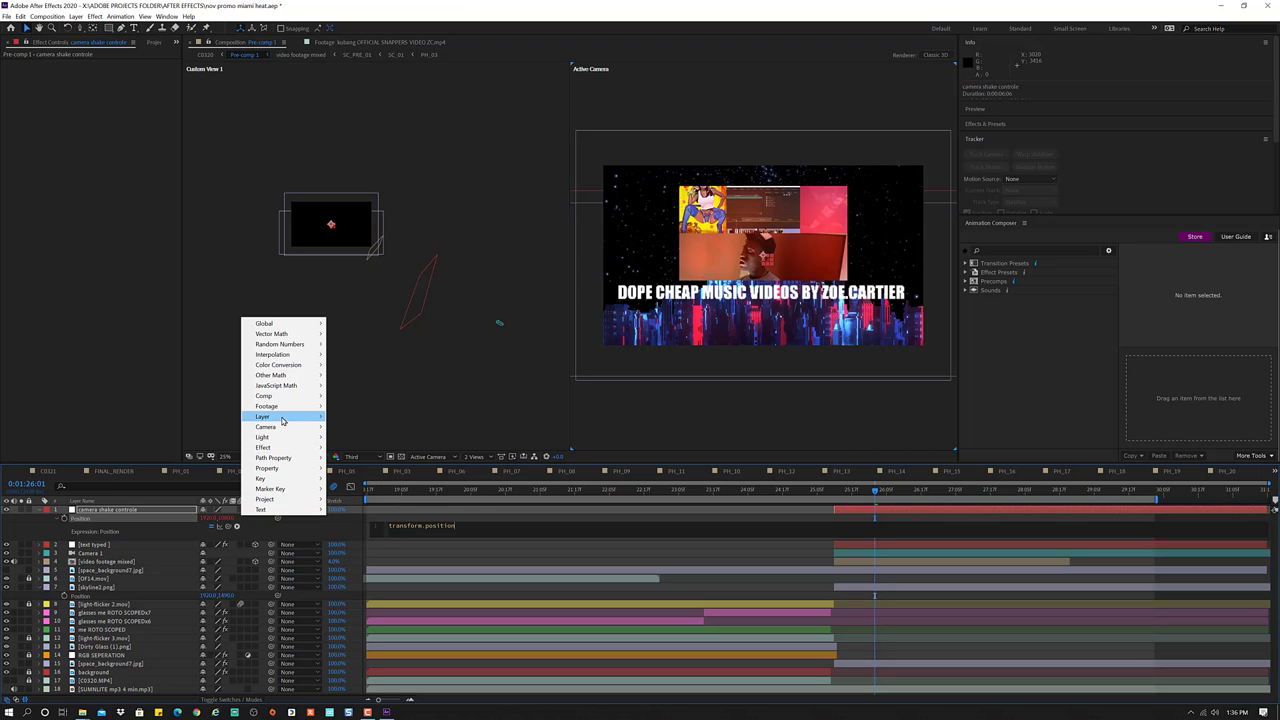
{"action": "mouse_move", "coordinate": [283, 406]}
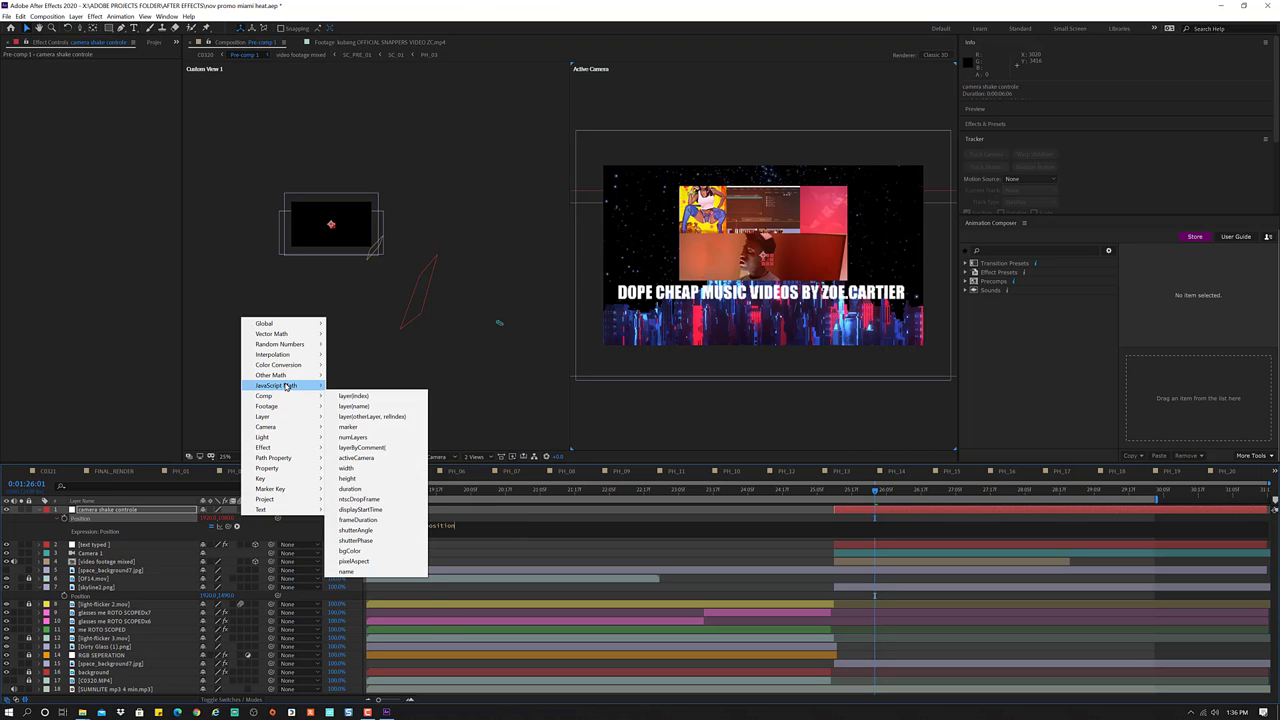
{"action": "mouse_move", "coordinate": [290, 366]}
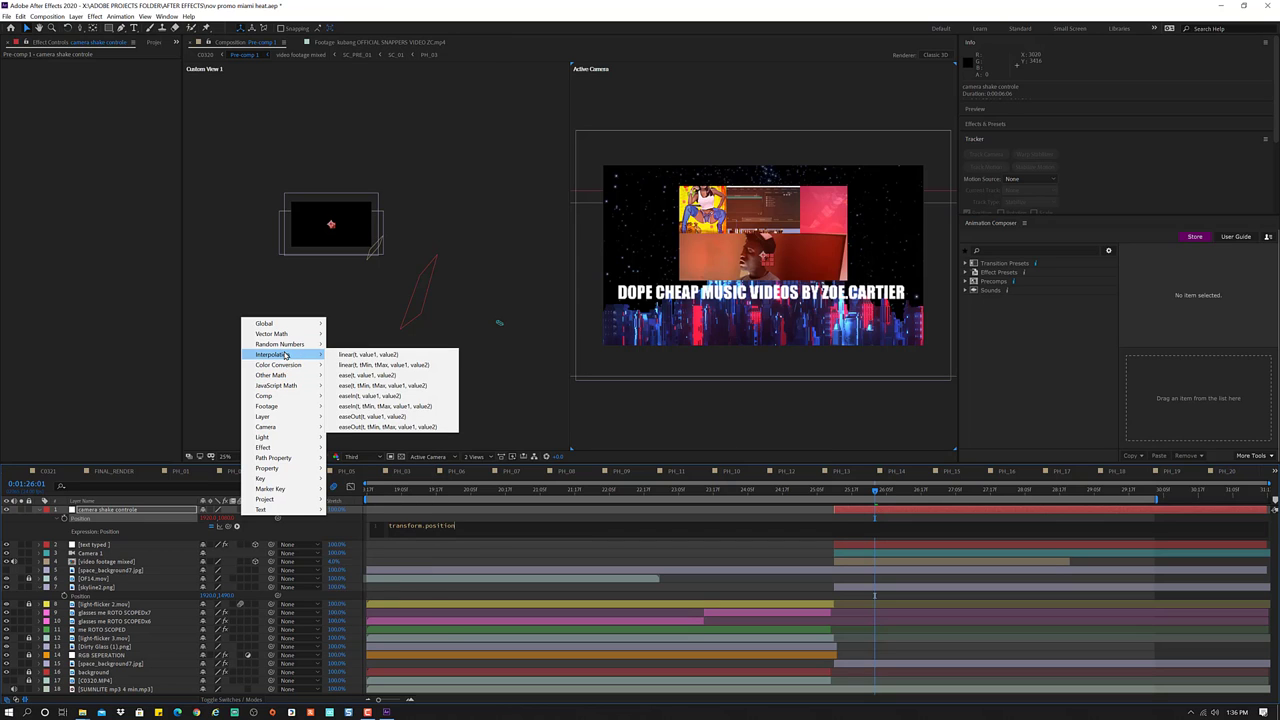
{"action": "mouse_move", "coordinate": [300, 471]}
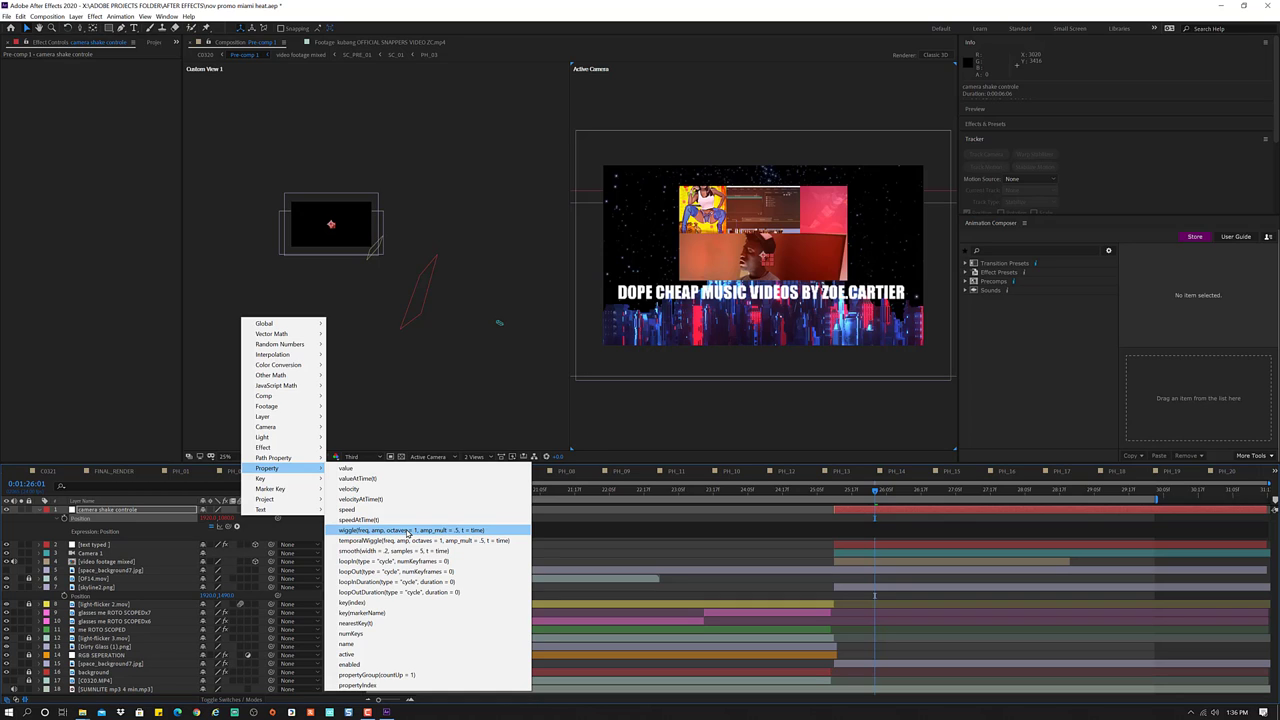
- Append wiggle with freq 24, amp 5, octaves 5, time 1 to Position and preview it
{"action": "left_click", "coordinate": [408, 533]}
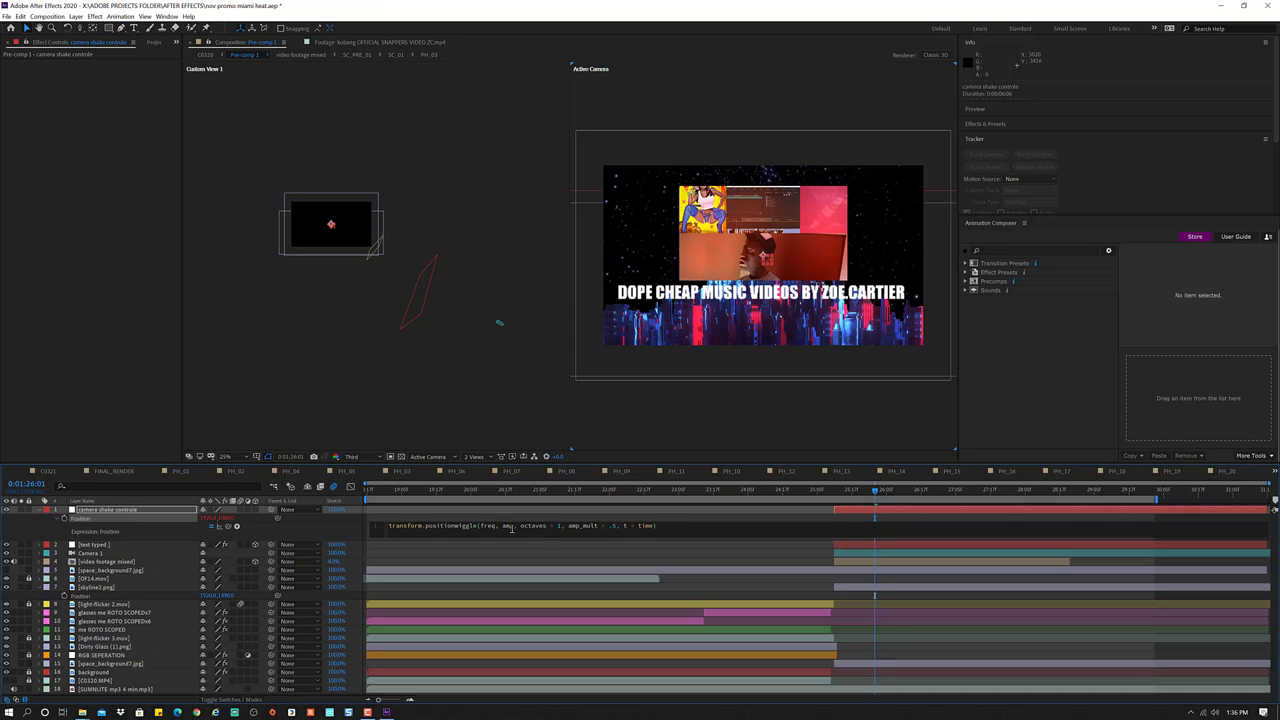
{"action": "double_click", "coordinate": [488, 526]}
{"action": "type", "text": "24"}
{"action": "double_click", "coordinate": [499, 526]}
{"action": "type", "text": "5"}
{"action": "key", "text": "BackSpace"}
{"action": "type", "text": "5"}
{"action": "double_click", "coordinate": [631, 525]}
{"action": "type", "text": "1"}
{"action": "left_click", "coordinate": [843, 492]}
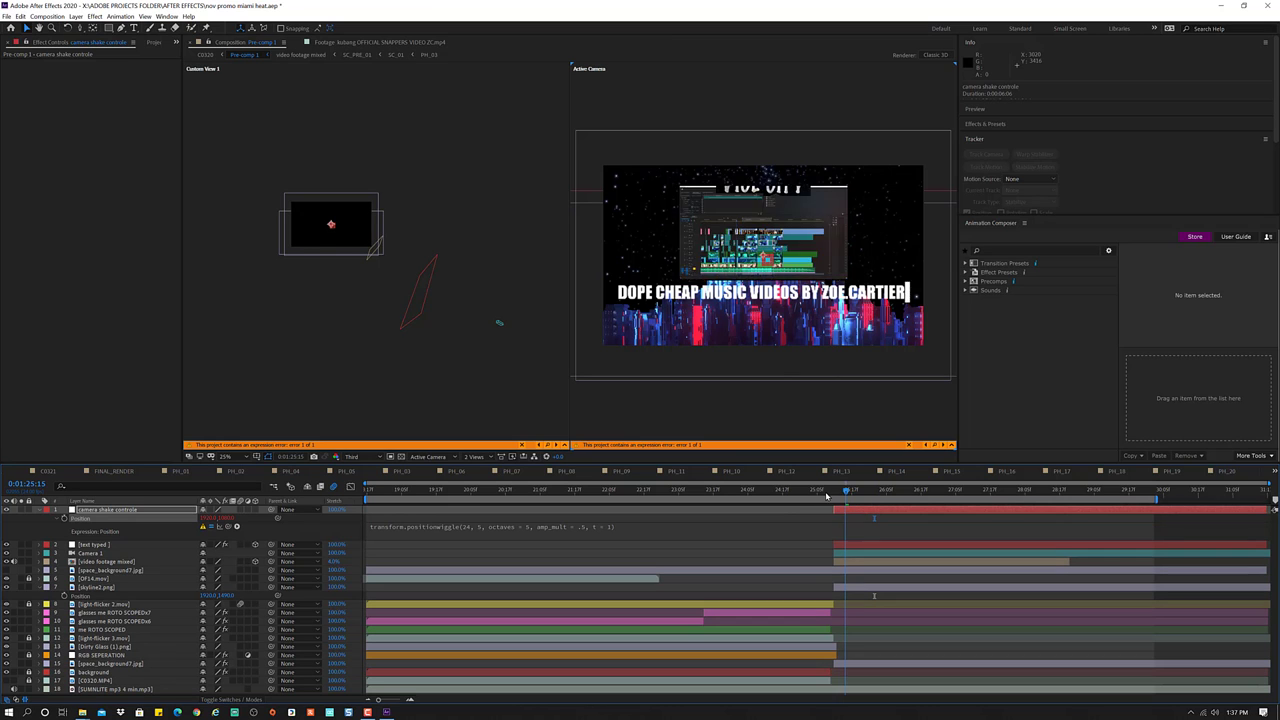
{"action": "key", "text": "space"}
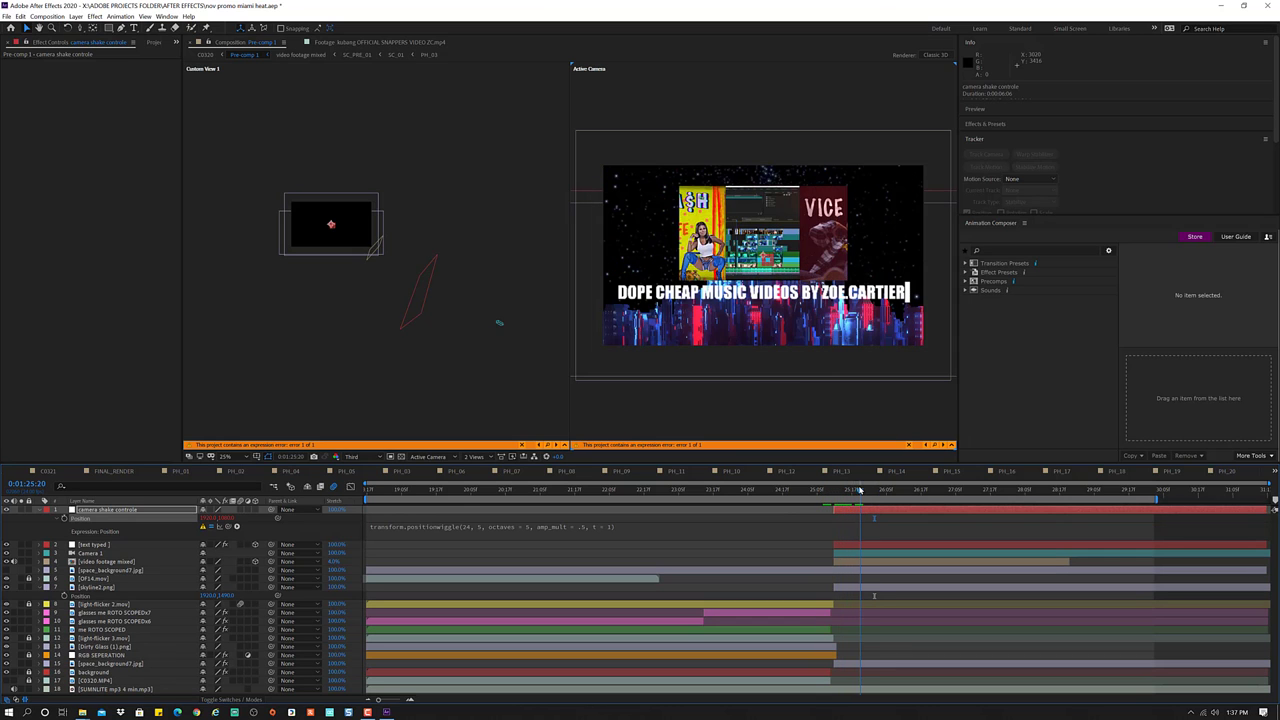
- Select the whole erroring wiggle expression text
{"action": "left_click", "coordinate": [655, 530]}
{"action": "left_click", "coordinate": [634, 541]}
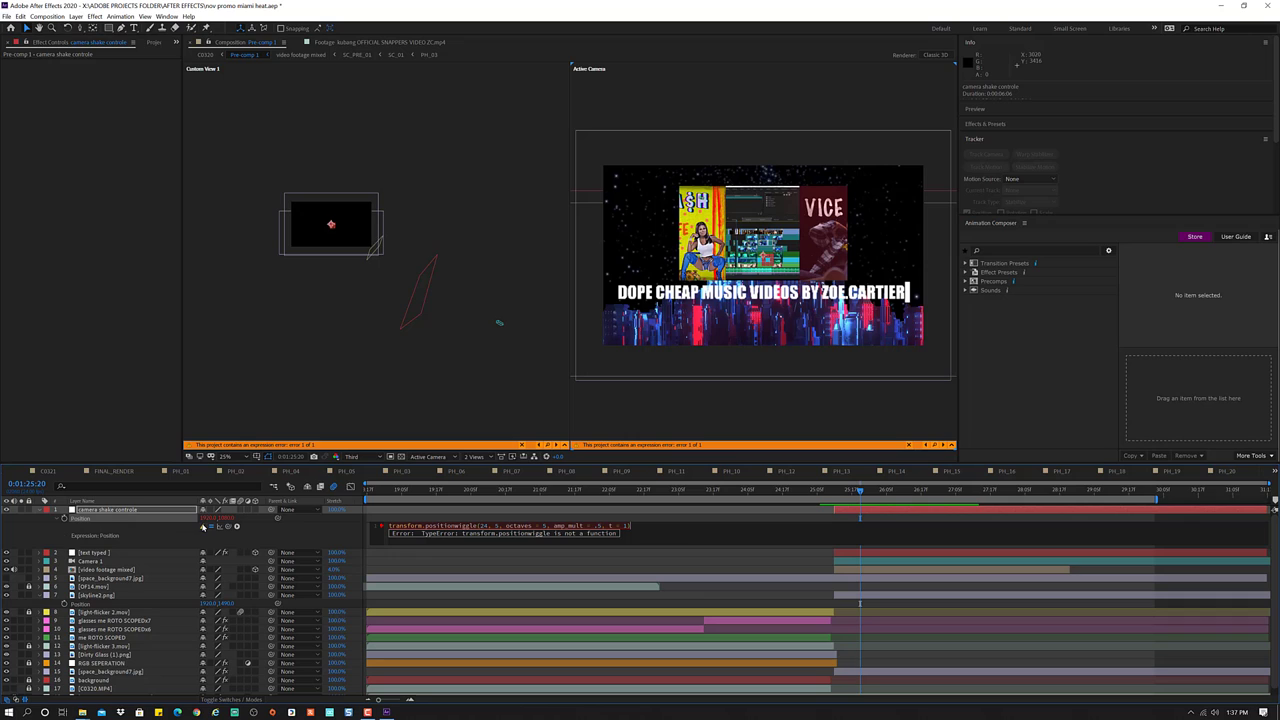
{"action": "left_click", "coordinate": [203, 530]}
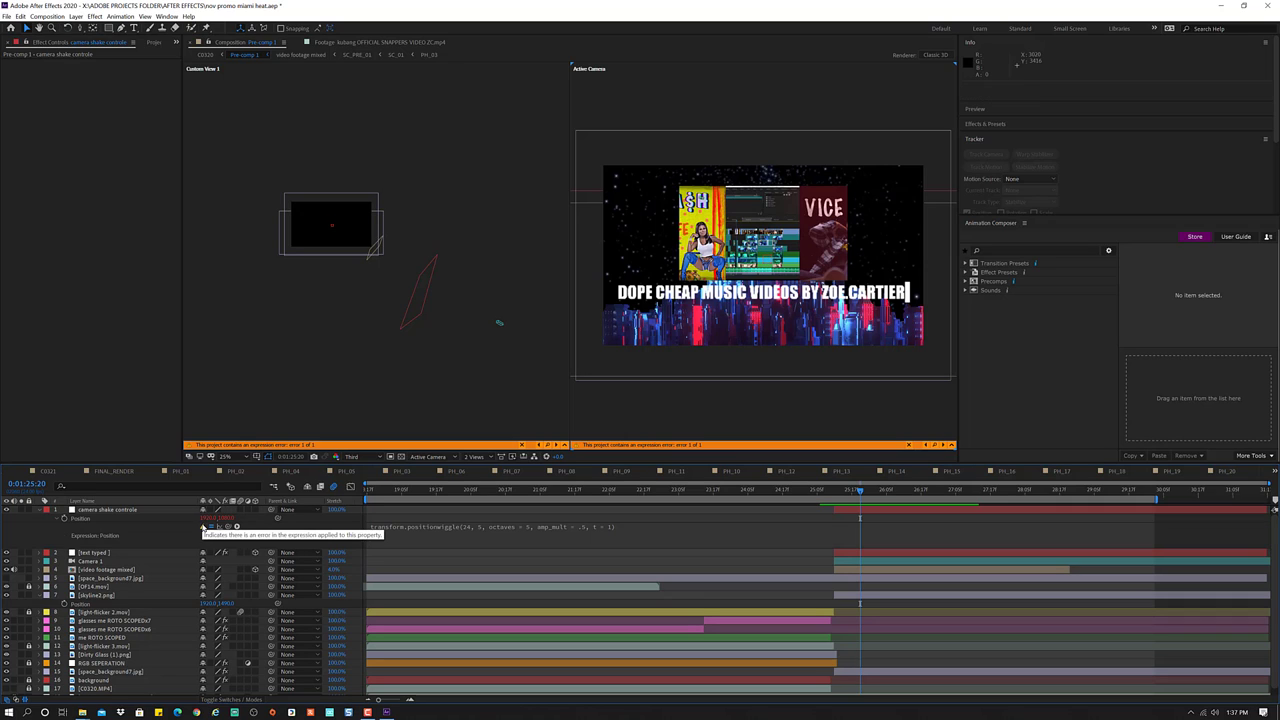
{"action": "left_click", "coordinate": [630, 526]}
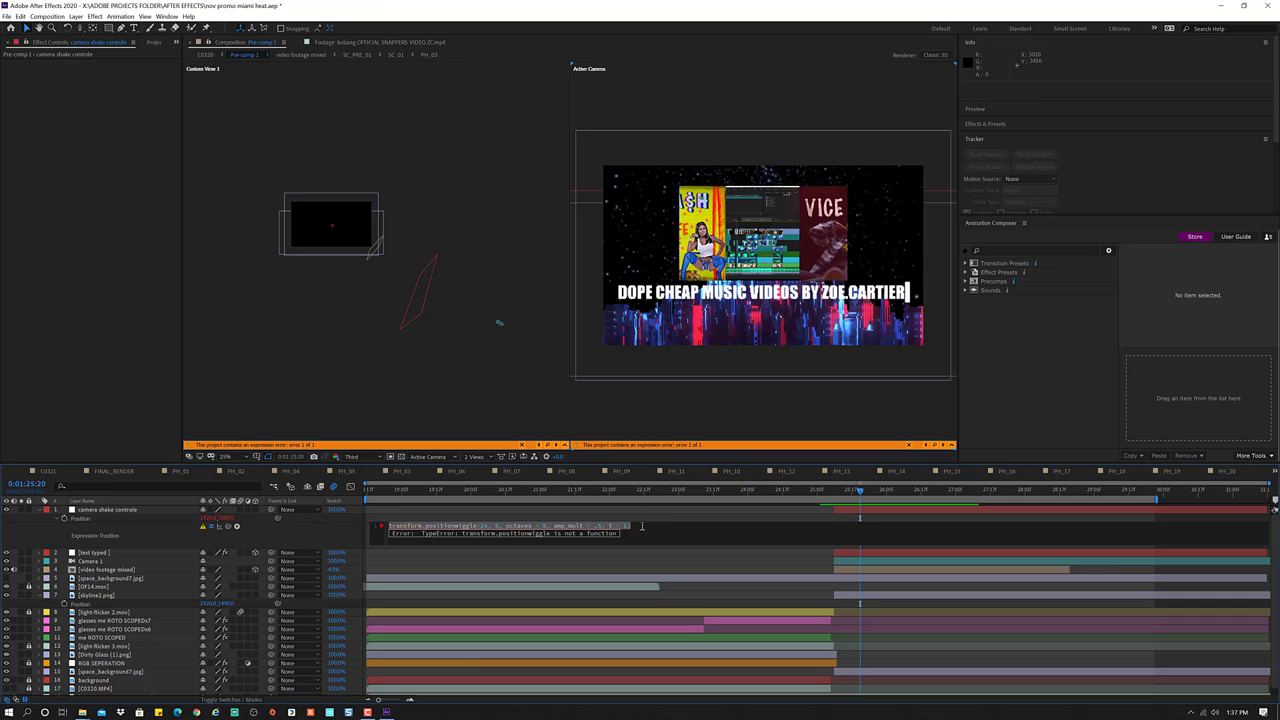
- Delete the broken wiggle expression, leaving the parent setting unchanged
{"action": "key", "text": "BackSpace"}
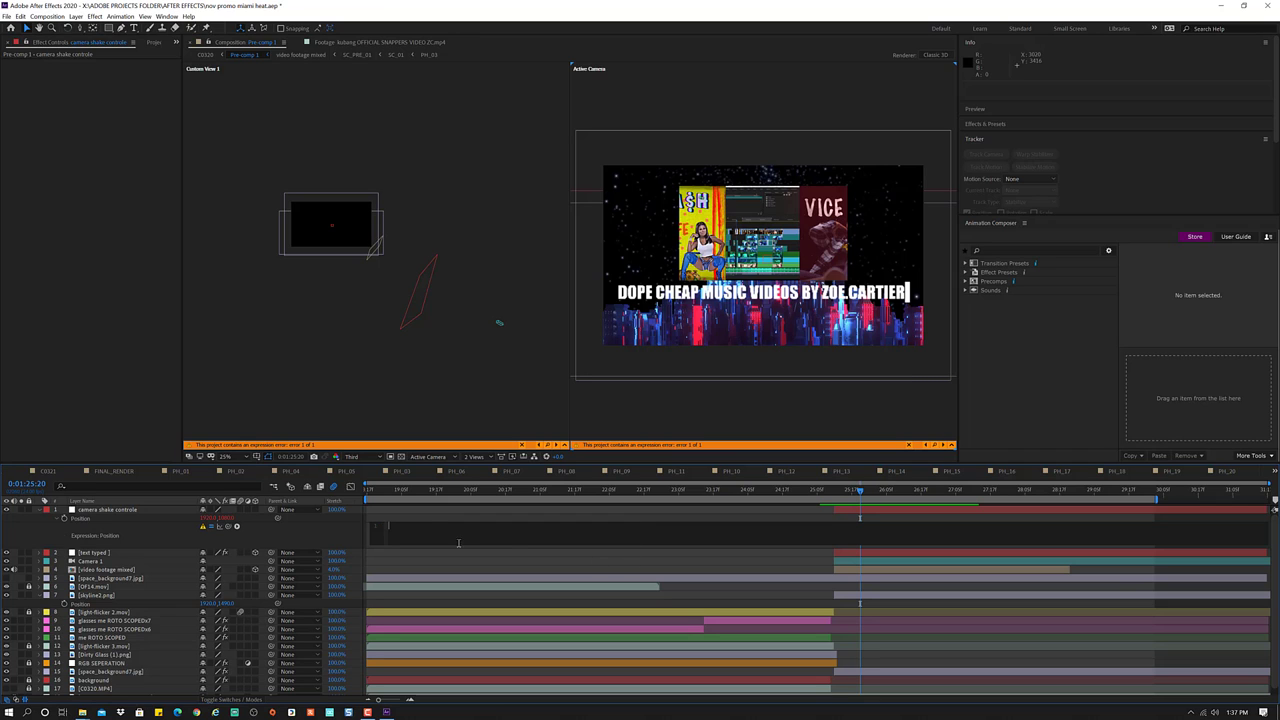
{"action": "left_click", "coordinate": [310, 538]}
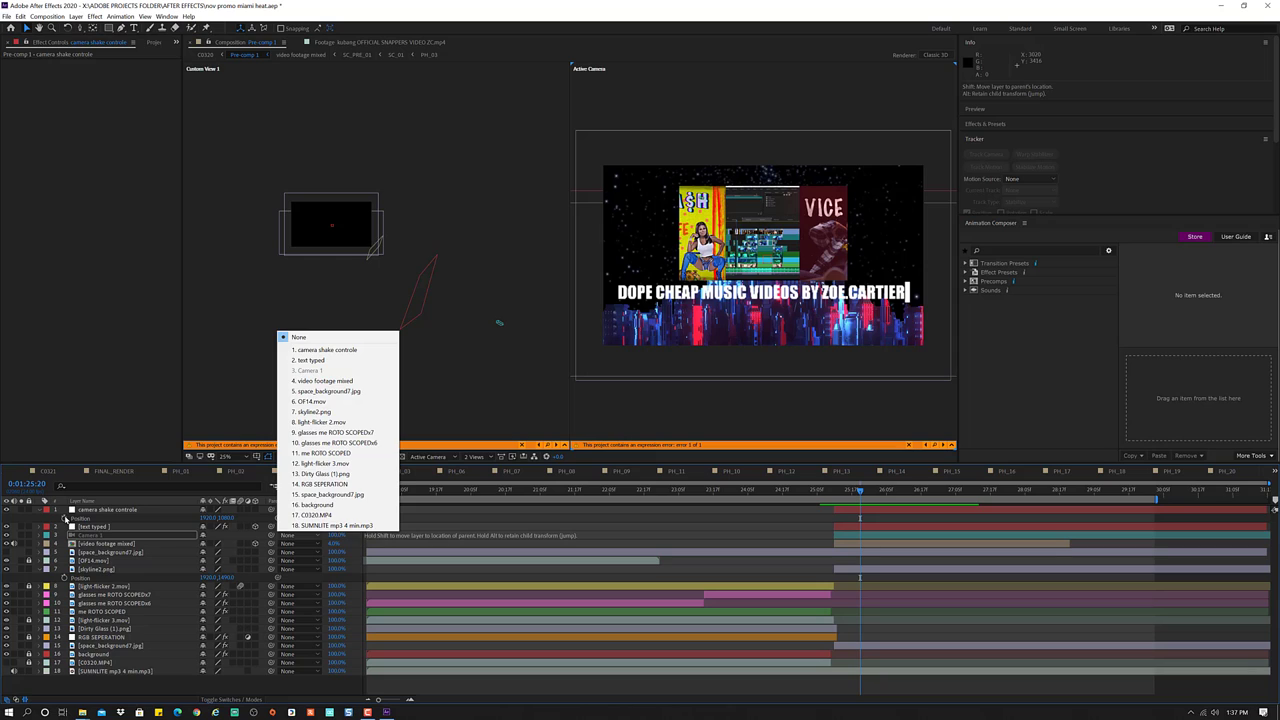
{"action": "left_click", "coordinate": [66, 519]}
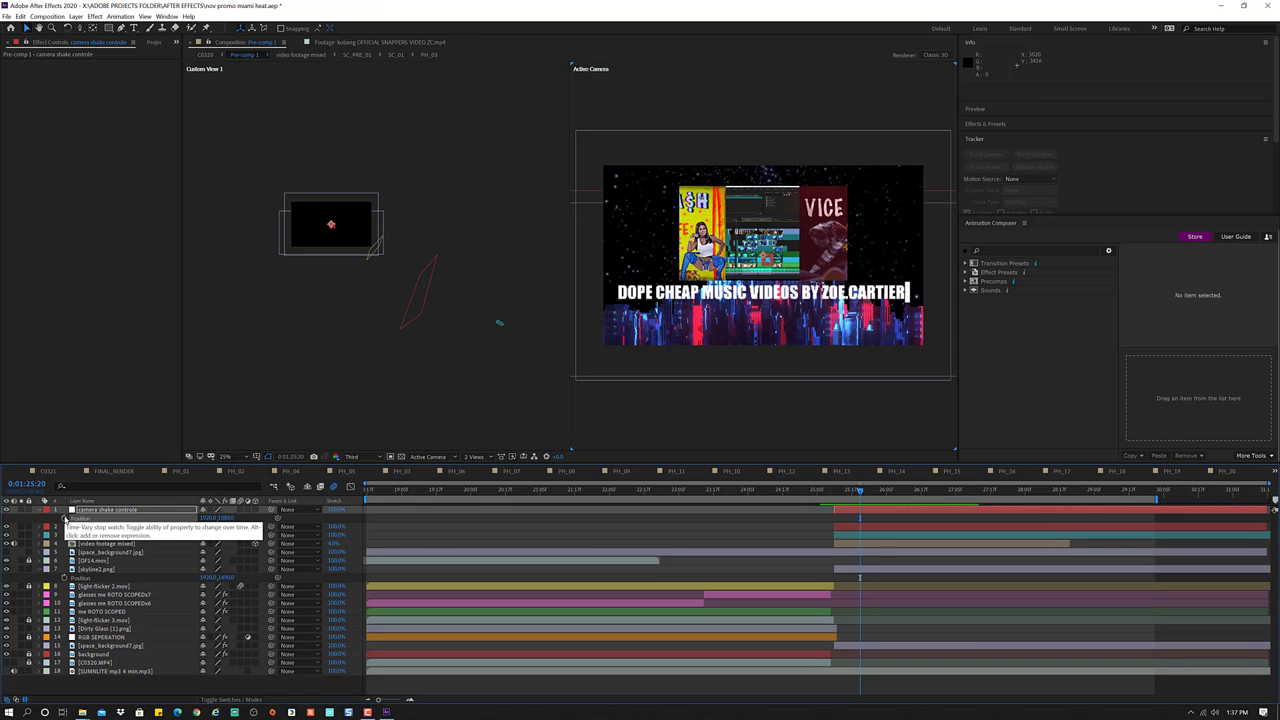
- Re-add a Position expression and browse the expression language menu categories
{"action": "left_click", "coordinate": [66, 519], "text": "alt"}
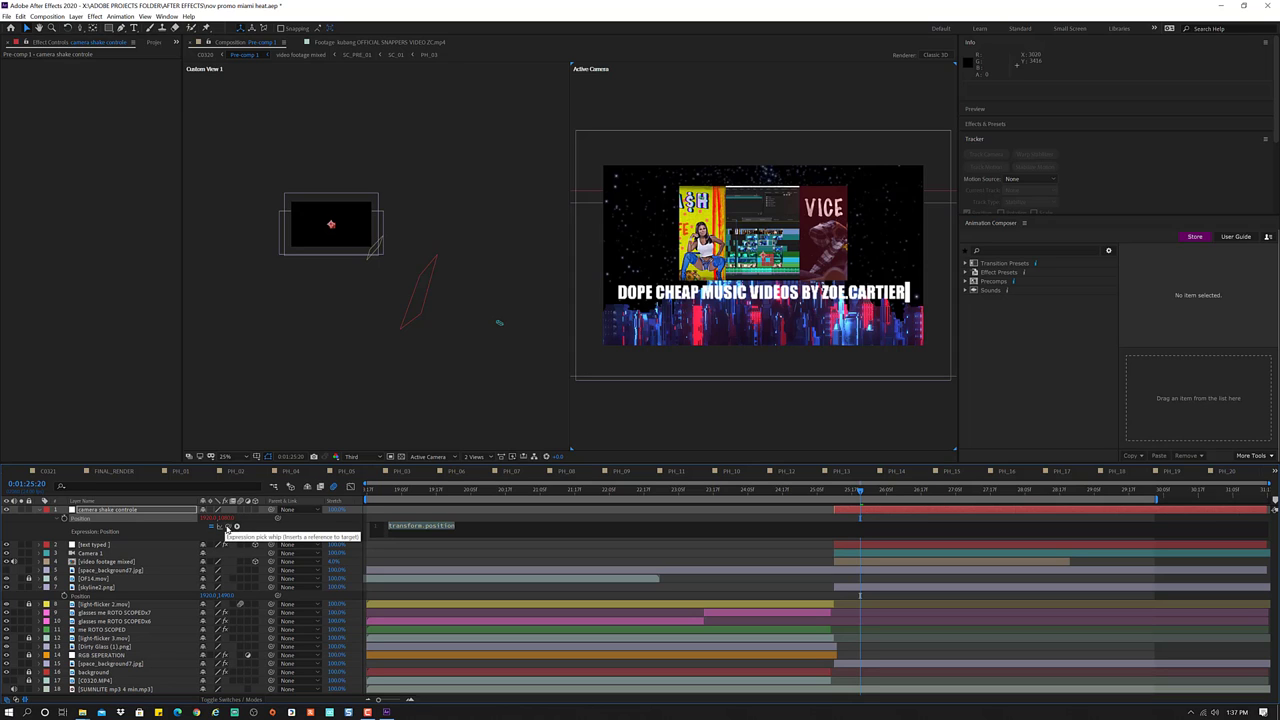
{"action": "left_click", "coordinate": [236, 527]}
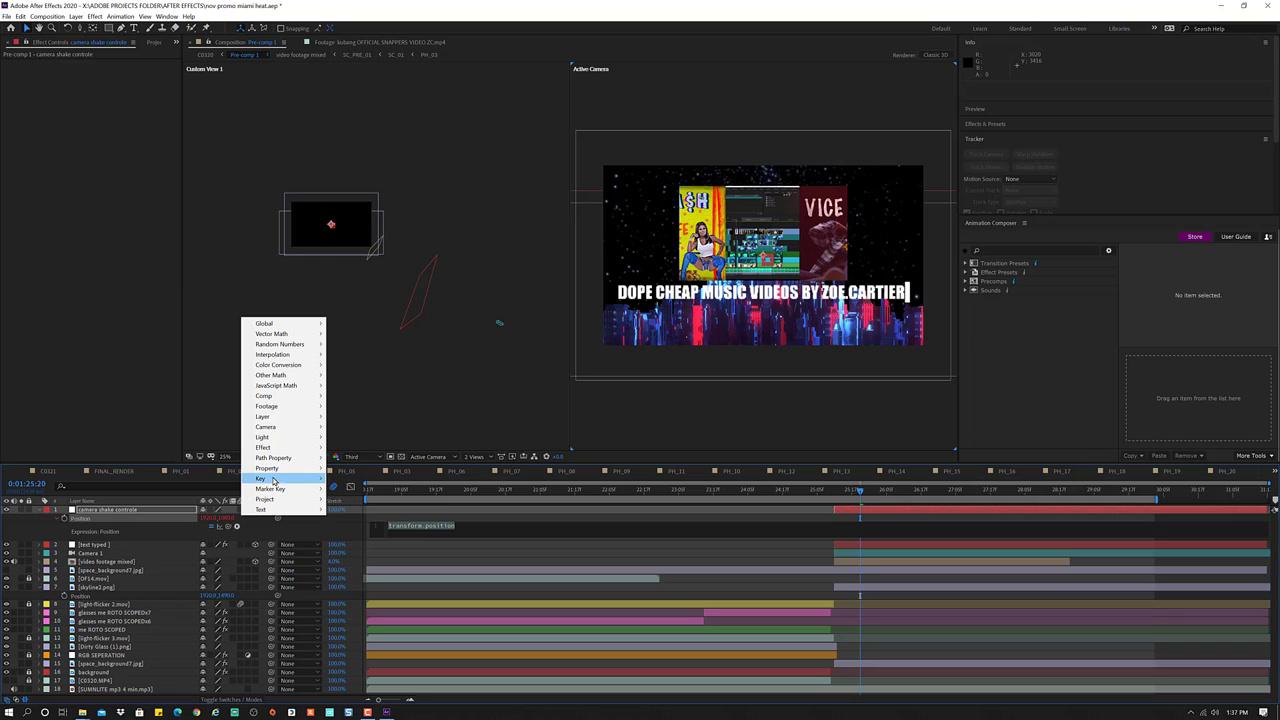
{"action": "mouse_move", "coordinate": [287, 452]}
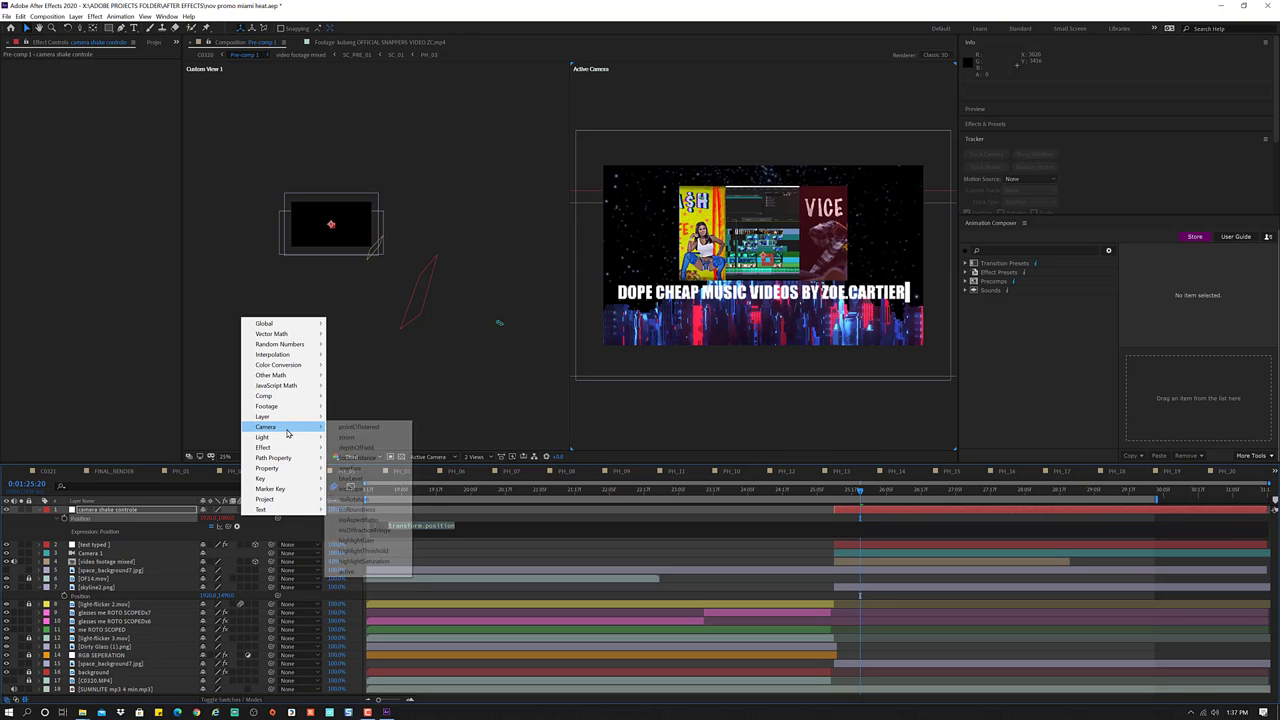
{"action": "mouse_move", "coordinate": [288, 418]}
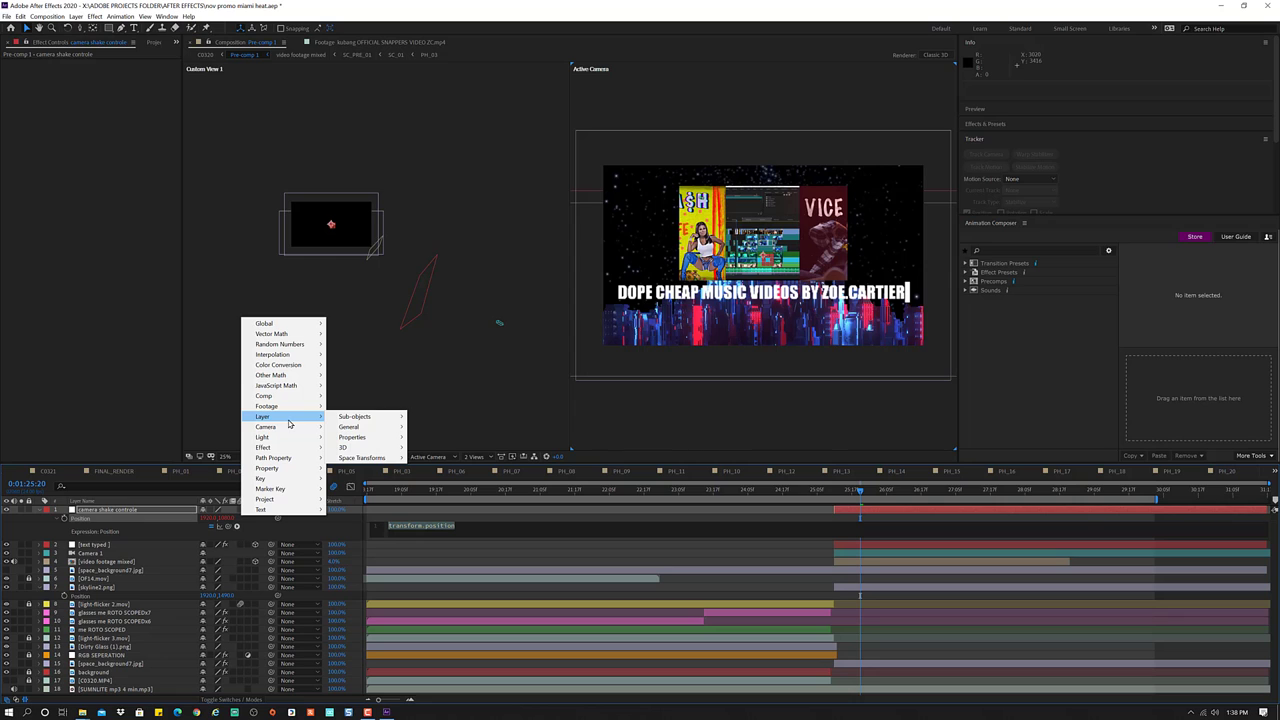
{"action": "mouse_move", "coordinate": [343, 460]}
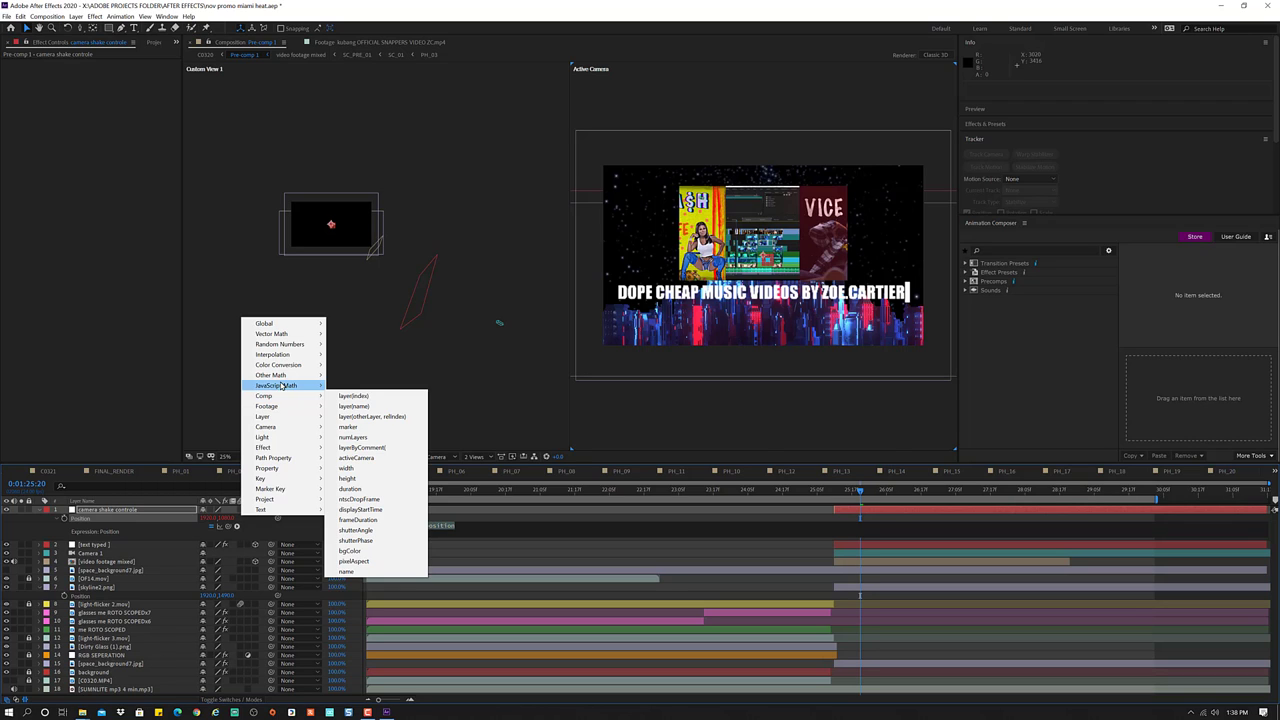
{"action": "mouse_move", "coordinate": [295, 368]}
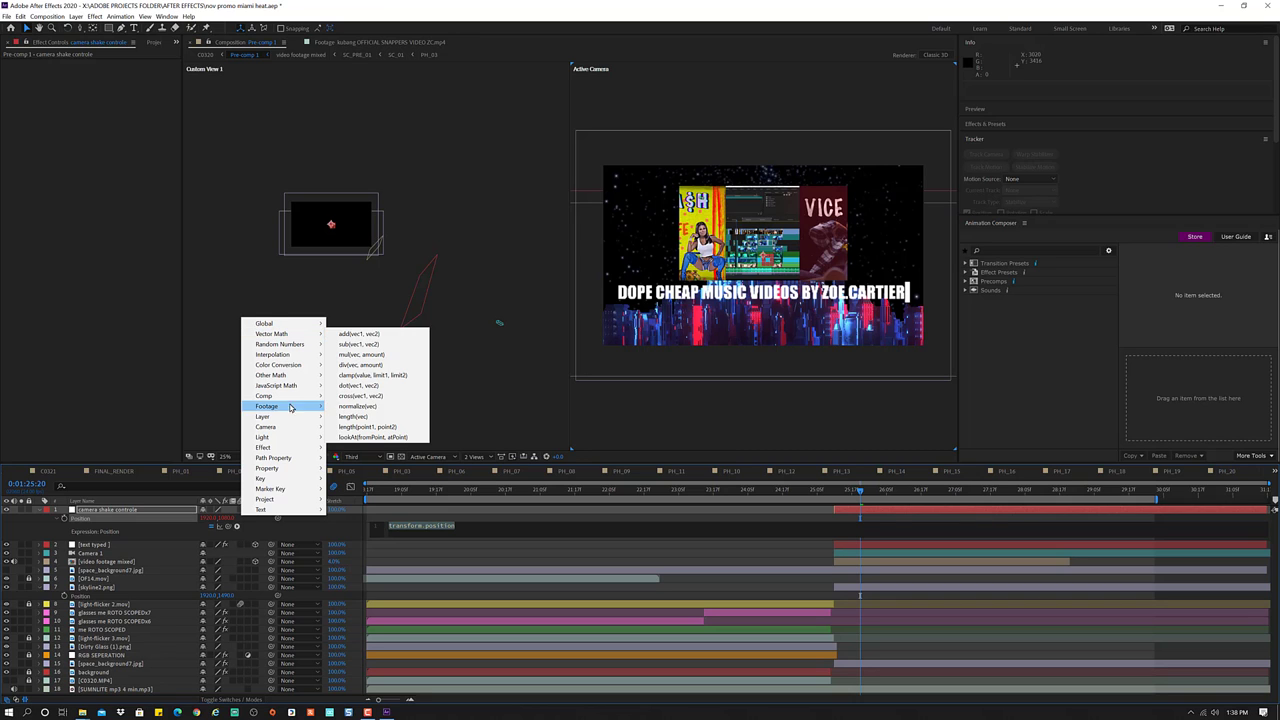
{"action": "mouse_move", "coordinate": [283, 472]}
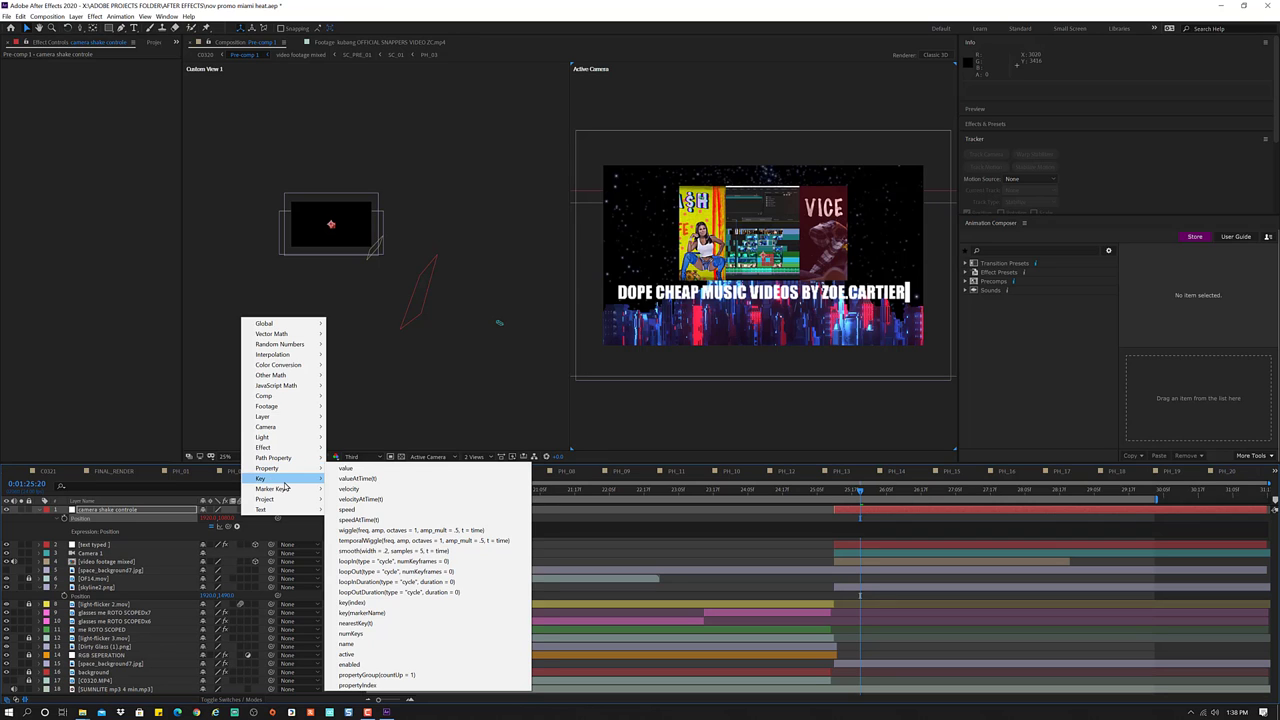
{"action": "mouse_move", "coordinate": [296, 502]}
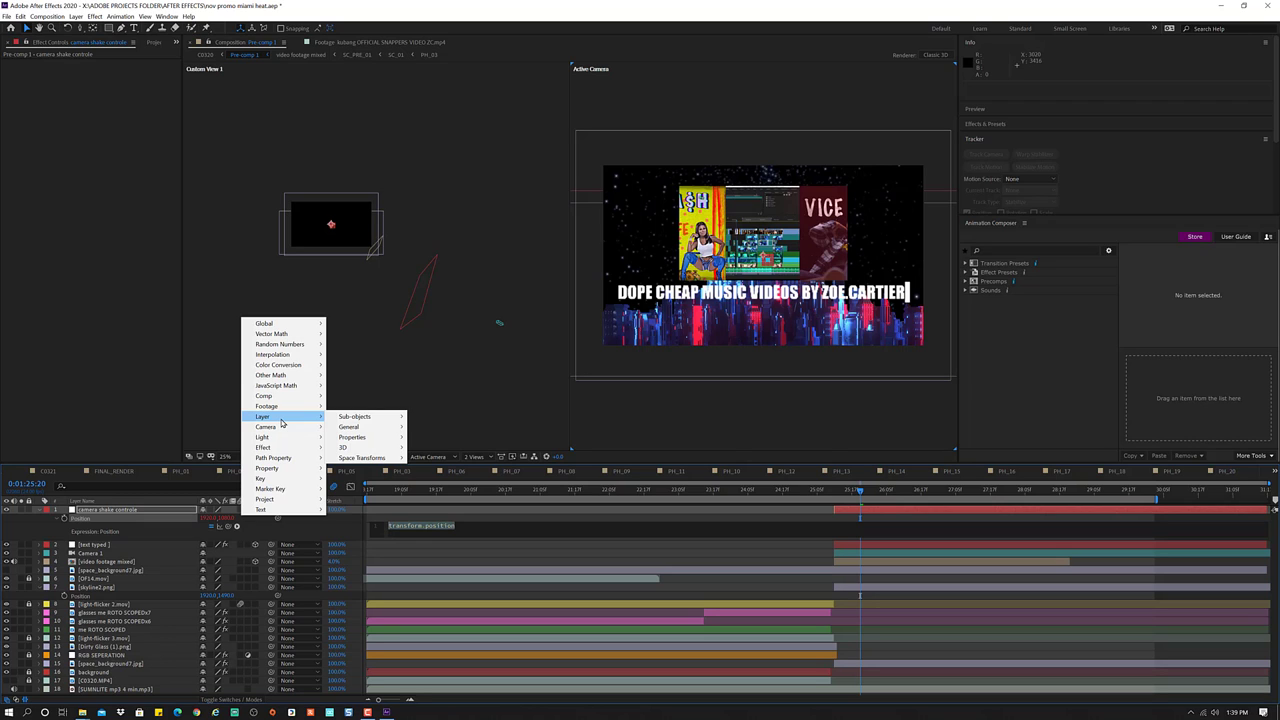
{"action": "mouse_move", "coordinate": [290, 396]}
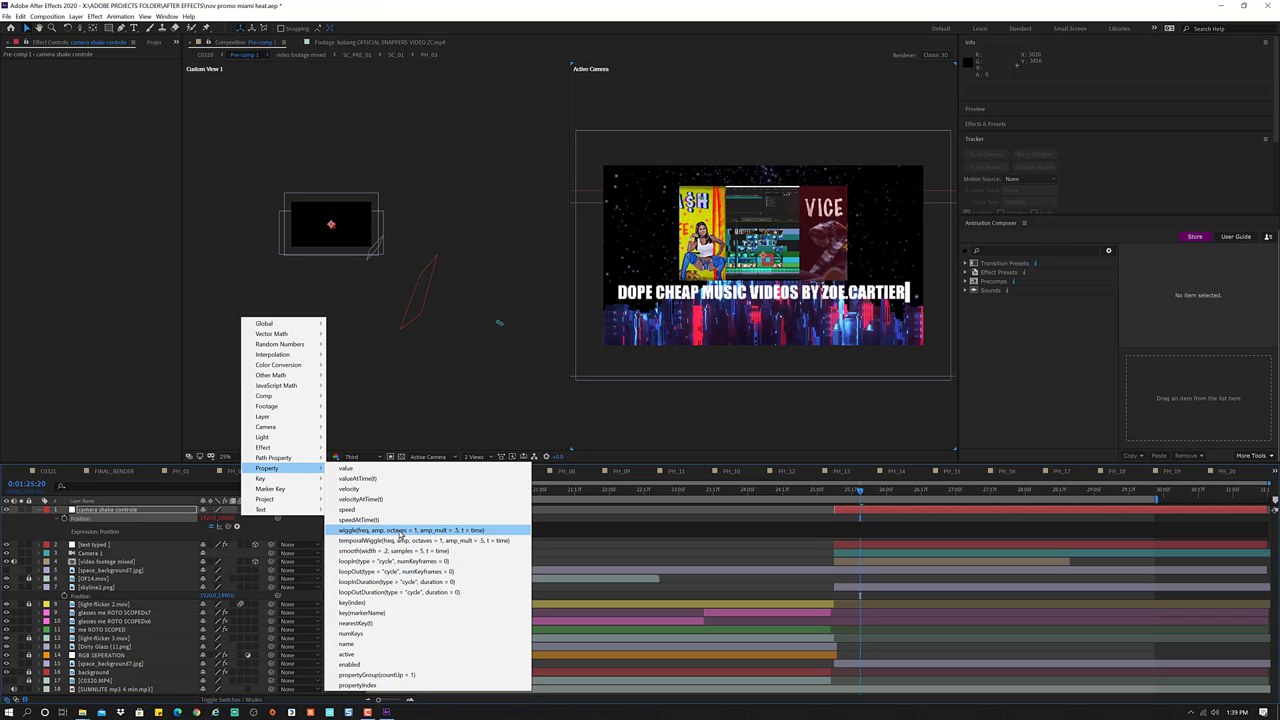
- Insert wiggle() into the Position expression, edit a value to 32, and commit it
{"action": "left_click", "coordinate": [401, 531]}
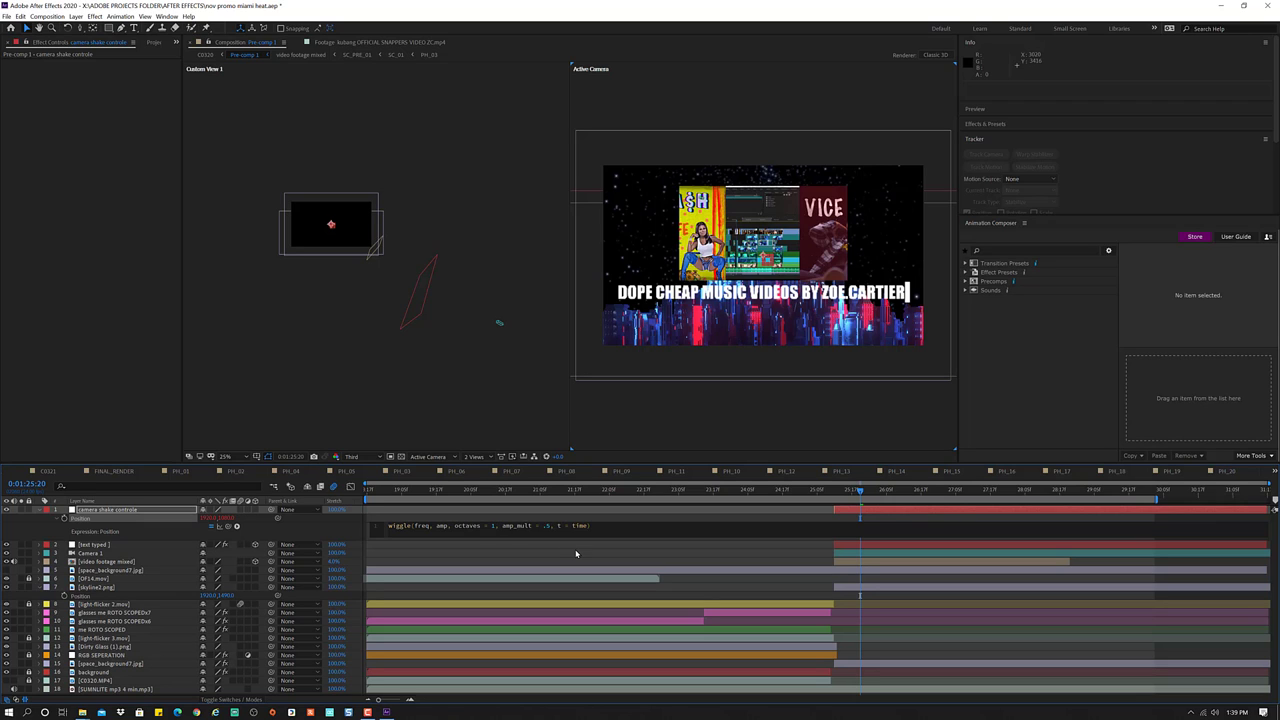
{"action": "type", "text": "3"}
{"action": "type", "text": "2"}
{"action": "left_click", "coordinate": [857, 496]}
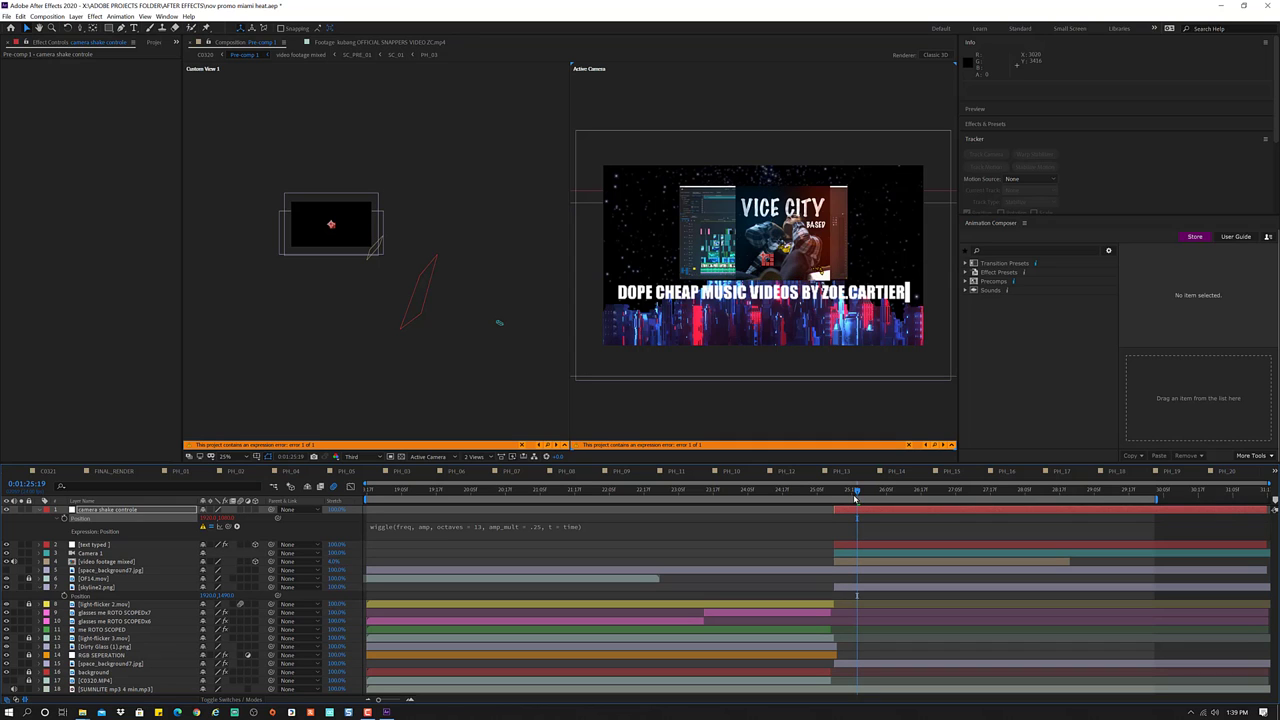
{"action": "left_click_drag", "start_coordinate": [855, 497], "coordinate": [866, 497]}
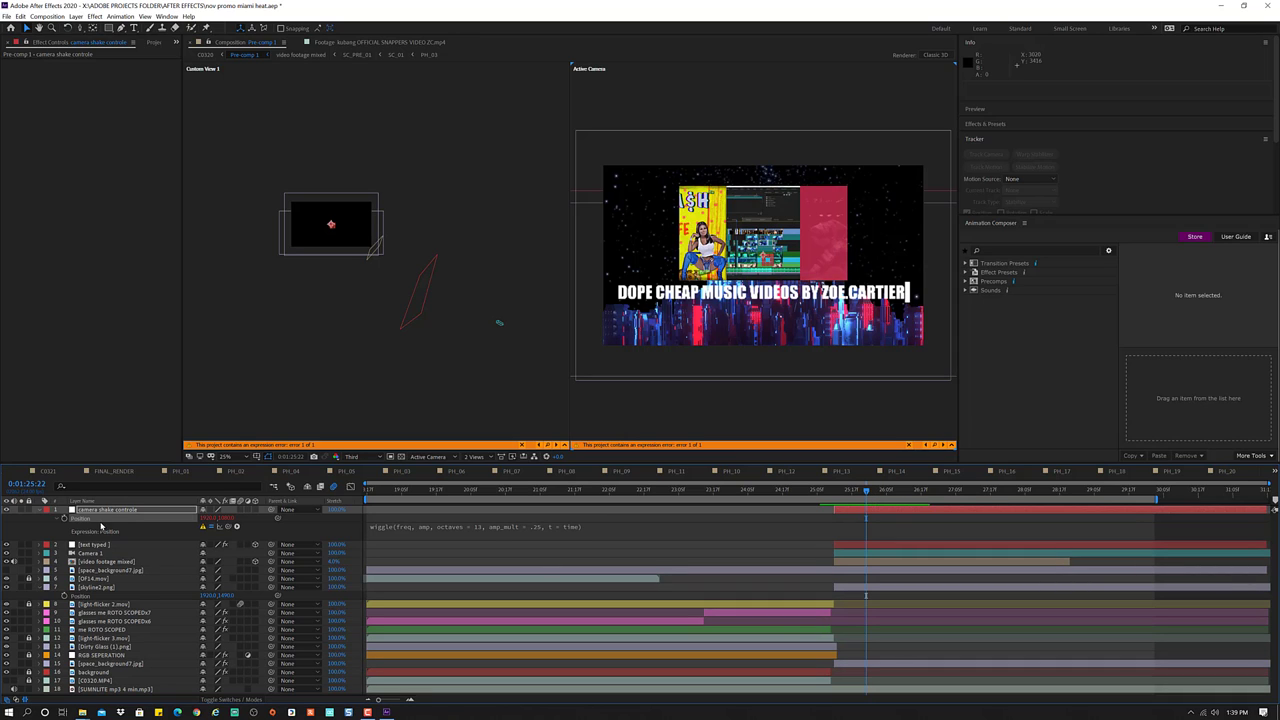
- Set the wiggle freq to 25 and dismiss the Expression Disabled warning about undefined amp
{"action": "left_click", "coordinate": [437, 531]}
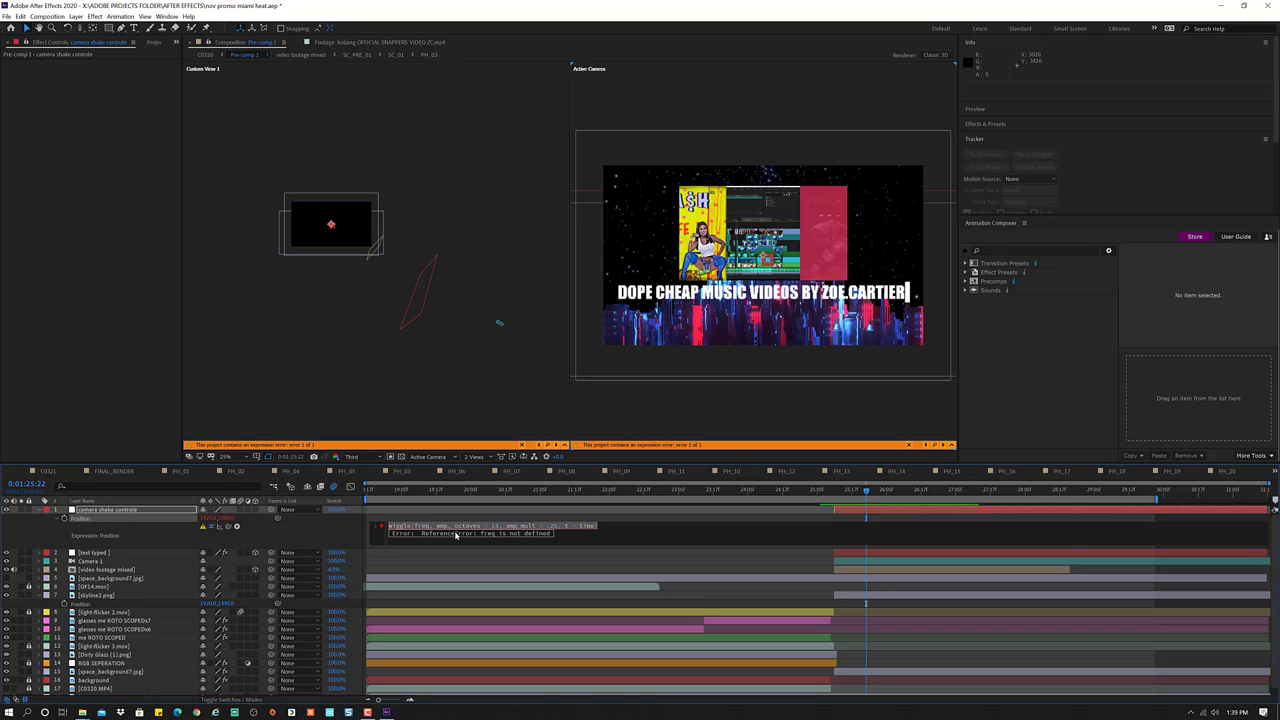
{"action": "left_click", "coordinate": [422, 525]}
{"action": "double_click", "coordinate": [422, 525]}
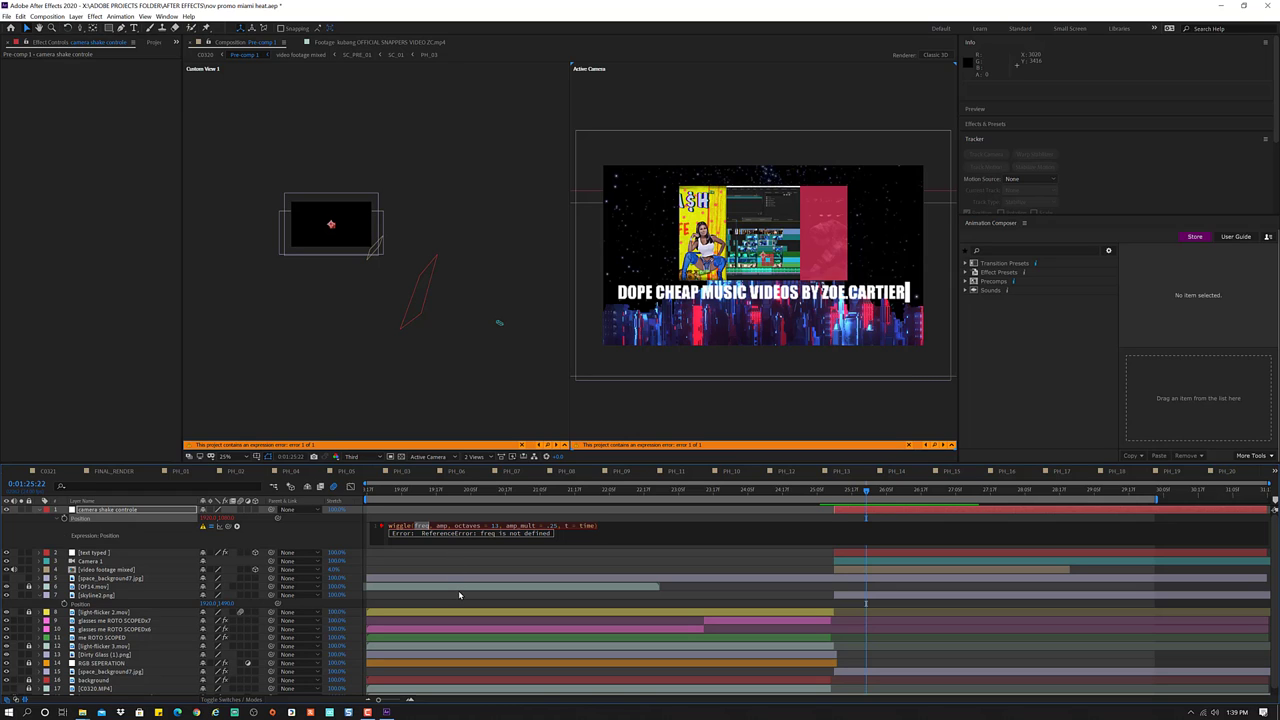
{"action": "type", "text": "25"}
{"action": "left_click", "coordinate": [550, 558]}
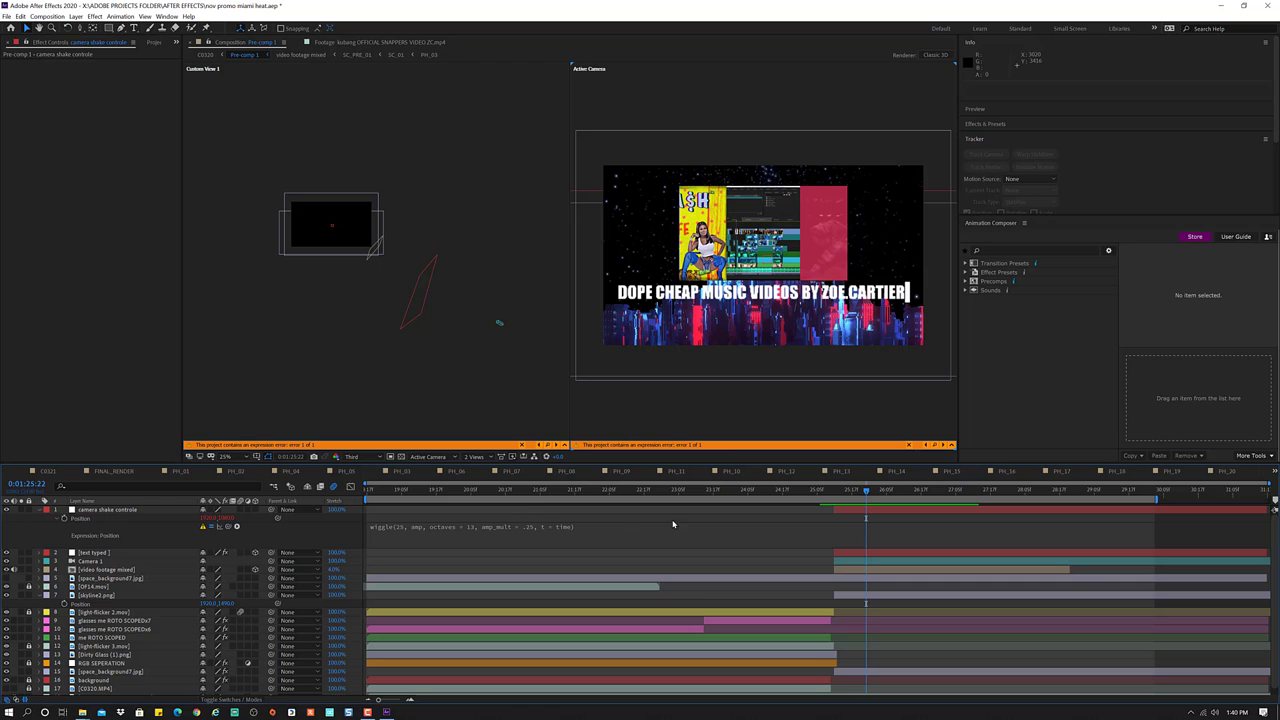
{"action": "mouse_move", "coordinate": [862, 497]}
{"action": "left_mouse_down"}
{"action": "mouse_move", "coordinate": [887, 492]}
{"action": "mouse_move", "coordinate": [846, 513]}
{"action": "left_mouse_up"}
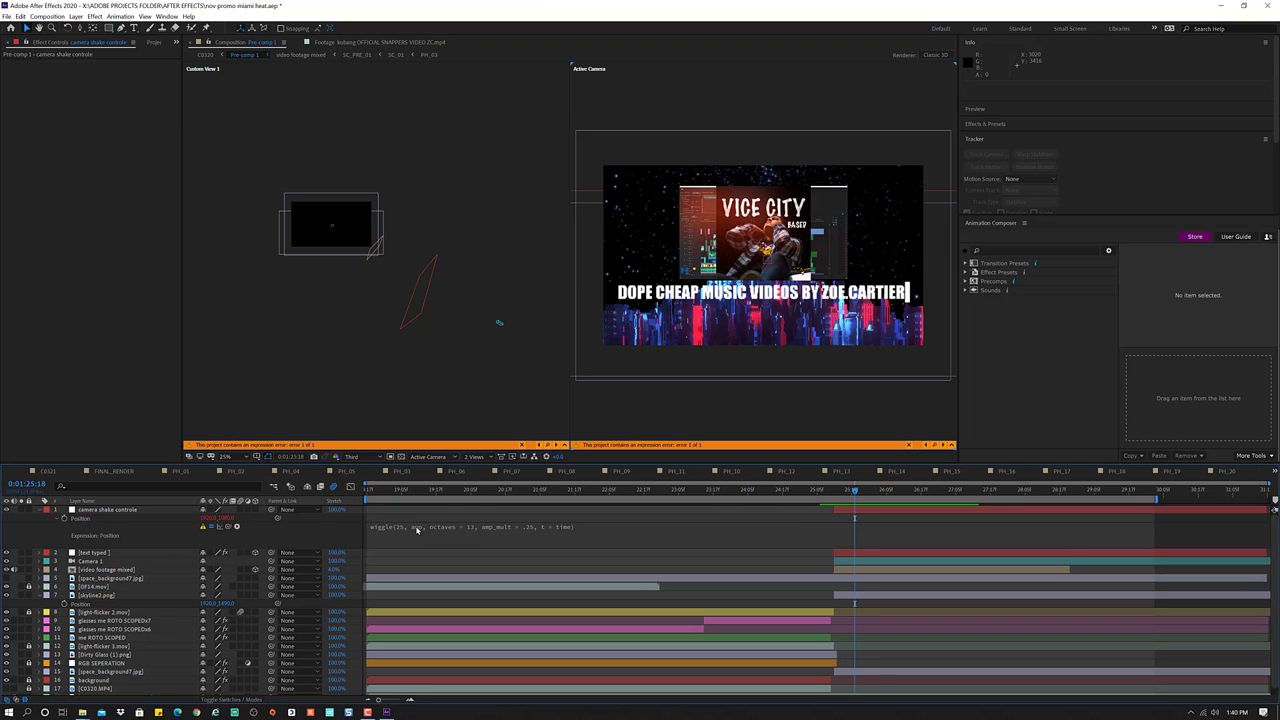
{"action": "left_click", "coordinate": [203, 529]}
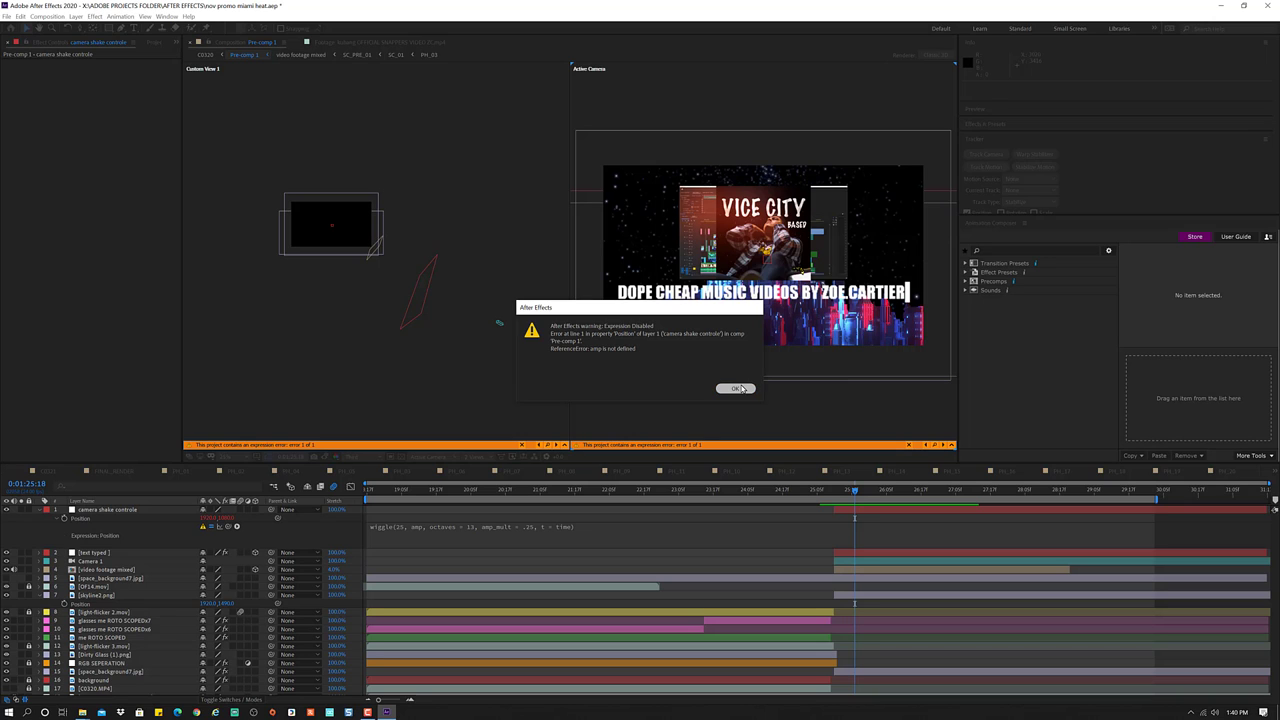
{"action": "left_click", "coordinate": [740, 389]}
{"action": "left_click", "coordinate": [103, 511]}
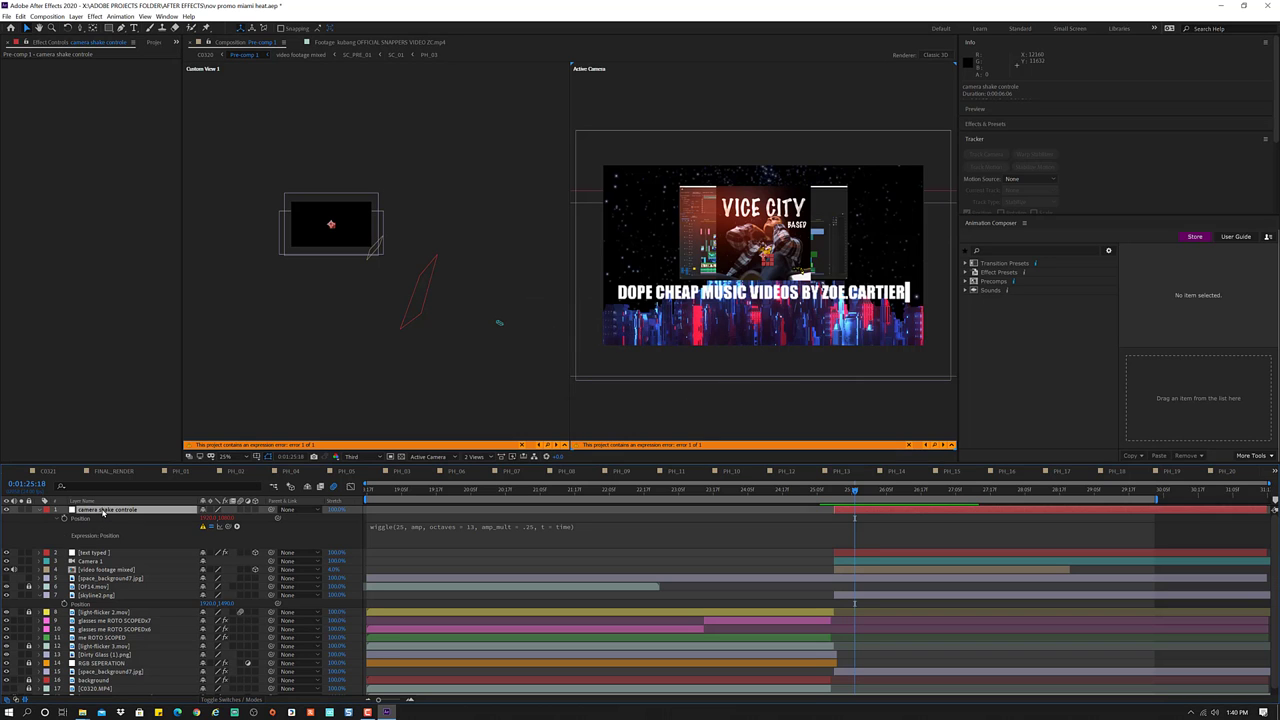
- Delete the camera shake controle layer and give Camera 1's Position the expression wiggle(25,5,3)
{"action": "key", "text": "Delete"}
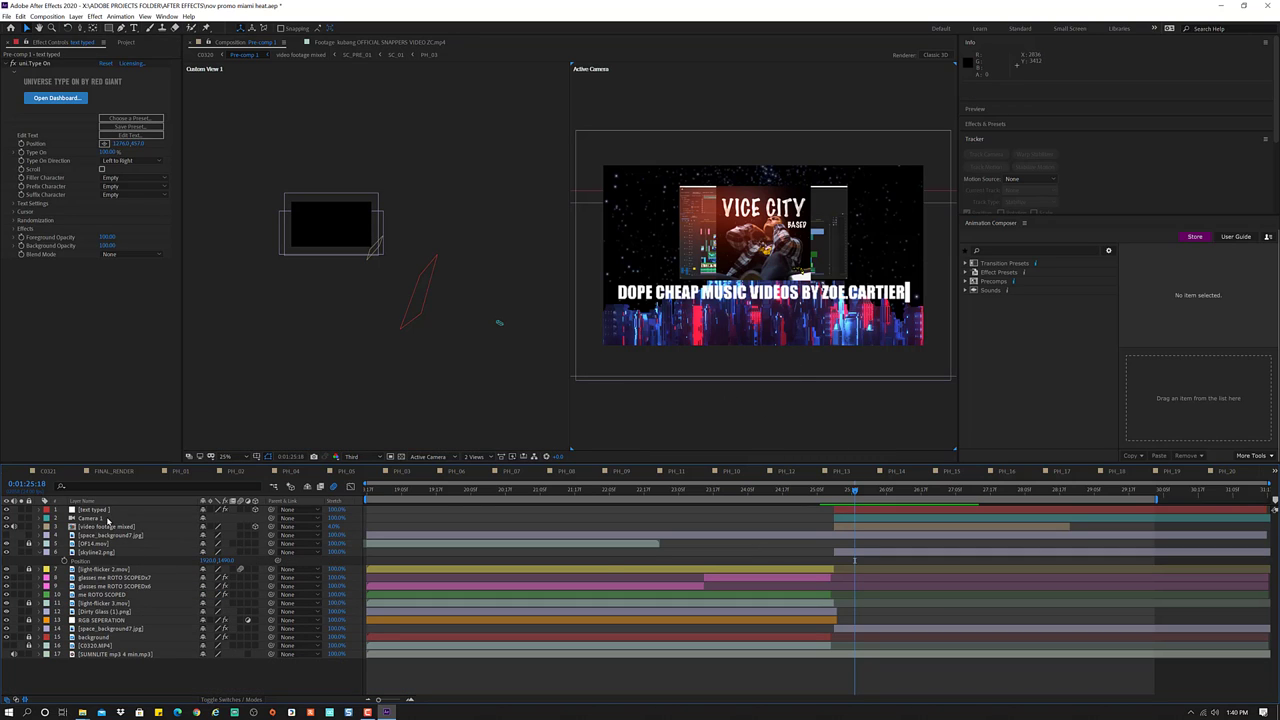
{"action": "left_click", "coordinate": [106, 518]}
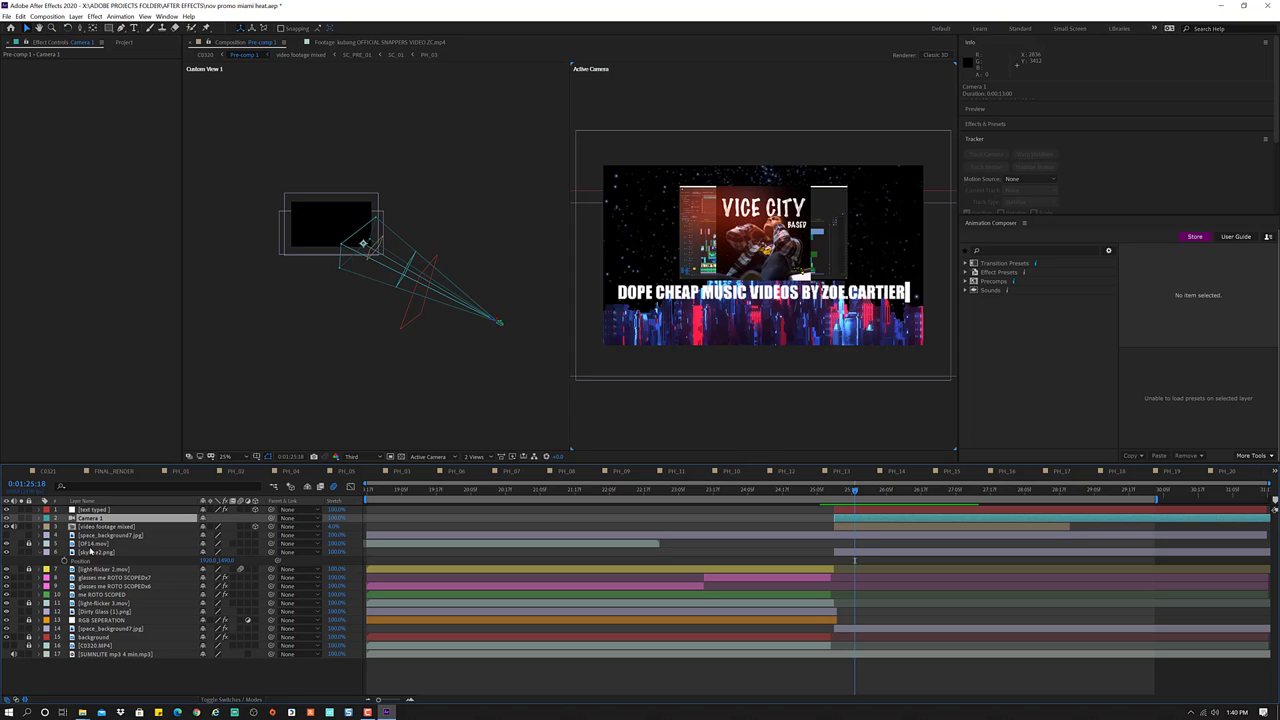
{"action": "key", "text": "p"}
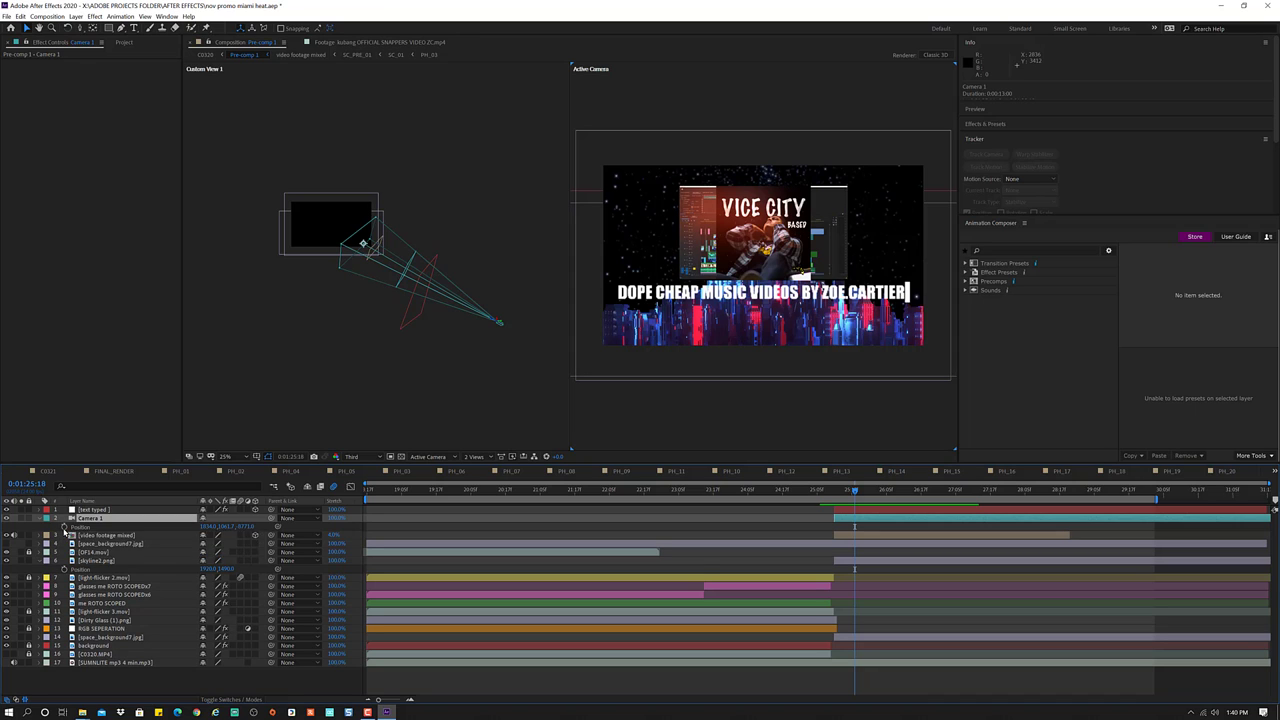
{"action": "left_click", "coordinate": [64, 528], "text": "alt"}
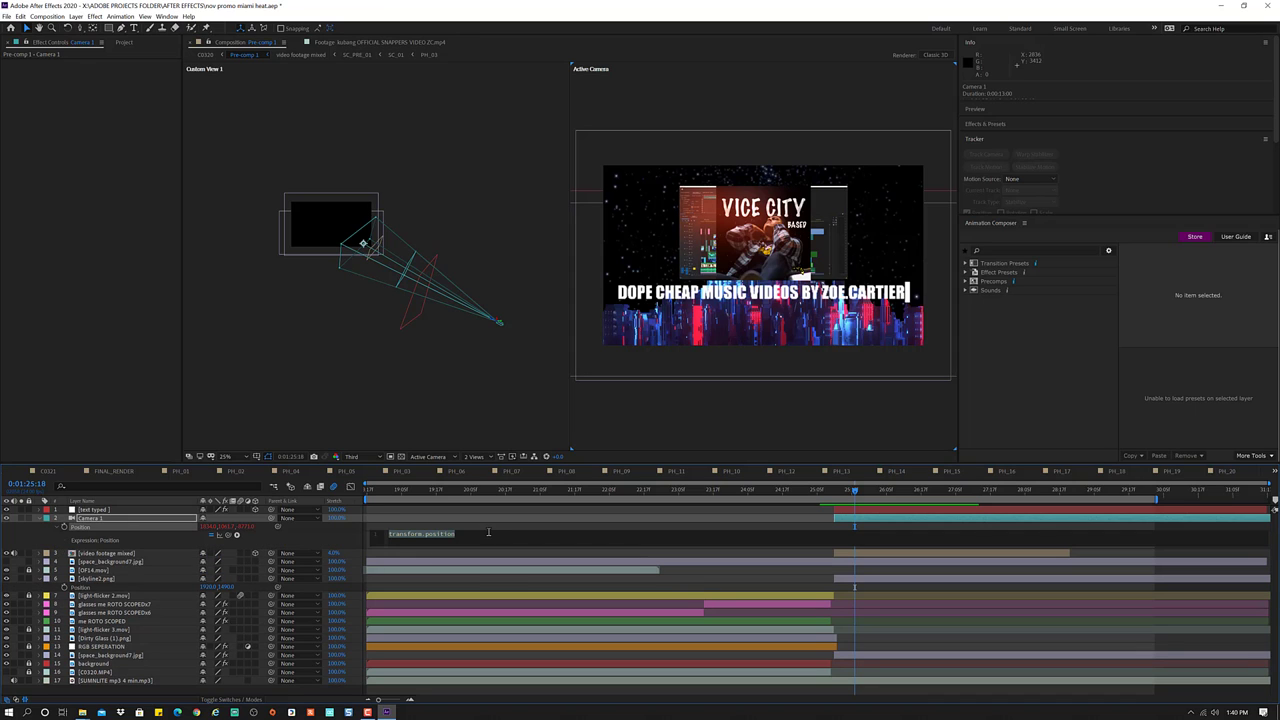
{"action": "type", "text": "wiggle"}
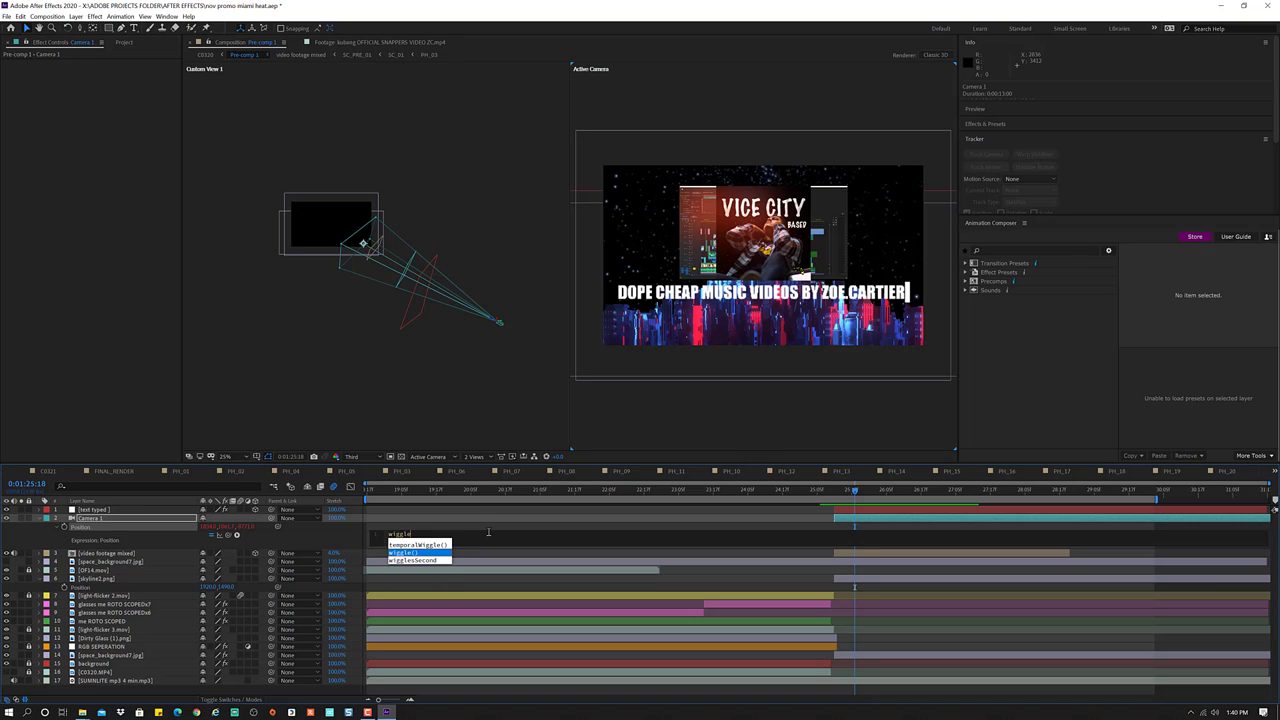
{"action": "key", "text": "Return"}
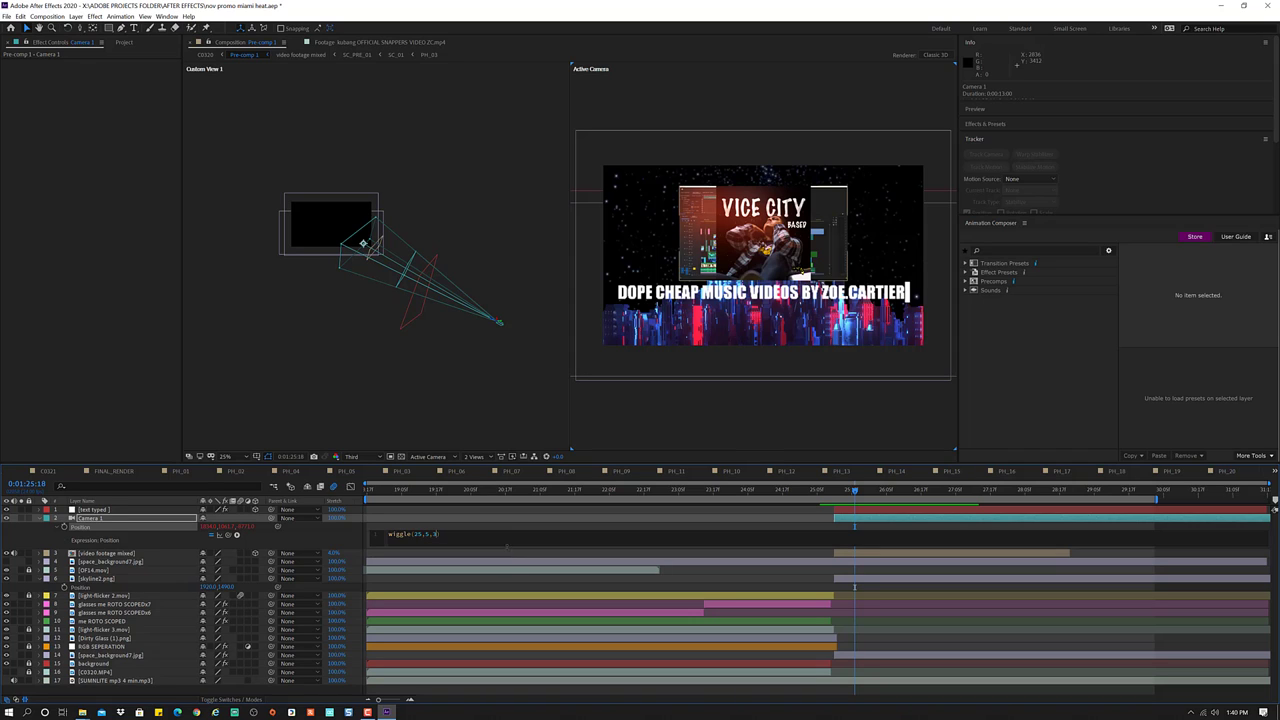
{"action": "left_click", "coordinate": [522, 559]}
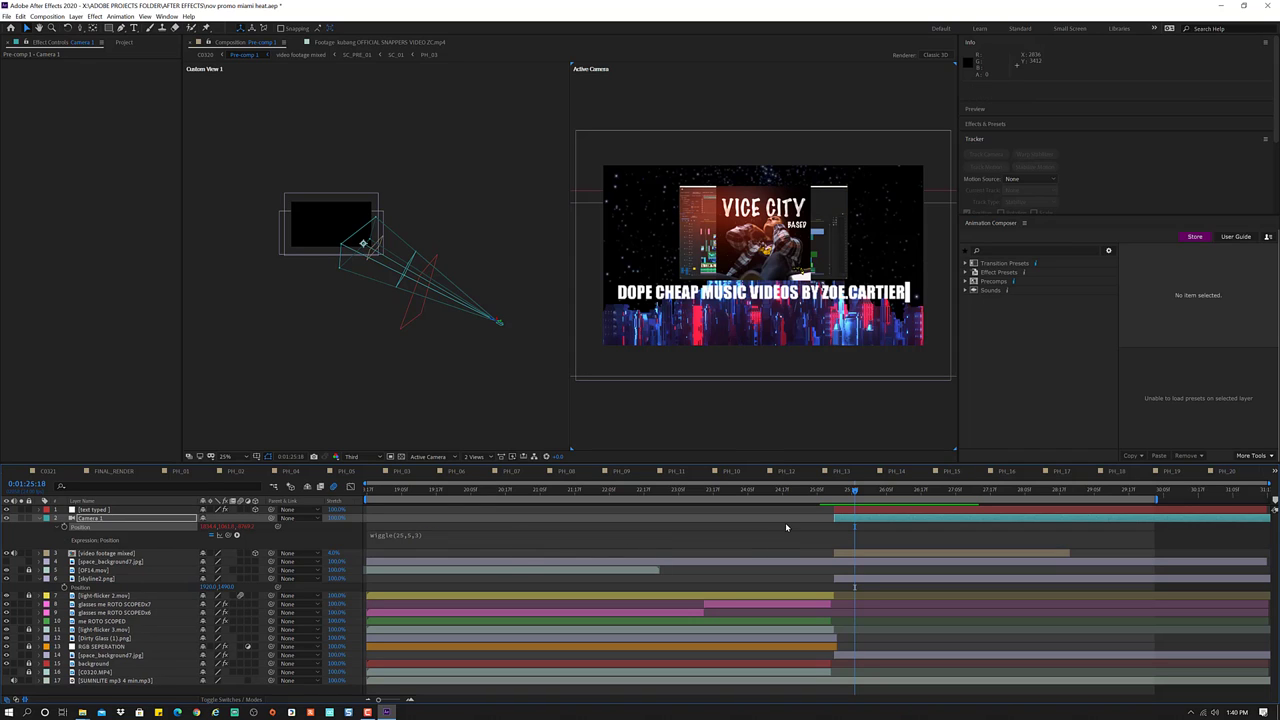
- Scrub the timeline to preview the camera wiggle, then collapse and deselect Camera 1
{"action": "left_click_drag", "start_coordinate": [848, 494], "coordinate": [946, 483]}
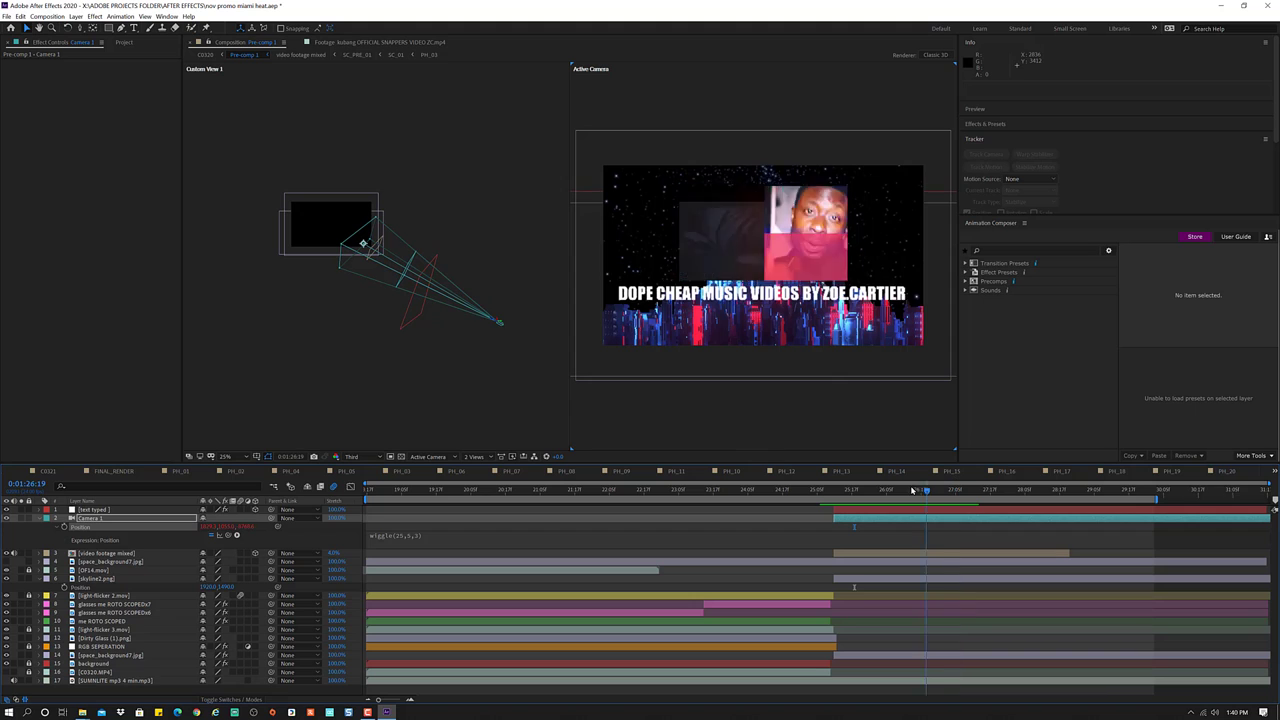
{"action": "mouse_move", "coordinate": [946, 483]}
{"action": "left_mouse_down"}
{"action": "mouse_move", "coordinate": [869, 497]}
{"action": "mouse_move", "coordinate": [926, 490]}
{"action": "left_mouse_up"}
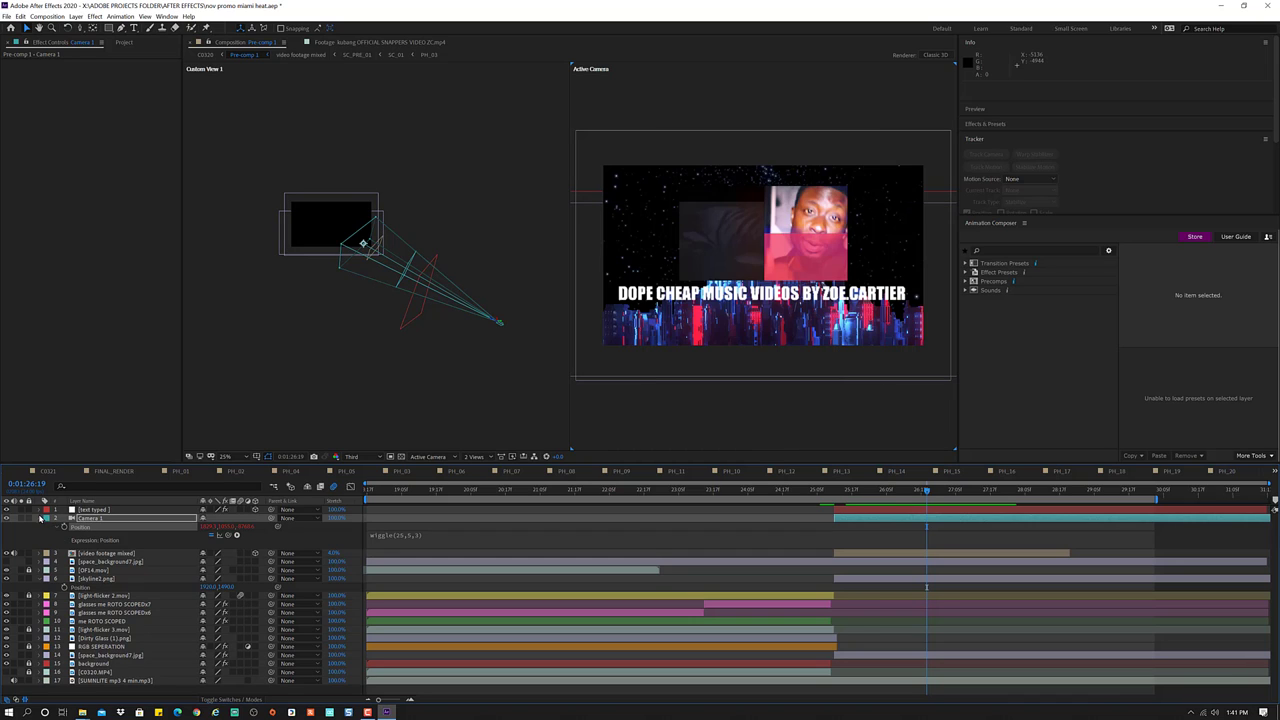
{"action": "left_click", "coordinate": [40, 518]}
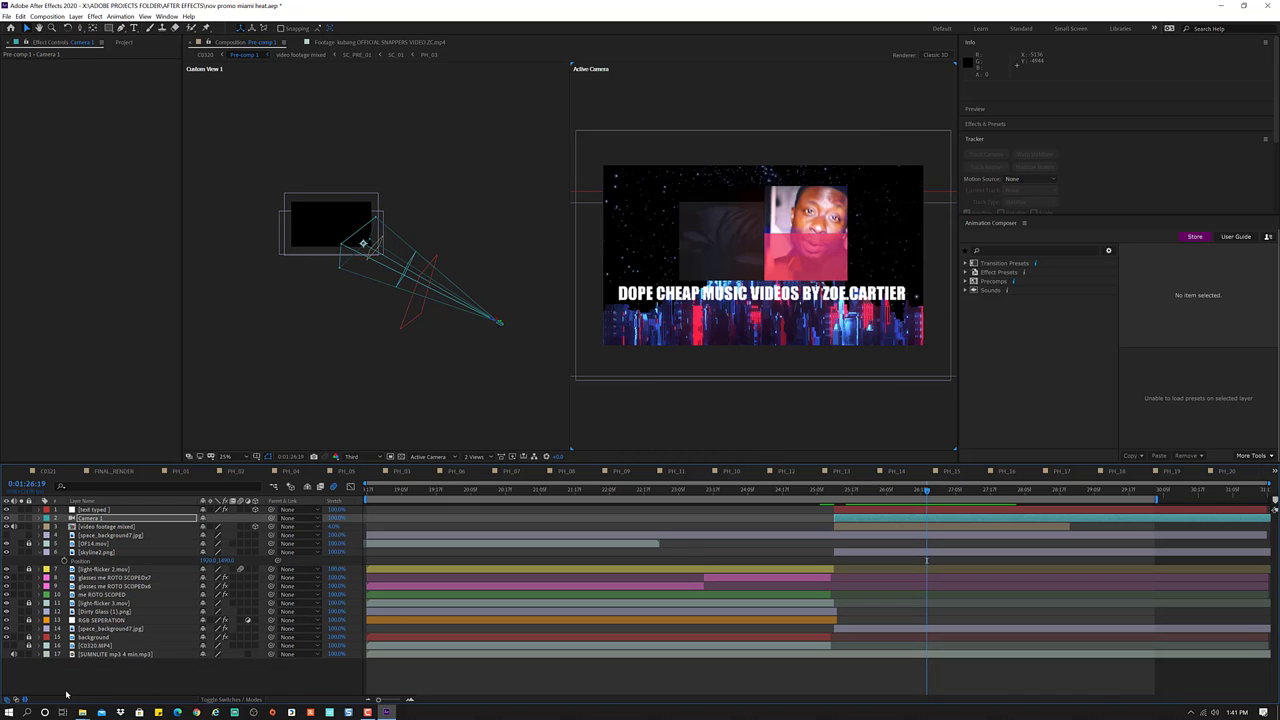
{"action": "left_click", "coordinate": [95, 687]}
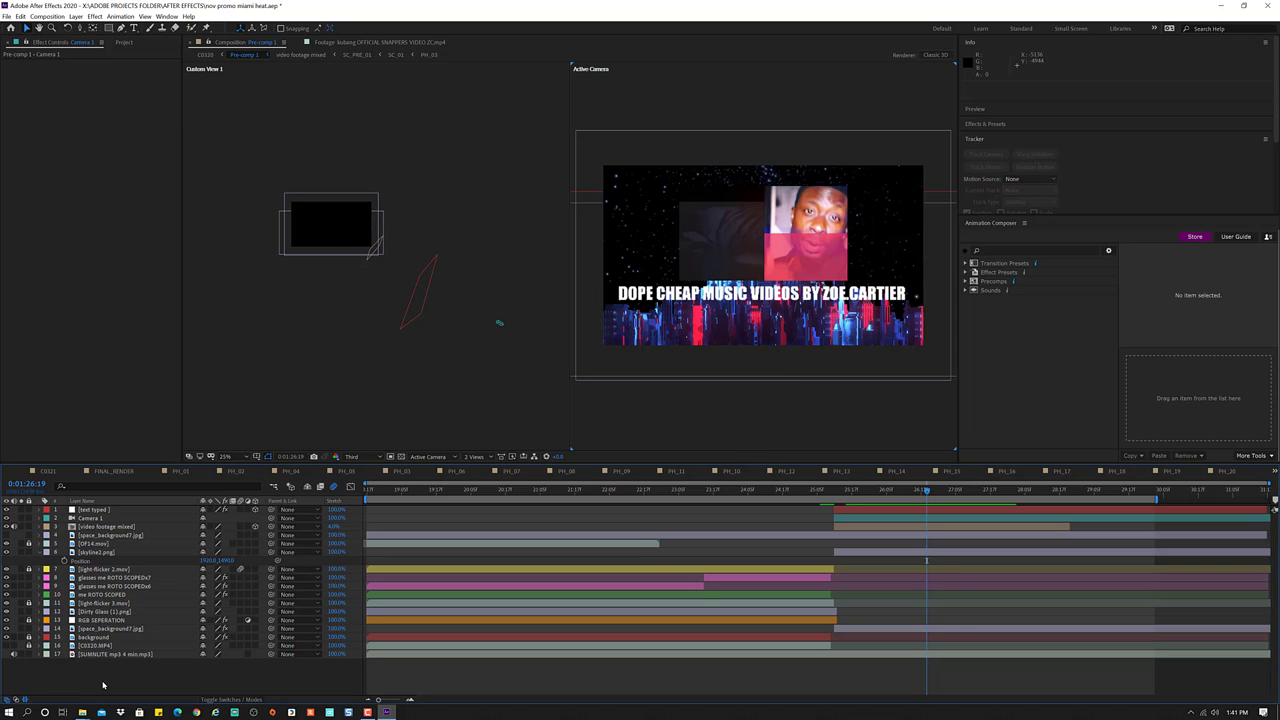
- Create a new adjustment layer and apply RG Universe Utilities > uni.Camera Shake to it
{"action": "key", "text": "ctrl+alt+y"}
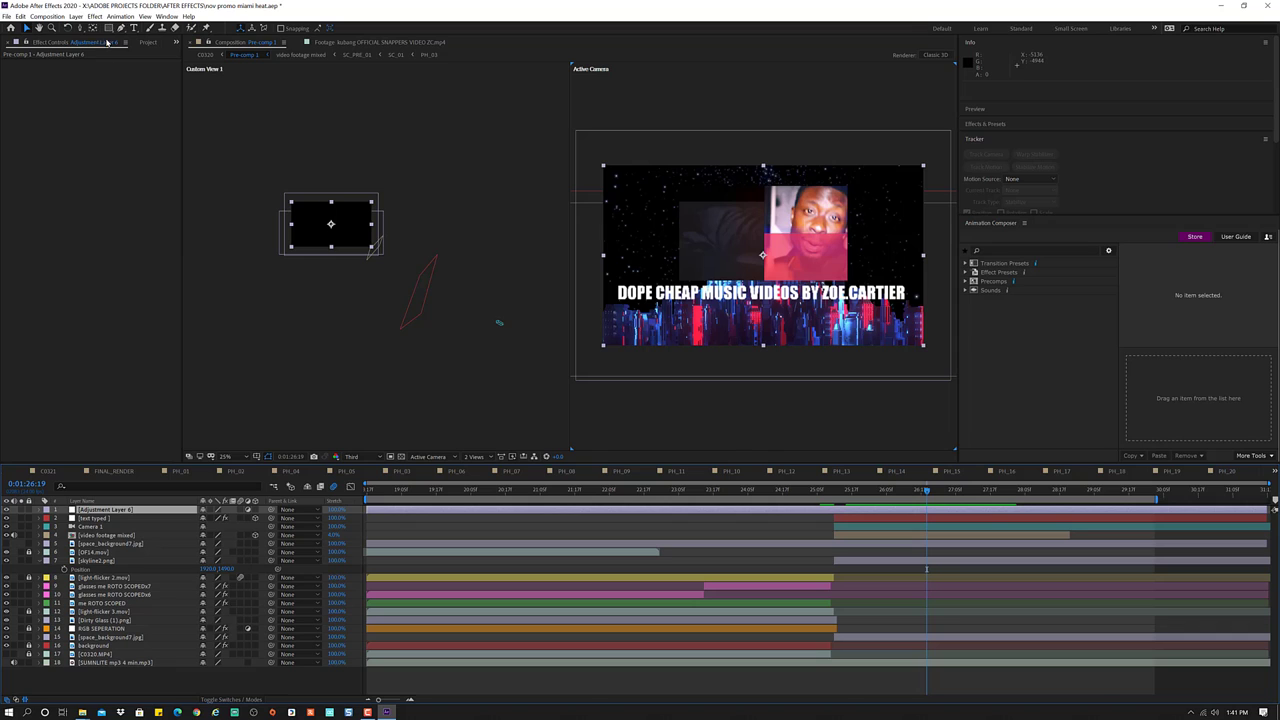
{"action": "left_click", "coordinate": [94, 16]}
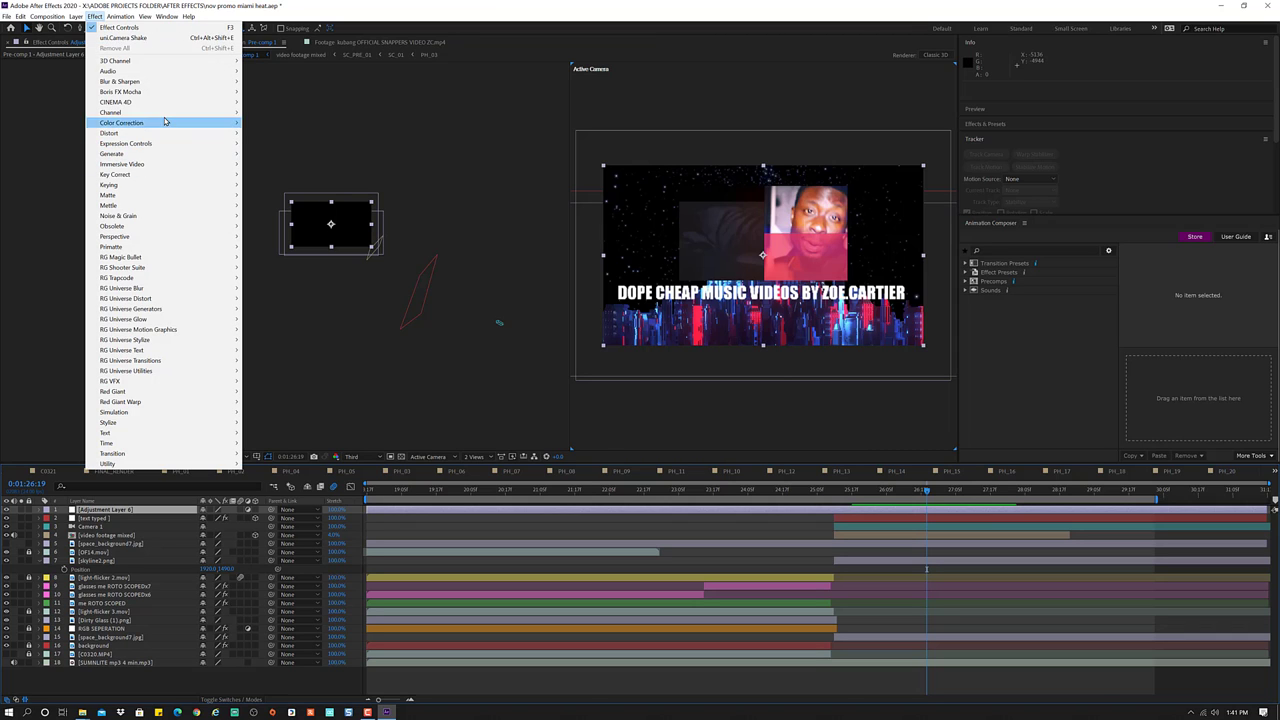
{"action": "mouse_move", "coordinate": [181, 314]}
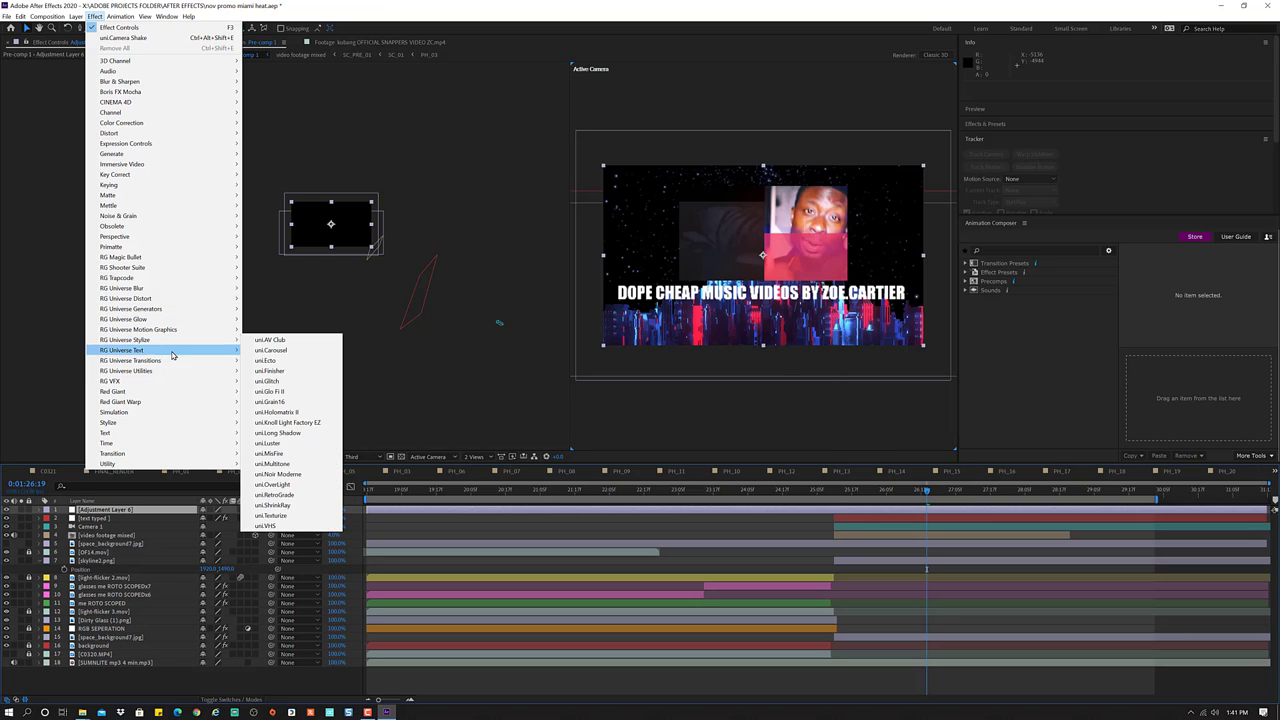
{"action": "mouse_move", "coordinate": [167, 364]}
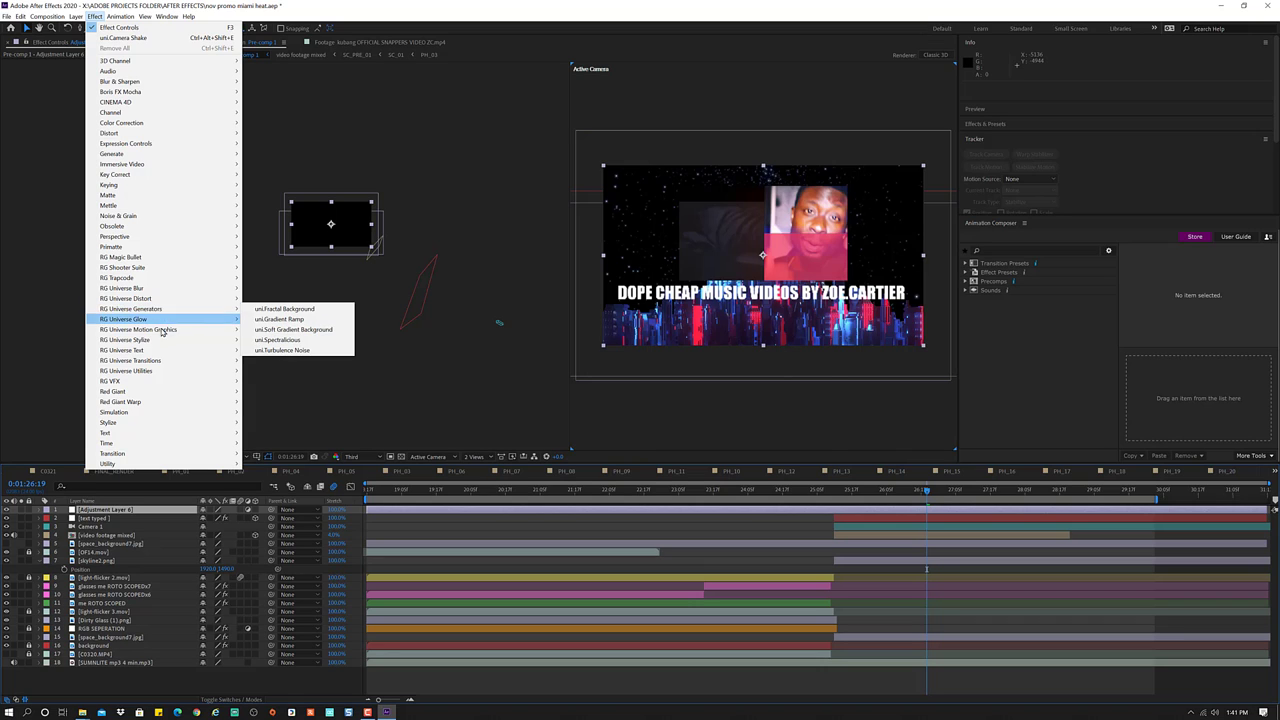
{"action": "mouse_move", "coordinate": [153, 298]}
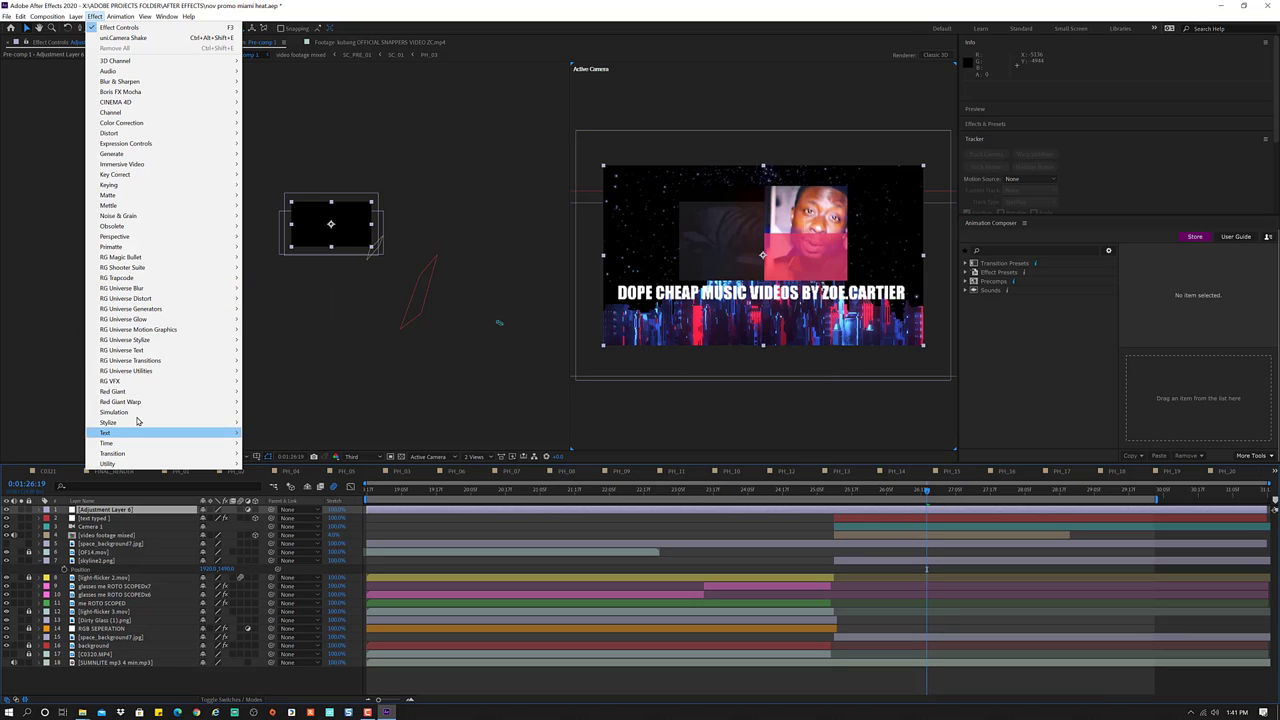
{"action": "mouse_move", "coordinate": [170, 268]}
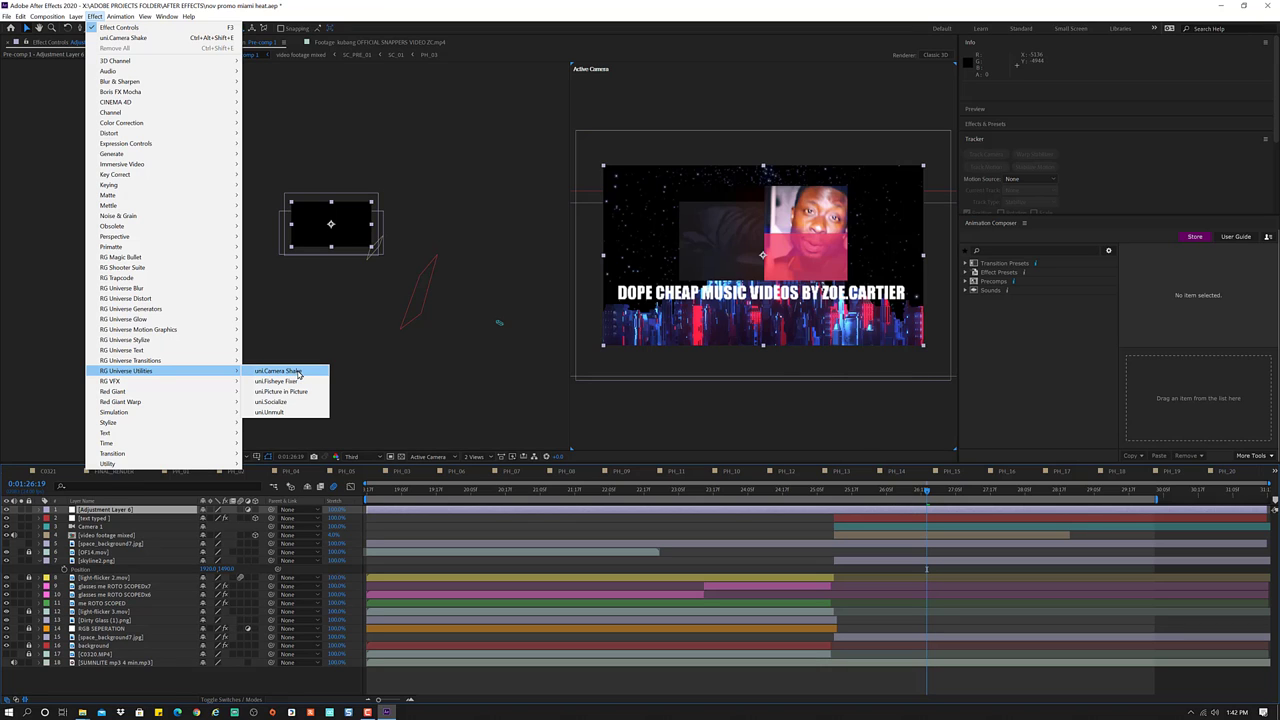
{"action": "left_click", "coordinate": [297, 372]}
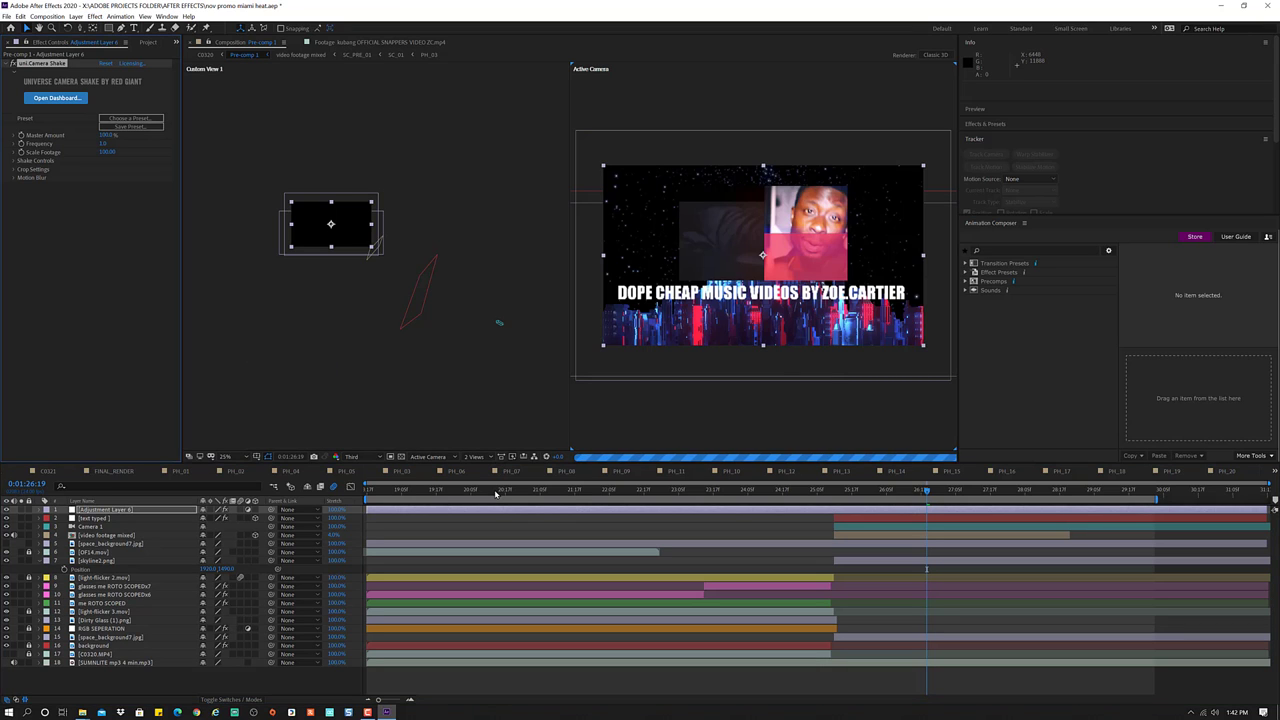
- Preview around 1:21 and locate the title's first frame near 0:01:25:12
{"action": "left_click", "coordinate": [538, 491]}
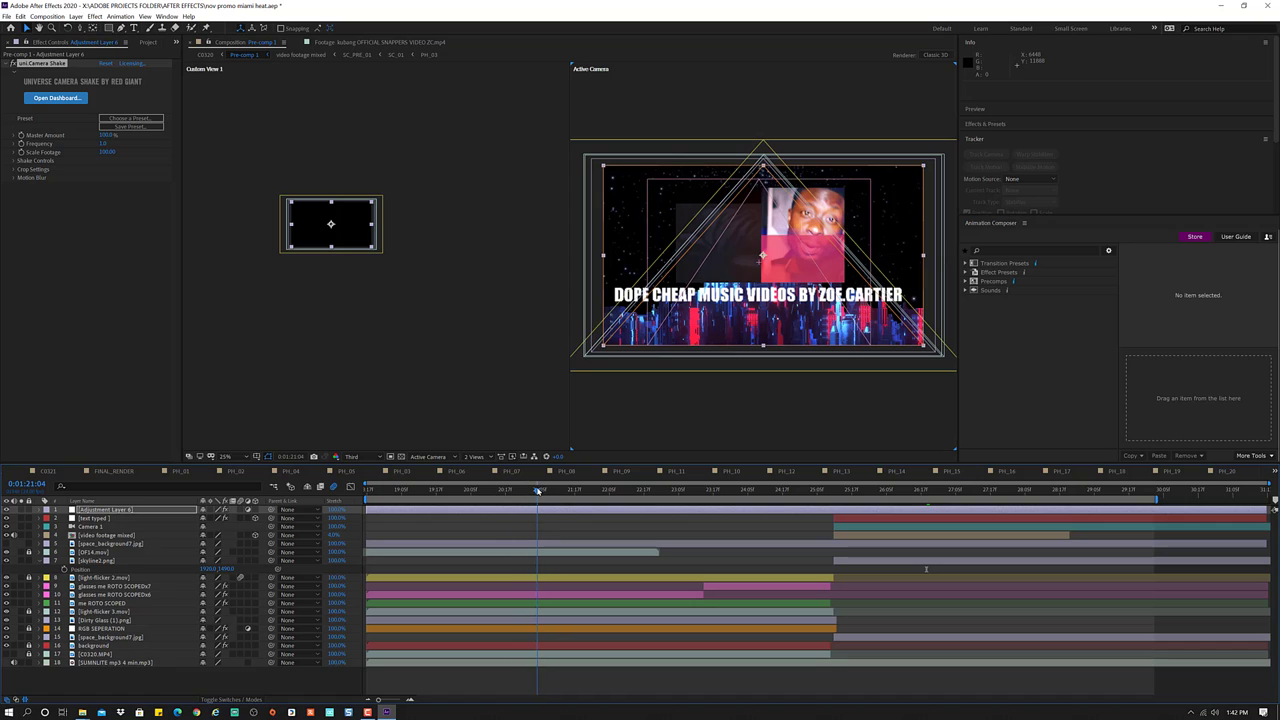
{"action": "key", "text": "space"}
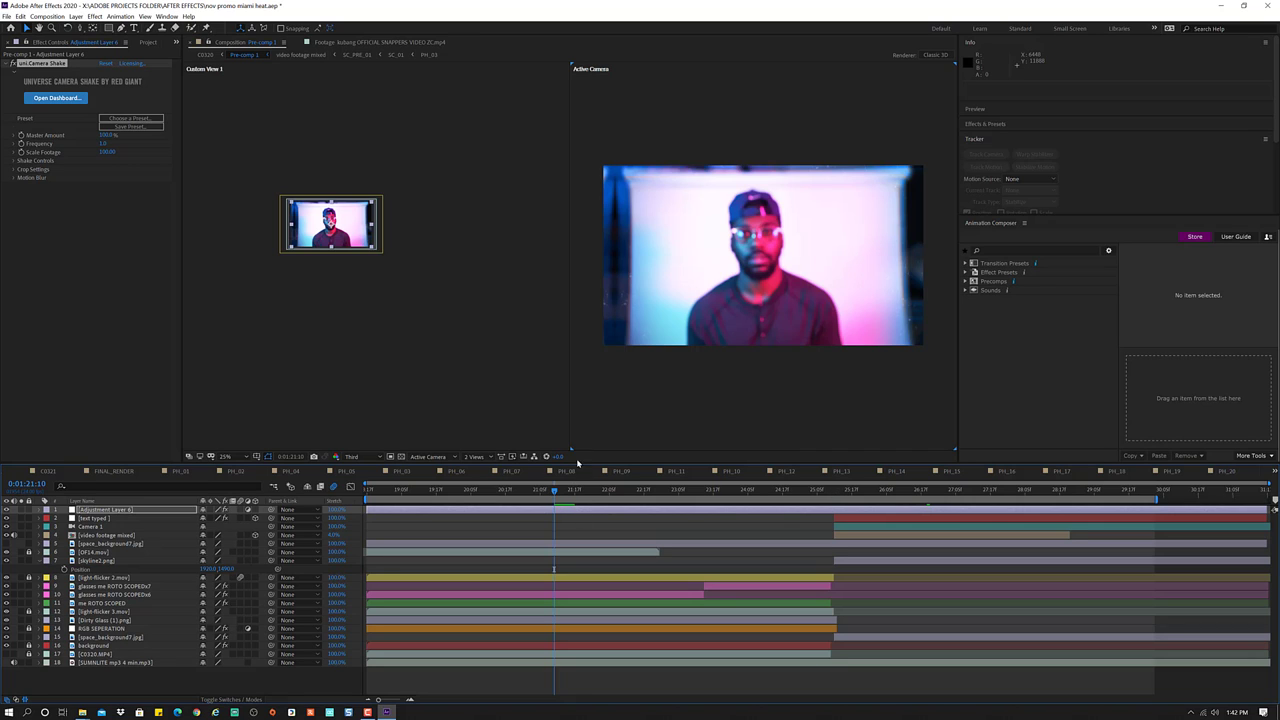
{"action": "key", "text": "Page_Up"}
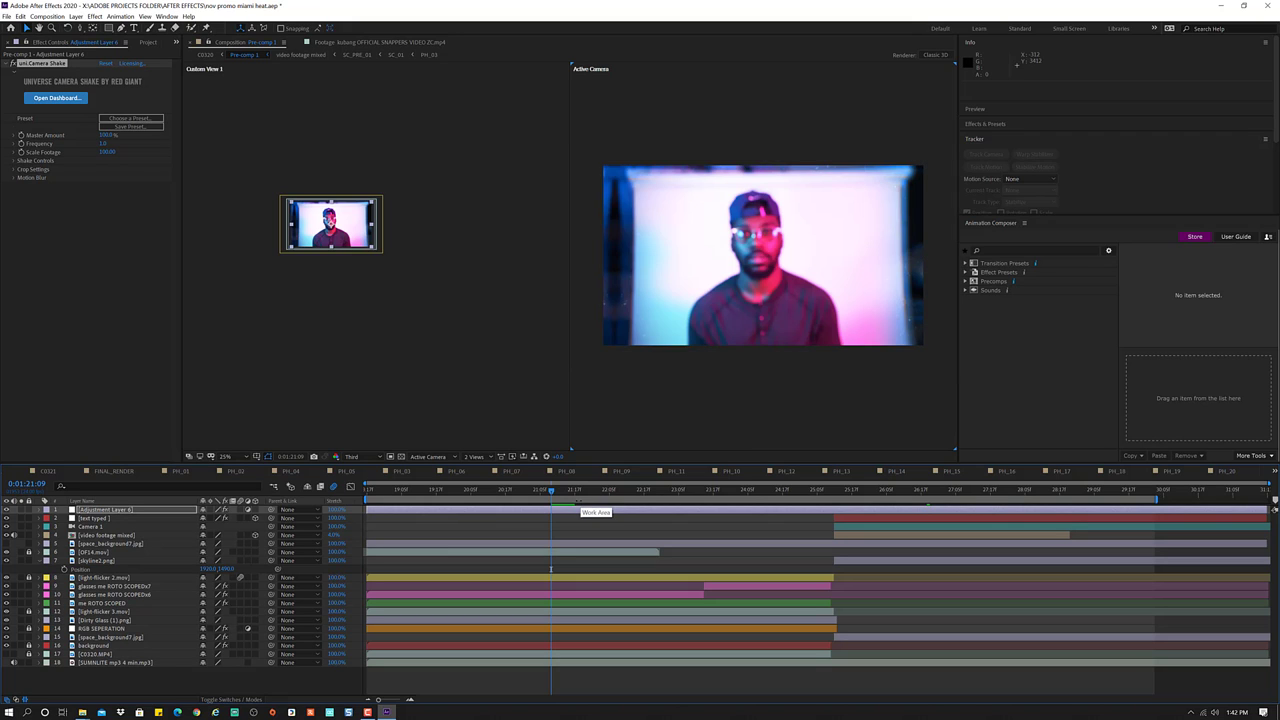
{"action": "left_click", "coordinate": [557, 493]}
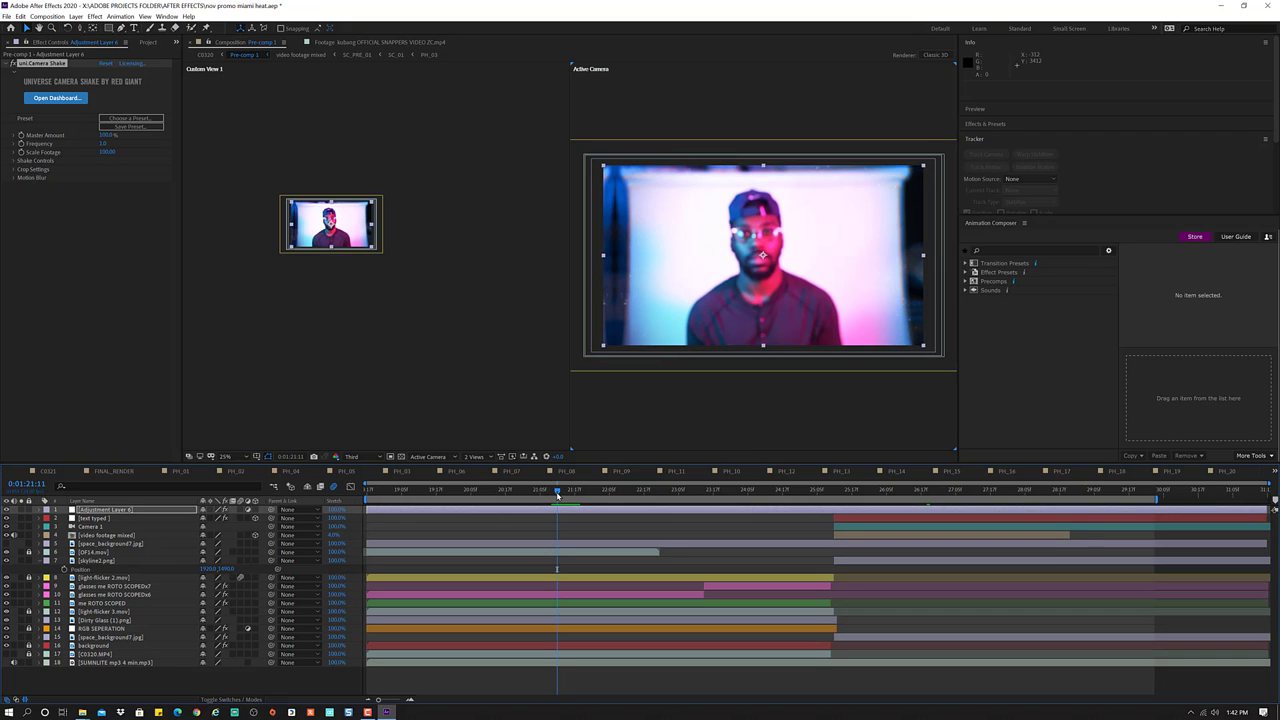
{"action": "left_click", "coordinate": [837, 493]}
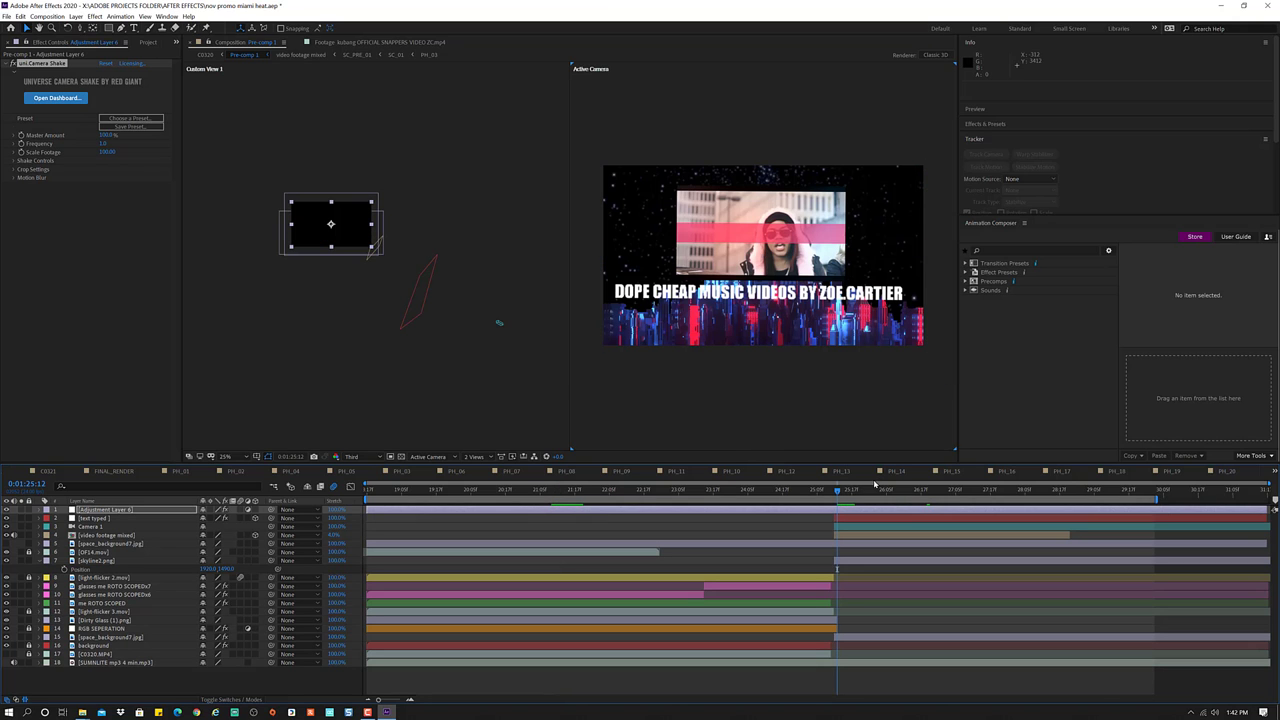
{"action": "mouse_move", "coordinate": [838, 493]}
{"action": "left_mouse_down"}
{"action": "mouse_move", "coordinate": [927, 494]}
{"action": "mouse_move", "coordinate": [838, 493]}
{"action": "left_mouse_up"}
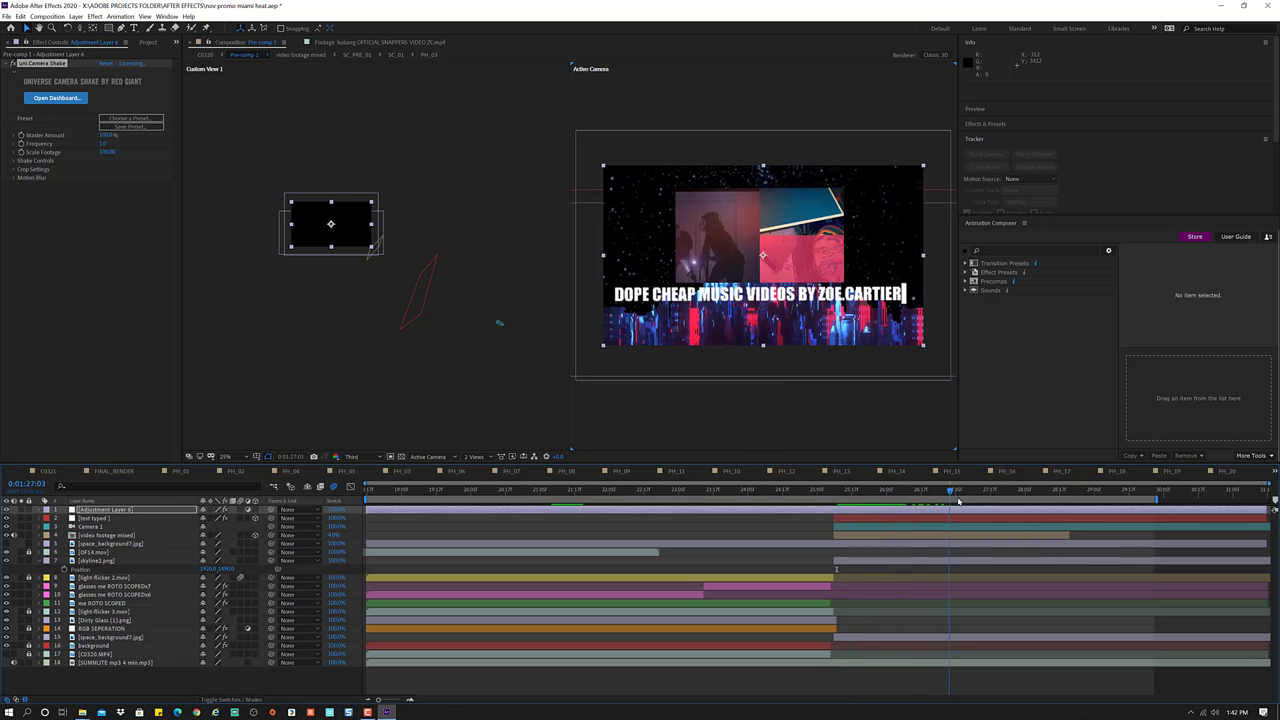
{"action": "key", "text": "Page_Up"}
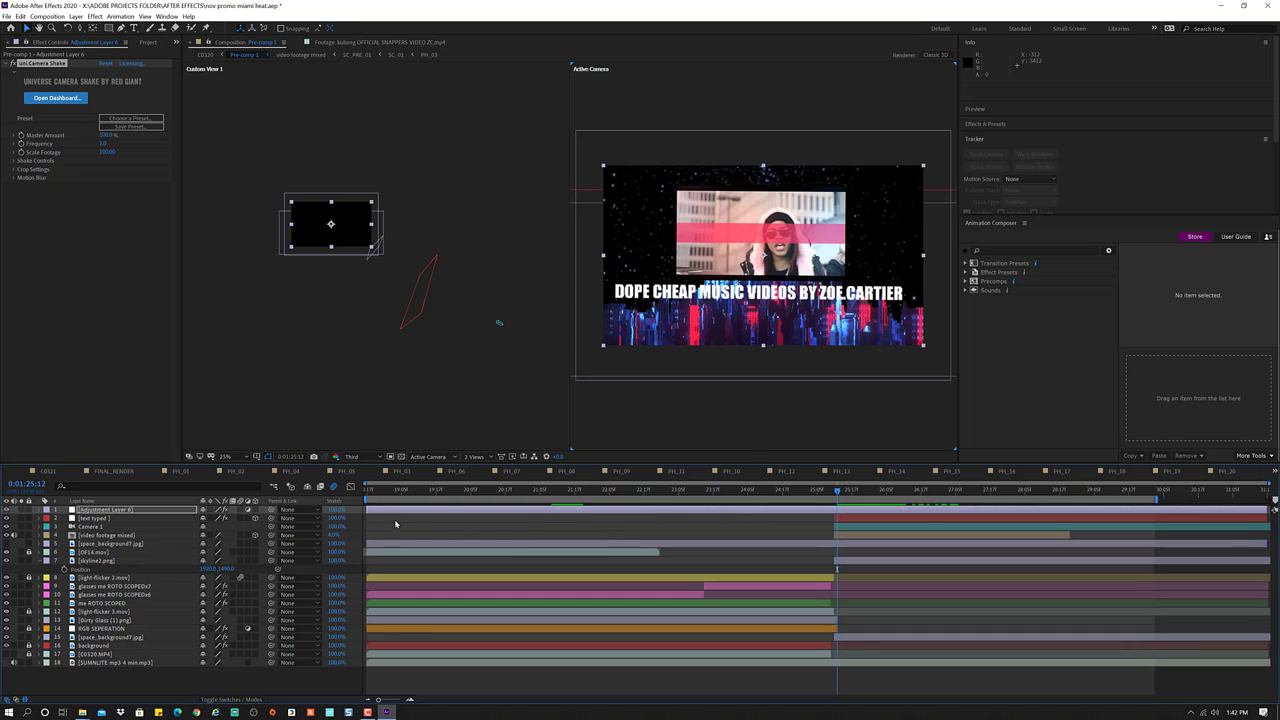
- Trim Adjustment Layer 6 to start at the playhead, preview, and extend the work area to the comp's end
{"action": "left_click_drag", "start_coordinate": [367, 509], "coordinate": [833, 509]}
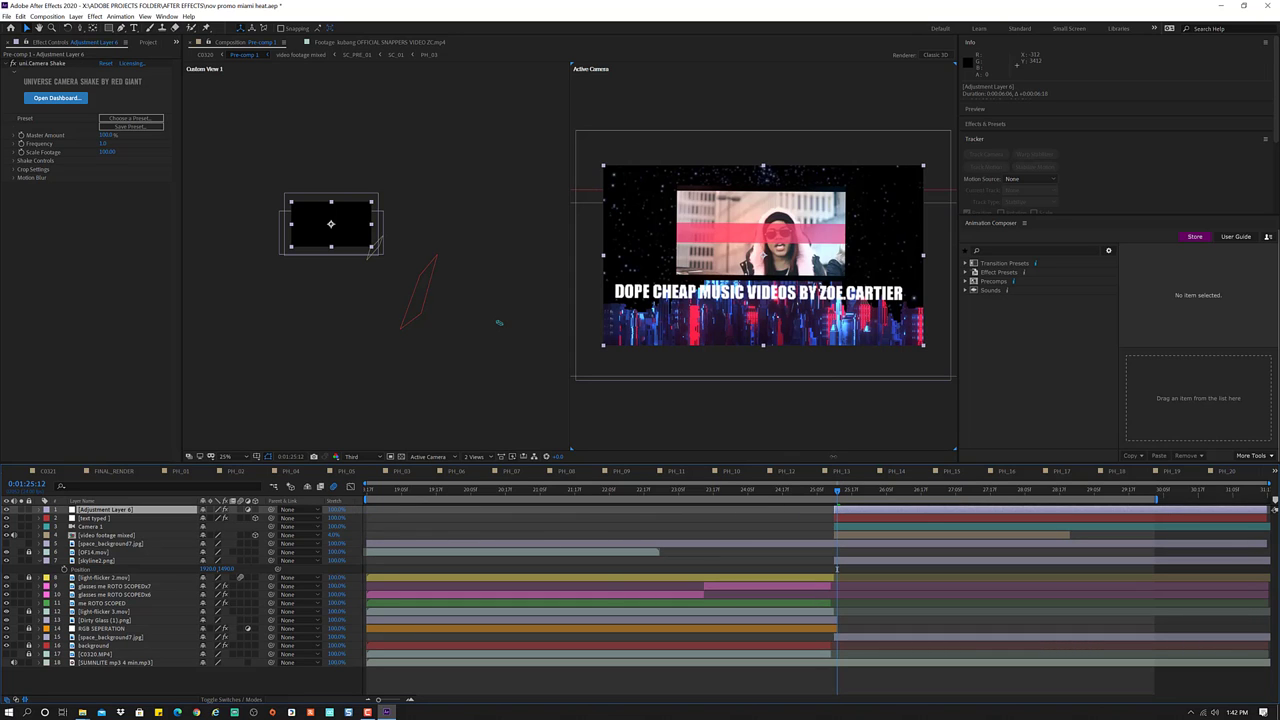
{"action": "key", "text": "space"}
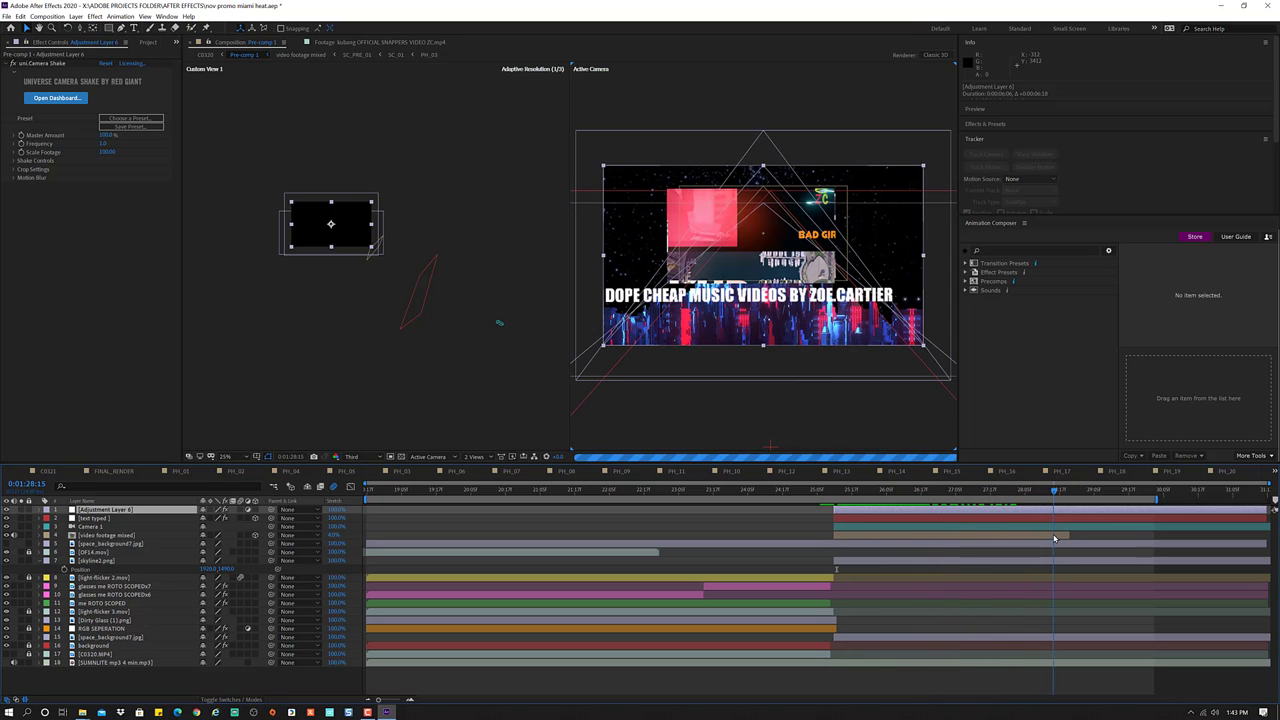
{"action": "left_click_drag", "start_coordinate": [1055, 539], "coordinate": [1104, 547]}
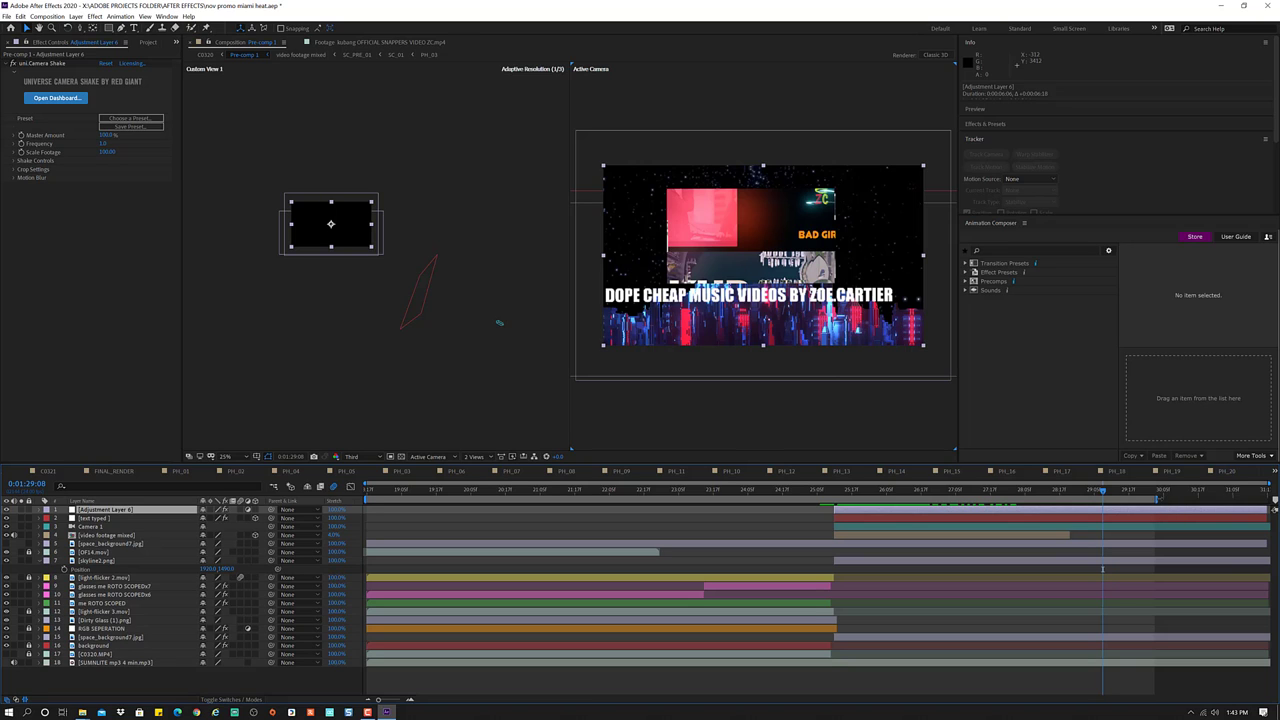
{"action": "left_click_drag", "start_coordinate": [1157, 497], "coordinate": [1270, 500]}
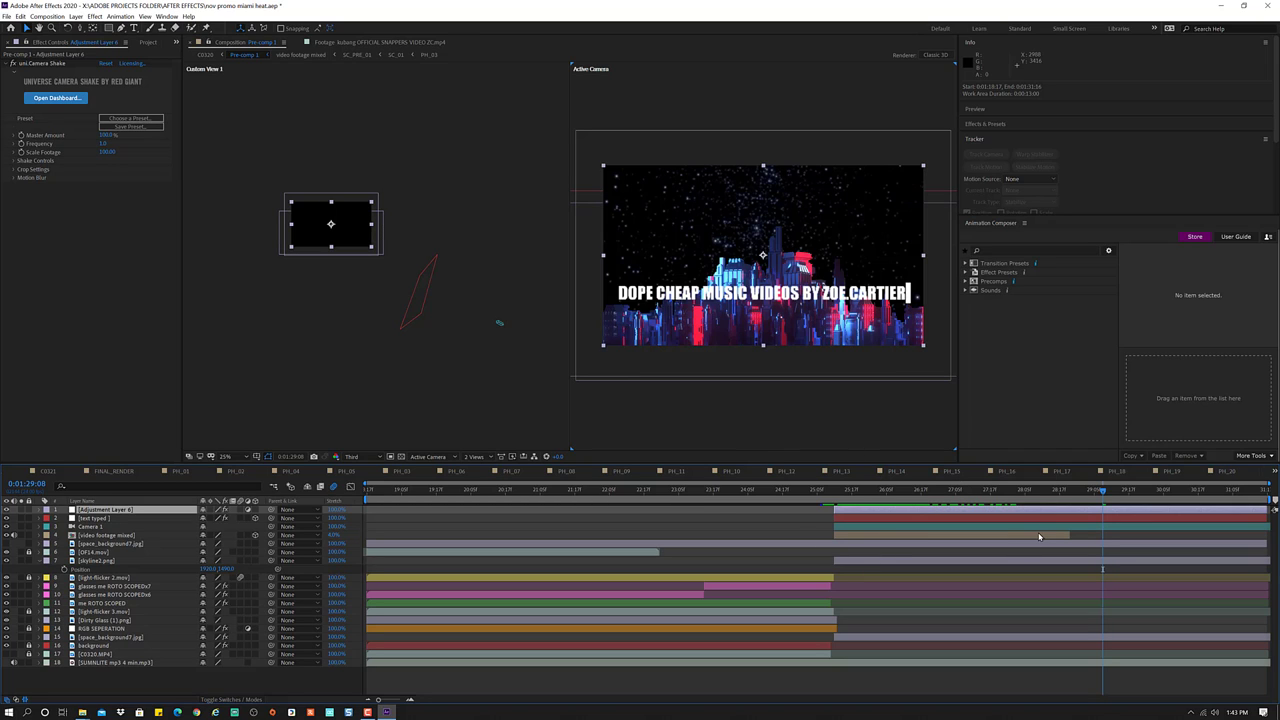
- Duplicate the video footage mixed layer and Time-Reverse the copy
{"action": "left_click", "coordinate": [1039, 536]}
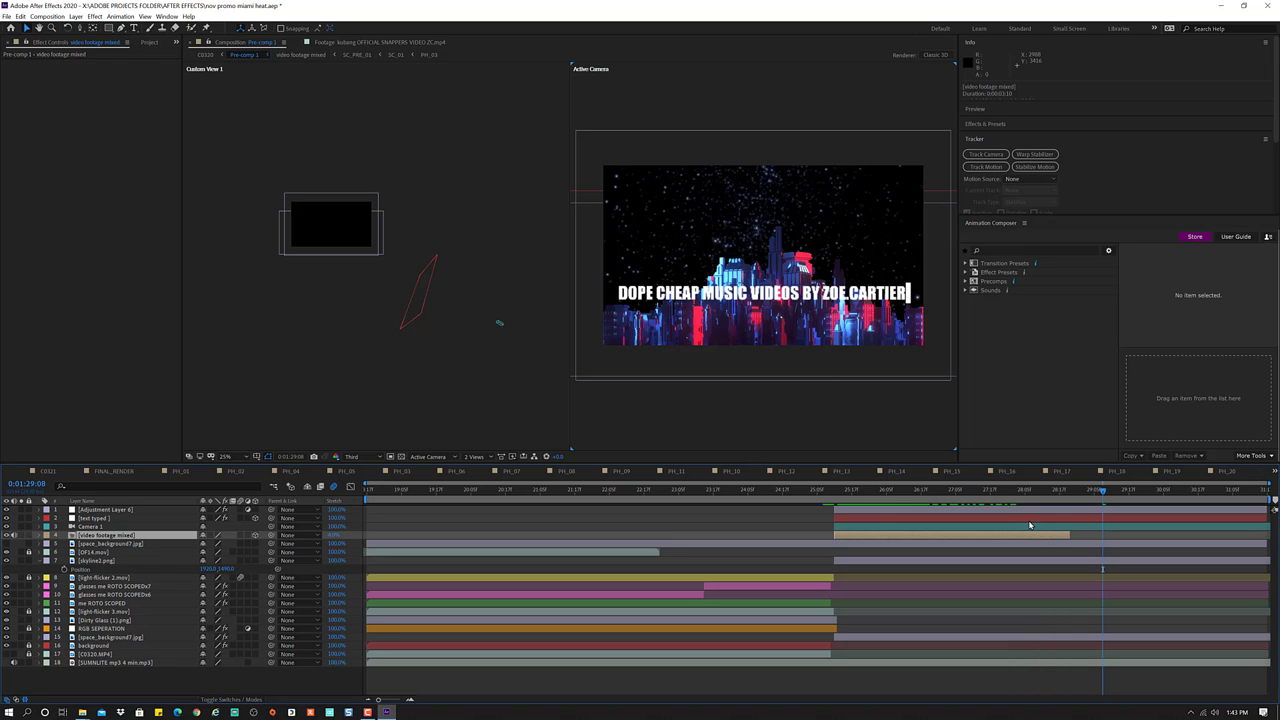
{"action": "key", "text": "ctrl+d"}
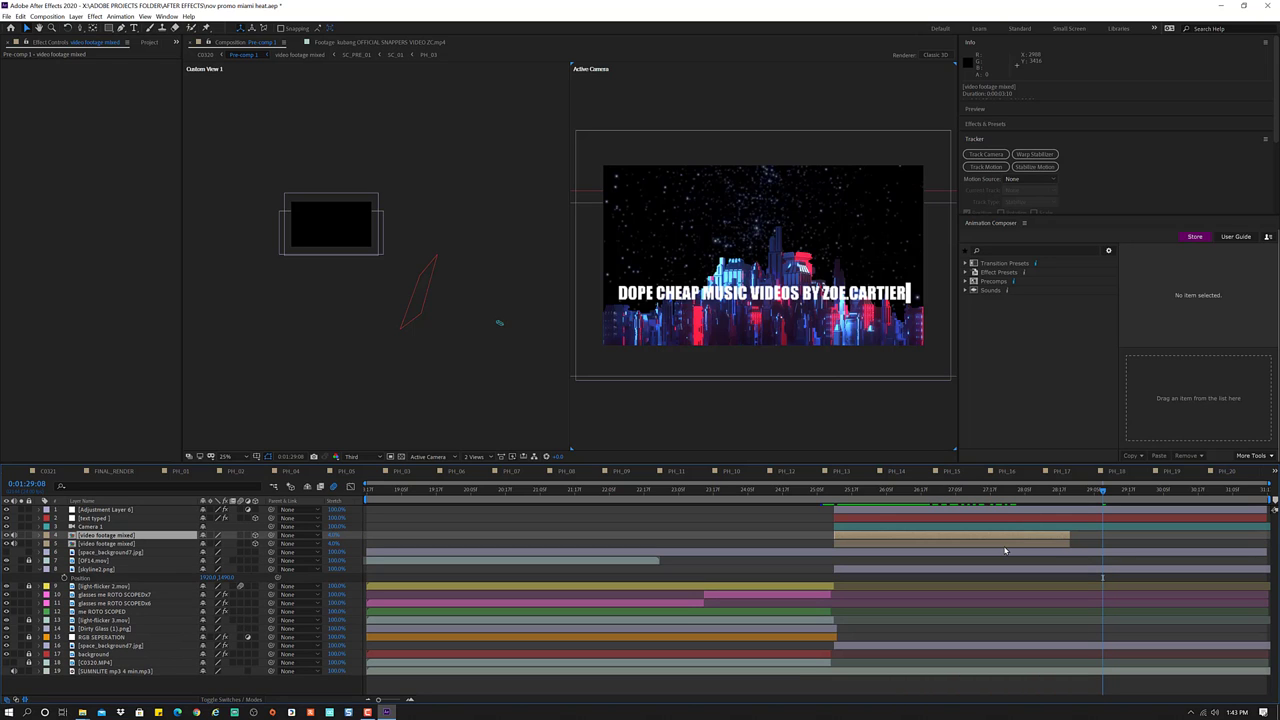
{"action": "left_click", "coordinate": [1009, 546]}
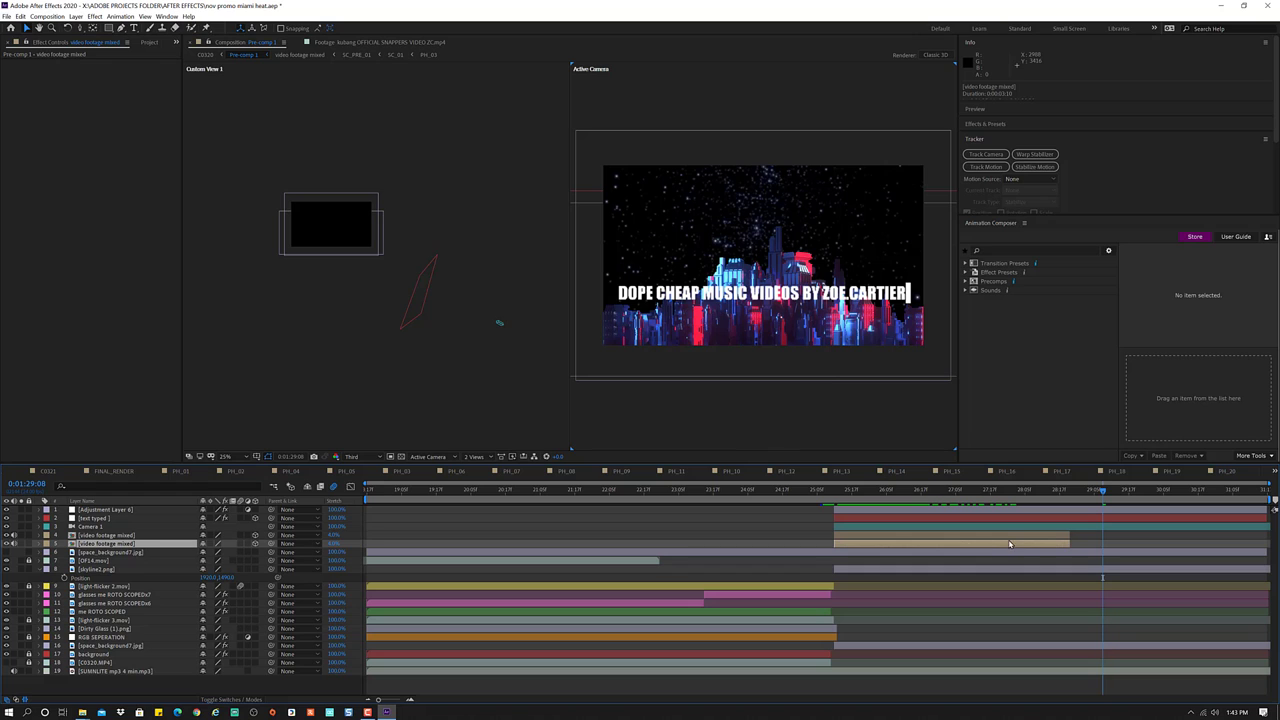
{"action": "right_click", "coordinate": [1000, 546]}
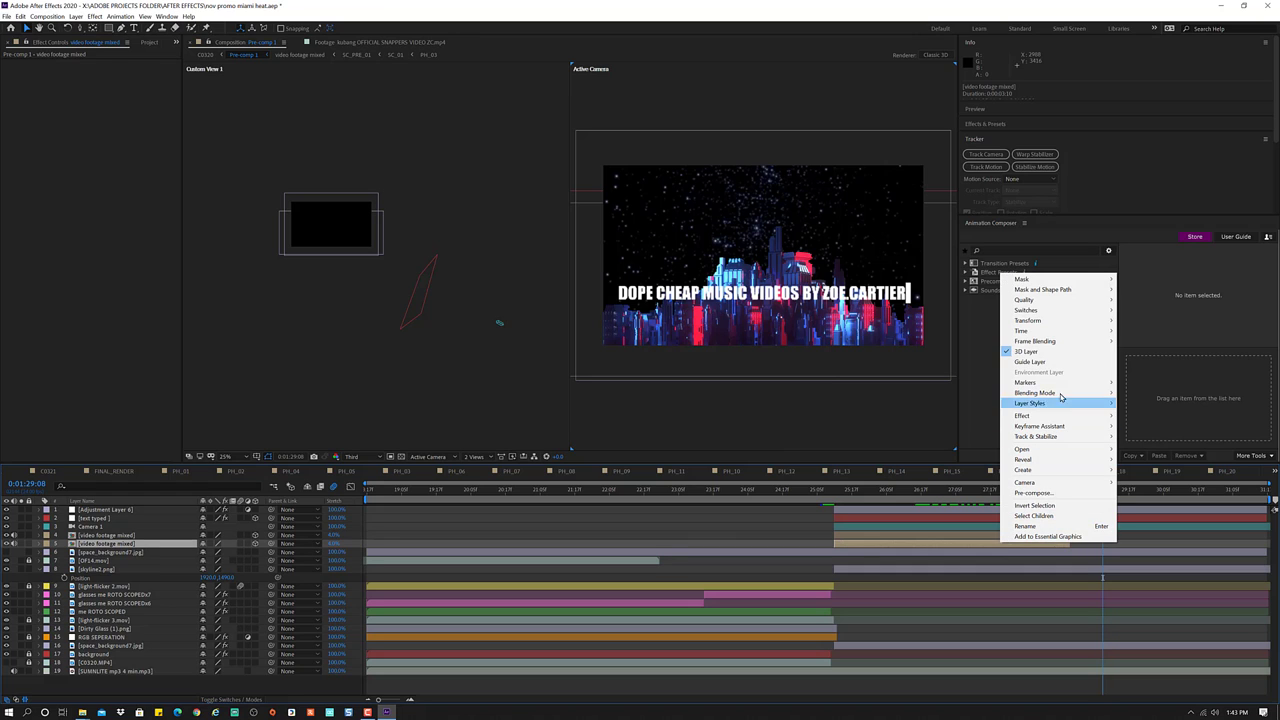
{"action": "mouse_move", "coordinate": [1061, 335]}
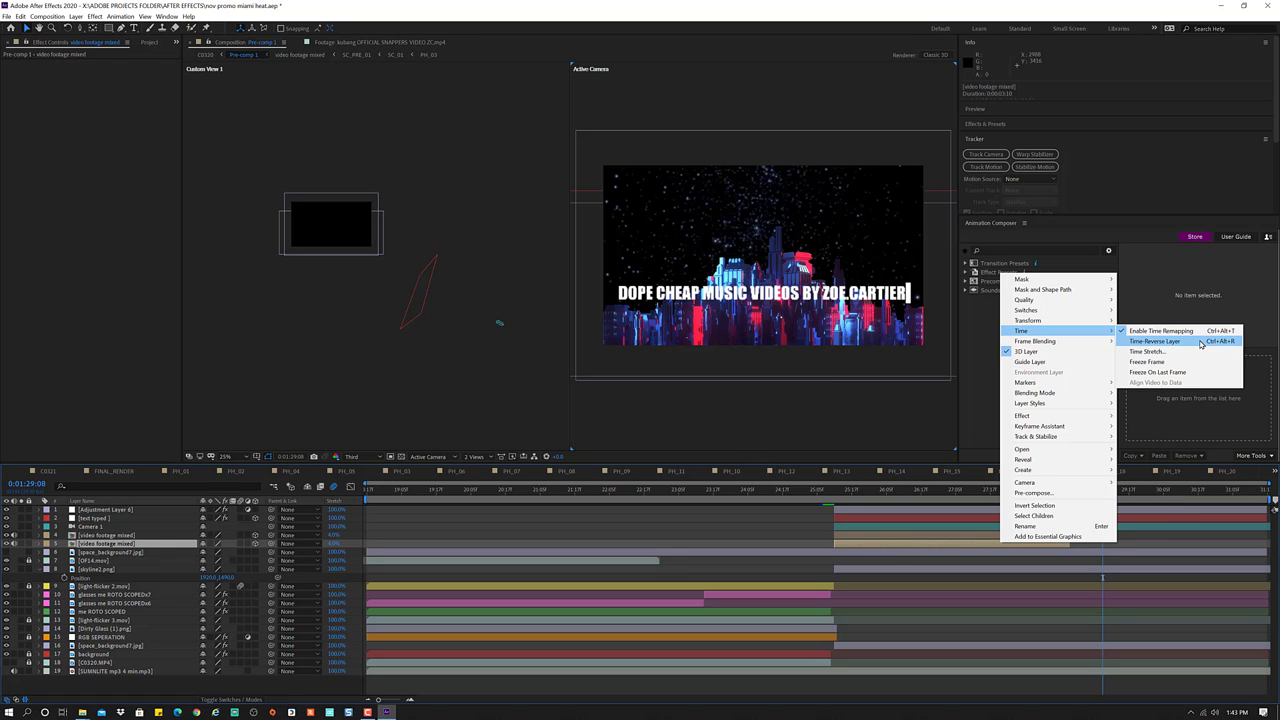
{"action": "left_click", "coordinate": [1201, 343]}
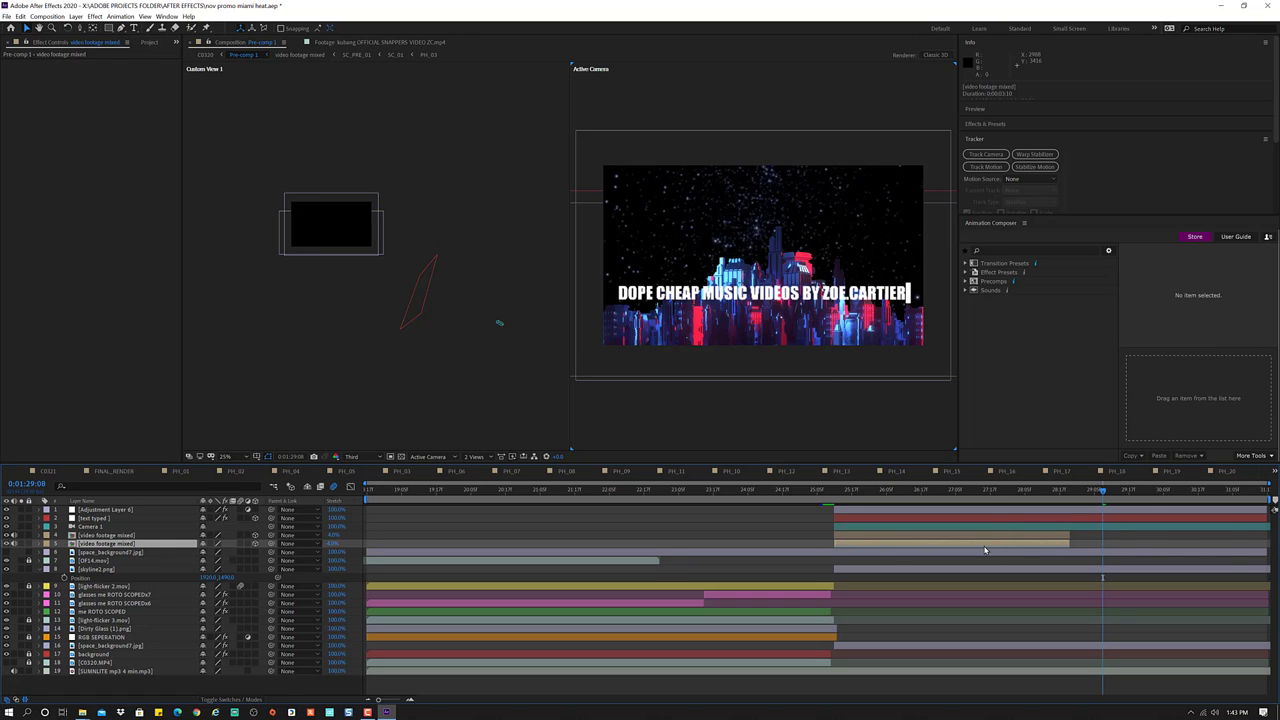
- Slide the reversed copy later in the timeline and scrub from about 1:28:22 to check it
{"action": "left_click_drag", "start_coordinate": [985, 549], "coordinate": [1225, 528]}
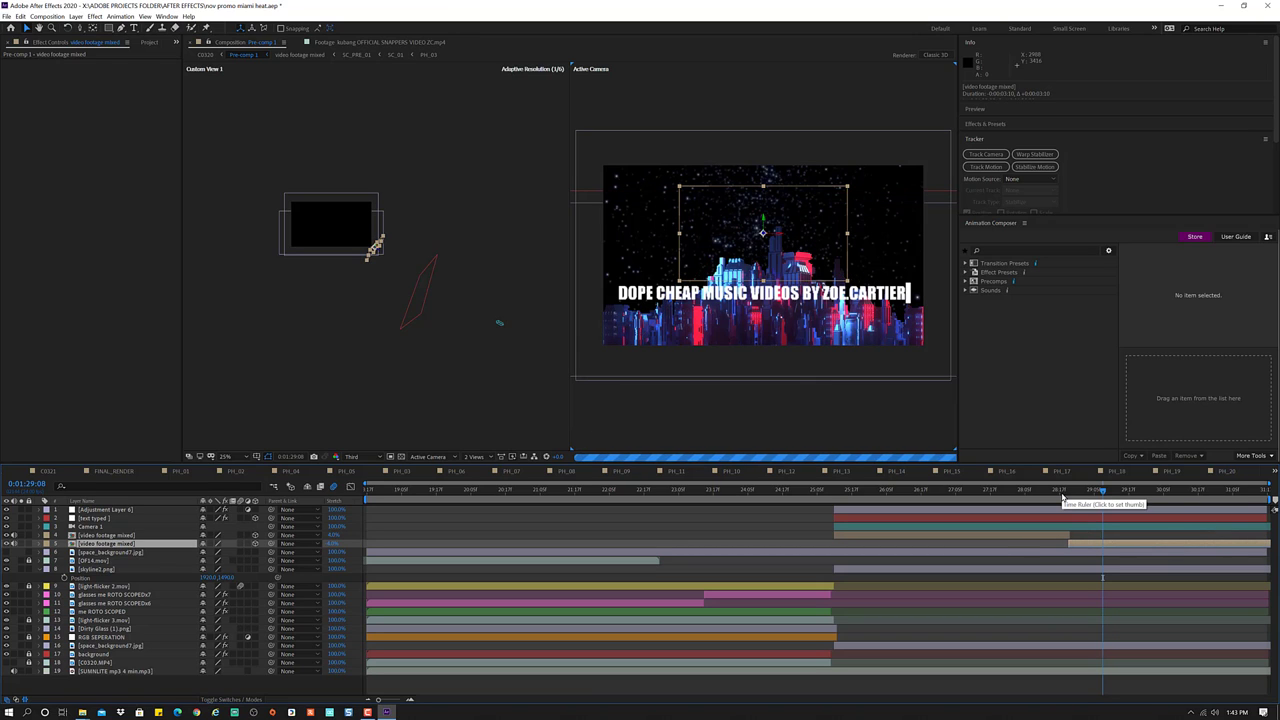
{"action": "left_click", "coordinate": [1074, 493]}
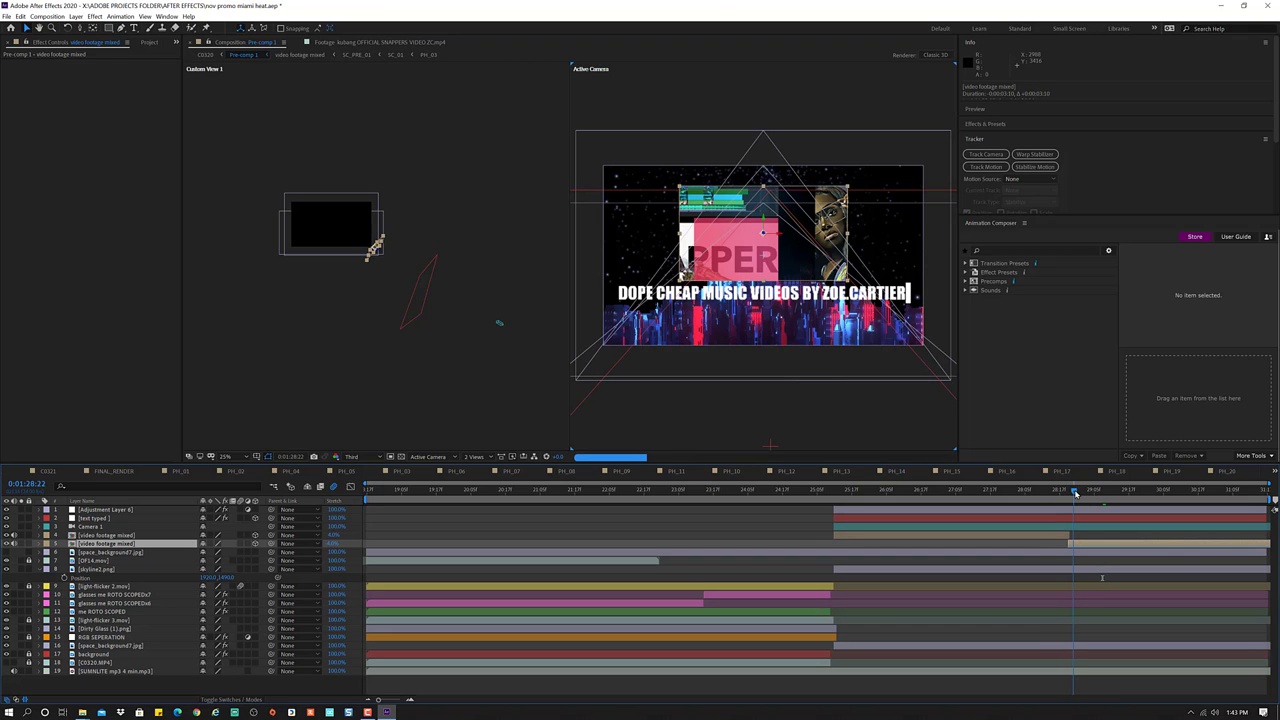
{"action": "left_click_drag", "start_coordinate": [1076, 493], "coordinate": [1212, 495]}
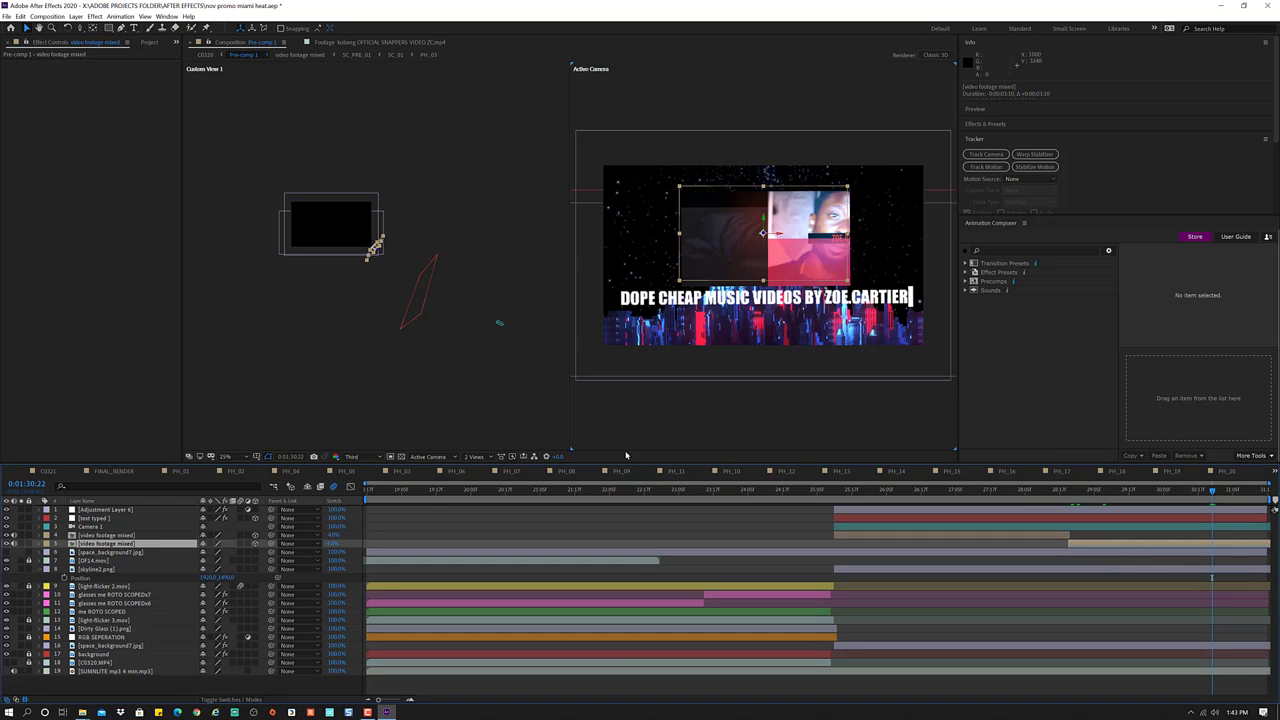
- Set the text typed layer's uni.Type On to 100% and Random Characters to about 21
{"action": "left_click", "coordinate": [84, 520]}
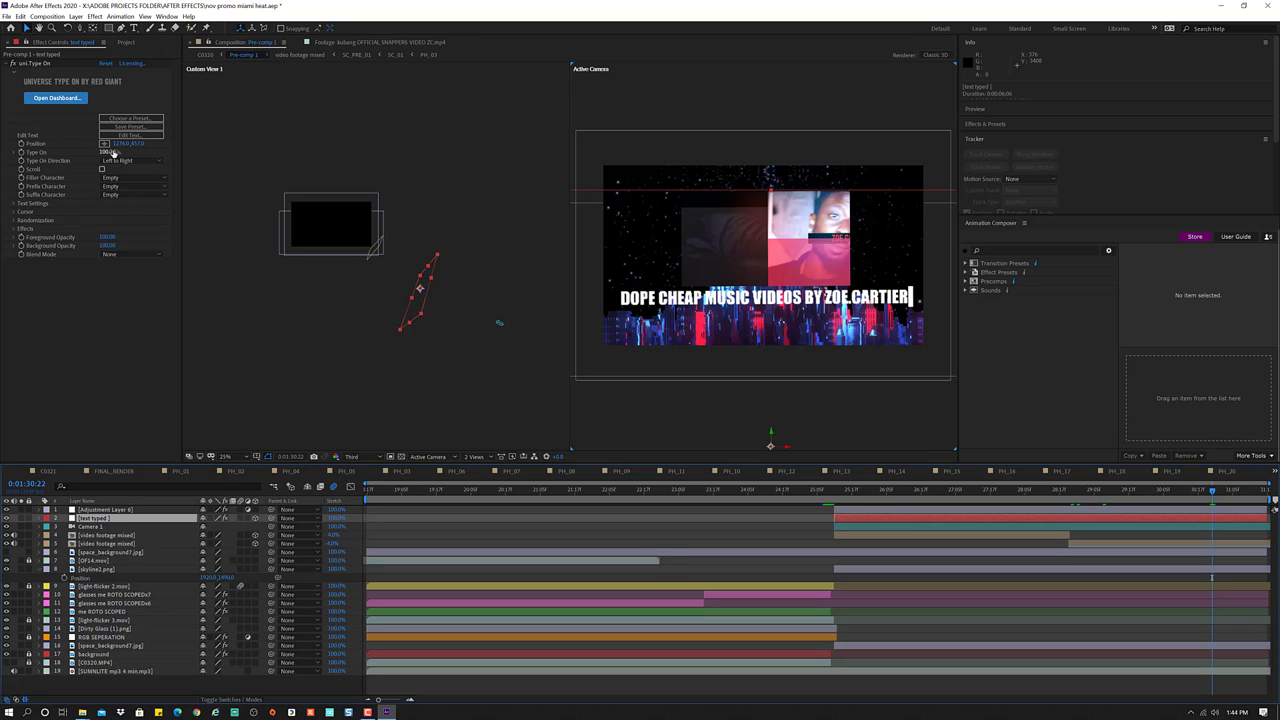
{"action": "key", "text": "Return"}
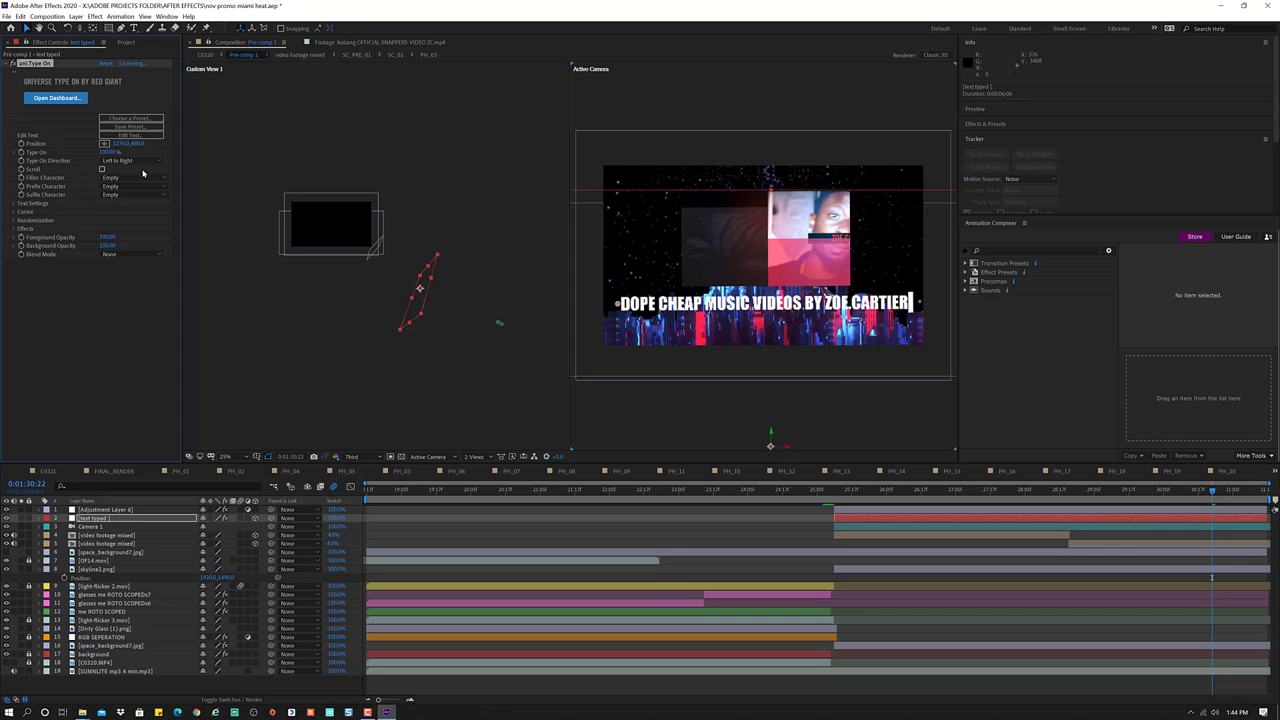
{"action": "left_click", "coordinate": [16, 220]}
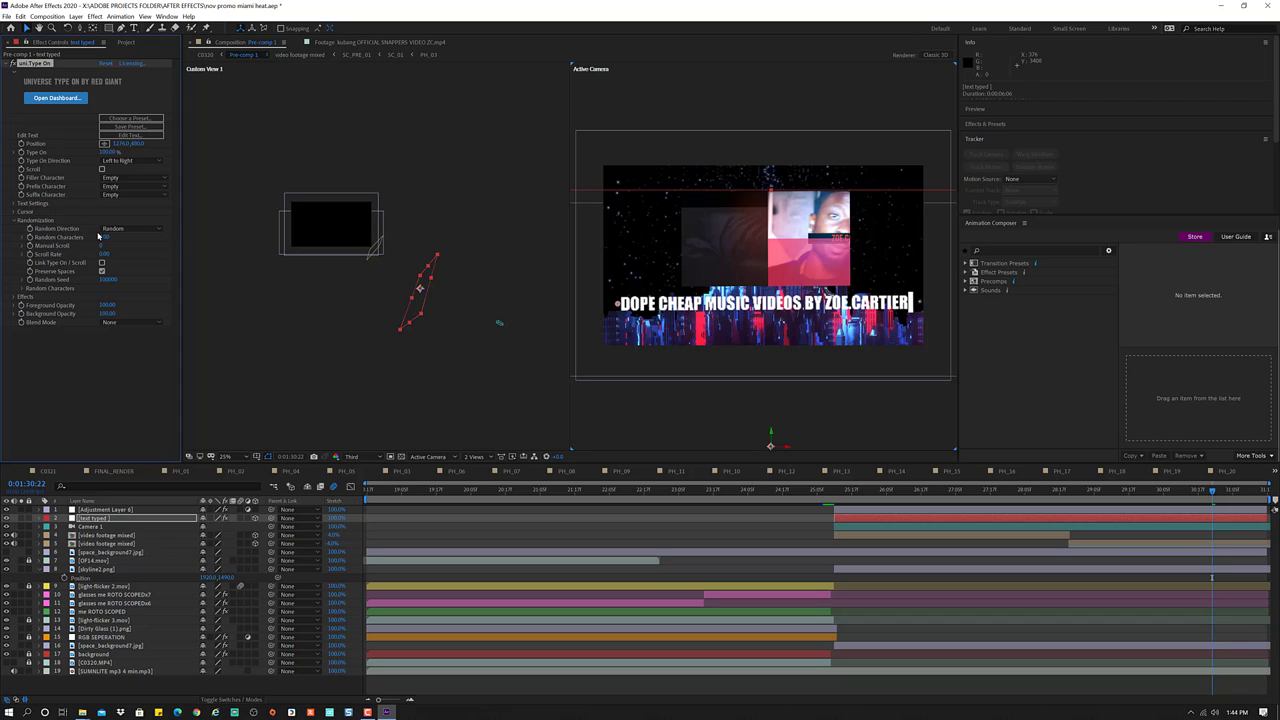
{"action": "mouse_move", "coordinate": [107, 237]}
{"action": "left_mouse_down"}
{"action": "mouse_move", "coordinate": [140, 233]}
{"action": "mouse_move", "coordinate": [100, 237]}
{"action": "left_mouse_up"}
{"action": "left_click_drag", "start_coordinate": [104, 237], "coordinate": [100, 237]}
- Keep Random Direction on Random, raise Random Characters to about 45, and return to 1:25:11
{"action": "left_click", "coordinate": [125, 229]}
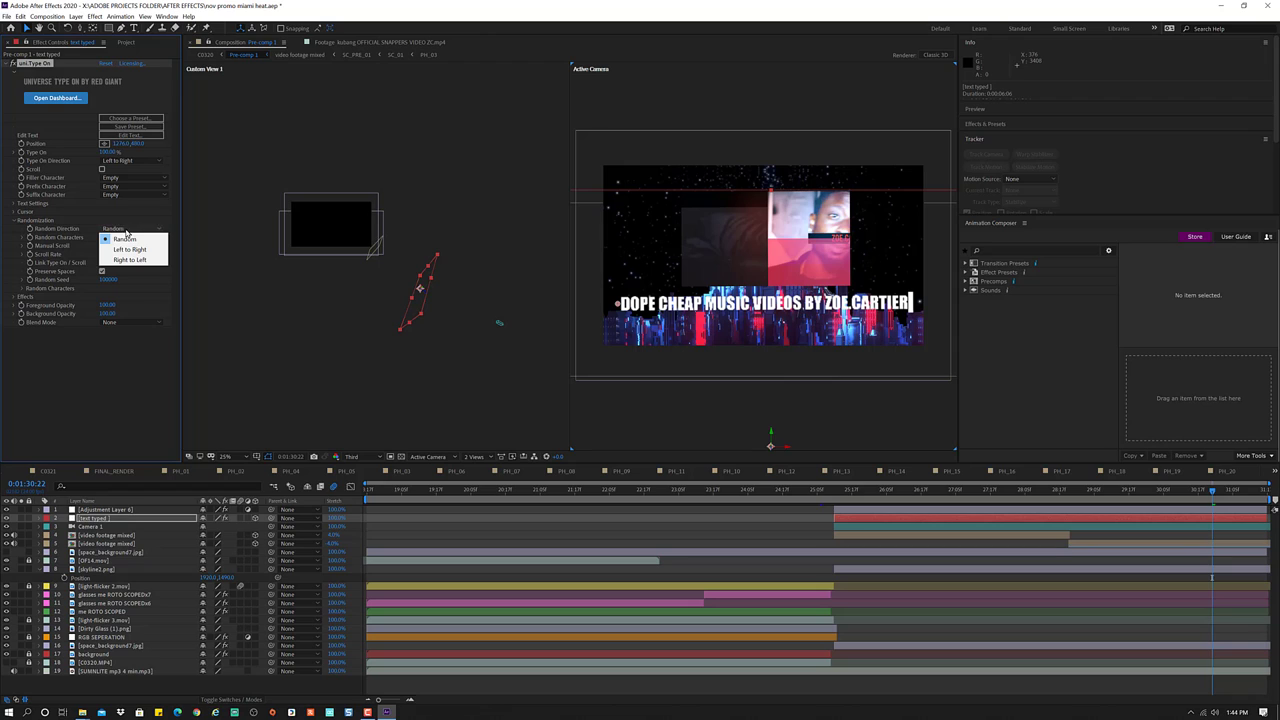
{"action": "left_click", "coordinate": [125, 230]}
{"action": "left_click", "coordinate": [125, 229]}
{"action": "left_click", "coordinate": [125, 229]}
{"action": "left_click", "coordinate": [125, 229]}
{"action": "left_click", "coordinate": [125, 228]}
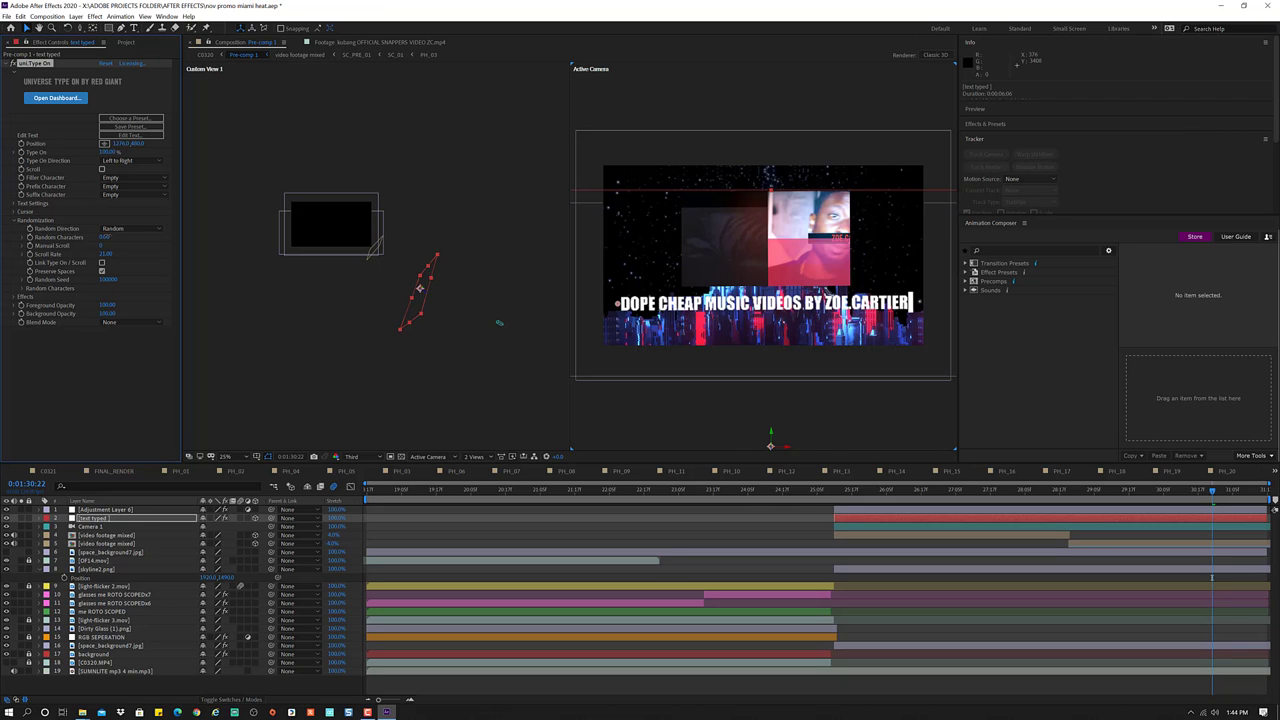
{"action": "mouse_move", "coordinate": [105, 237]}
{"action": "left_mouse_down"}
{"action": "mouse_move", "coordinate": [150, 237]}
{"action": "mouse_move", "coordinate": [88, 237]}
{"action": "left_mouse_up"}
{"action": "left_click", "coordinate": [836, 492]}
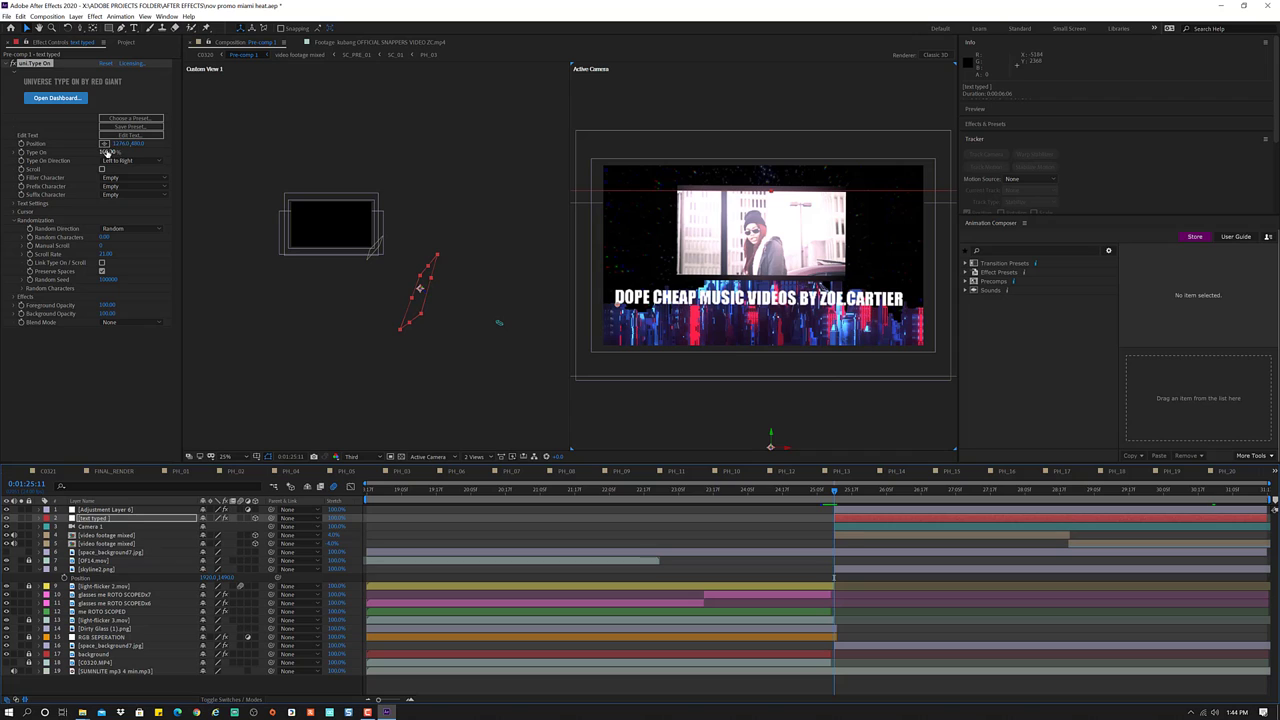
- Test the Type On amount from 0%, play back the title, and leave it at about 16%
{"action": "left_click_drag", "start_coordinate": [107, 151], "coordinate": [58, 151]}
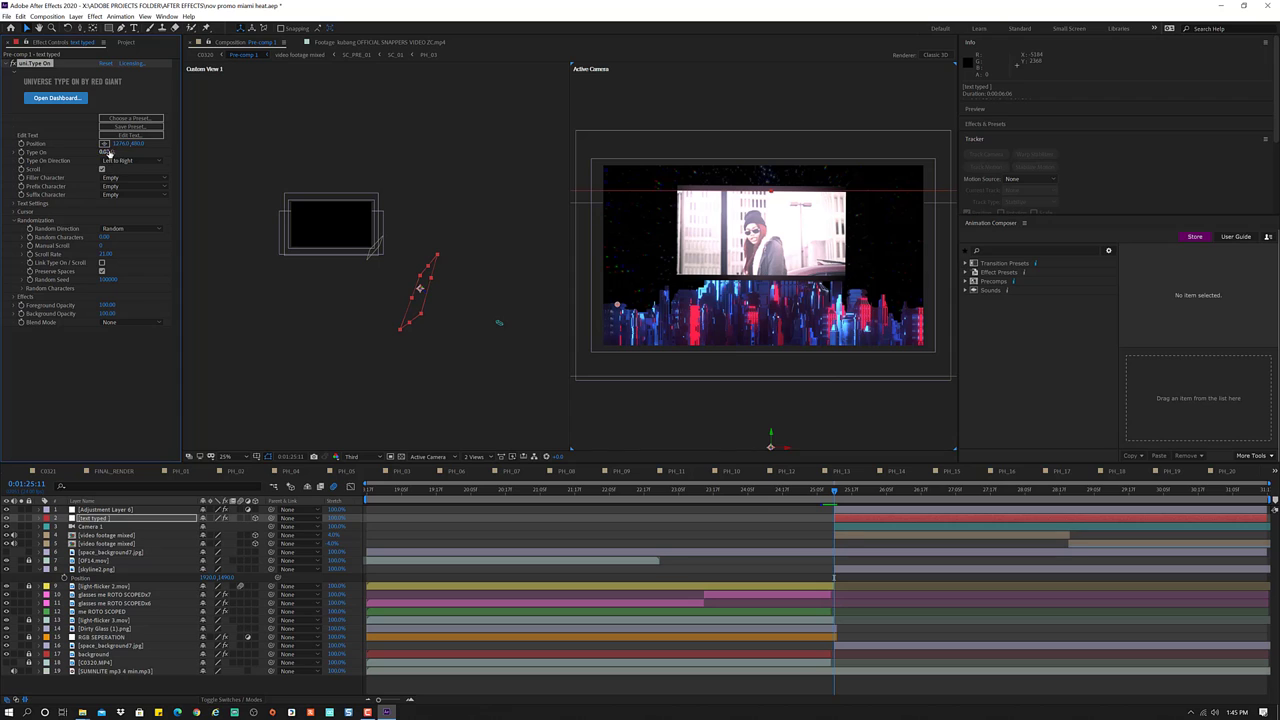
{"action": "left_click_drag", "start_coordinate": [110, 152], "coordinate": [93, 154]}
{"action": "key", "text": "space"}
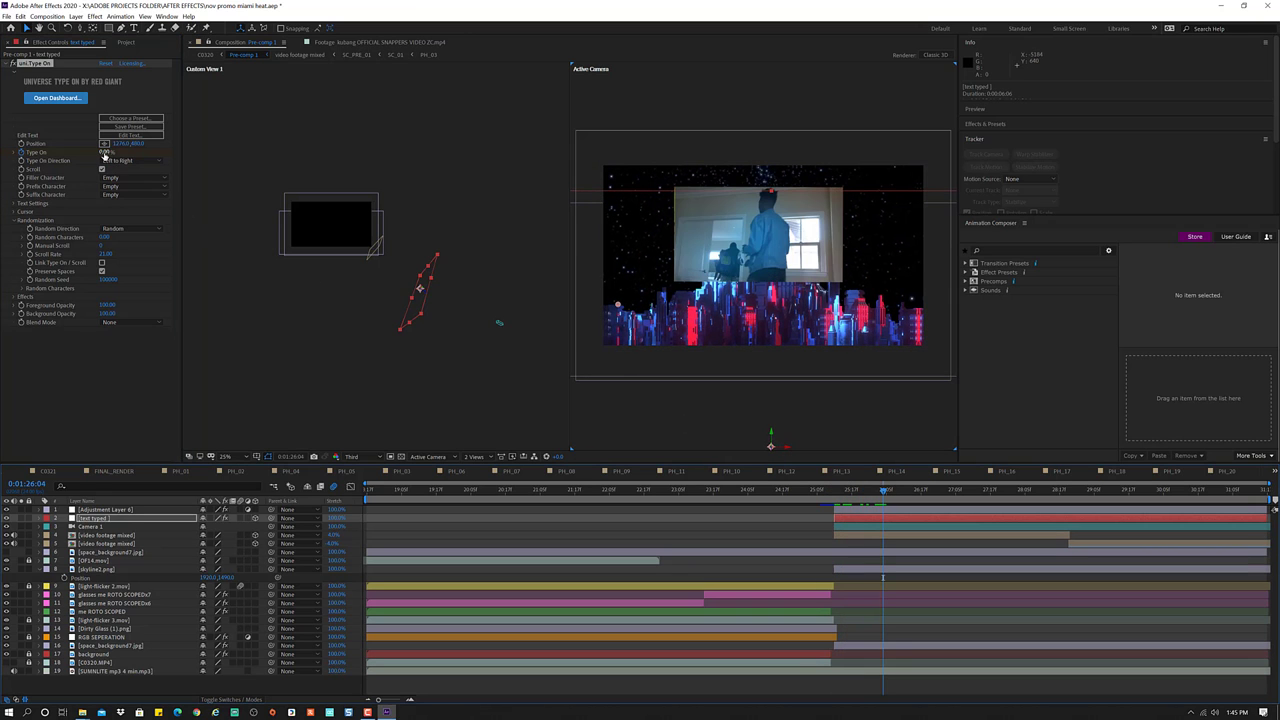
{"action": "left_click_drag", "start_coordinate": [106, 152], "coordinate": [155, 149]}
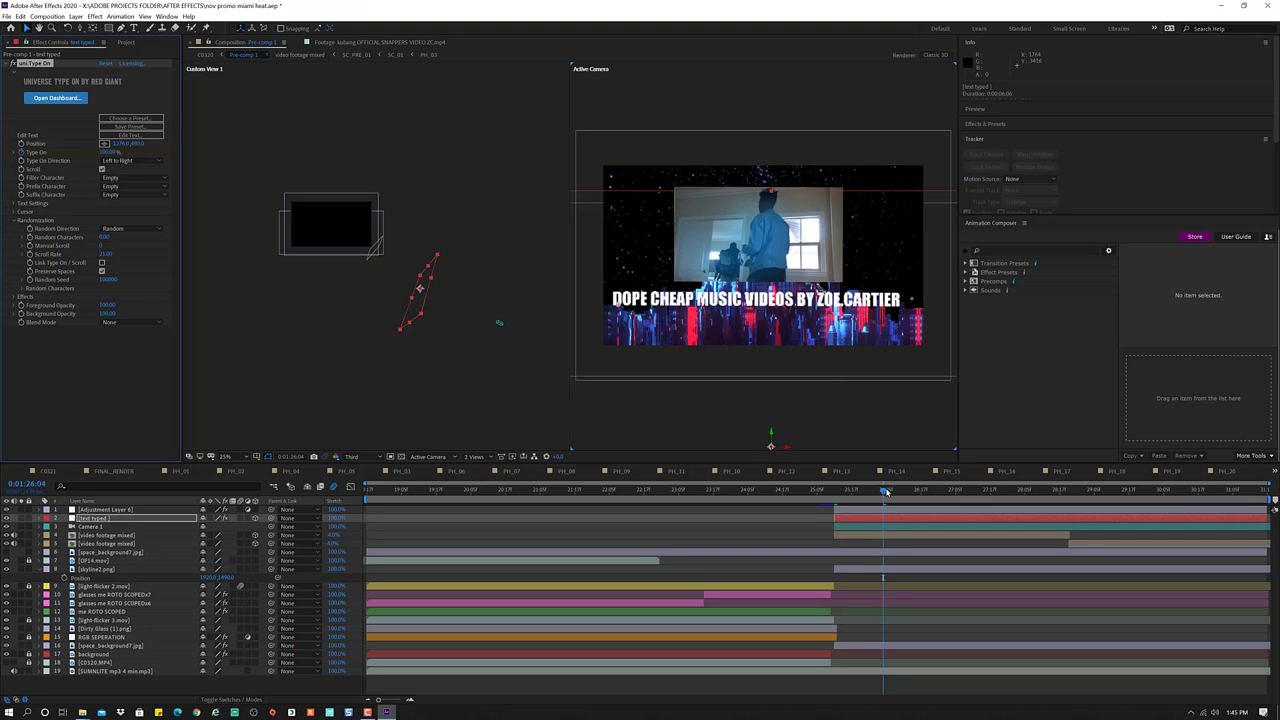
- Go to the text layer's in-point, then move the playhead to 0:01:25:21
{"action": "mouse_move", "coordinate": [886, 492]}
{"action": "left_mouse_down"}
{"action": "mouse_move", "coordinate": [840, 495]}
{"action": "mouse_move", "coordinate": [930, 492]}
{"action": "mouse_move", "coordinate": [1143, 522]}
{"action": "left_mouse_up"}
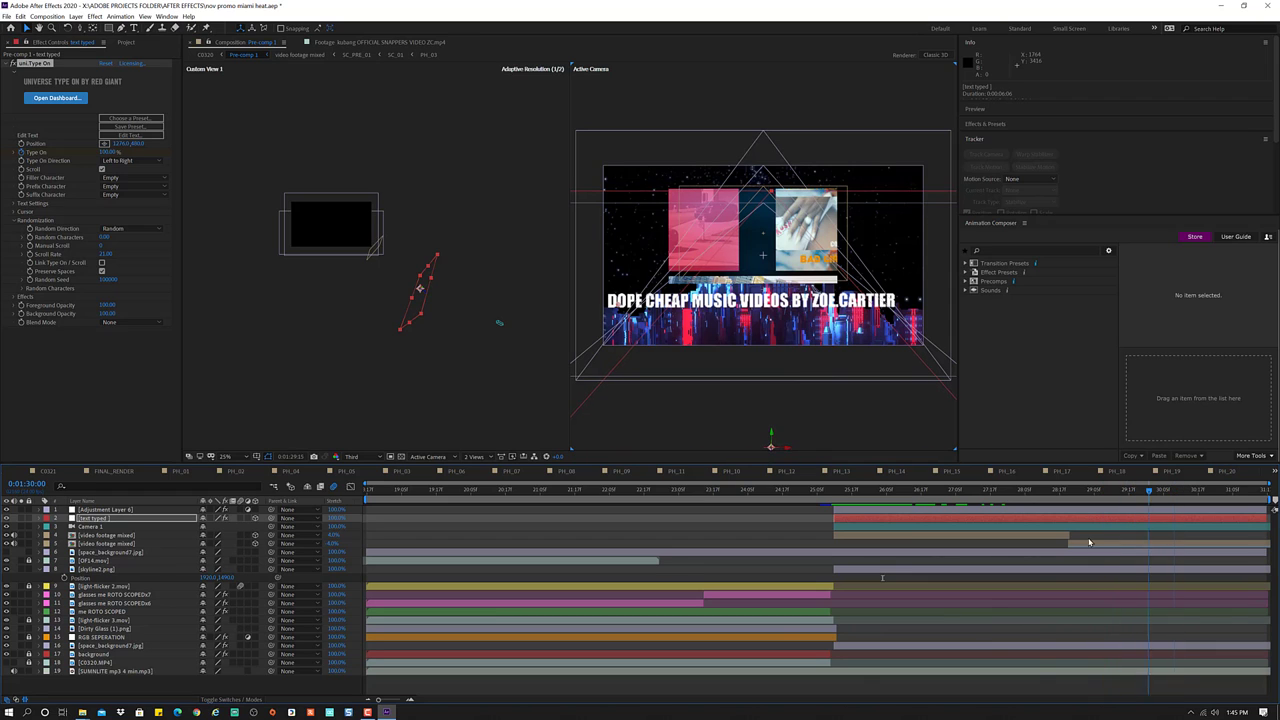
{"action": "key", "text": "i"}
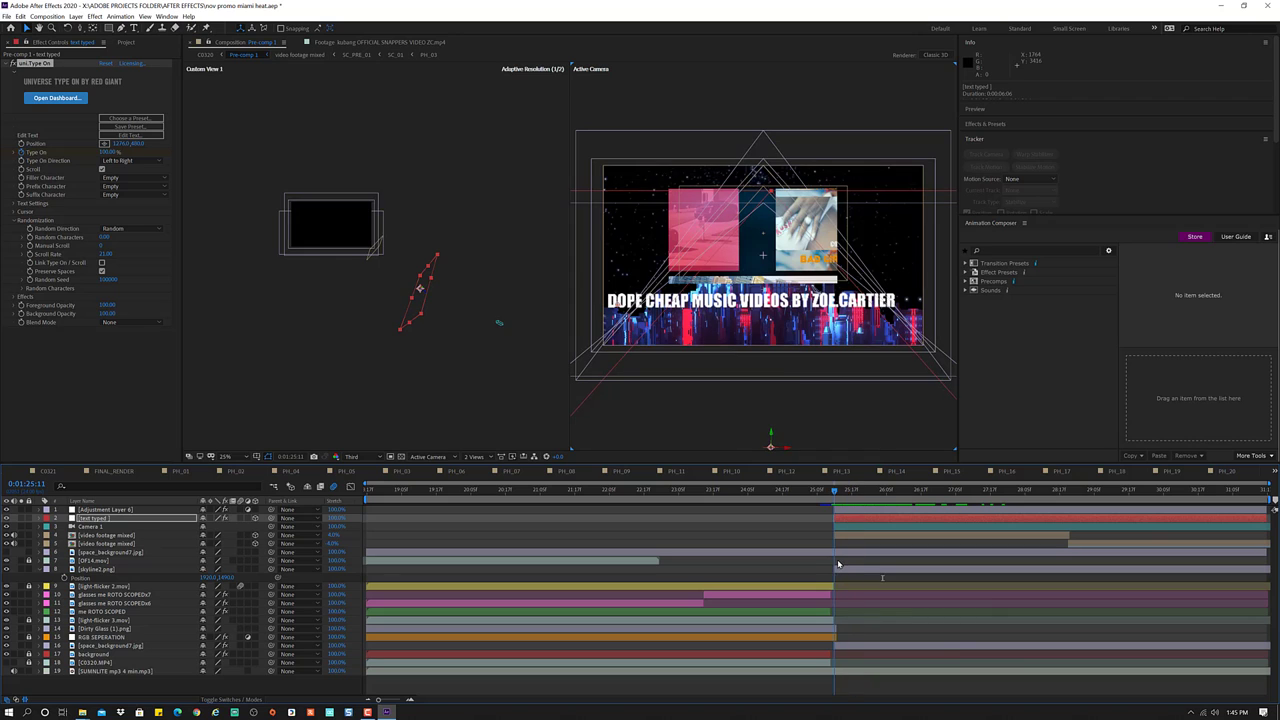
{"action": "left_click_drag", "start_coordinate": [838, 565], "coordinate": [864, 565]}
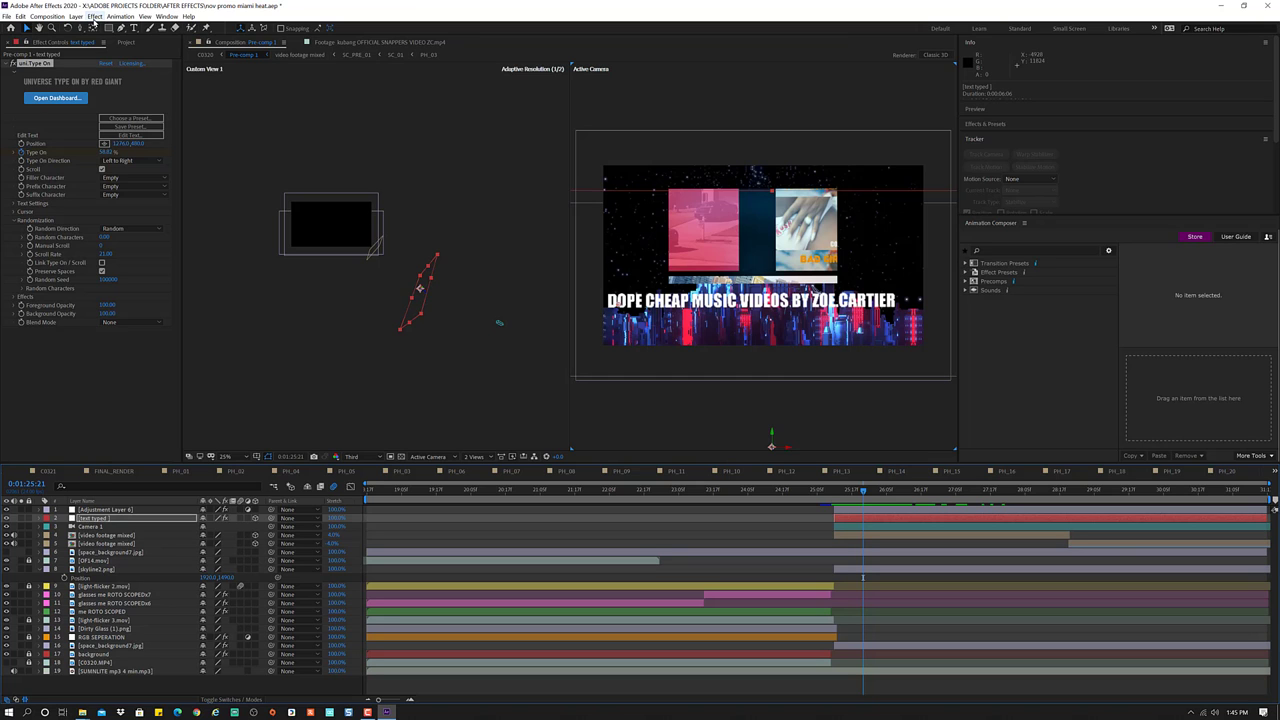
- Select skyline2.png and apply RG Universe Stylize > uni.Glo Fi II to it
{"action": "left_click", "coordinate": [94, 16]}
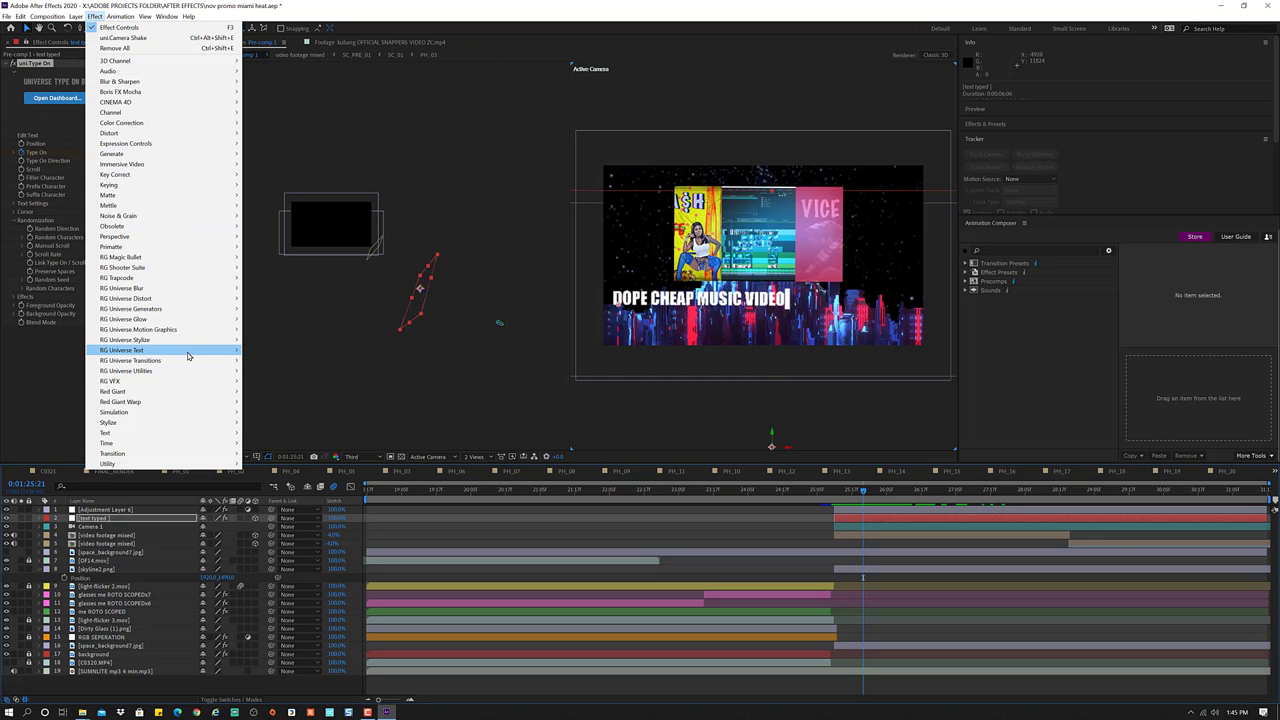
{"action": "mouse_move", "coordinate": [187, 355]}
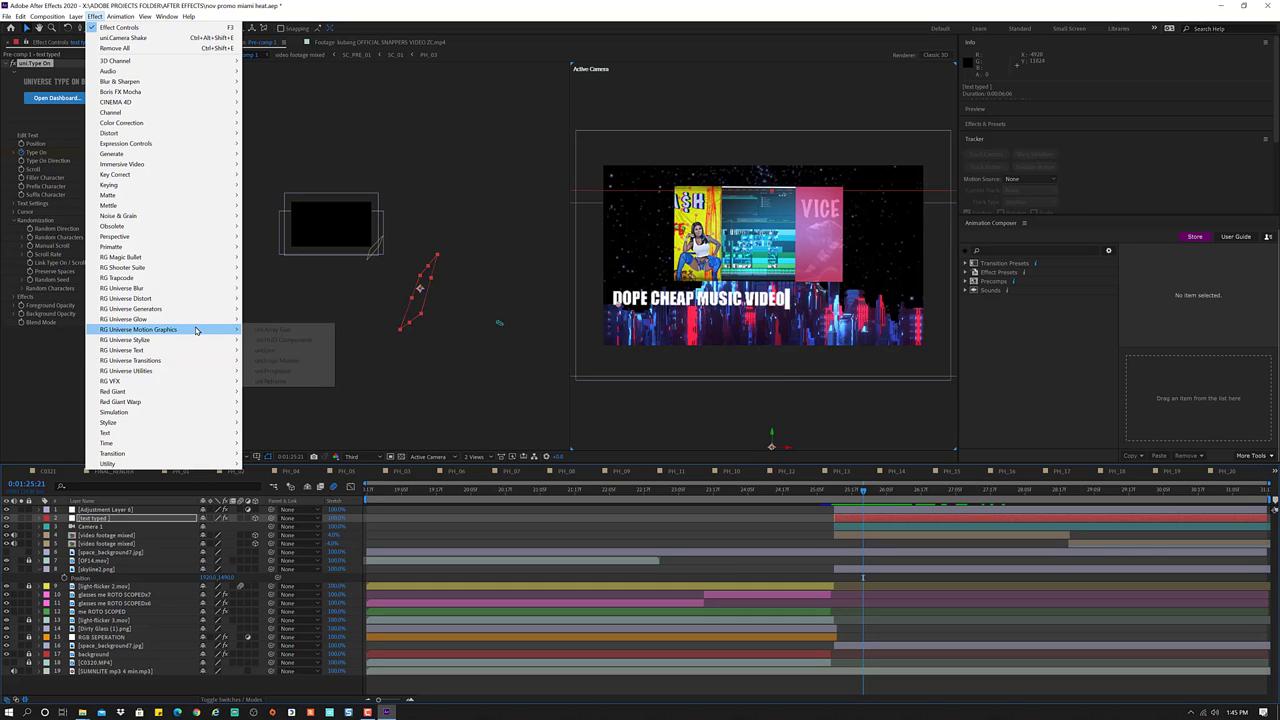
{"action": "mouse_move", "coordinate": [193, 322]}
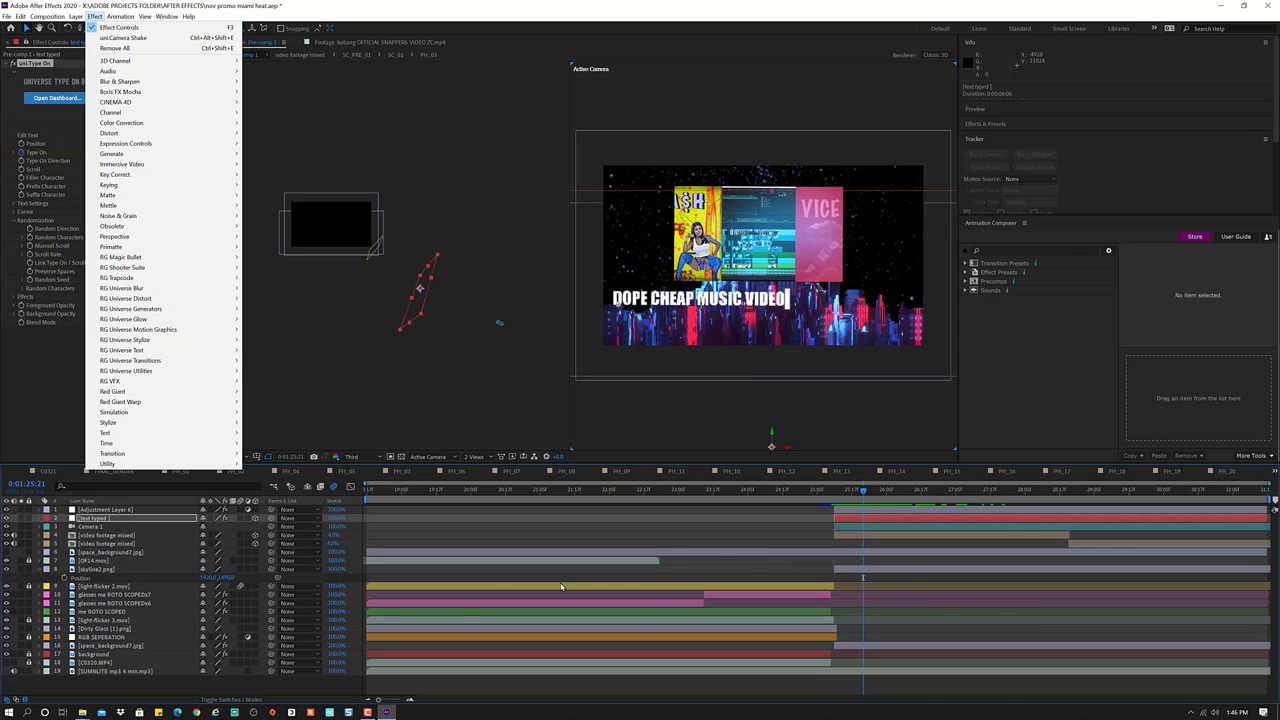
{"action": "left_click", "coordinate": [114, 570]}
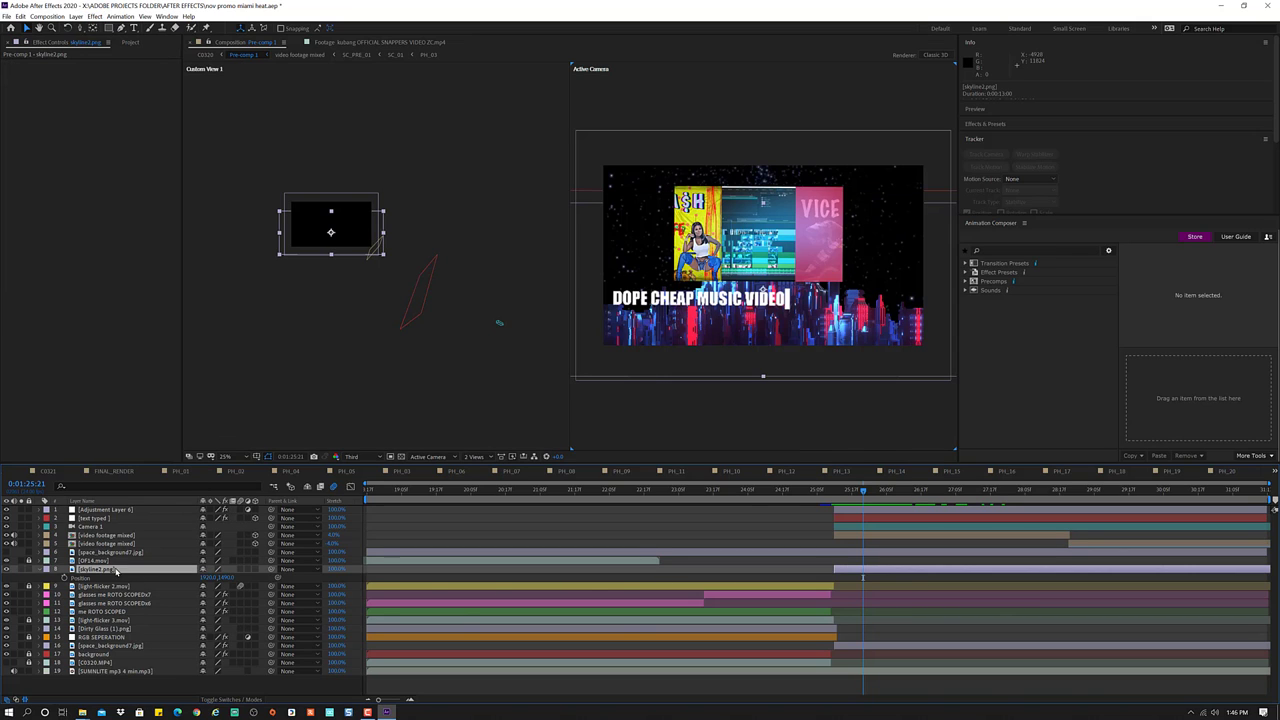
{"action": "left_click", "coordinate": [95, 16]}
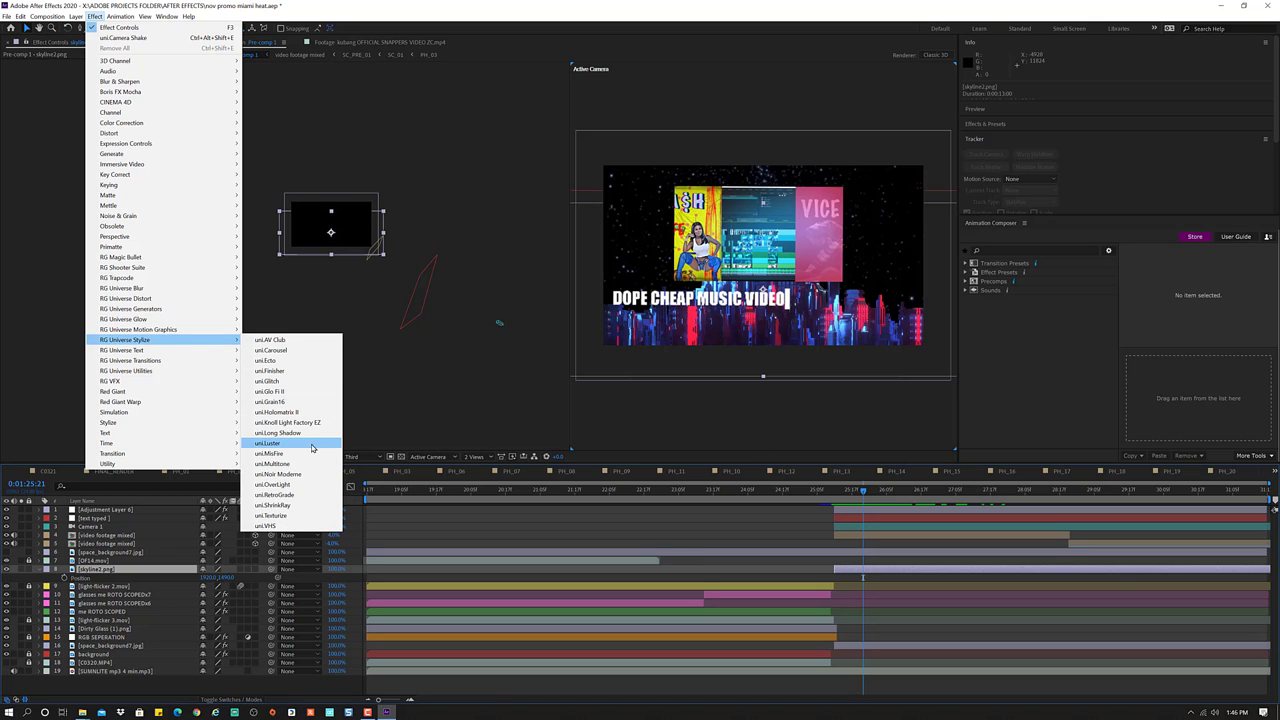
{"action": "left_click", "coordinate": [309, 394]}
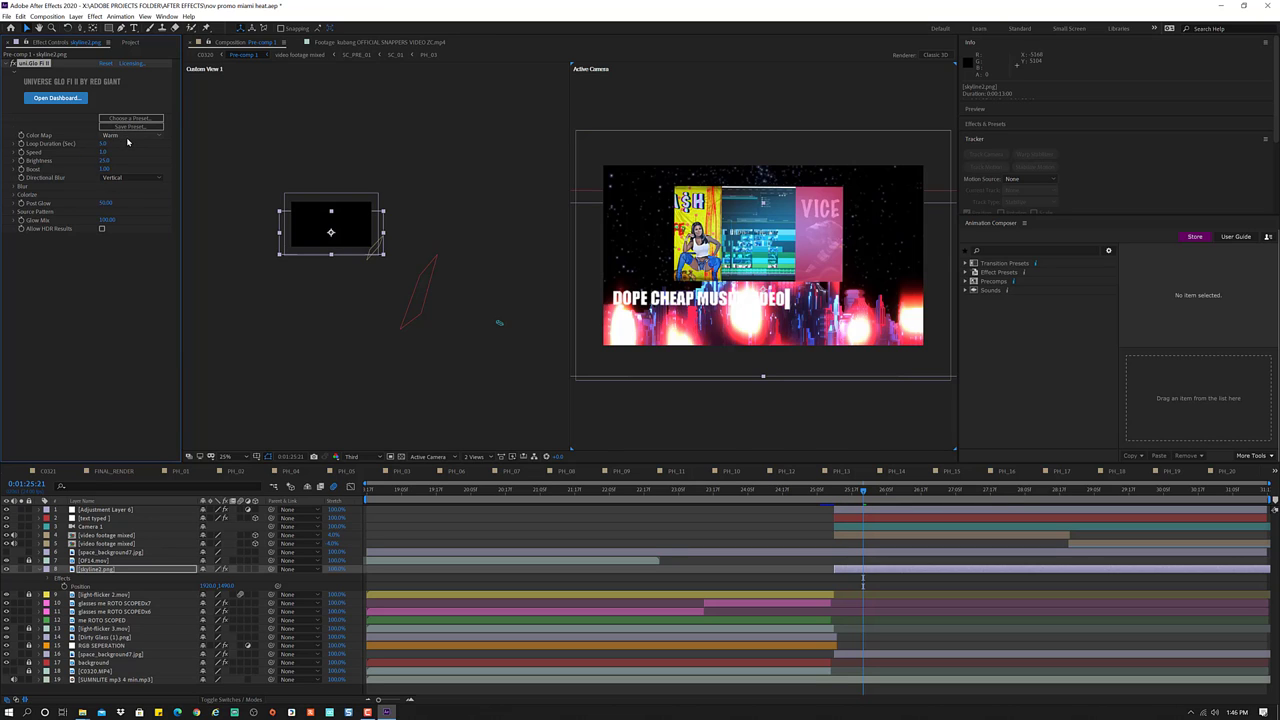
- Try the Ice, Nostalgic, Chlorophyll and Snow colour maps, settle on Prismlight, and set Brightness to 23
{"action": "left_click", "coordinate": [130, 135]}
{"action": "left_click", "coordinate": [133, 157]}
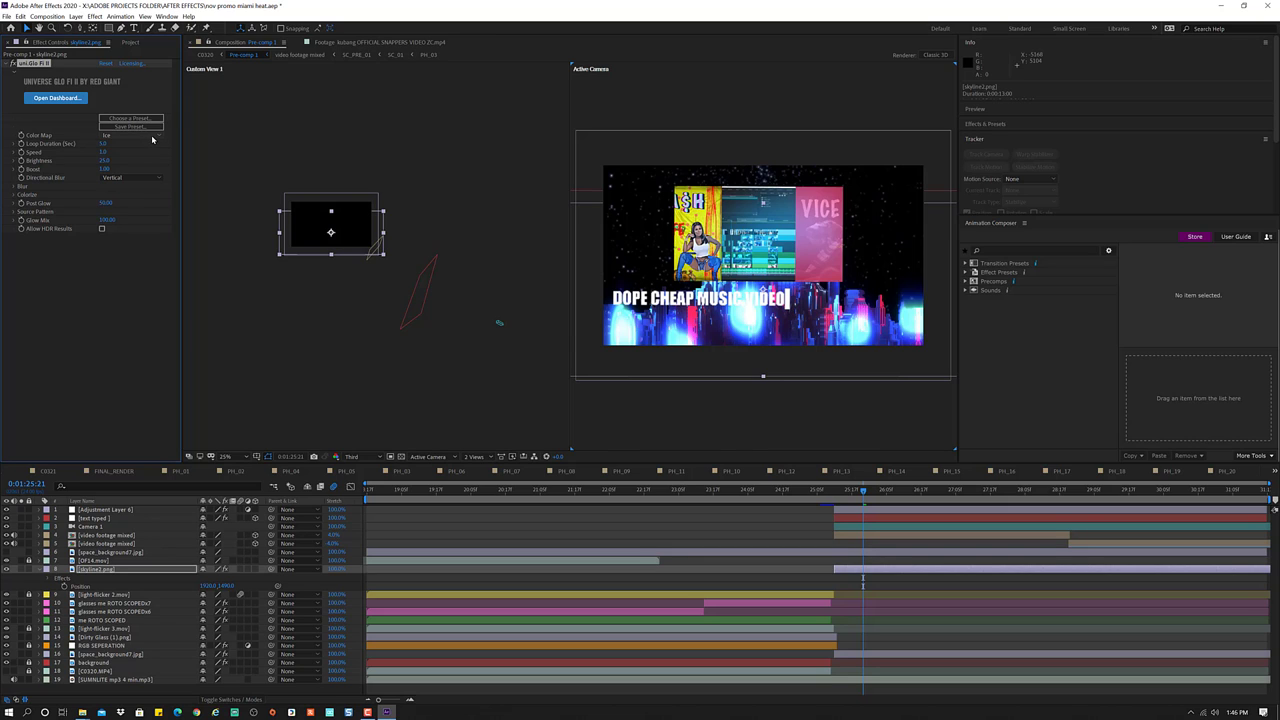
{"action": "left_click", "coordinate": [140, 135]}
{"action": "left_click", "coordinate": [144, 176]}
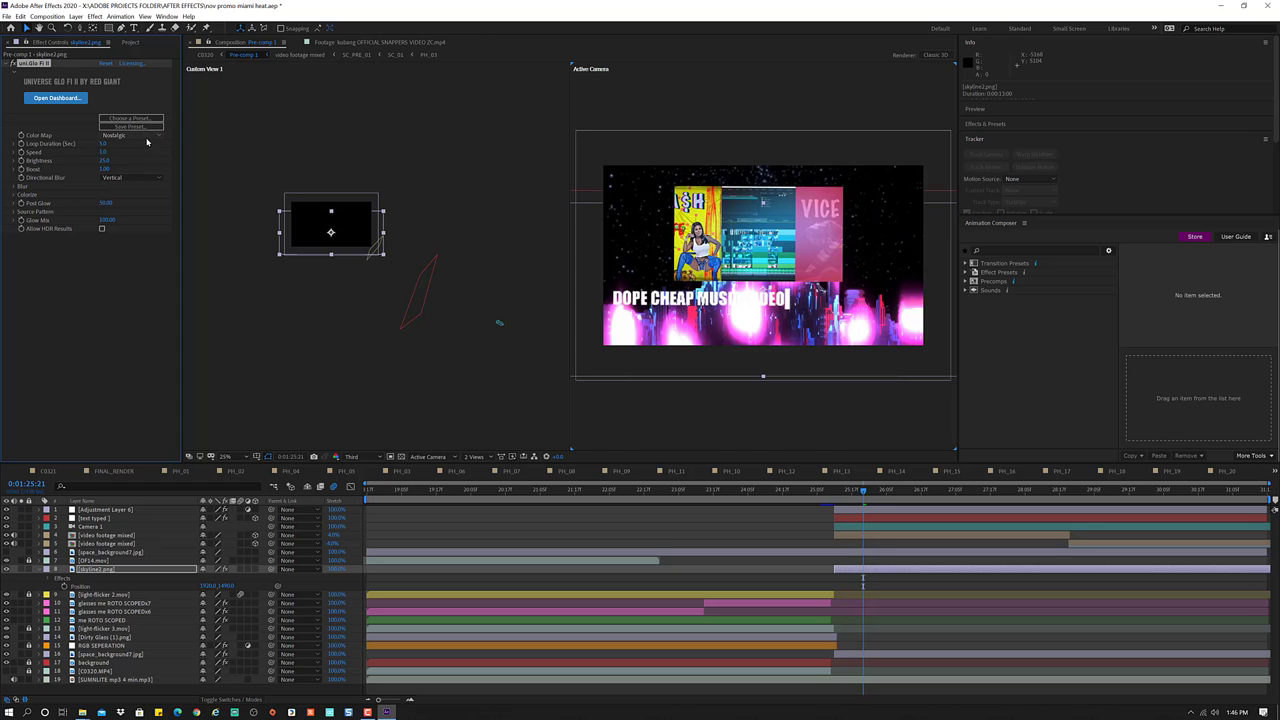
{"action": "left_click", "coordinate": [140, 135]}
{"action": "left_click", "coordinate": [135, 149]}
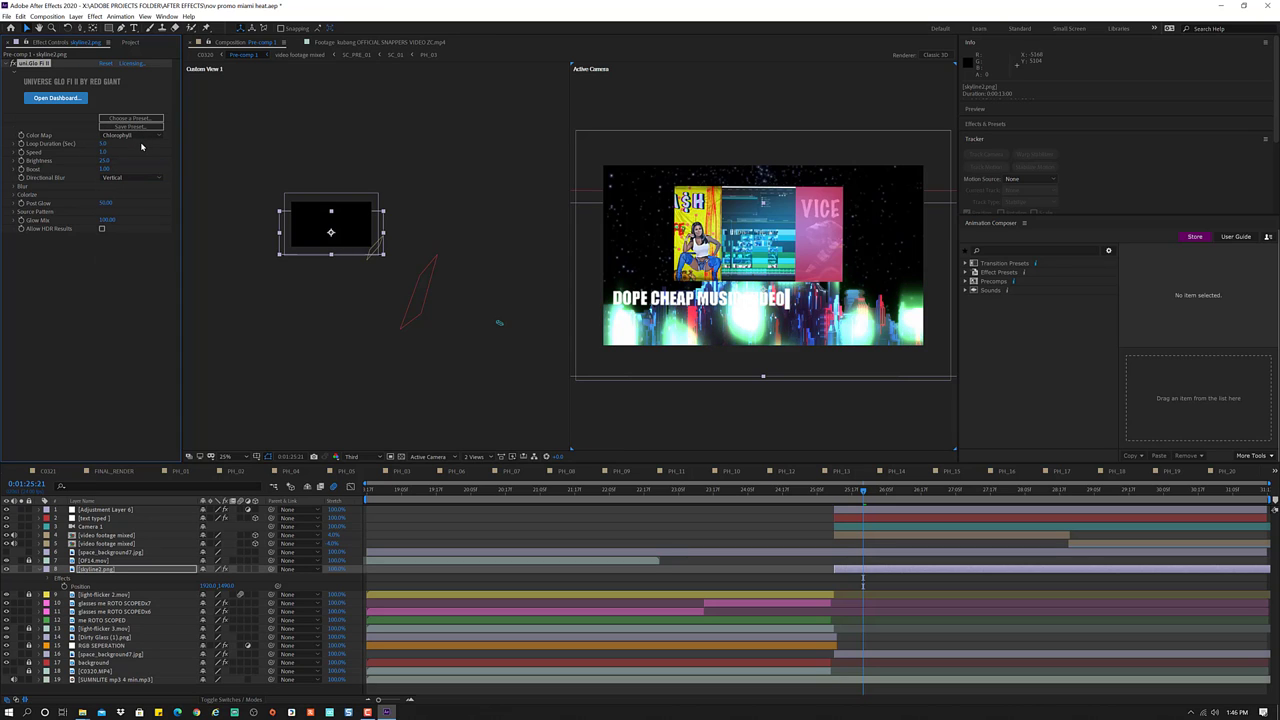
{"action": "left_click", "coordinate": [145, 136]}
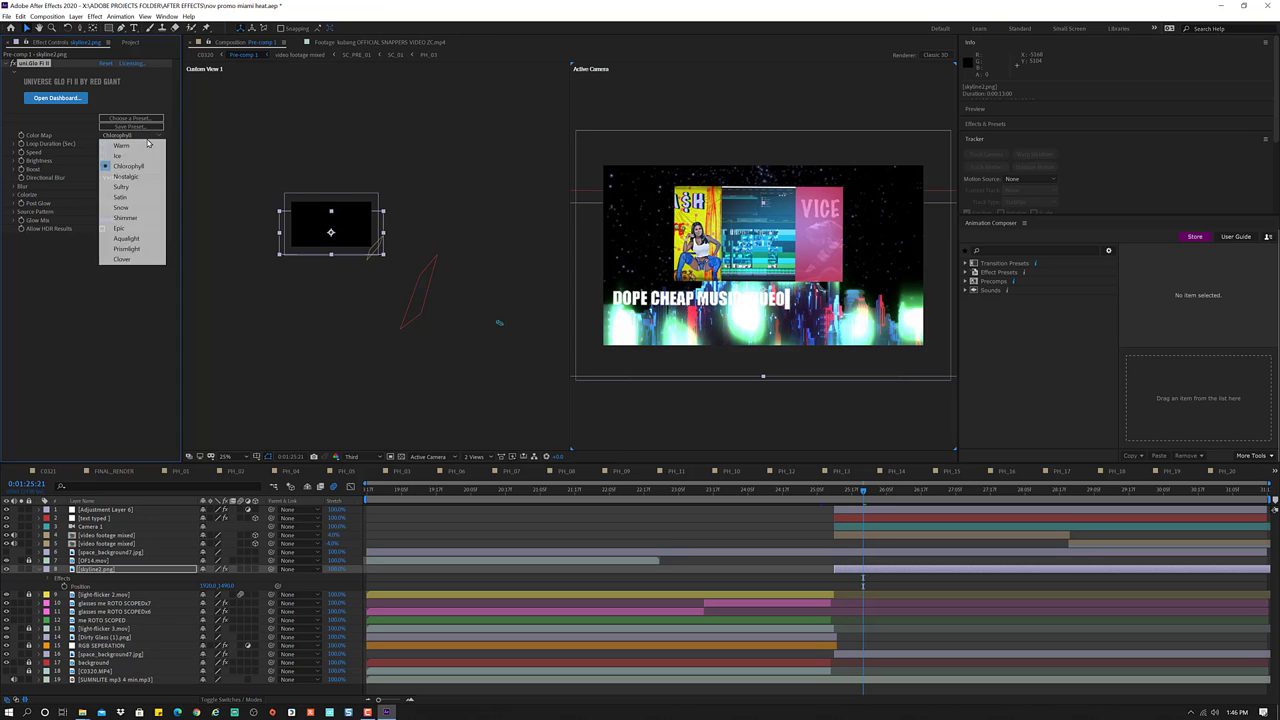
{"action": "left_click", "coordinate": [142, 208]}
{"action": "left_click", "coordinate": [145, 135]}
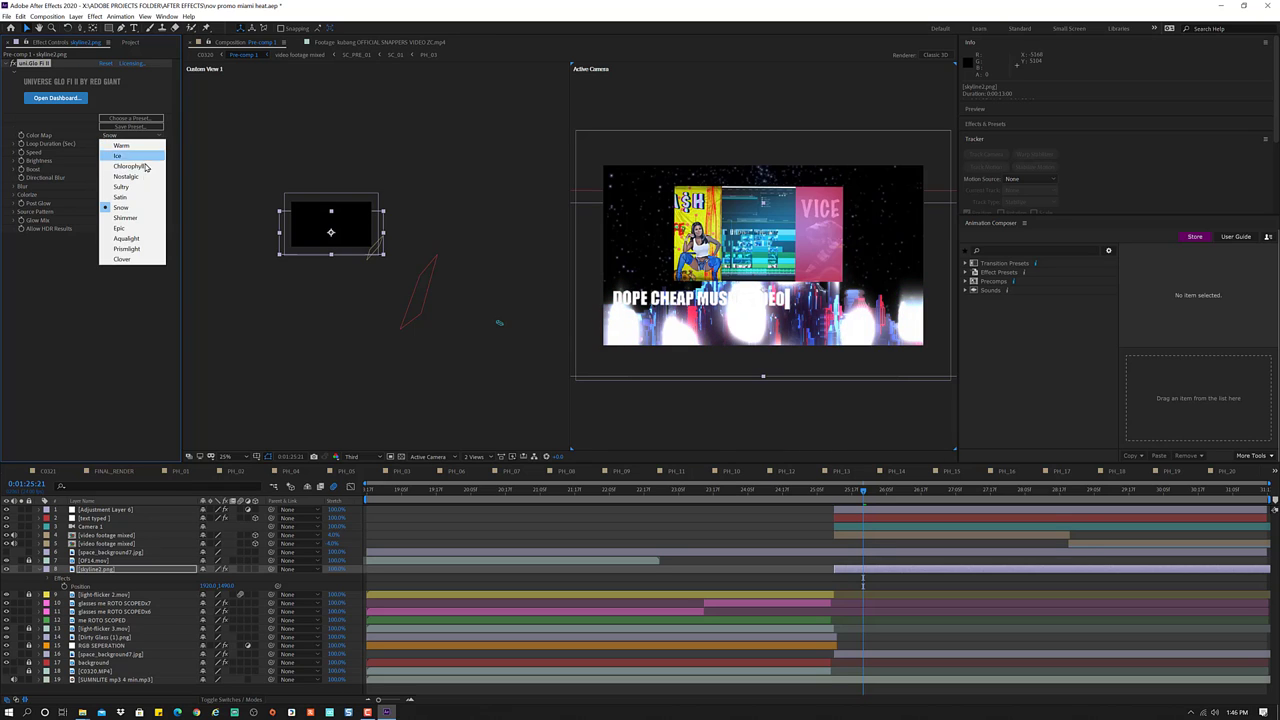
{"action": "left_click", "coordinate": [140, 248]}
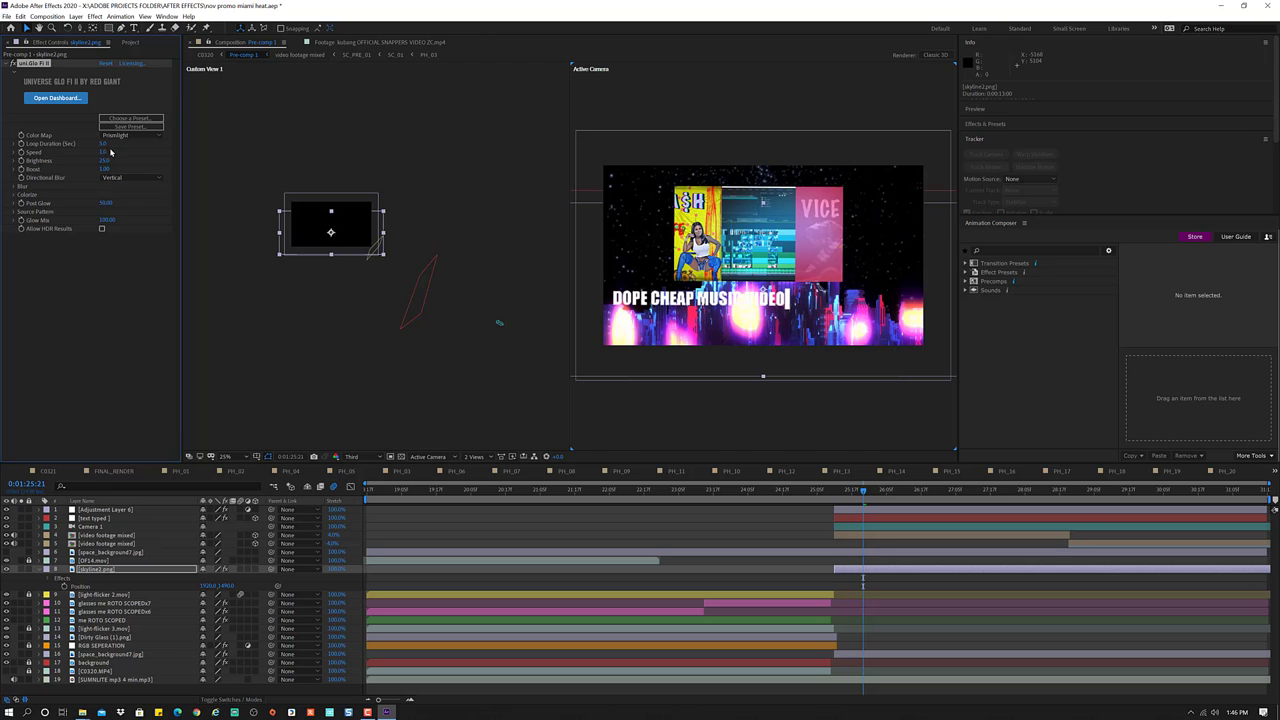
{"action": "left_click_drag", "start_coordinate": [104, 160], "coordinate": [101, 165]}
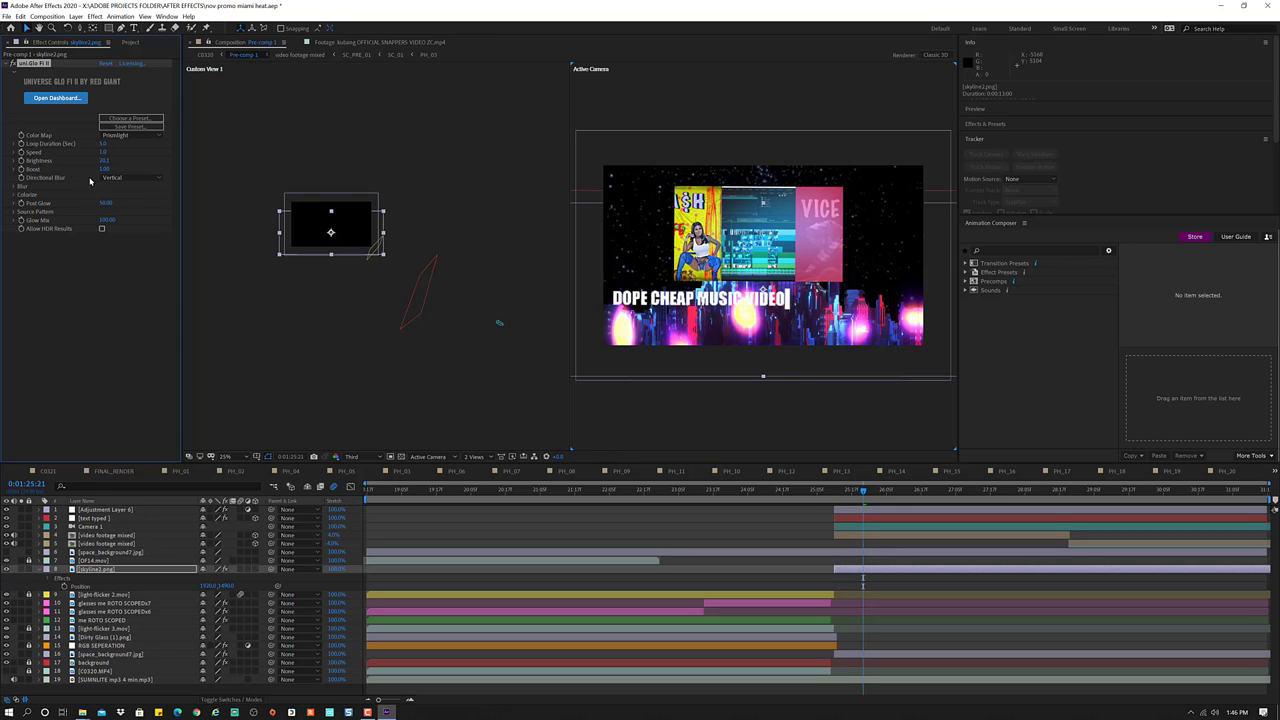
- Test horizontal then vertical blur, Pixel Glow 100, lower Glow Mix, HDR on, and Brightness about 20
{"action": "left_click", "coordinate": [128, 179]}
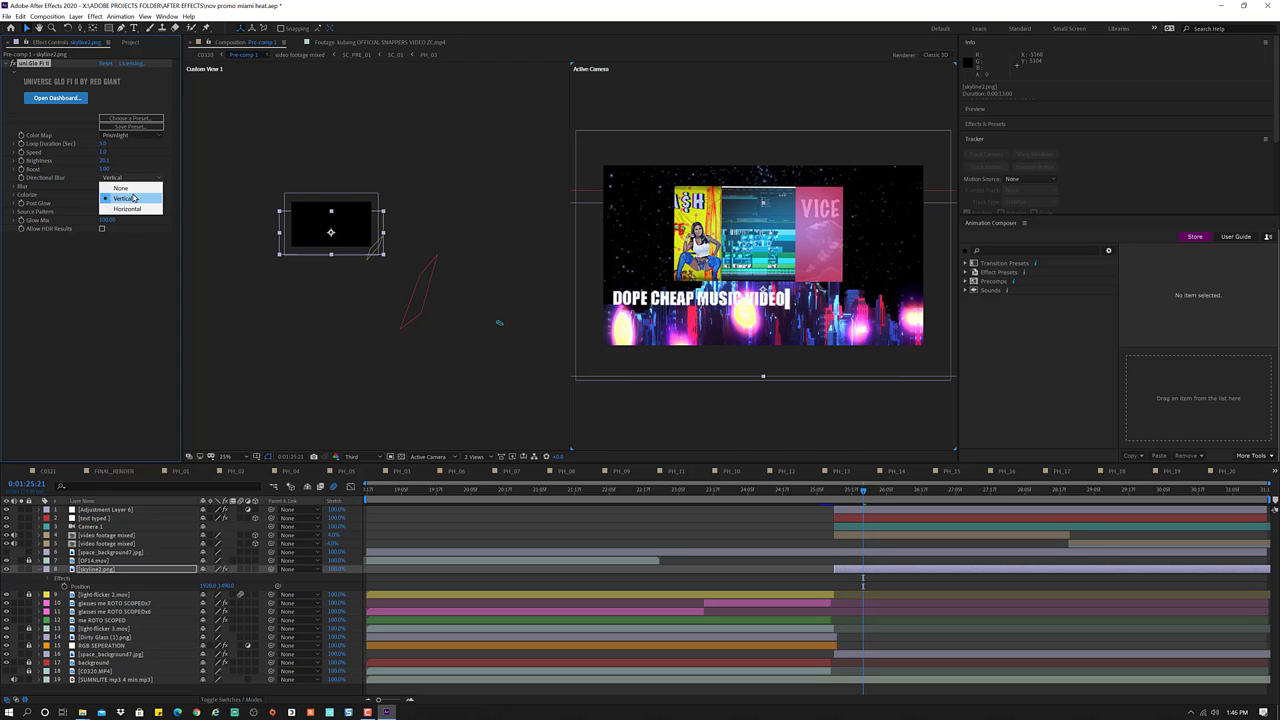
{"action": "left_click", "coordinate": [139, 208]}
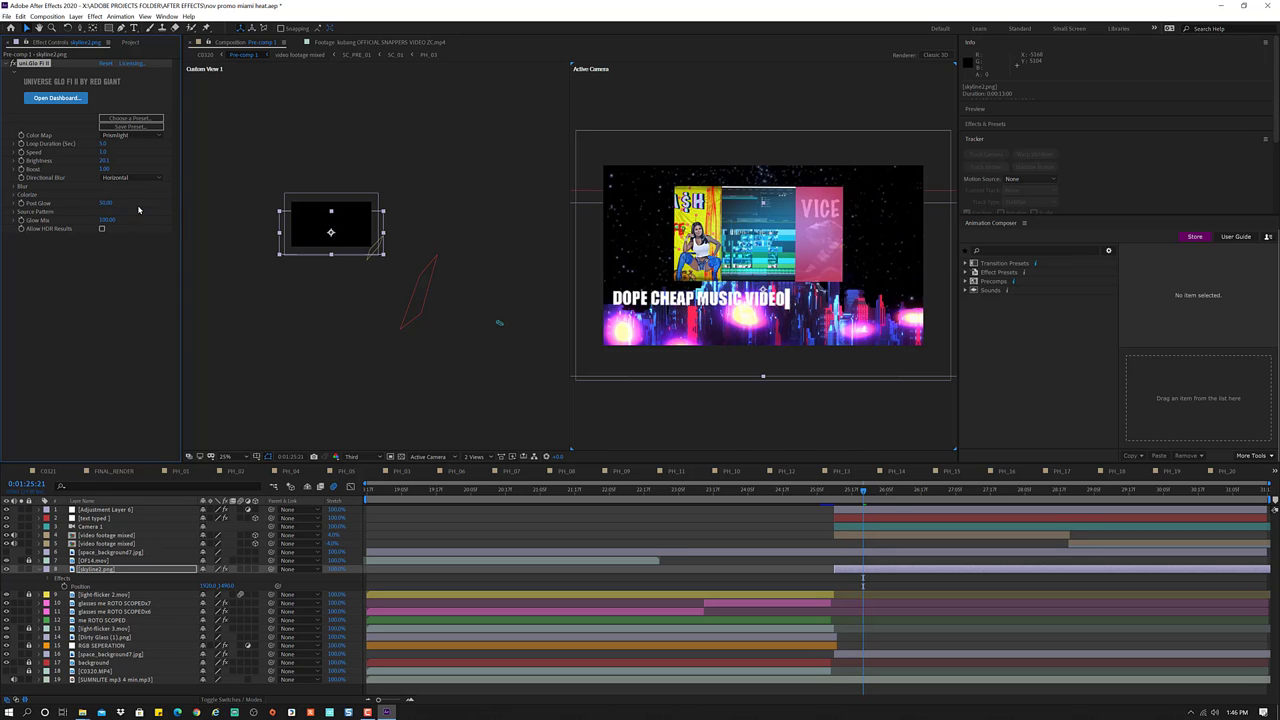
{"action": "left_click", "coordinate": [130, 177]}
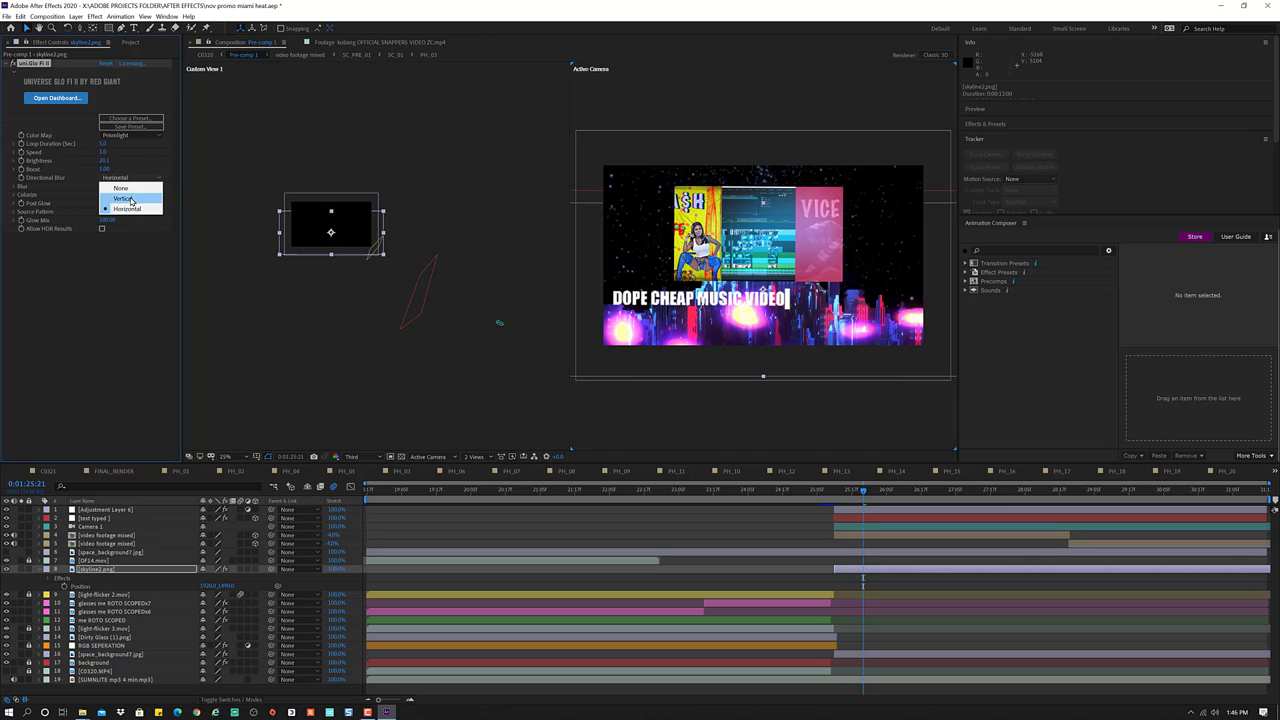
{"action": "left_click", "coordinate": [125, 196]}
{"action": "left_click_drag", "start_coordinate": [105, 204], "coordinate": [140, 204]}
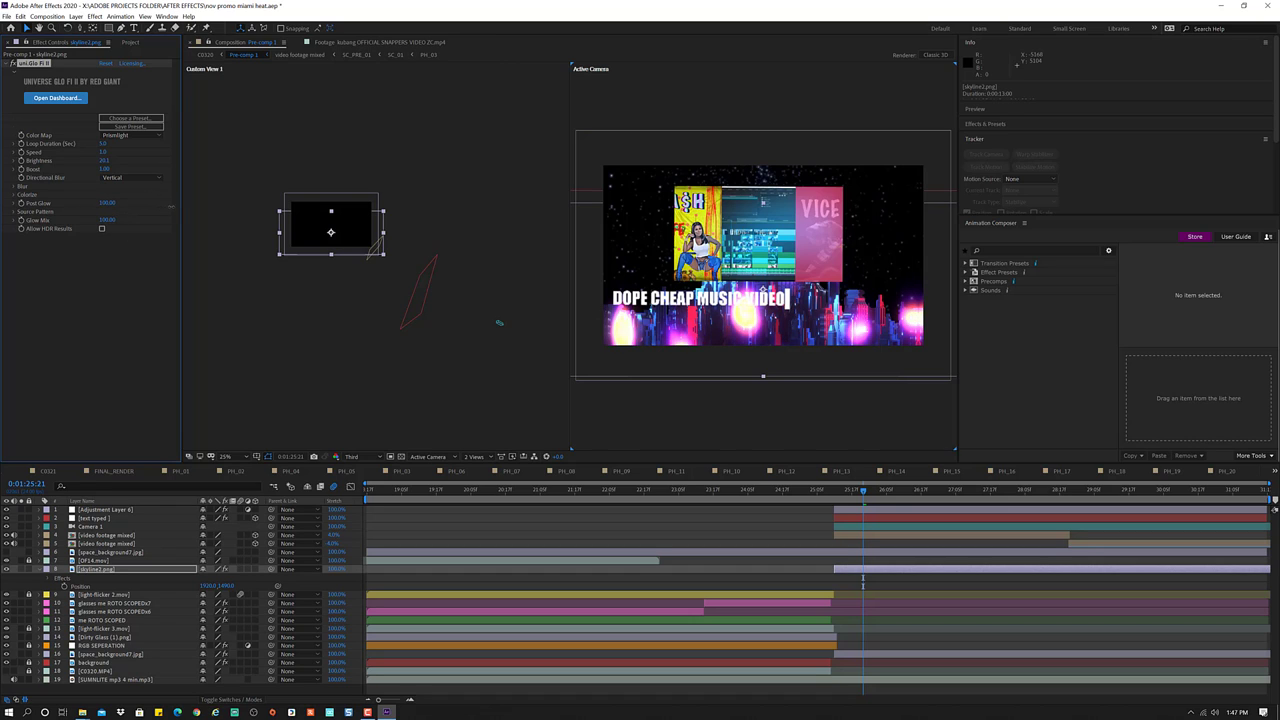
{"action": "left_click_drag", "start_coordinate": [106, 219], "coordinate": [90, 219]}
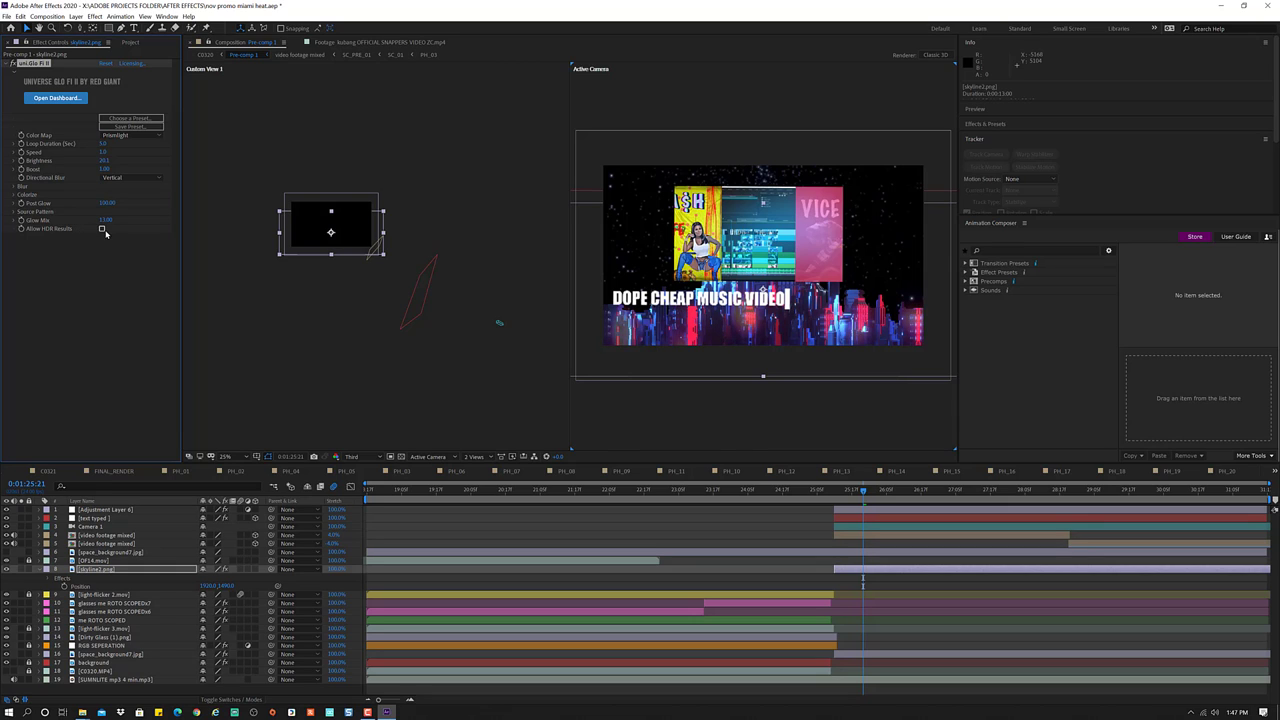
{"action": "left_click", "coordinate": [102, 231]}
{"action": "left_click_drag", "start_coordinate": [100, 161], "coordinate": [130, 167]}
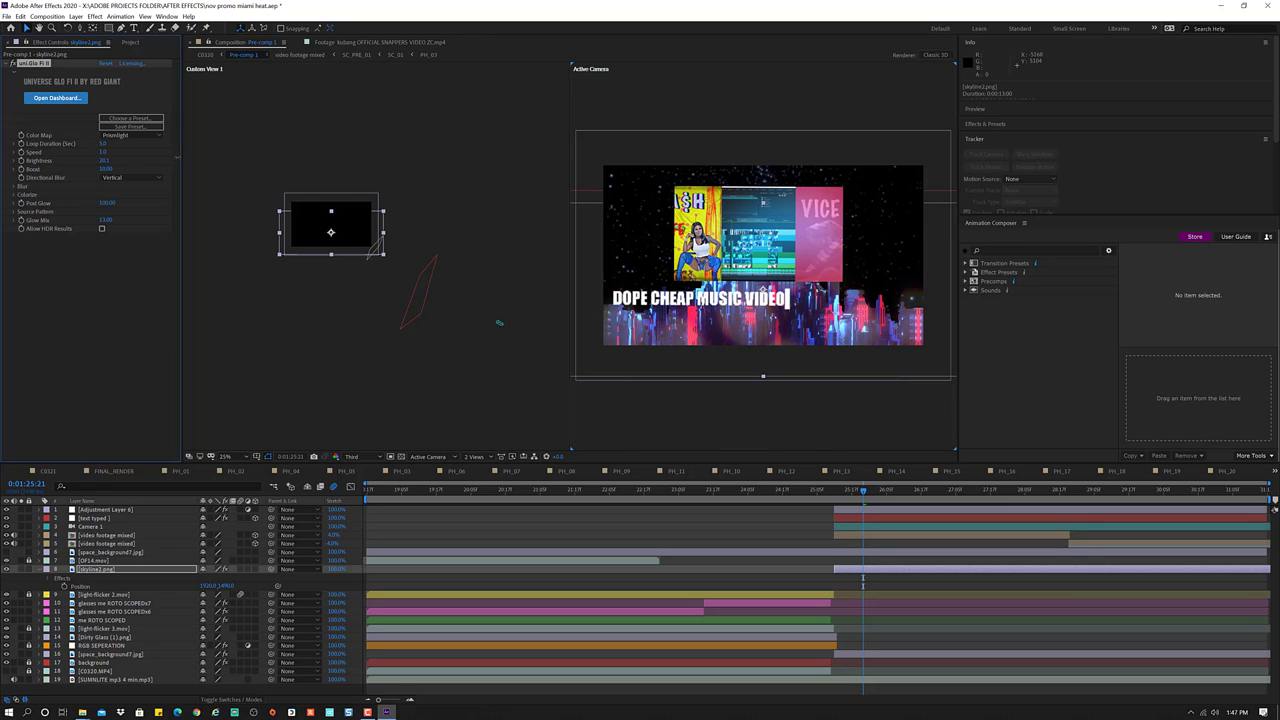
- Set Glow Mix to 14, then delete the uni.Glo Fi II effect from skyline2.png
{"action": "left_click", "coordinate": [14, 197]}
{"action": "left_click", "coordinate": [14, 197]}
{"action": "left_click_drag", "start_coordinate": [105, 220], "coordinate": [121, 218]}
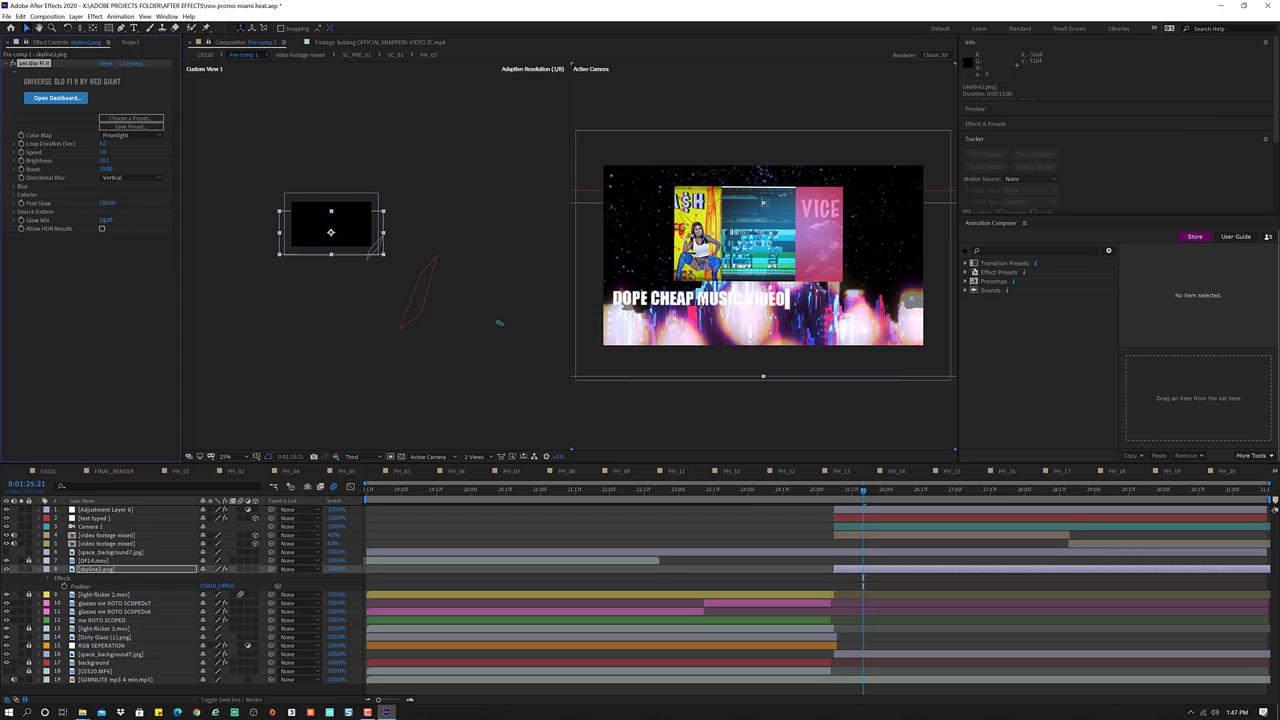
{"action": "type", "text": "14"}
{"action": "key", "text": "Return"}
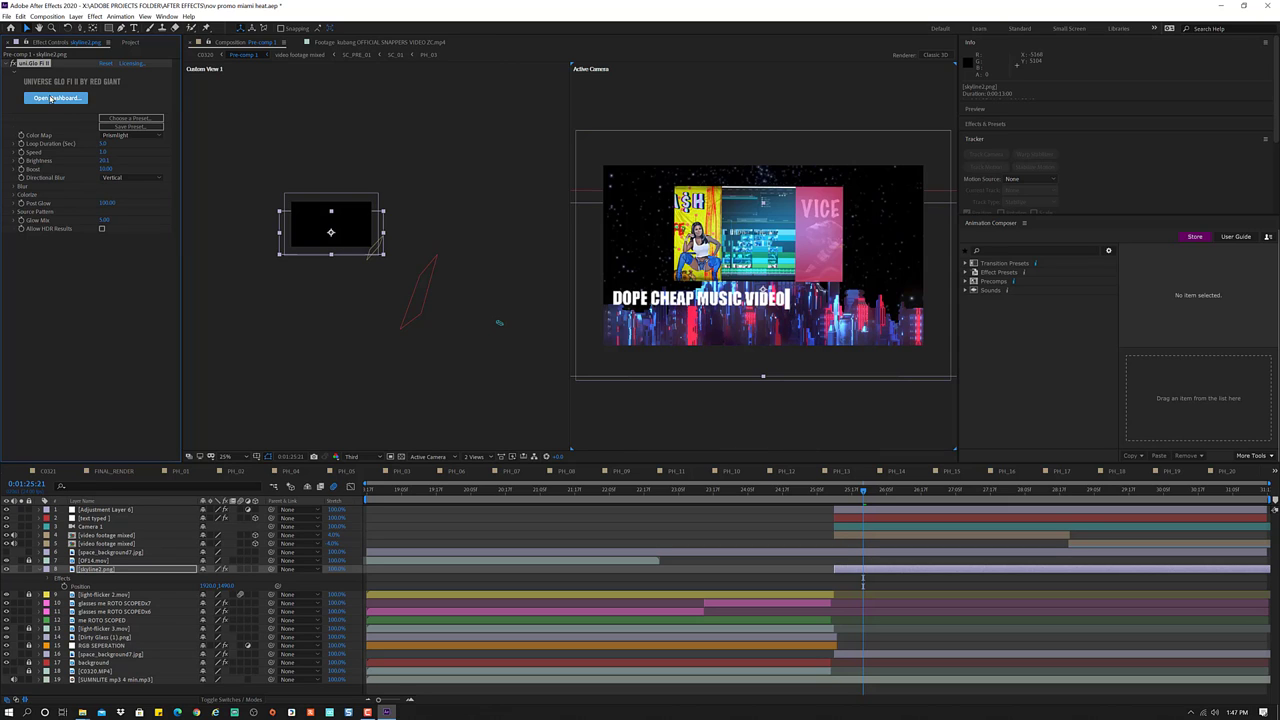
{"action": "key", "text": "Delete"}
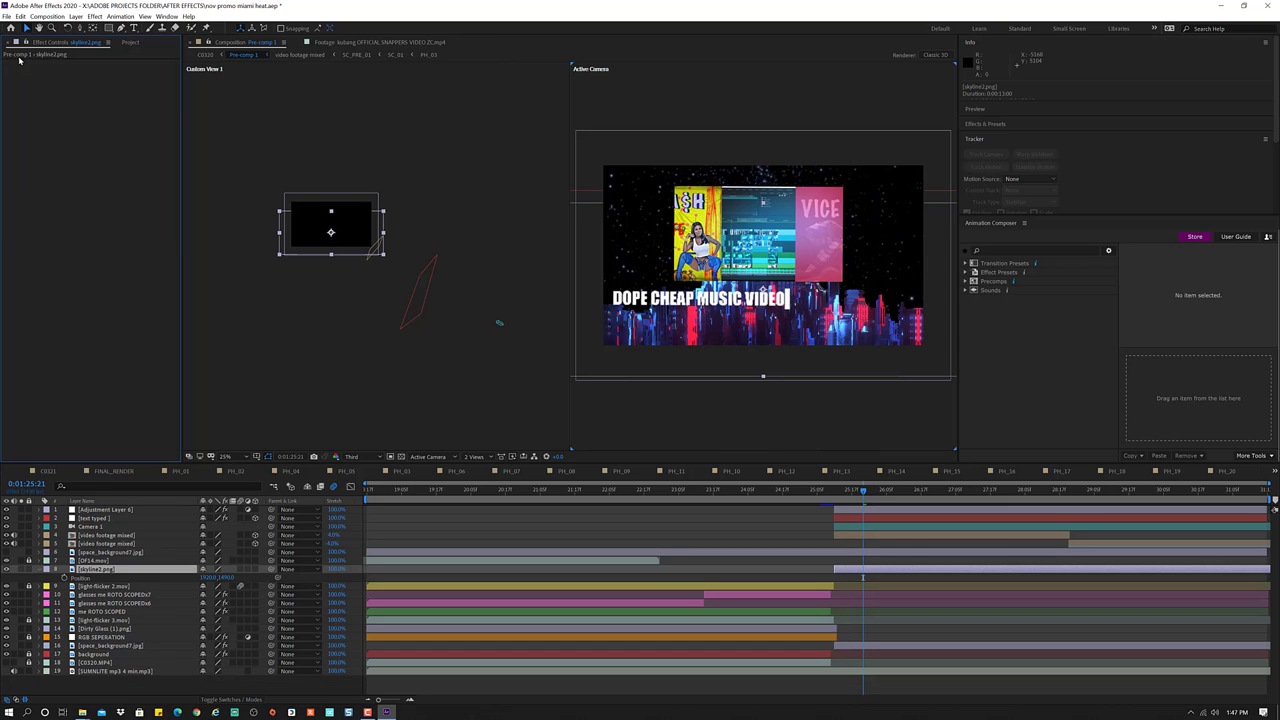
- Apply uni.Chromatic Glow to skyline2.png, adjust its Threshold, and toggle Show Threshold on and off
{"action": "left_click", "coordinate": [94, 16]}
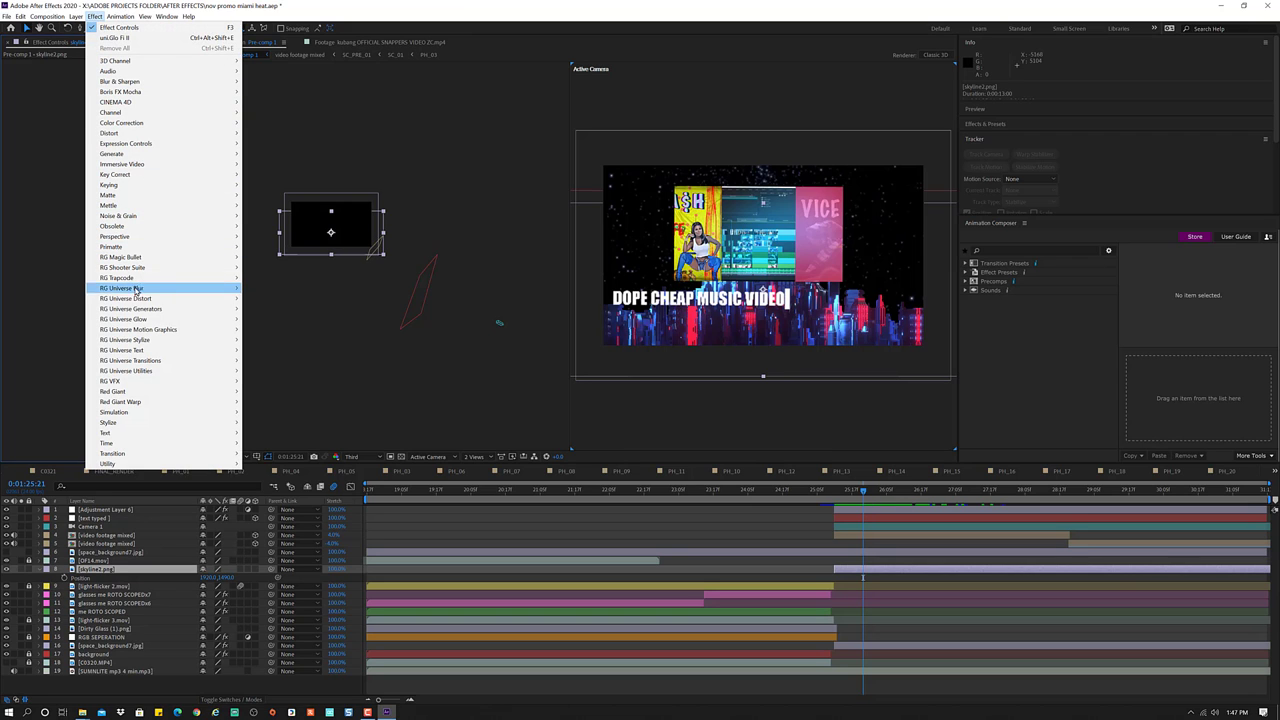
{"action": "mouse_move", "coordinate": [157, 278]}
{"action": "mouse_move", "coordinate": [163, 320]}
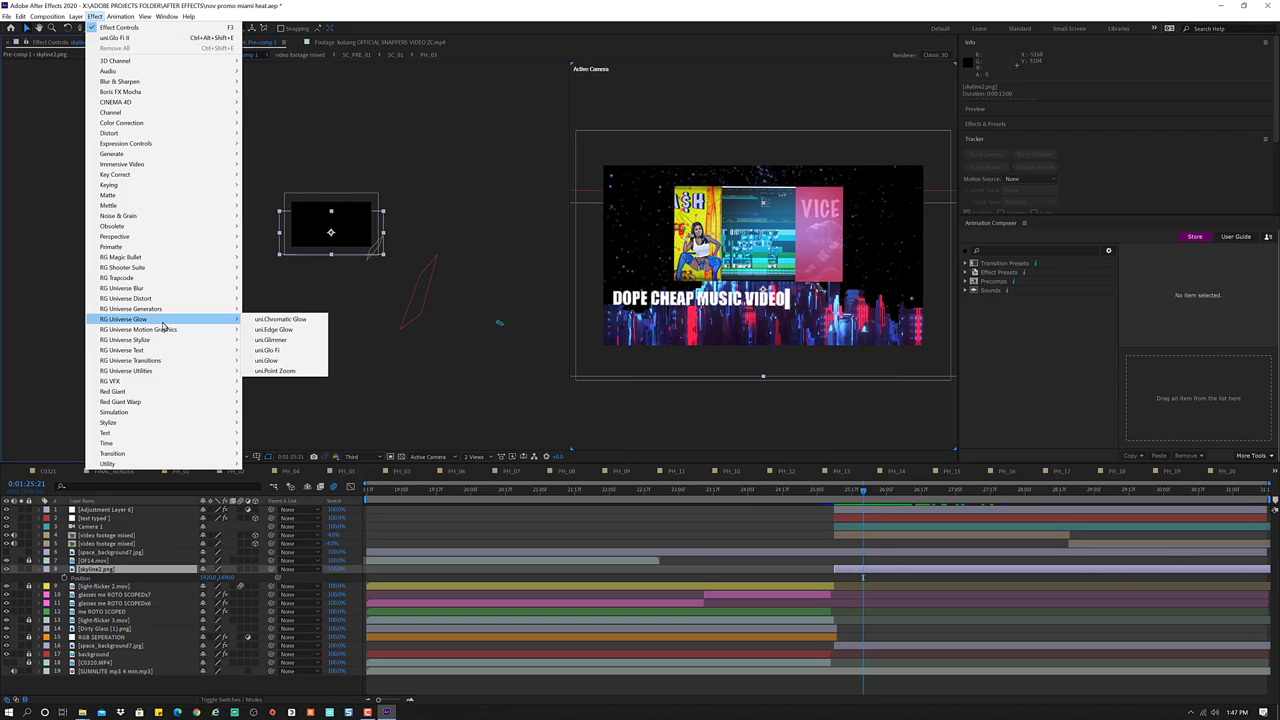
{"action": "left_click", "coordinate": [312, 319]}
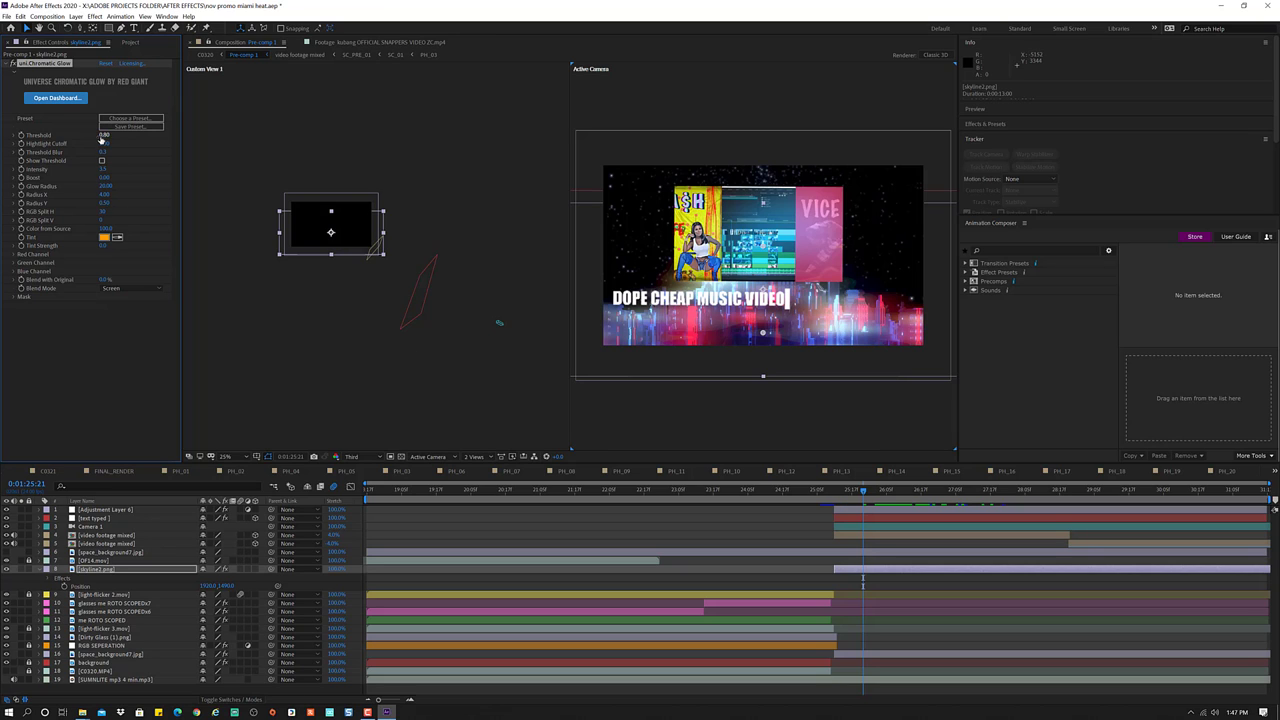
{"action": "left_click_drag", "start_coordinate": [104, 134], "coordinate": [112, 134]}
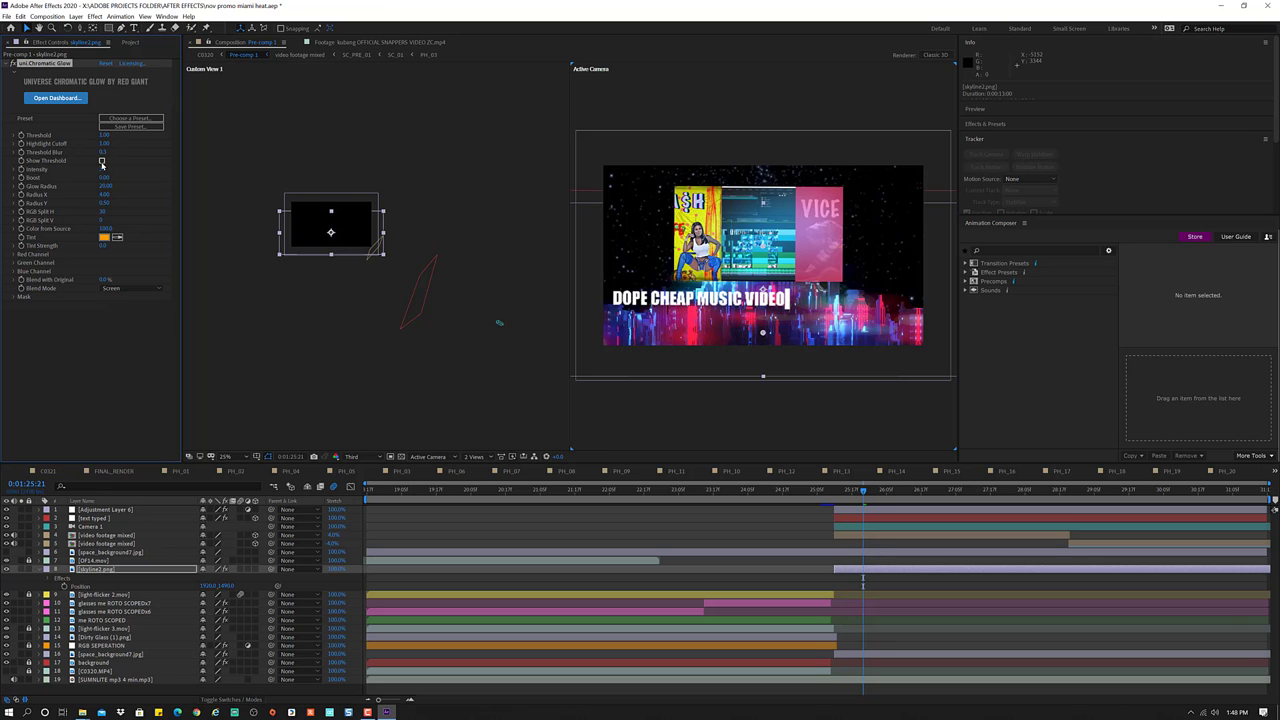
{"action": "left_click", "coordinate": [101, 161]}
{"action": "left_click", "coordinate": [101, 161]}
{"action": "left_click", "coordinate": [101, 161]}
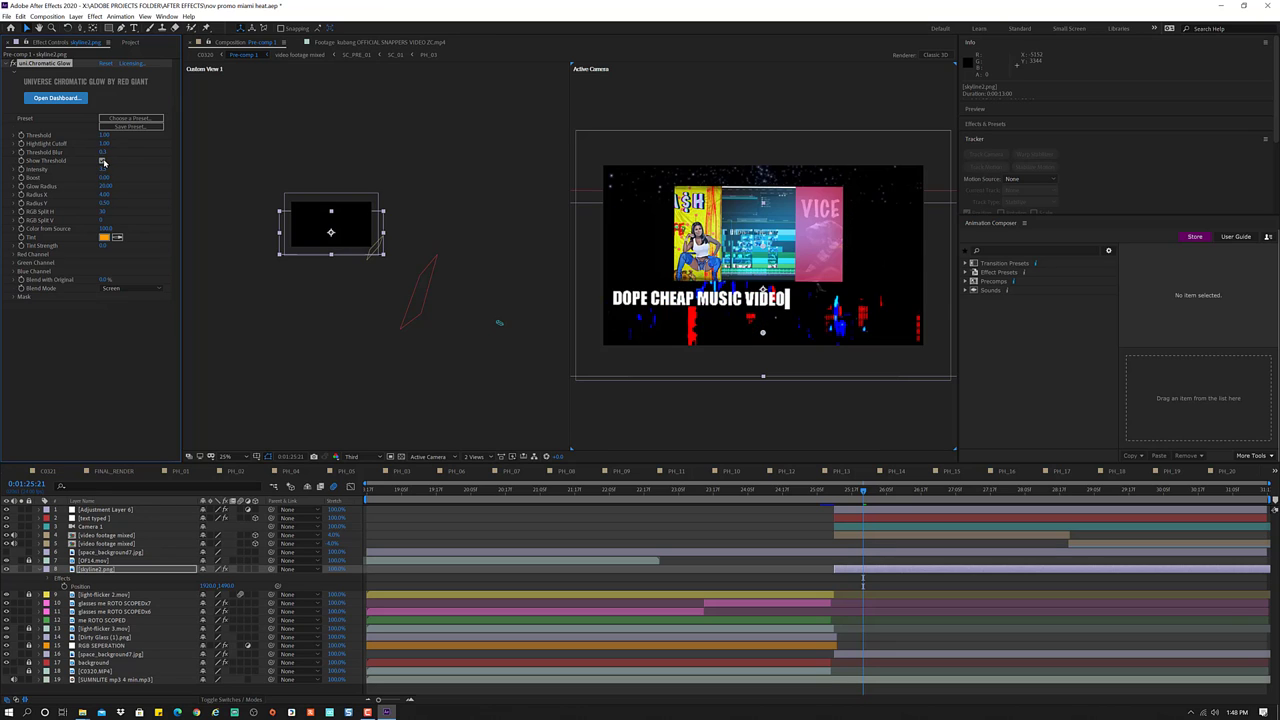
{"action": "left_click", "coordinate": [101, 161]}
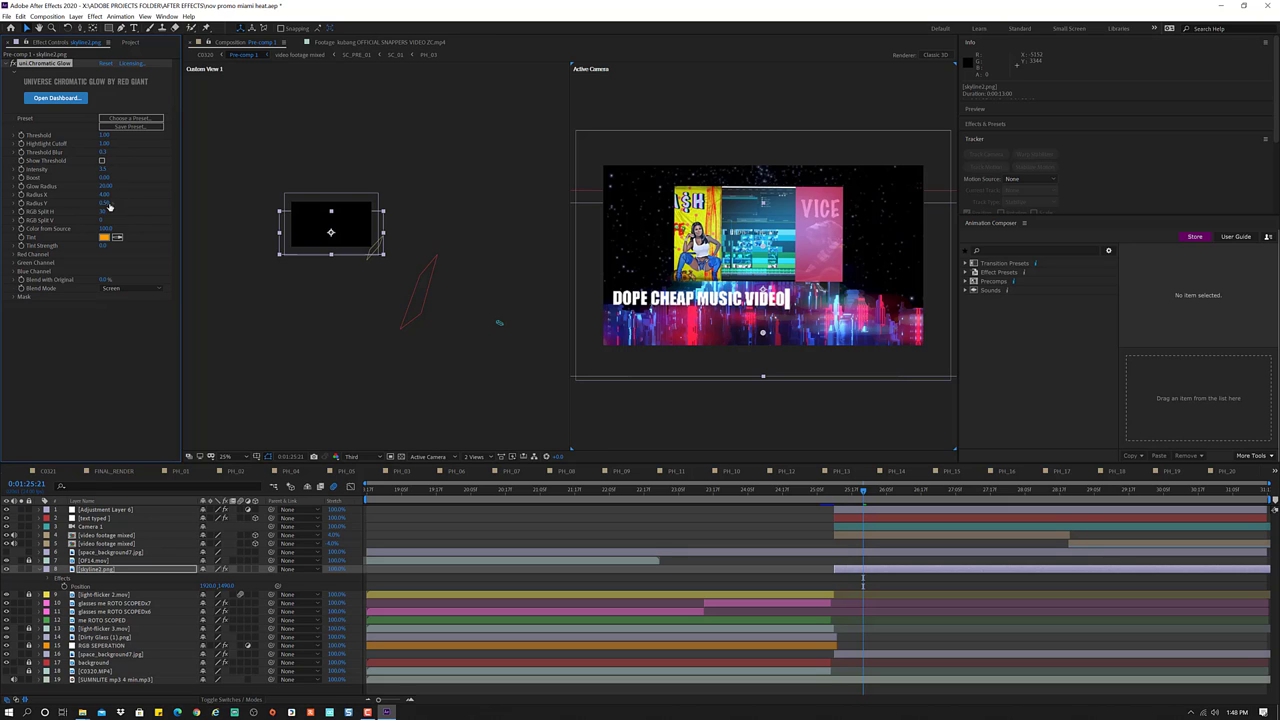
- Change the glow's Radius Y and lower Tint Strength to about 27
{"action": "mouse_move", "coordinate": [105, 203]}
{"action": "left_mouse_down"}
{"action": "mouse_move", "coordinate": [86, 207]}
{"action": "mouse_move", "coordinate": [118, 211]}
{"action": "mouse_move", "coordinate": [102, 219]}
{"action": "mouse_move", "coordinate": [170, 211]}
{"action": "mouse_move", "coordinate": [120, 243]}
{"action": "left_mouse_up"}
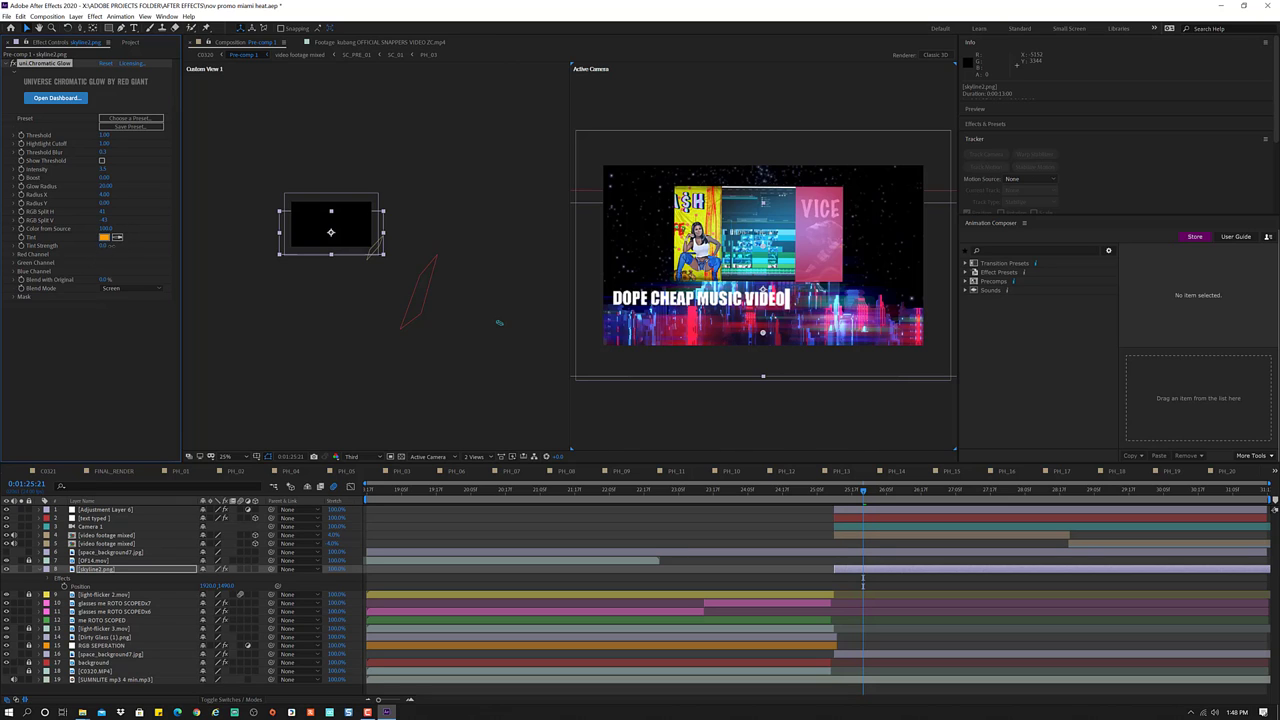
{"action": "left_click_drag", "start_coordinate": [106, 245], "coordinate": [144, 237]}
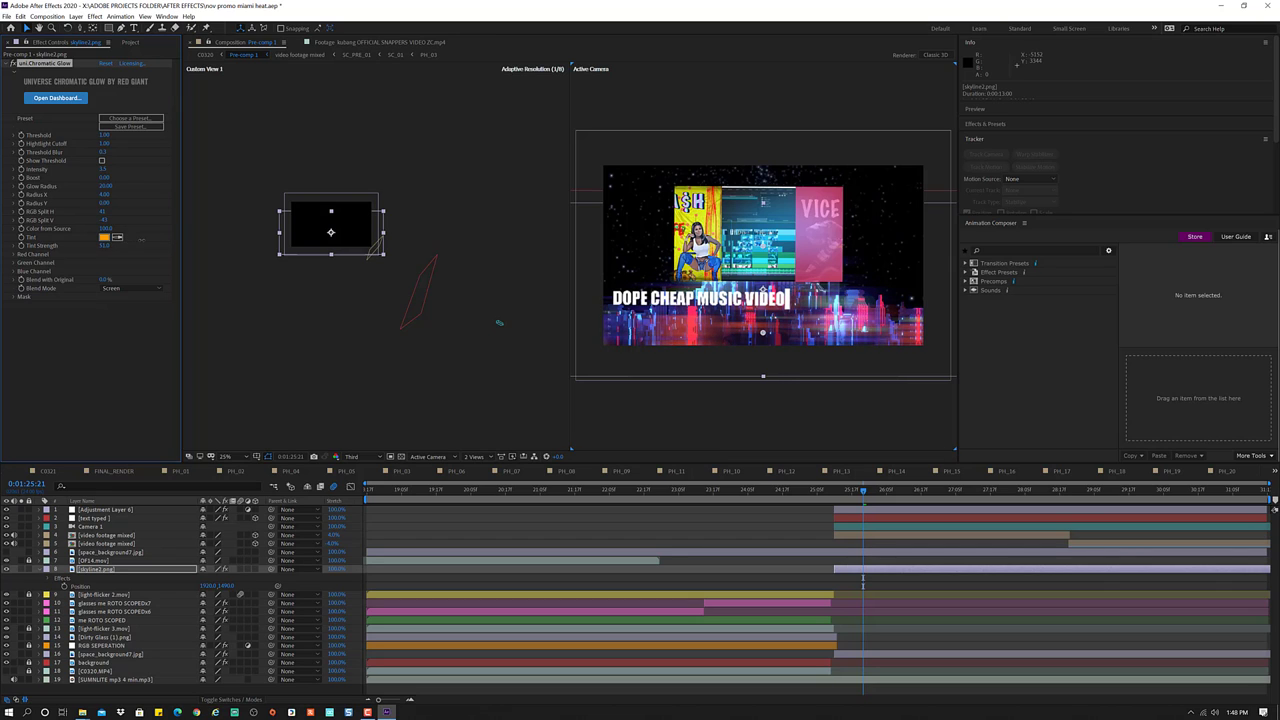
{"action": "left_click_drag", "start_coordinate": [126, 244], "coordinate": [130, 244]}
- Set the skyline's uni.Chromatic Glow blend mode to Normal
{"action": "left_click", "coordinate": [125, 288]}
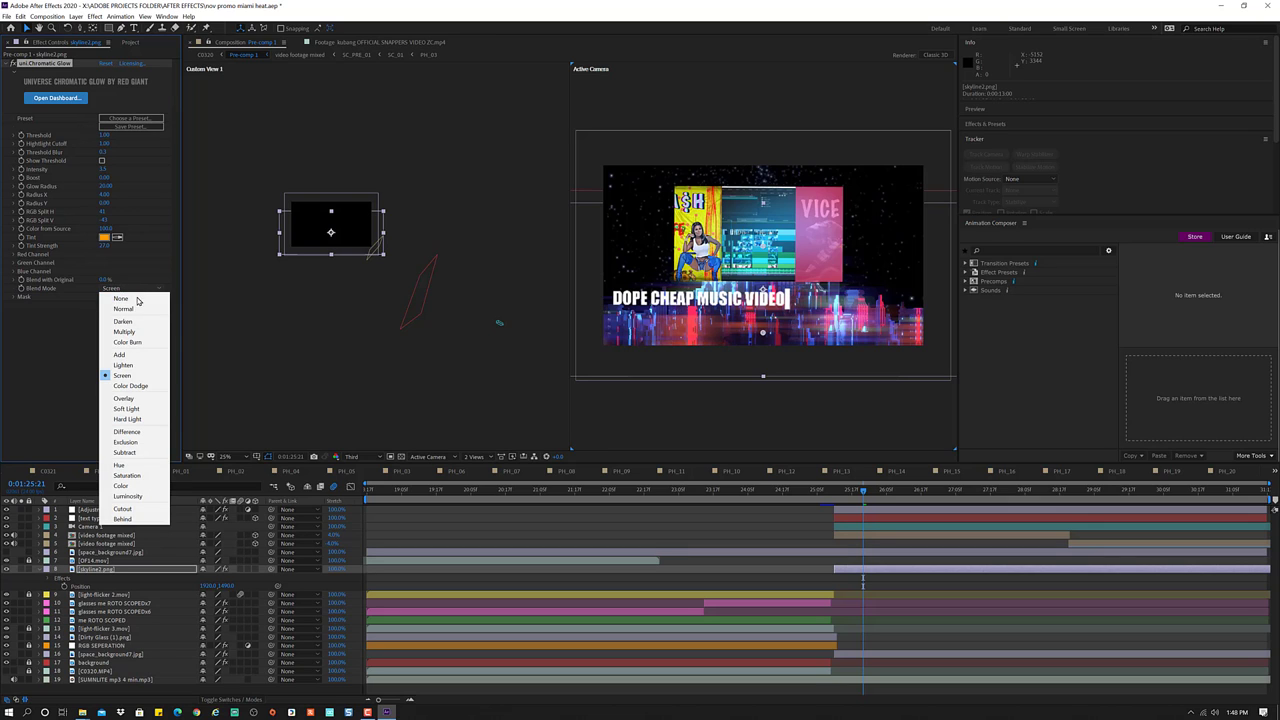
{"action": "left_click", "coordinate": [124, 309]}
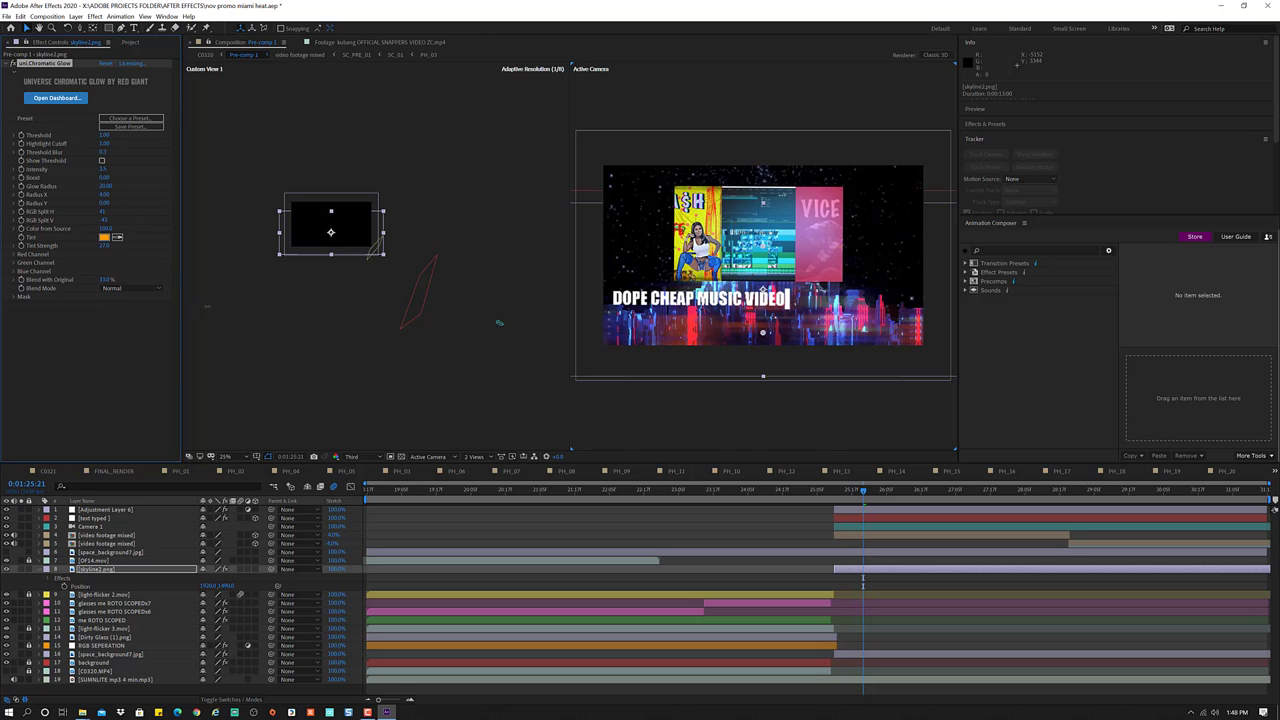
{"action": "left_click", "coordinate": [499, 322]}
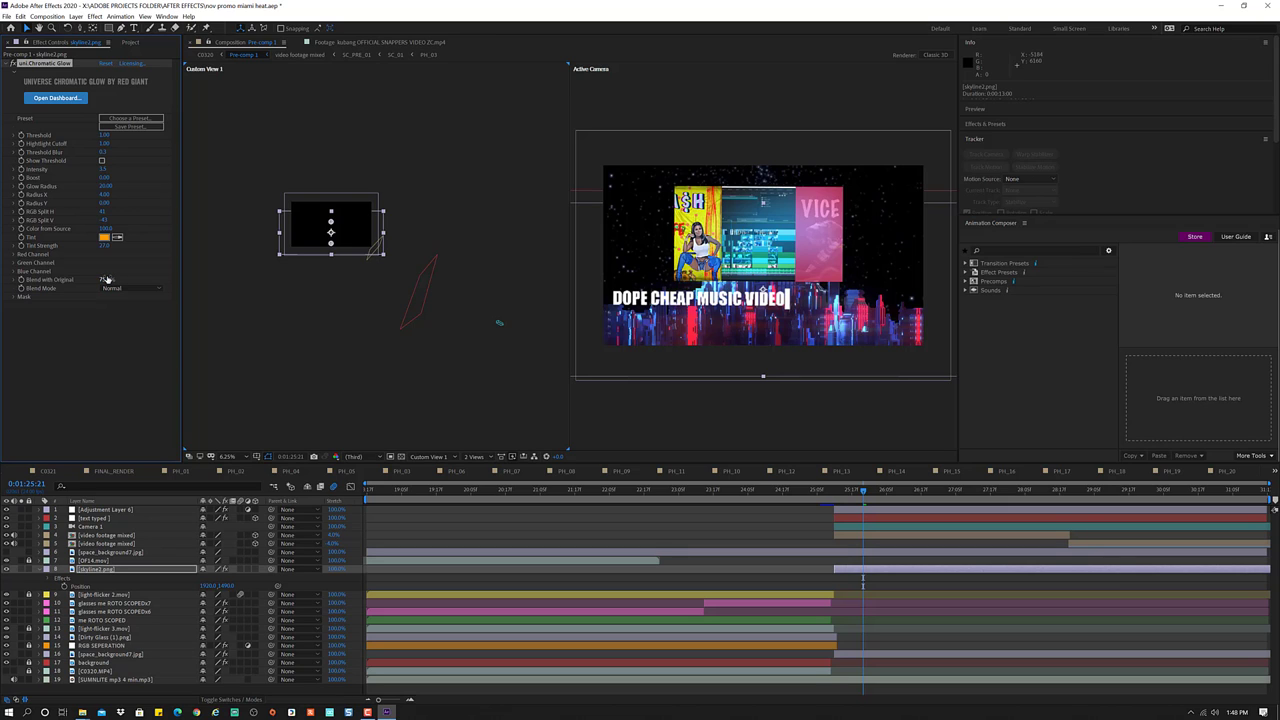
- Drive the glow's Blend with Original with a random(25,7) expression
{"action": "left_click", "coordinate": [106, 280]}
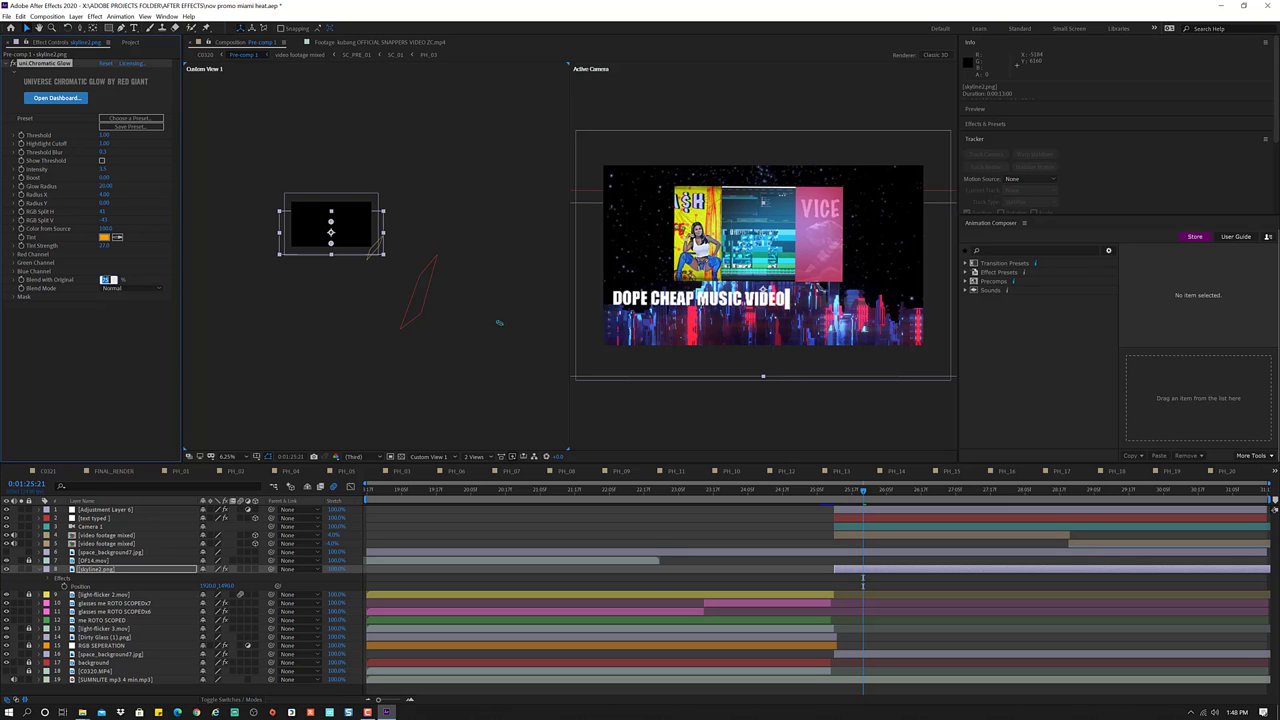
{"action": "left_click", "coordinate": [21, 281], "text": "alt"}
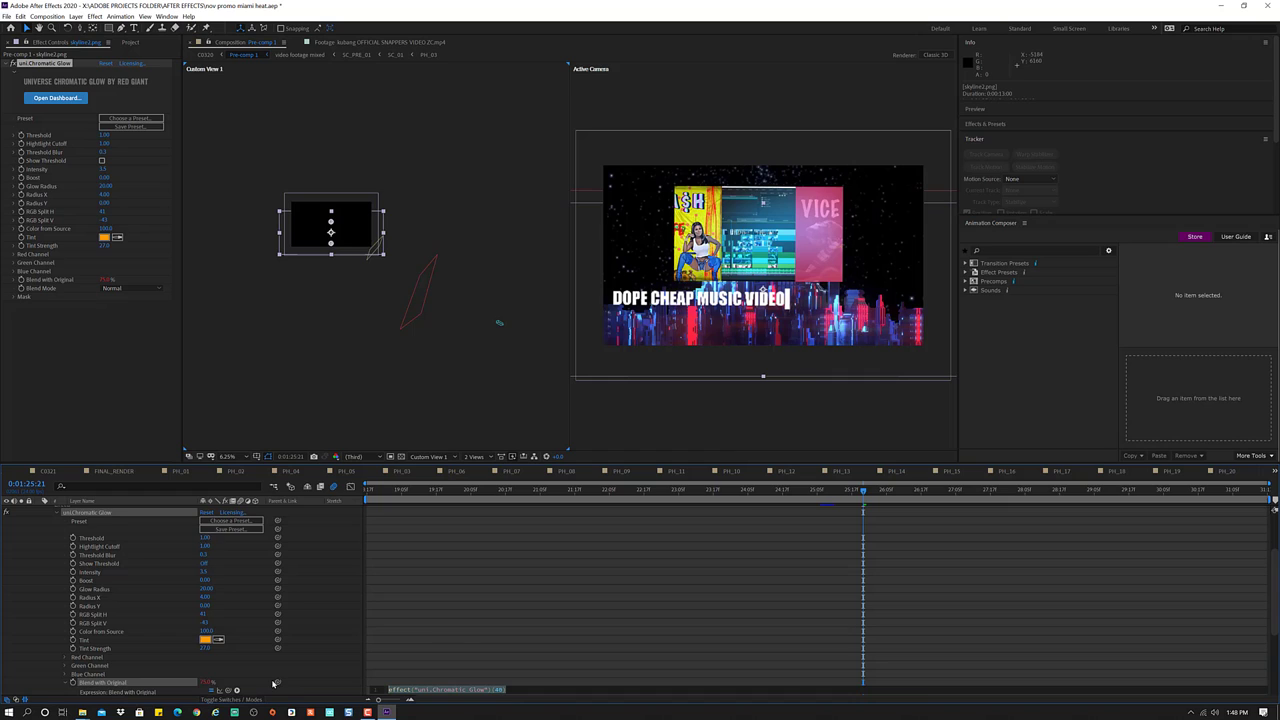
{"action": "scroll", "coordinate": [335, 666], "scroll_direction": "down", "scroll_amount": 2}
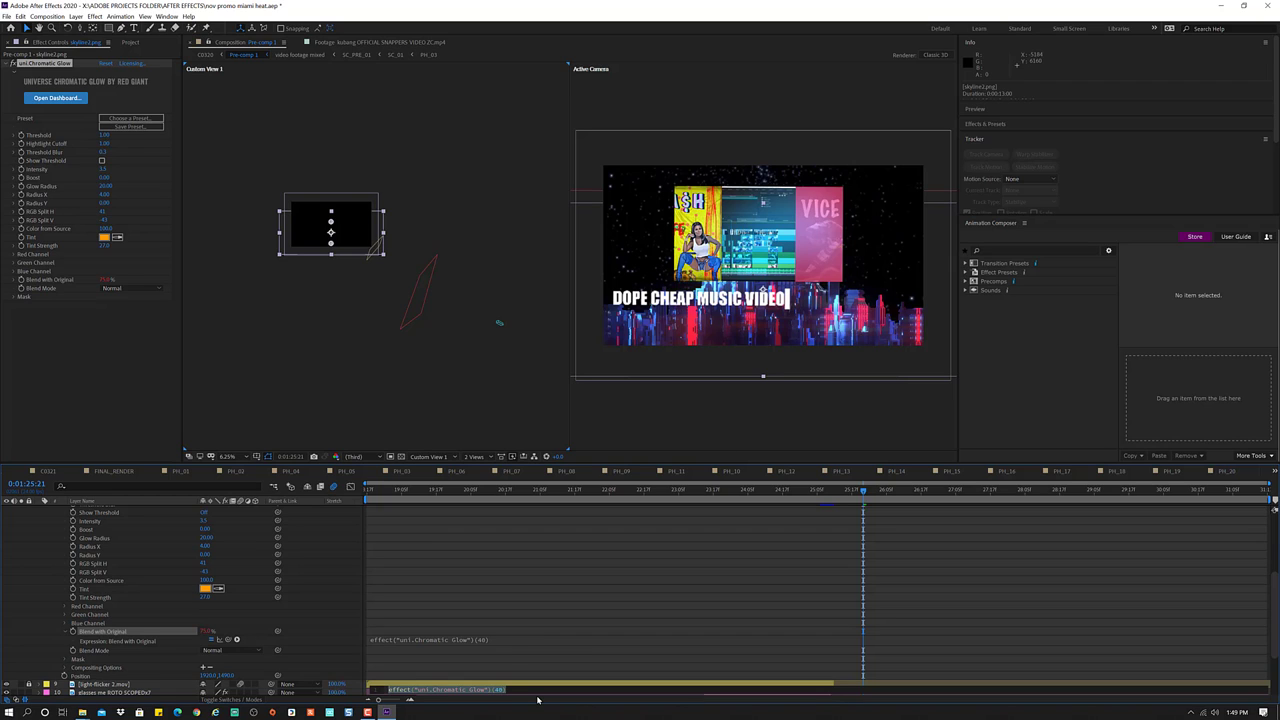
{"action": "type", "text": "ran"}
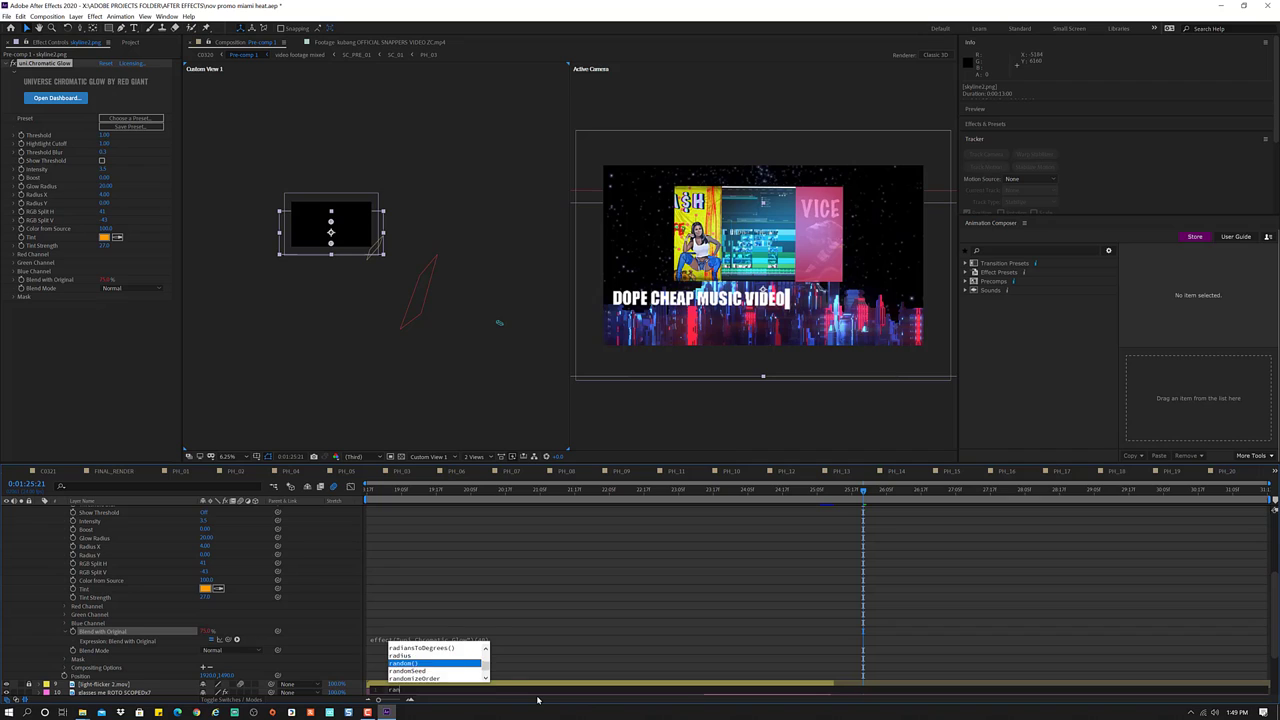
{"action": "type", "text": "do"}
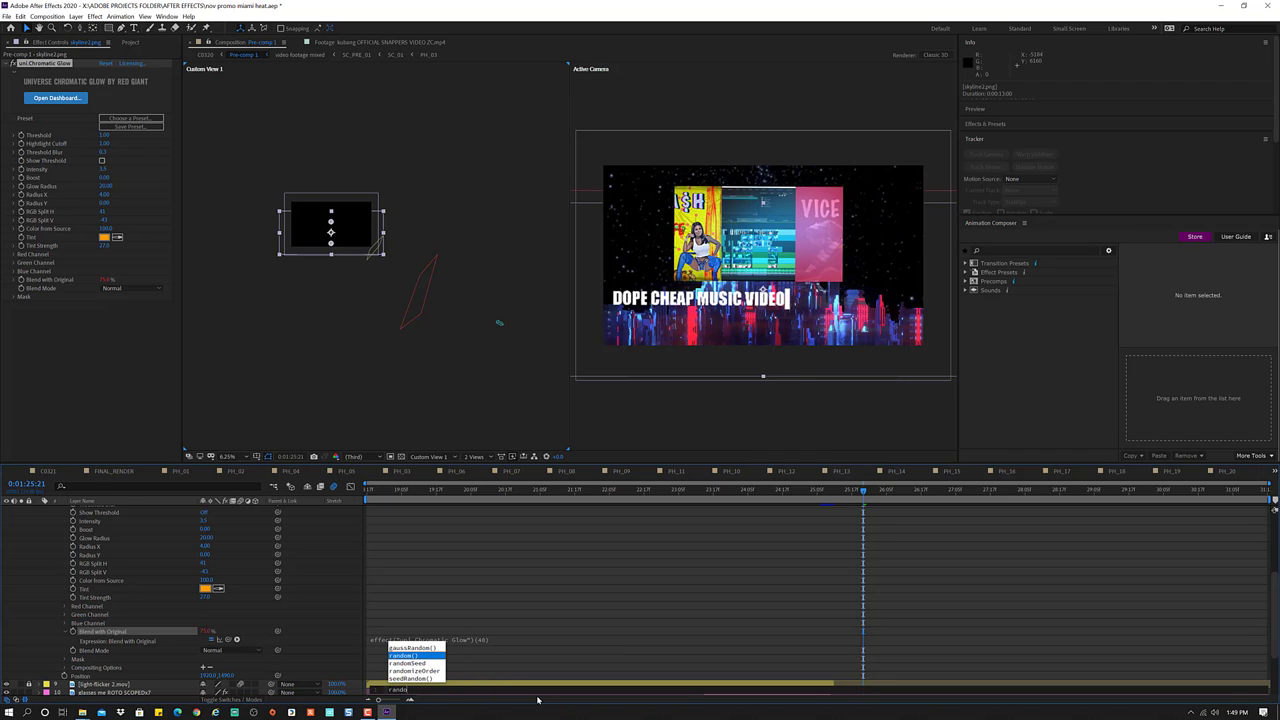
{"action": "key", "text": "Return"}
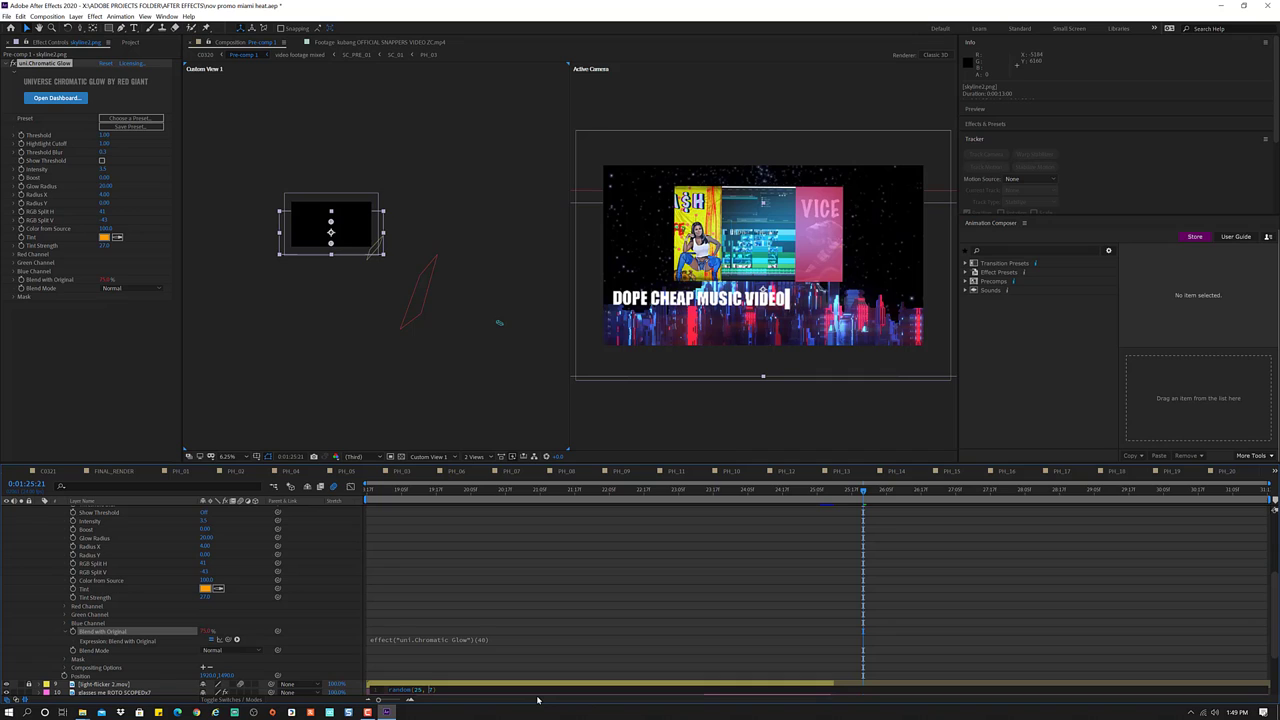
{"action": "left_click", "coordinate": [541, 640]}
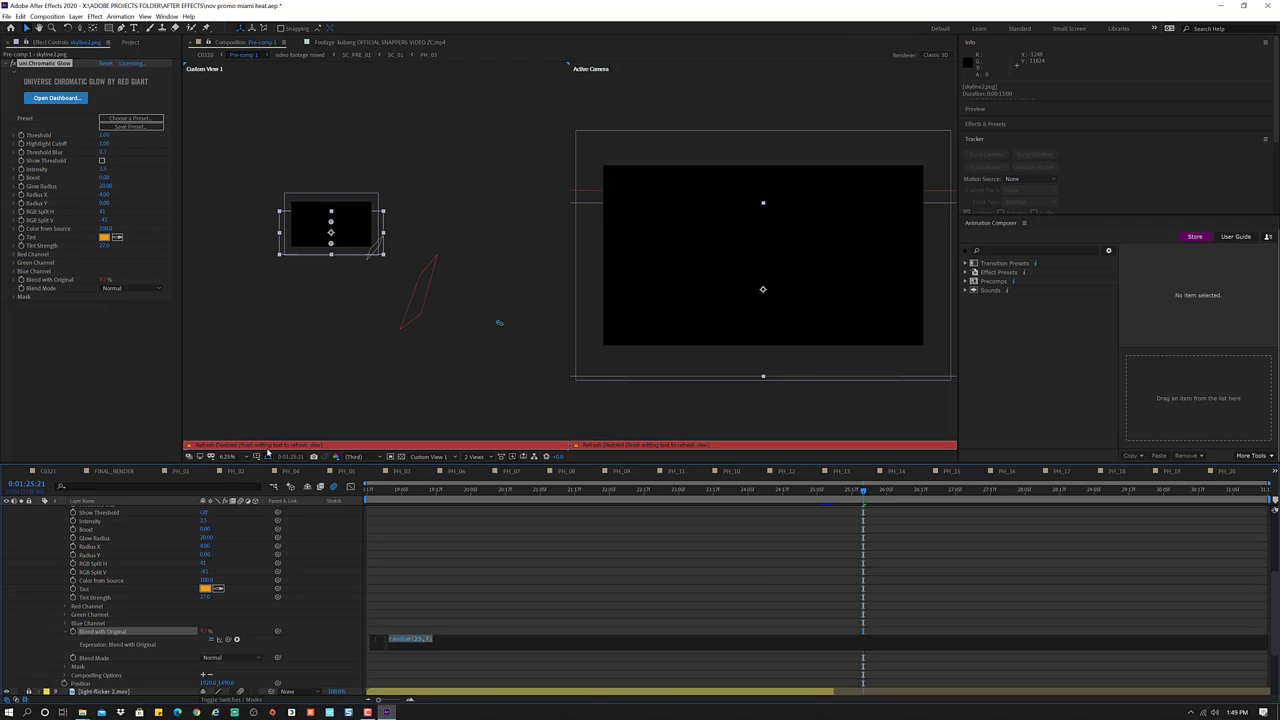
{"action": "scroll", "coordinate": [288, 597], "scroll_direction": "up", "scroll_amount": 3}
{"action": "left_click", "coordinate": [314, 580]}
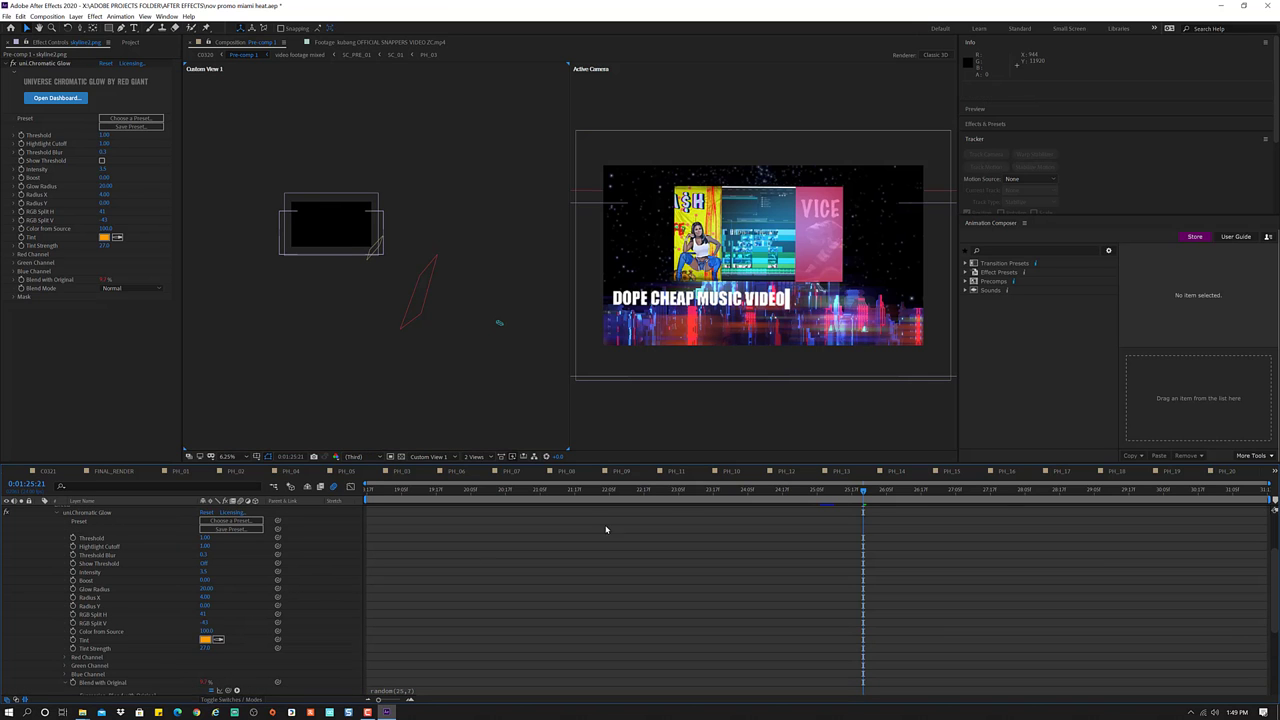
- Scrub and play the title section to preview the flickering skyline glow, collapsing uni.Chromatic Glow
{"action": "mouse_move", "coordinate": [840, 491]}
{"action": "left_mouse_down"}
{"action": "mouse_move", "coordinate": [1006, 493]}
{"action": "mouse_move", "coordinate": [995, 506]}
{"action": "mouse_move", "coordinate": [914, 510]}
{"action": "mouse_move", "coordinate": [961, 518]}
{"action": "left_mouse_up"}
{"action": "key", "text": "space"}
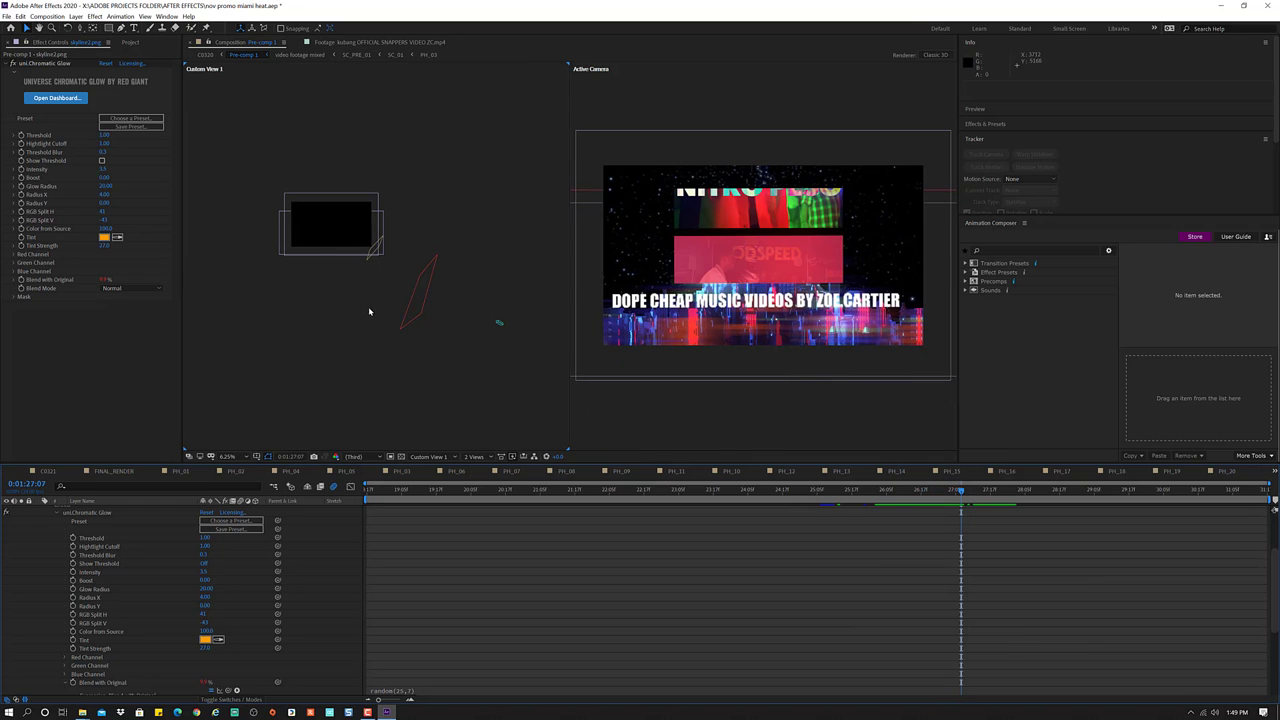
{"action": "left_click", "coordinate": [8, 64]}
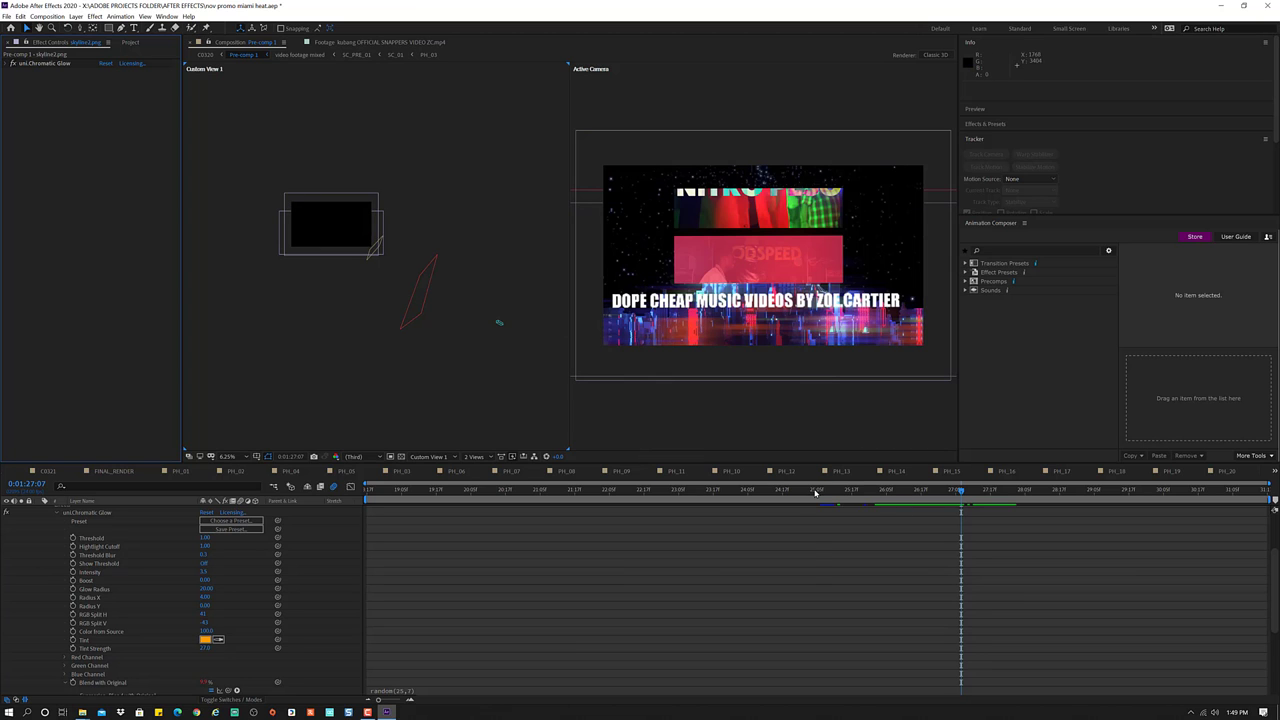
{"action": "left_click_drag", "start_coordinate": [815, 492], "coordinate": [969, 520]}
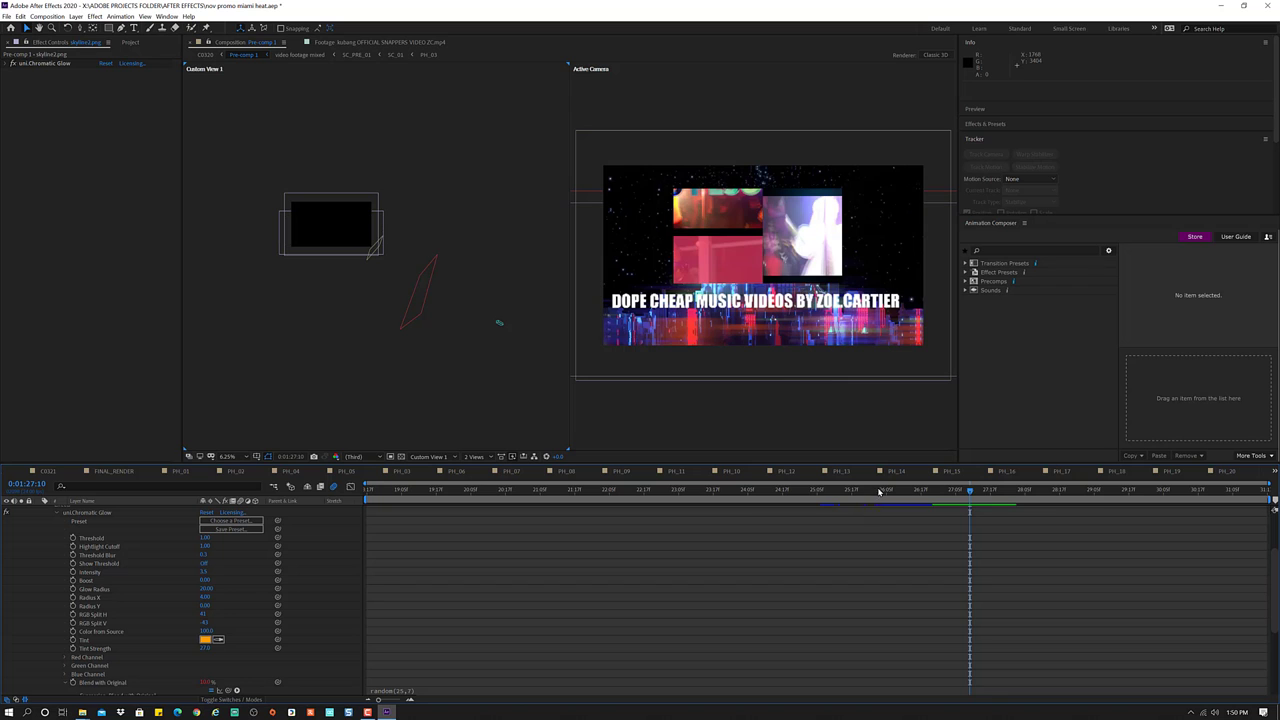
{"action": "mouse_move", "coordinate": [880, 491]}
{"action": "left_mouse_down"}
{"action": "mouse_move", "coordinate": [817, 504]}
{"action": "mouse_move", "coordinate": [979, 510]}
{"action": "left_mouse_up"}
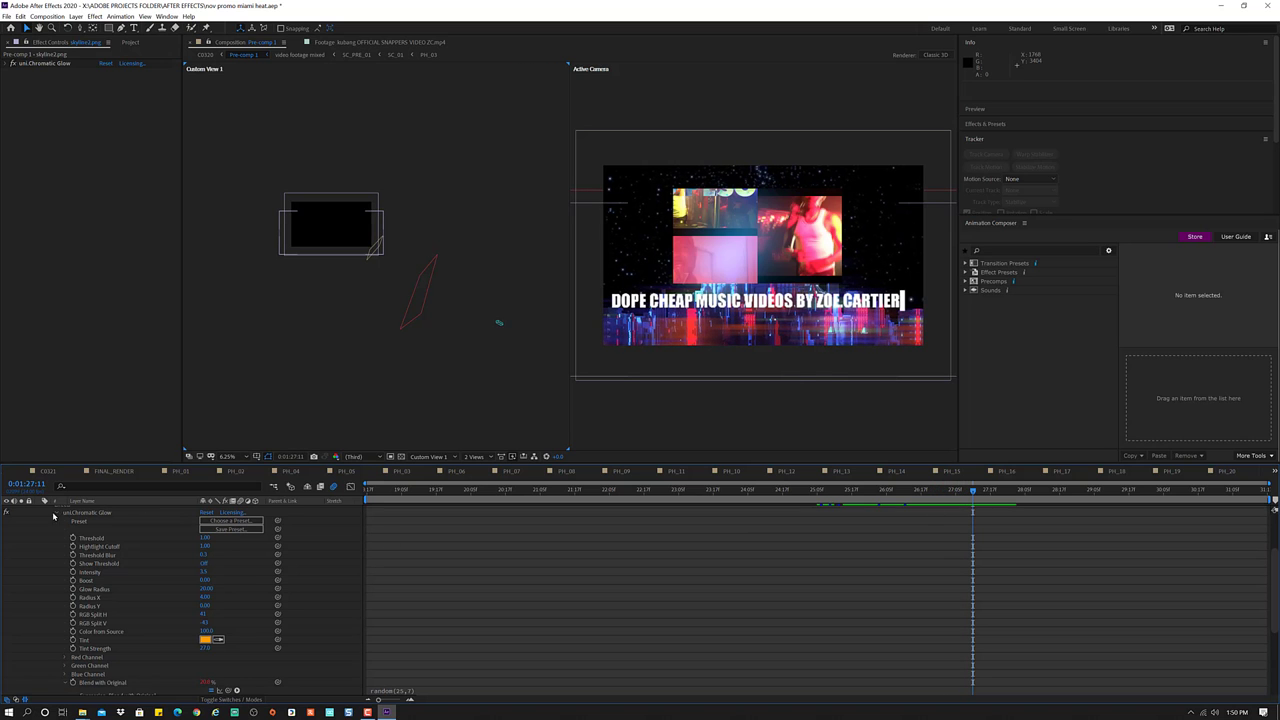
{"action": "scroll", "coordinate": [52, 530], "scroll_direction": "up", "scroll_amount": 2}
{"action": "scroll", "coordinate": [50, 550], "scroll_direction": "up", "scroll_amount": 2}
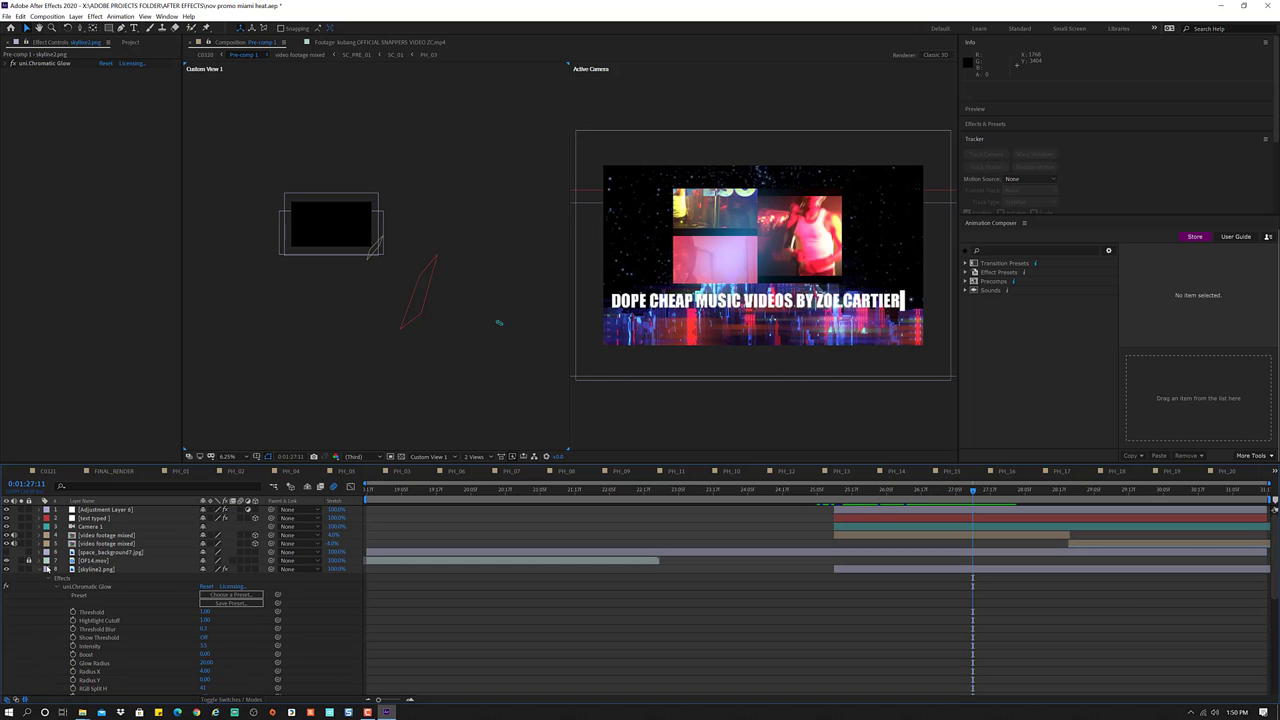
- Collapse skyline2.png's properties and scrub between 0:01:25:07 and 0:01:26
{"action": "left_click", "coordinate": [40, 572]}
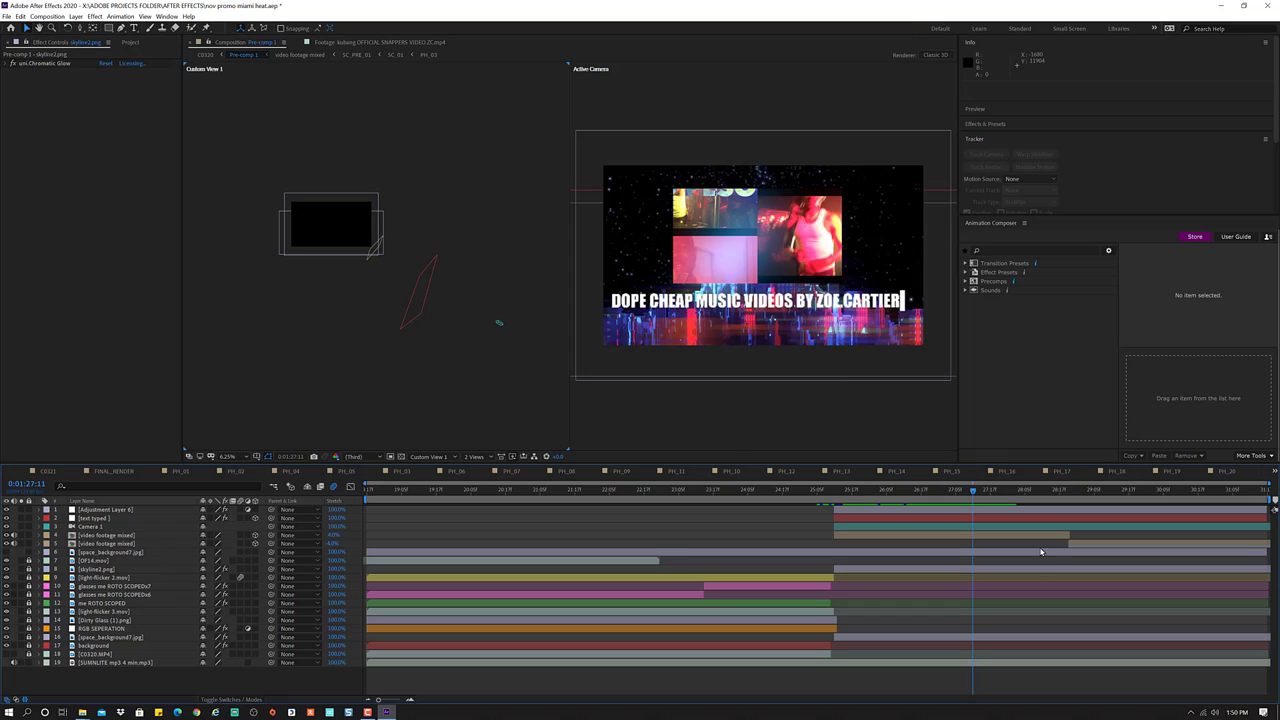
{"action": "left_click_drag", "start_coordinate": [878, 492], "coordinate": [832, 508]}
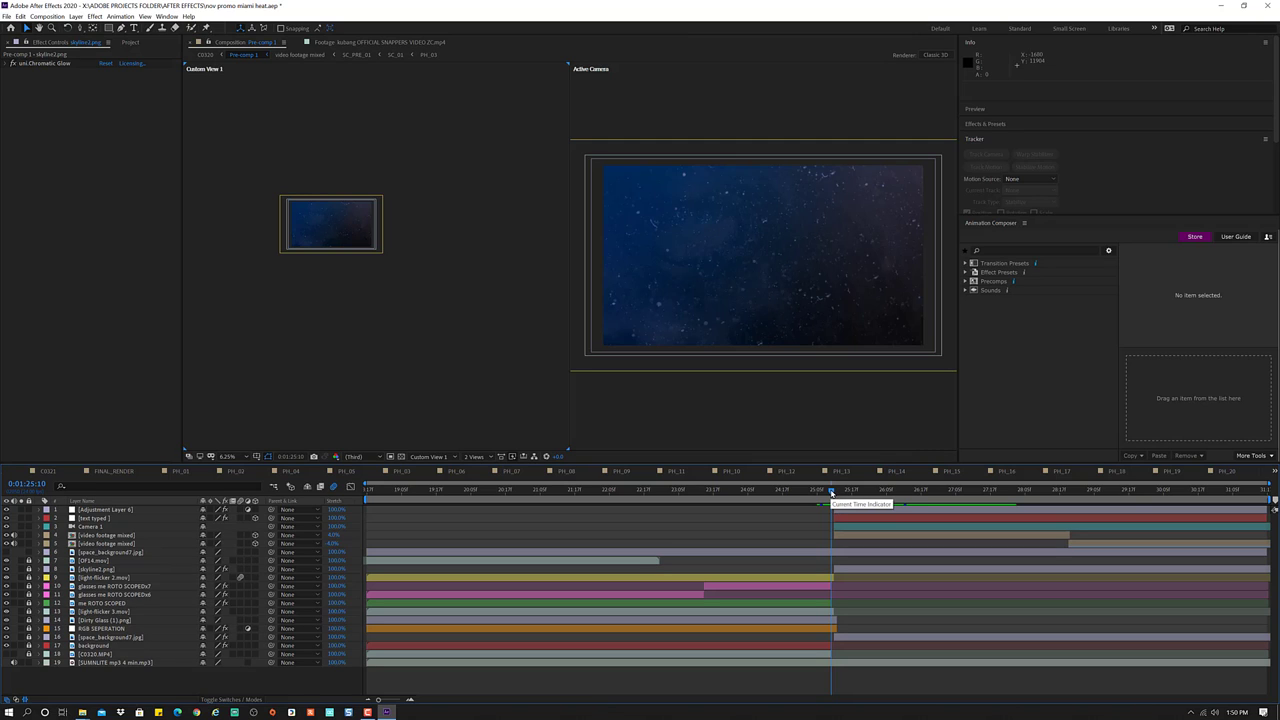
{"action": "left_click_drag", "start_coordinate": [831, 492], "coordinate": [889, 493]}
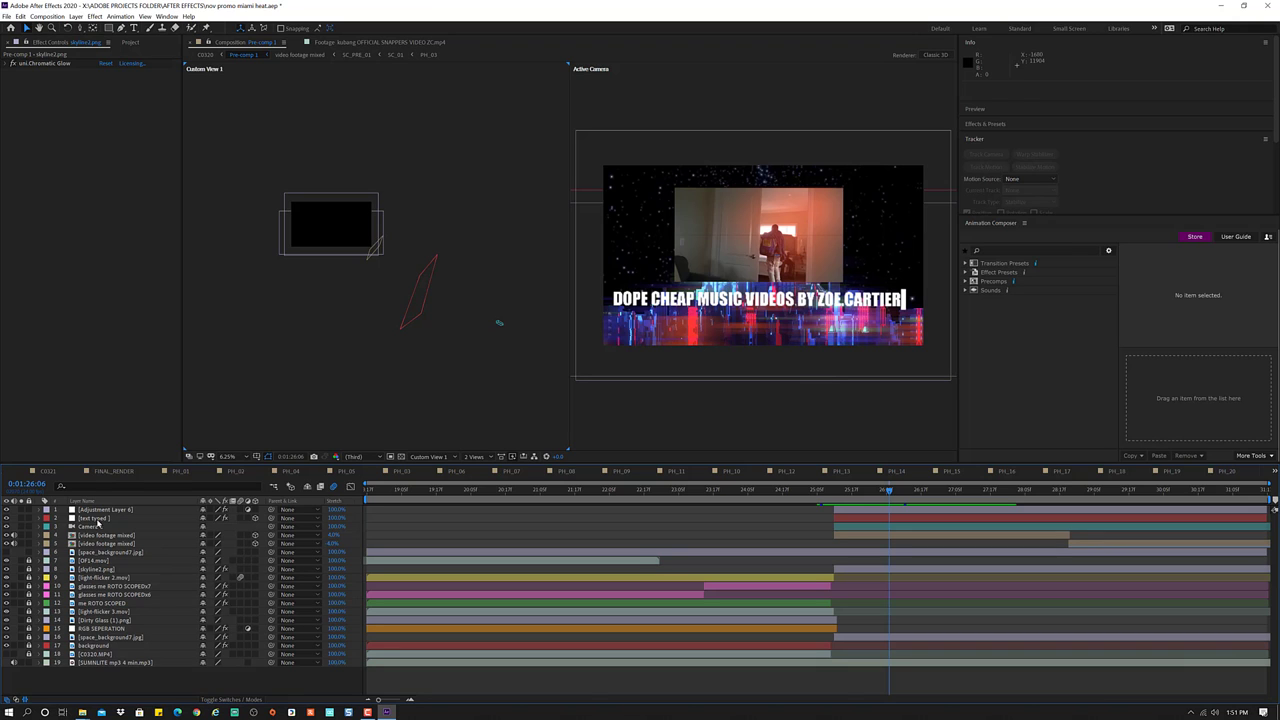
- Apply RG Universe Stylize's uni.AV Club to the text typed layer, ordered below uni.Type On
{"action": "left_click", "coordinate": [95, 518]}
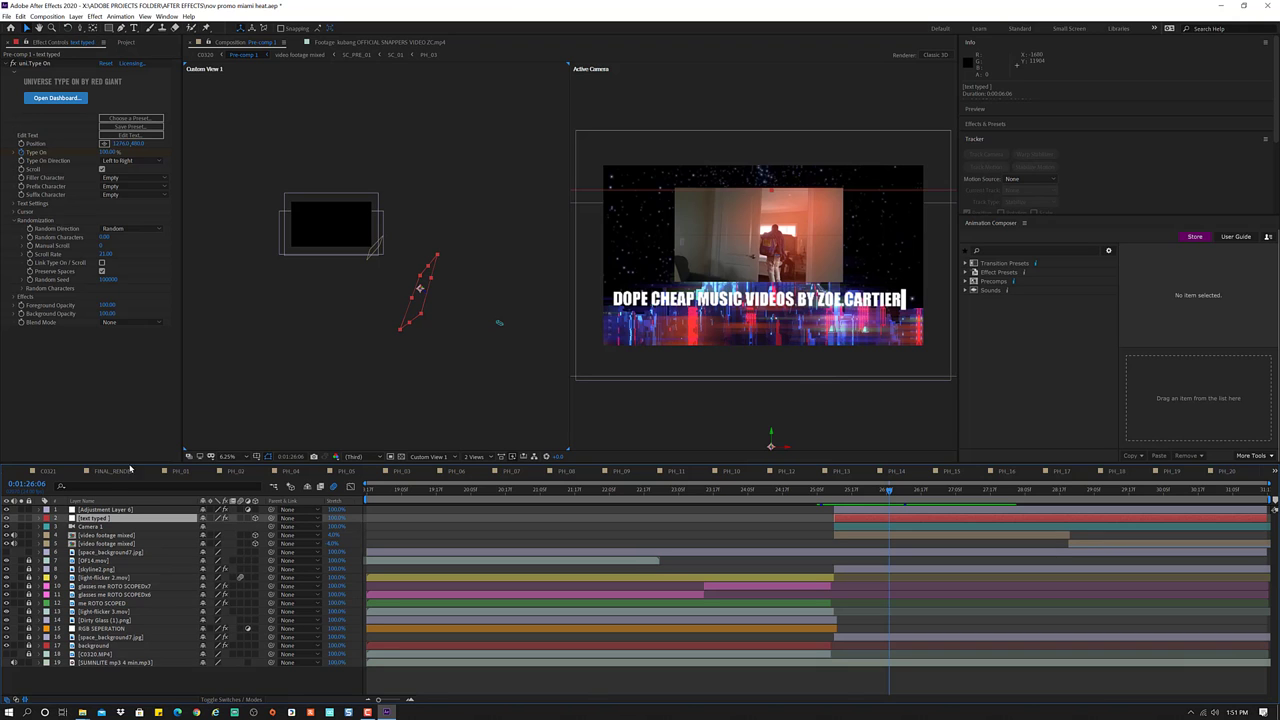
{"action": "left_click", "coordinate": [94, 16]}
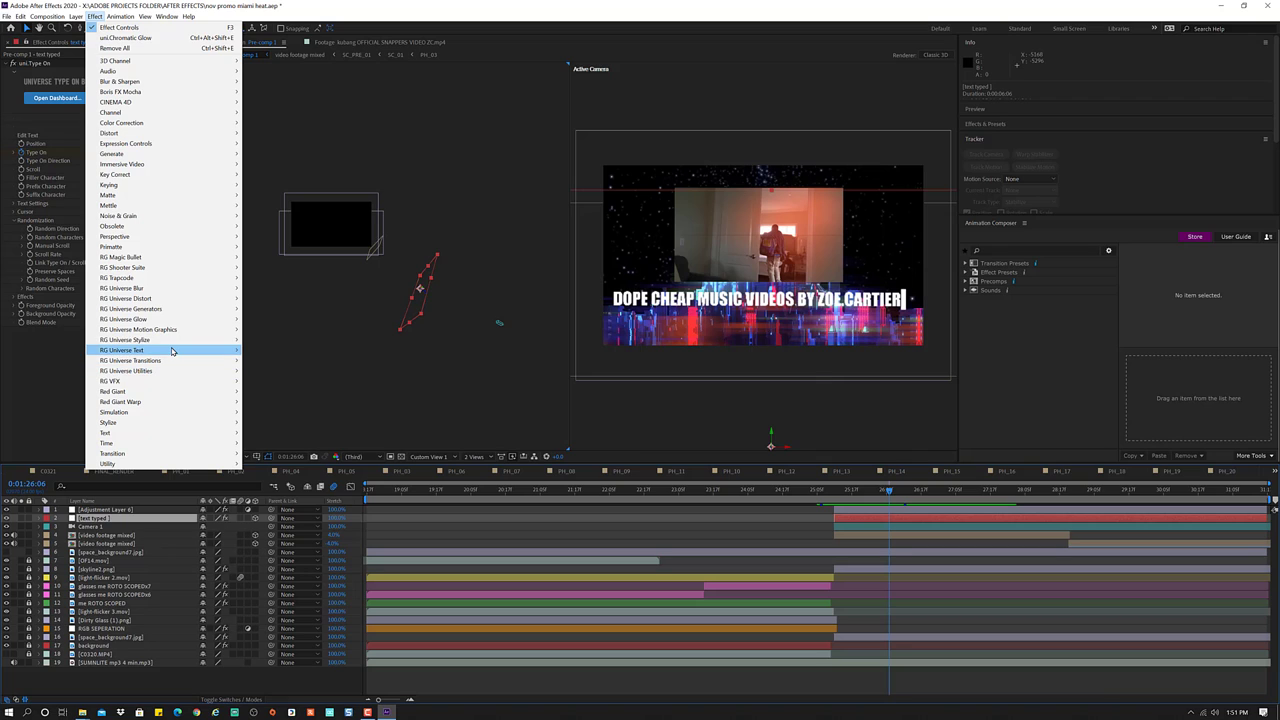
{"action": "mouse_move", "coordinate": [171, 351]}
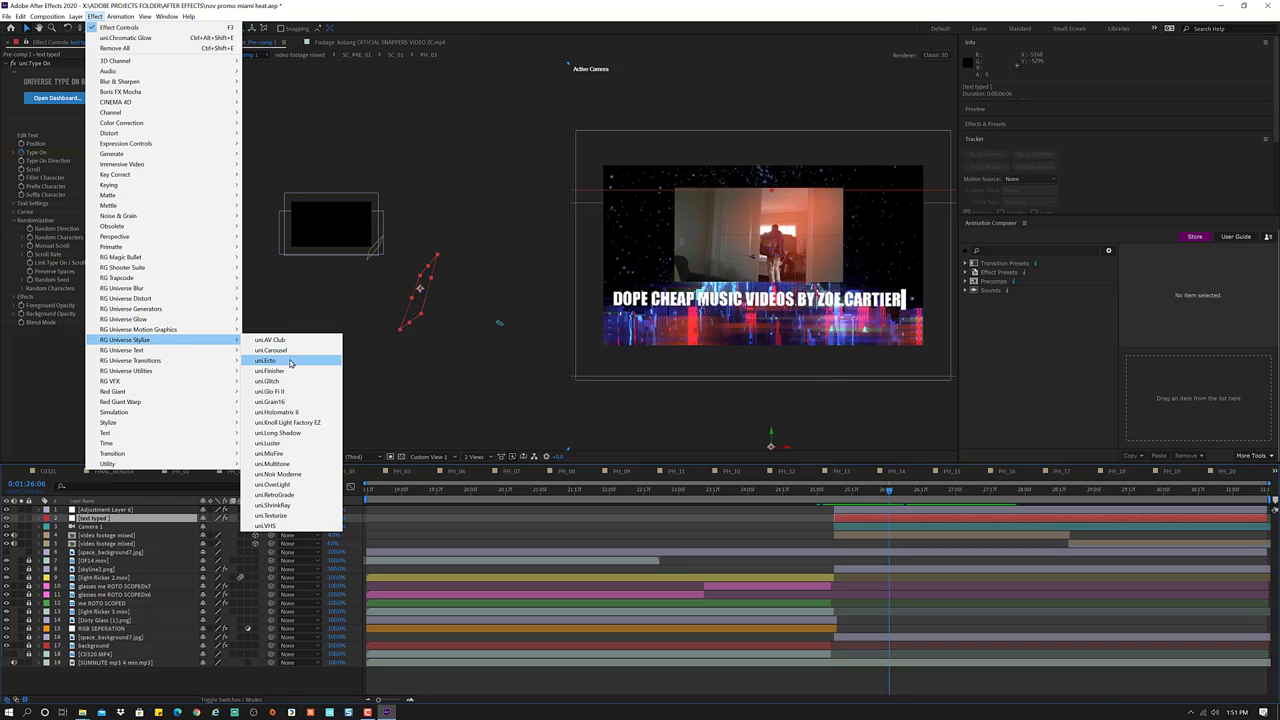
{"action": "left_click", "coordinate": [297, 341]}
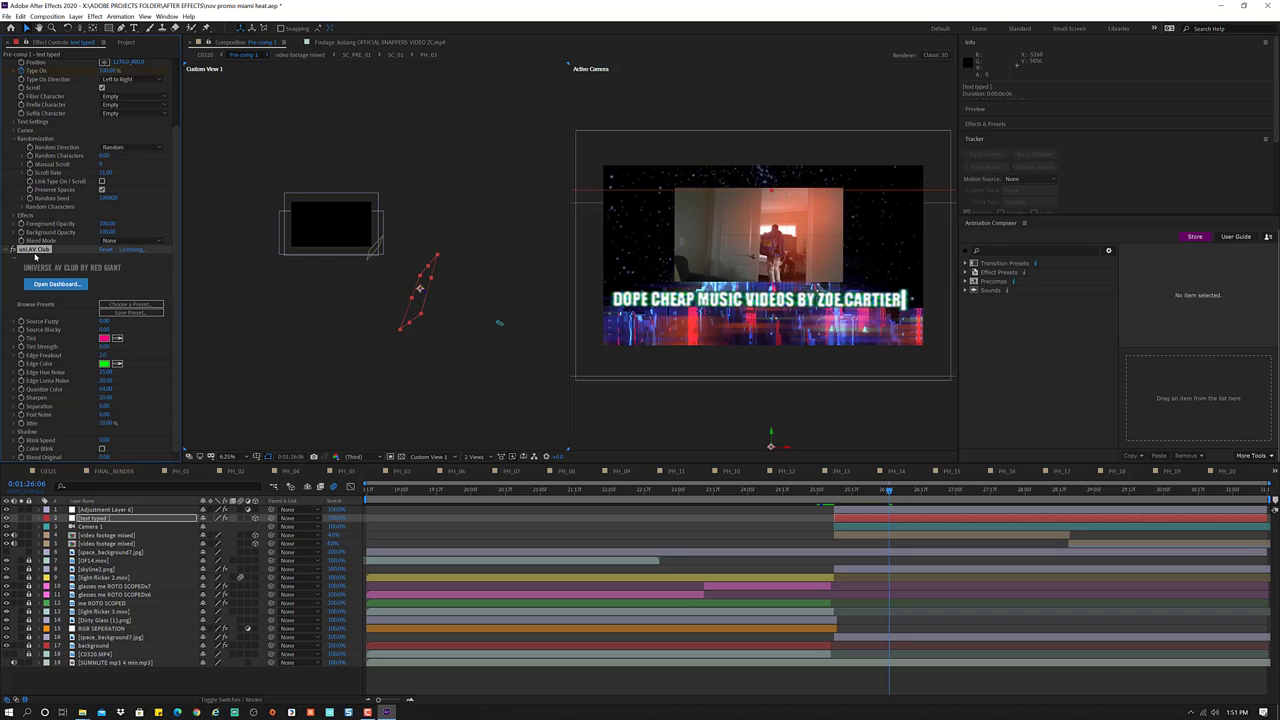
{"action": "left_click_drag", "start_coordinate": [27, 255], "coordinate": [35, 70]}
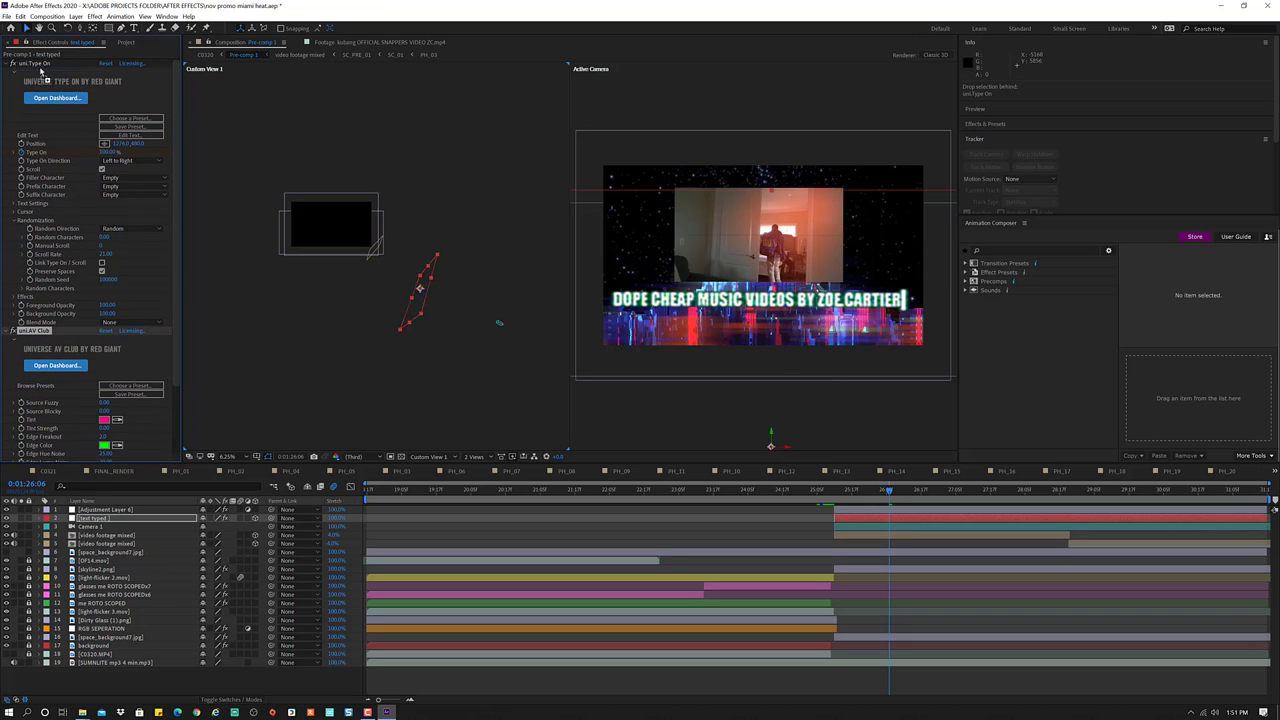
{"action": "left_click_drag", "start_coordinate": [35, 70], "coordinate": [31, 64]}
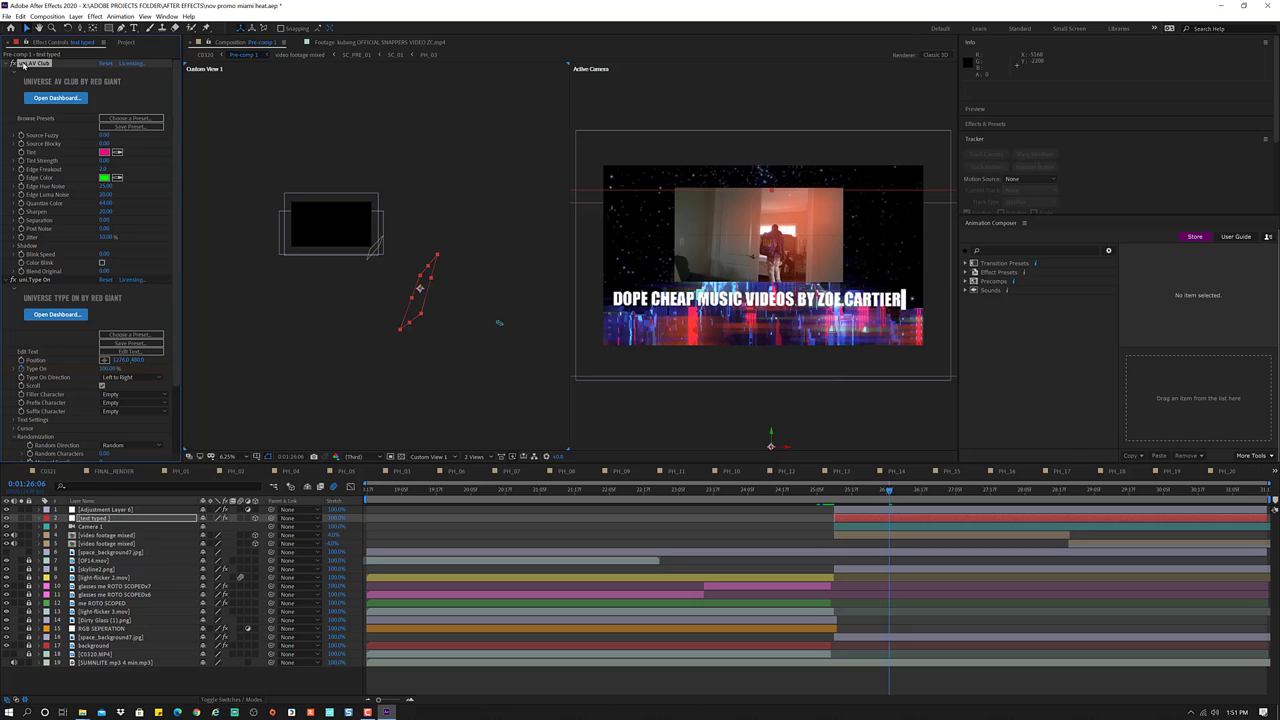
{"action": "left_click_drag", "start_coordinate": [20, 64], "coordinate": [70, 463]}
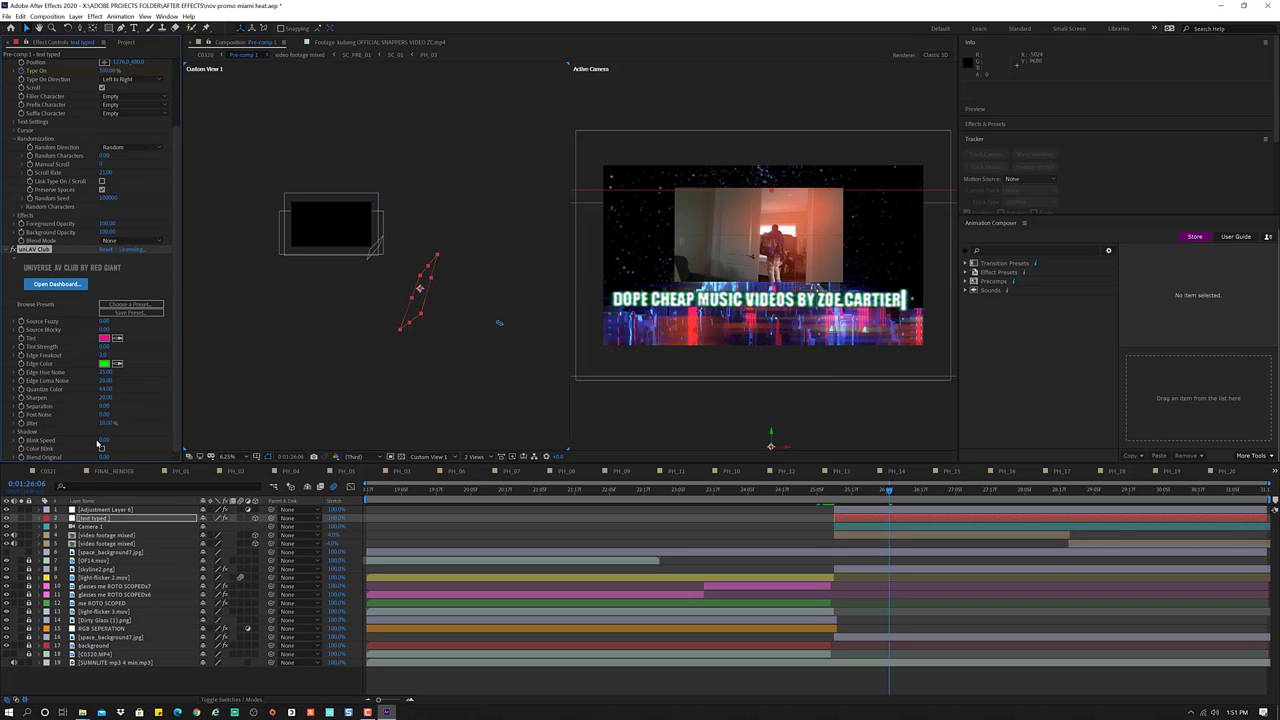
- Set uni.AV Club Blink Speed to 27 and push the title toward the camera along Z
{"action": "left_click", "coordinate": [863, 496]}
{"action": "left_click_drag", "start_coordinate": [863, 496], "coordinate": [929, 496]}
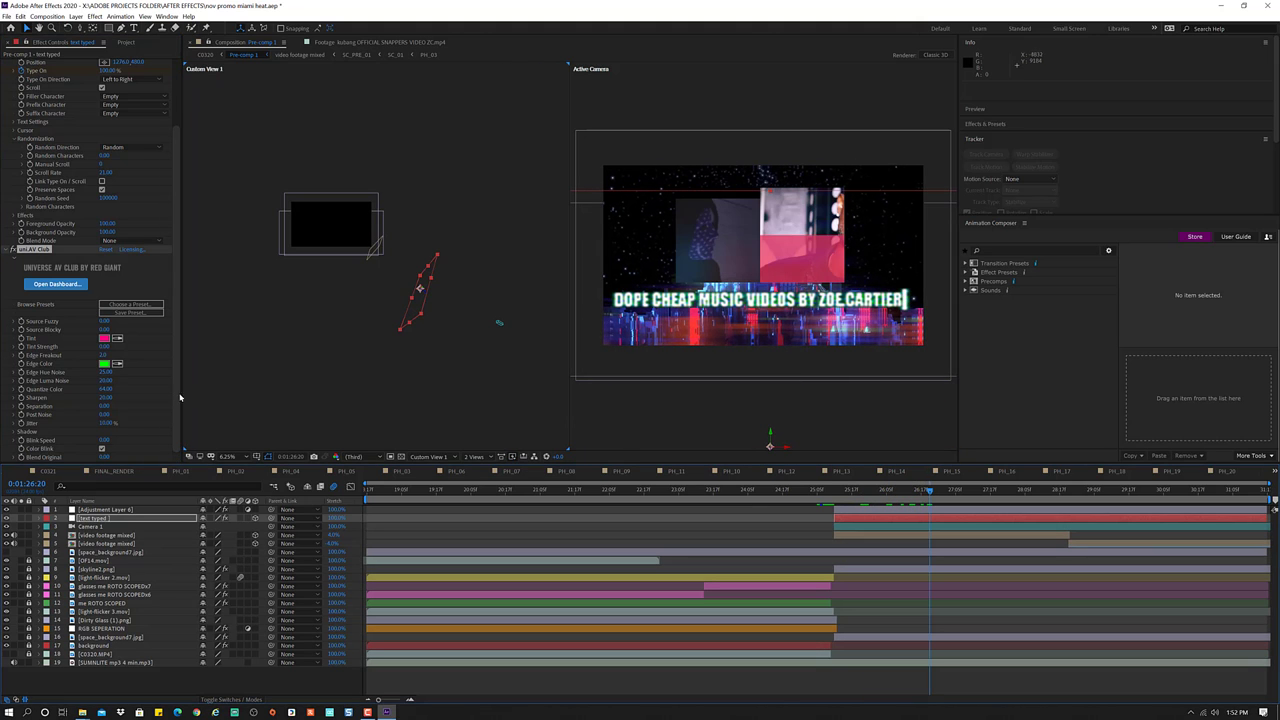
{"action": "left_click", "coordinate": [22, 307]}
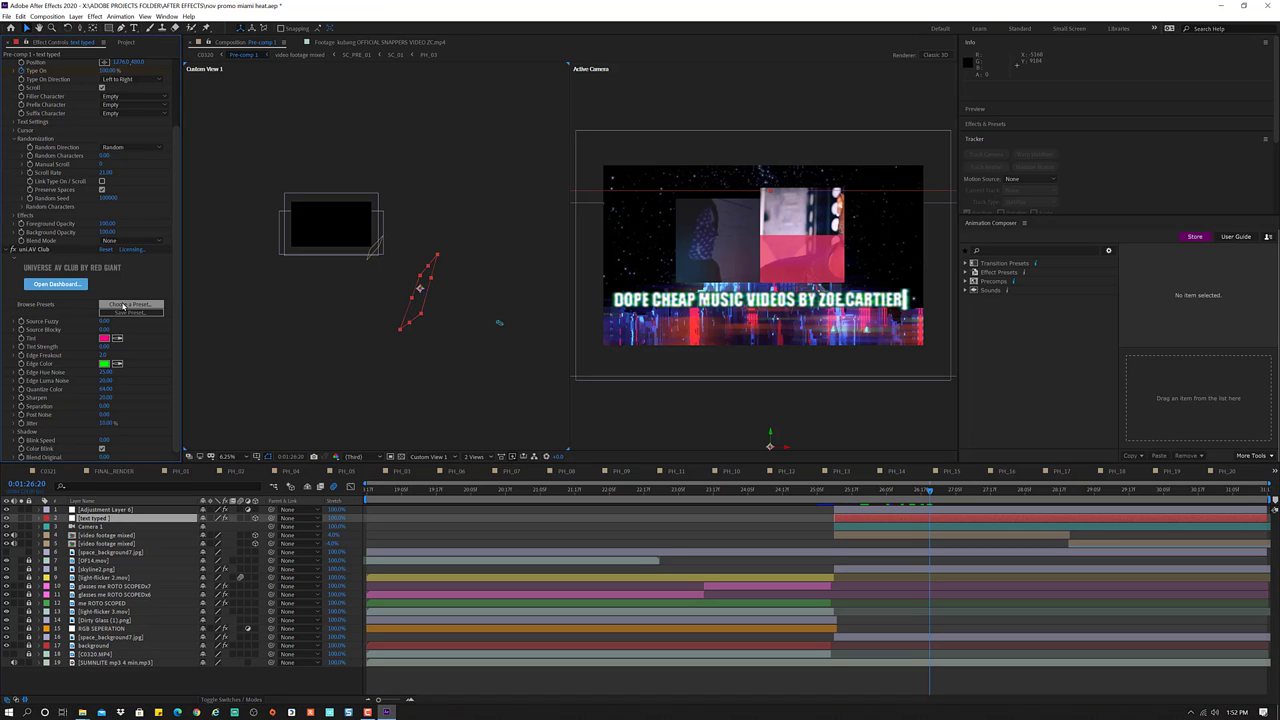
{"action": "left_click", "coordinate": [123, 305]}
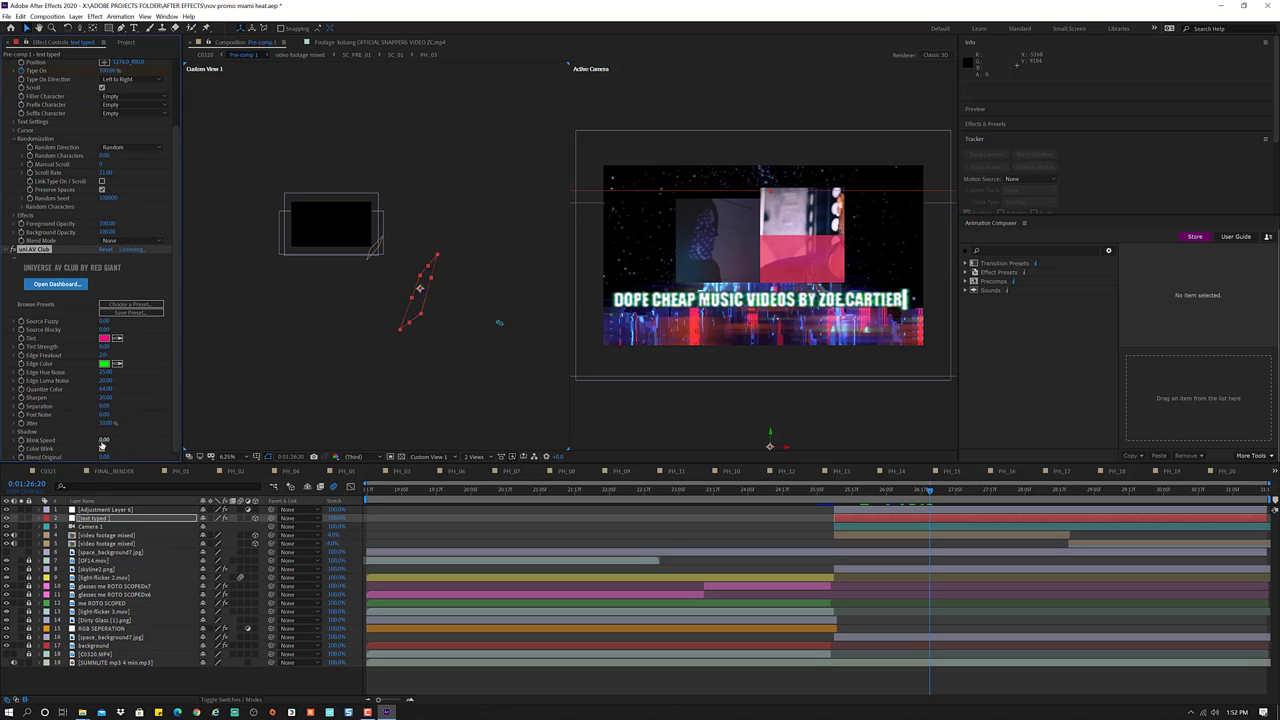
{"action": "left_click_drag", "start_coordinate": [104, 440], "coordinate": [118, 440]}
{"action": "left_click", "coordinate": [909, 489]}
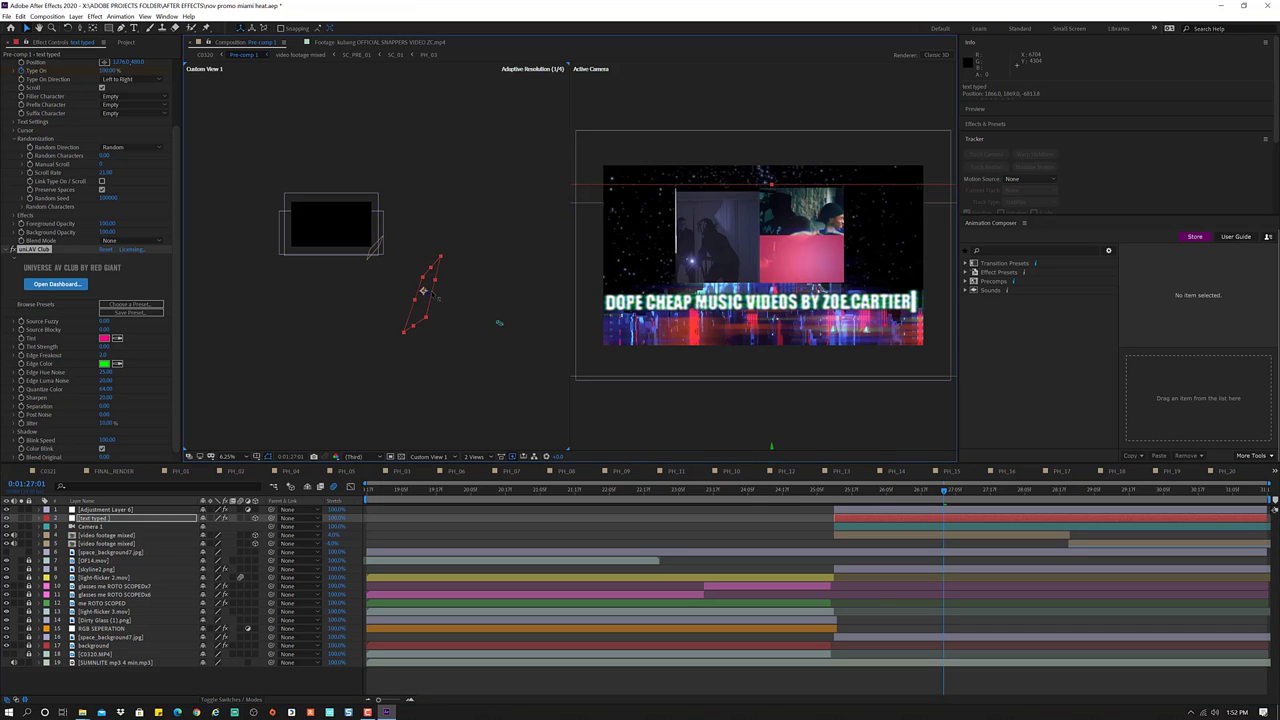
{"action": "left_click_drag", "start_coordinate": [398, 294], "coordinate": [426, 294]}
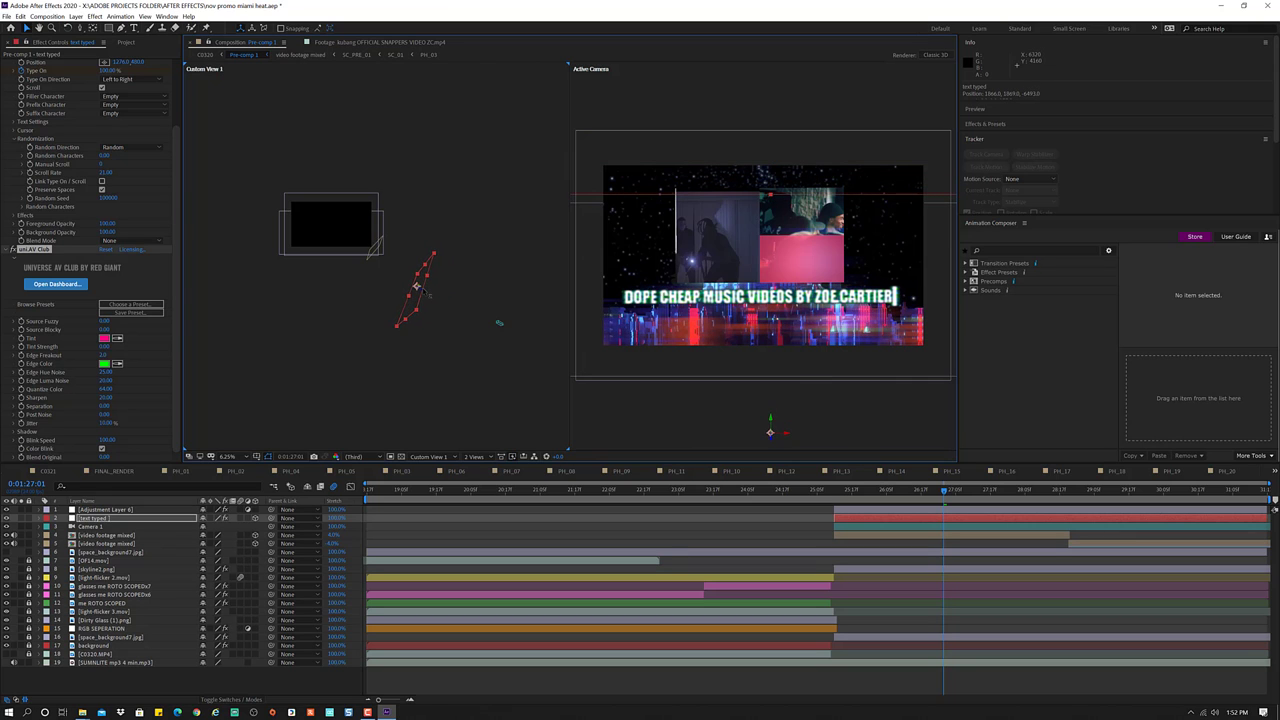
- Set Camera 1's Aperture to 0 and Depth of Field Off, then select the title text layer
{"action": "left_click", "coordinate": [501, 324]}
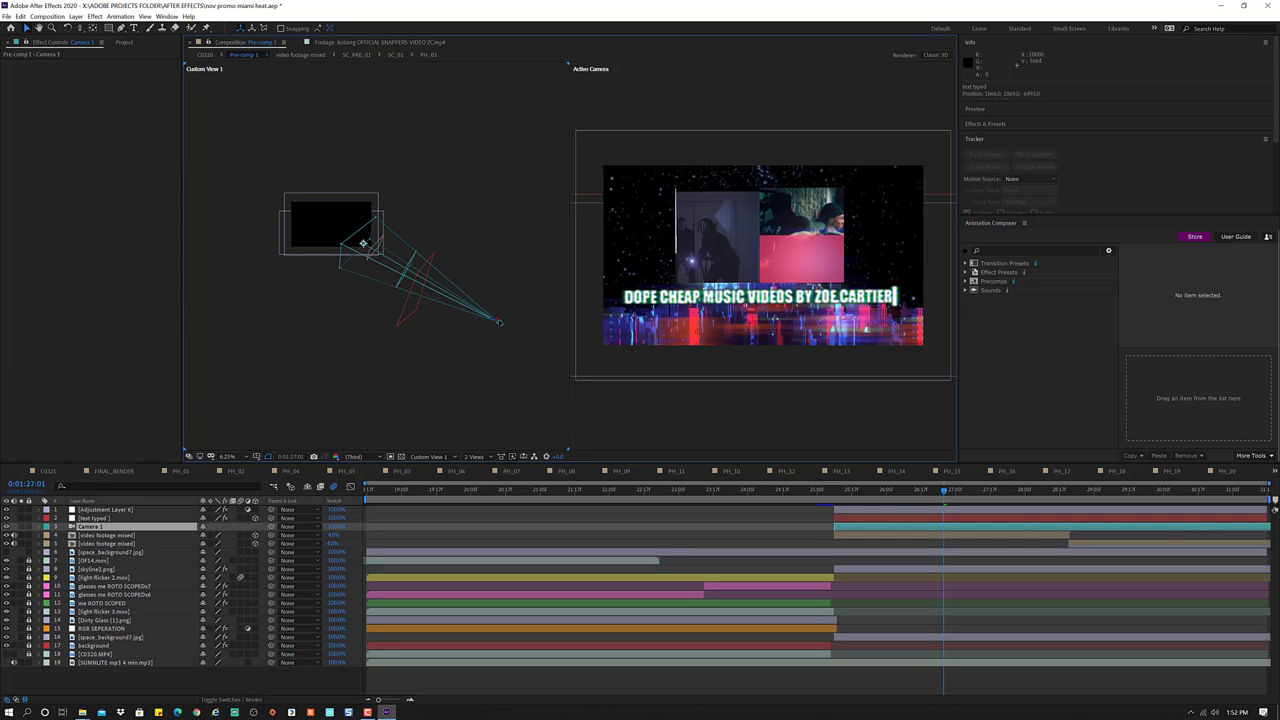
{"action": "left_click", "coordinate": [41, 527]}
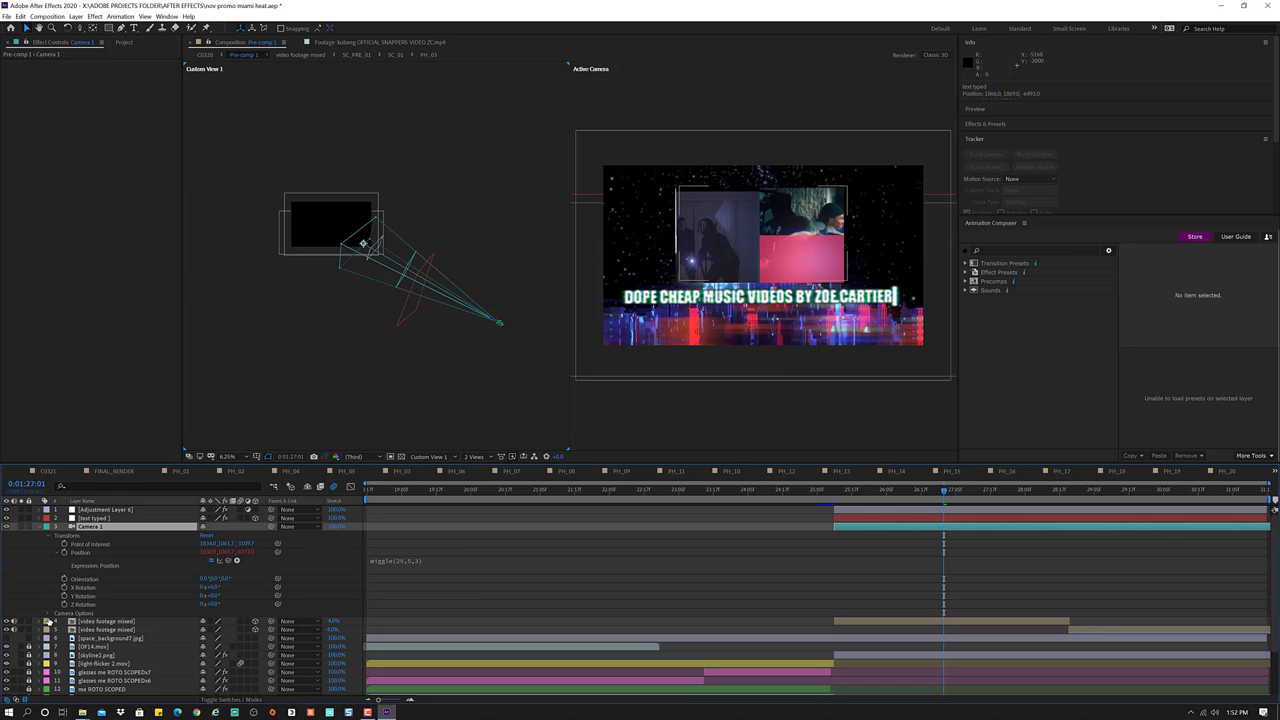
{"action": "left_click", "coordinate": [49, 613]}
{"action": "scroll", "coordinate": [72, 615], "scroll_direction": "down", "scroll_amount": 1}
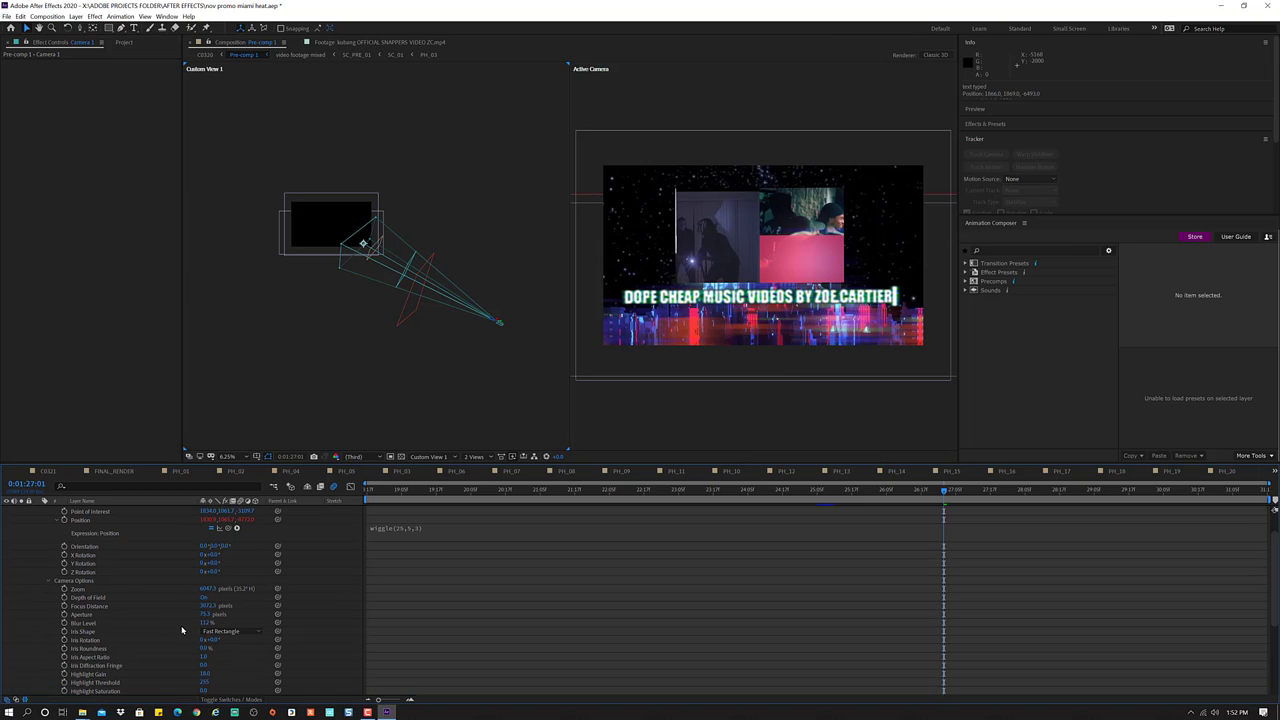
{"action": "left_click_drag", "start_coordinate": [205, 614], "coordinate": [370, 578]}
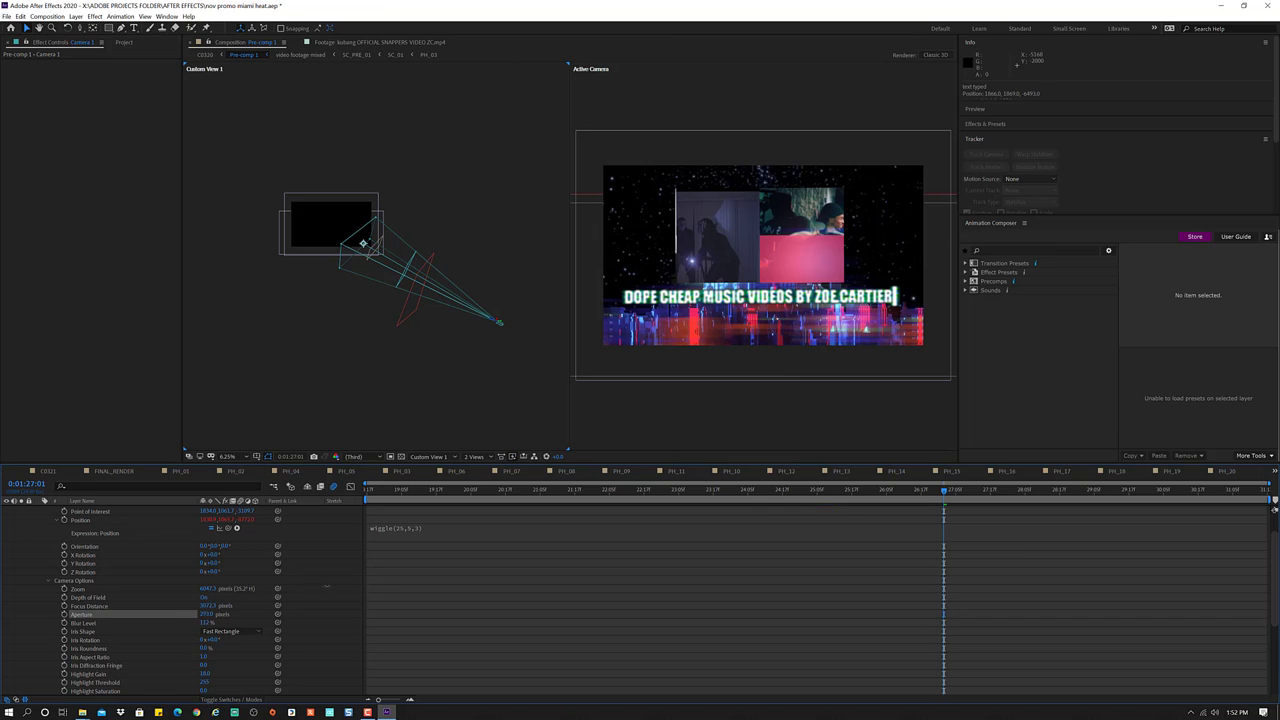
{"action": "left_click_drag", "start_coordinate": [248, 588], "coordinate": [28, 580]}
{"action": "left_click_drag", "start_coordinate": [207, 614], "coordinate": [195, 614]}
{"action": "left_click", "coordinate": [206, 597]}
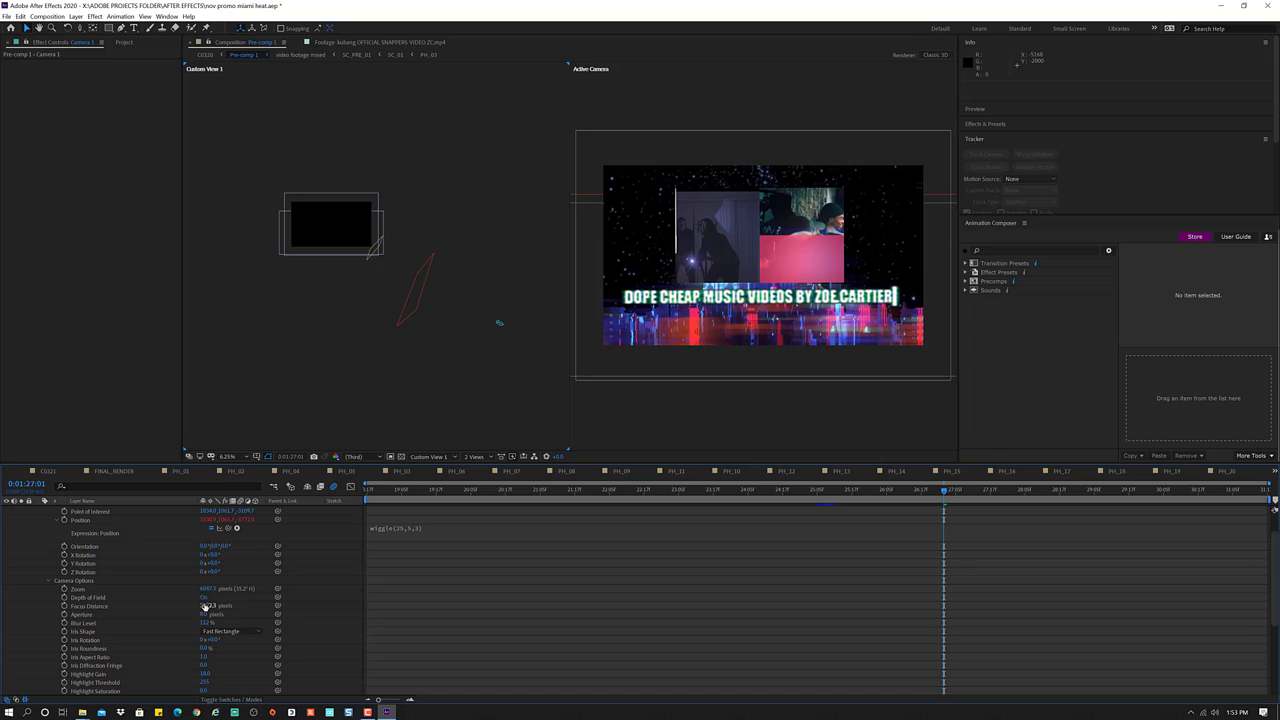
{"action": "left_click", "coordinate": [205, 597]}
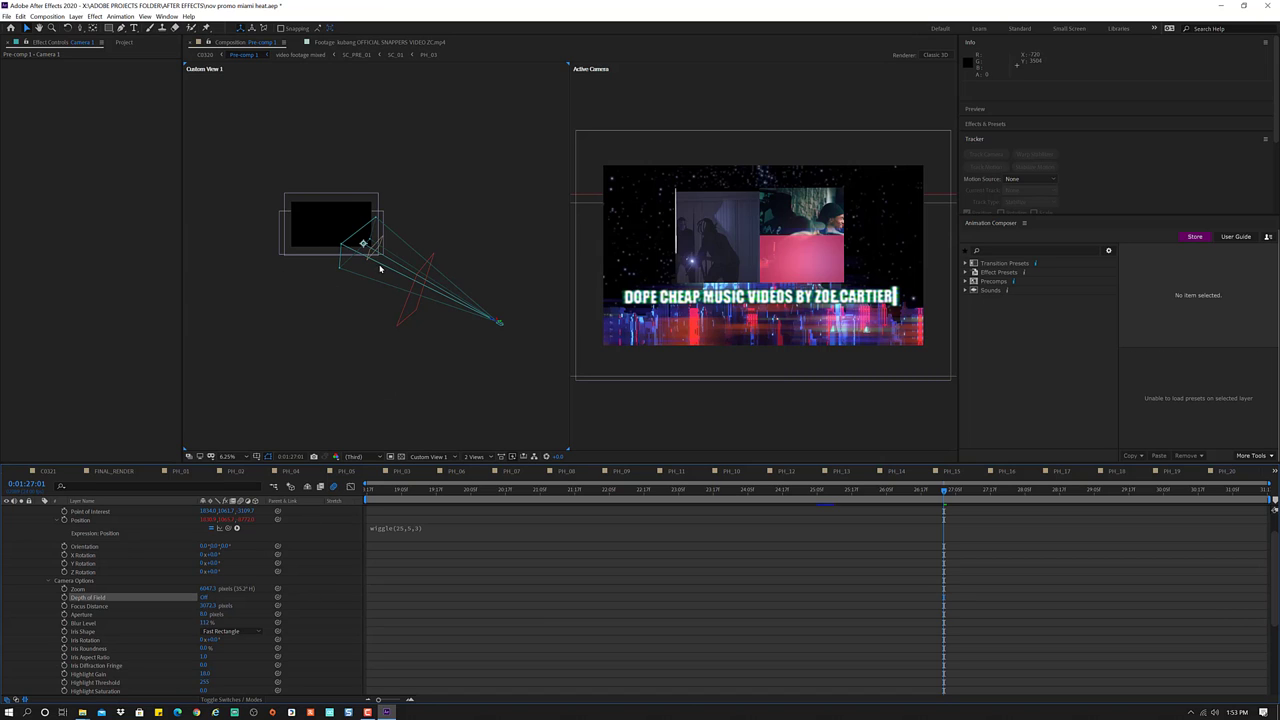
{"action": "left_click", "coordinate": [406, 310]}
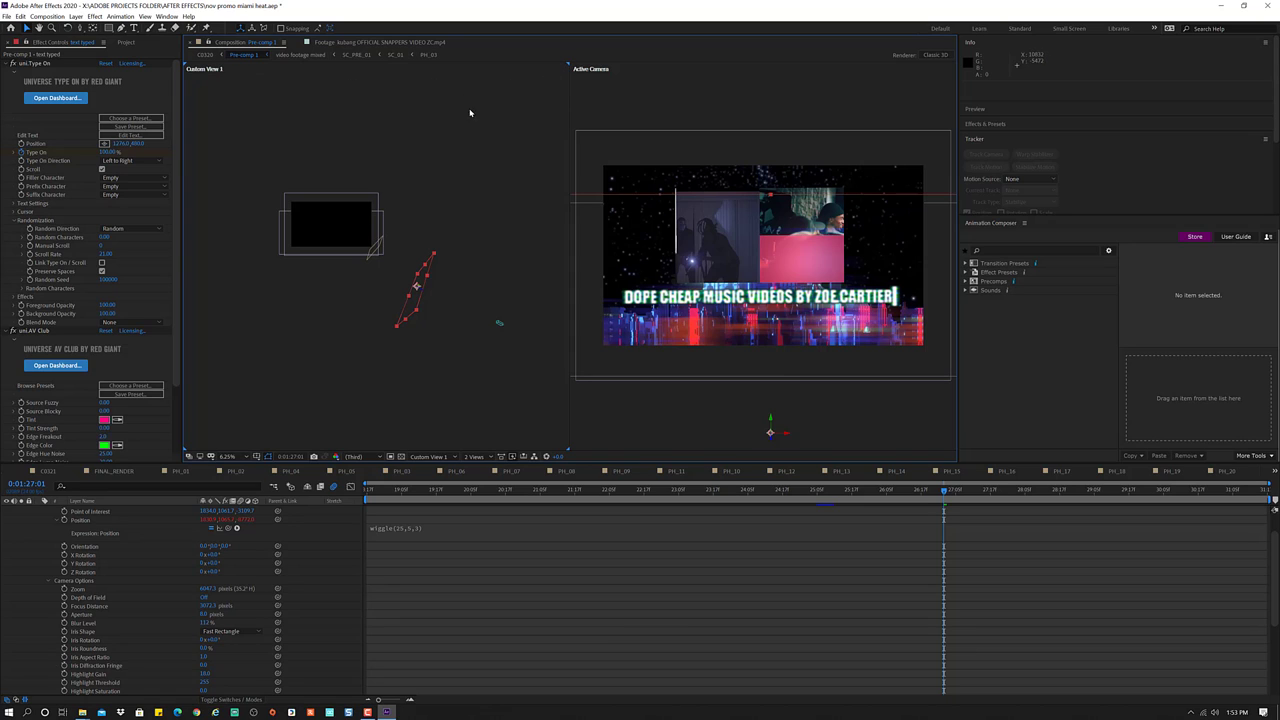
- Select the text's uni.AV Club effect and raise Edge Freakout to about 0.7
{"action": "left_click", "coordinate": [421, 128]}
{"action": "scroll", "coordinate": [110, 390], "scroll_direction": "down", "scroll_amount": 2}
{"action": "scroll", "coordinate": [130, 410], "scroll_direction": "down", "scroll_amount": 1}
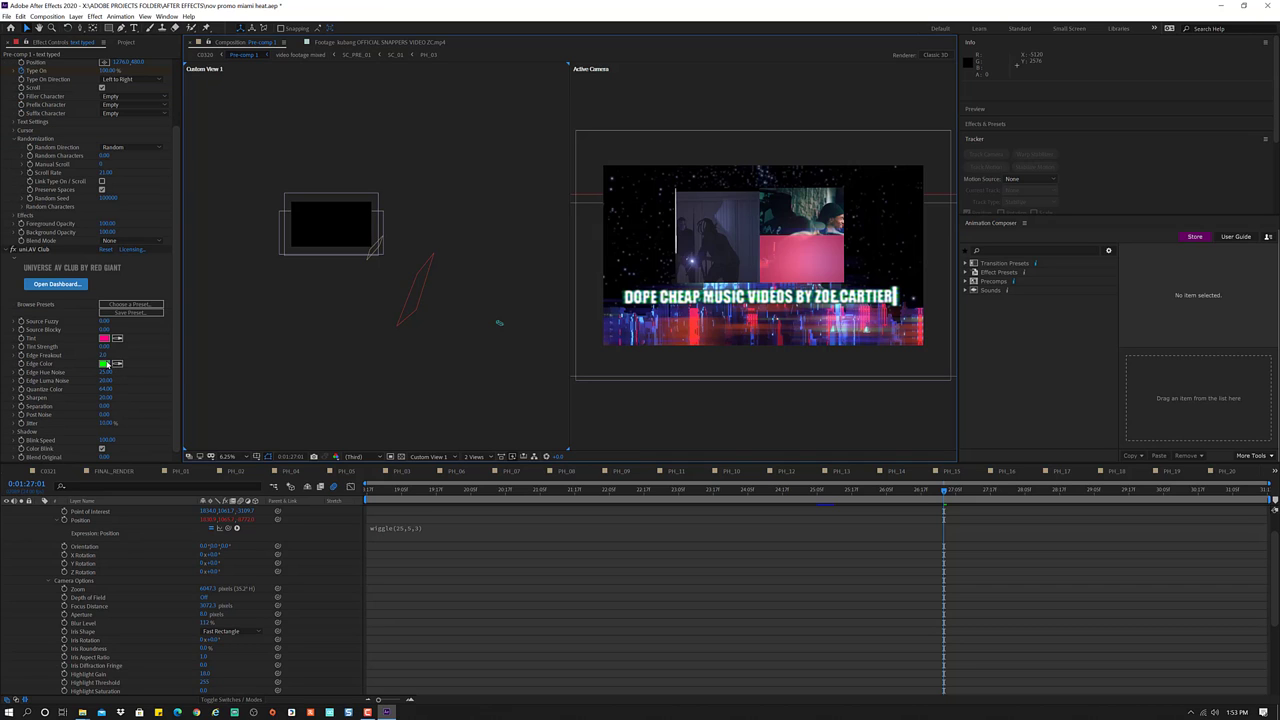
{"action": "left_click", "coordinate": [38, 249]}
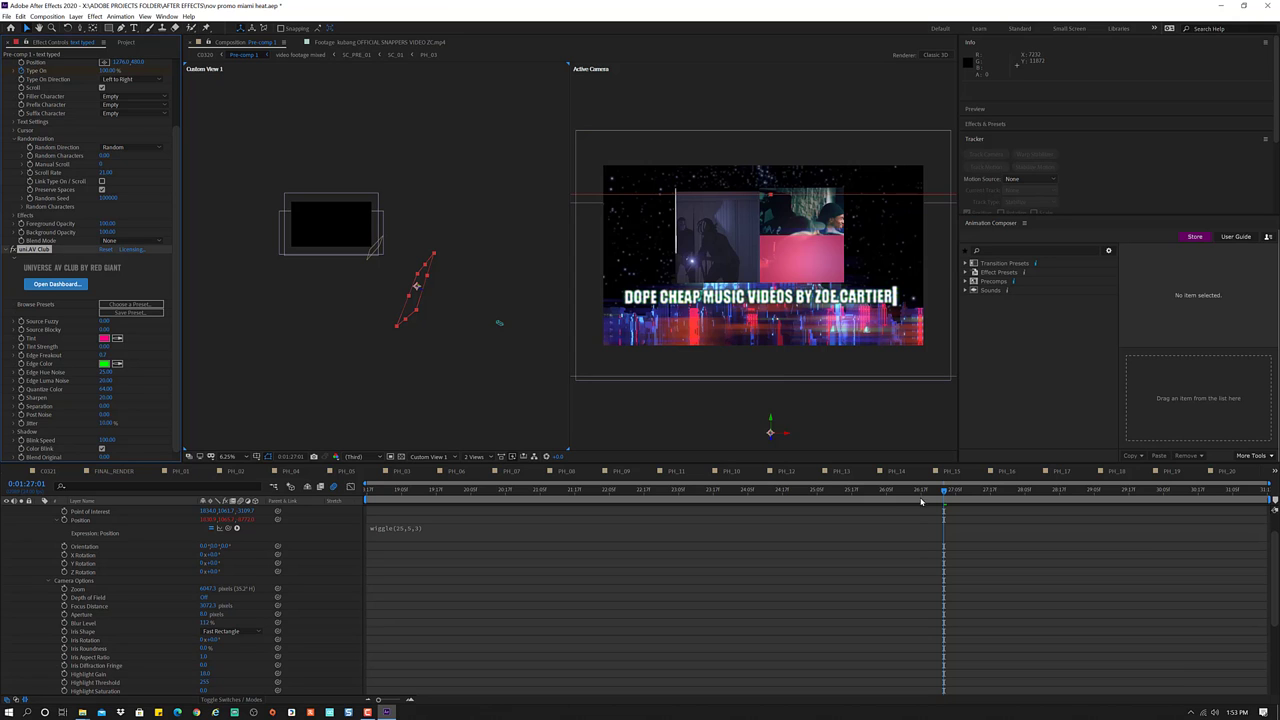
{"action": "mouse_move", "coordinate": [912, 493]}
{"action": "left_mouse_down"}
{"action": "mouse_move", "coordinate": [641, 484]}
{"action": "mouse_move", "coordinate": [835, 505]}
{"action": "mouse_move", "coordinate": [856, 527]}
{"action": "left_mouse_up"}
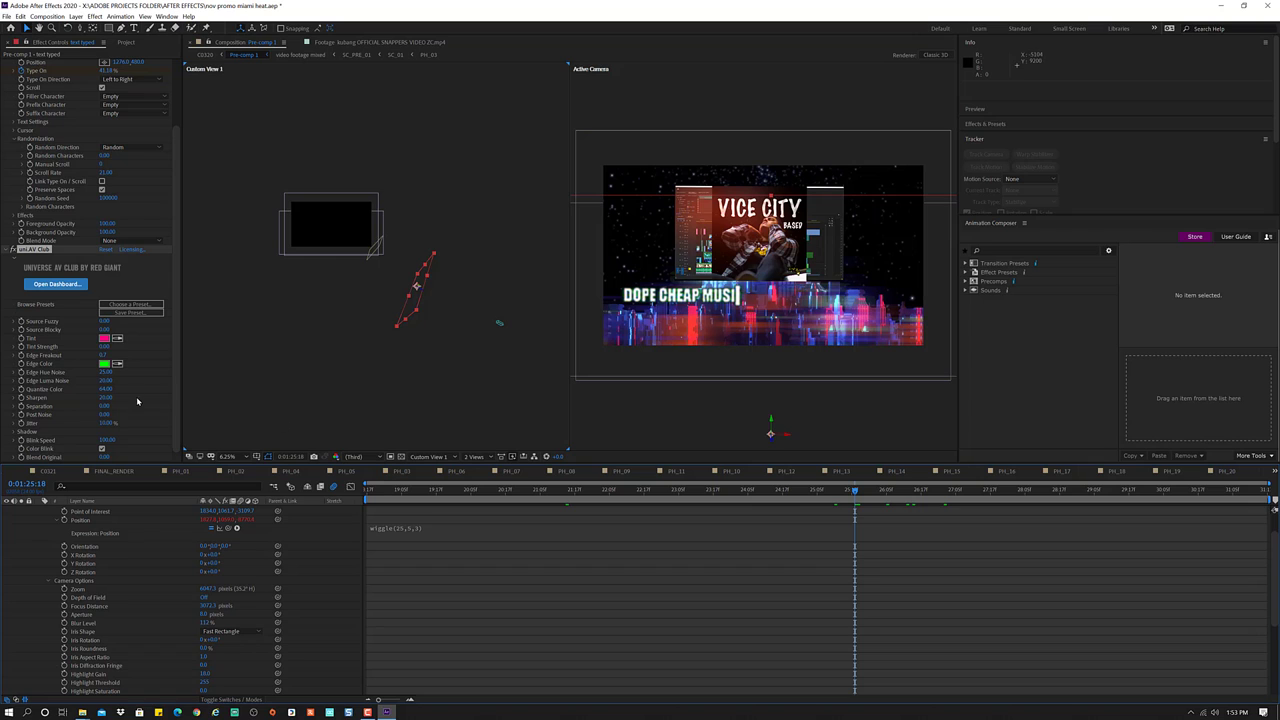
{"action": "scroll", "coordinate": [137, 397], "scroll_direction": "up", "scroll_amount": 1}
{"action": "scroll", "coordinate": [137, 397], "scroll_direction": "down", "scroll_amount": 1}
{"action": "left_click_drag", "start_coordinate": [104, 348], "coordinate": [112, 348]}
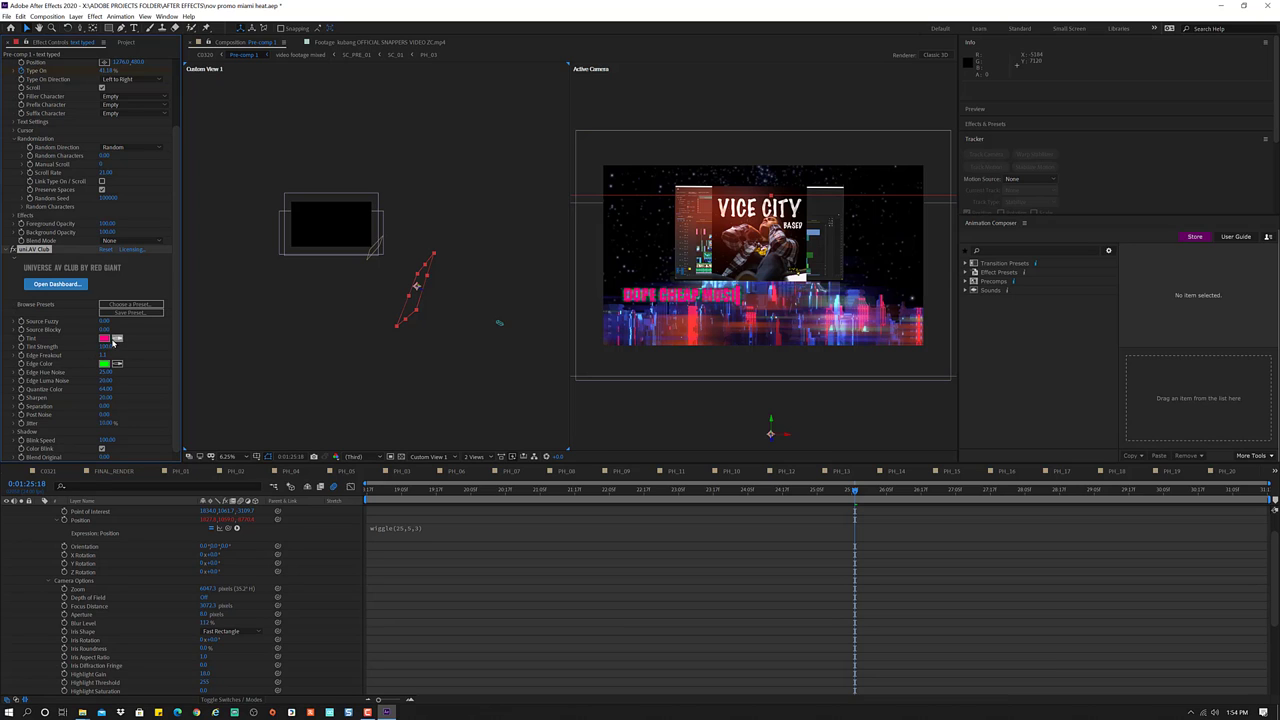
- Set the uni.AV Club Tint colour to yellow FFEA00
{"action": "left_click", "coordinate": [106, 346]}
{"action": "left_click", "coordinate": [104, 338]}
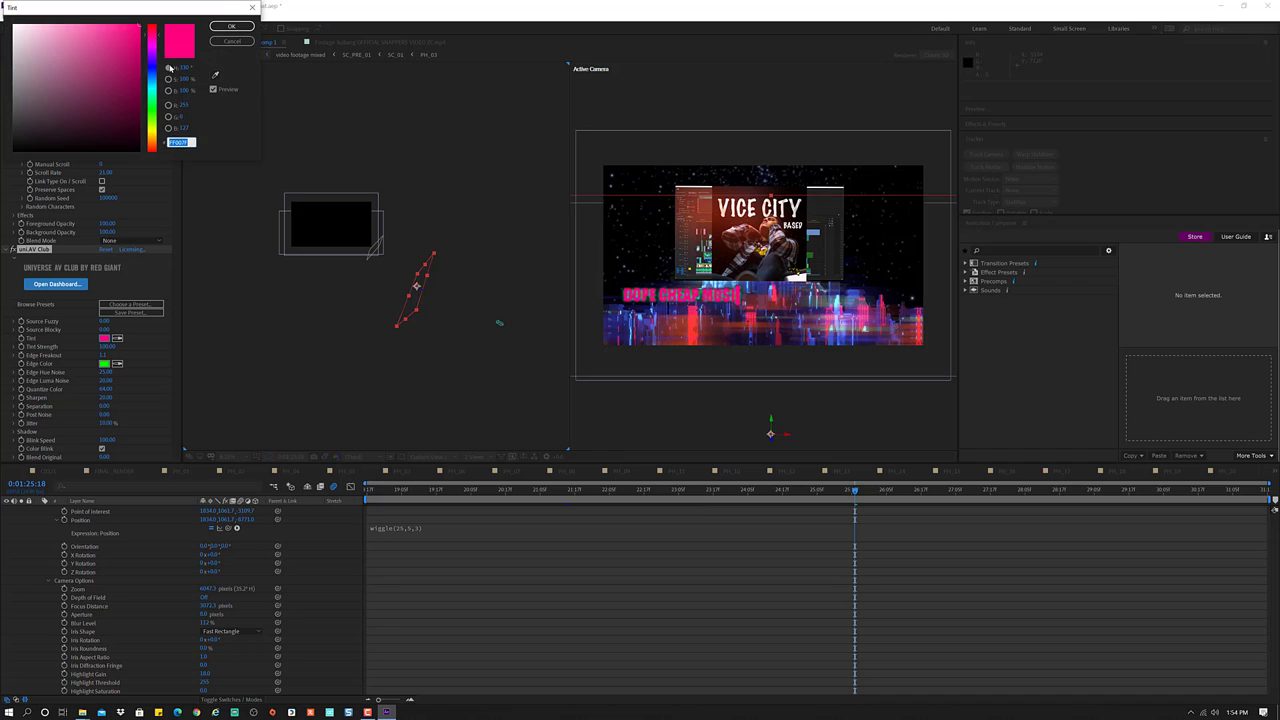
{"action": "left_click", "coordinate": [153, 134]}
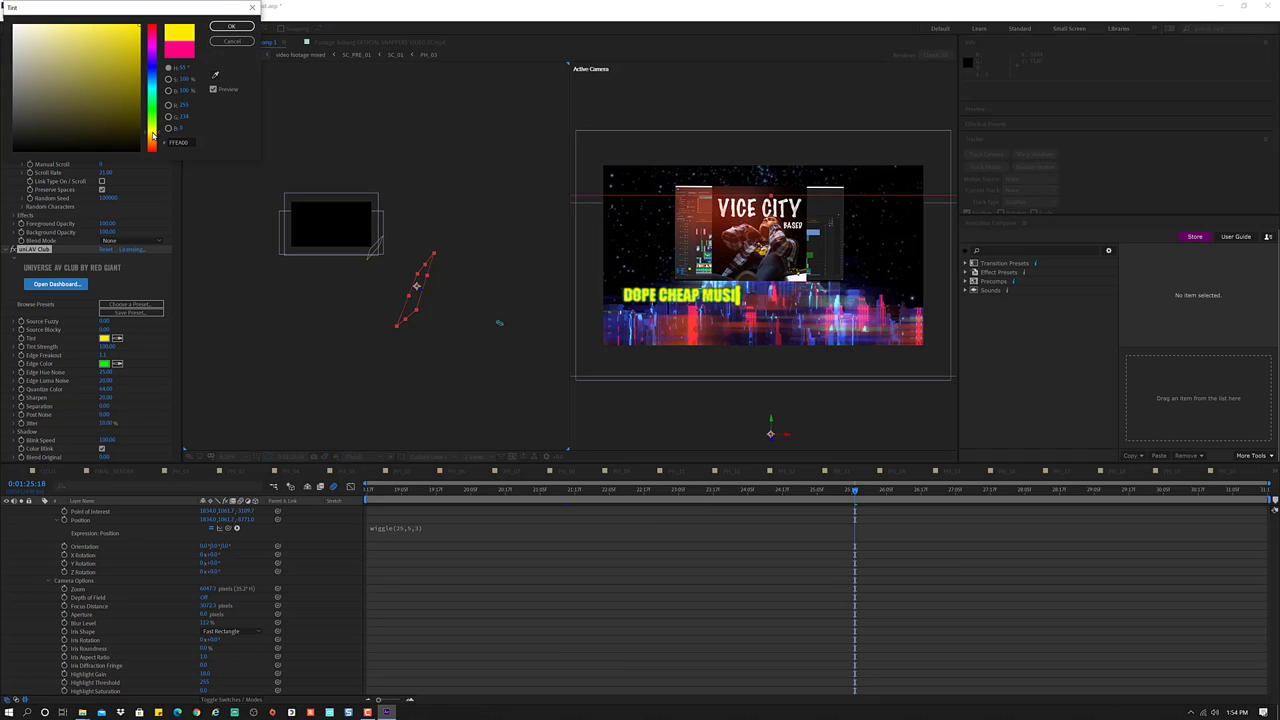
{"action": "left_click", "coordinate": [231, 27]}
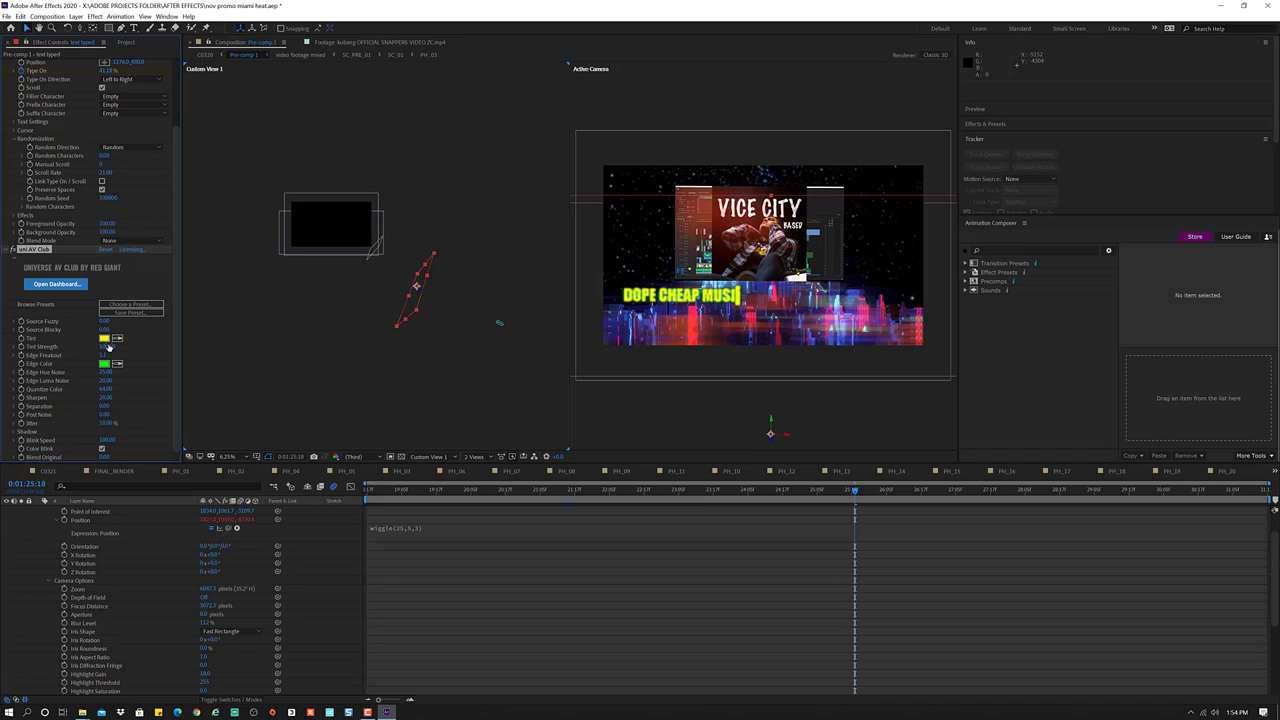
- Set the uni.AV Club Edge Color to black 000000 and check the title
{"action": "left_click", "coordinate": [104, 363]}
{"action": "left_click_drag", "start_coordinate": [124, 140], "coordinate": [124, 196]}
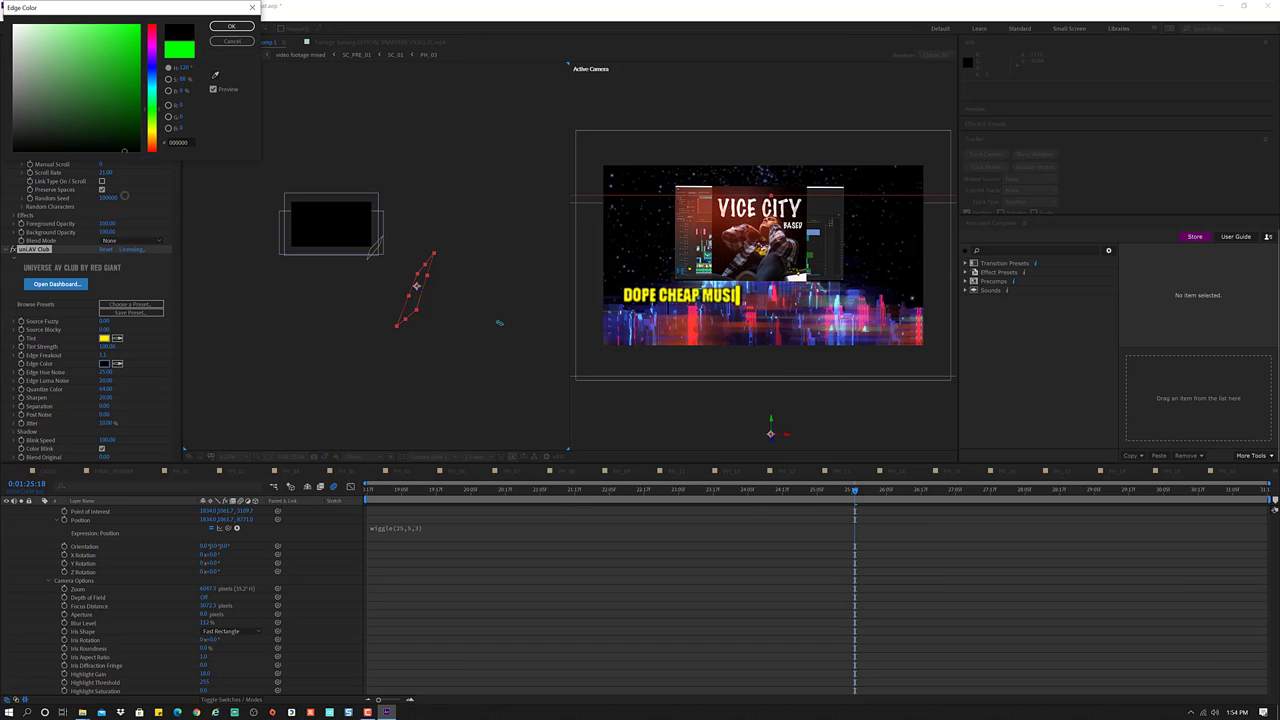
{"action": "left_click", "coordinate": [231, 27]}
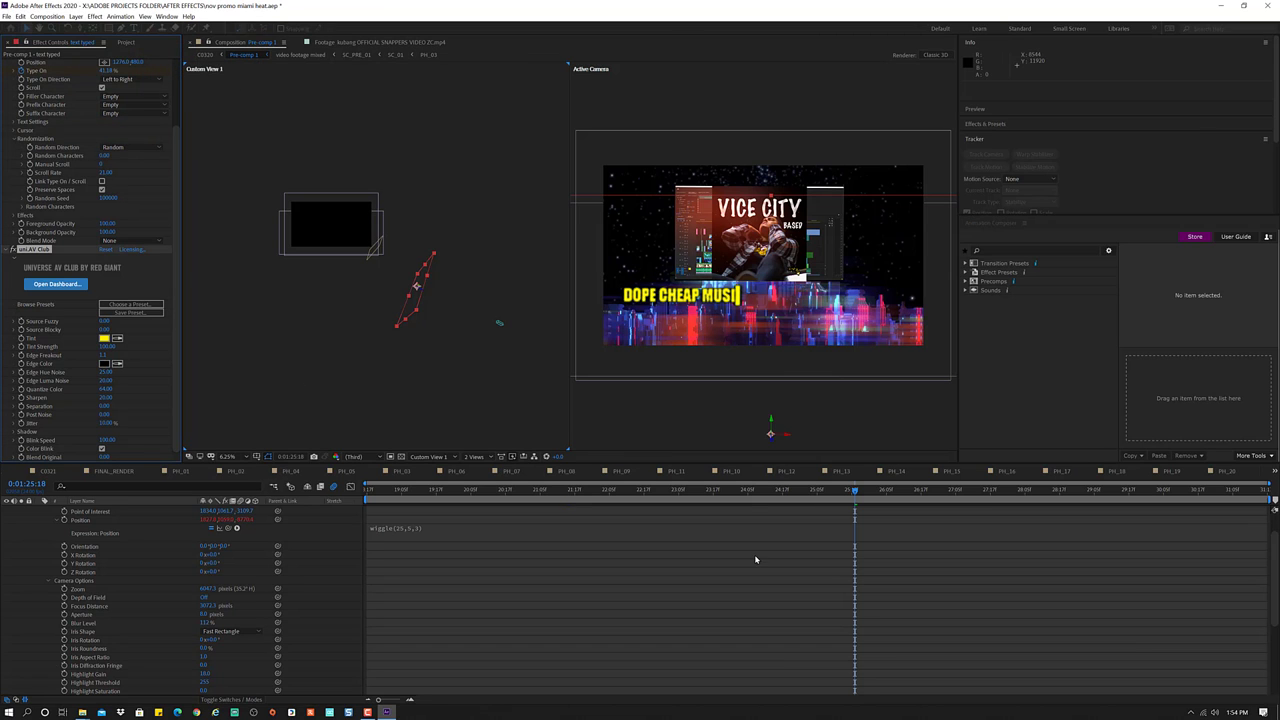
{"action": "left_click_drag", "start_coordinate": [830, 492], "coordinate": [939, 500]}
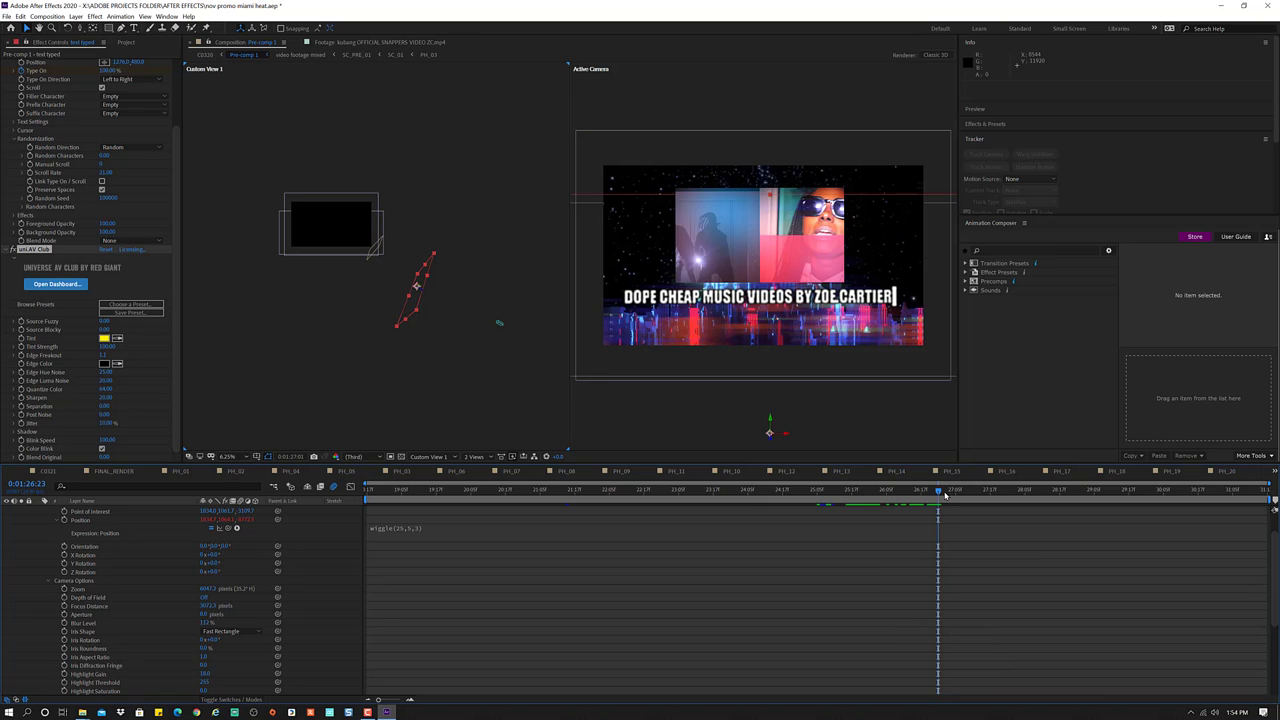
- Scrub around 0:01:26:14 to review the yellow title, then collapse Camera 1's properties
{"action": "mouse_move", "coordinate": [945, 495]}
{"action": "left_mouse_down"}
{"action": "mouse_move", "coordinate": [1080, 511]}
{"action": "mouse_move", "coordinate": [892, 511]}
{"action": "mouse_move", "coordinate": [904, 512]}
{"action": "left_mouse_up"}
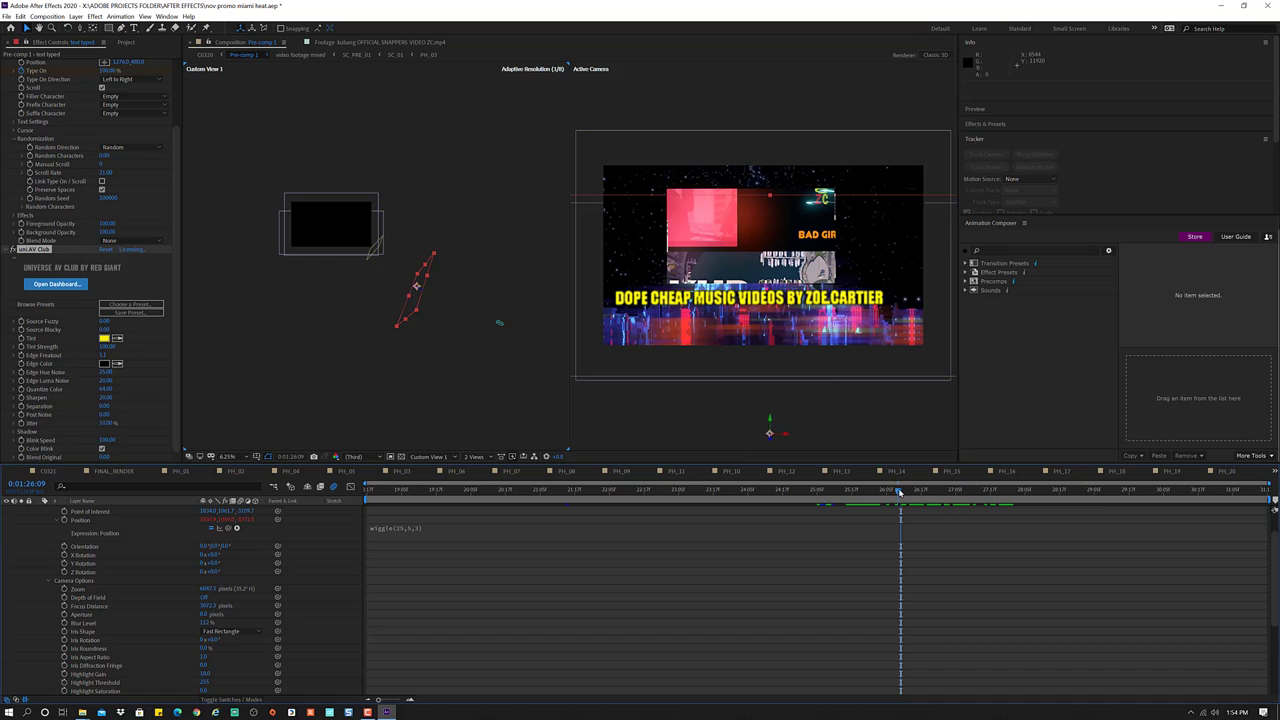
{"action": "mouse_move", "coordinate": [901, 492]}
{"action": "left_mouse_down"}
{"action": "mouse_move", "coordinate": [876, 490]}
{"action": "mouse_move", "coordinate": [1234, 513]}
{"action": "left_mouse_up"}
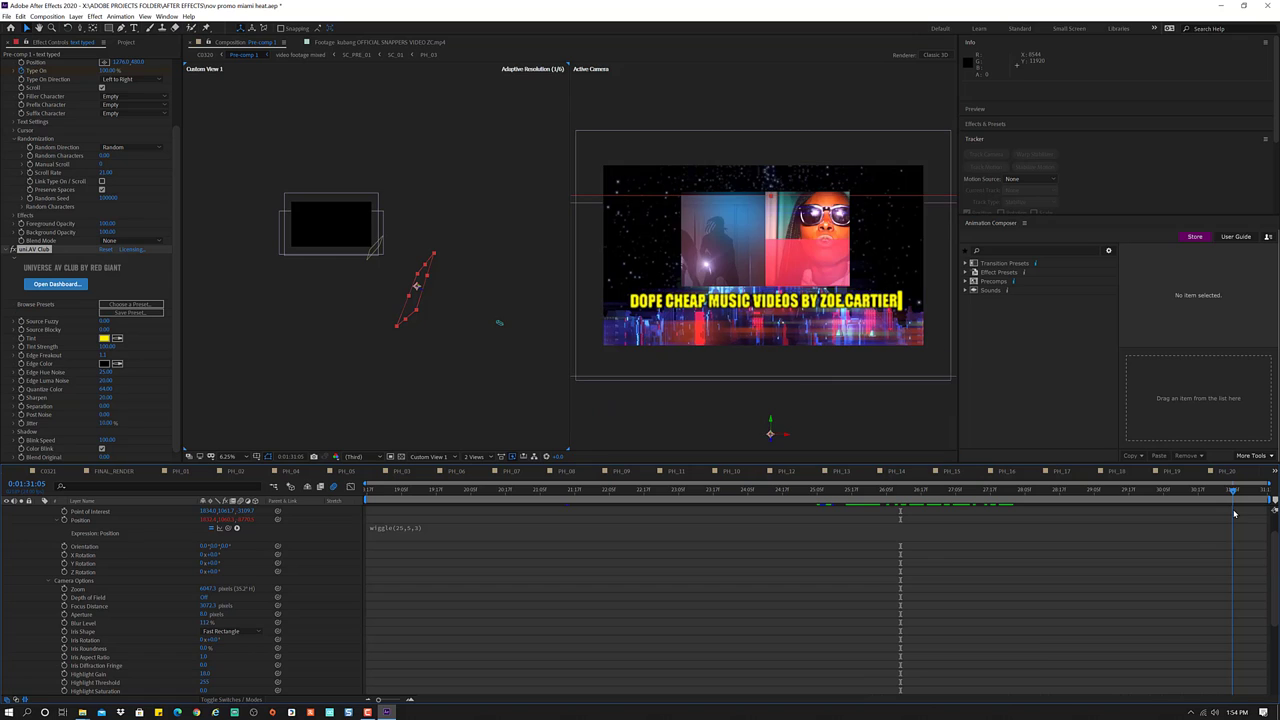
{"action": "left_click_drag", "start_coordinate": [1234, 513], "coordinate": [1266, 516]}
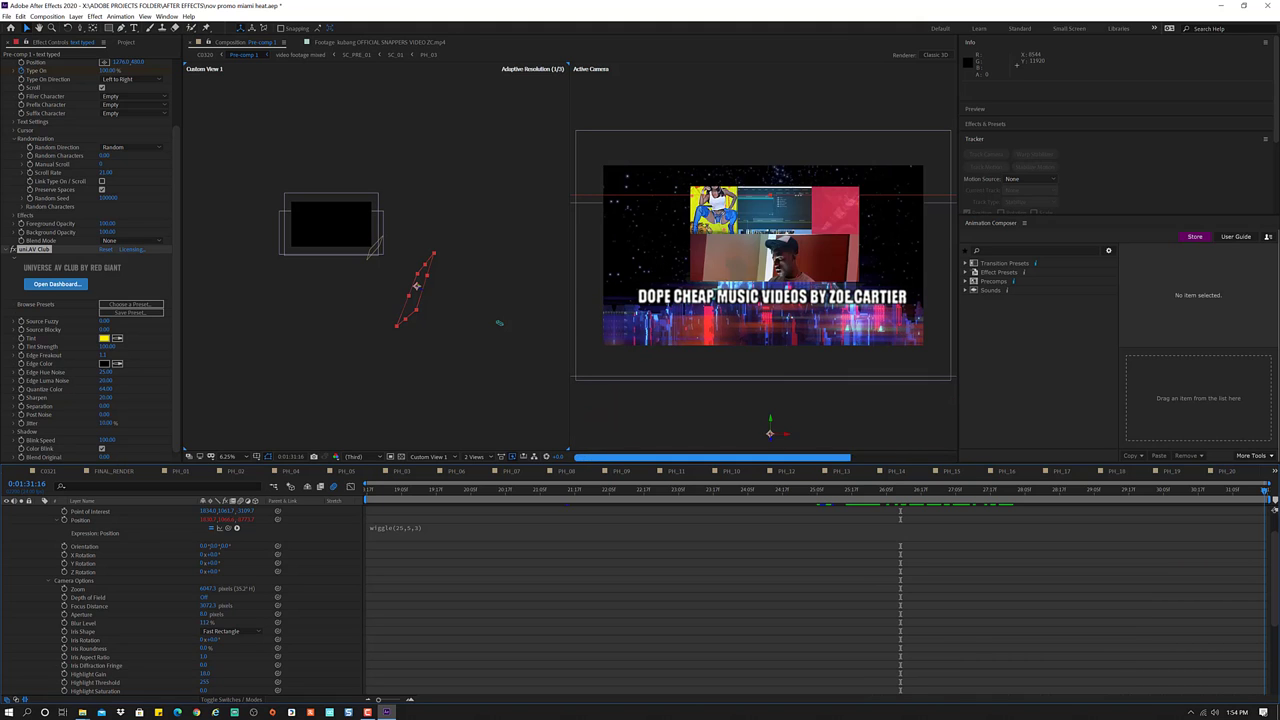
{"action": "left_click_drag", "start_coordinate": [1266, 489], "coordinate": [912, 489]}
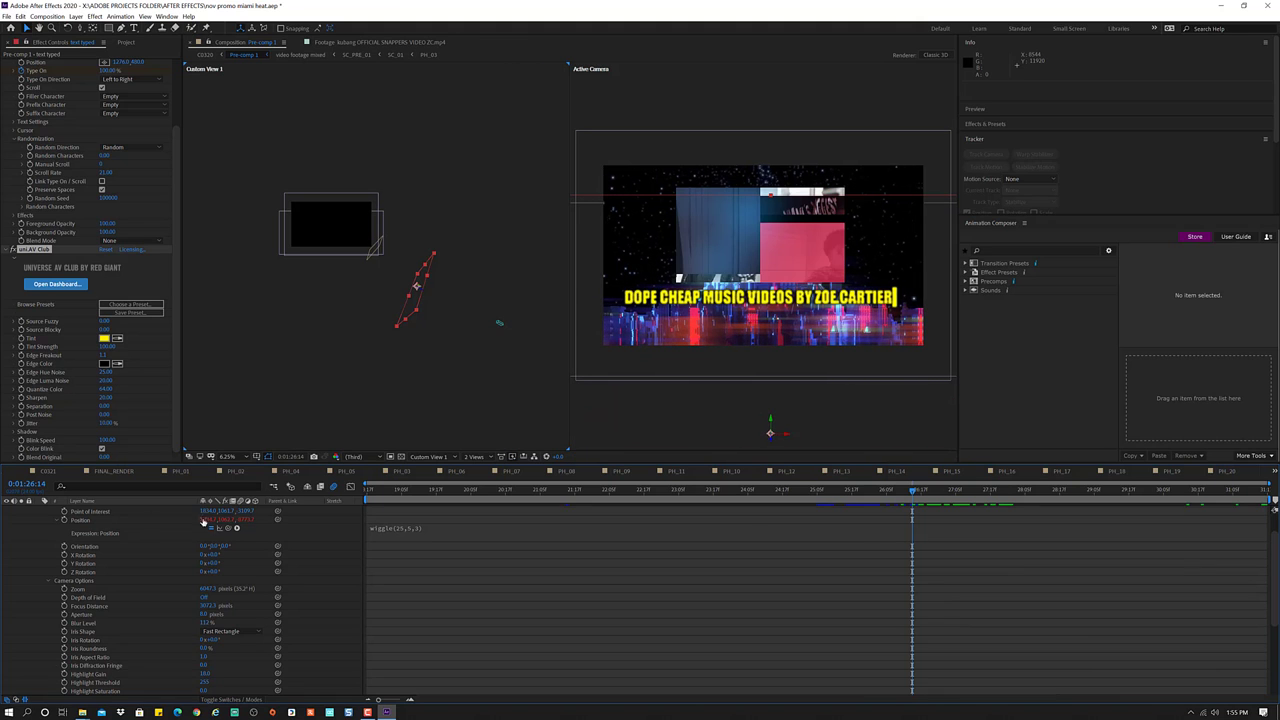
{"action": "scroll", "coordinate": [28, 557], "scroll_direction": "down", "scroll_amount": 4}
{"action": "scroll", "coordinate": [32, 565], "scroll_direction": "up", "scroll_amount": 5}
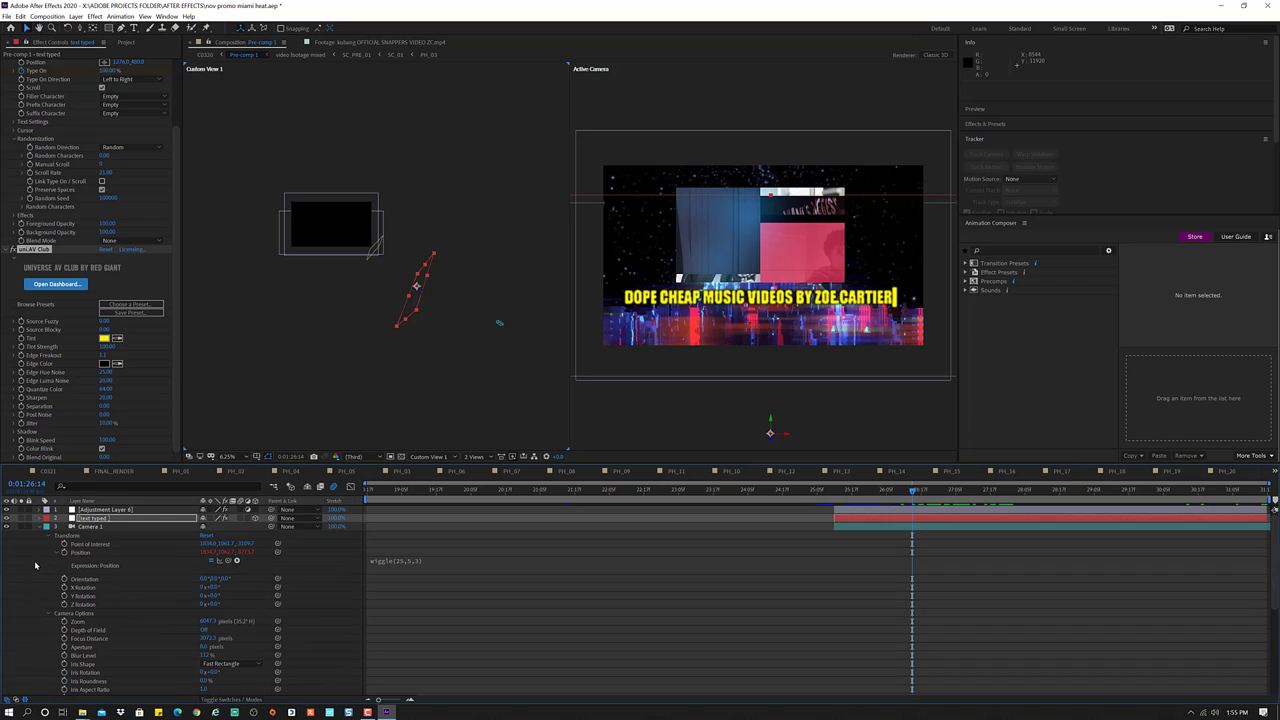
{"action": "left_click", "coordinate": [39, 526]}
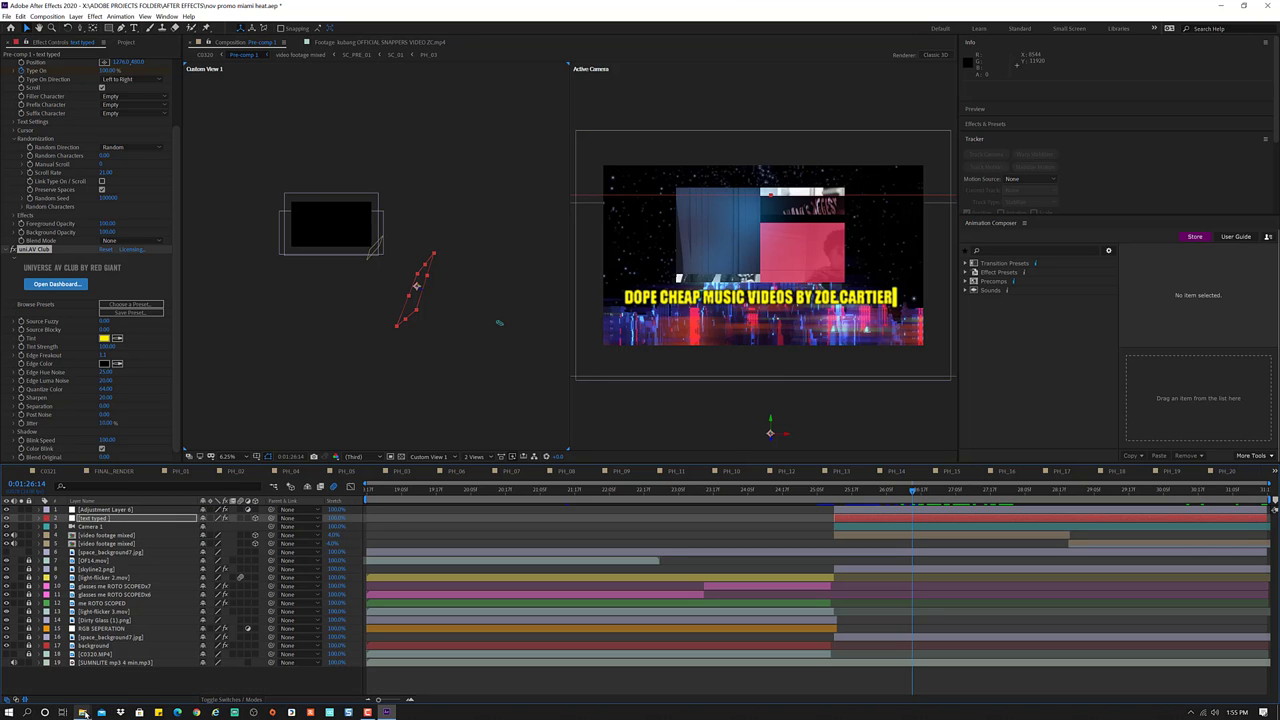
{"action": "mouse_move", "coordinate": [83, 711]}
{"action": "mouse_move", "coordinate": [90, 678]}
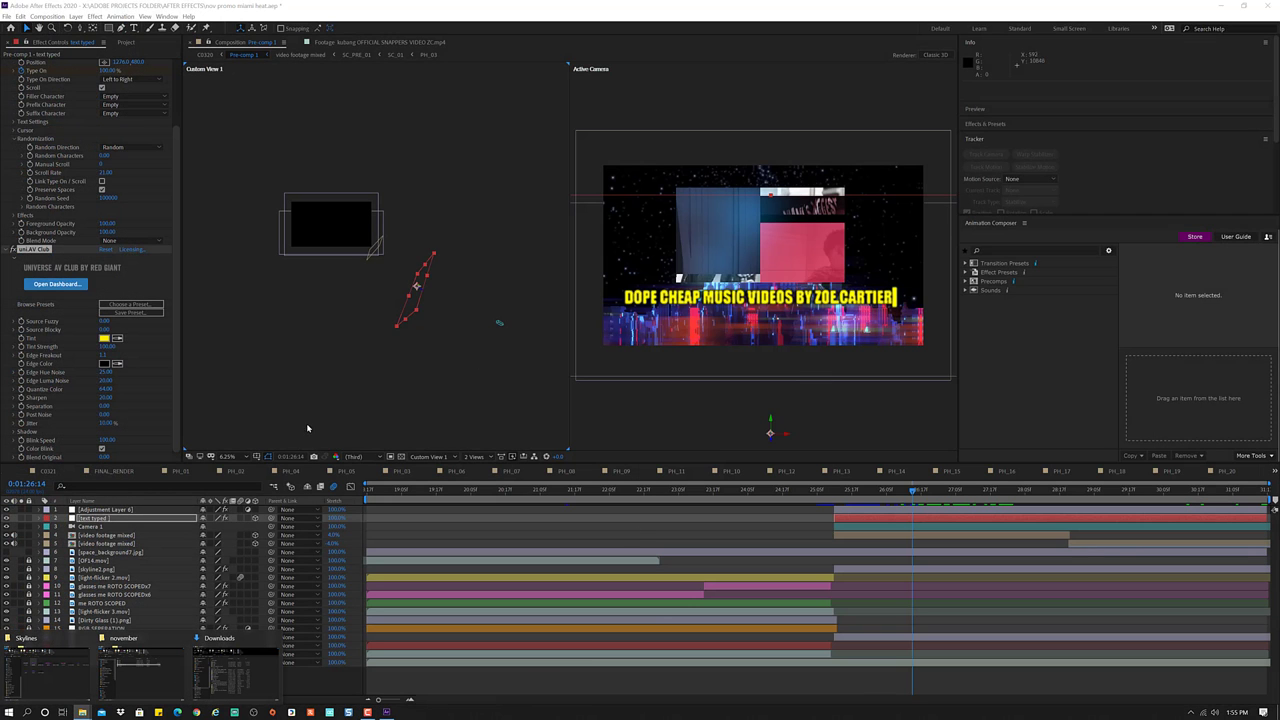
- Close the Downloads File Explorer window from its taskbar thumbnail
{"action": "mouse_move", "coordinate": [259, 648]}
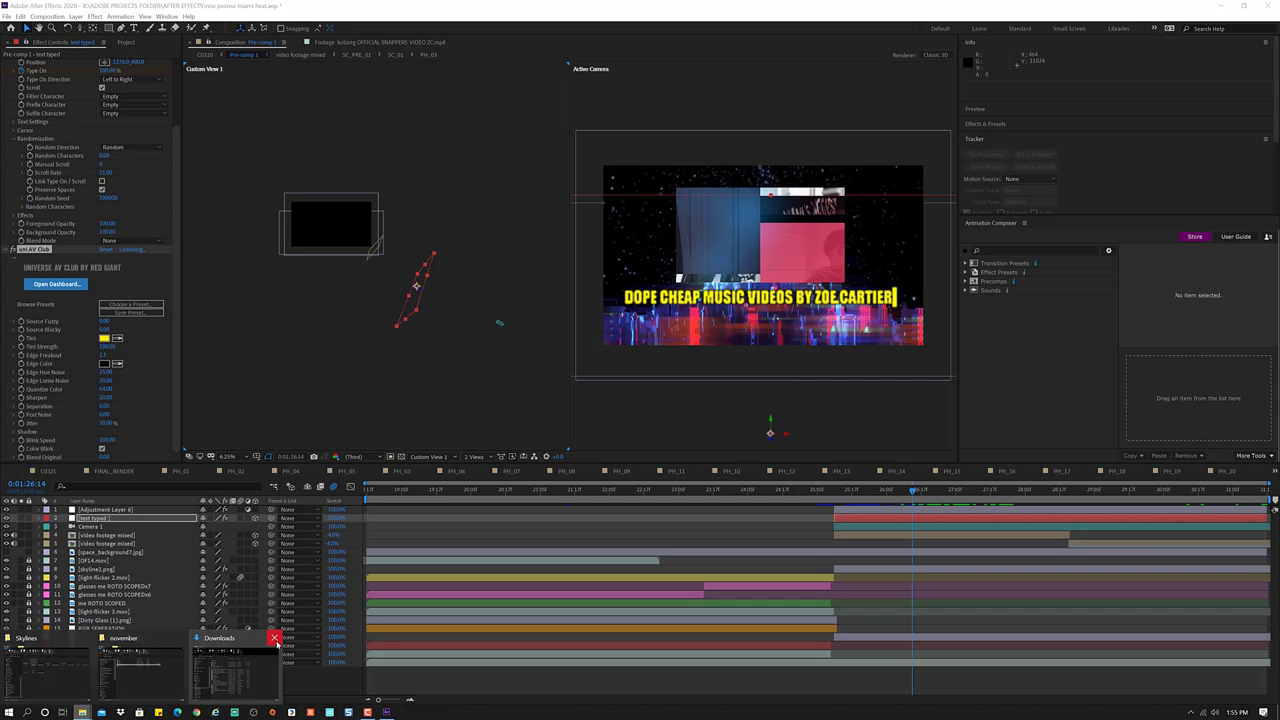
{"action": "left_click", "coordinate": [278, 640]}
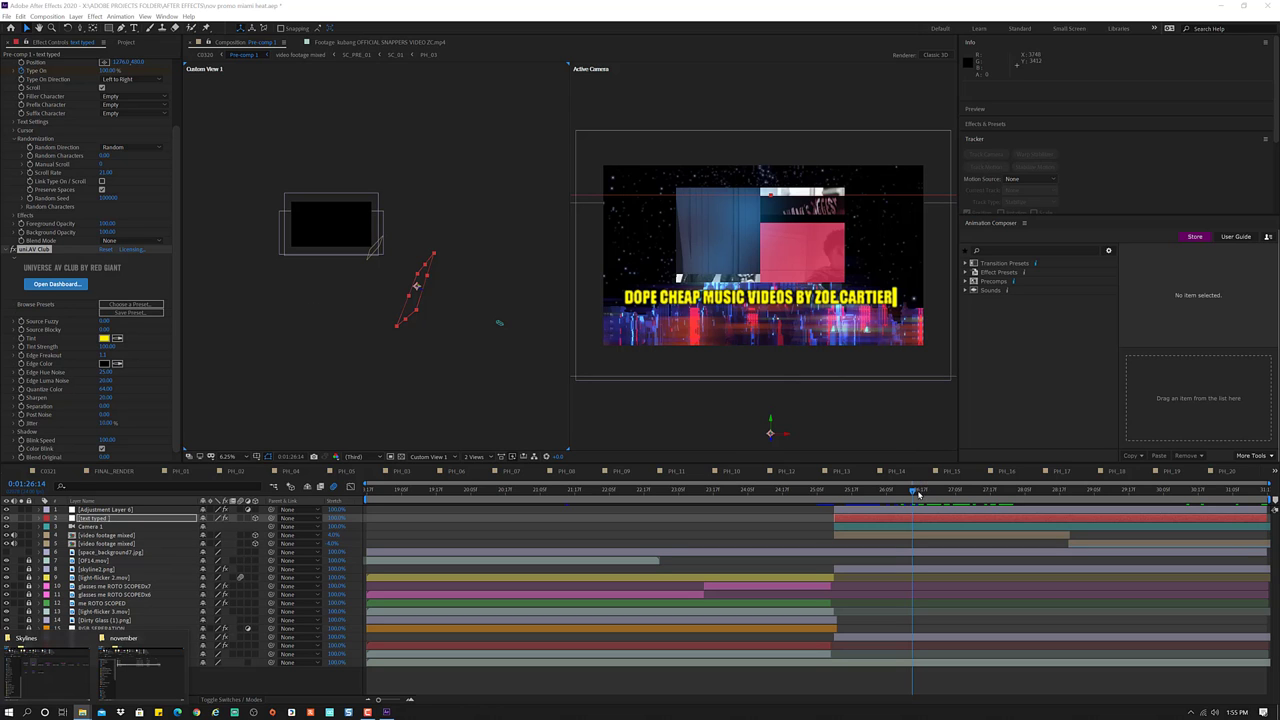
- Preview the title section to watch the glitch text appear with the wiggling camera
{"action": "left_click_drag", "start_coordinate": [918, 494], "coordinate": [918, 490]}
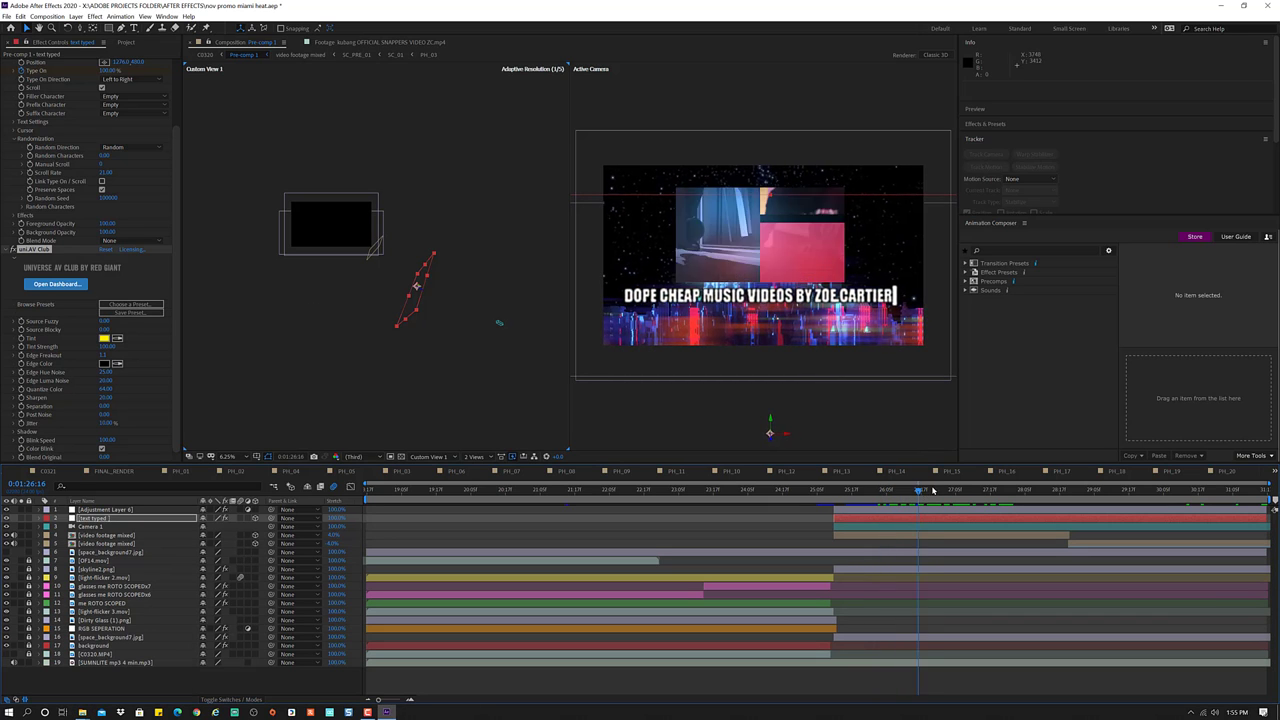
{"action": "key", "text": "space"}
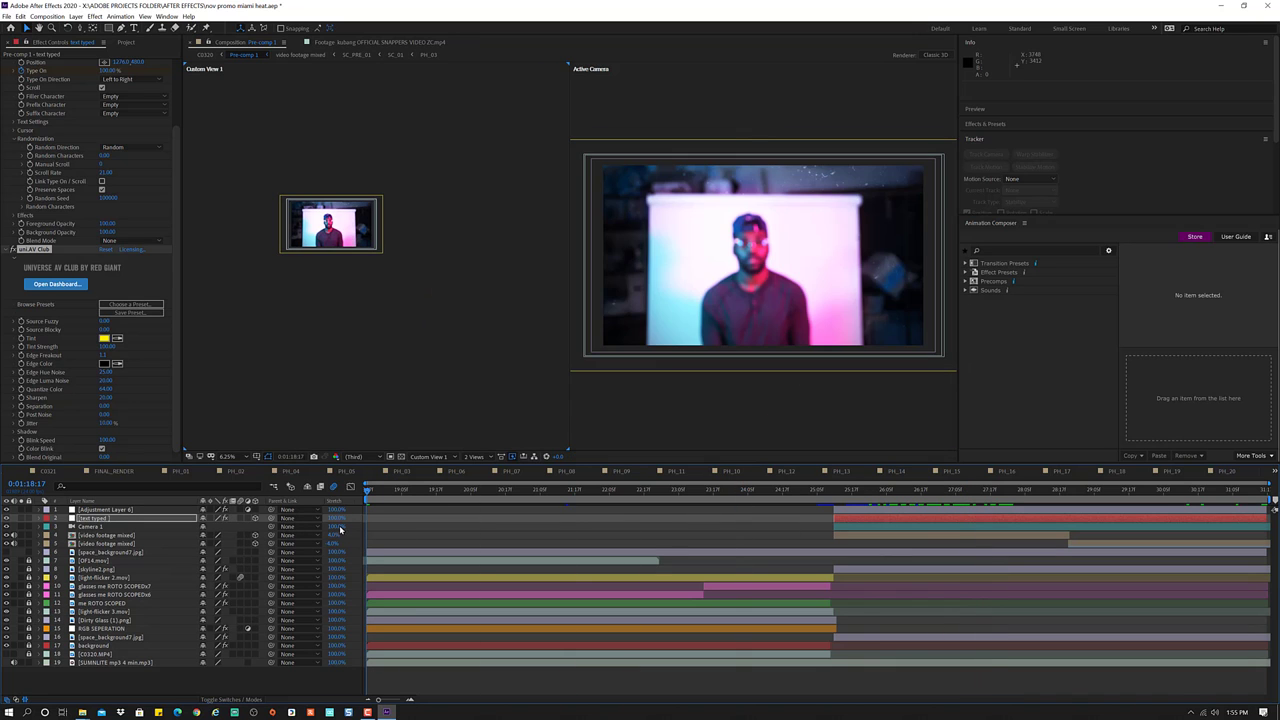
{"action": "key", "text": "space"}
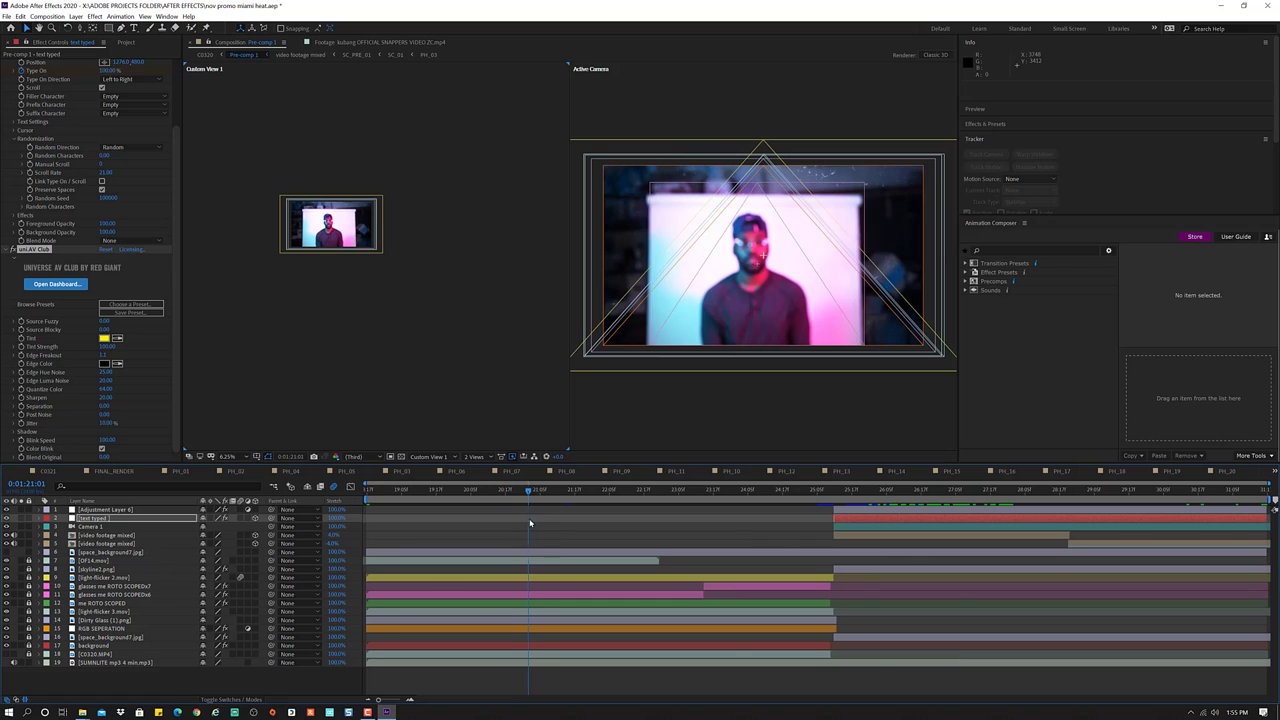
- Move the playhead back to about 0:01:26 and select a footage layer there
{"action": "left_click_drag", "start_coordinate": [554, 531], "coordinate": [939, 538]}
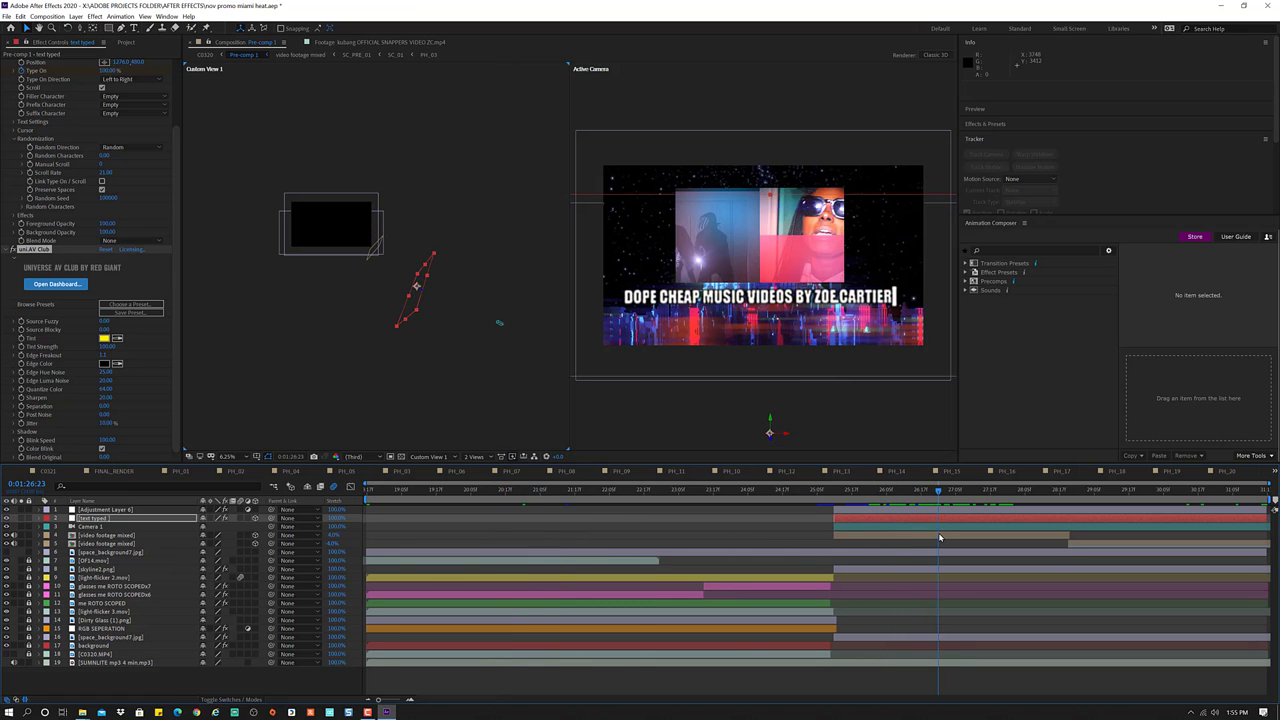
{"action": "left_click", "coordinate": [935, 538]}
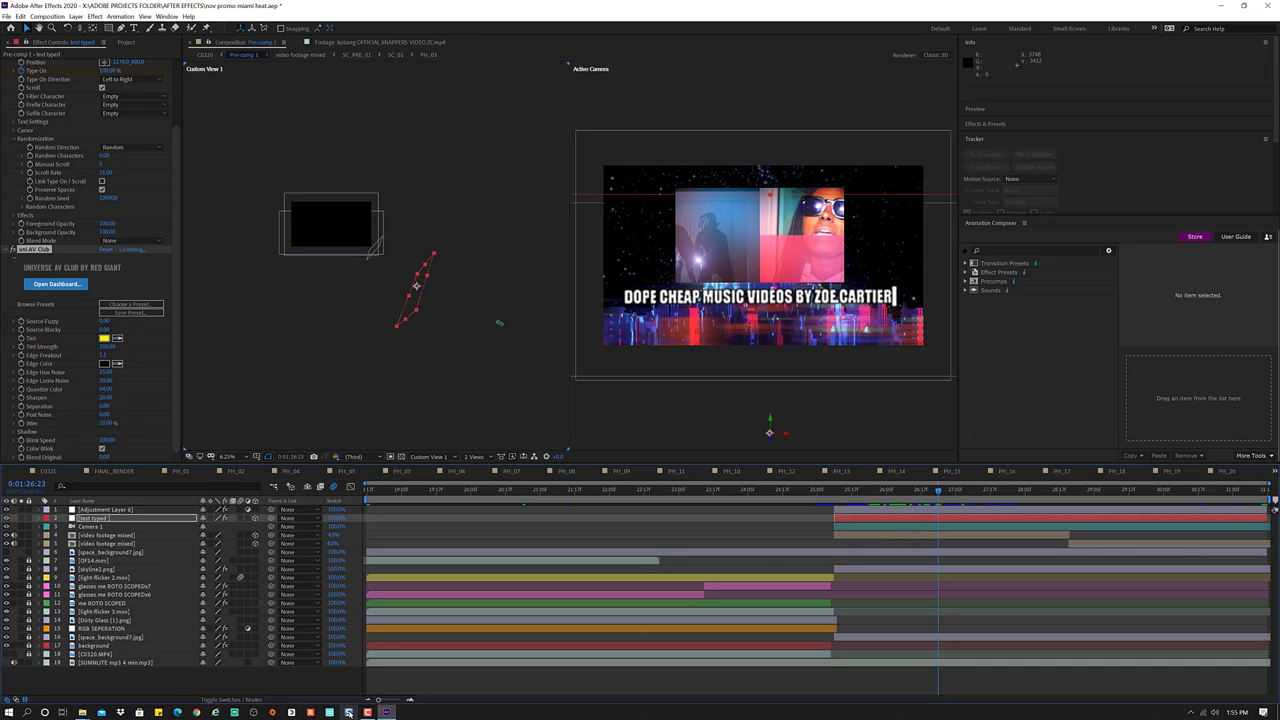
{"action": "mouse_move", "coordinate": [368, 712]}
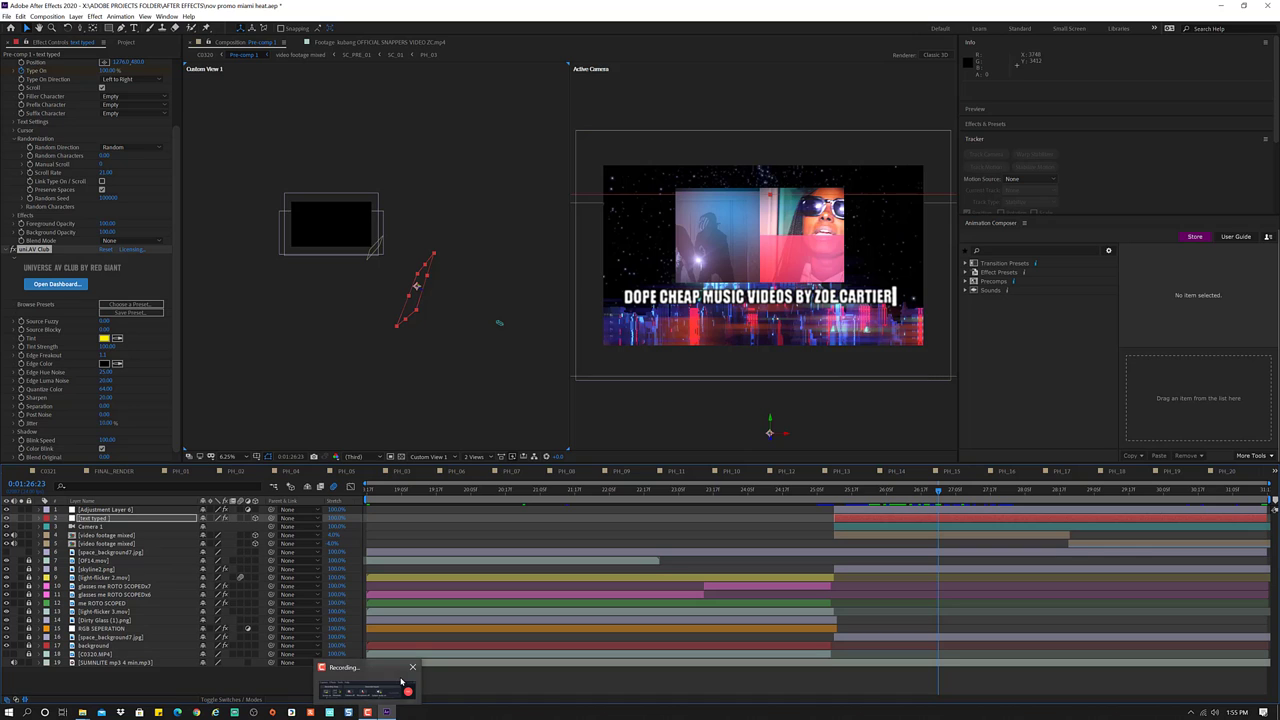
{"action": "mouse_move", "coordinate": [401, 681]}
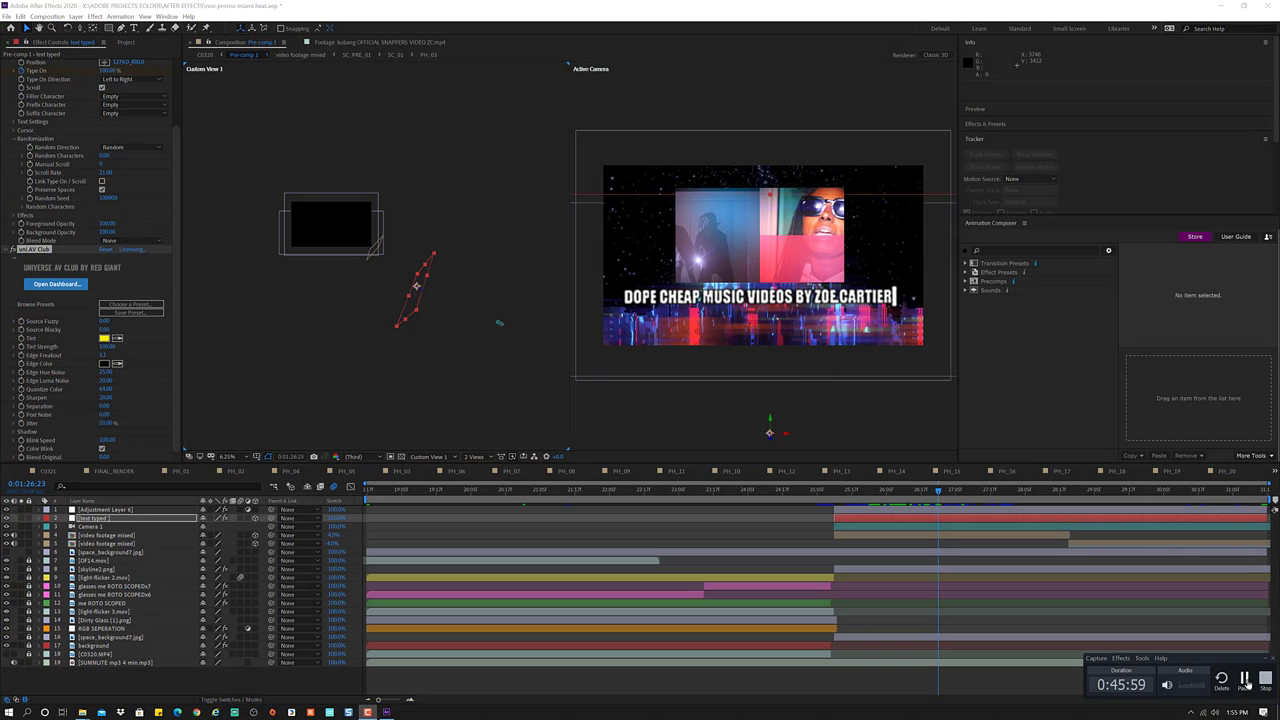